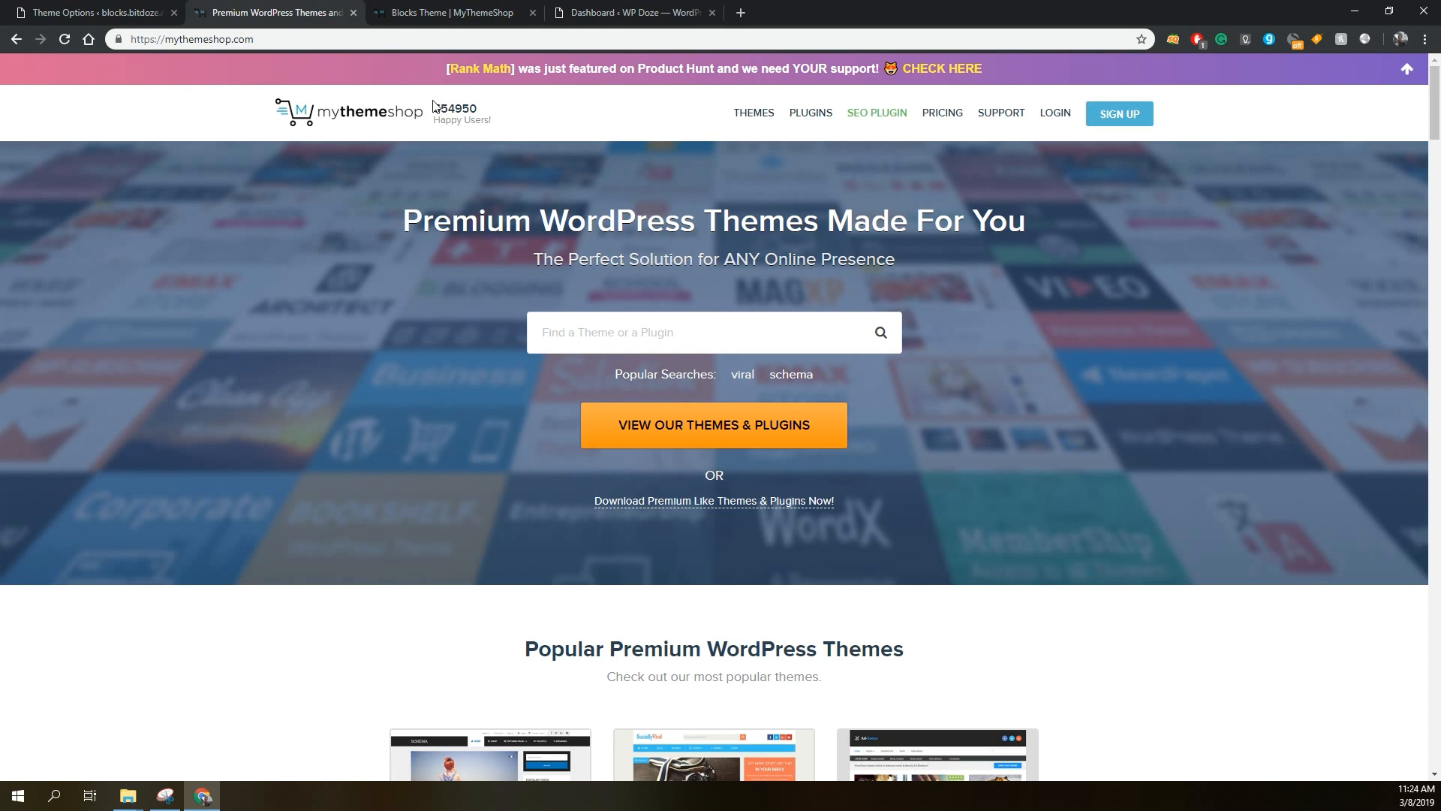
Open the Blocks theme demo and examine its homepage from the featured posts down to the footer.
{"action": "left_click", "coordinate": [430, 20]}
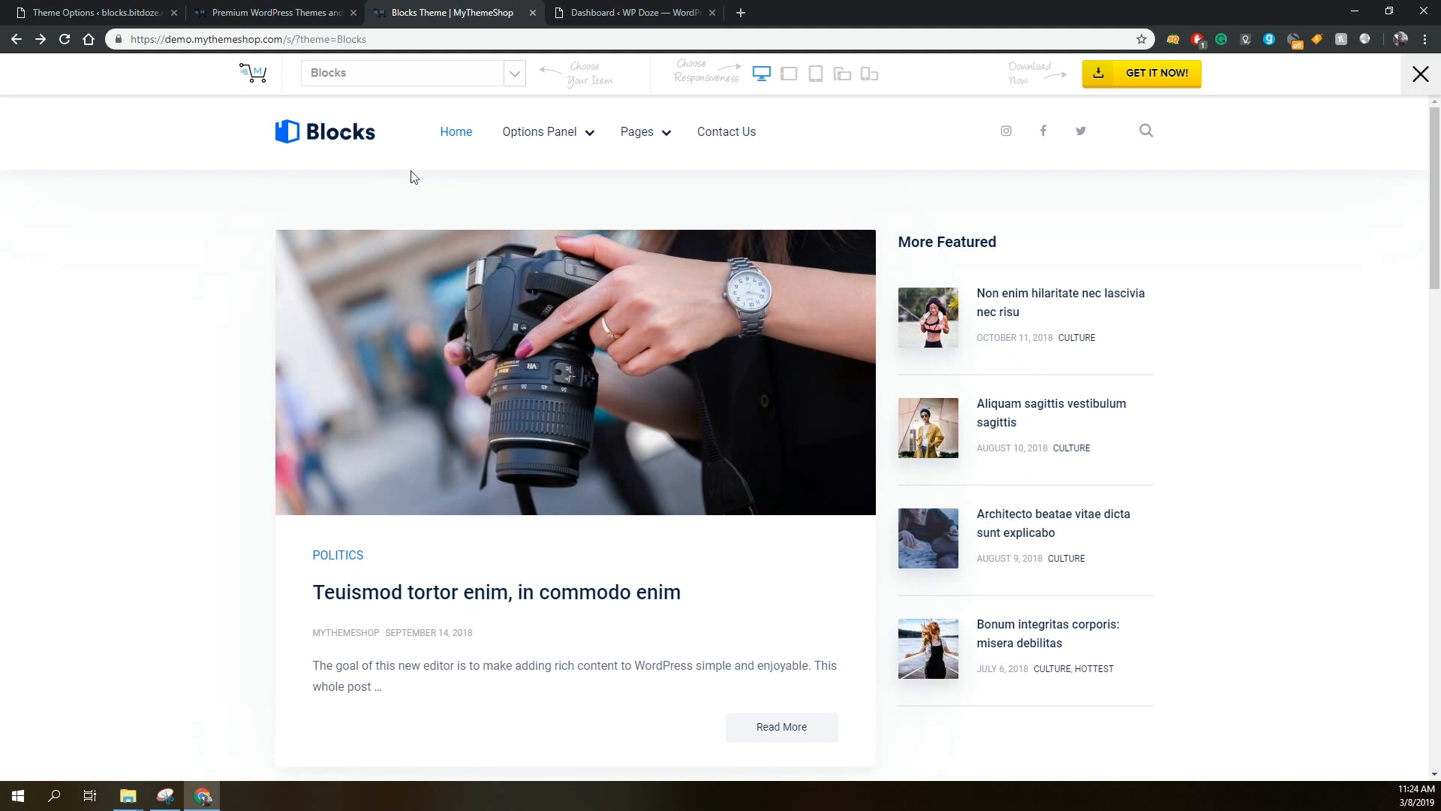
{"action": "scroll", "coordinate": [413, 173], "scroll_direction": "down", "scroll_amount": 1}
{"action": "scroll", "coordinate": [412, 177], "scroll_direction": "up", "scroll_amount": 1}
{"action": "scroll", "coordinate": [412, 178], "scroll_direction": "down", "scroll_amount": 3}
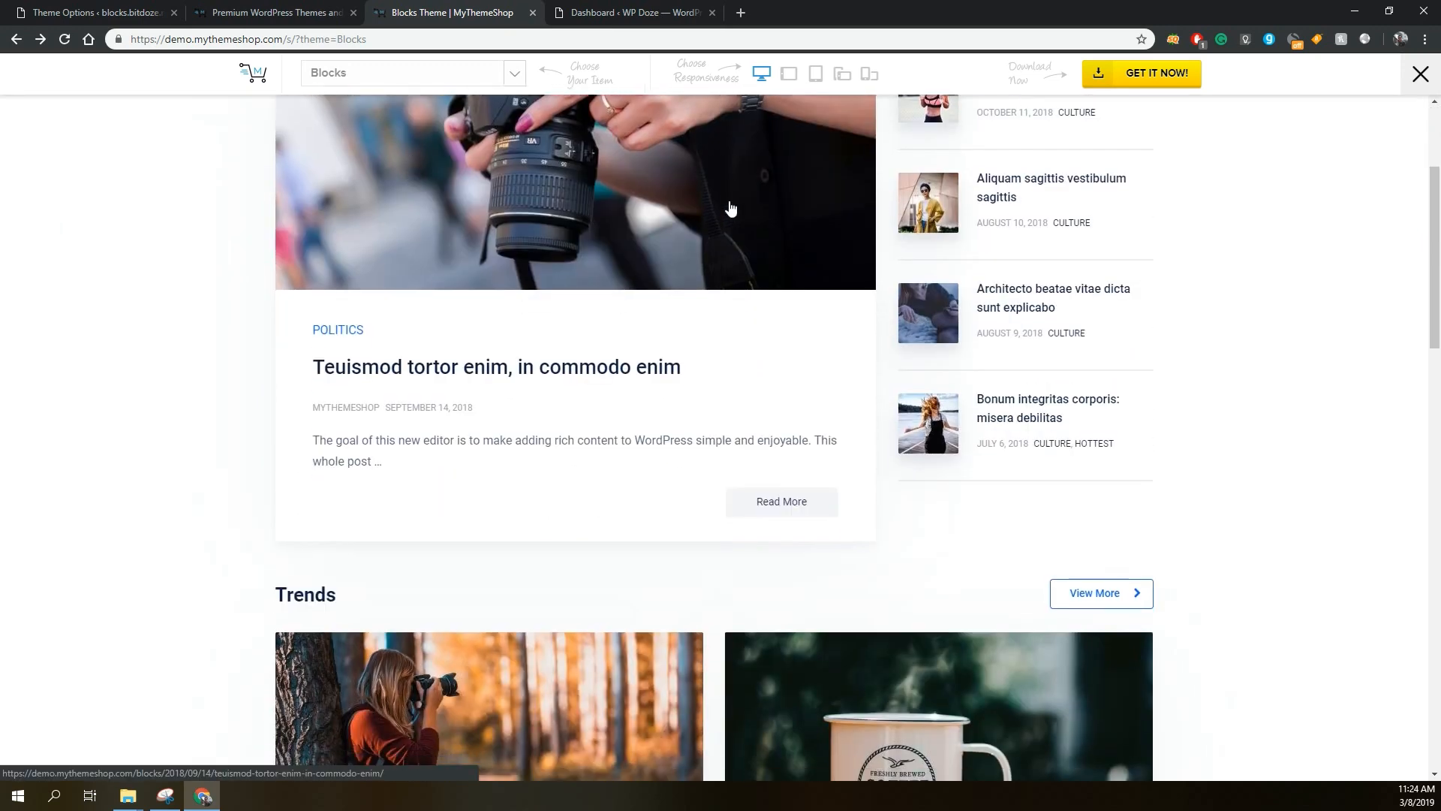
{"action": "scroll", "coordinate": [707, 215], "scroll_direction": "up", "scroll_amount": 1}
{"action": "scroll", "coordinate": [708, 215], "scroll_direction": "down", "scroll_amount": 4}
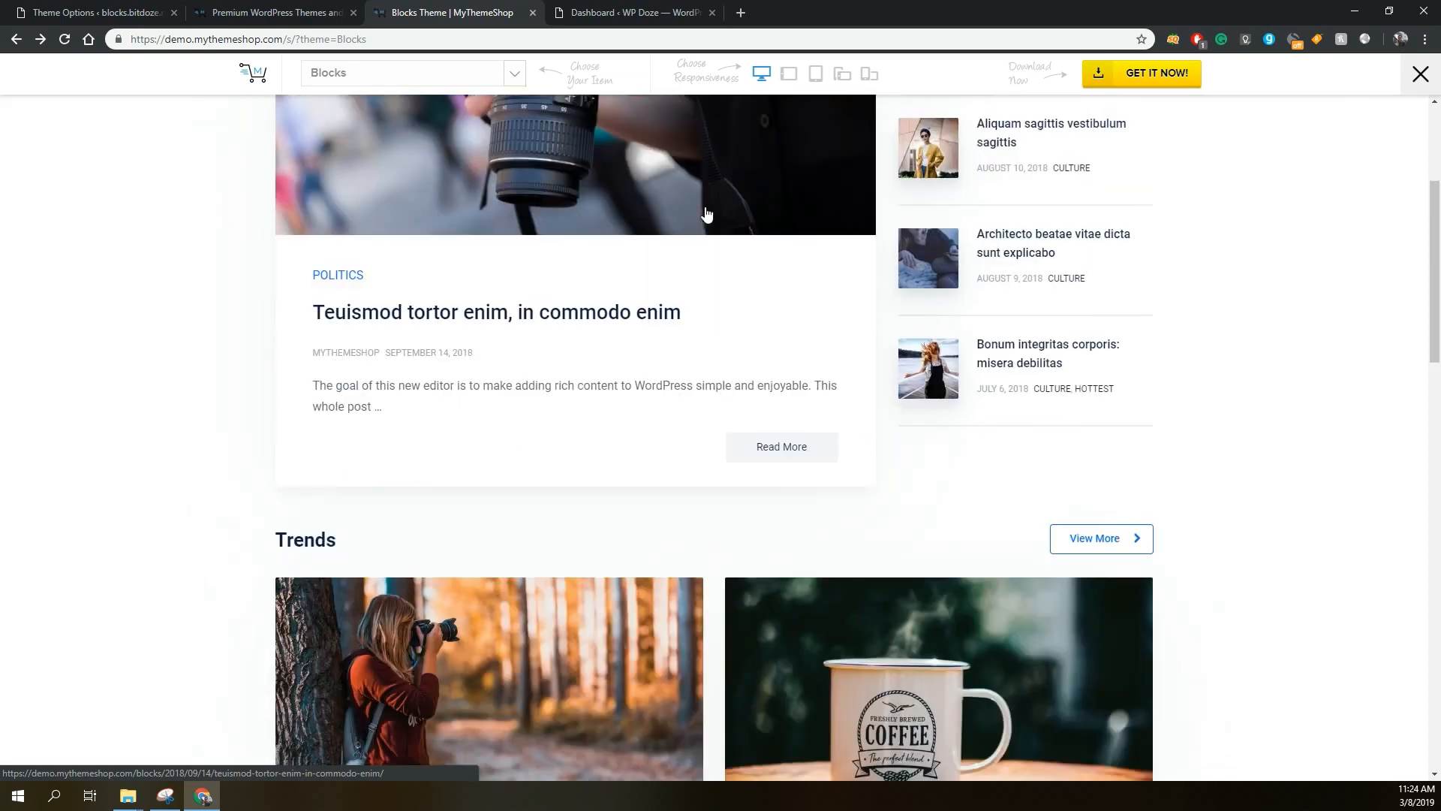
{"action": "scroll", "coordinate": [833, 363], "scroll_direction": "down", "scroll_amount": 3}
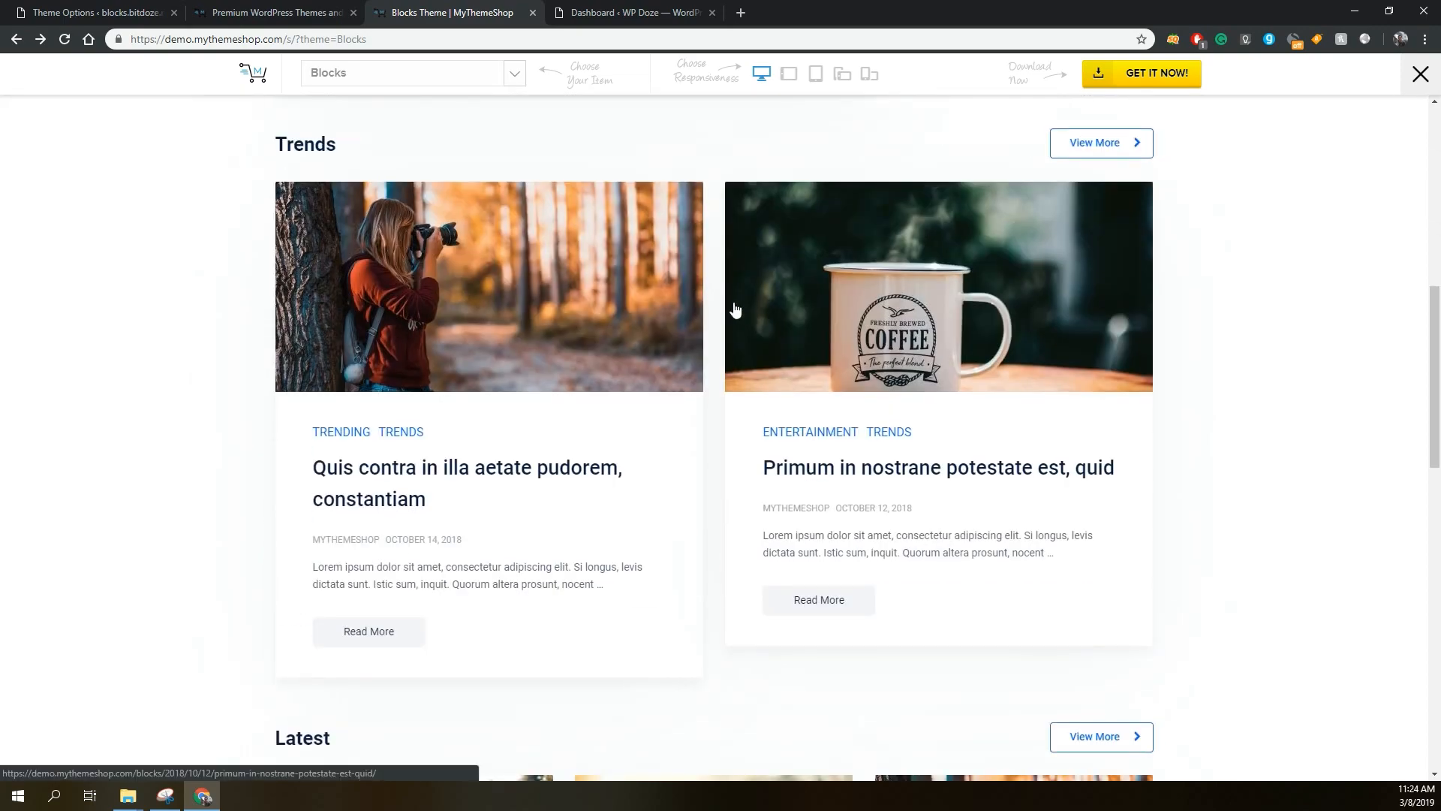
{"action": "scroll", "coordinate": [734, 309], "scroll_direction": "up", "scroll_amount": 1}
{"action": "scroll", "coordinate": [733, 310], "scroll_direction": "down", "scroll_amount": 9}
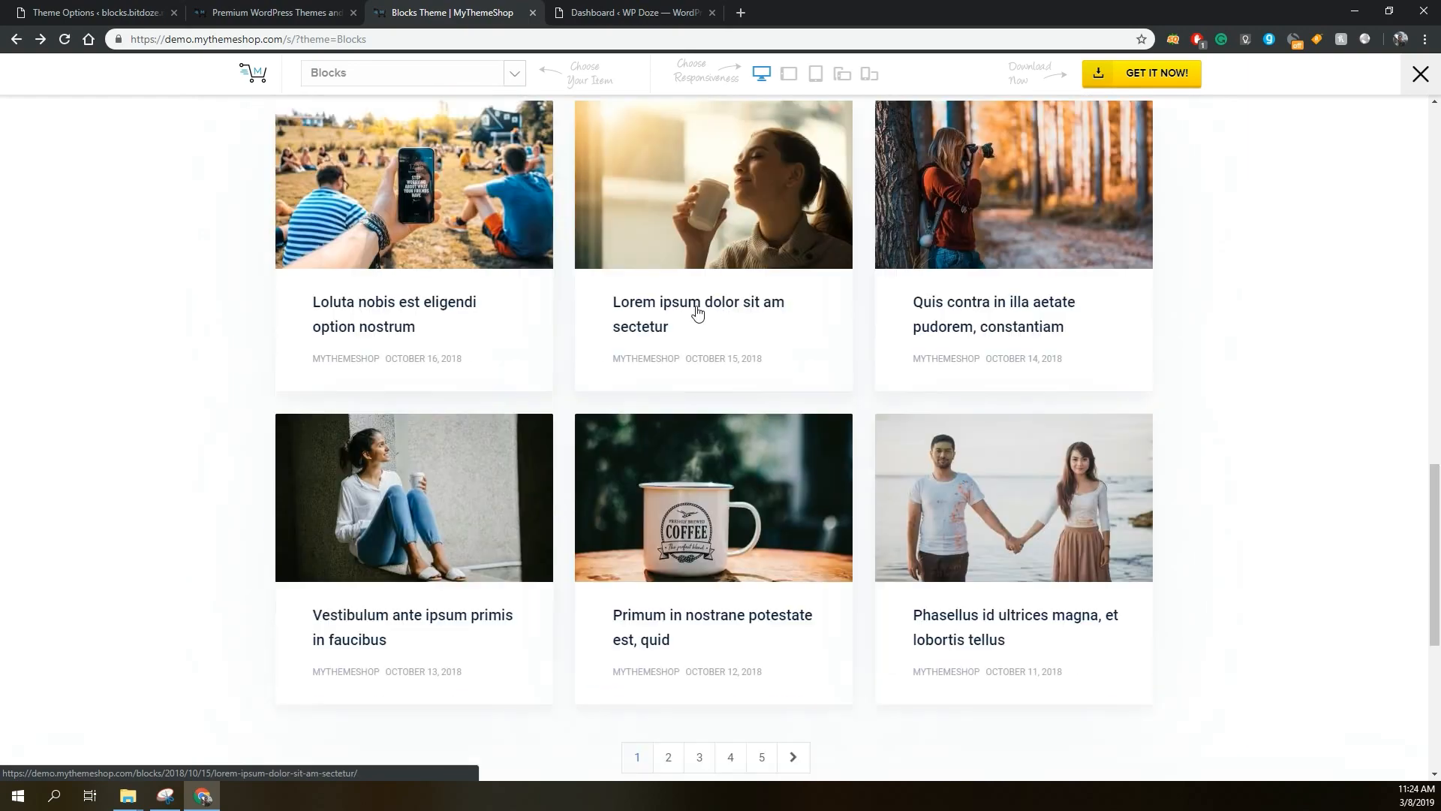
{"action": "scroll", "coordinate": [698, 312], "scroll_direction": "down", "scroll_amount": 5}
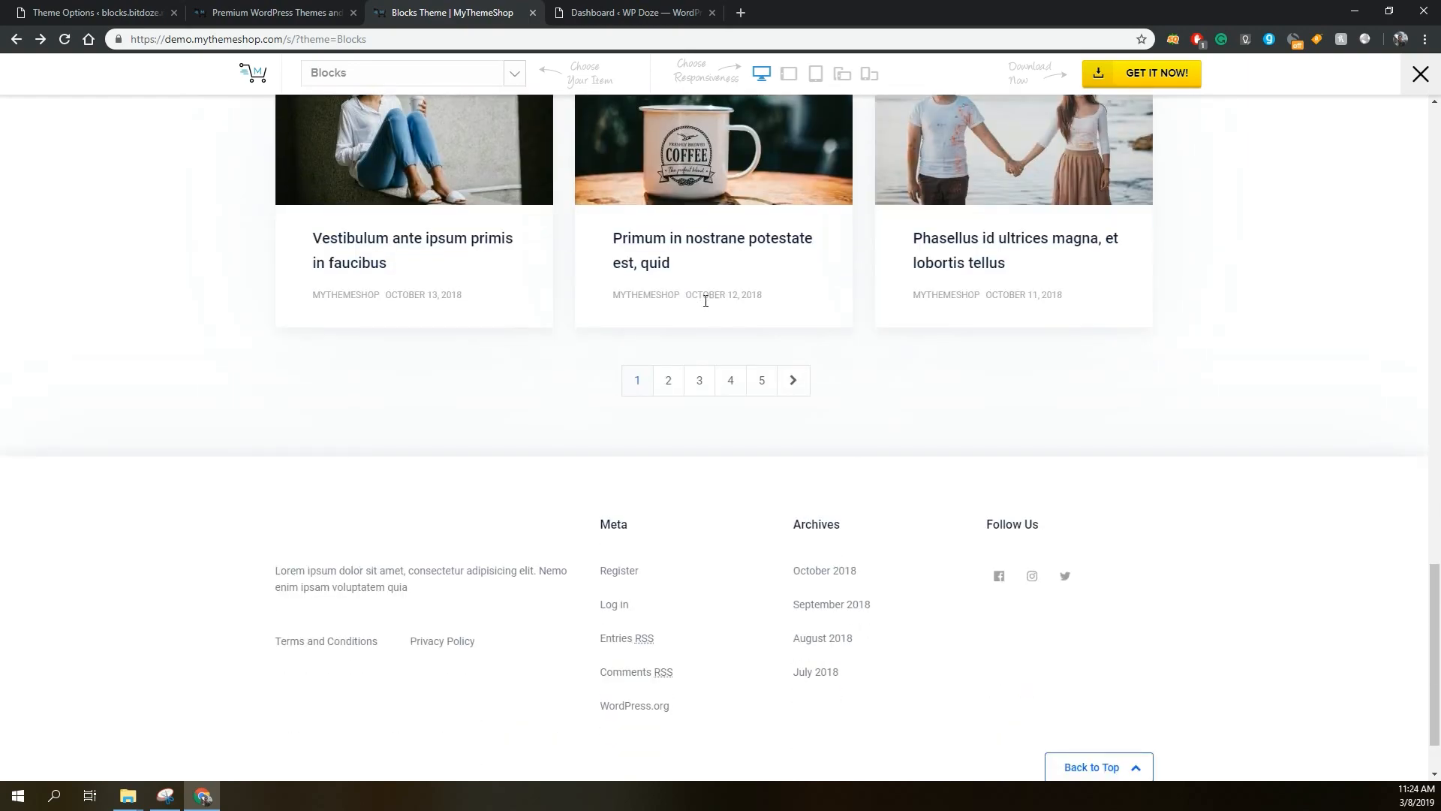
{"action": "scroll", "coordinate": [776, 345], "scroll_direction": "down", "scroll_amount": 1}
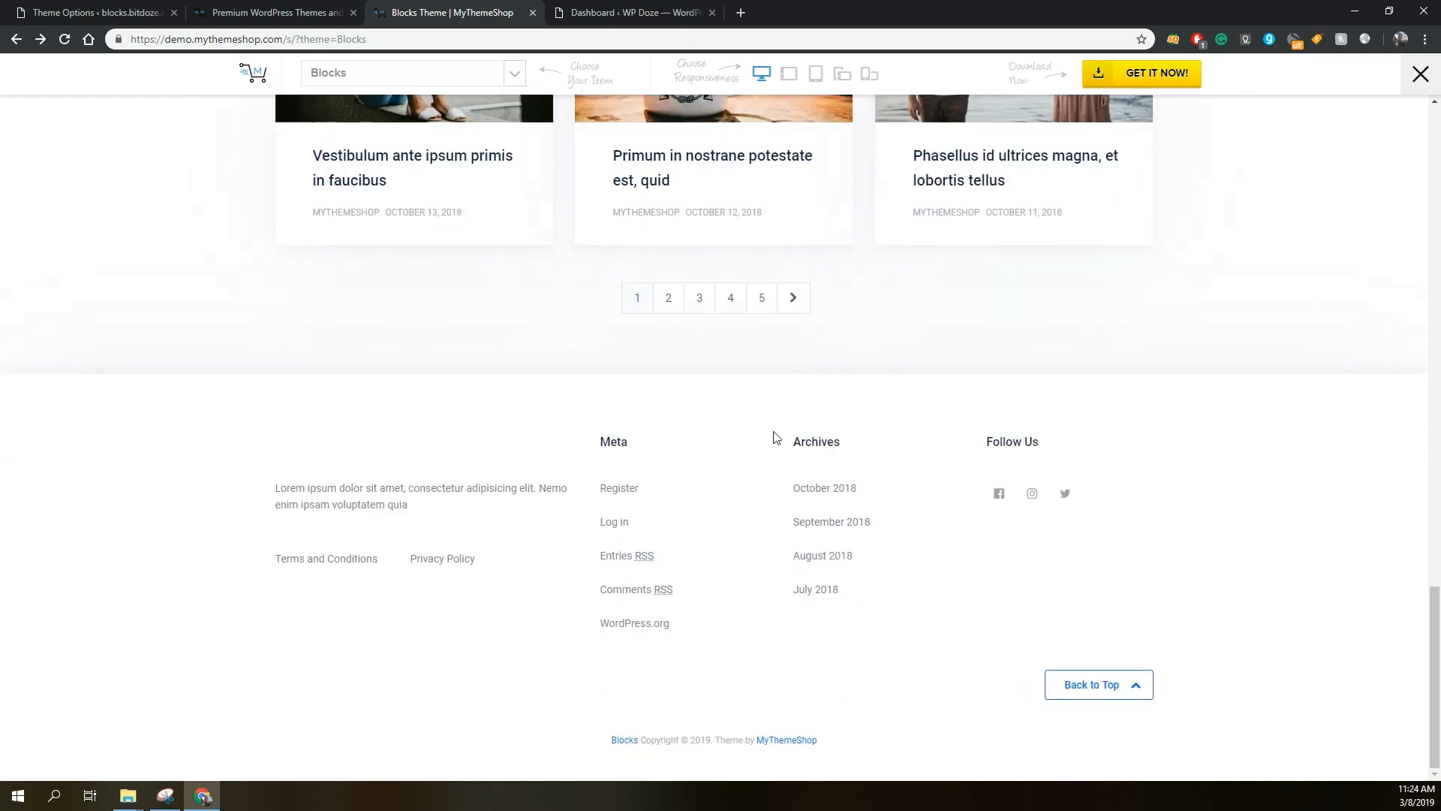
{"action": "scroll", "coordinate": [735, 472], "scroll_direction": "up", "scroll_amount": 20}
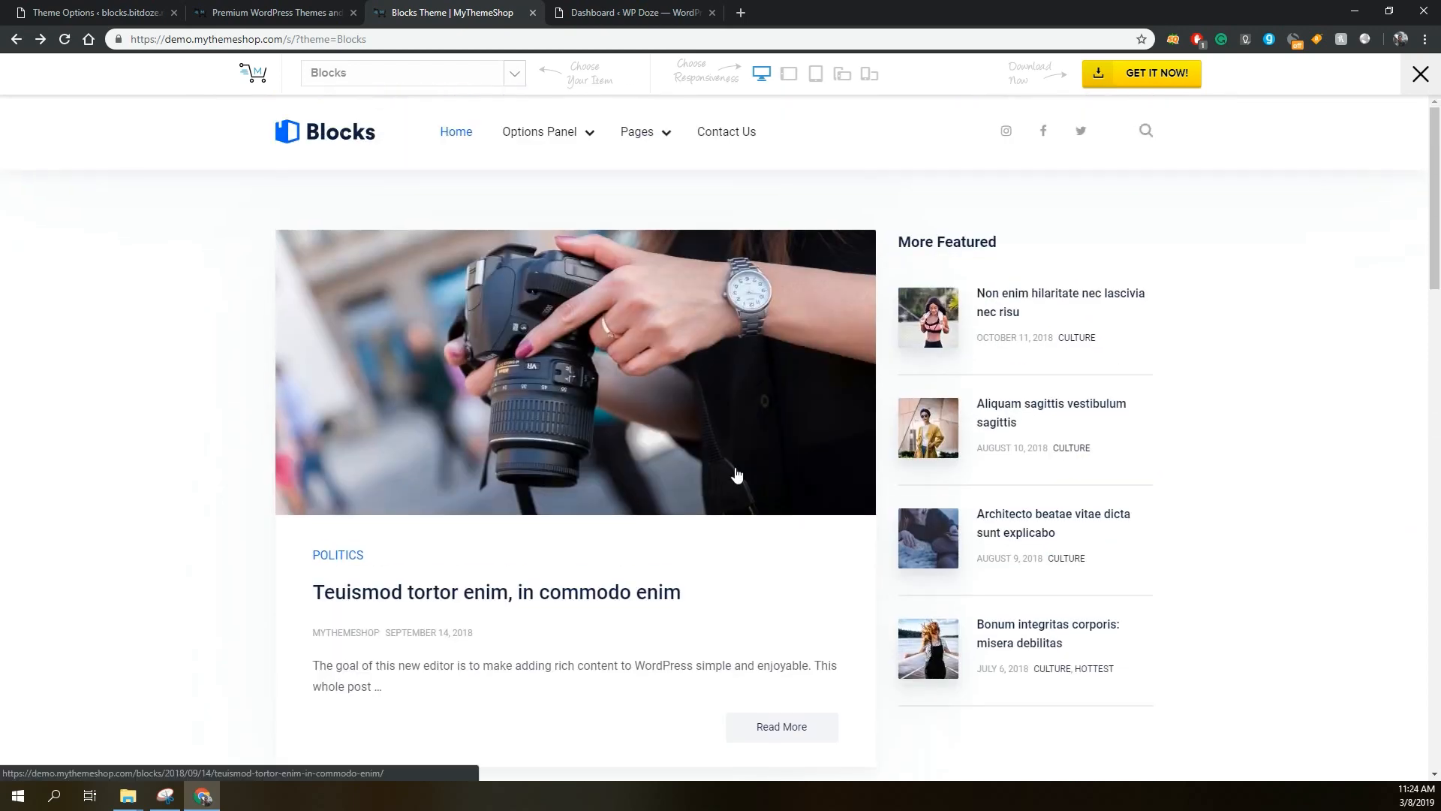
{"action": "mouse_move", "coordinate": [563, 133]}
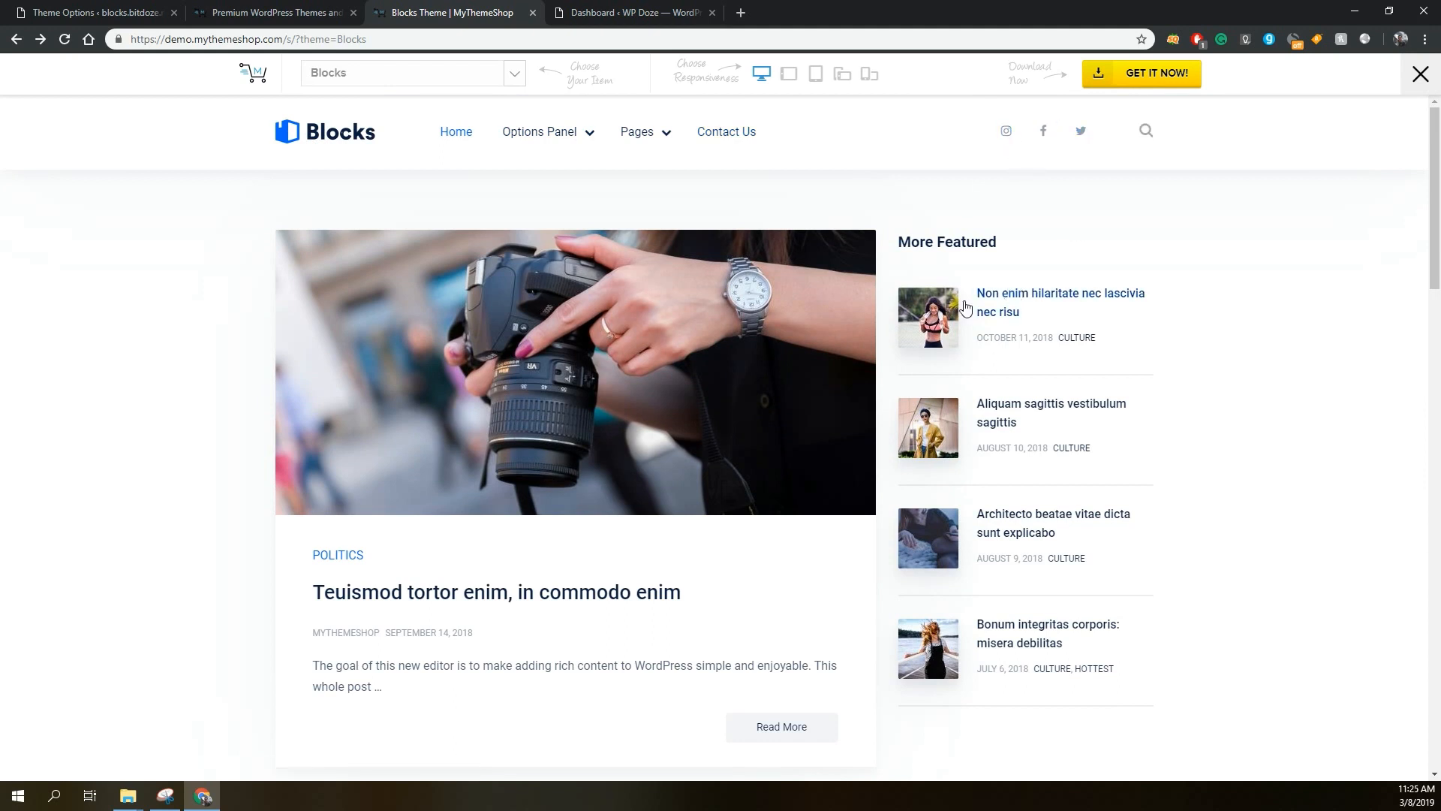
Open the featured post "Non enim hilaritate nec lascivia nec risu" and examine its layout down to the comments, plus the demo's Options Panel submenus.
{"action": "left_click", "coordinate": [1041, 296]}
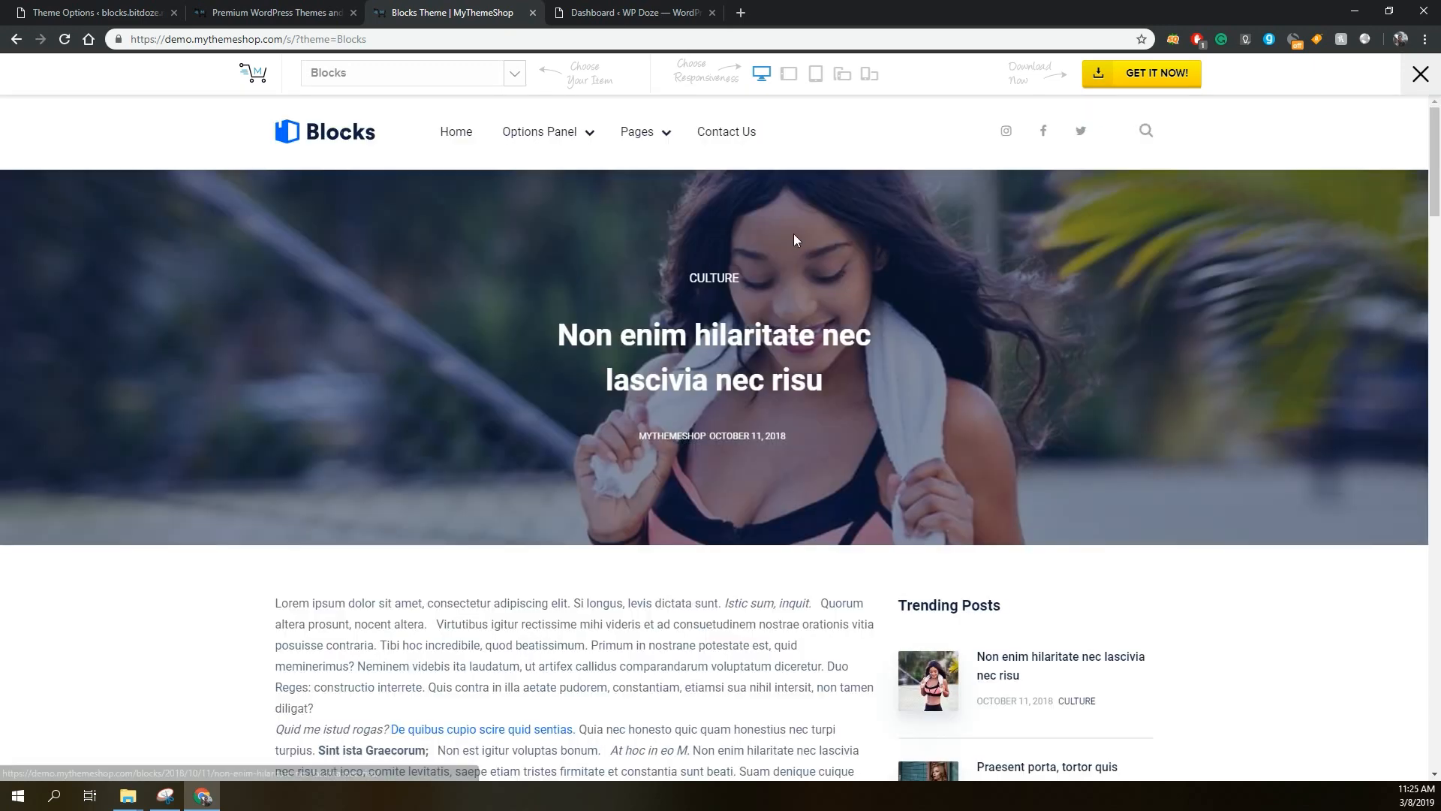
{"action": "scroll", "coordinate": [755, 225], "scroll_direction": "down", "scroll_amount": 4}
{"action": "scroll", "coordinate": [754, 225], "scroll_direction": "down", "scroll_amount": 4}
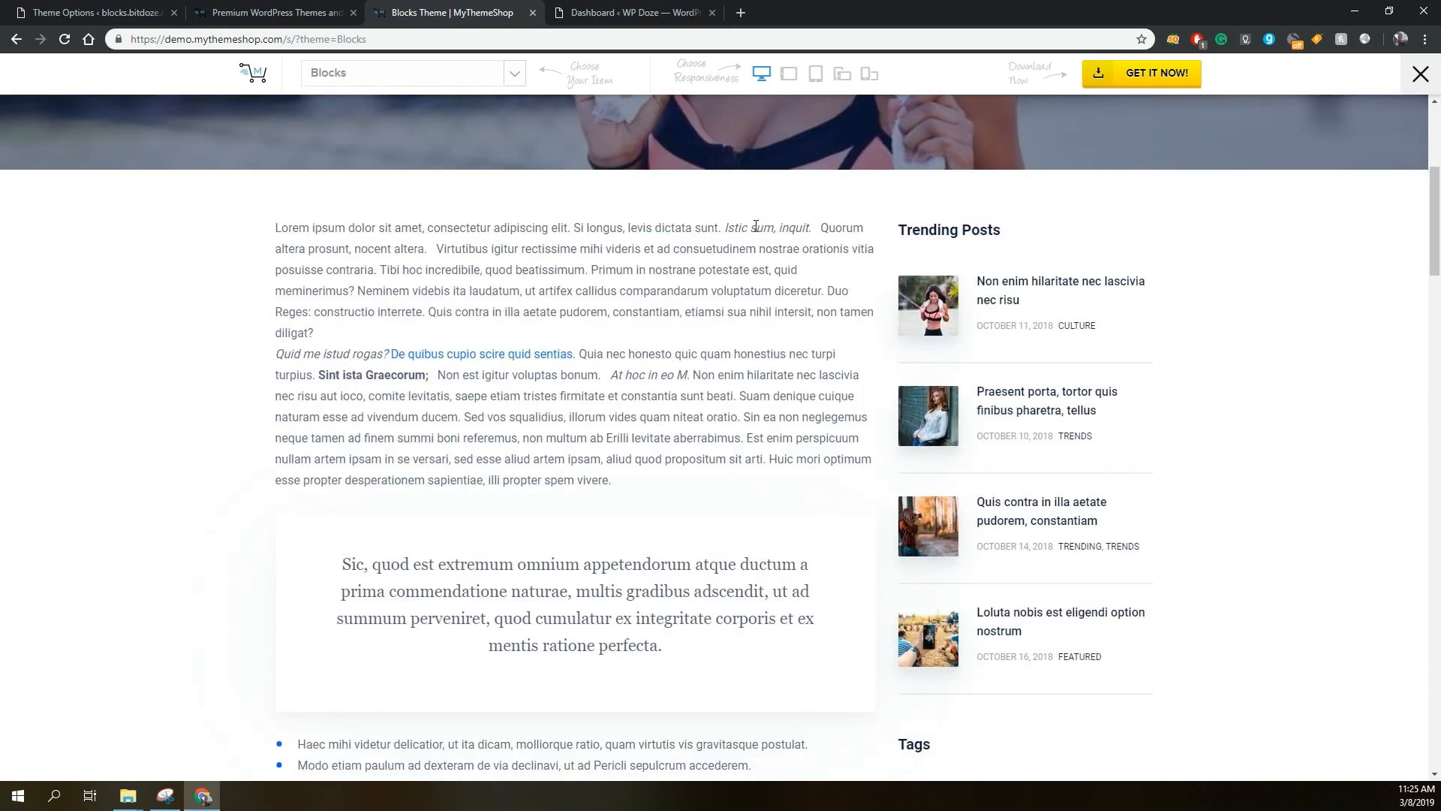
{"action": "scroll", "coordinate": [751, 272], "scroll_direction": "down", "scroll_amount": 3}
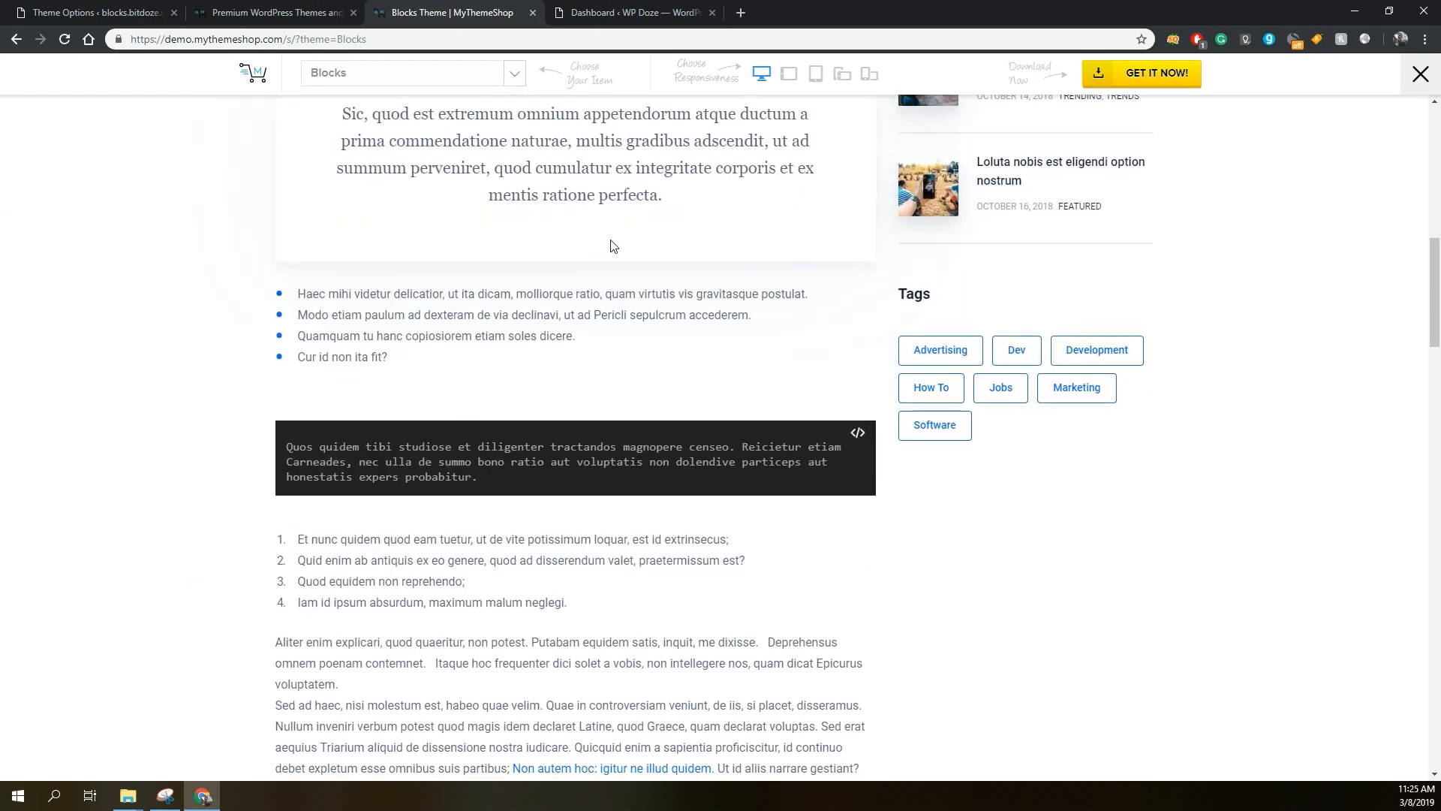
{"action": "scroll", "coordinate": [612, 245], "scroll_direction": "down", "scroll_amount": 5}
{"action": "scroll", "coordinate": [612, 245], "scroll_direction": "down", "scroll_amount": 4}
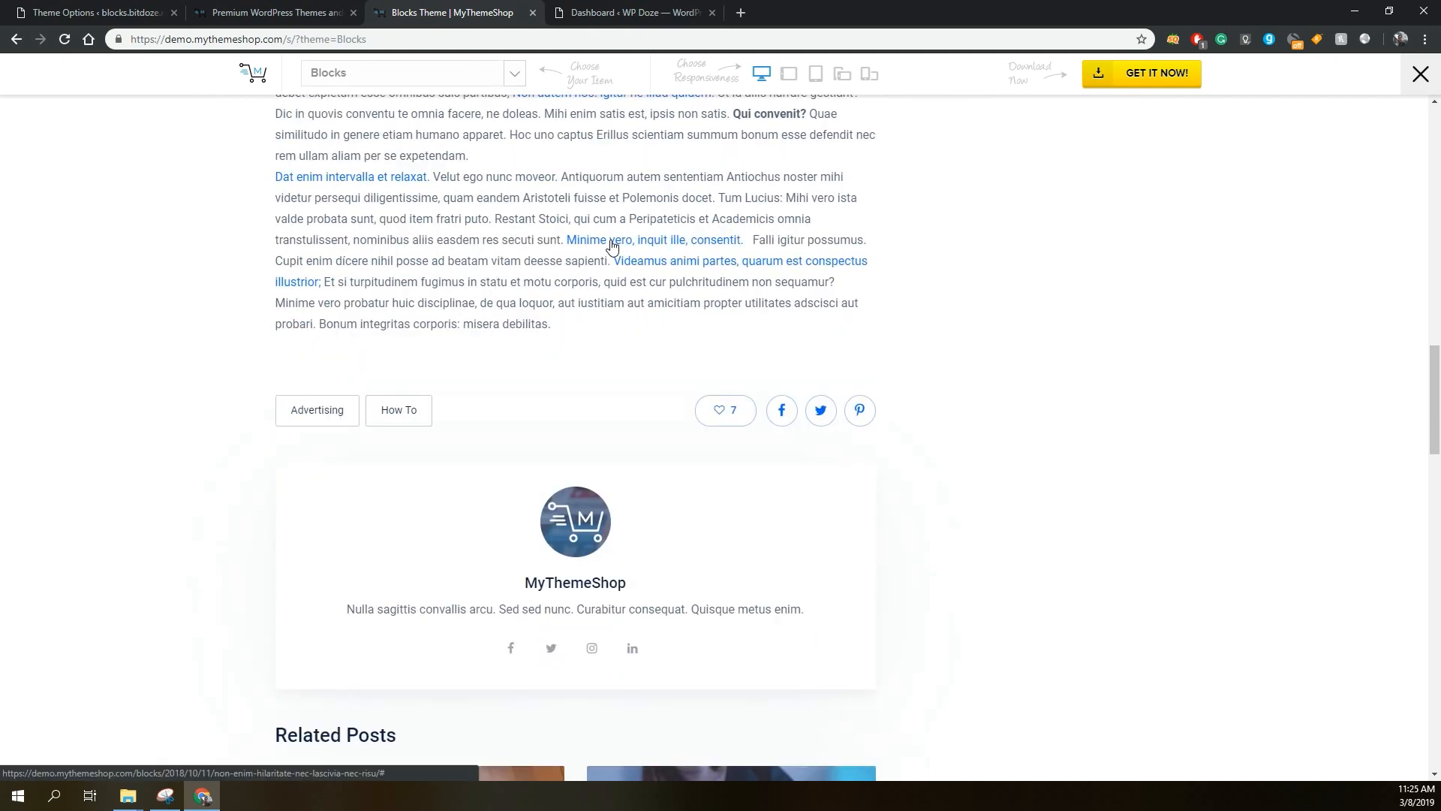
{"action": "scroll", "coordinate": [612, 245], "scroll_direction": "down", "scroll_amount": 7}
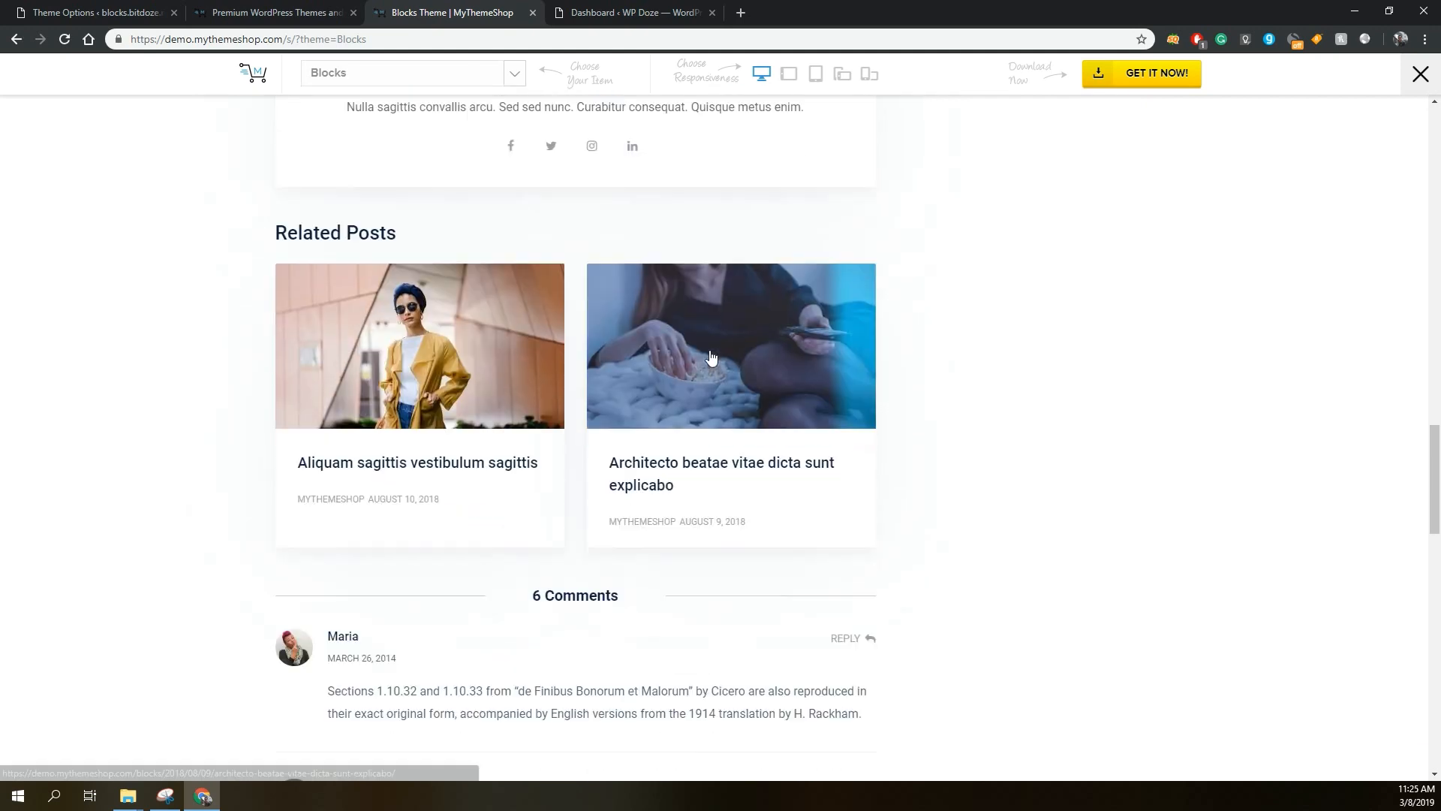
{"action": "scroll", "coordinate": [653, 345], "scroll_direction": "down", "scroll_amount": 3}
{"action": "scroll", "coordinate": [830, 418], "scroll_direction": "up", "scroll_amount": 10}
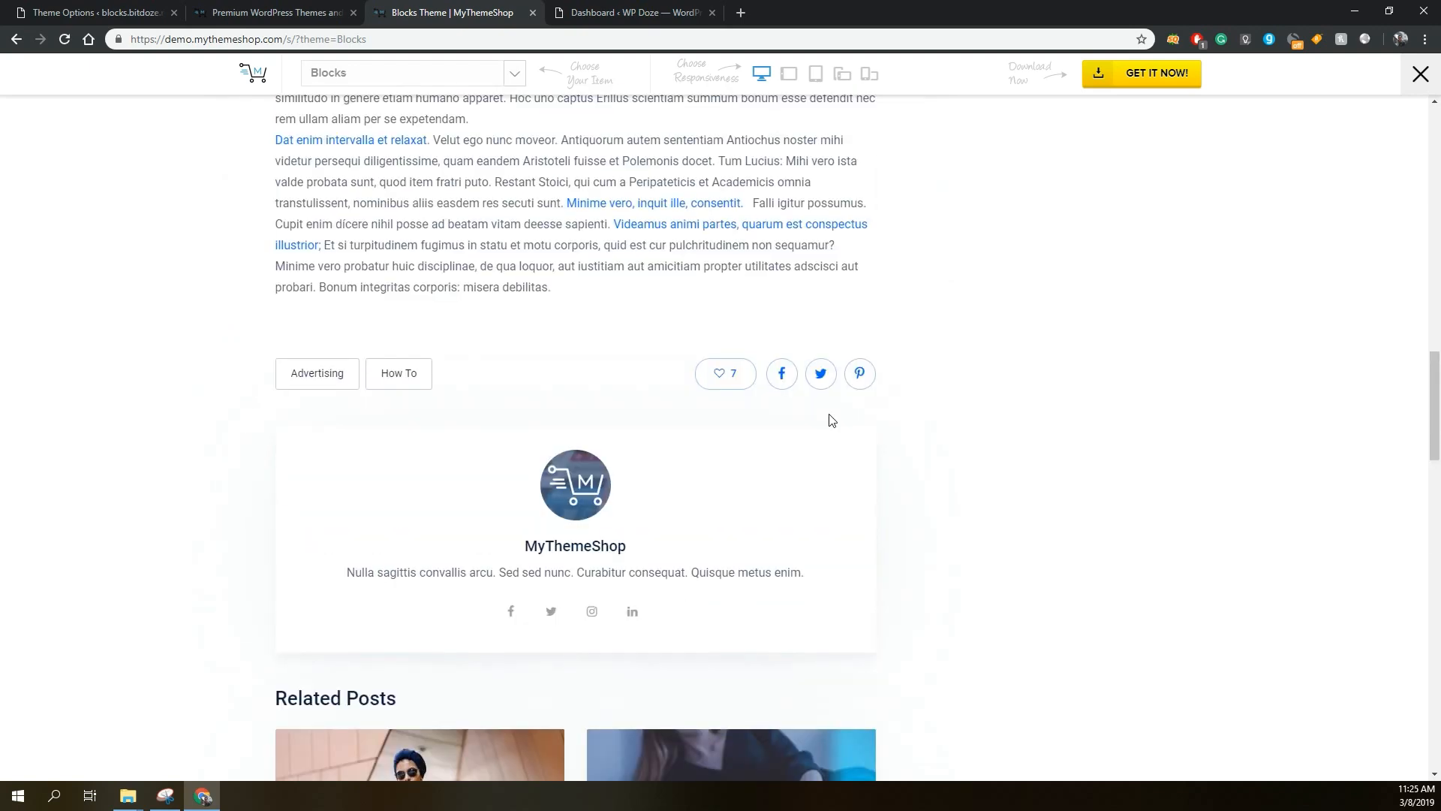
{"action": "scroll", "coordinate": [831, 419], "scroll_direction": "up", "scroll_amount": 15}
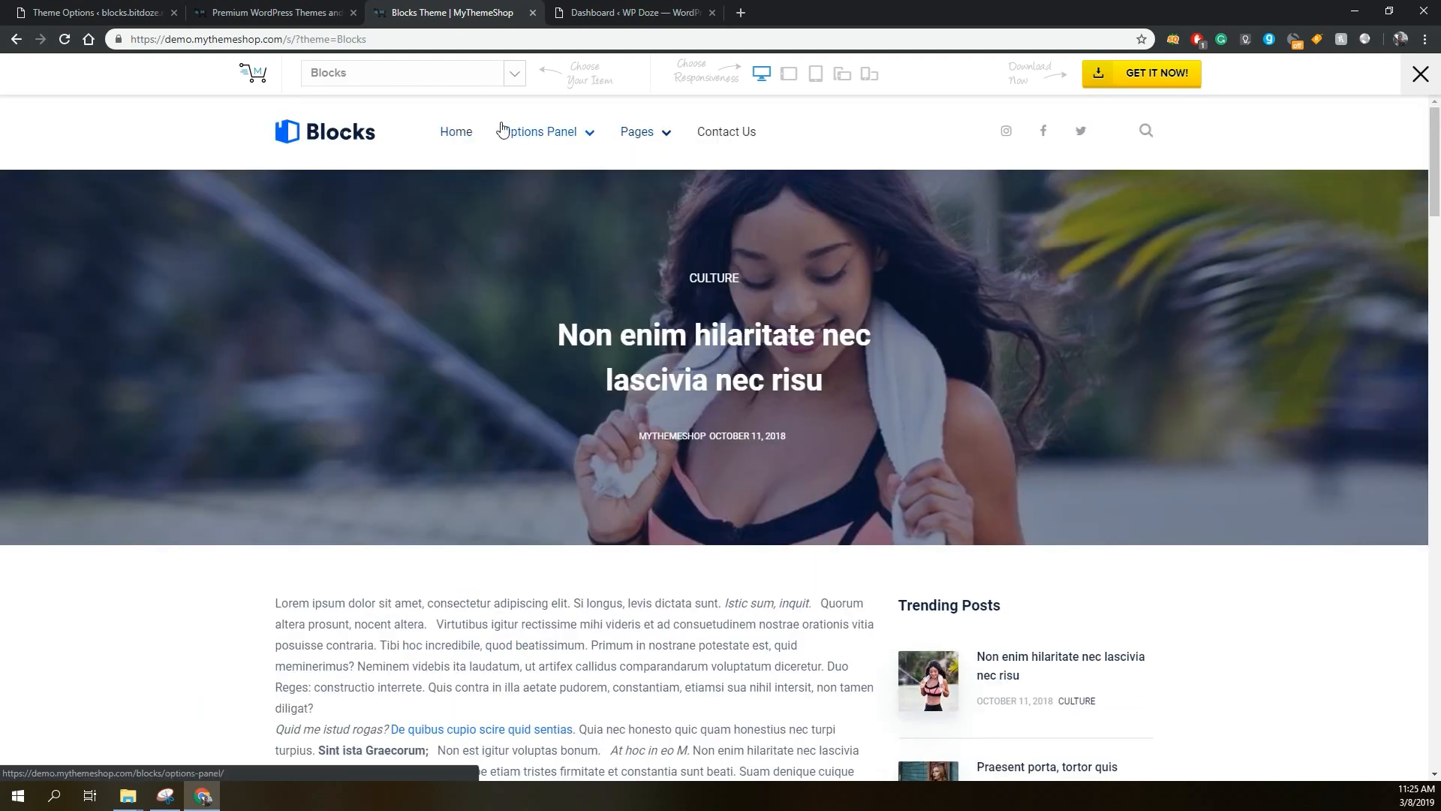
{"action": "mouse_move", "coordinate": [555, 213]}
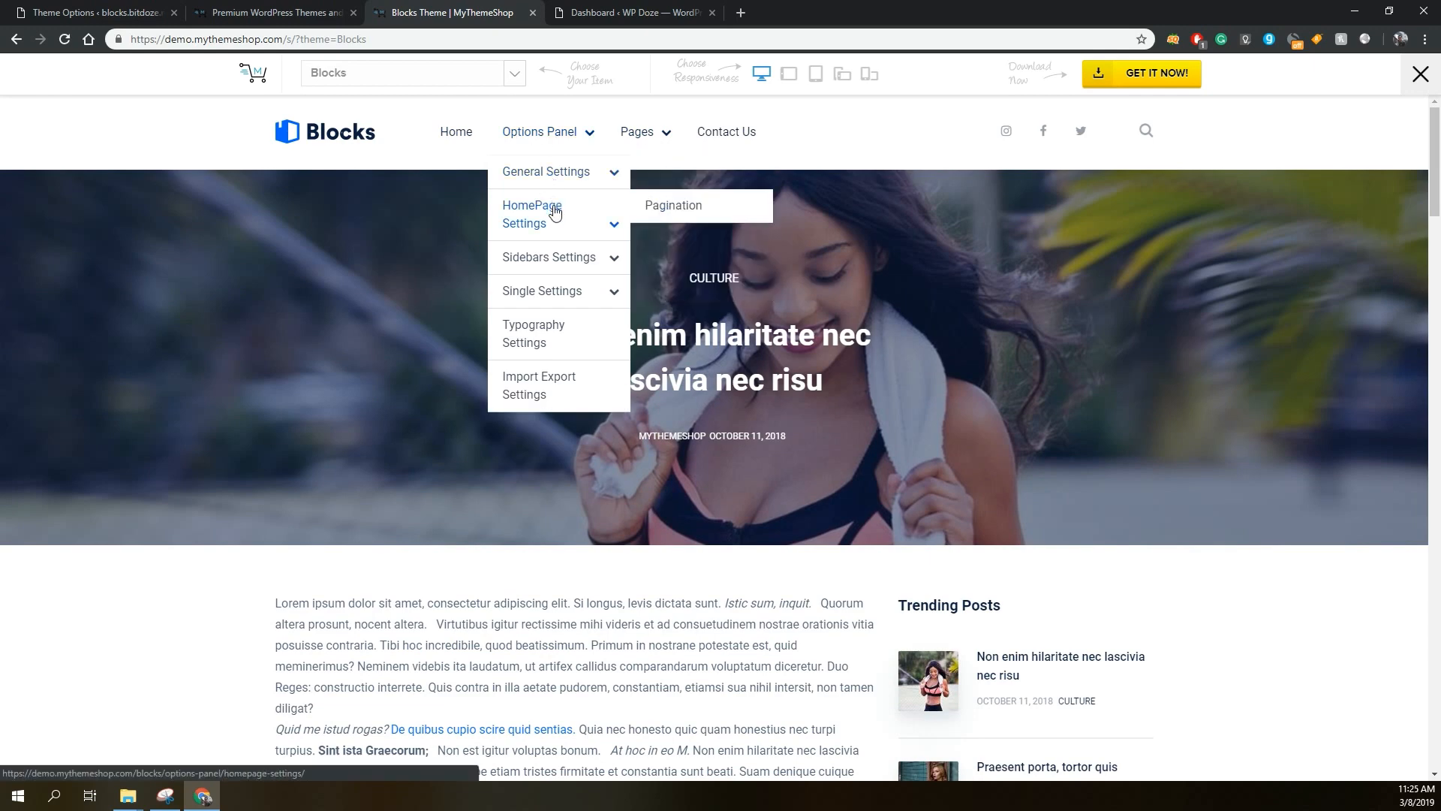
{"action": "mouse_move", "coordinate": [572, 260]}
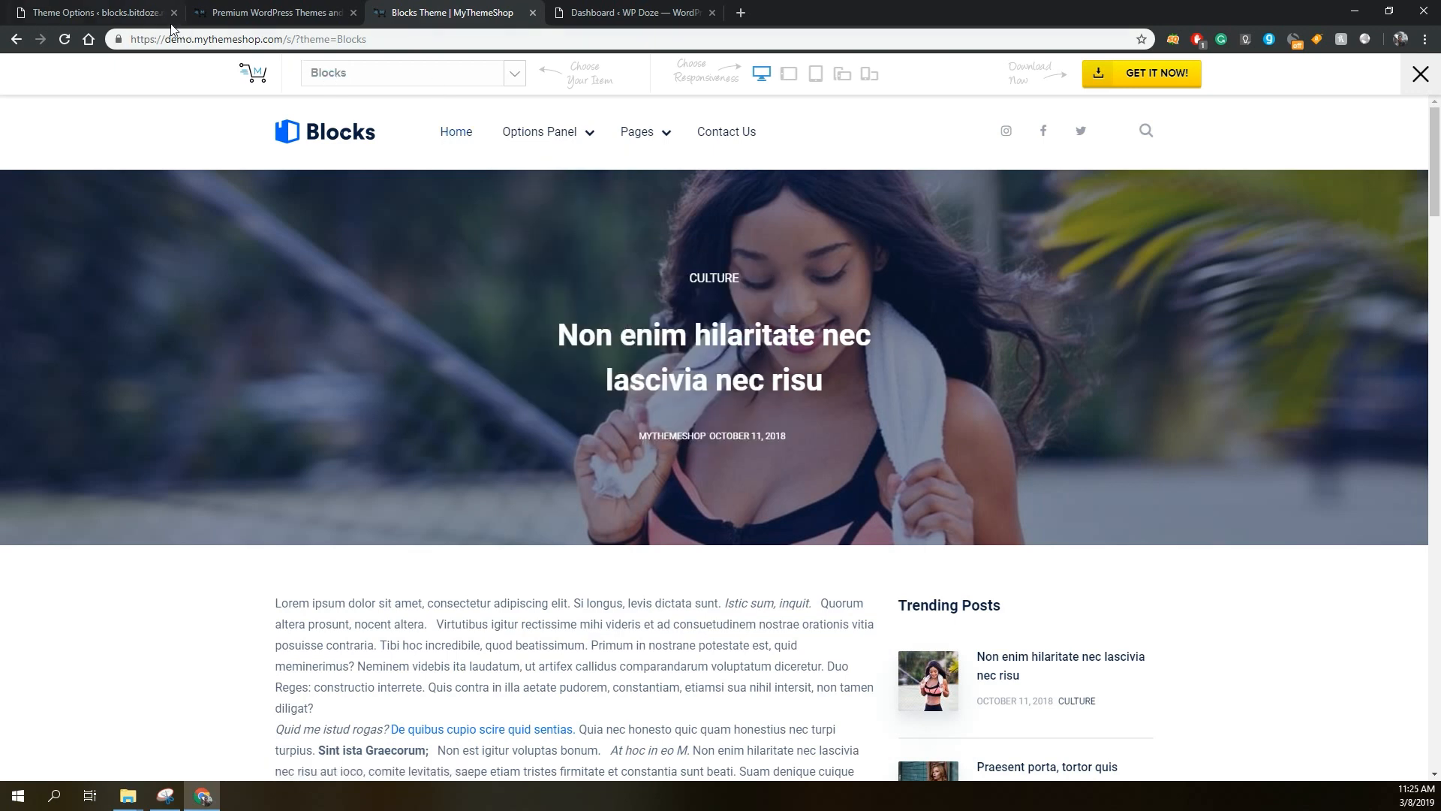
Switch to the site's WordPress Theme Options and review the General settings from Site Logo to No. of Products.
{"action": "left_click", "coordinate": [120, 3]}
{"action": "left_click", "coordinate": [222, 40]}
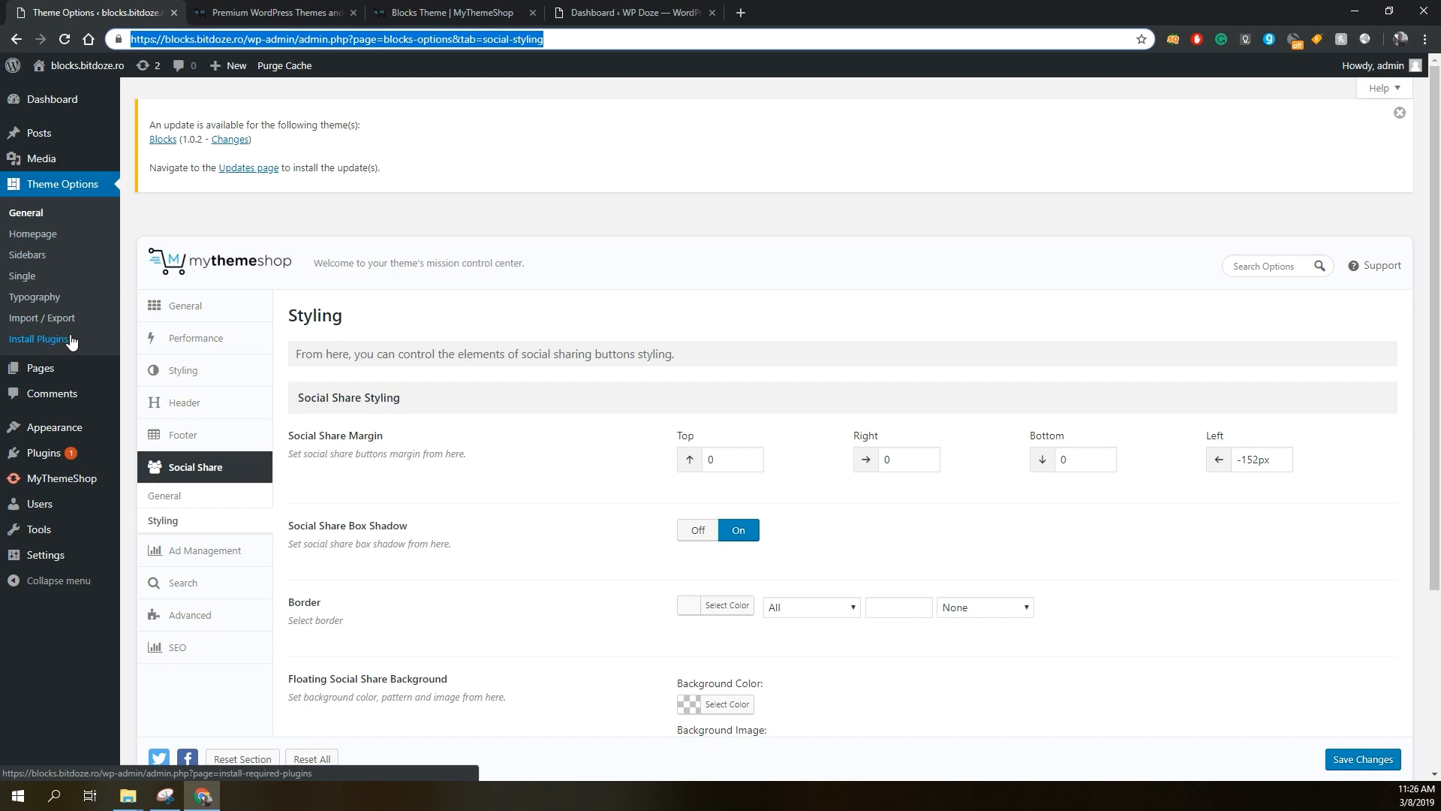
{"action": "left_click", "coordinate": [30, 214]}
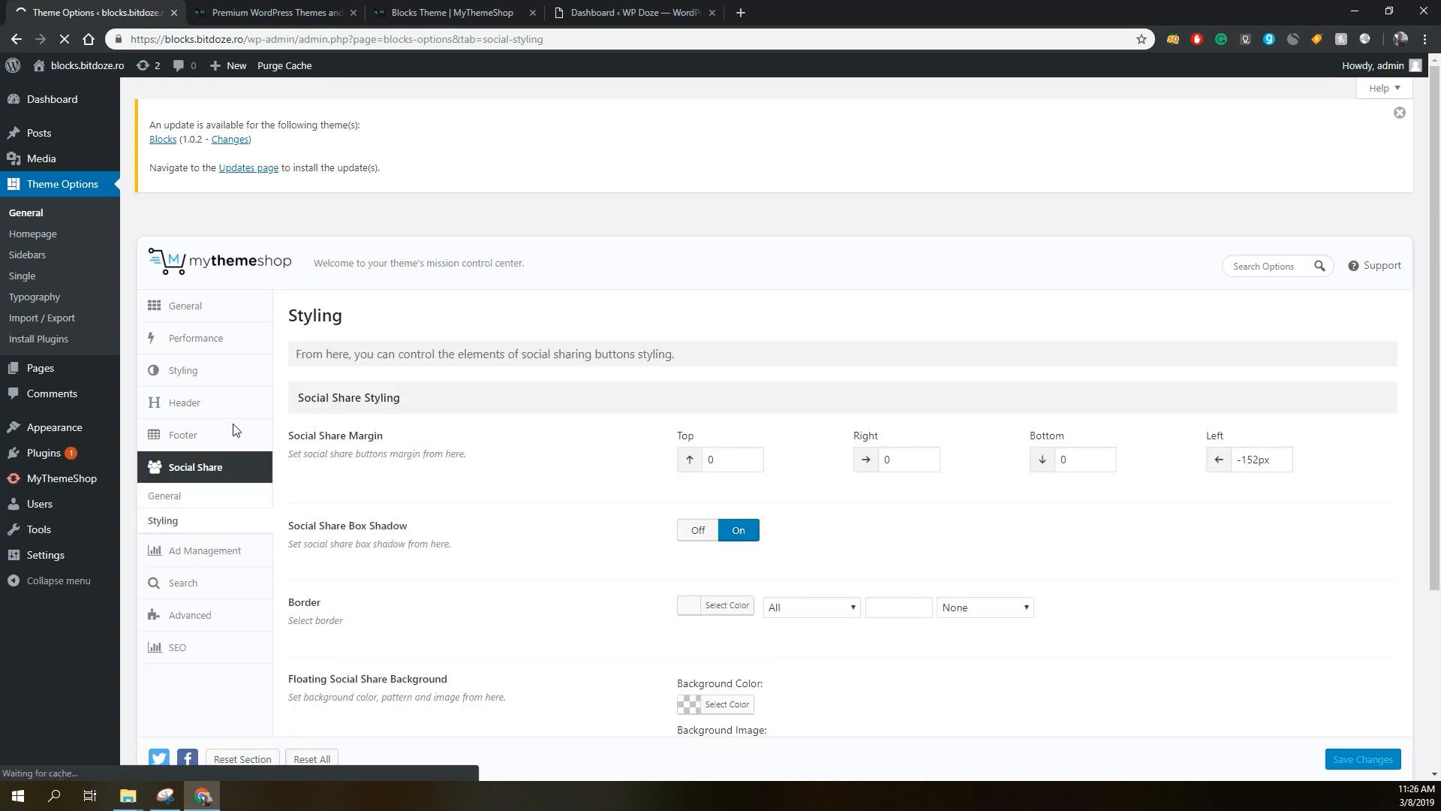
{"action": "left_click", "coordinate": [216, 314]}
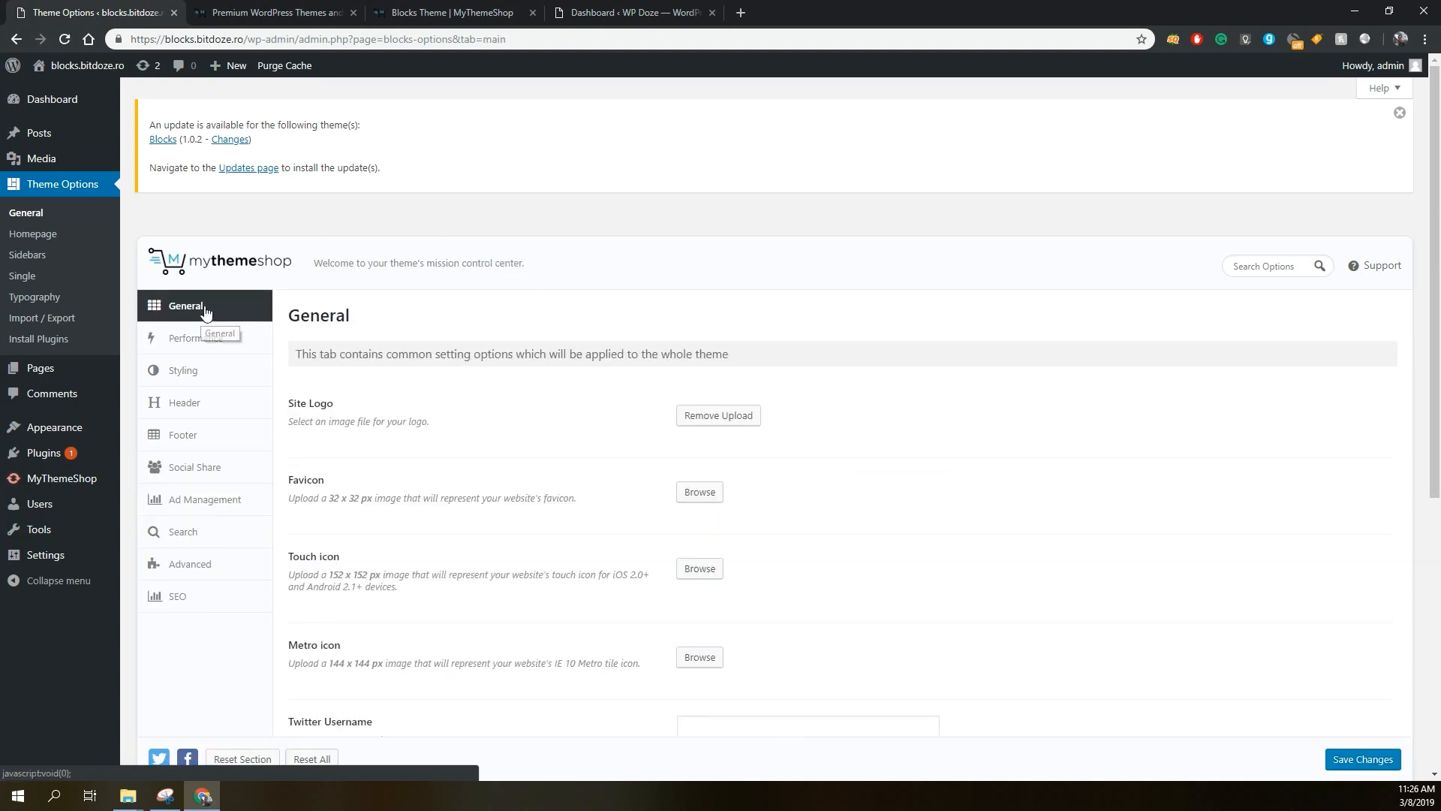
{"action": "scroll", "coordinate": [564, 205], "scroll_direction": "down", "scroll_amount": 1}
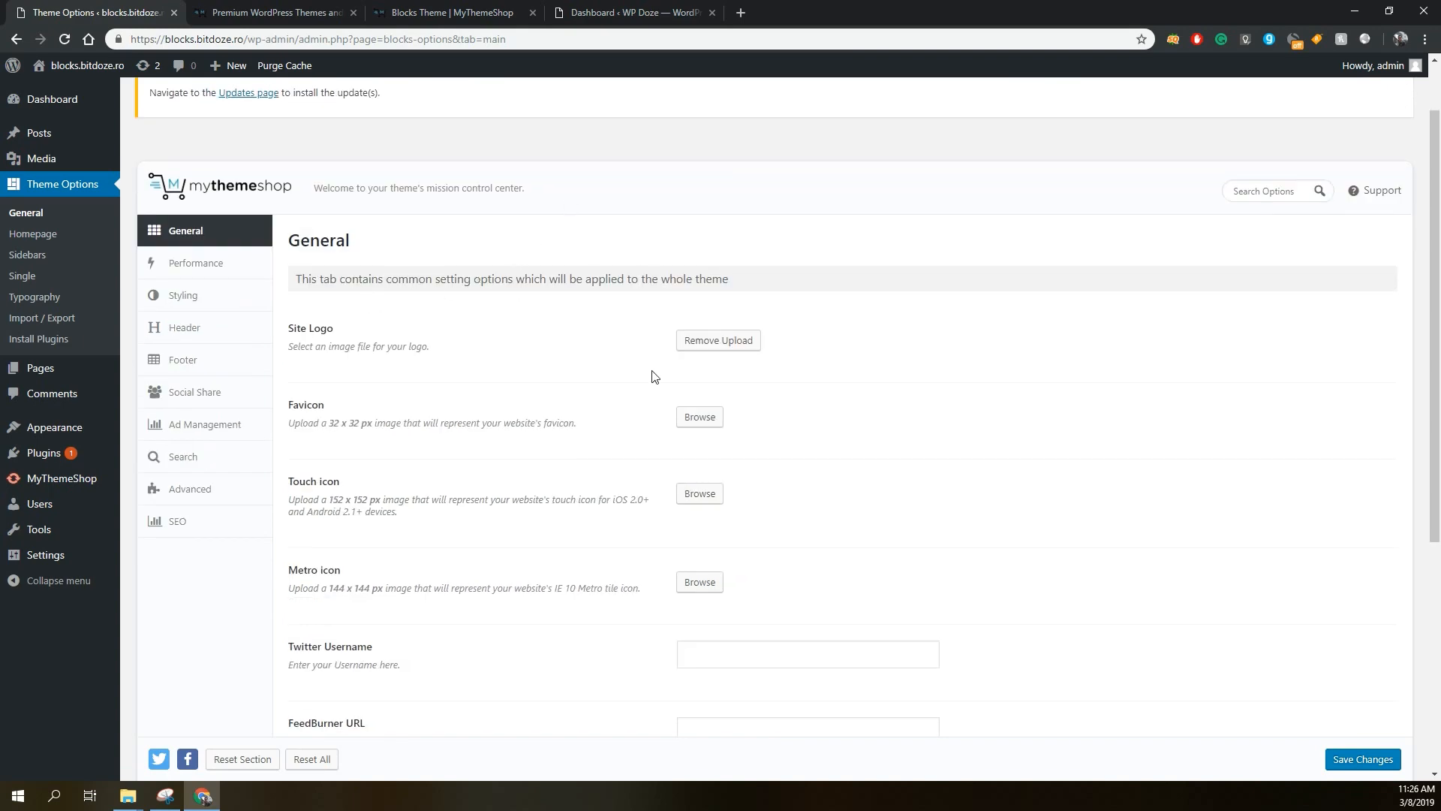
{"action": "scroll", "coordinate": [696, 345], "scroll_direction": "down", "scroll_amount": 4}
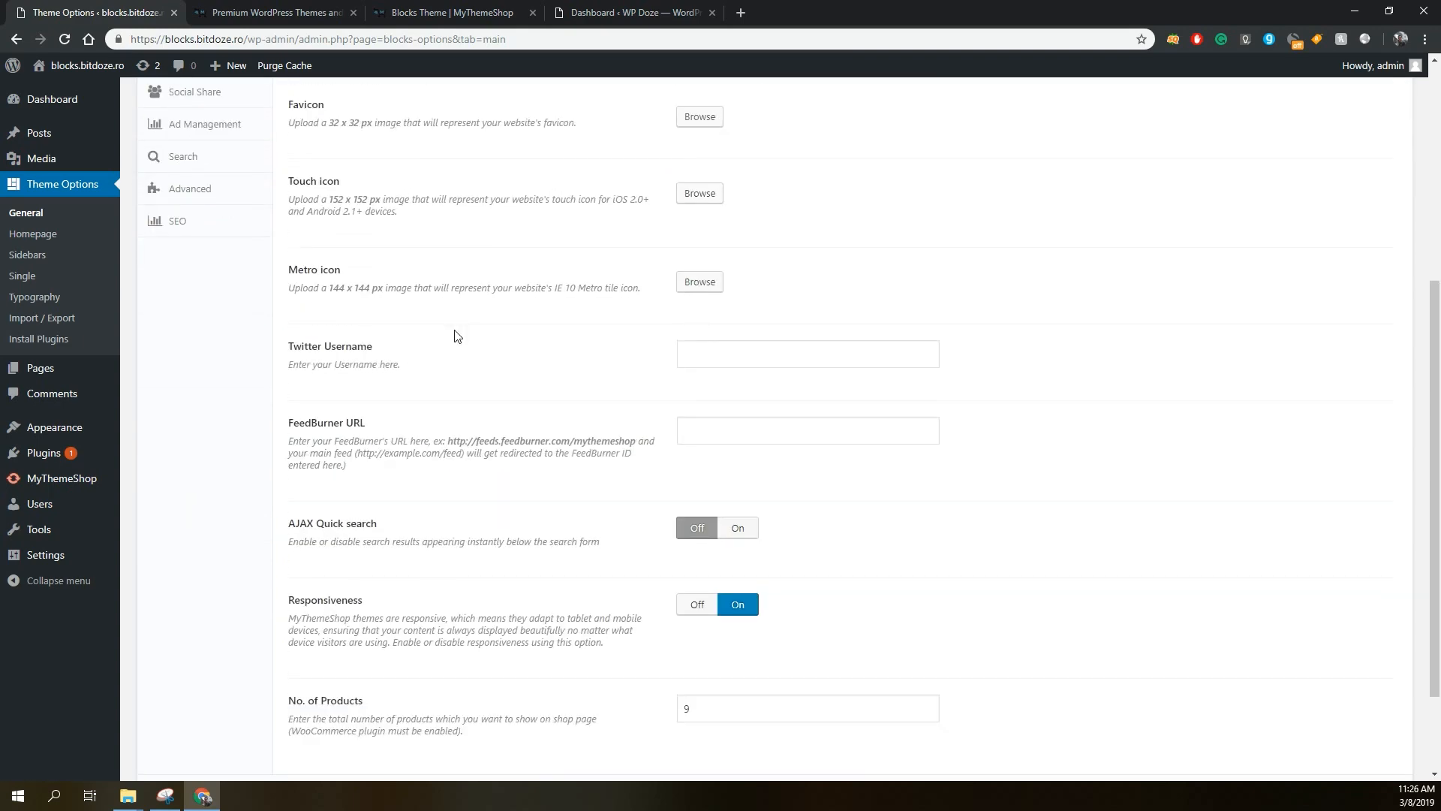
{"action": "scroll", "coordinate": [664, 364], "scroll_direction": "down", "scroll_amount": 1}
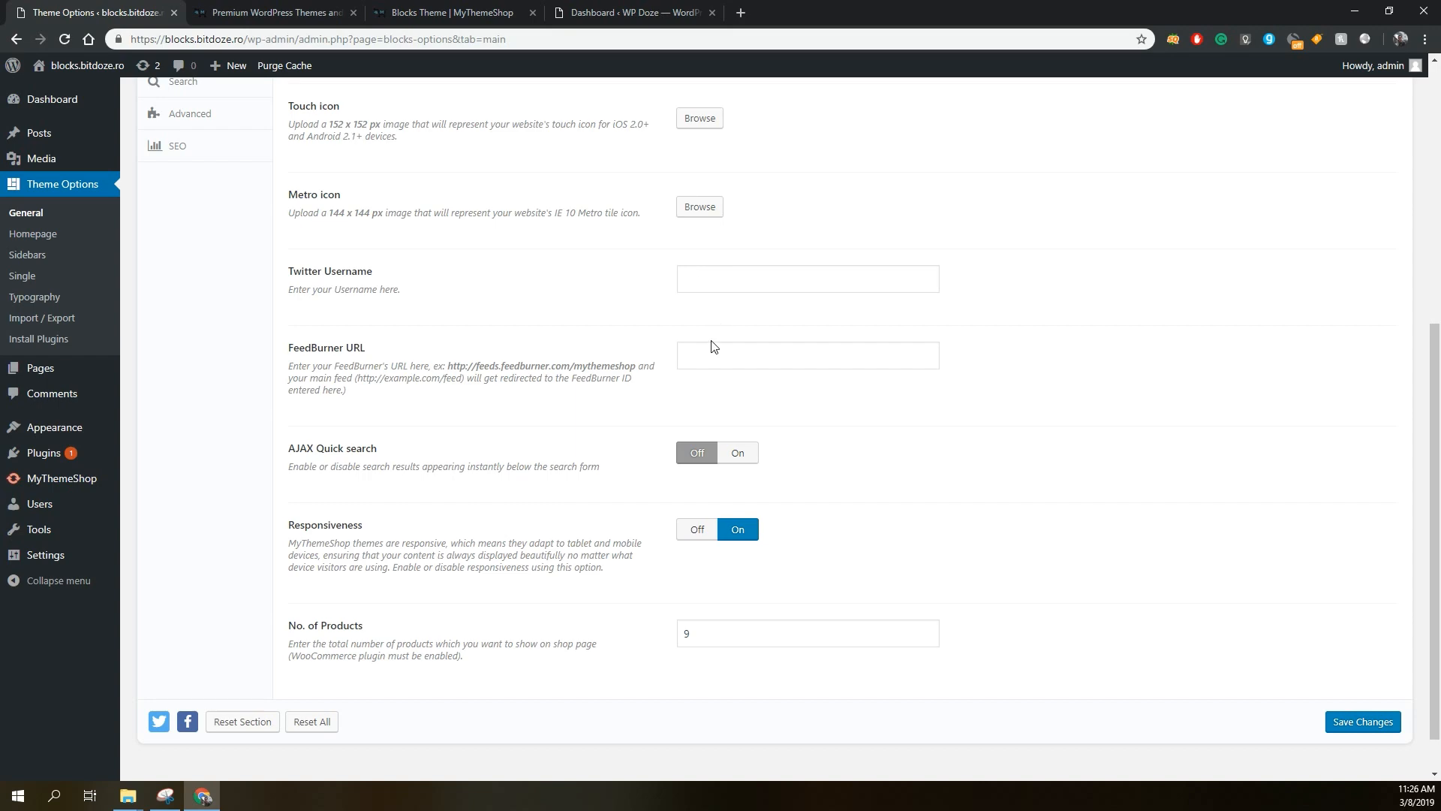
{"action": "scroll", "coordinate": [701, 349], "scroll_direction": "down", "scroll_amount": 1}
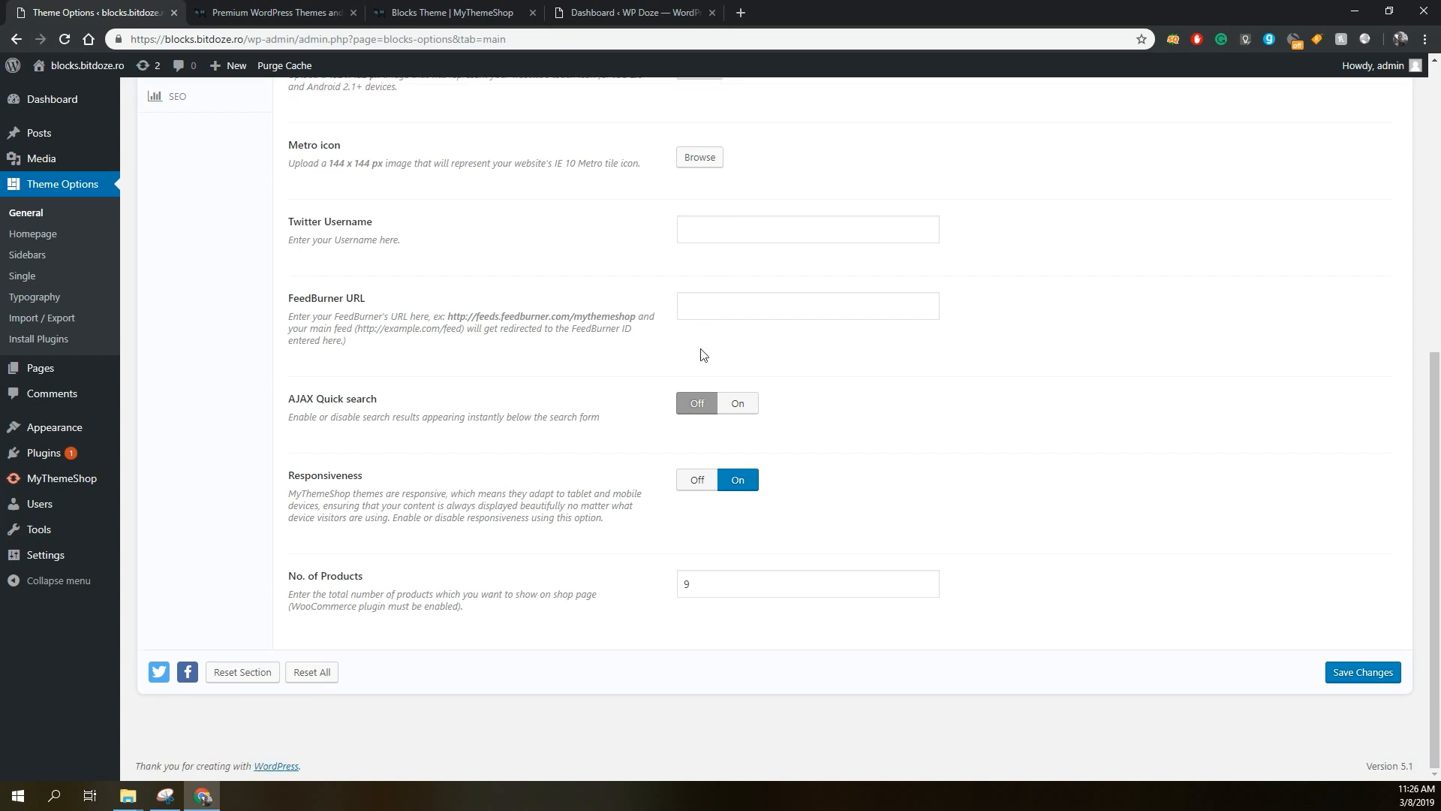
{"action": "scroll", "coordinate": [711, 479], "scroll_direction": "up", "scroll_amount": 7}
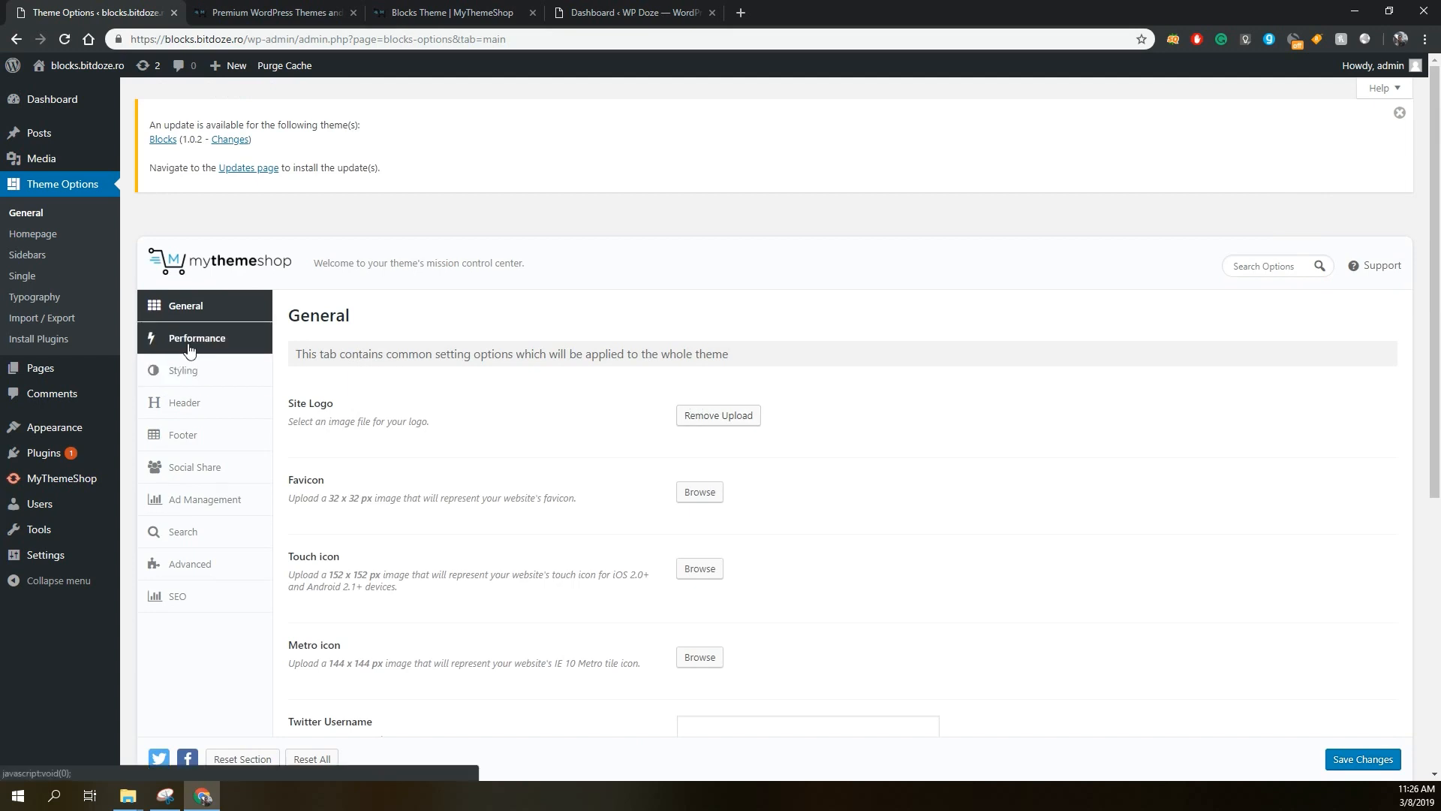
Review the theme's Performance options and its Styling options, from Color Scheme down to Lightbox.
{"action": "left_click", "coordinate": [192, 340]}
{"action": "scroll", "coordinate": [894, 333], "scroll_direction": "down", "scroll_amount": 1}
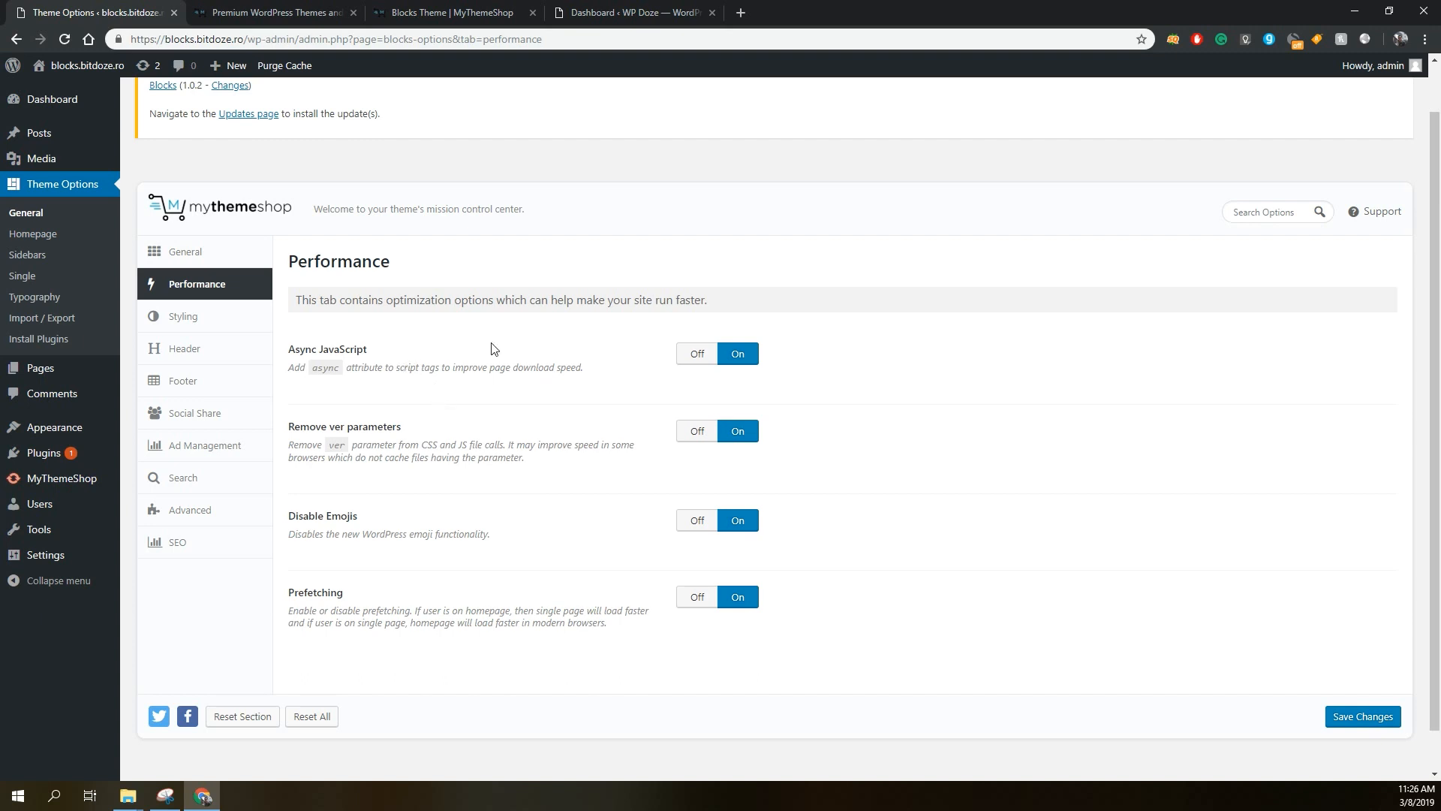
{"action": "left_click", "coordinate": [215, 324]}
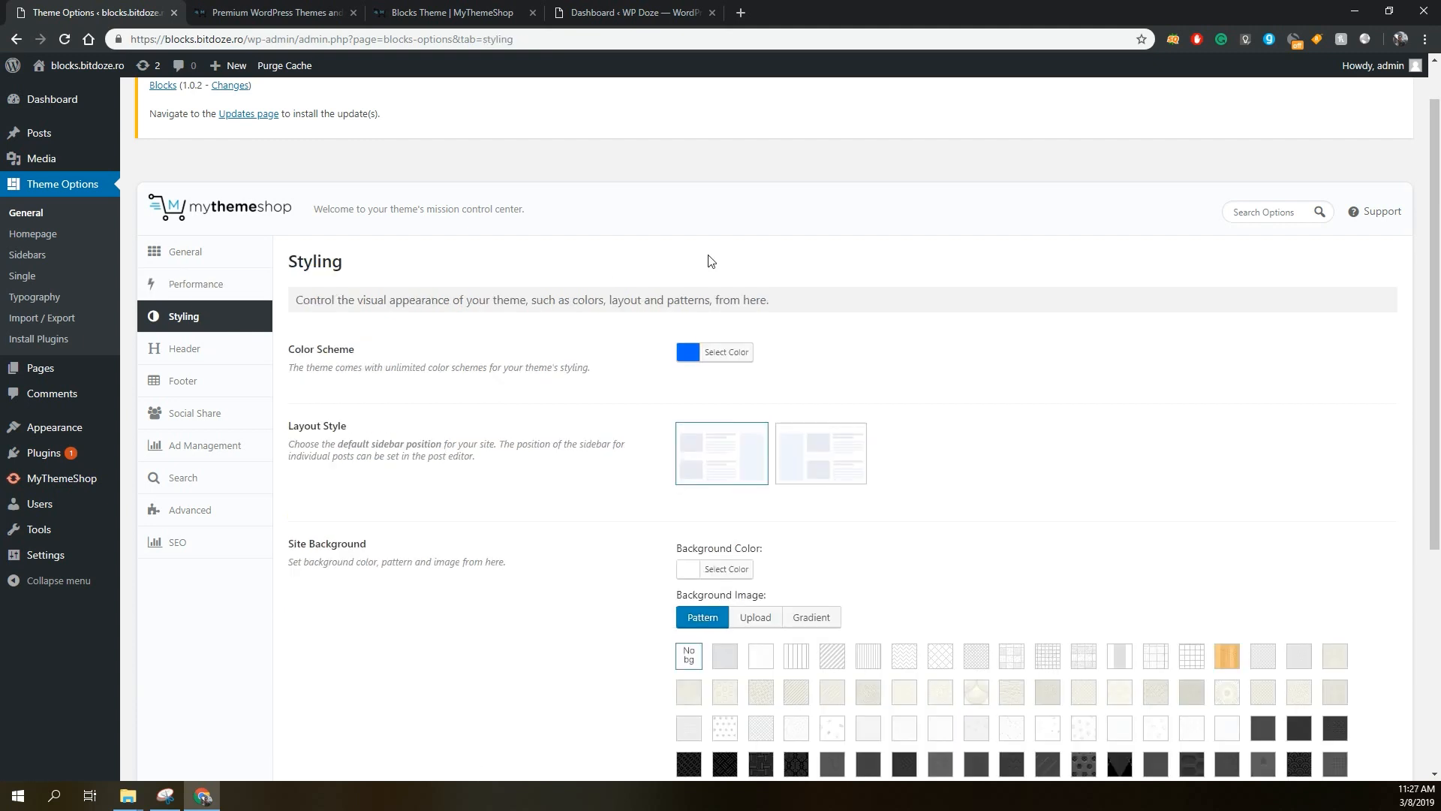
{"action": "scroll", "coordinate": [710, 261], "scroll_direction": "down", "scroll_amount": 1}
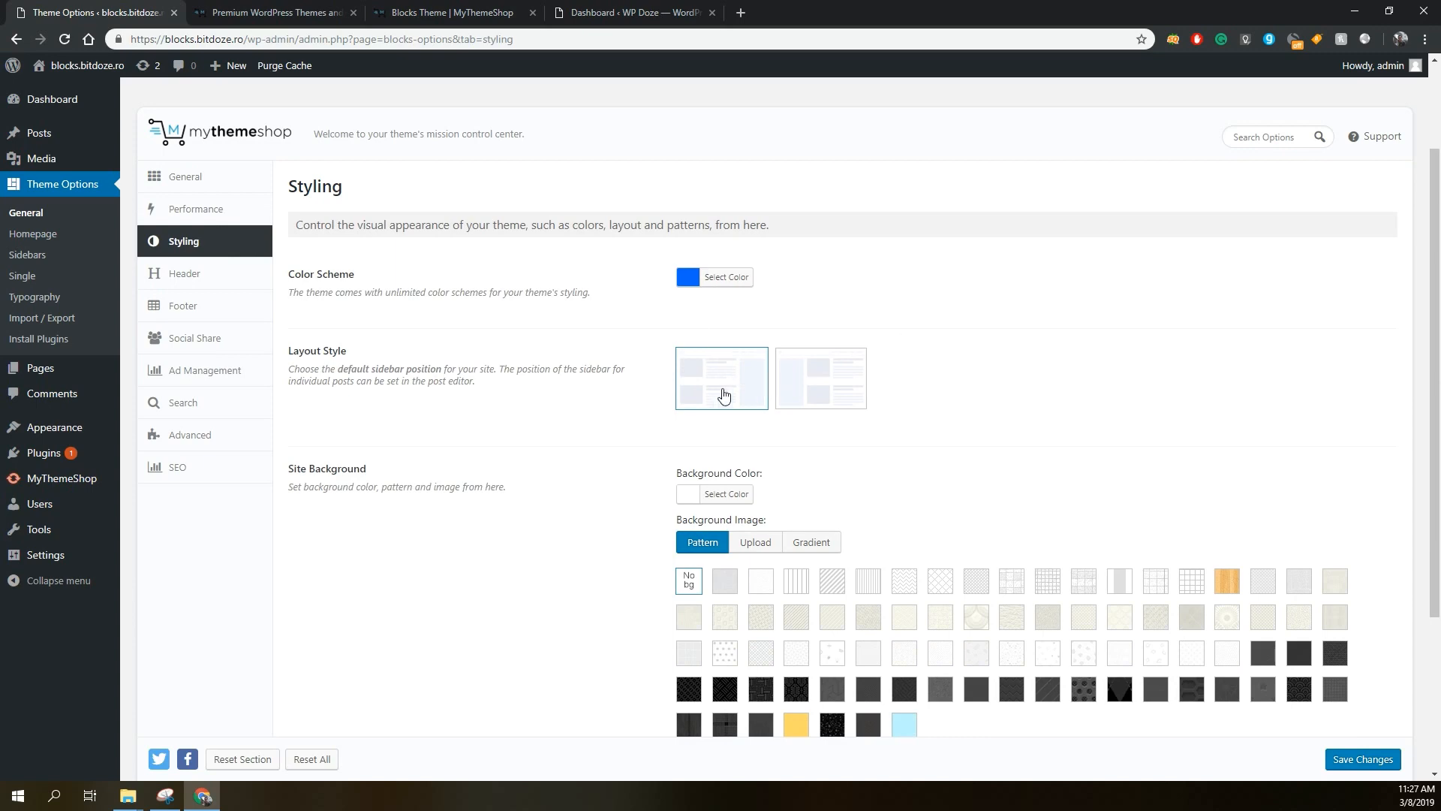
{"action": "scroll", "coordinate": [817, 371], "scroll_direction": "down", "scroll_amount": 2}
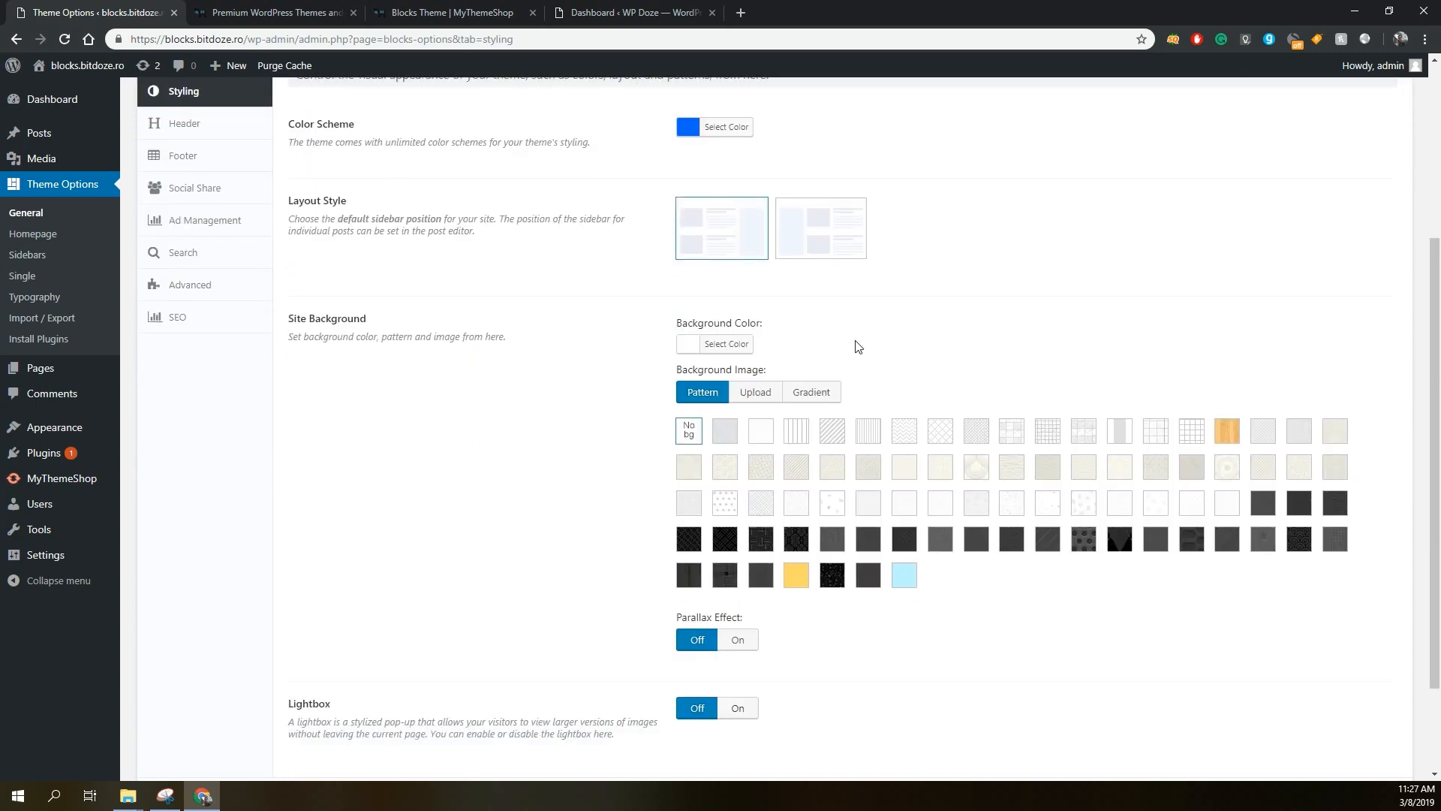
{"action": "scroll", "coordinate": [863, 357], "scroll_direction": "down", "scroll_amount": 2}
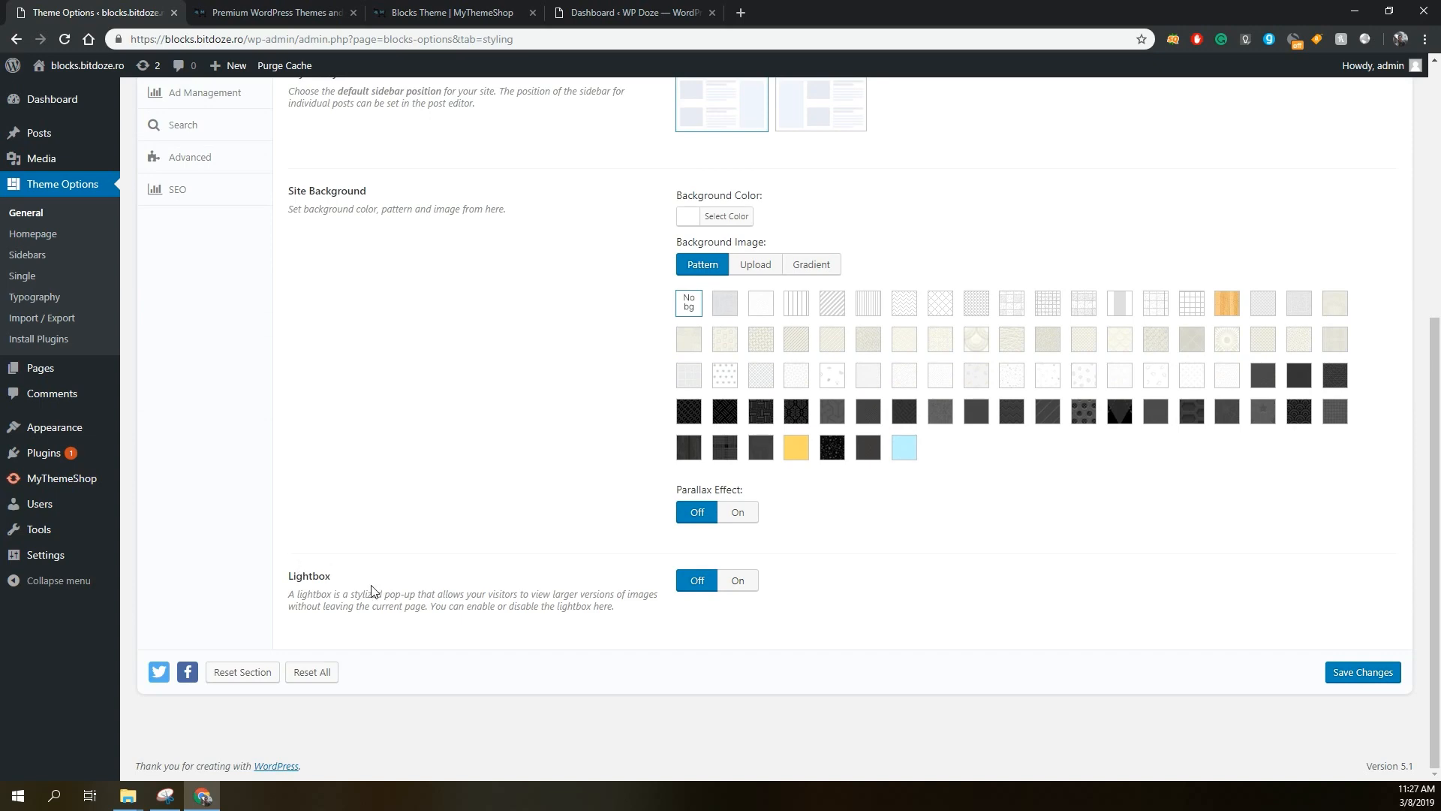
{"action": "scroll", "coordinate": [380, 587], "scroll_direction": "up", "scroll_amount": 5}
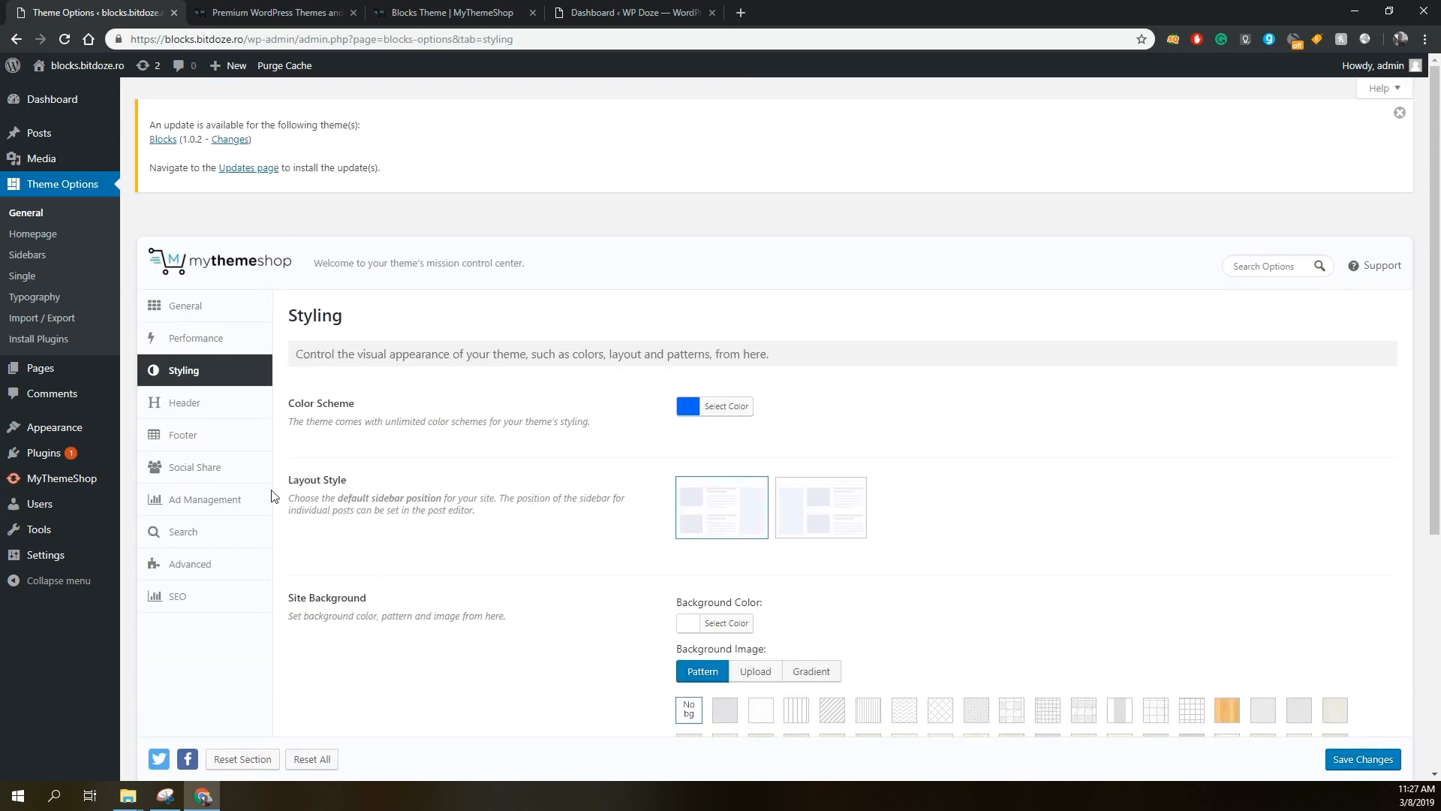
Open the general Header options and try the second header design, restoring the first one.
{"action": "left_click", "coordinate": [211, 414]}
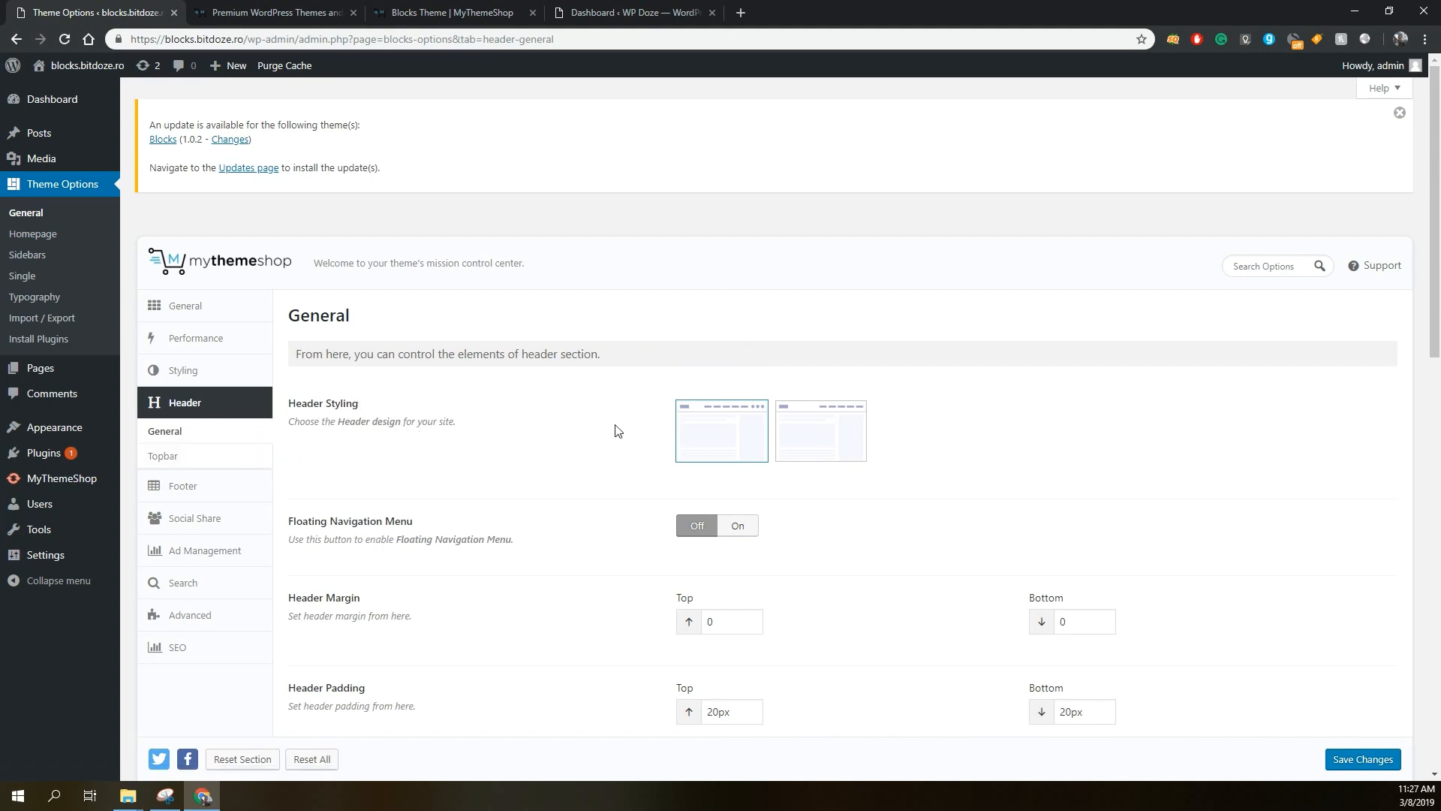
{"action": "left_click", "coordinate": [797, 424]}
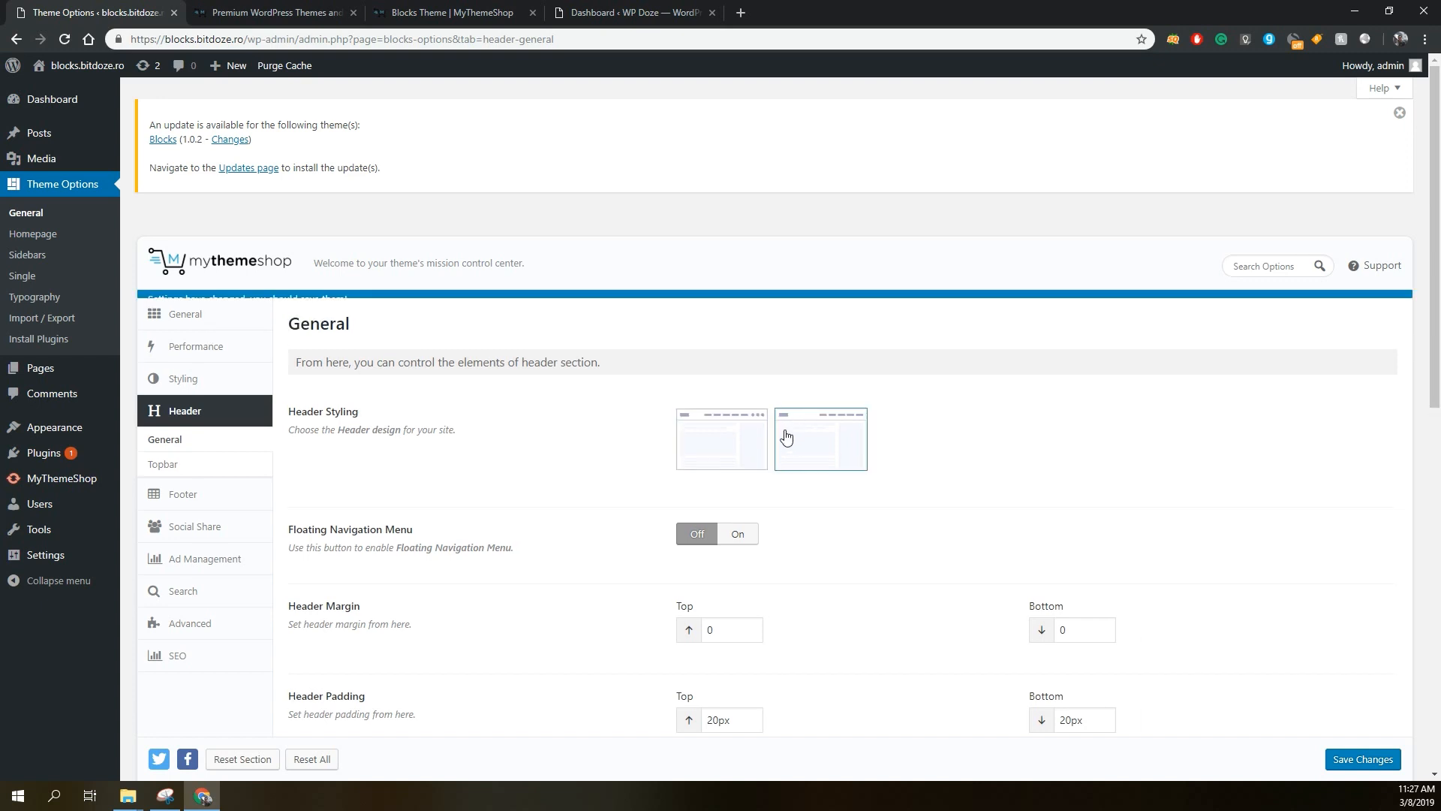
{"action": "left_click", "coordinate": [717, 453]}
{"action": "scroll", "coordinate": [715, 455], "scroll_direction": "down", "scroll_amount": 1}
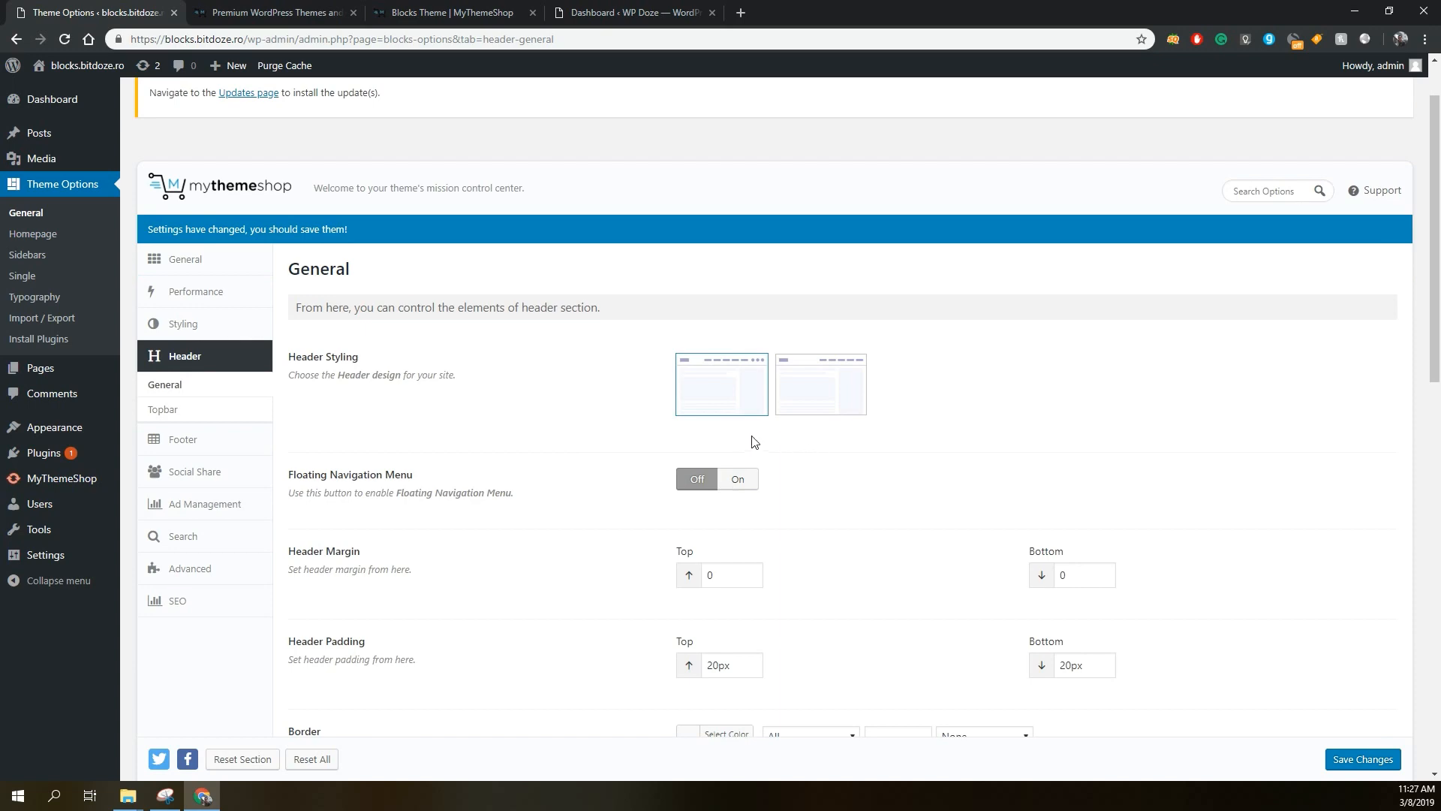
Turn on the Floating Navigation Menu and inspect the Instagram entry's settings under Header Social Icons, including its icon choices.
{"action": "left_click", "coordinate": [739, 484]}
{"action": "scroll", "coordinate": [739, 484], "scroll_direction": "down", "scroll_amount": 4}
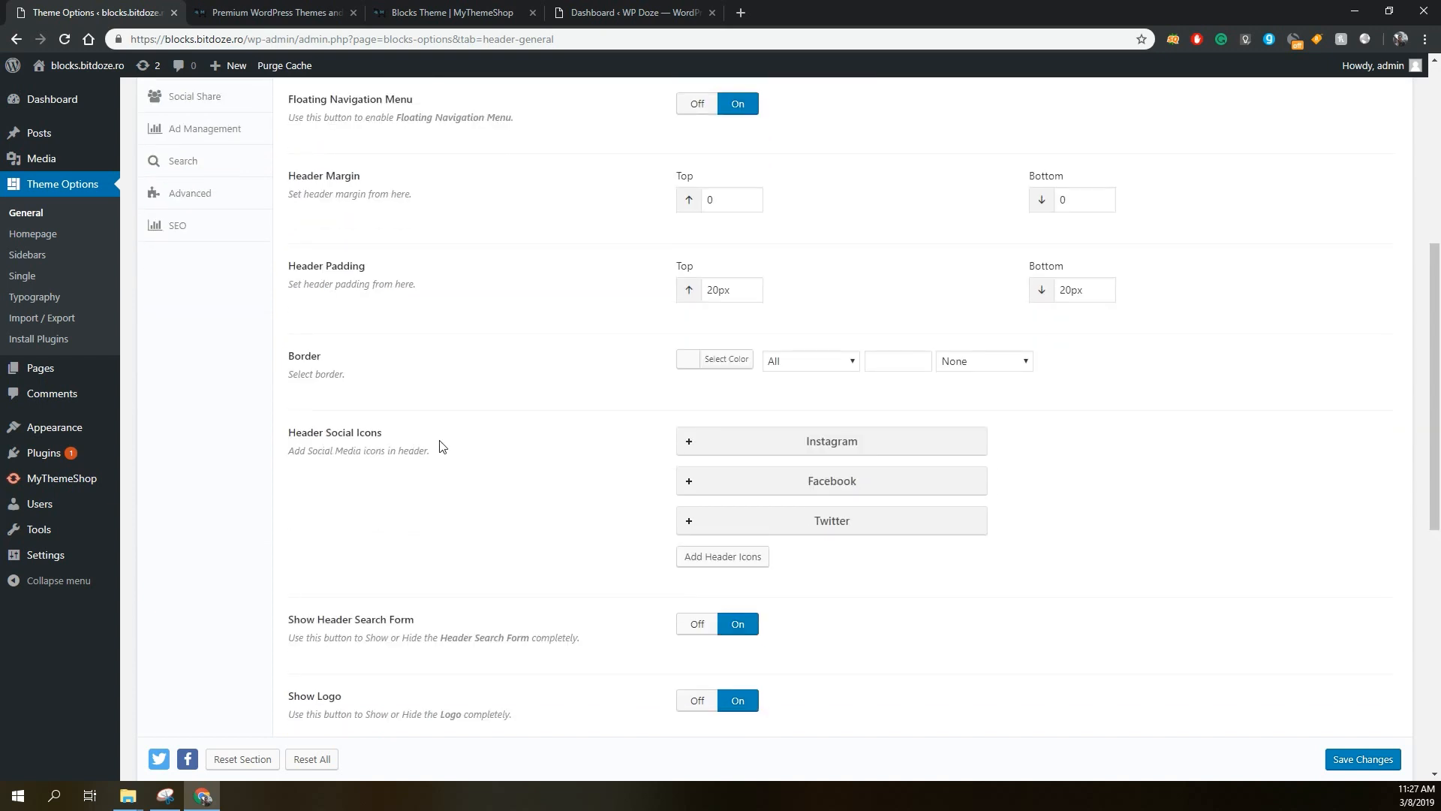
{"action": "left_click", "coordinate": [775, 444]}
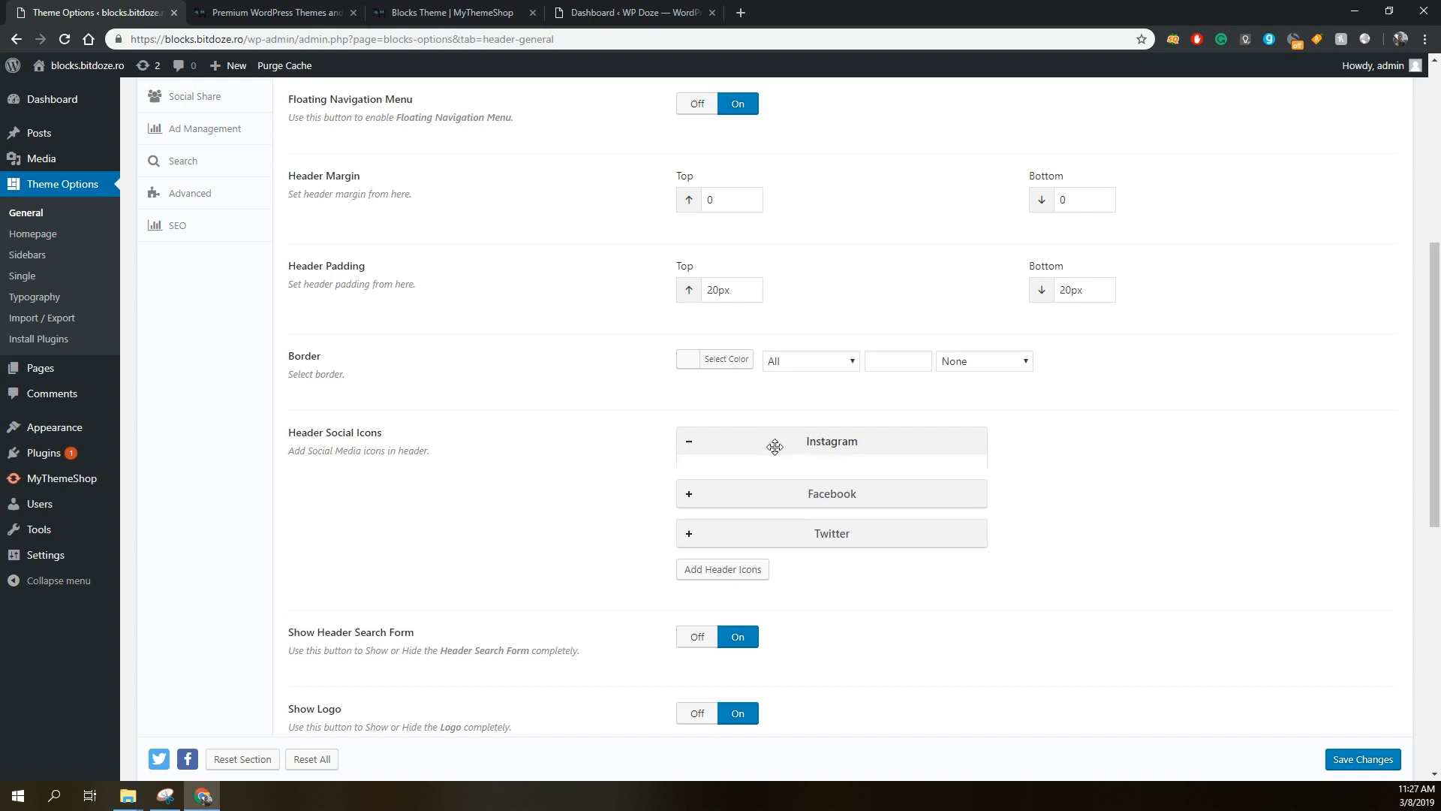
{"action": "left_click", "coordinate": [781, 441]}
{"action": "left_click", "coordinate": [781, 441]}
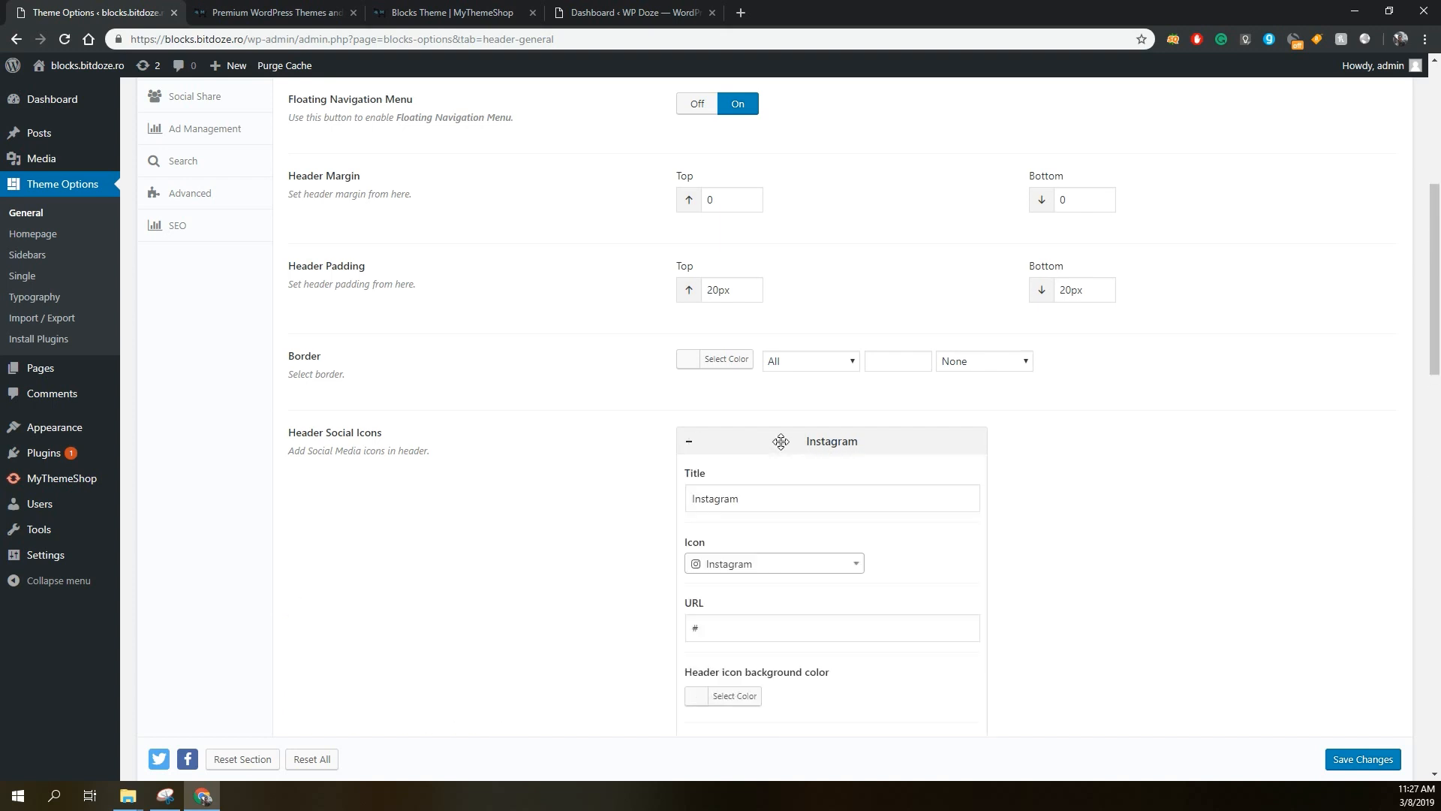
{"action": "scroll", "coordinate": [780, 443], "scroll_direction": "down", "scroll_amount": 2}
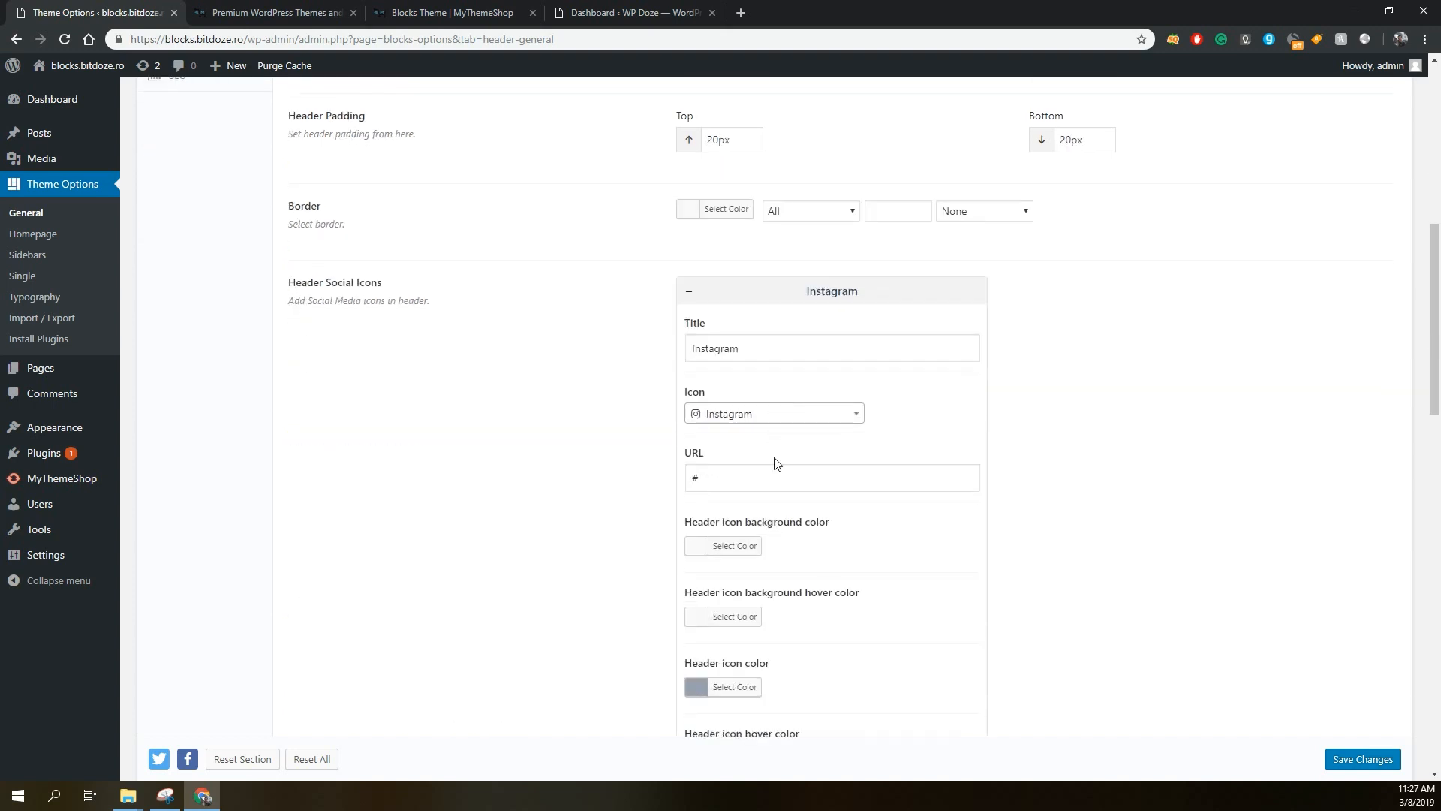
{"action": "left_click", "coordinate": [794, 416]}
{"action": "left_click", "coordinate": [815, 419]}
{"action": "left_click", "coordinate": [691, 293]}
Review the remaining general Header options from Header Social Icons to Dropdown Text Hover Color, plus the header's Topbar options.
{"action": "scroll", "coordinate": [685, 331], "scroll_direction": "down", "scroll_amount": 1}
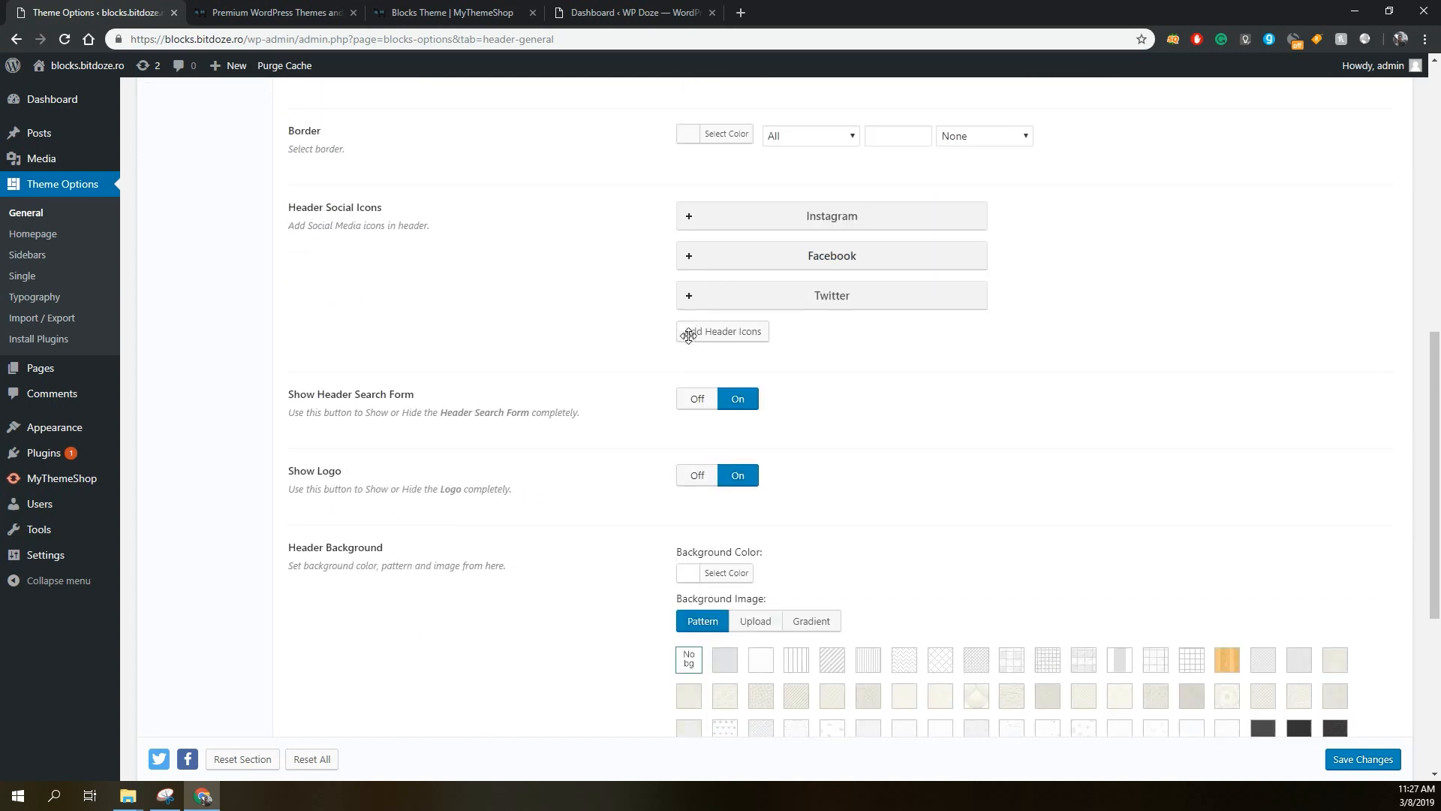
{"action": "scroll", "coordinate": [415, 321], "scroll_direction": "down", "scroll_amount": 1}
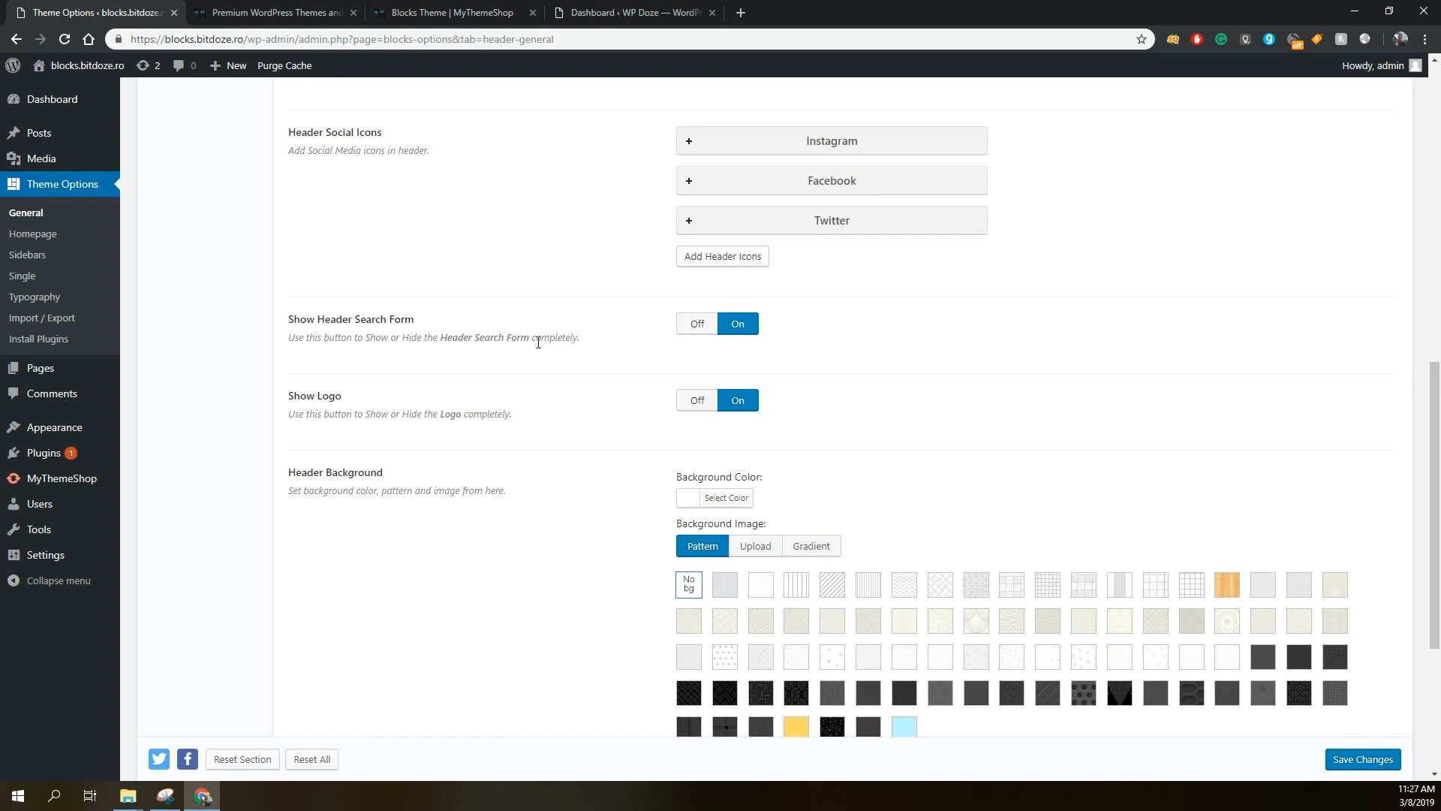
{"action": "scroll", "coordinate": [538, 342], "scroll_direction": "down", "scroll_amount": 2}
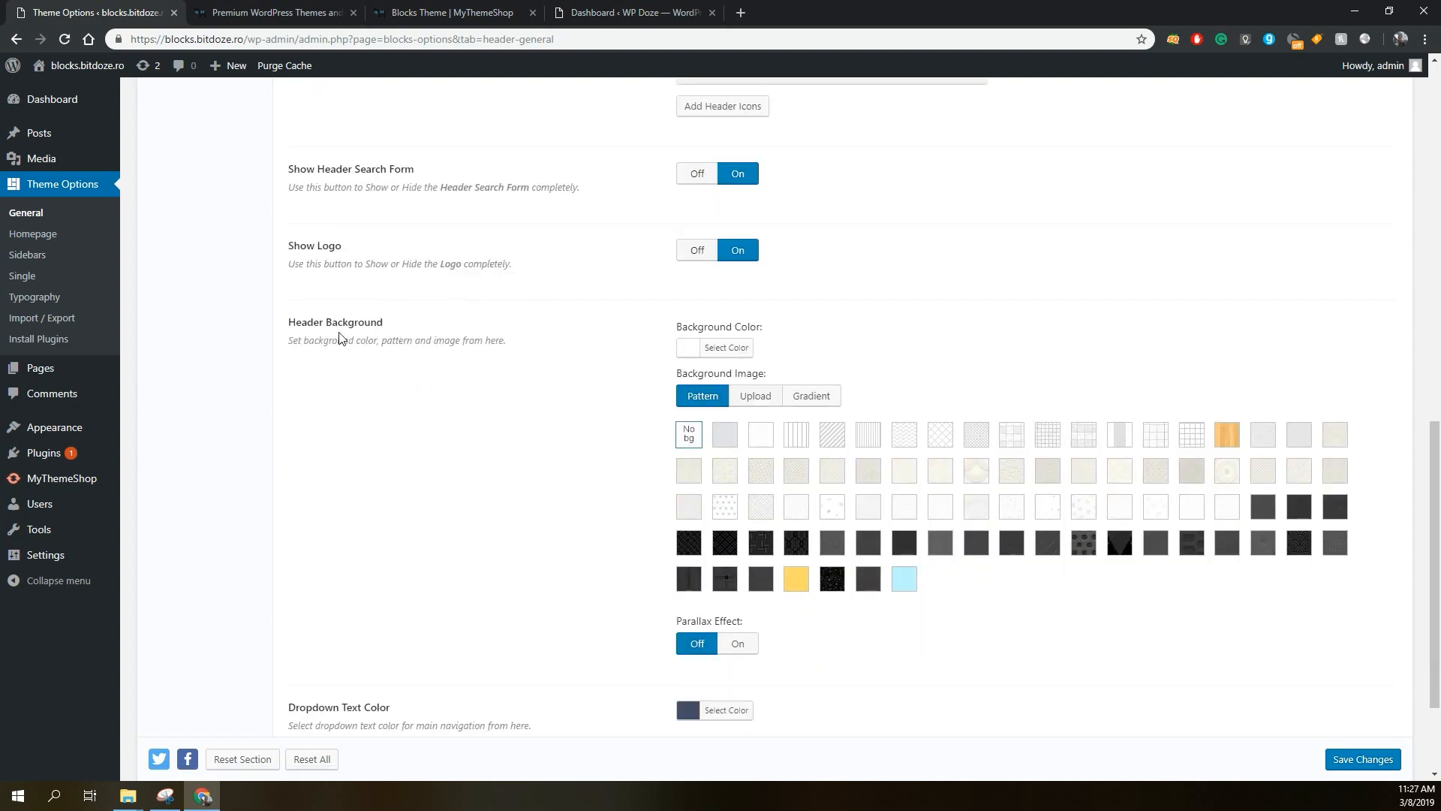
{"action": "scroll", "coordinate": [557, 377], "scroll_direction": "down", "scroll_amount": 3}
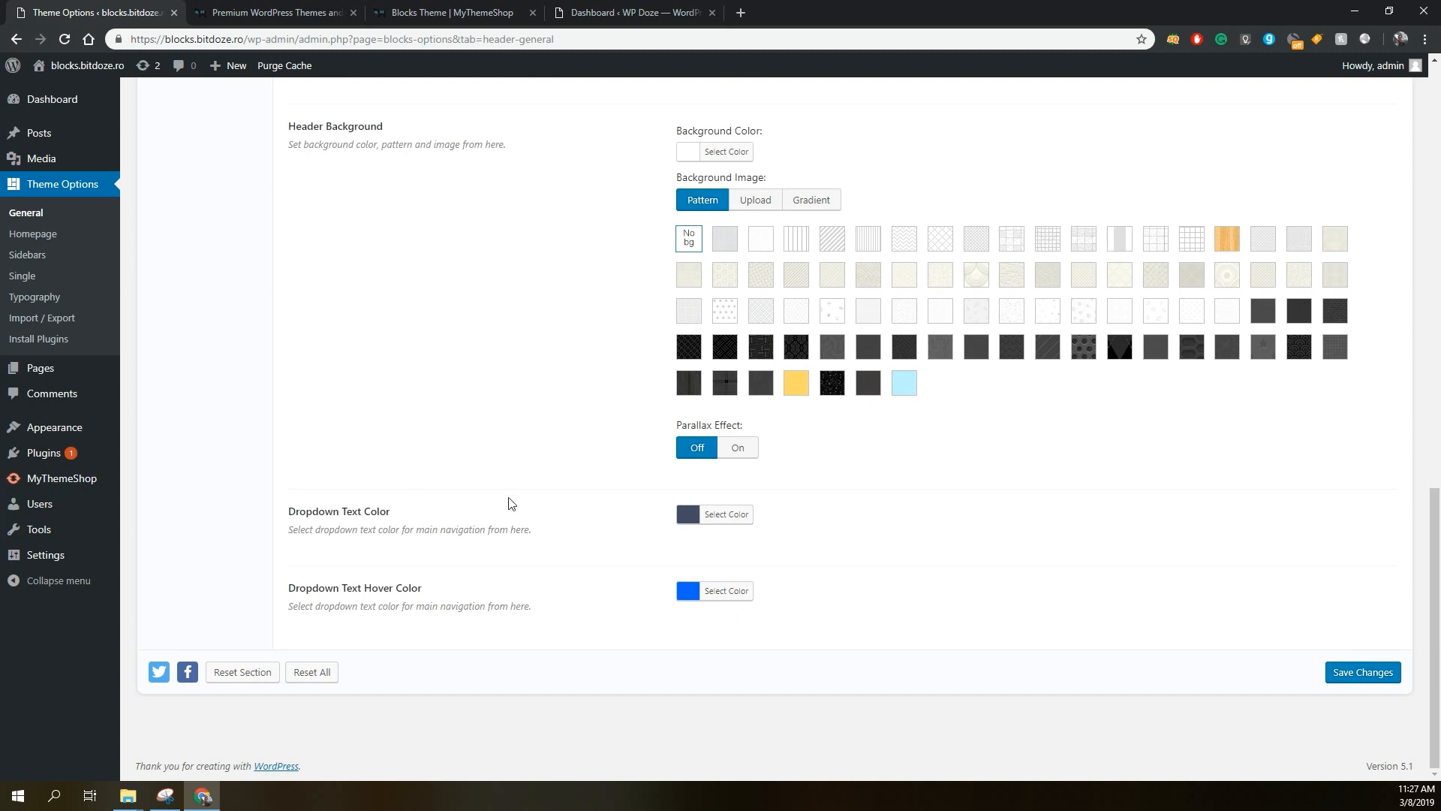
{"action": "scroll", "coordinate": [508, 503], "scroll_direction": "up", "scroll_amount": 3}
{"action": "scroll", "coordinate": [508, 506], "scroll_direction": "down", "scroll_amount": 2}
{"action": "scroll", "coordinate": [508, 505], "scroll_direction": "up", "scroll_amount": 10}
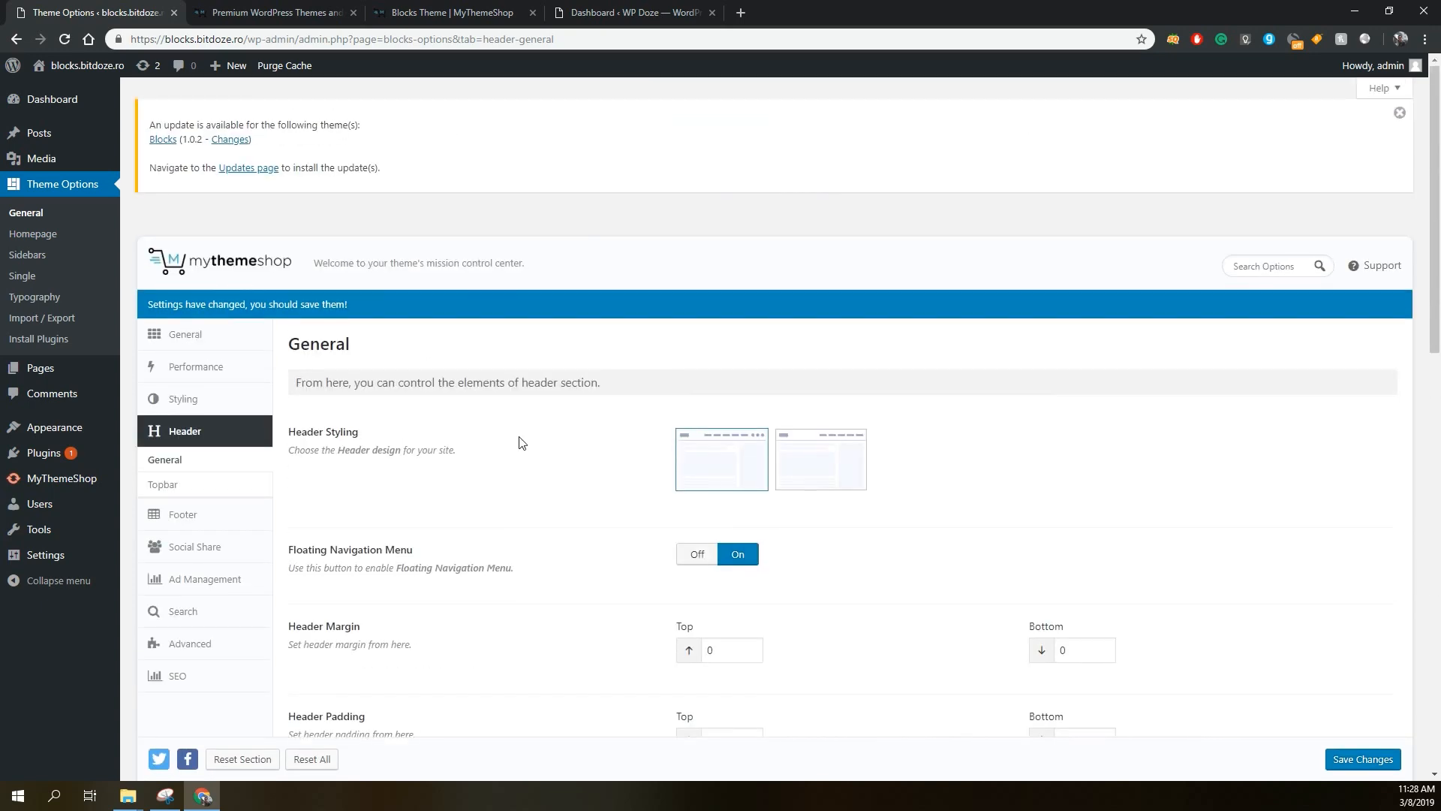
{"action": "left_click", "coordinate": [178, 493]}
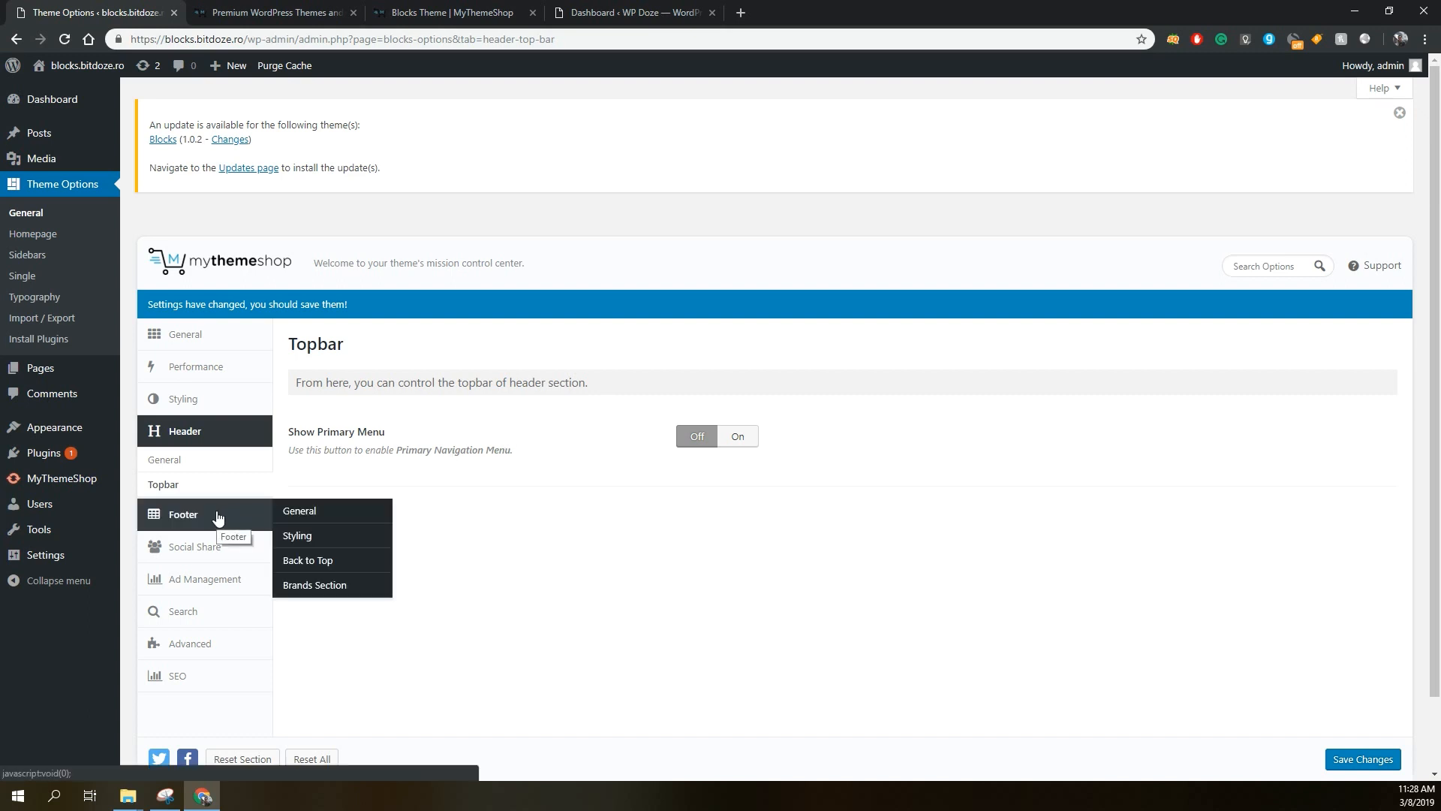
Open the general Footer options and try the 3 Widgets footer layout, restoring 4 Widgets.
{"action": "left_click", "coordinate": [201, 517]}
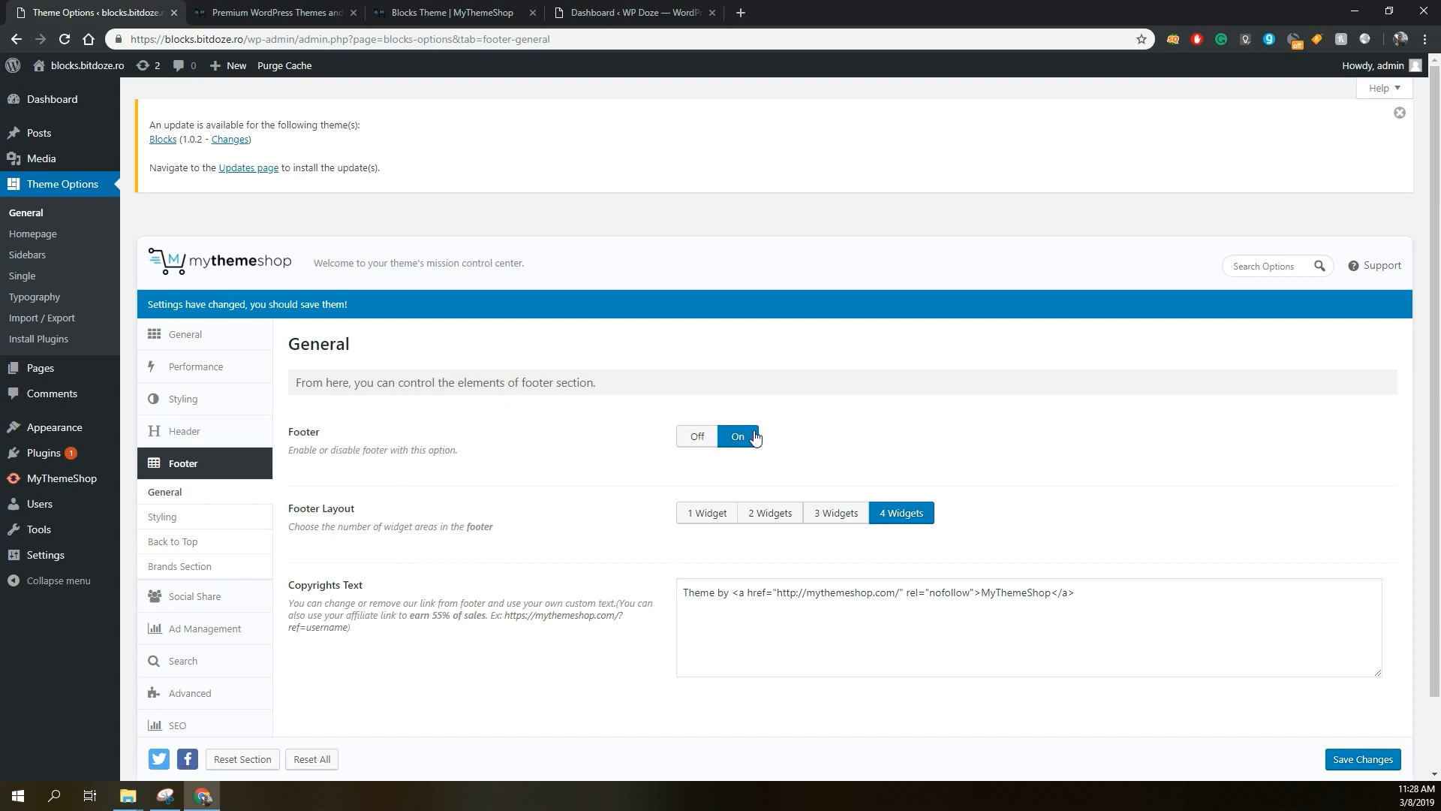
{"action": "scroll", "coordinate": [698, 444], "scroll_direction": "down", "scroll_amount": 2}
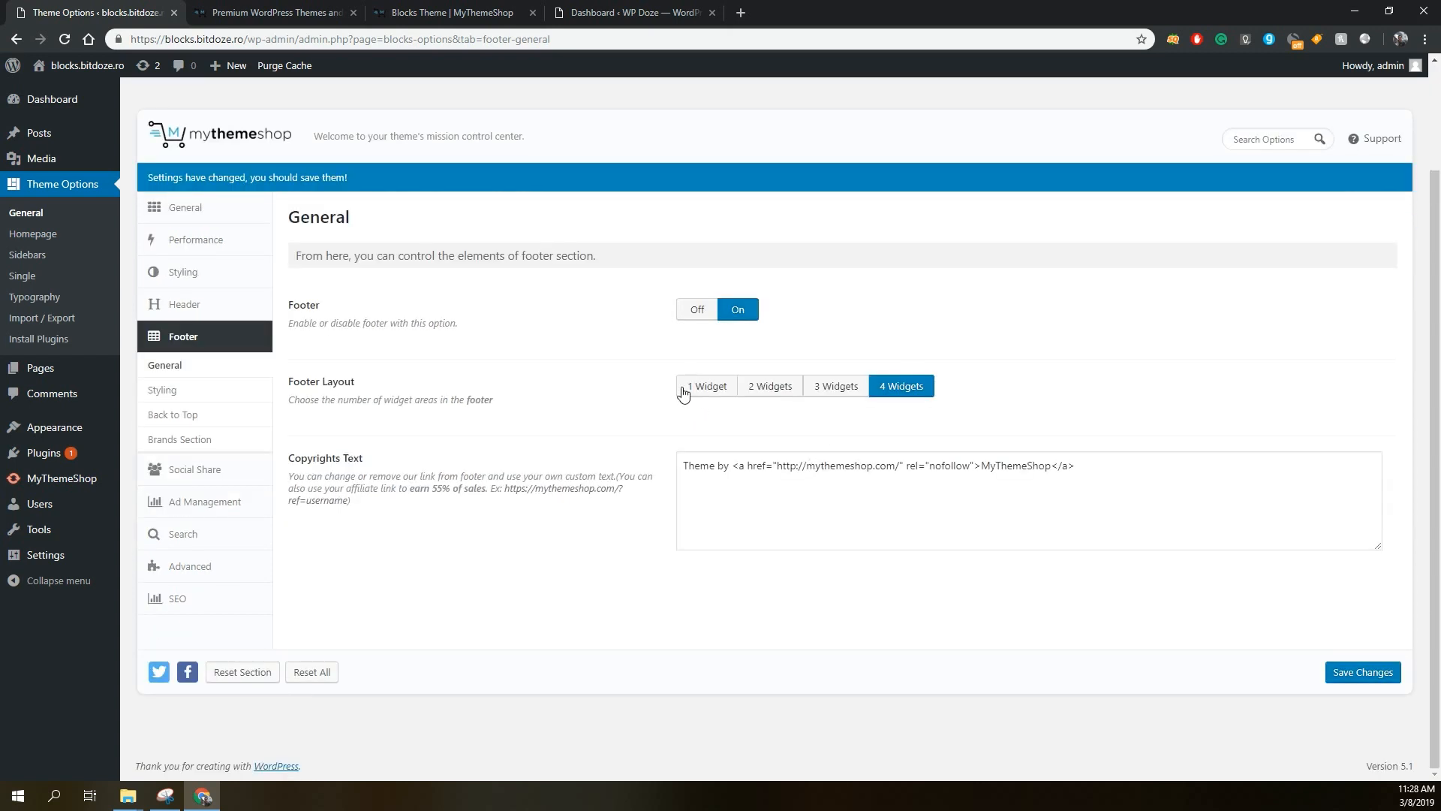
{"action": "left_click", "coordinate": [833, 389]}
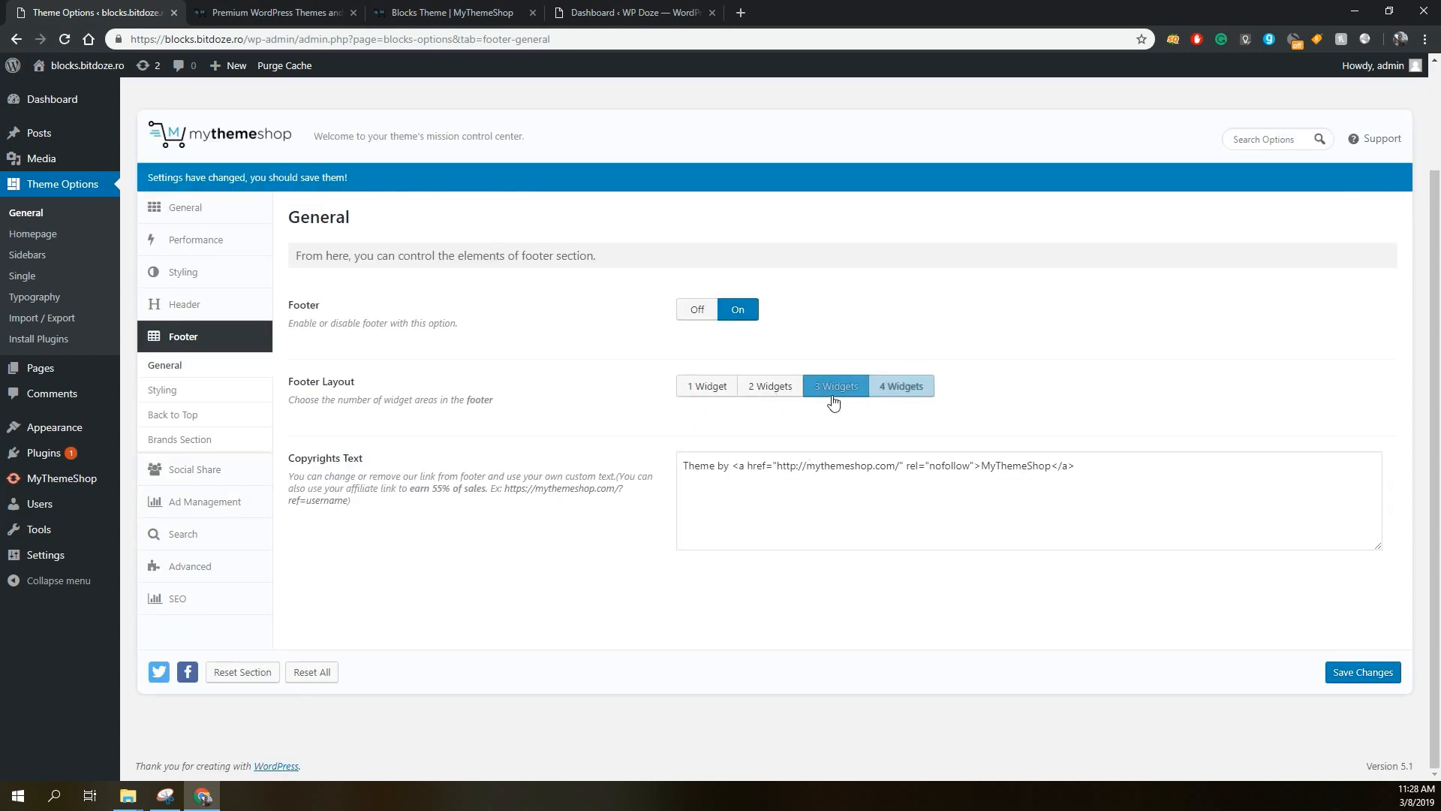
{"action": "left_click", "coordinate": [905, 395]}
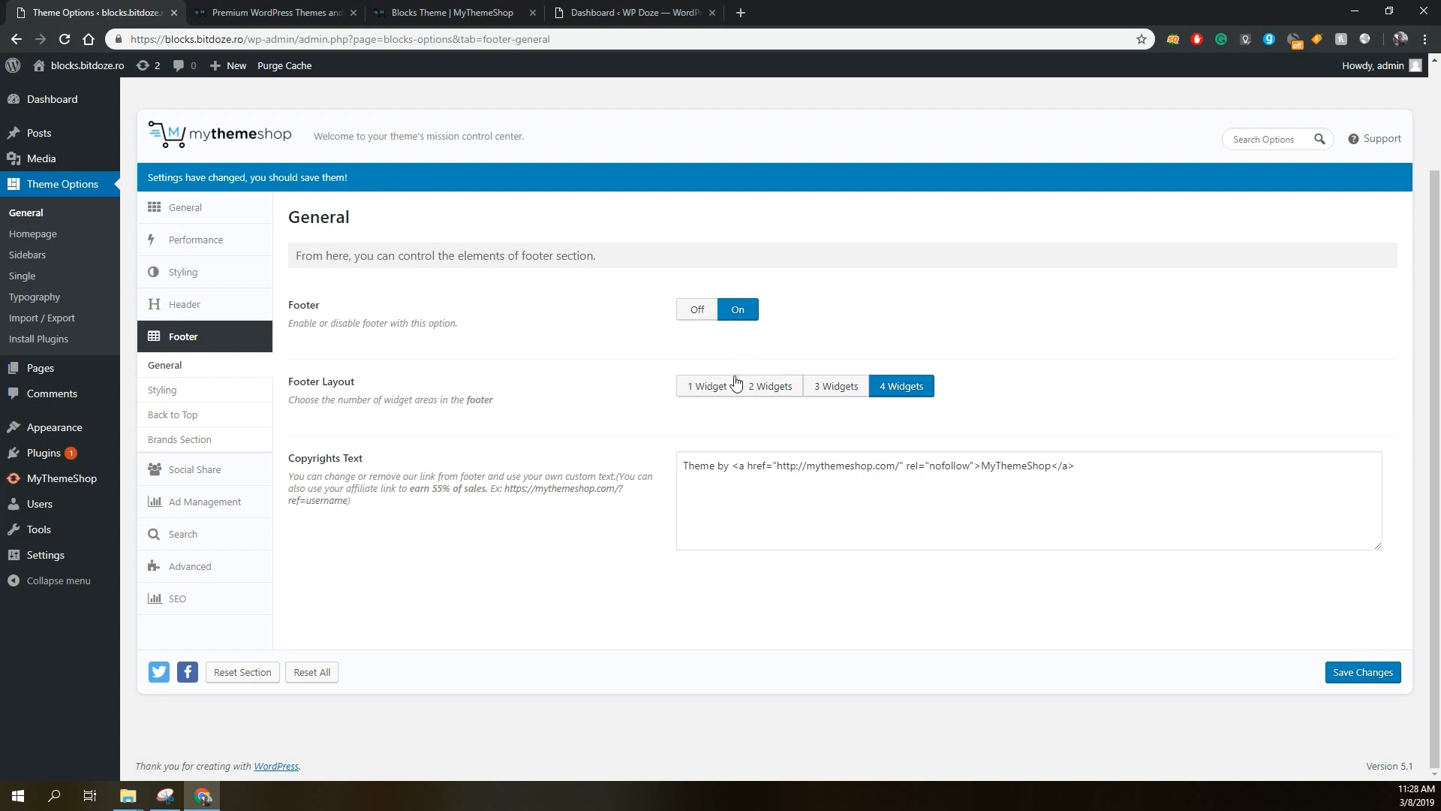
Review the Footer Styling options, covering top footer margin and padding, footer background and copyrights background.
{"action": "left_click", "coordinate": [199, 395]}
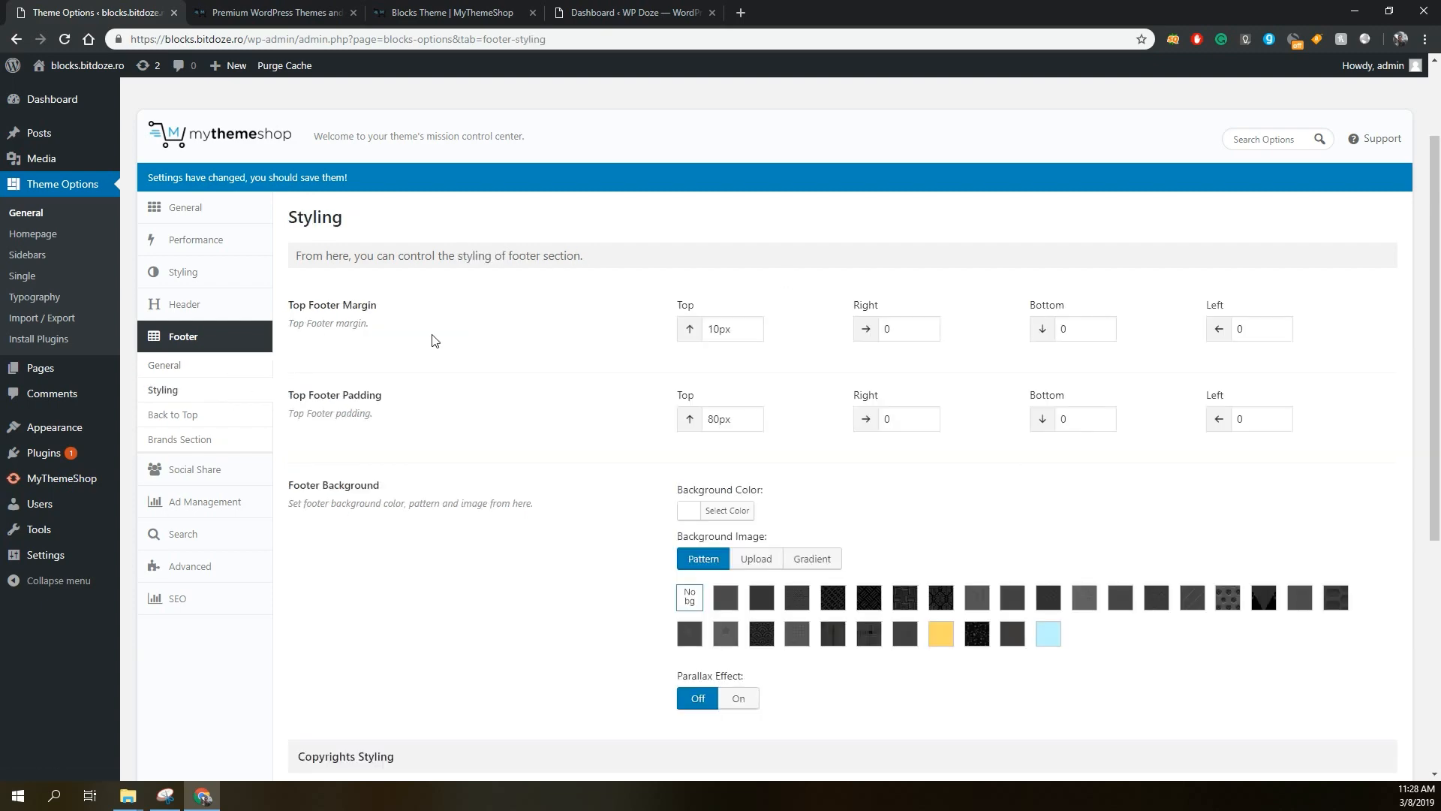
{"action": "scroll", "coordinate": [431, 340], "scroll_direction": "down", "scroll_amount": 5}
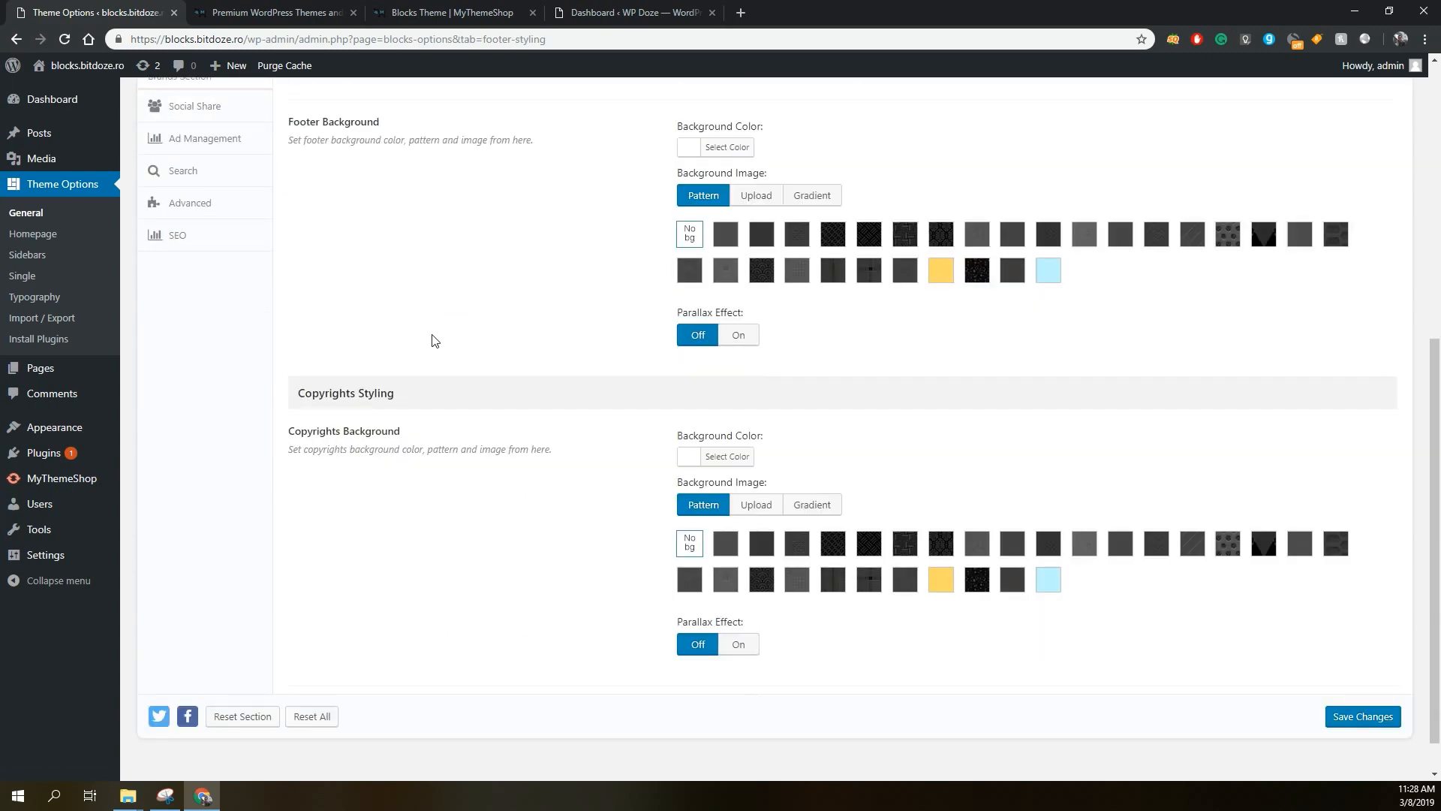
{"action": "scroll", "coordinate": [433, 340], "scroll_direction": "up", "scroll_amount": 2}
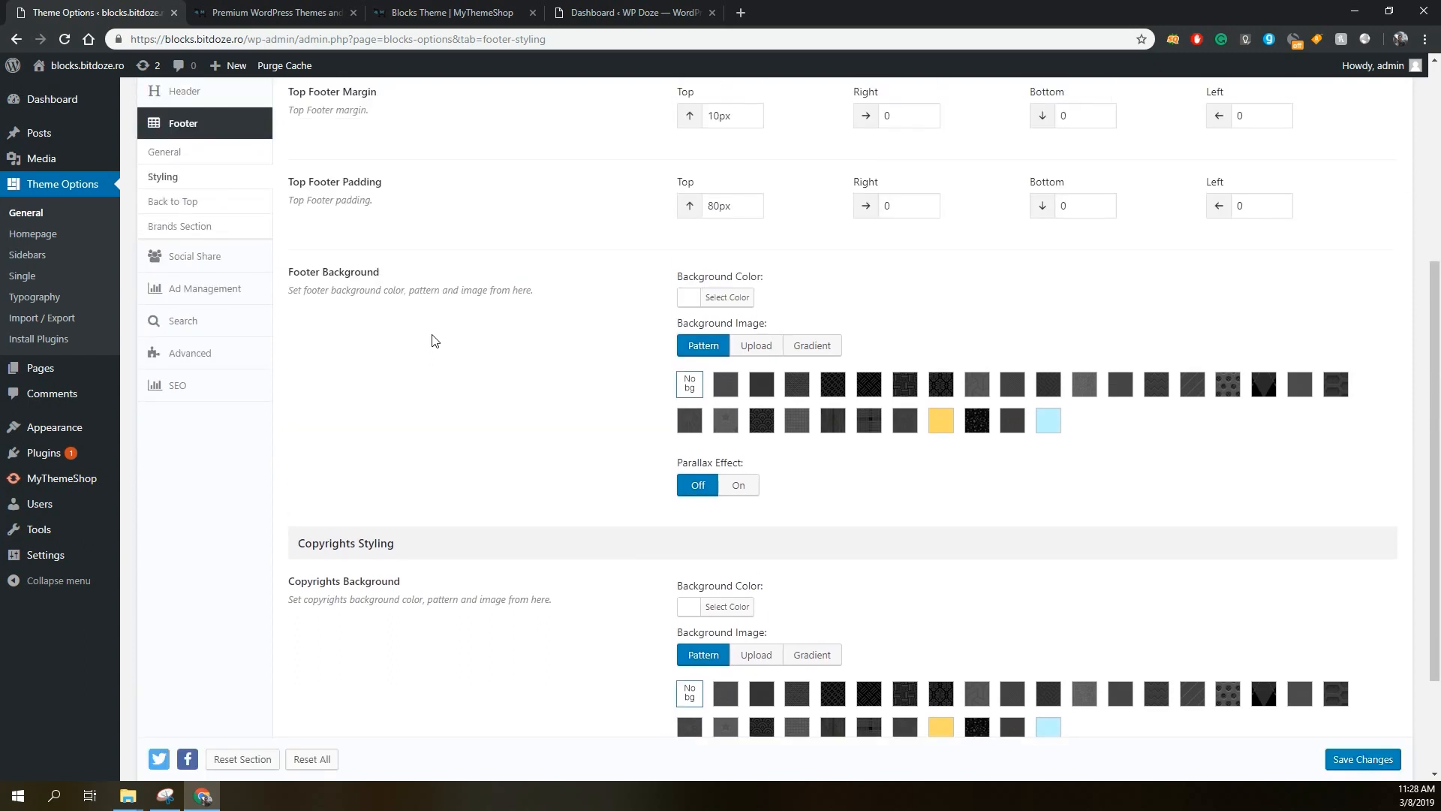
{"action": "scroll", "coordinate": [412, 203], "scroll_direction": "up", "scroll_amount": 3}
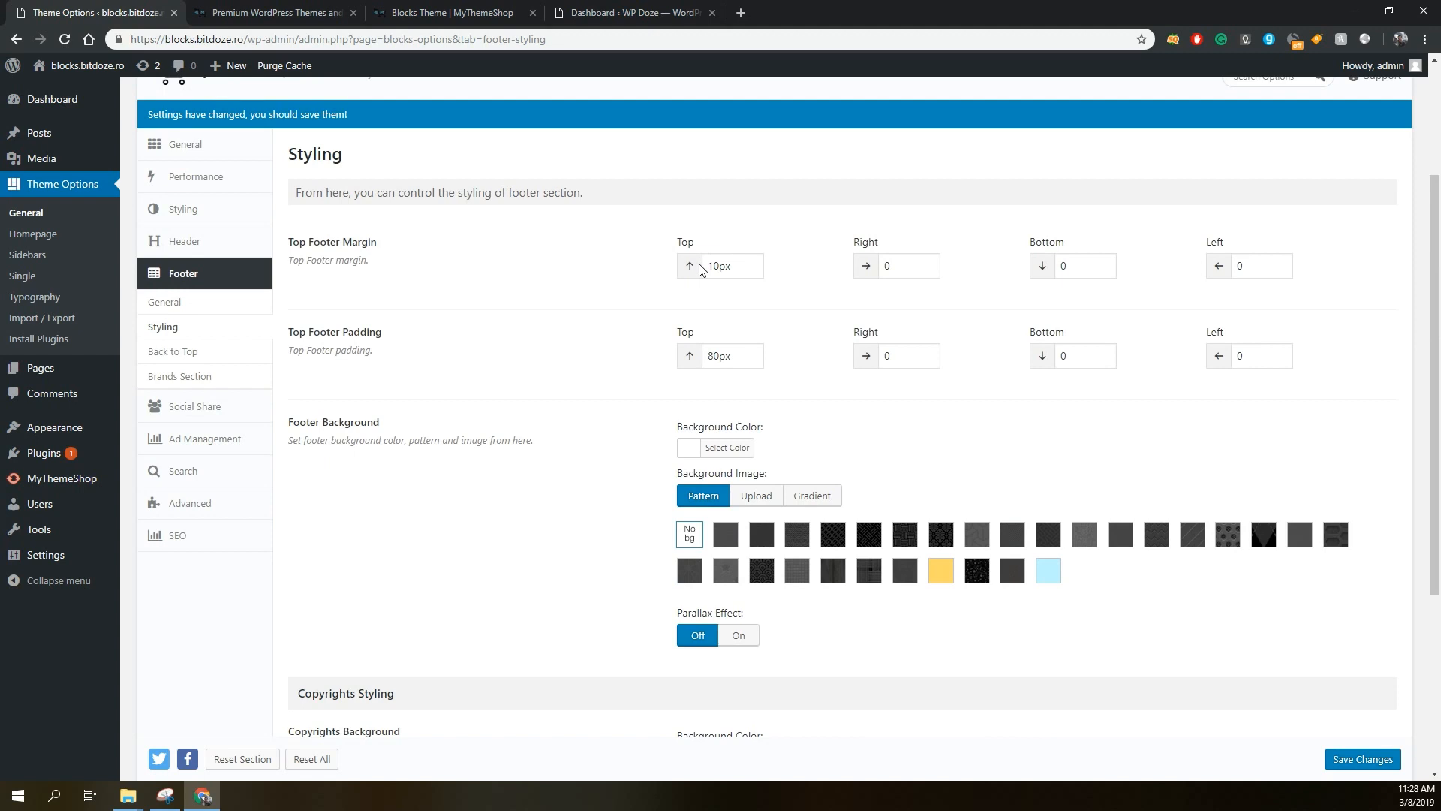
{"action": "scroll", "coordinate": [700, 269], "scroll_direction": "down", "scroll_amount": 1}
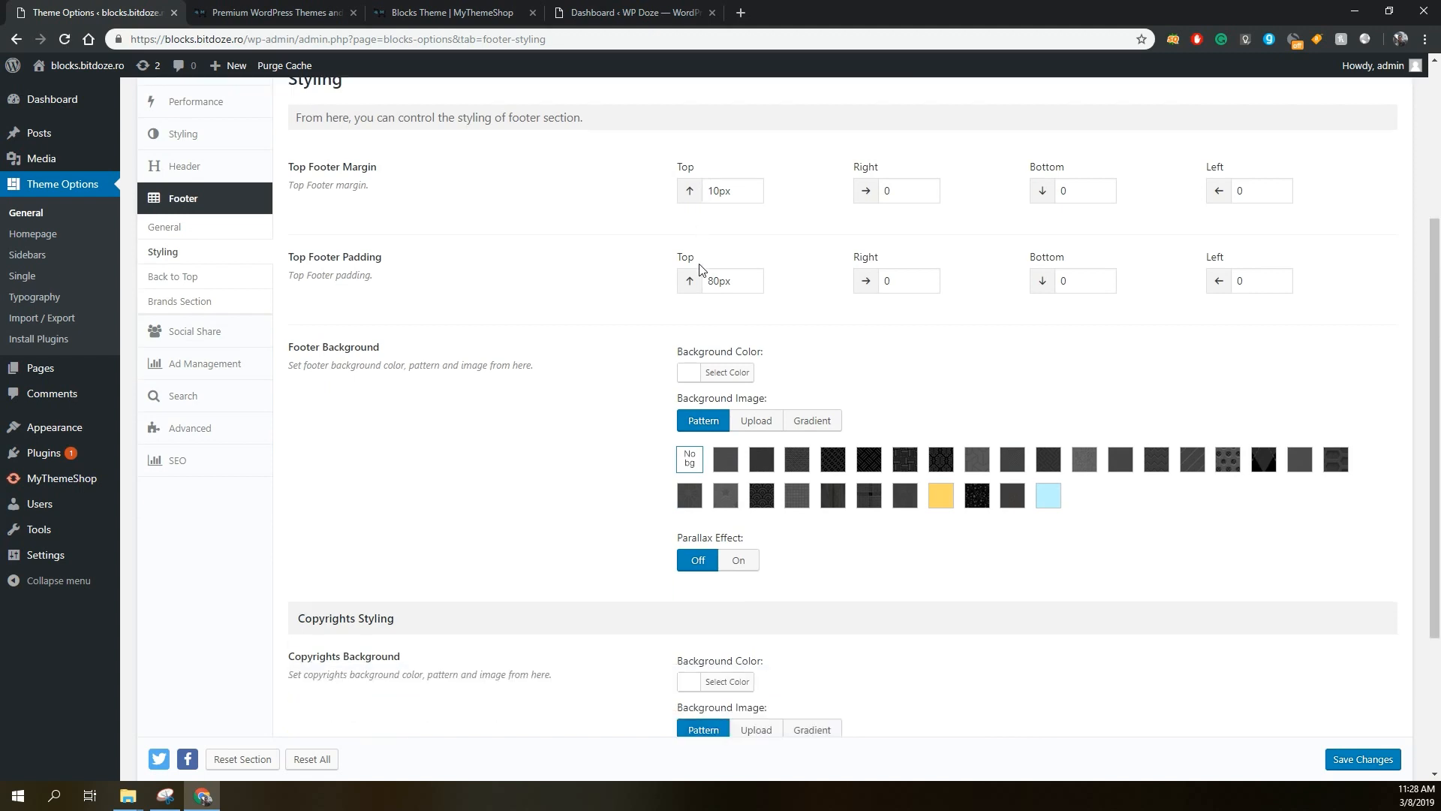
Review the footer's Back to Top options from Show Top Button to Border, including the list of available button icons.
{"action": "left_click", "coordinate": [189, 280]}
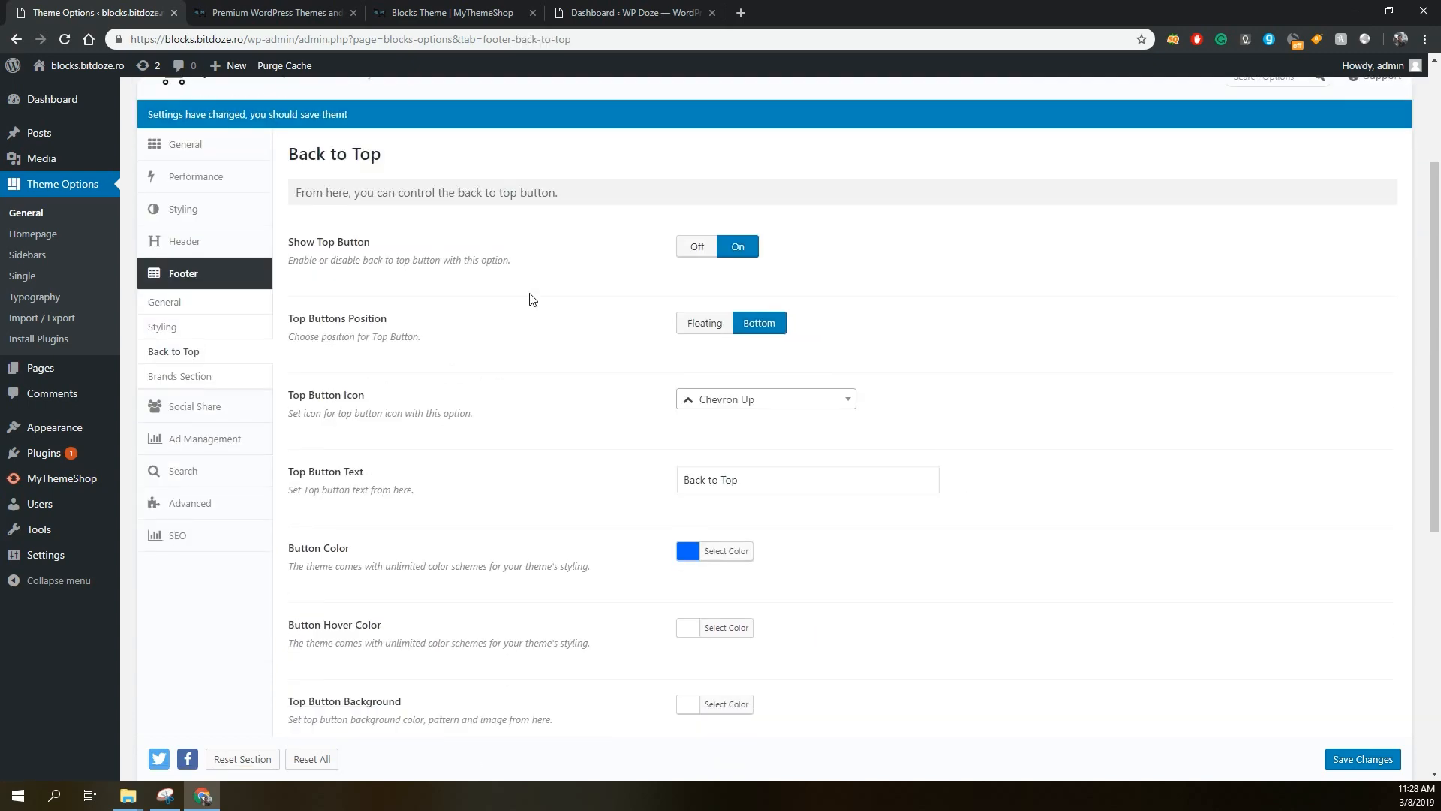
{"action": "scroll", "coordinate": [530, 300], "scroll_direction": "down", "scroll_amount": 1}
{"action": "left_click", "coordinate": [718, 325]}
{"action": "left_click", "coordinate": [718, 325]}
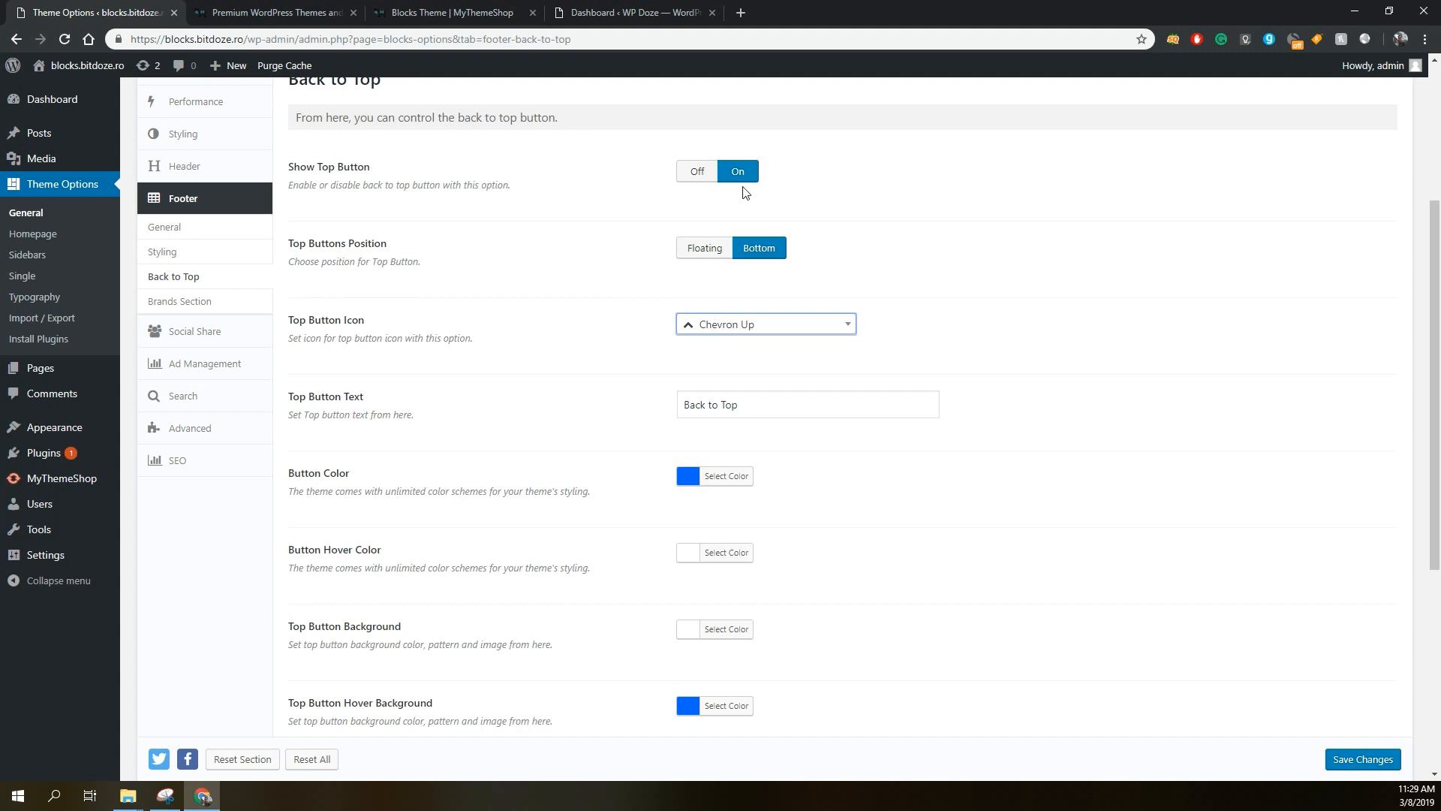
{"action": "left_click_drag", "start_coordinate": [328, 244], "coordinate": [382, 242]}
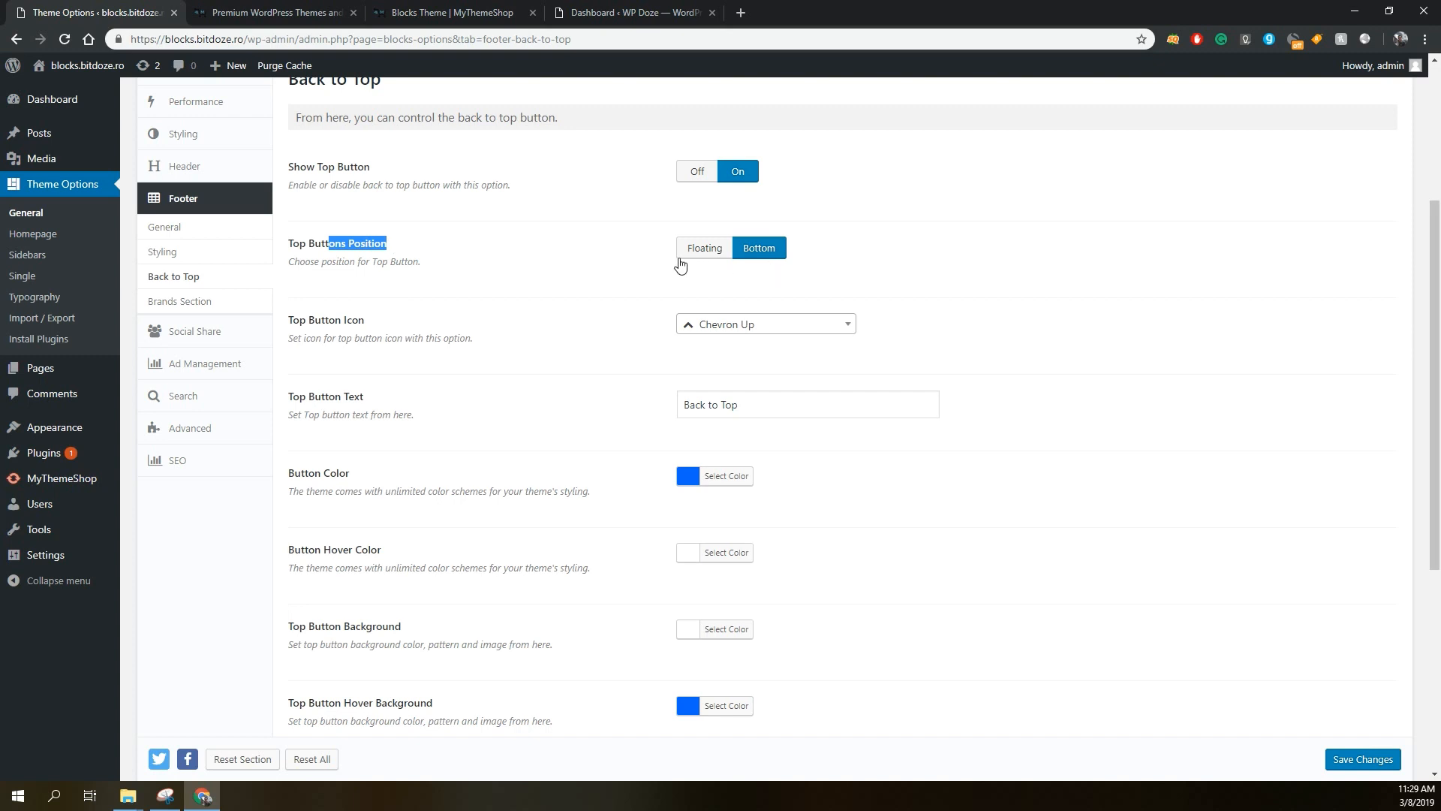
{"action": "left_click", "coordinate": [740, 324]}
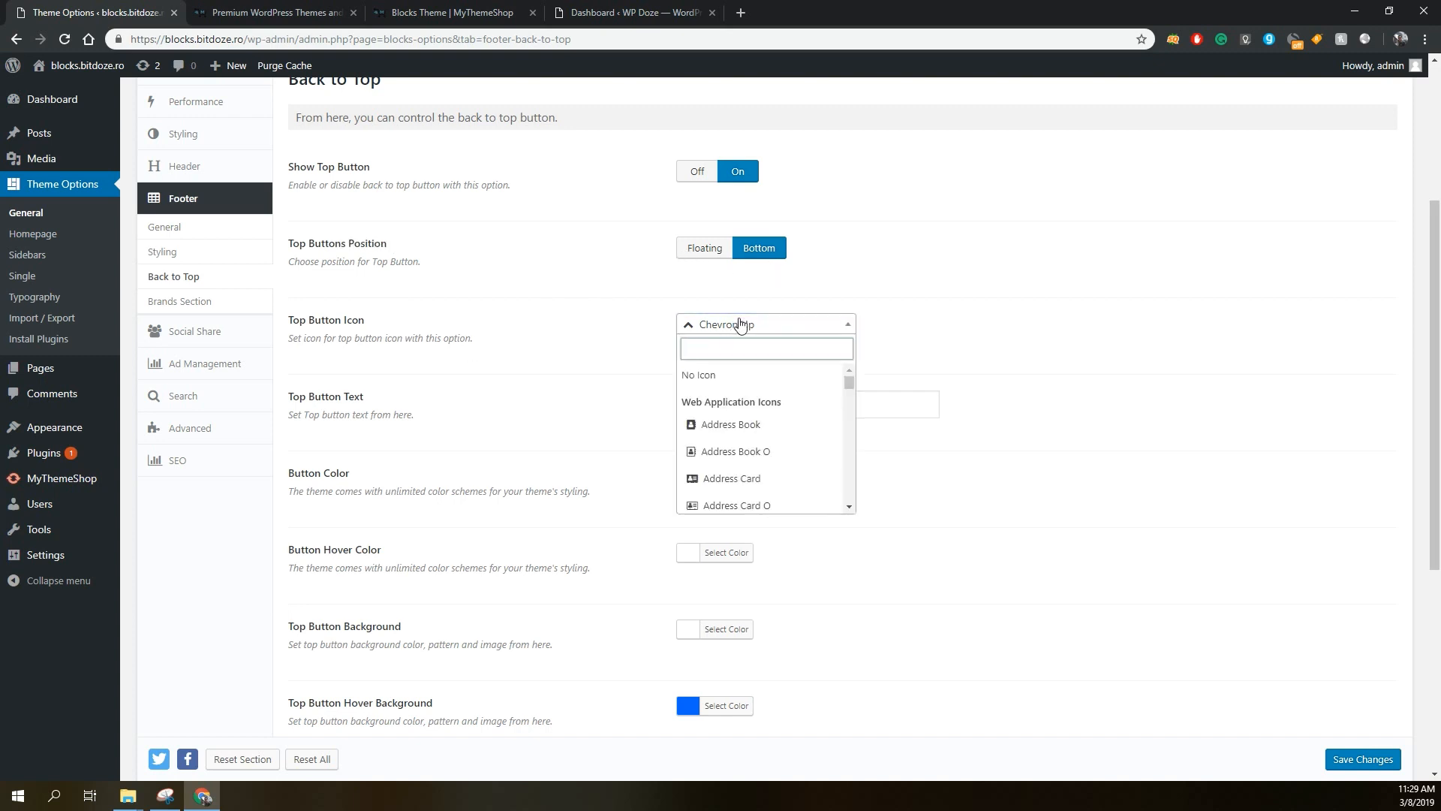
{"action": "left_click", "coordinate": [739, 325]}
{"action": "scroll", "coordinate": [592, 325], "scroll_direction": "down", "scroll_amount": 4}
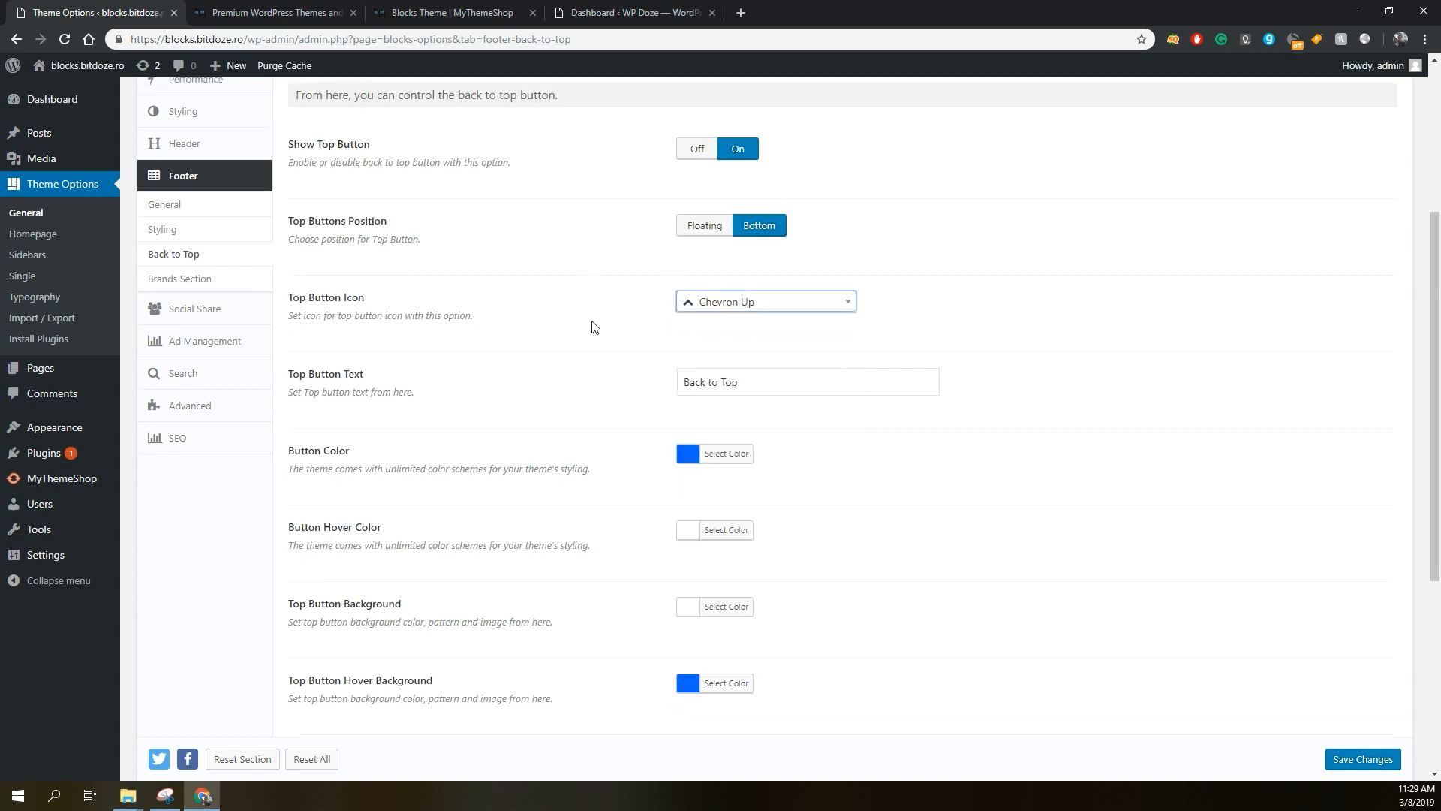
{"action": "scroll", "coordinate": [773, 282], "scroll_direction": "down", "scroll_amount": 2}
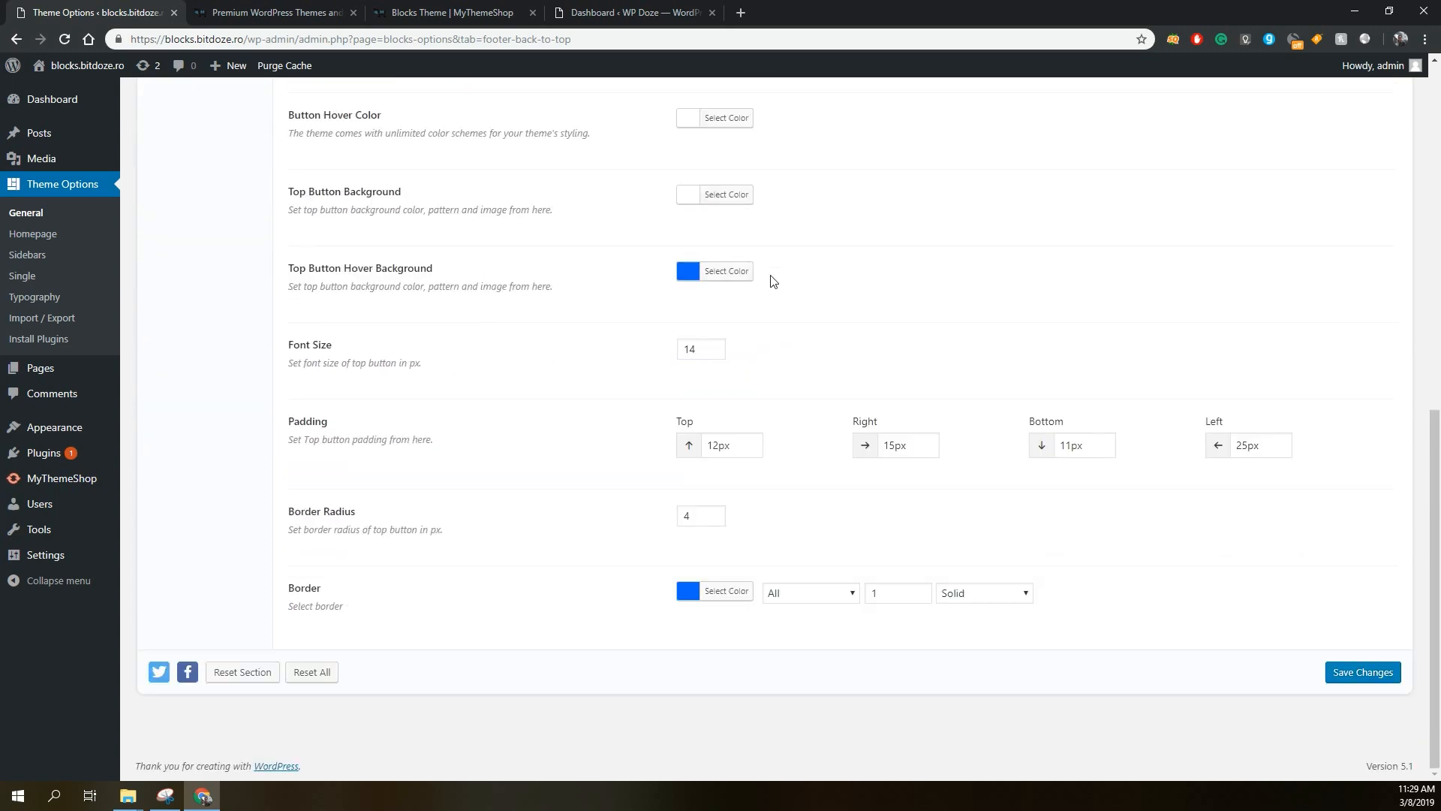
{"action": "scroll", "coordinate": [773, 282], "scroll_direction": "up", "scroll_amount": 7}
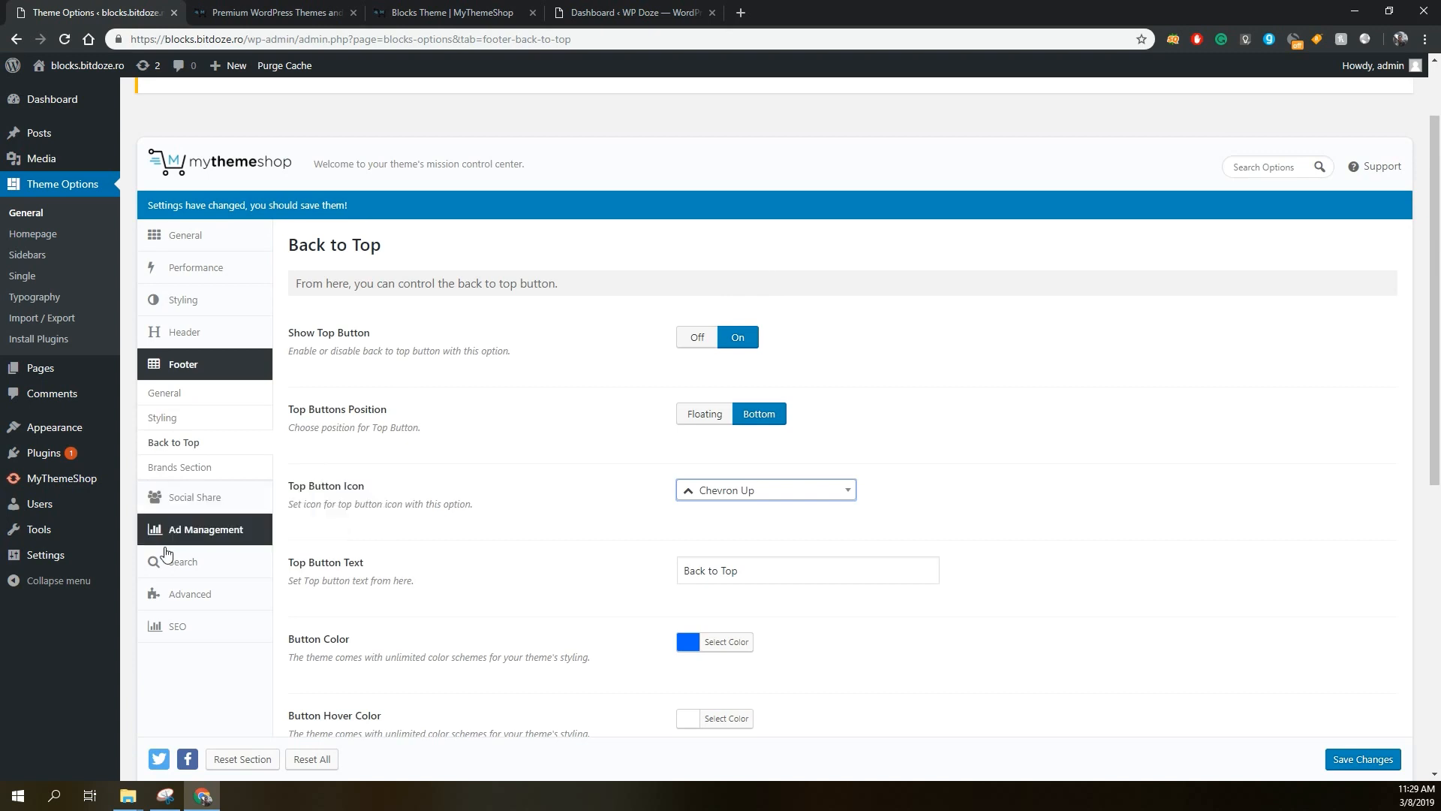
Turn on the footer's Brands Section and review its alignment, title, brands, margin, padding and border options.
{"action": "left_click", "coordinate": [212, 470]}
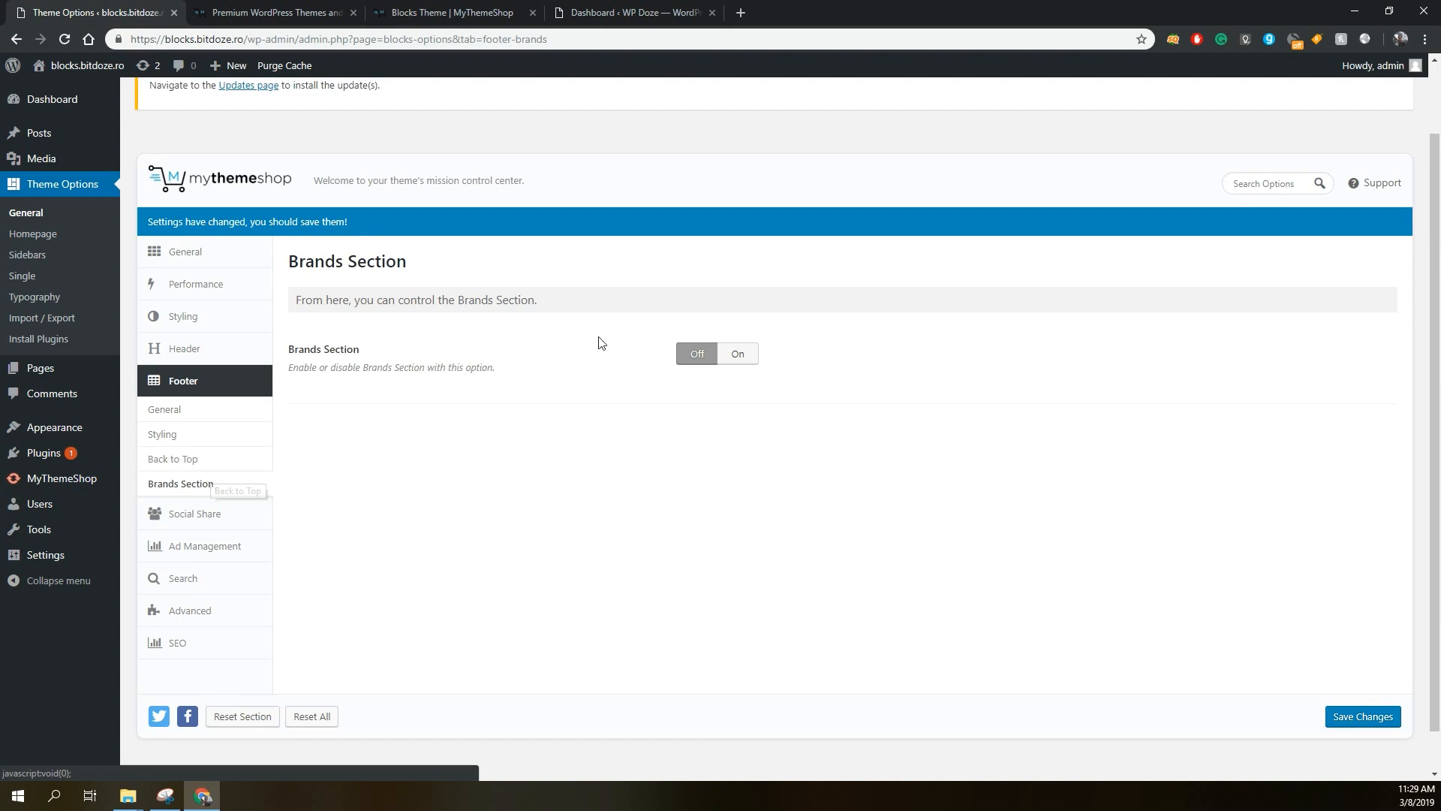
{"action": "left_click", "coordinate": [734, 361]}
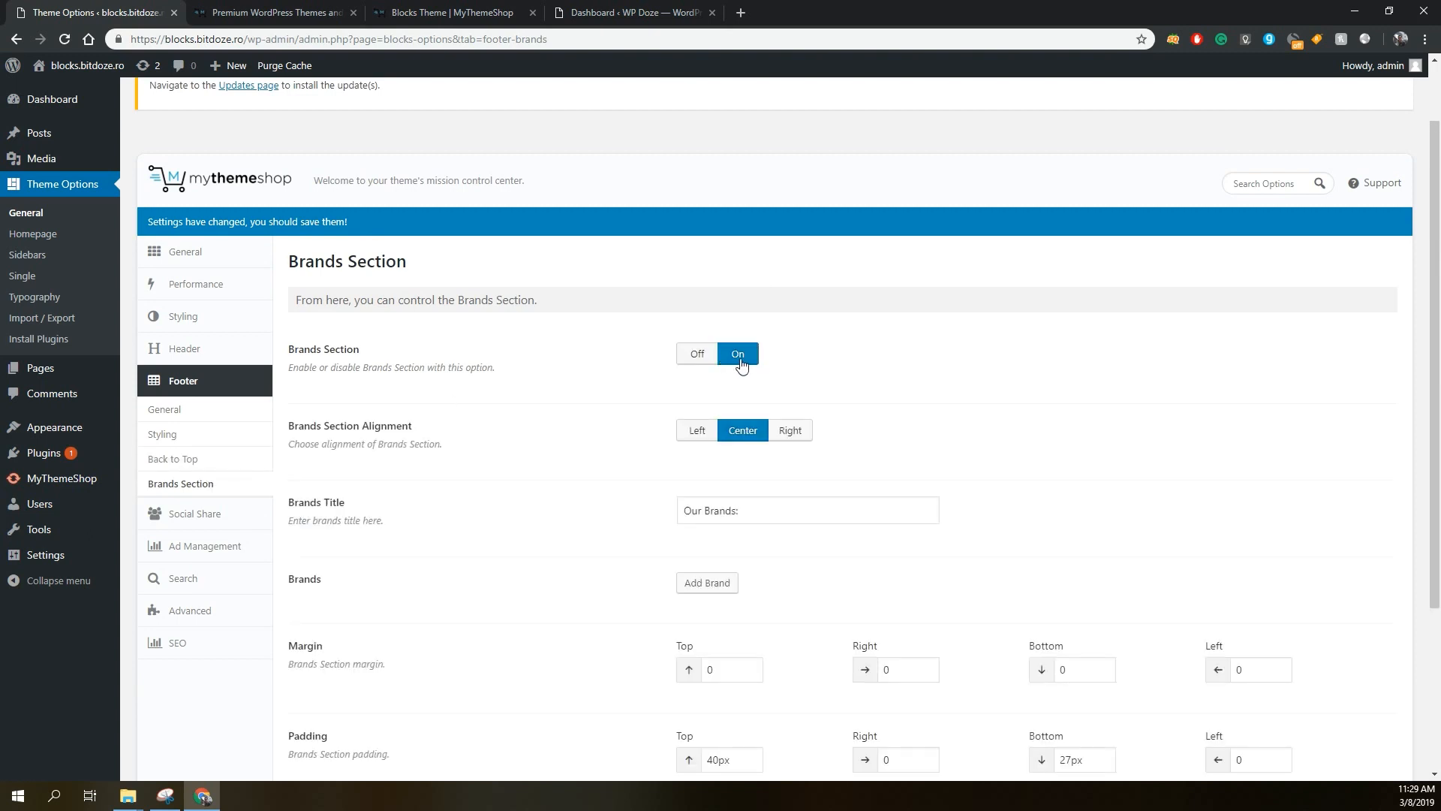
{"action": "scroll", "coordinate": [741, 365], "scroll_direction": "down", "scroll_amount": 3}
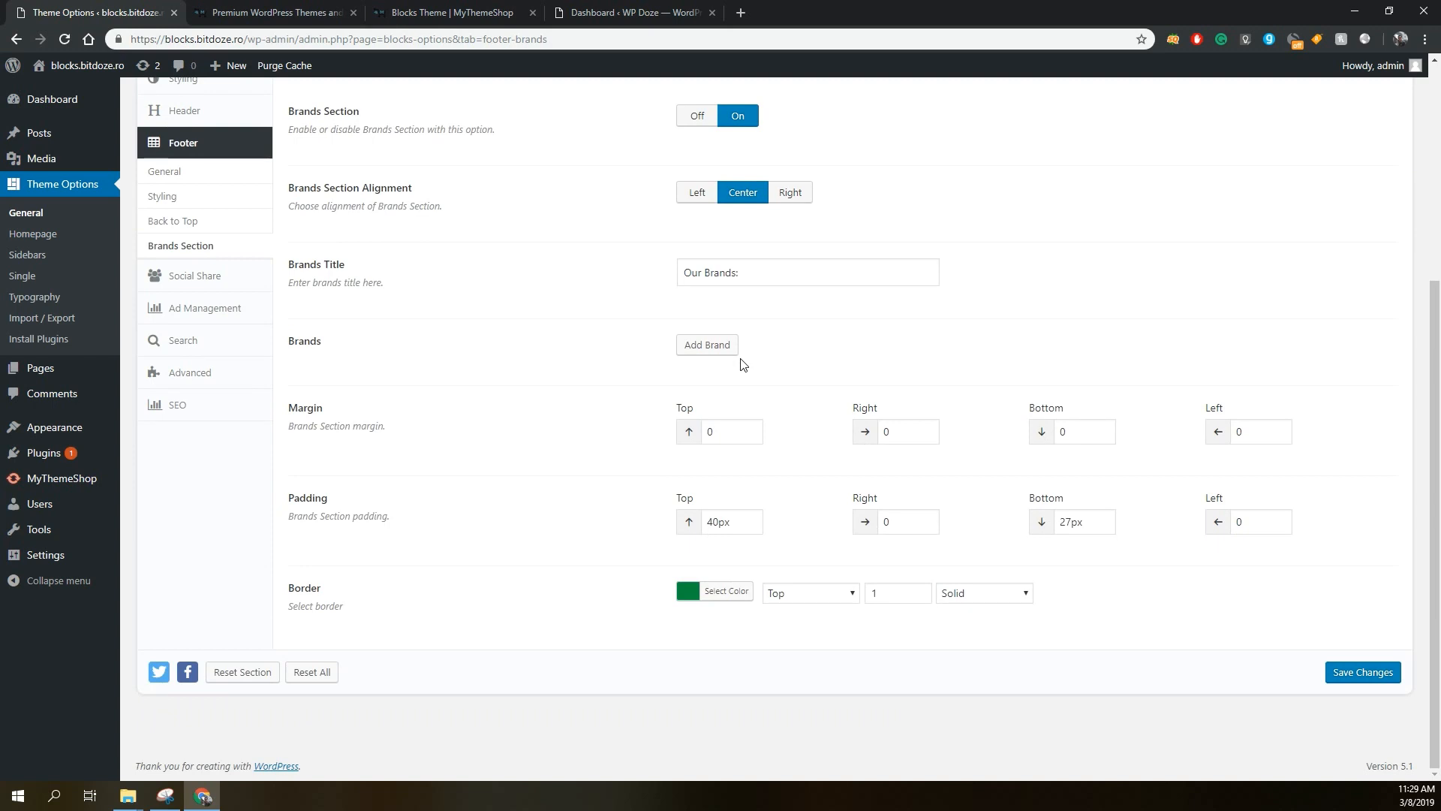
{"action": "scroll", "coordinate": [741, 364], "scroll_direction": "up", "scroll_amount": 2}
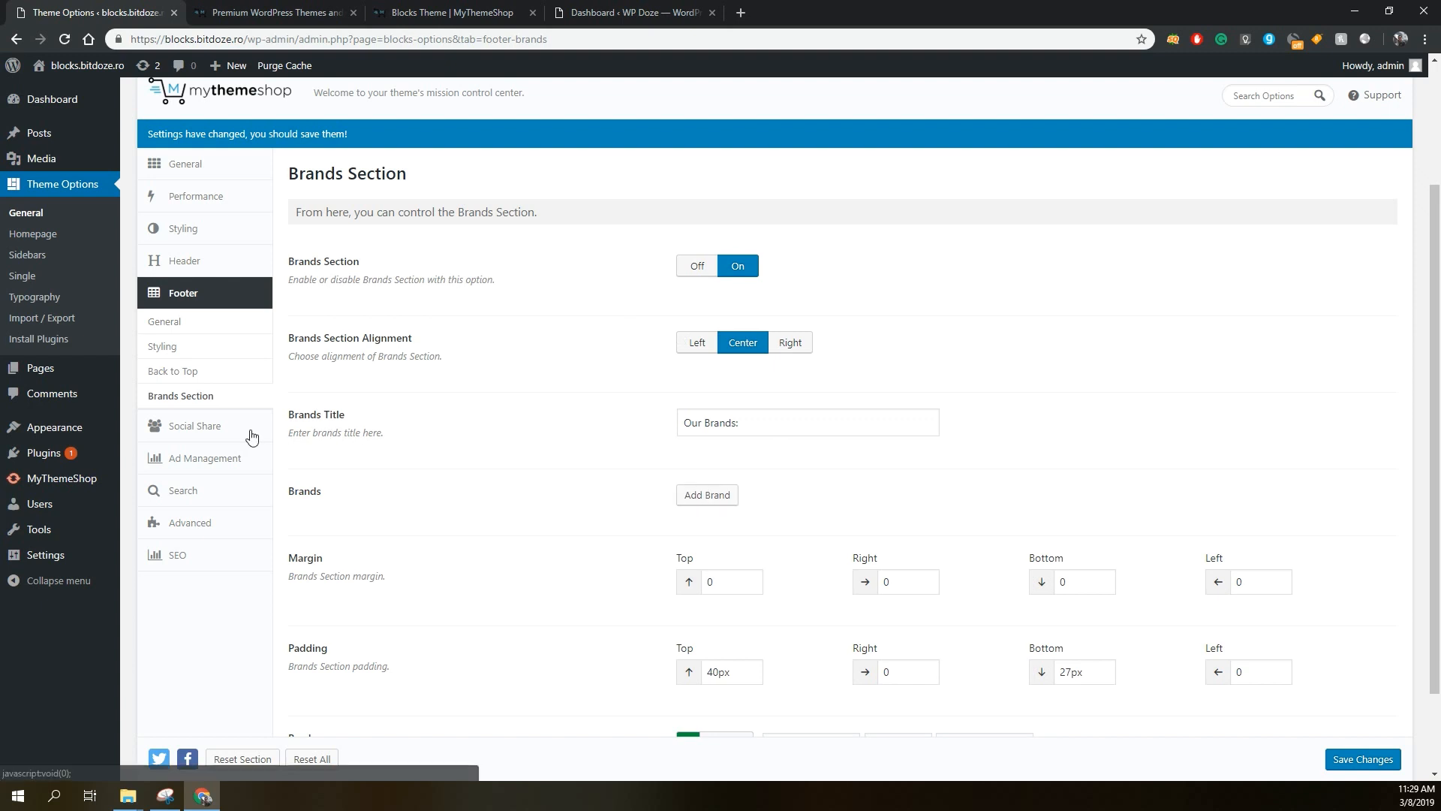
Review the Social Share options, covering the general button layout and enabled networks, plus the Styling settings.
{"action": "left_click", "coordinate": [229, 428]}
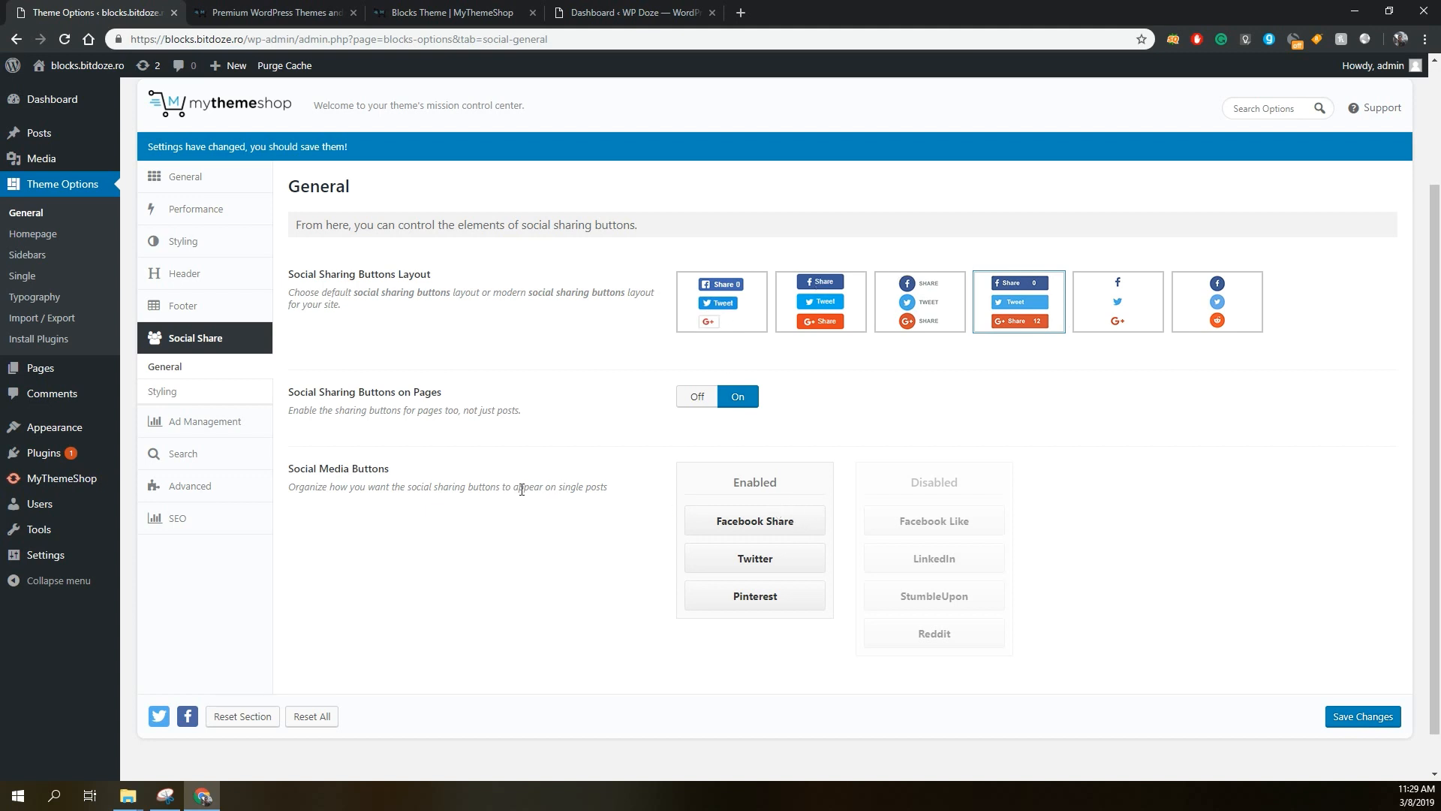
{"action": "scroll", "coordinate": [896, 507], "scroll_direction": "down", "scroll_amount": 1}
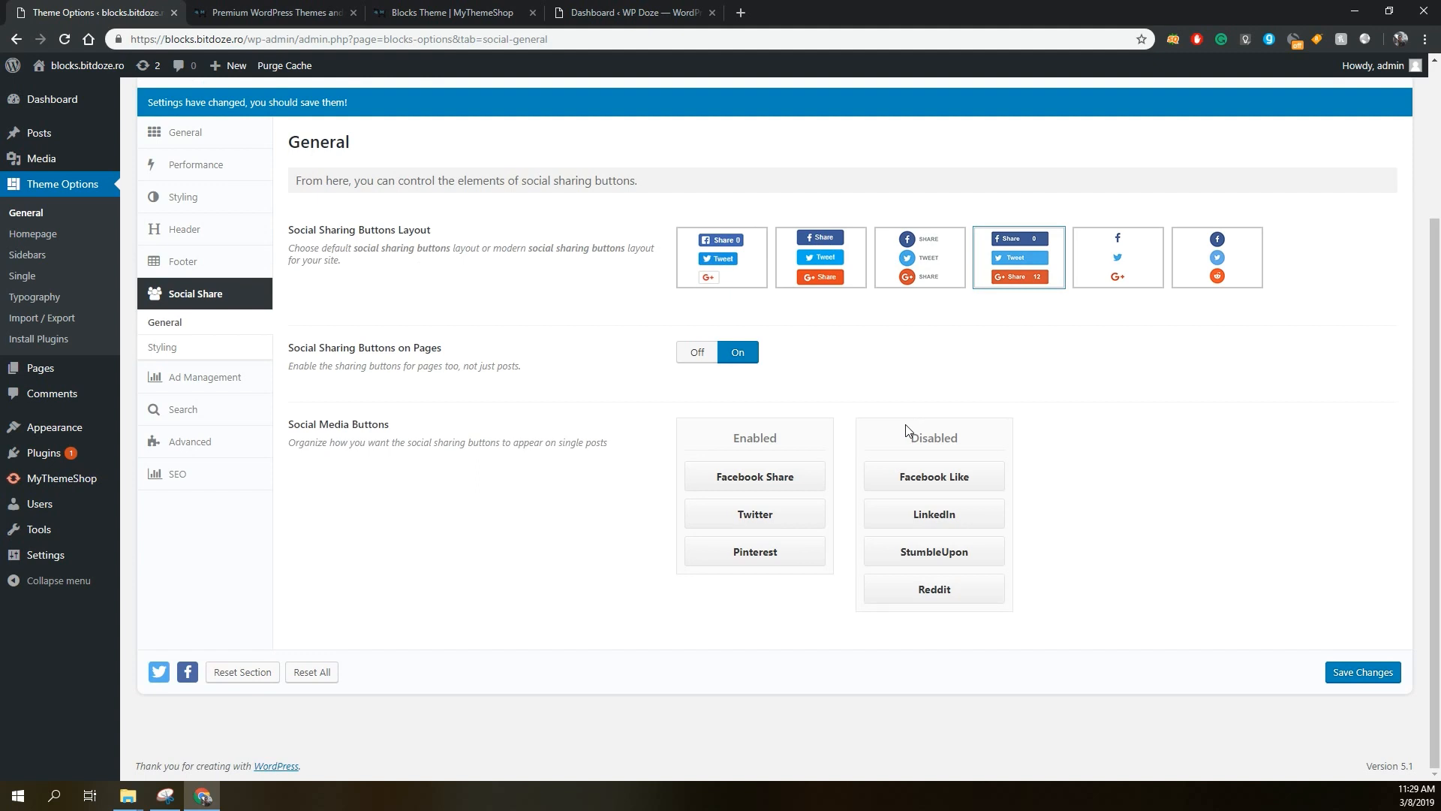
{"action": "left_click", "coordinate": [195, 352]}
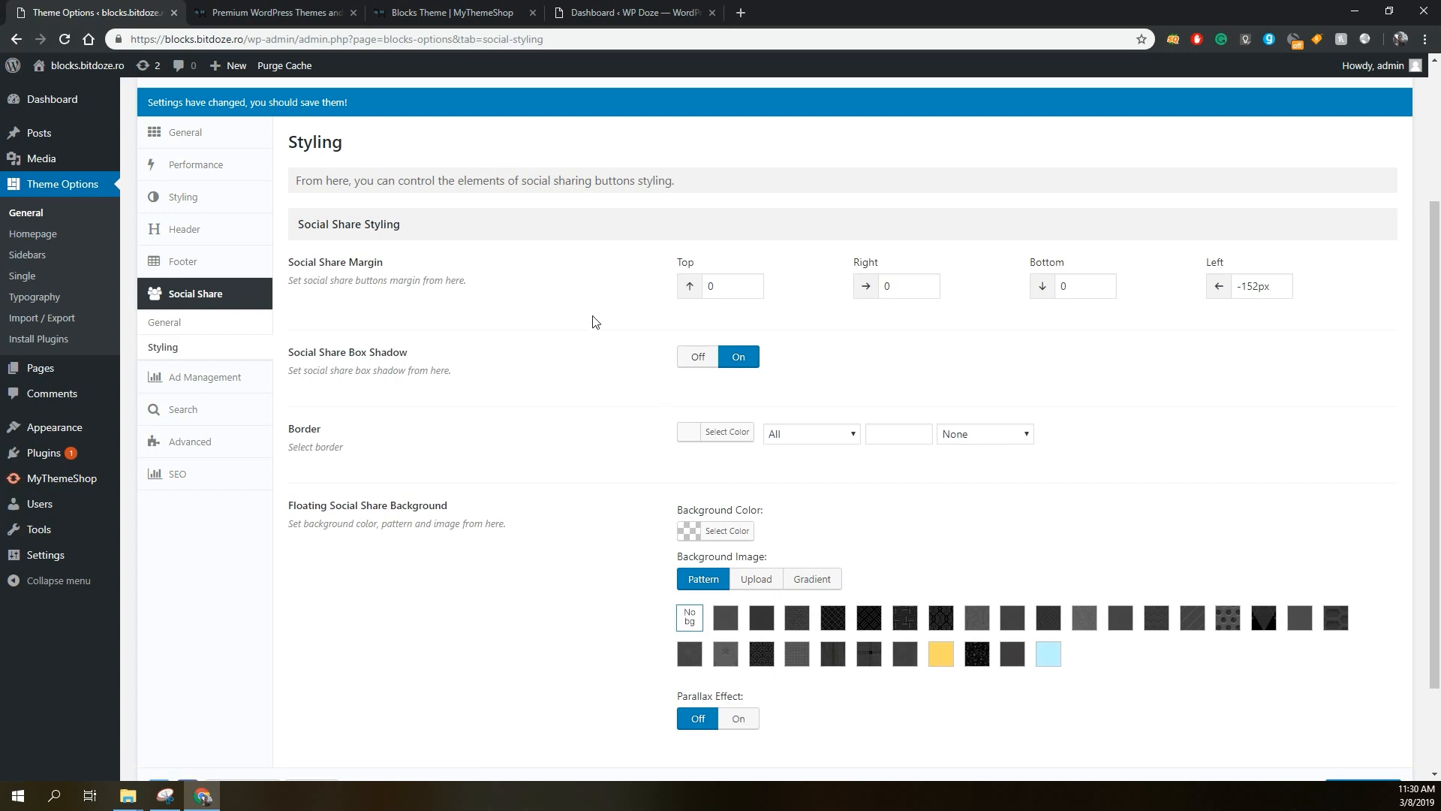
{"action": "scroll", "coordinate": [579, 318], "scroll_direction": "down", "scroll_amount": 2}
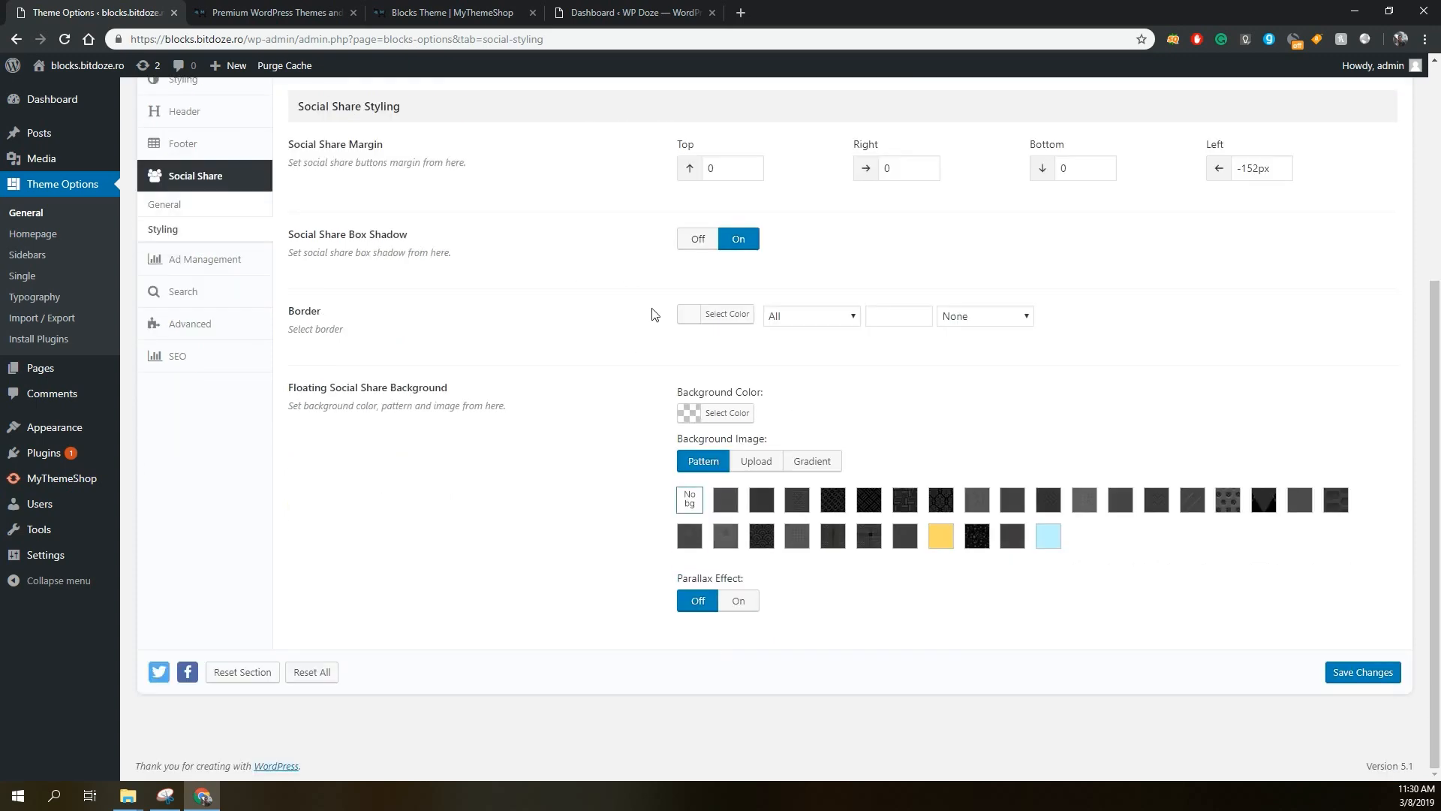
{"action": "scroll", "coordinate": [658, 315], "scroll_direction": "up", "scroll_amount": 3}
{"action": "scroll", "coordinate": [593, 360], "scroll_direction": "up", "scroll_amount": 2}
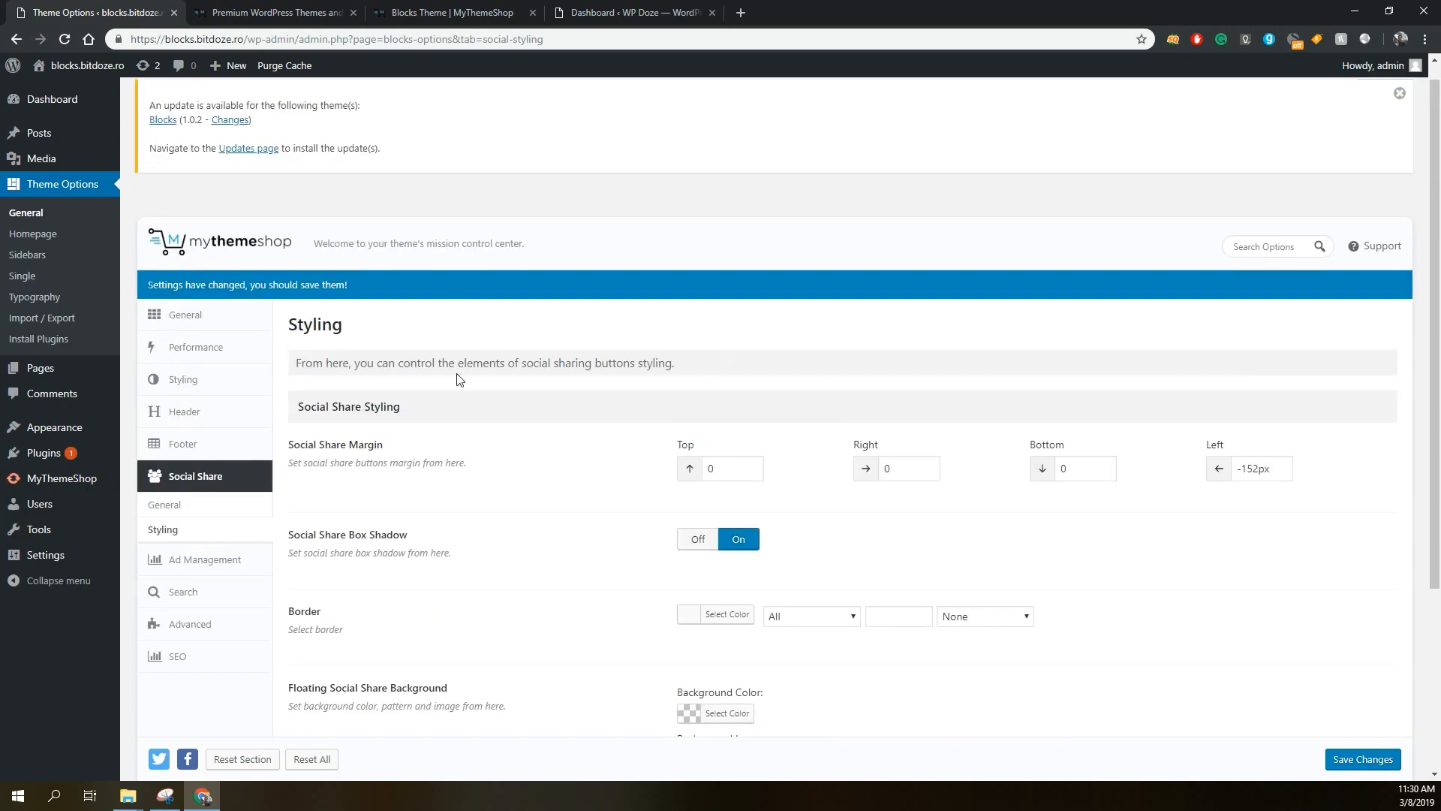
In Ad Management, turn on Detect Ad Blocker, try the Floating Notice and Shortcode notice types, and set the type to Hide Content.
{"action": "scroll", "coordinate": [608, 447], "scroll_direction": "down", "scroll_amount": 1}
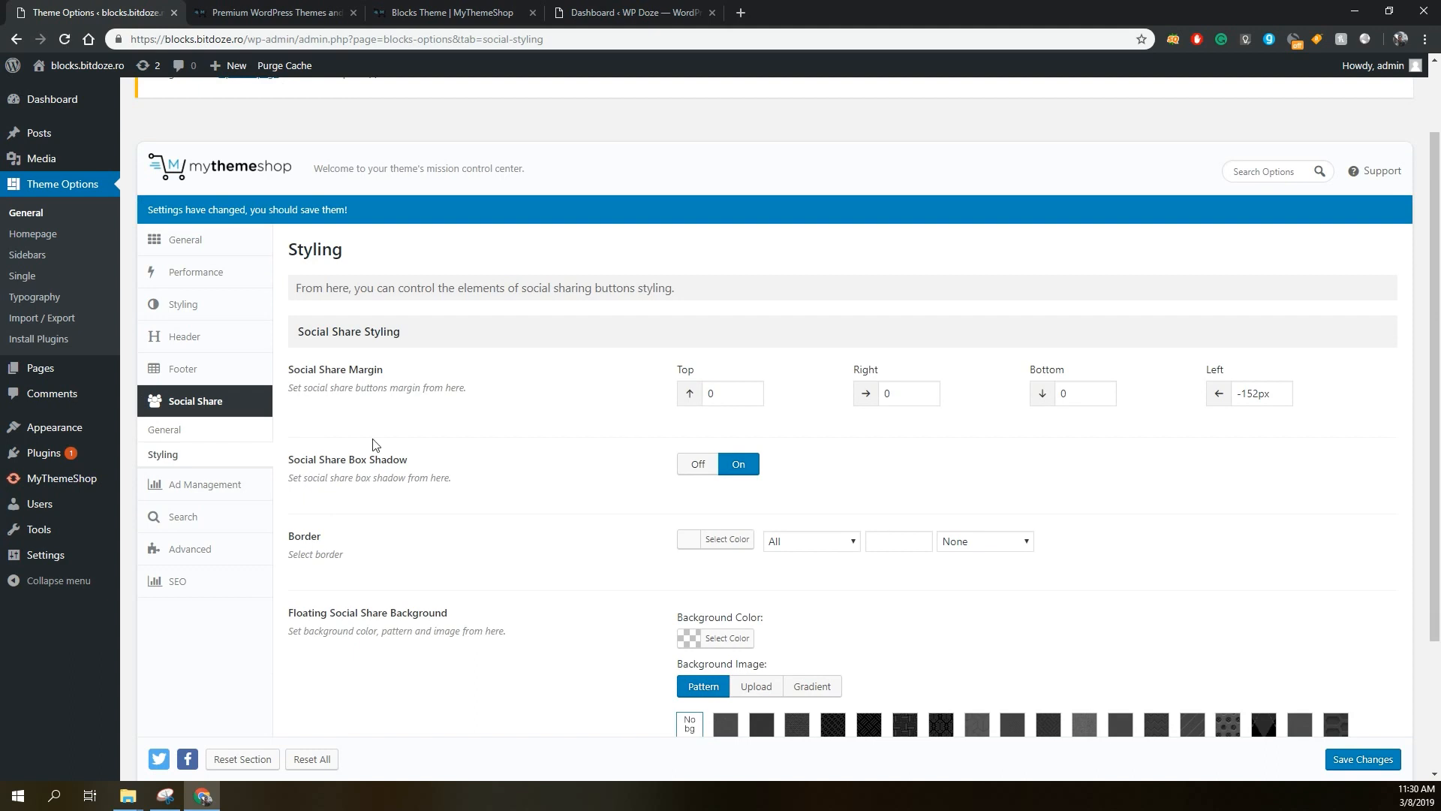
{"action": "left_click", "coordinate": [211, 500]}
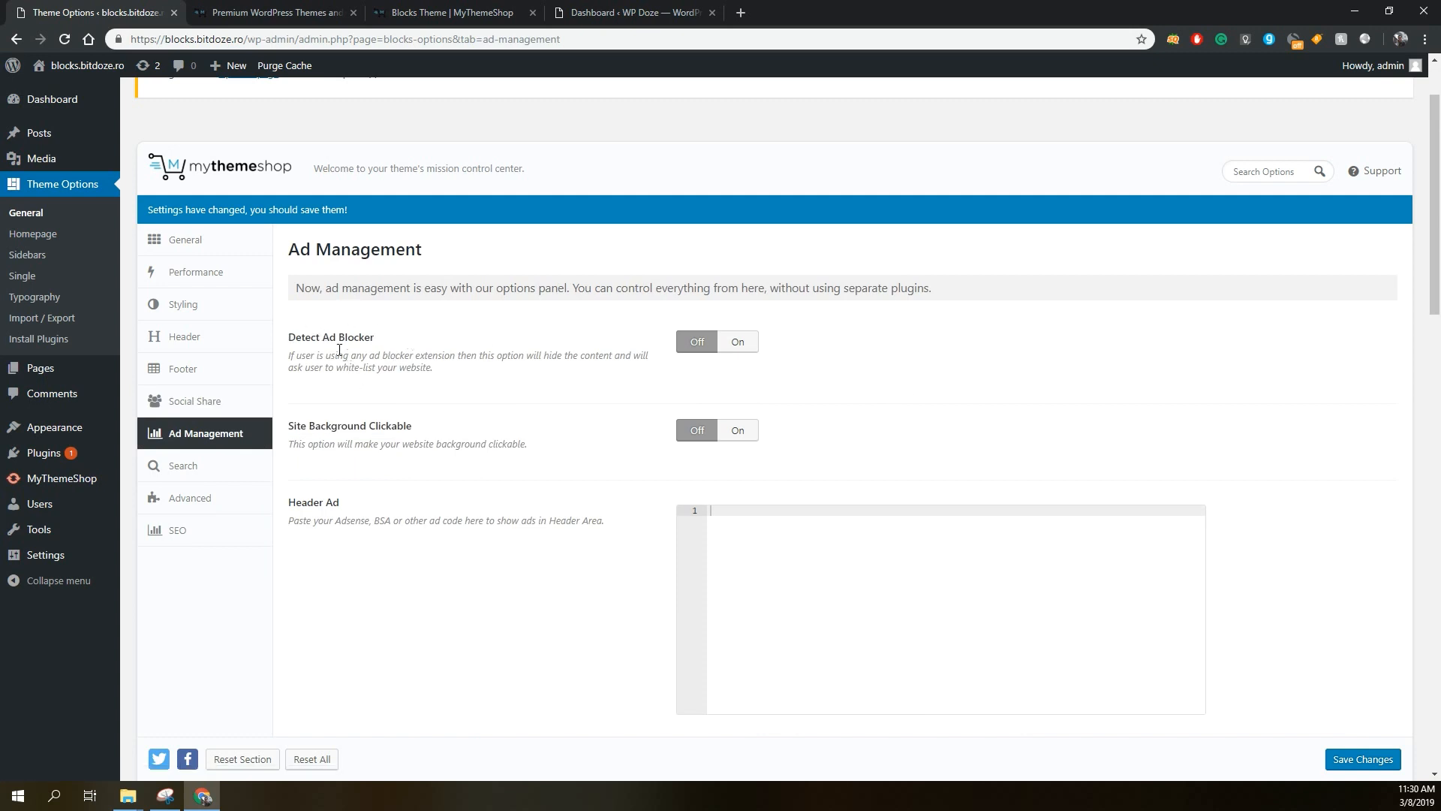
{"action": "left_click", "coordinate": [732, 343]}
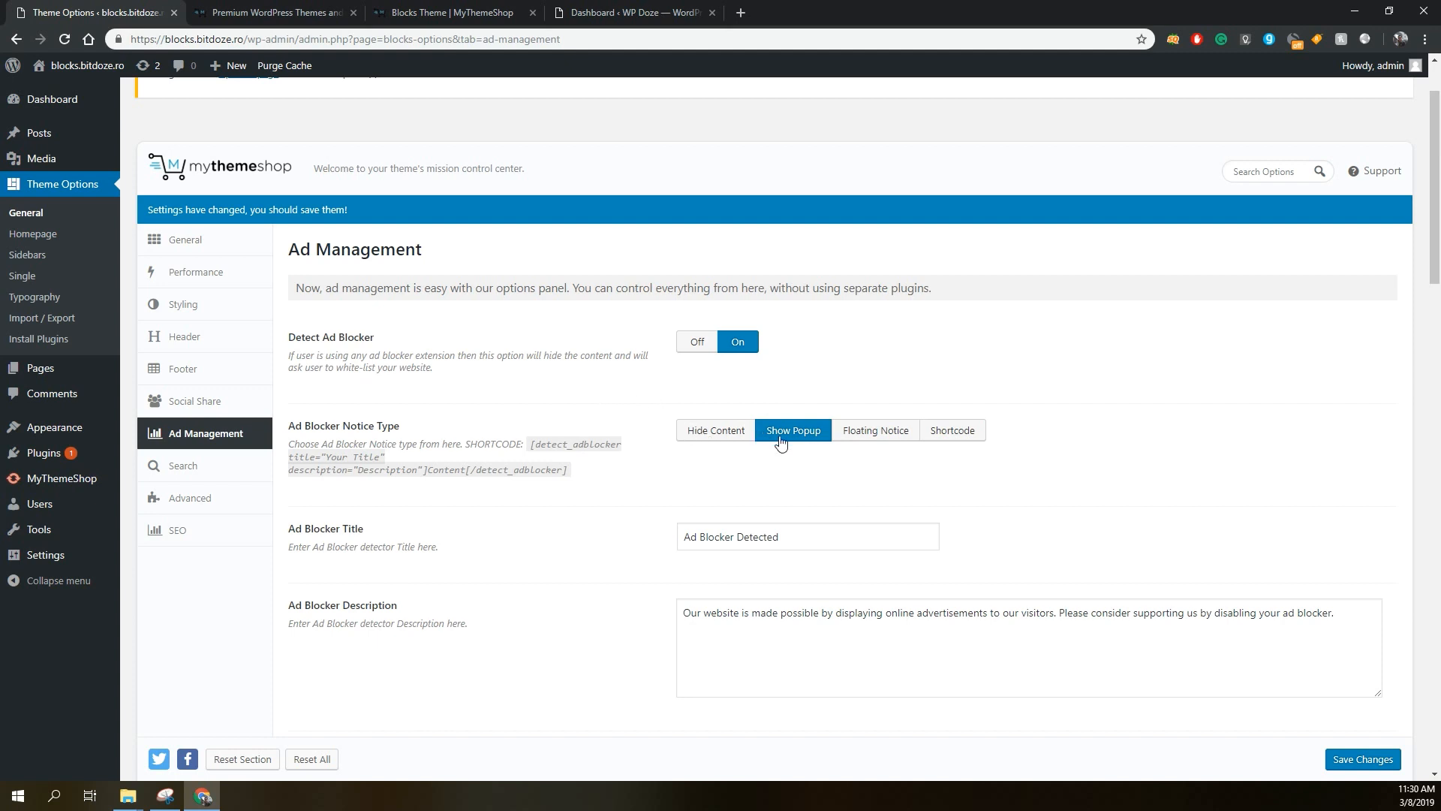
{"action": "left_click", "coordinate": [880, 443]}
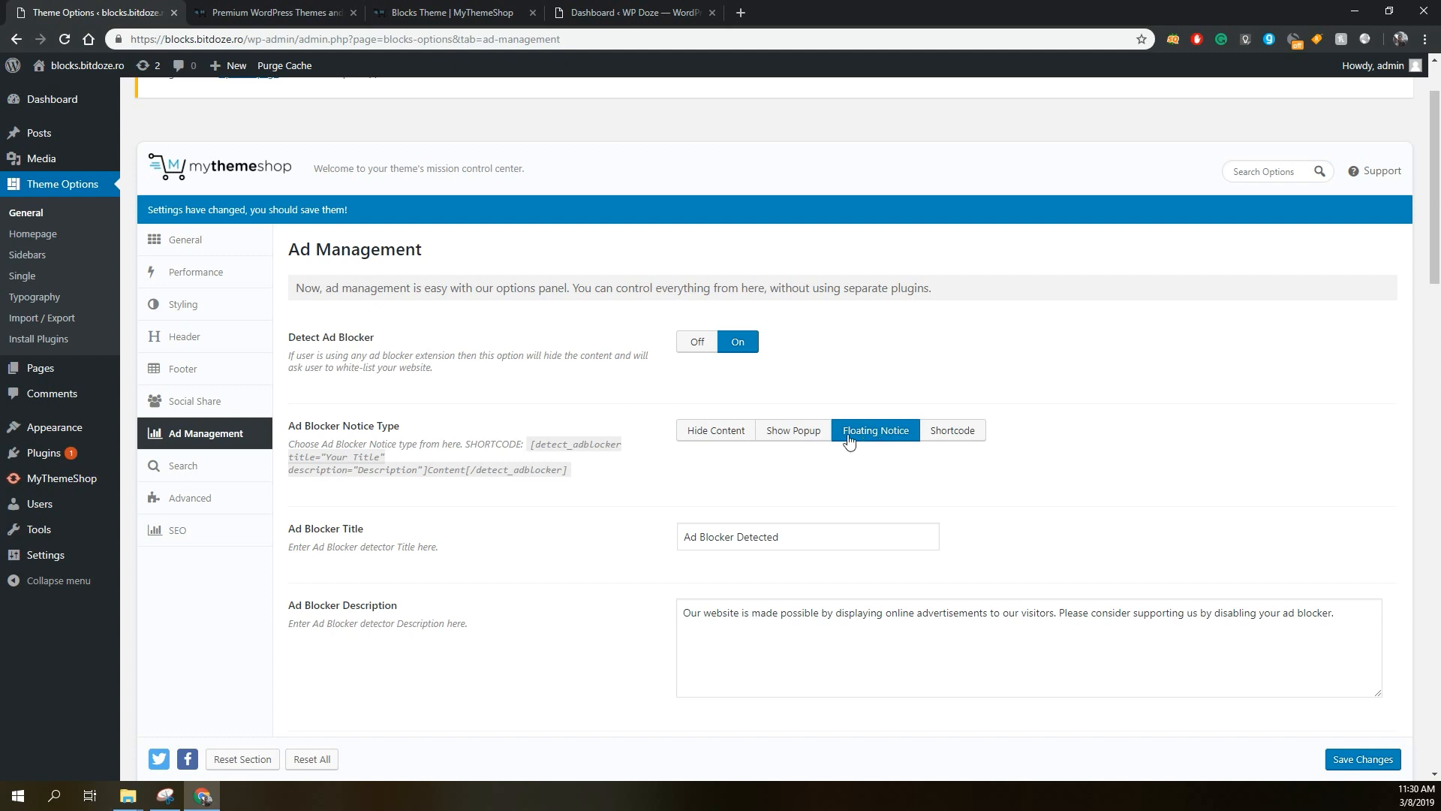
{"action": "left_click", "coordinate": [970, 441]}
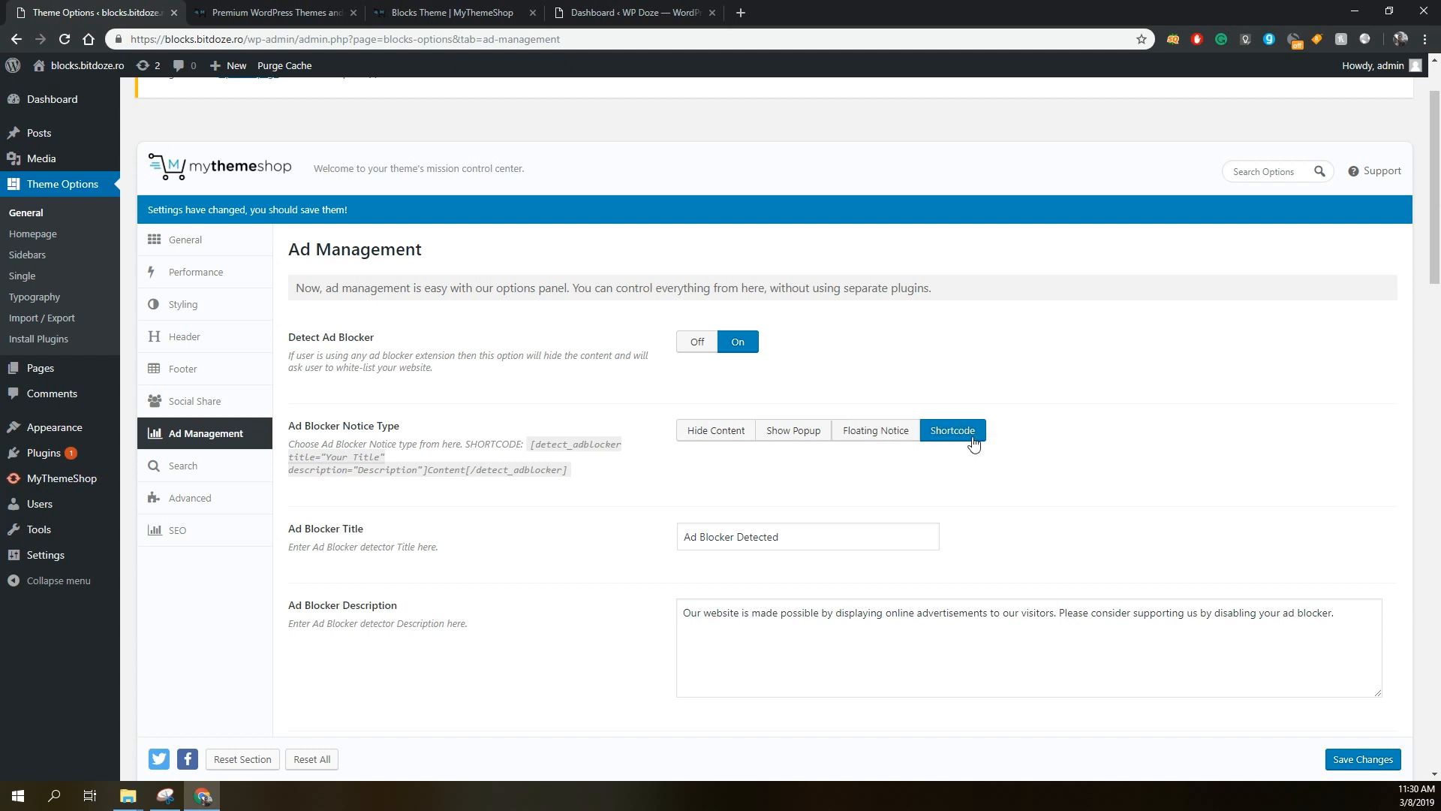
{"action": "left_click", "coordinate": [726, 436]}
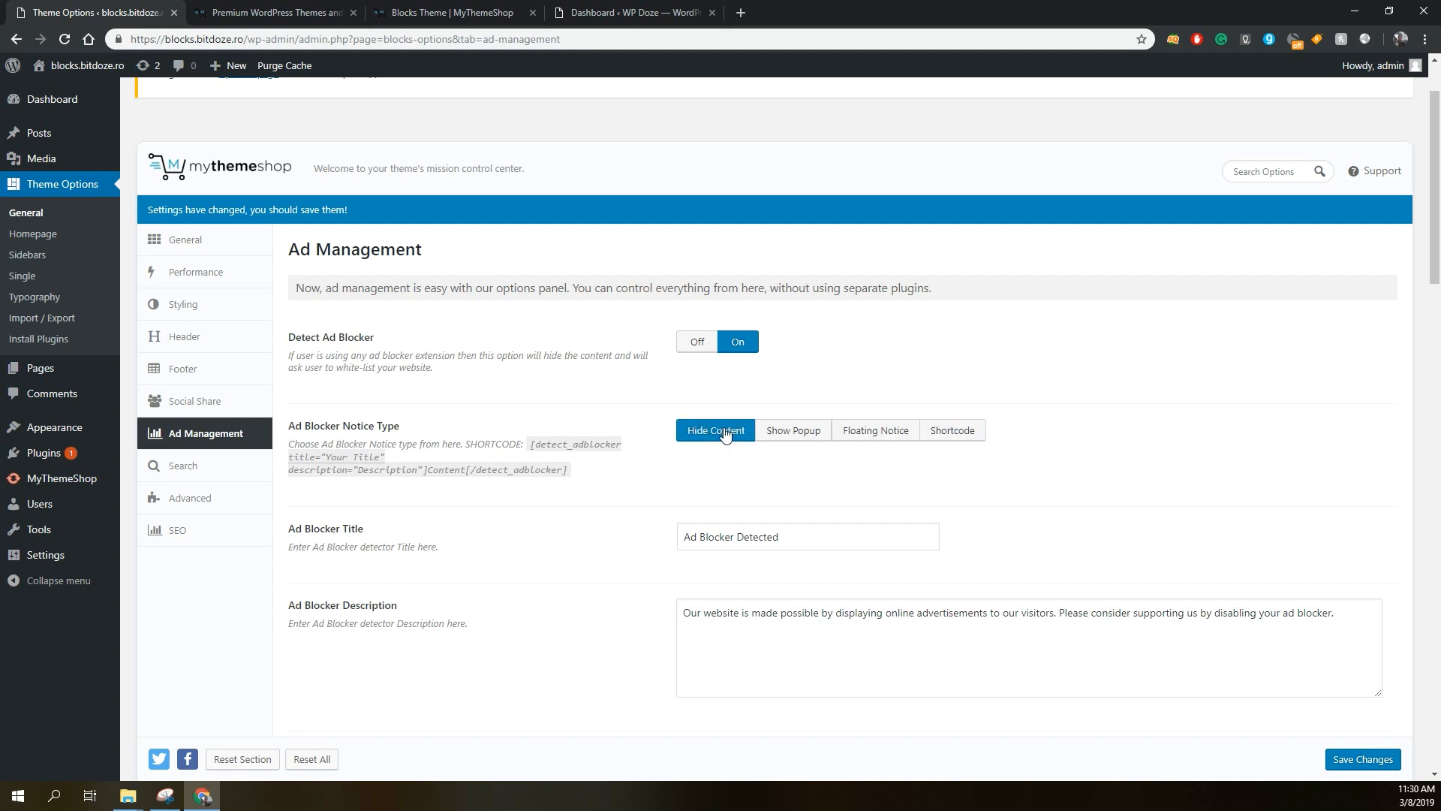
Review the Ad Management options from Ad Blocker Title through Header Ad and Navigation Ad to the Below Post Content ad.
{"action": "scroll", "coordinate": [725, 434], "scroll_direction": "down", "scroll_amount": 2}
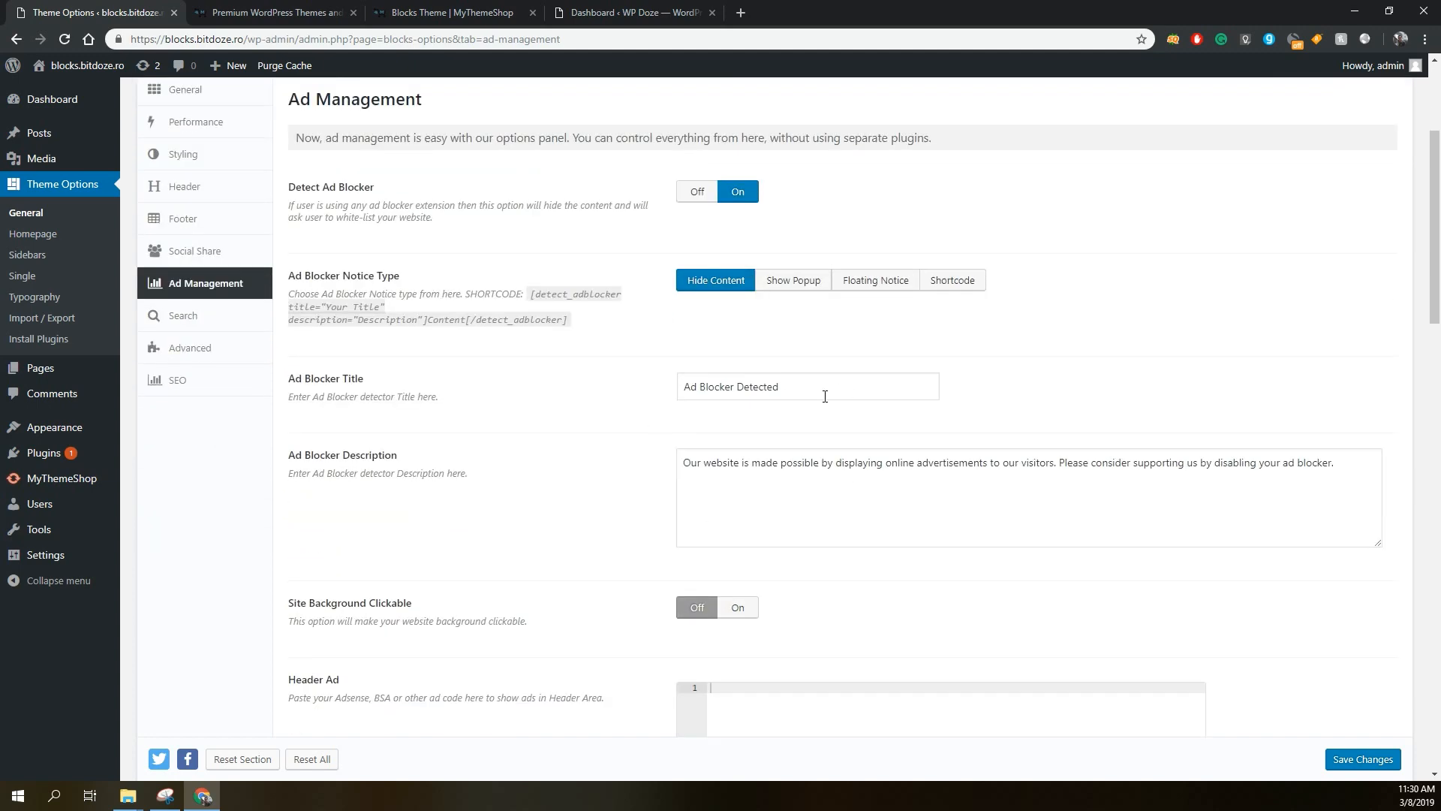
{"action": "scroll", "coordinate": [789, 481], "scroll_direction": "down", "scroll_amount": 1}
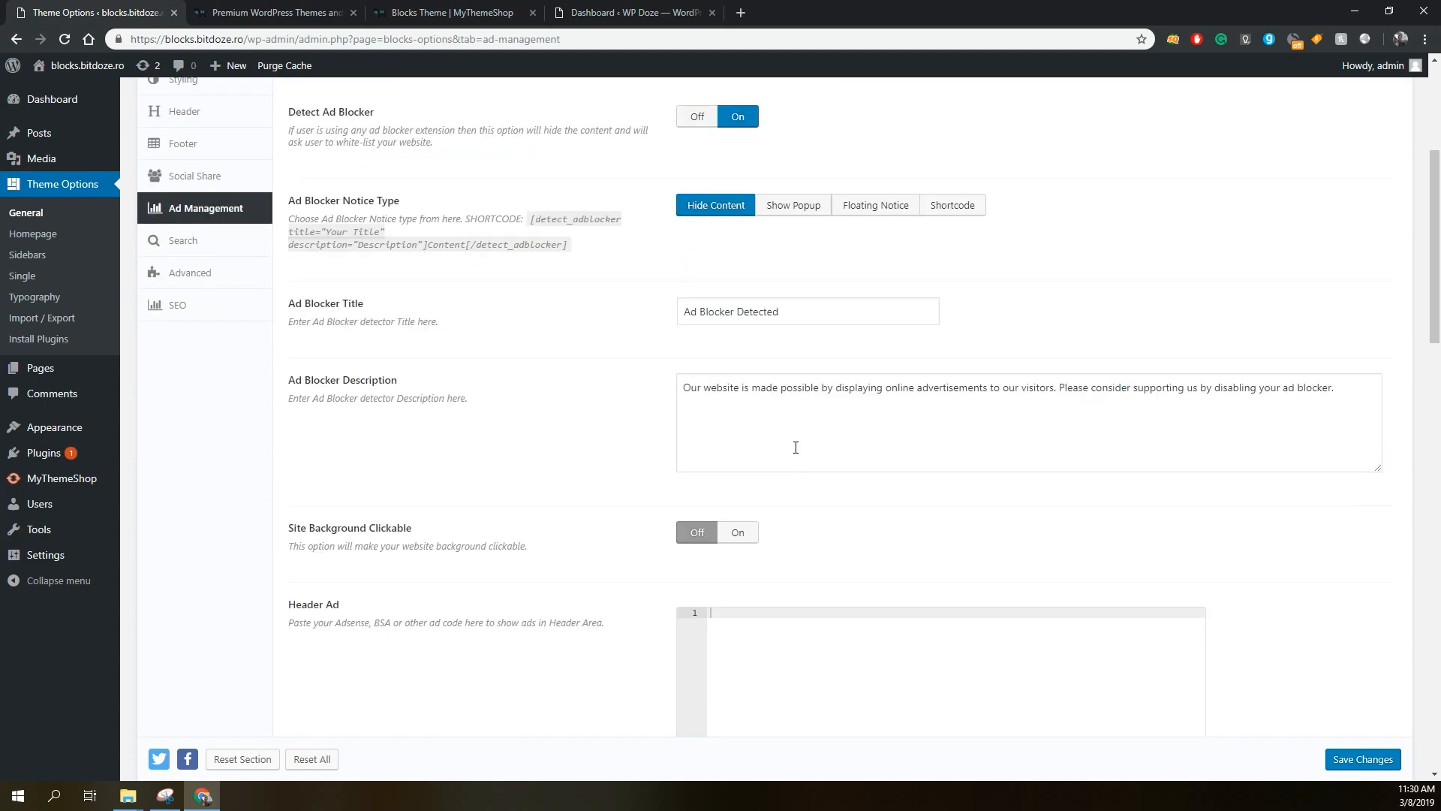
{"action": "scroll", "coordinate": [796, 443], "scroll_direction": "down", "scroll_amount": 6}
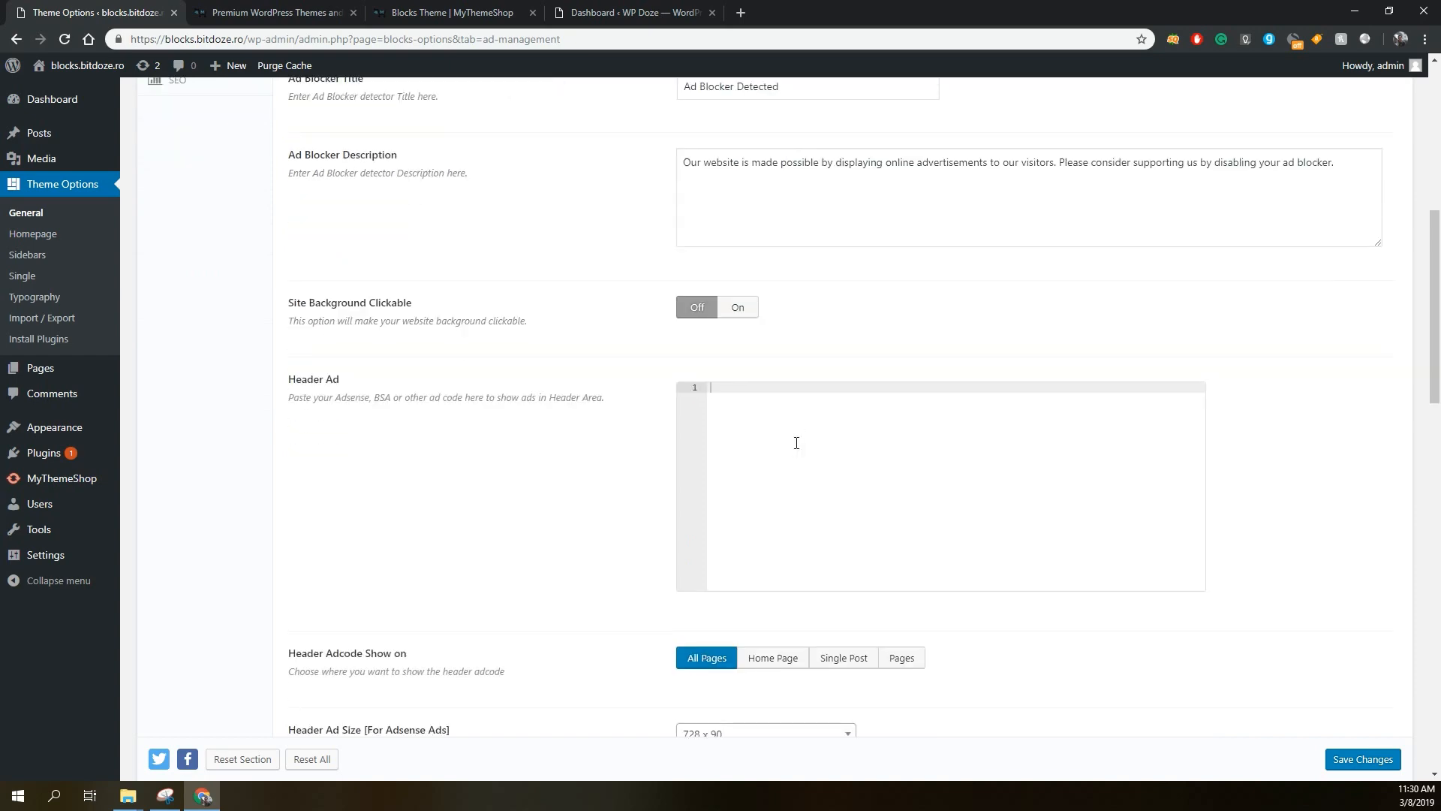
{"action": "scroll", "coordinate": [798, 448], "scroll_direction": "down", "scroll_amount": 1}
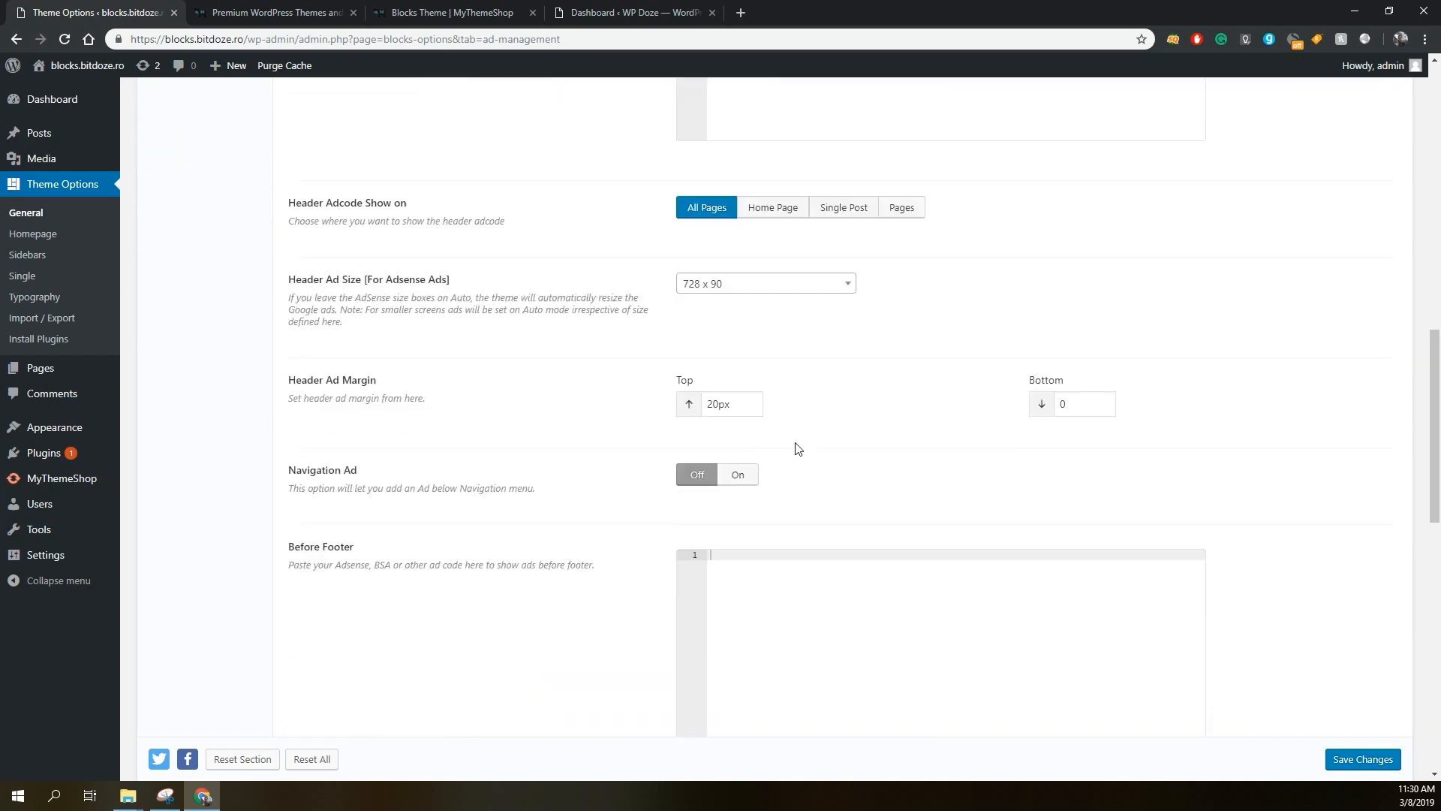
{"action": "scroll", "coordinate": [797, 448], "scroll_direction": "down", "scroll_amount": 1}
{"action": "scroll", "coordinate": [797, 448], "scroll_direction": "up", "scroll_amount": 11}
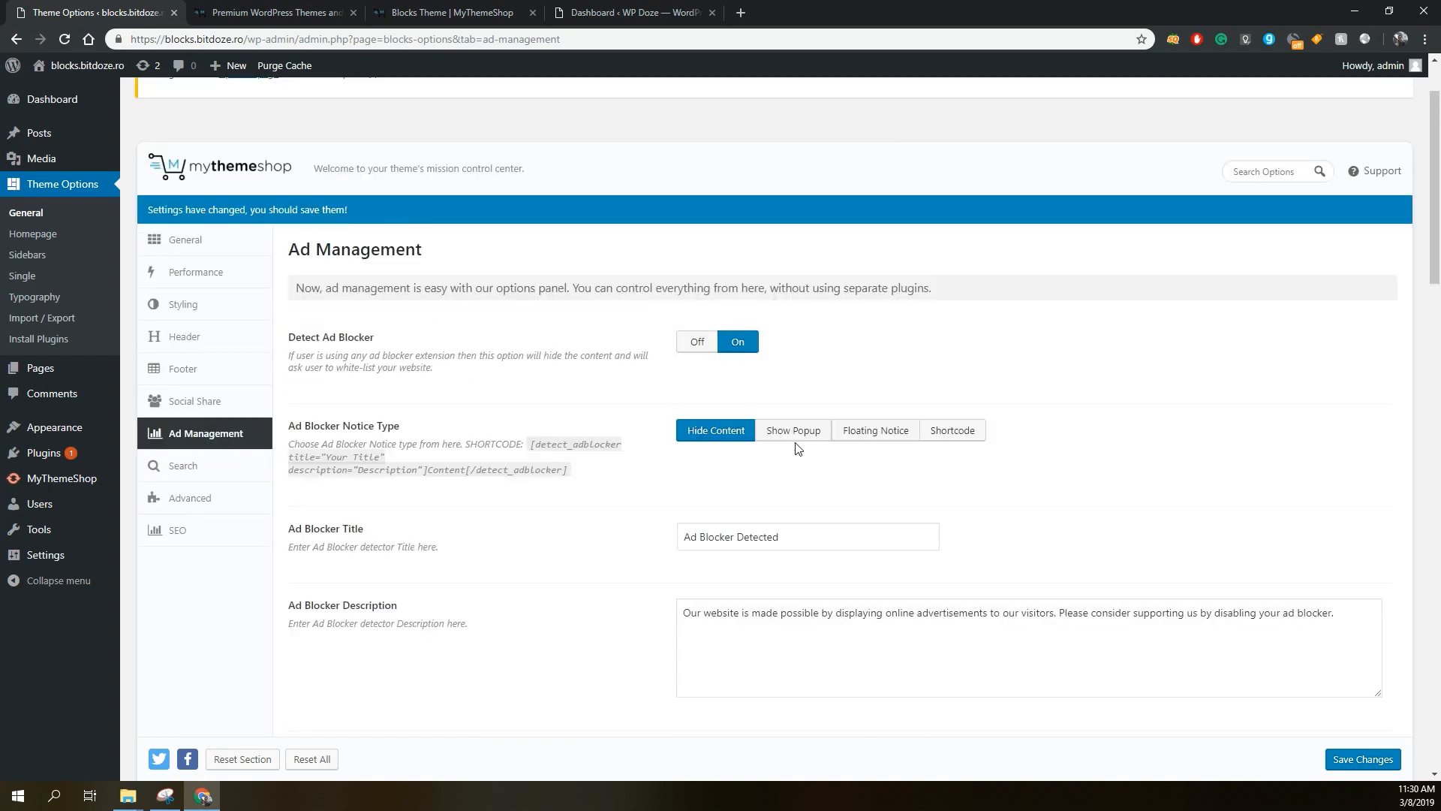
{"action": "scroll", "coordinate": [803, 385], "scroll_direction": "down", "scroll_amount": 11}
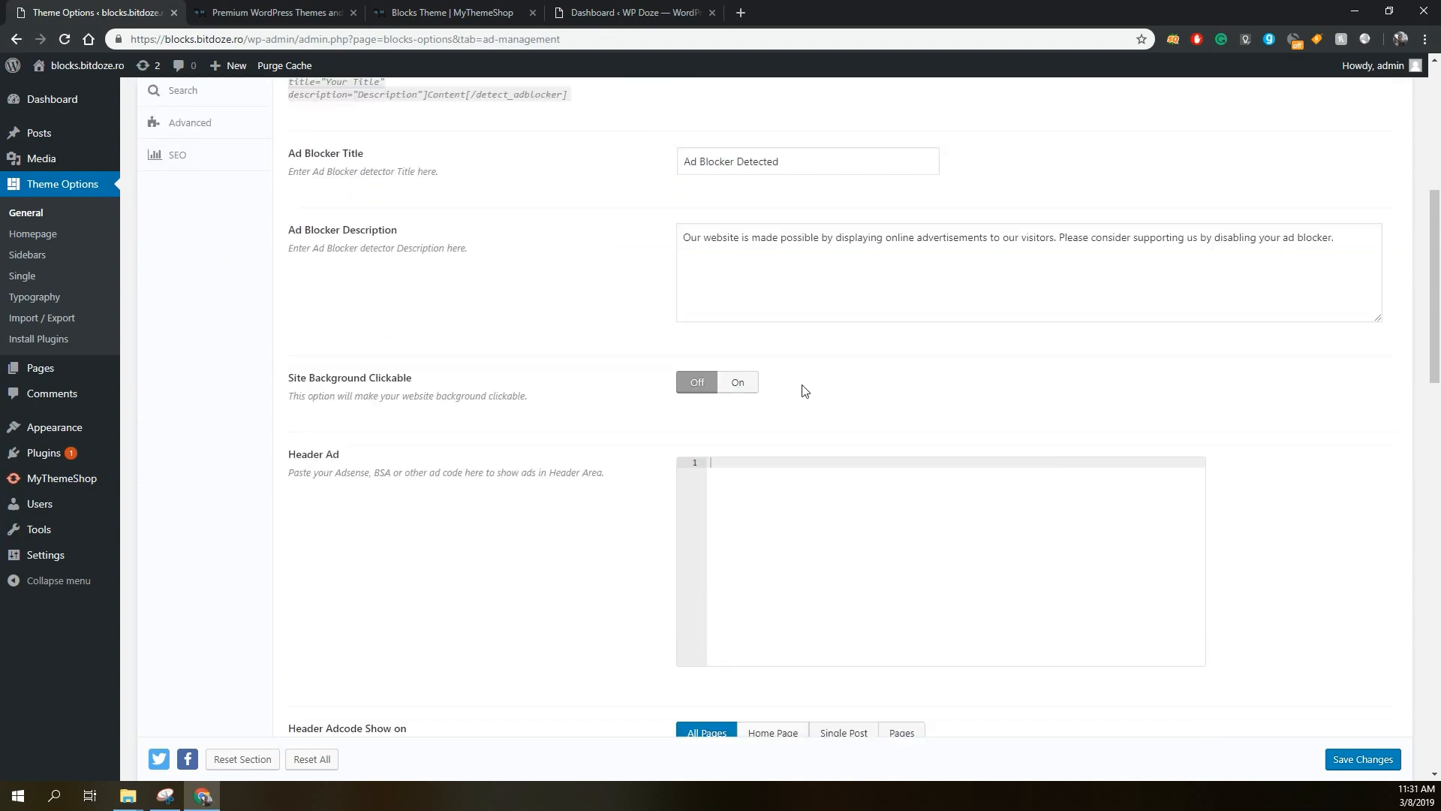
{"action": "scroll", "coordinate": [803, 391], "scroll_direction": "down", "scroll_amount": 10}
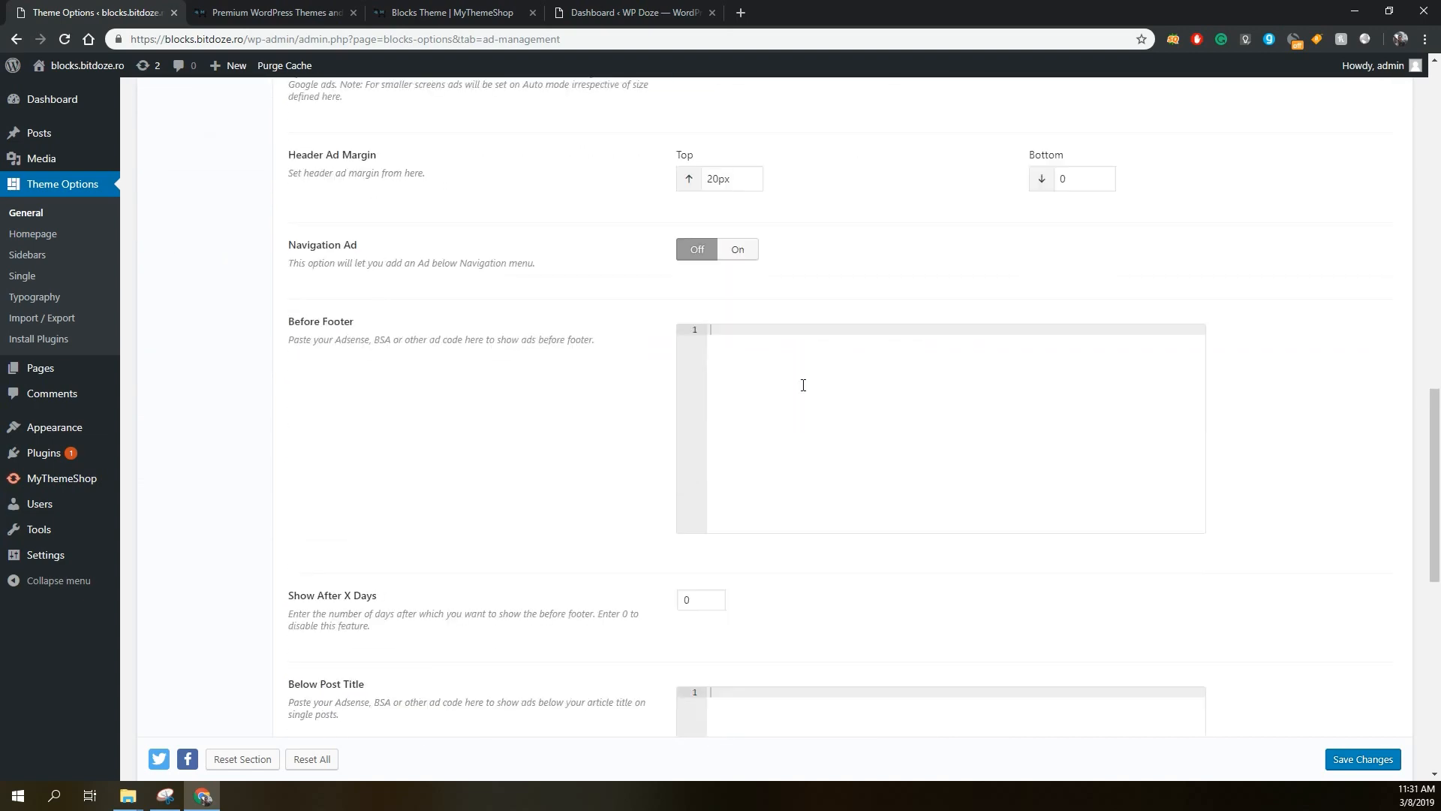
{"action": "scroll", "coordinate": [804, 388], "scroll_direction": "down", "scroll_amount": 2}
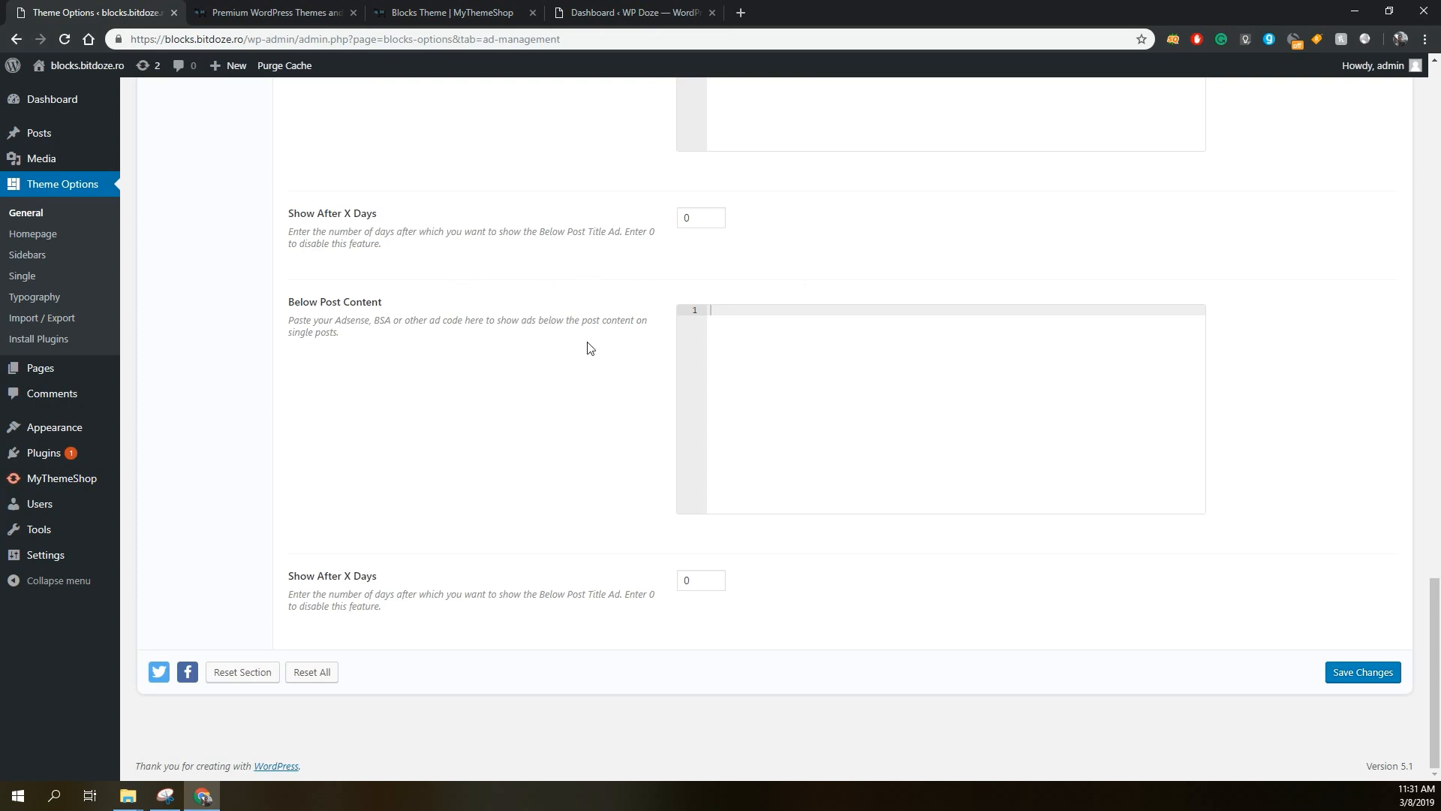
Examine the Below Post Content, Below Post Title and Before Footer ad code areas with their Show After X Days settings.
{"action": "scroll", "coordinate": [744, 361], "scroll_direction": "up", "scroll_amount": 3}
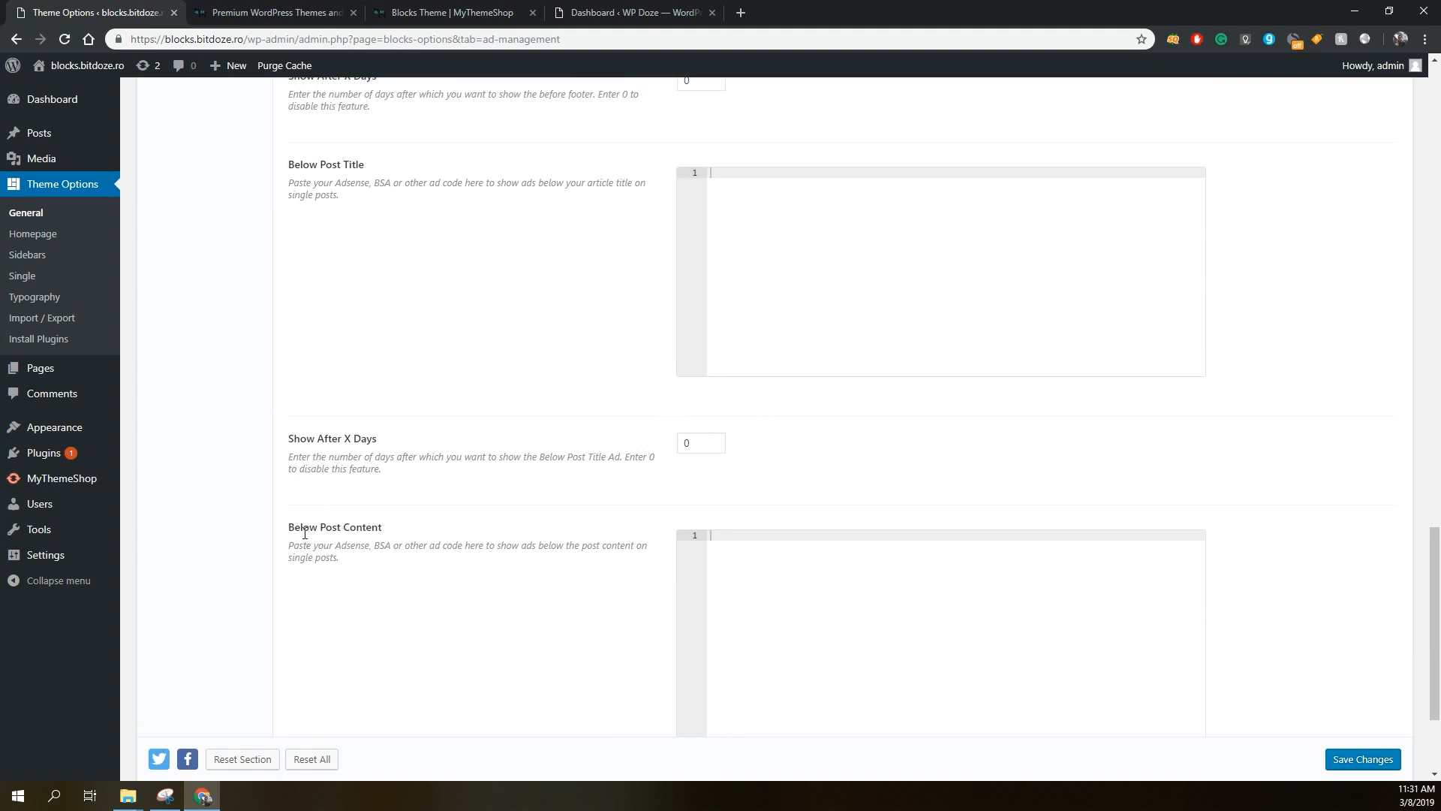
{"action": "left_click_drag", "start_coordinate": [292, 531], "coordinate": [383, 537]}
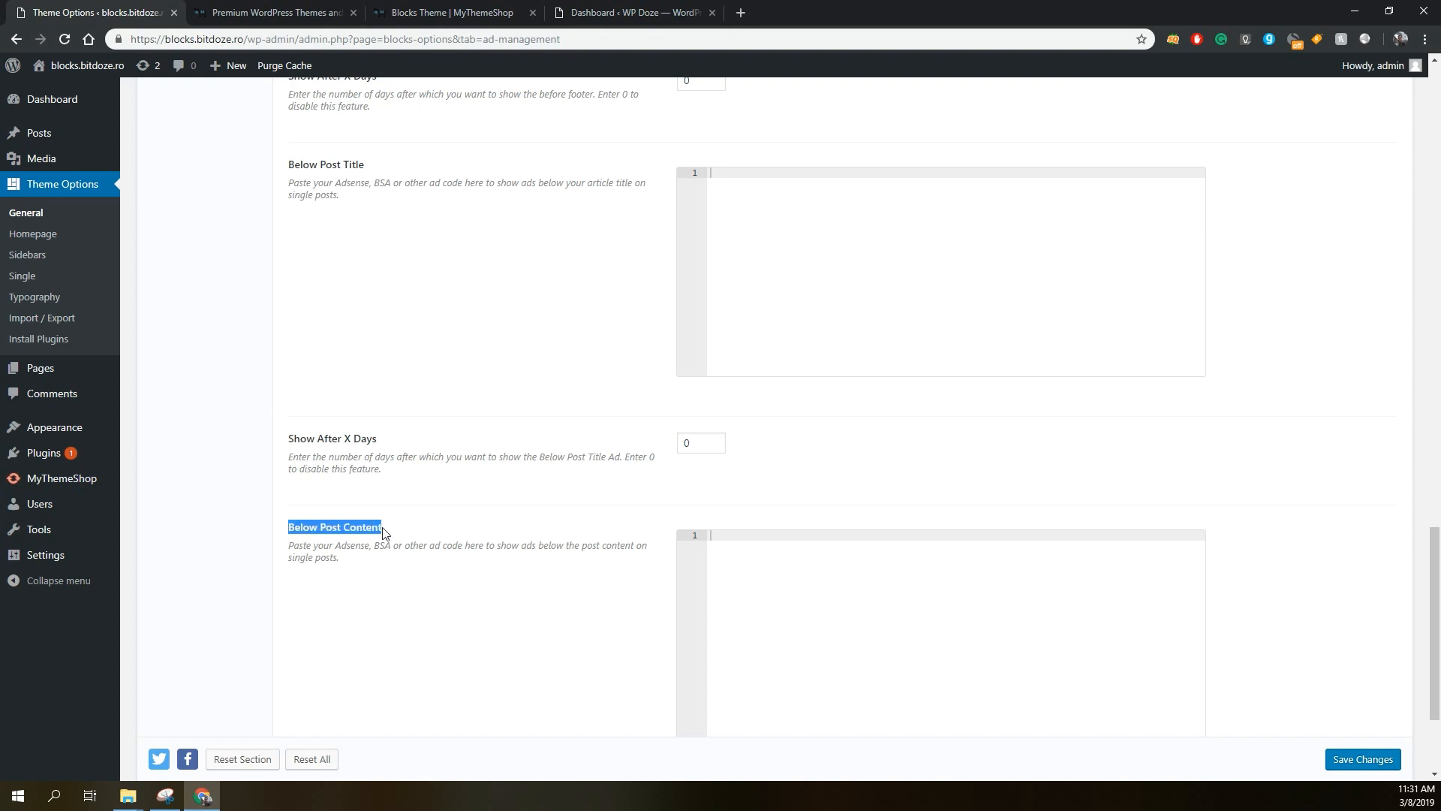
{"action": "left_click", "coordinate": [860, 576]}
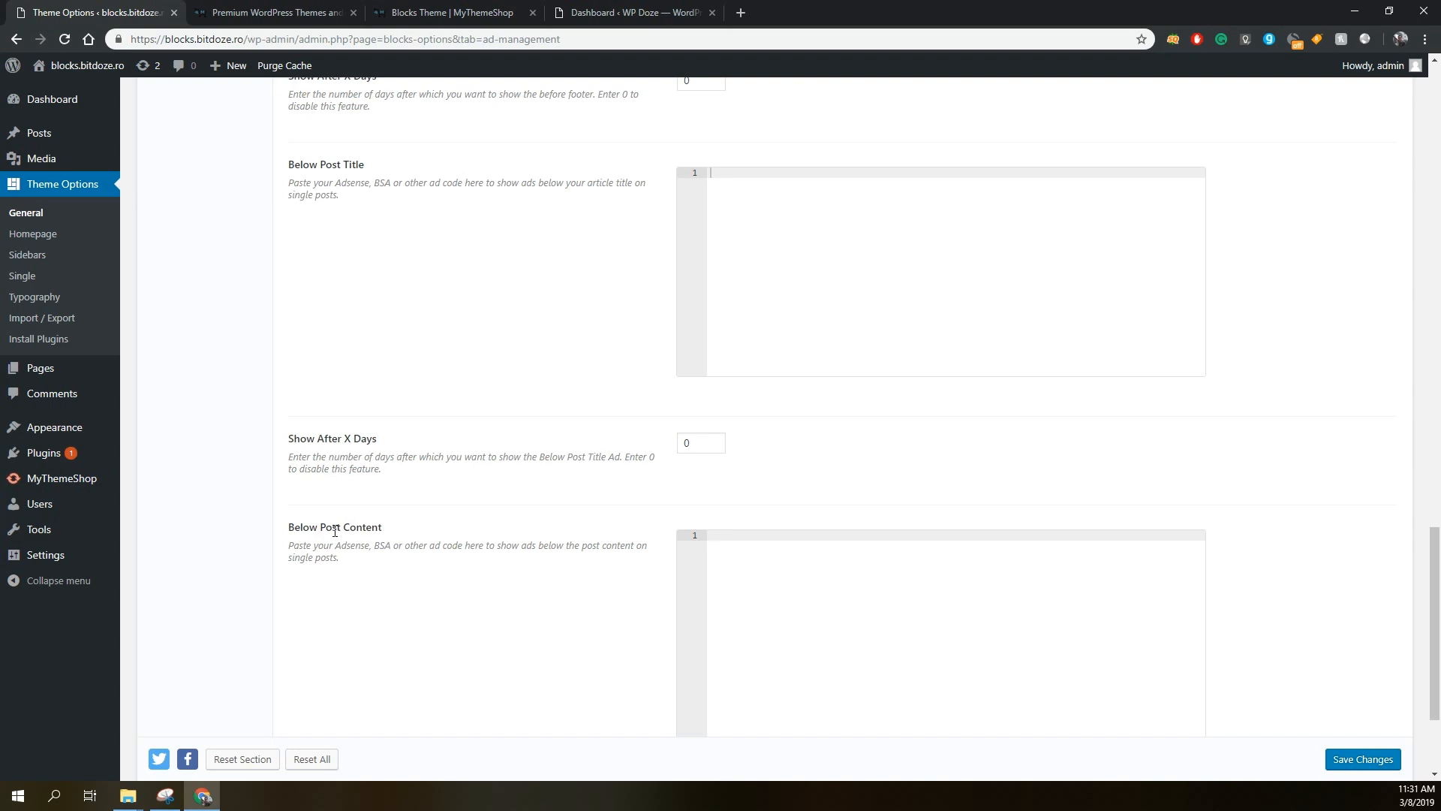
{"action": "scroll", "coordinate": [334, 531], "scroll_direction": "up", "scroll_amount": 1}
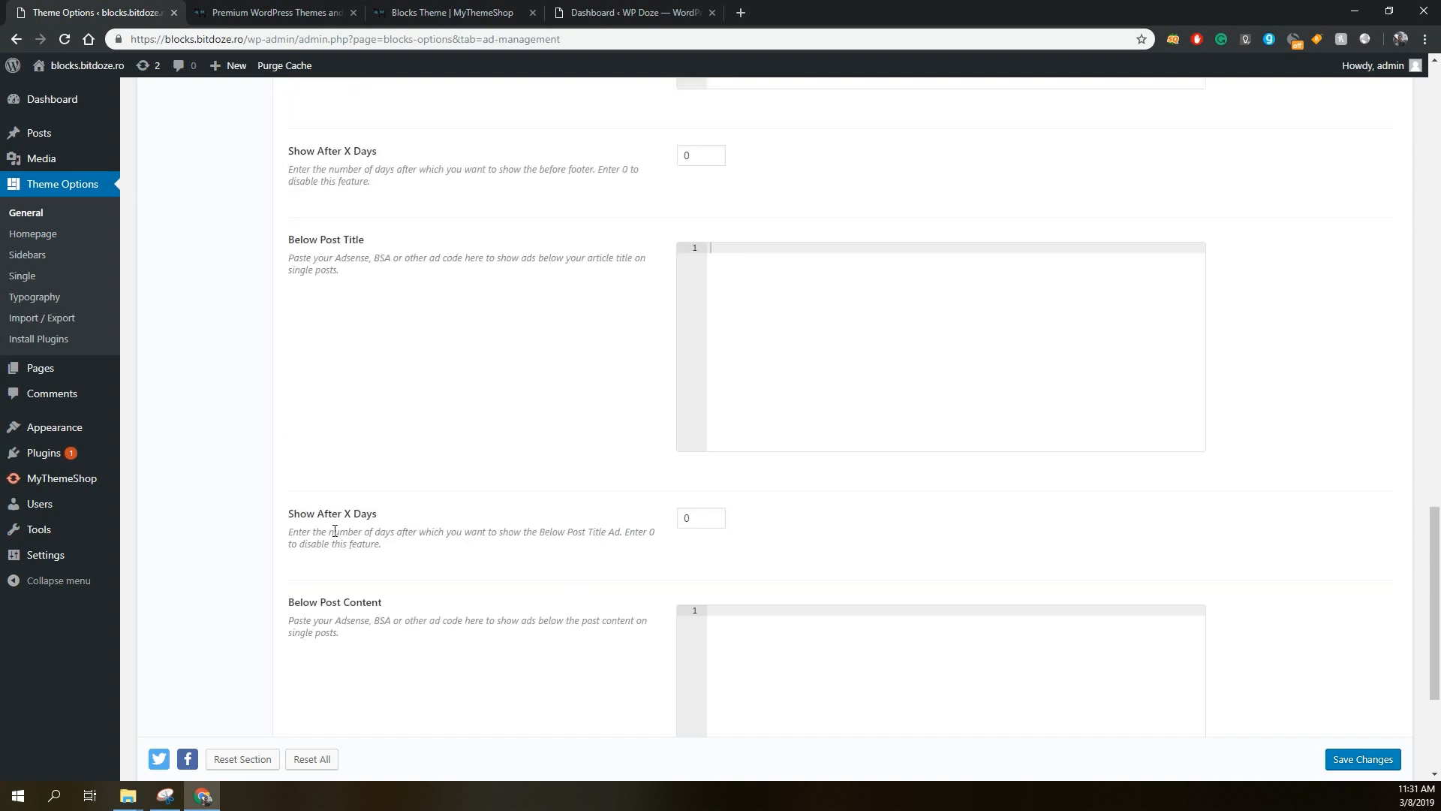
{"action": "left_click", "coordinate": [679, 520]}
{"action": "scroll", "coordinate": [652, 543], "scroll_direction": "up", "scroll_amount": 1}
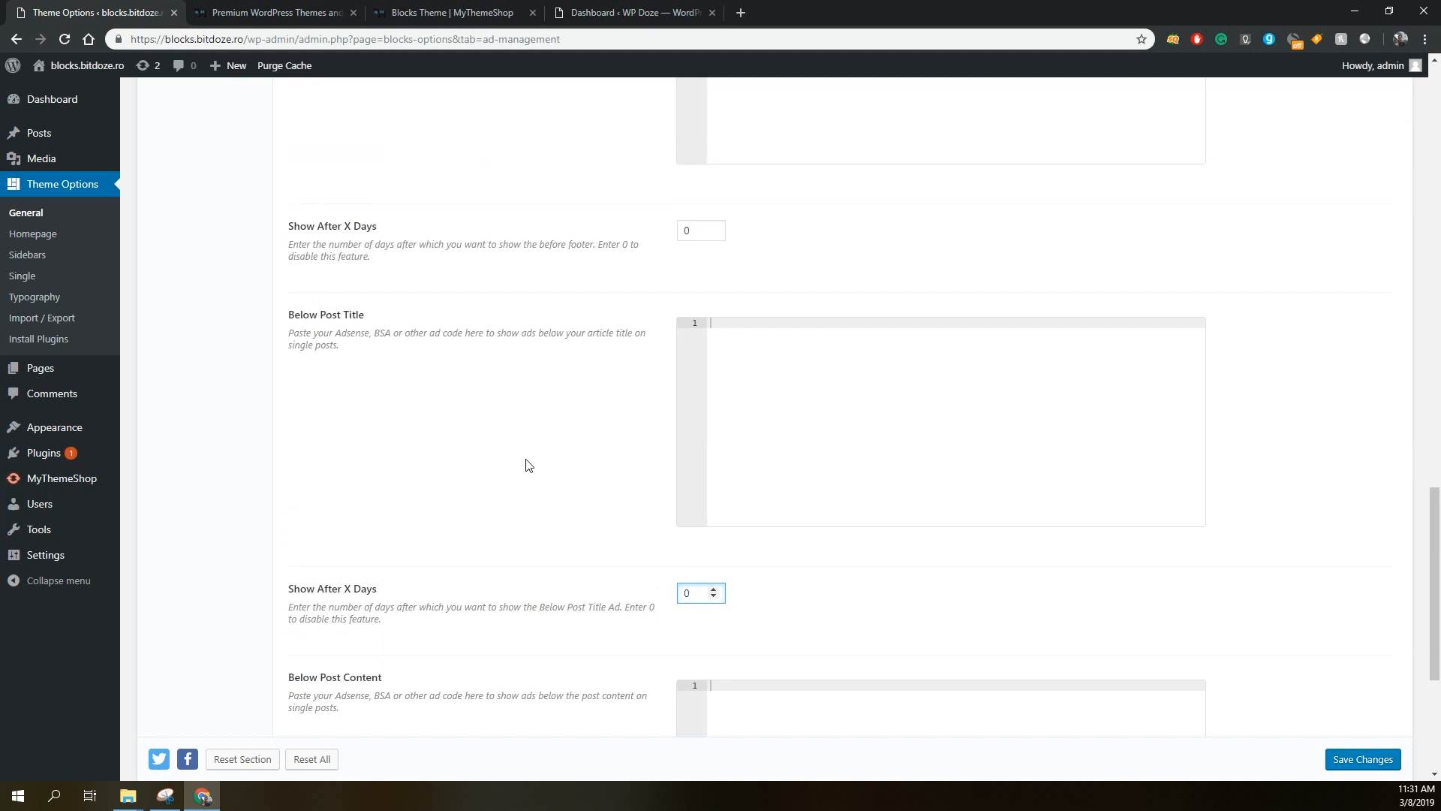
{"action": "left_click", "coordinate": [778, 385]}
{"action": "scroll", "coordinate": [773, 420], "scroll_direction": "up", "scroll_amount": 4}
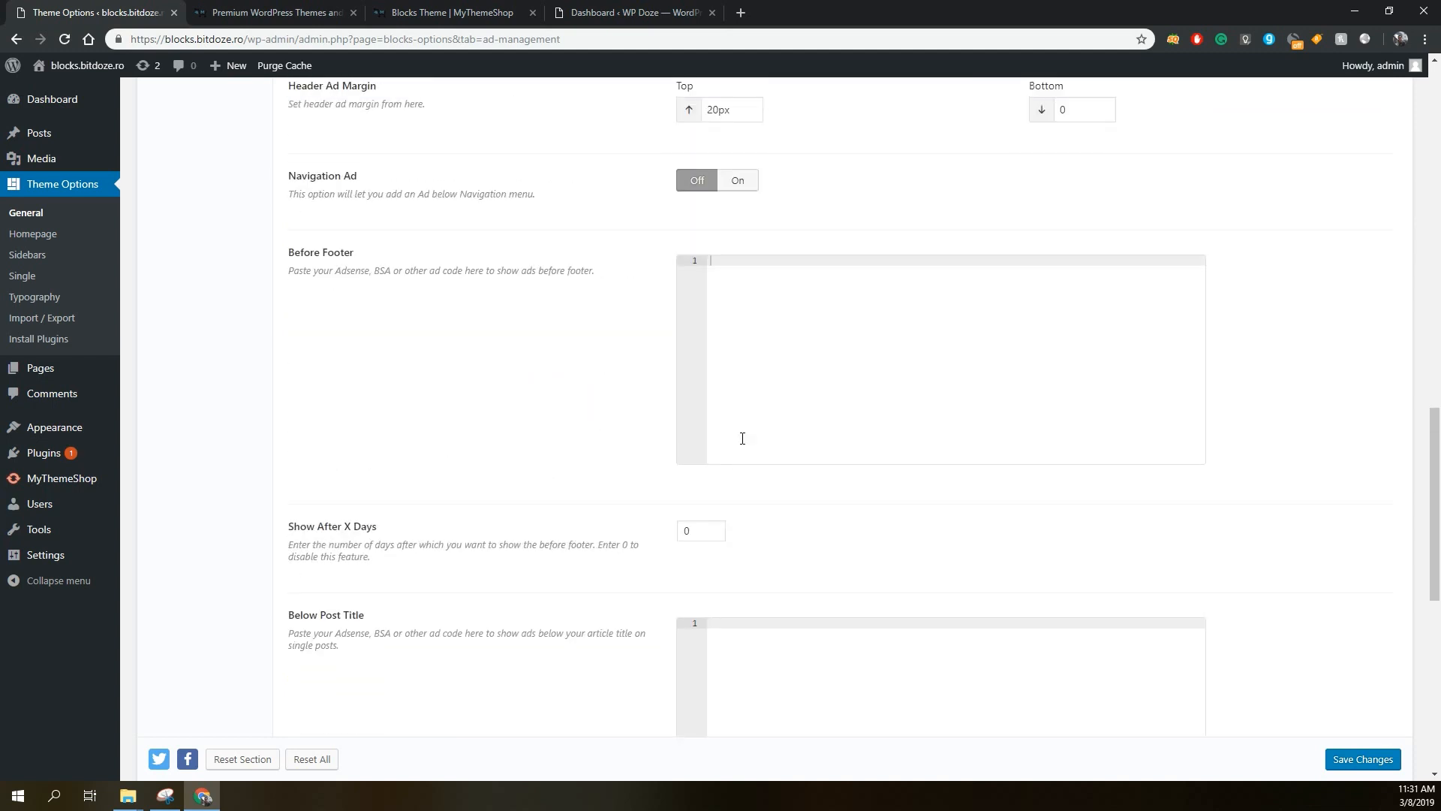
{"action": "left_click", "coordinate": [876, 370]}
{"action": "scroll", "coordinate": [691, 251], "scroll_direction": "up", "scroll_amount": 1}
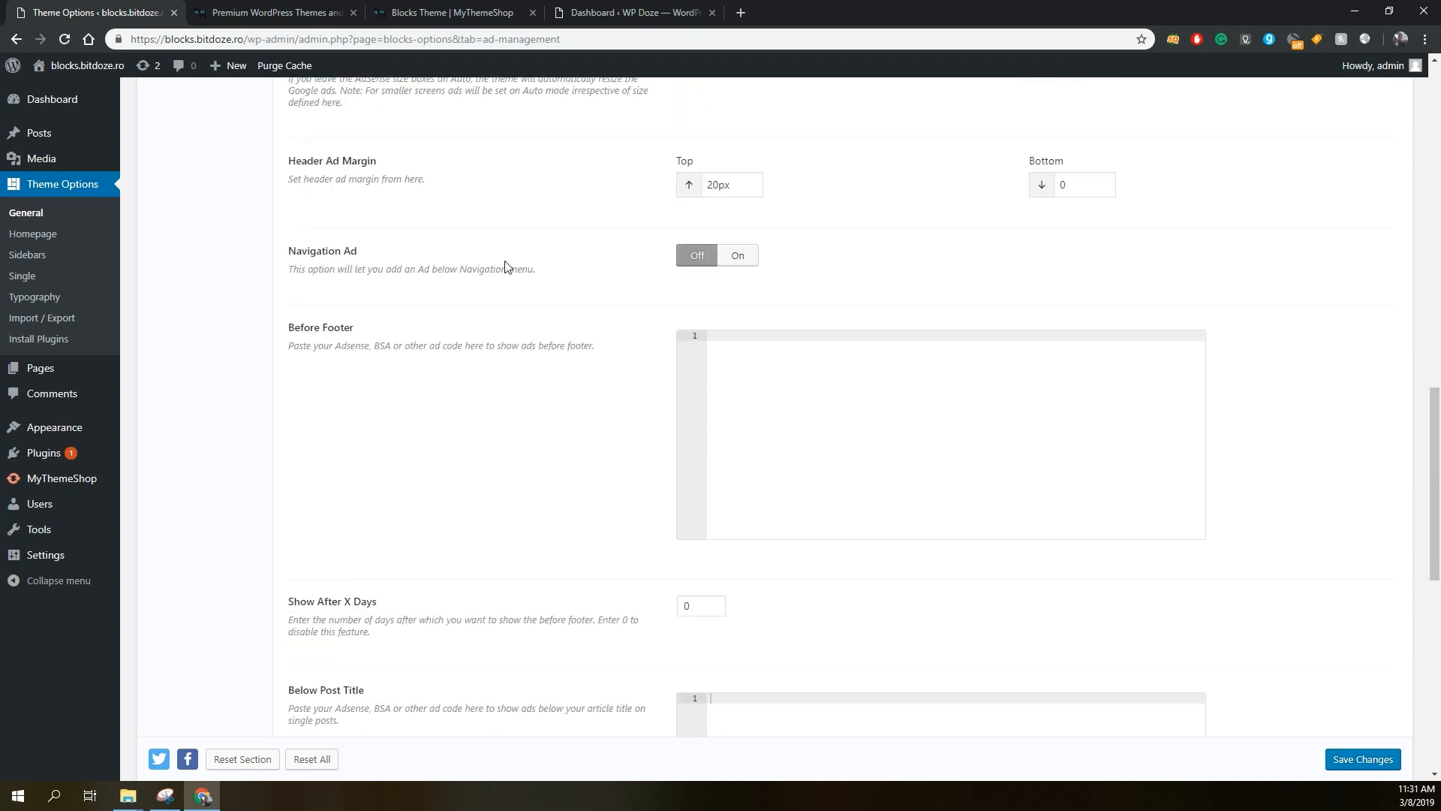
Turn on the Navigation Ad and review the header ad's margin, AdSense size and page display options.
{"action": "left_click", "coordinate": [738, 256]}
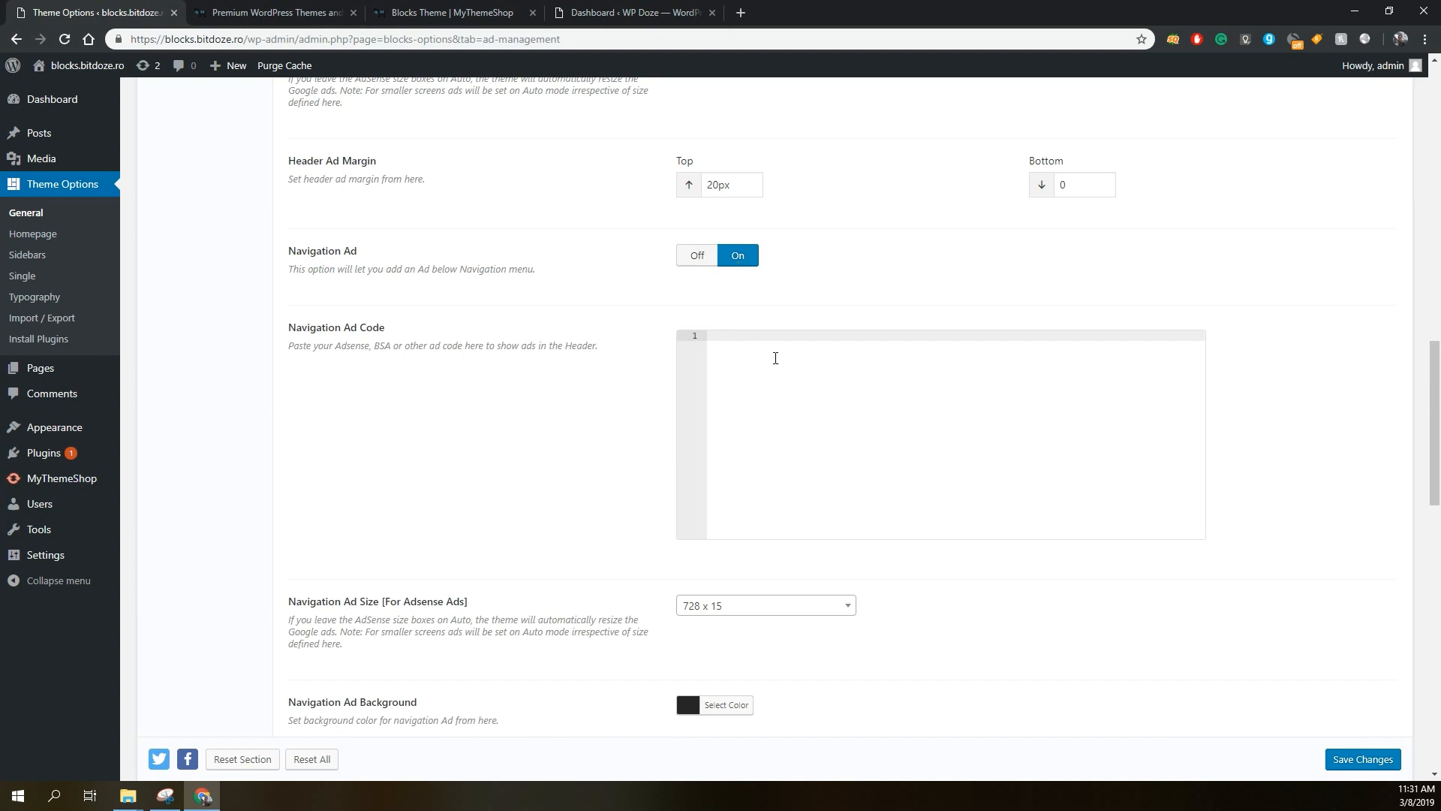
{"action": "scroll", "coordinate": [773, 366], "scroll_direction": "up", "scroll_amount": 2}
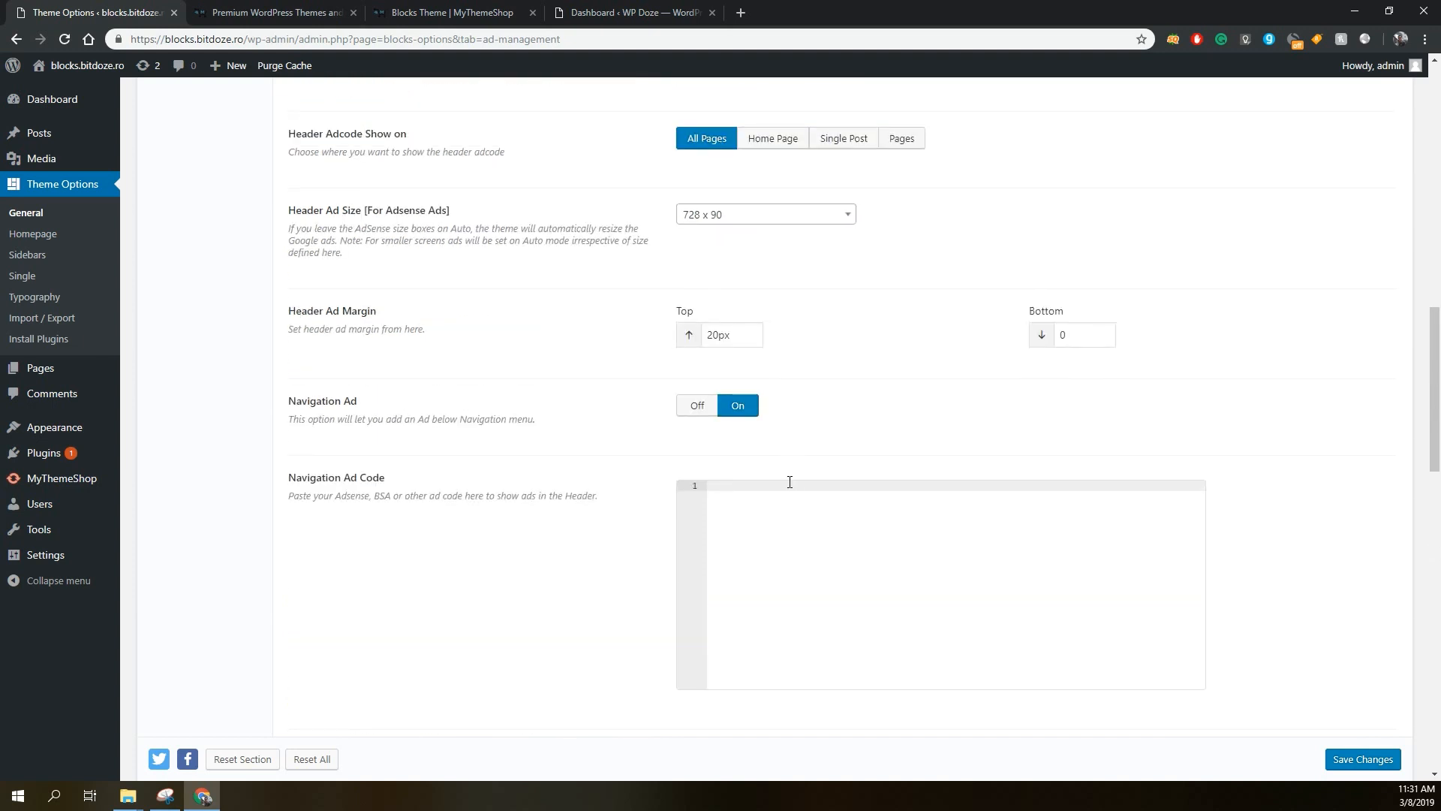
{"action": "scroll", "coordinate": [790, 482], "scroll_direction": "up", "scroll_amount": 1}
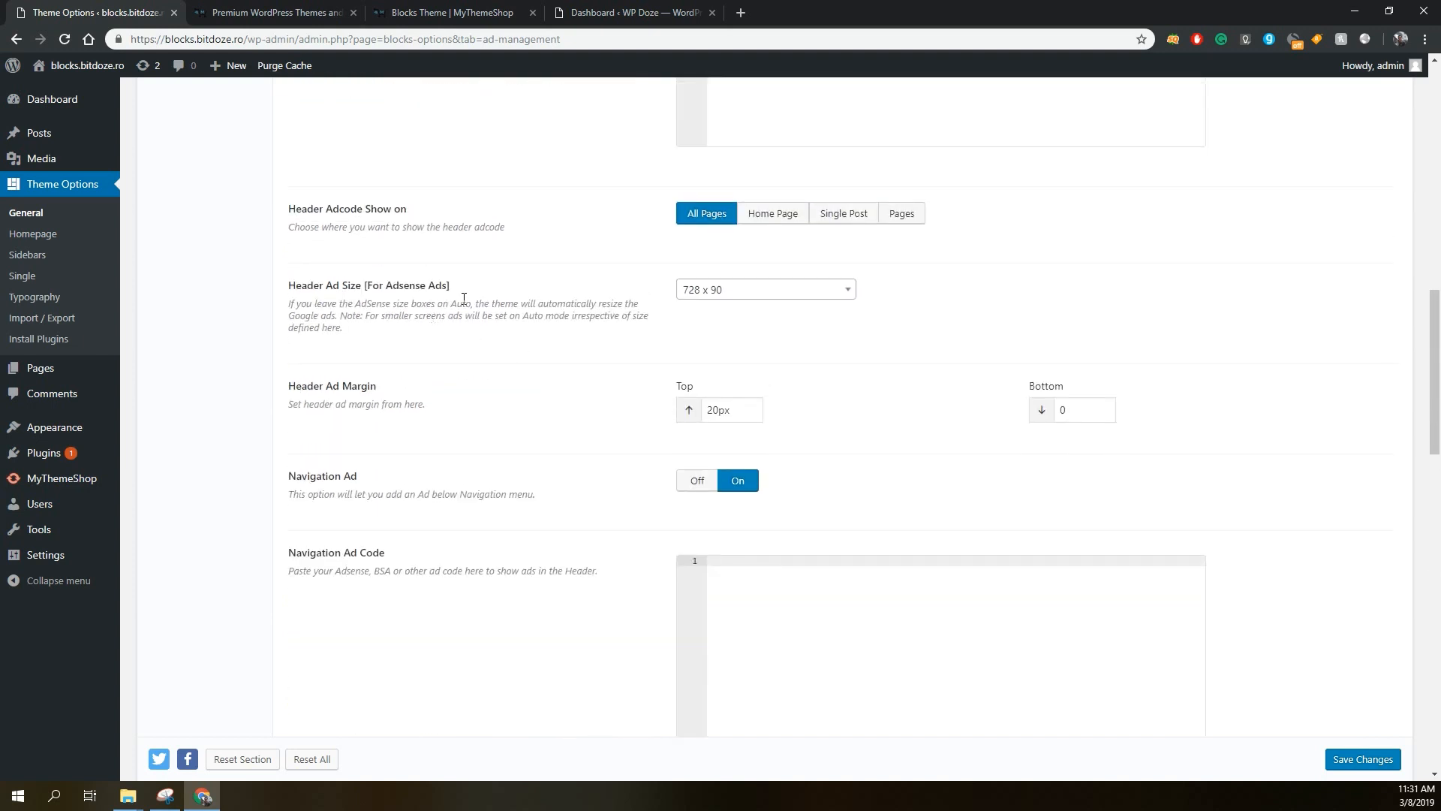
{"action": "scroll", "coordinate": [563, 337], "scroll_direction": "up", "scroll_amount": 1}
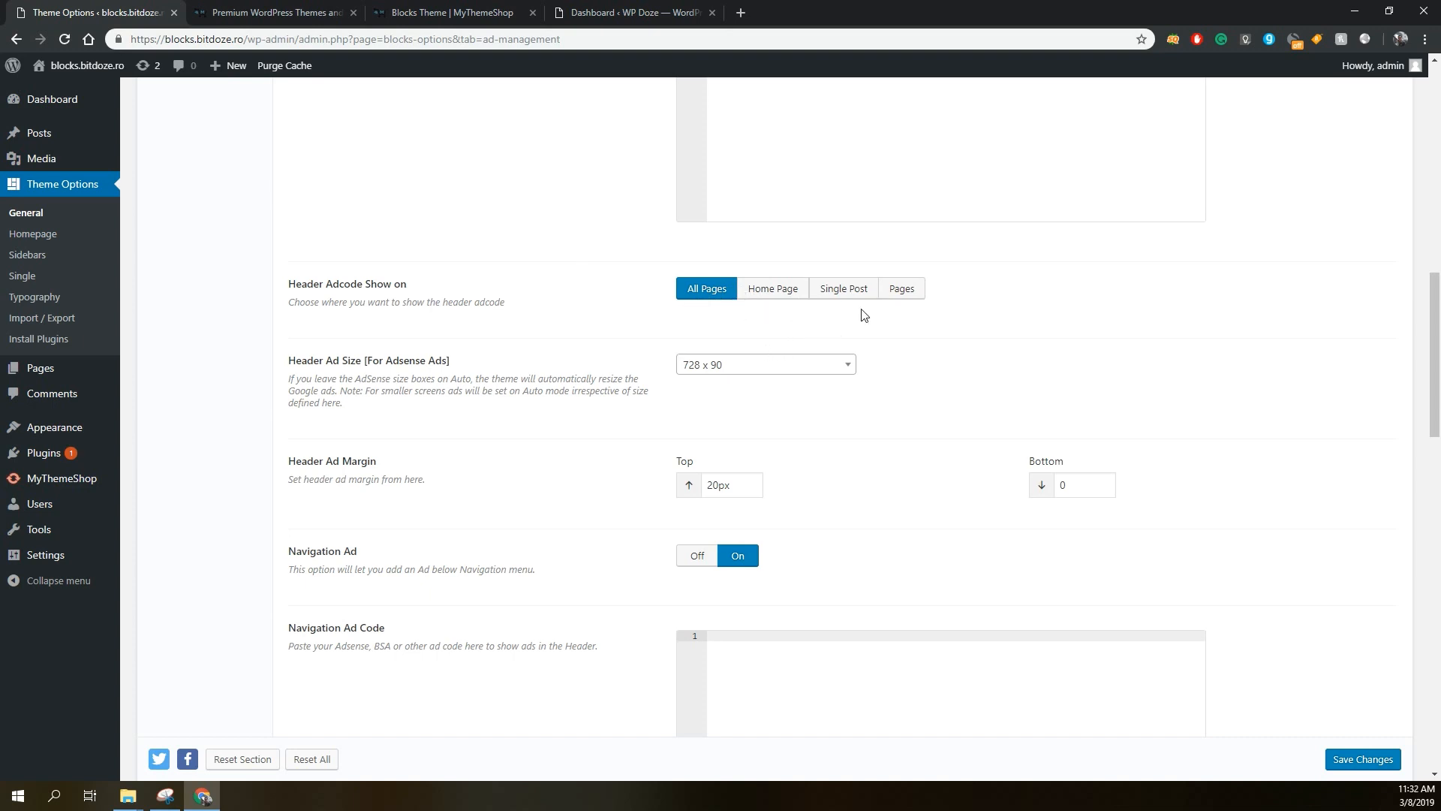
Review the Header Ad code area, the Site Background Clickable option and the ad blocker notice settings.
{"action": "scroll", "coordinate": [914, 319], "scroll_direction": "up", "scroll_amount": 3}
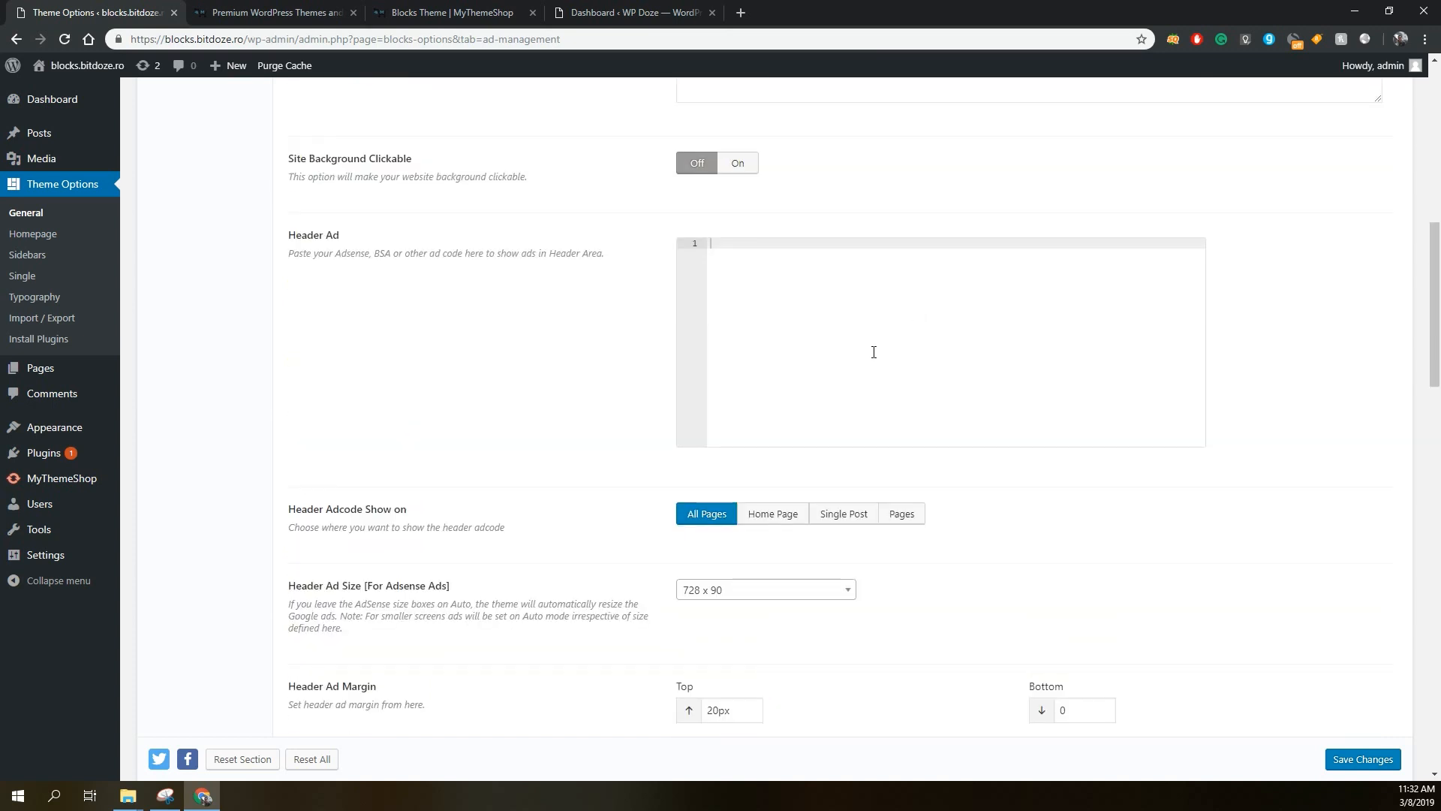
{"action": "scroll", "coordinate": [873, 352], "scroll_direction": "up", "scroll_amount": 2}
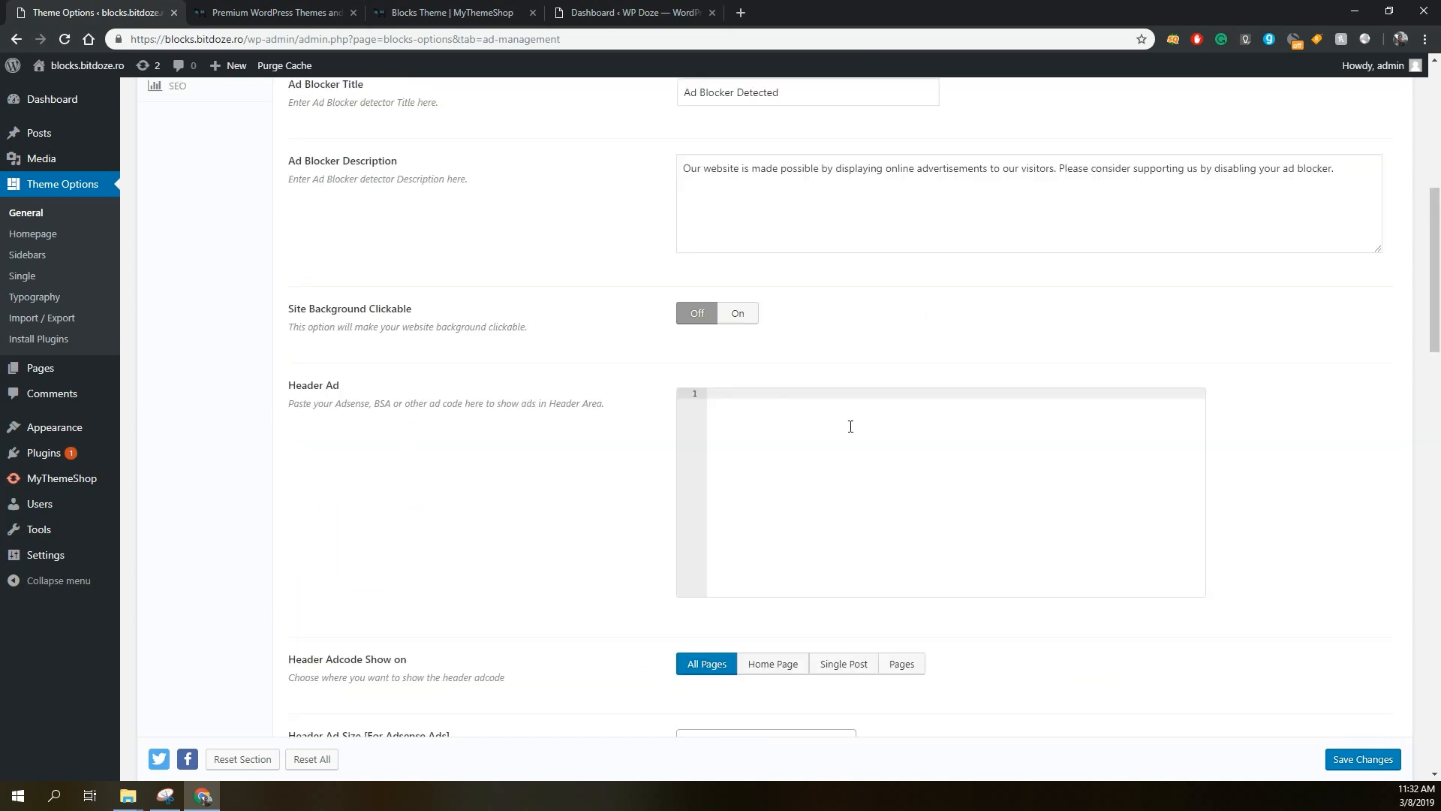
{"action": "left_click", "coordinate": [791, 415]}
{"action": "scroll", "coordinate": [794, 421], "scroll_direction": "up", "scroll_amount": 2}
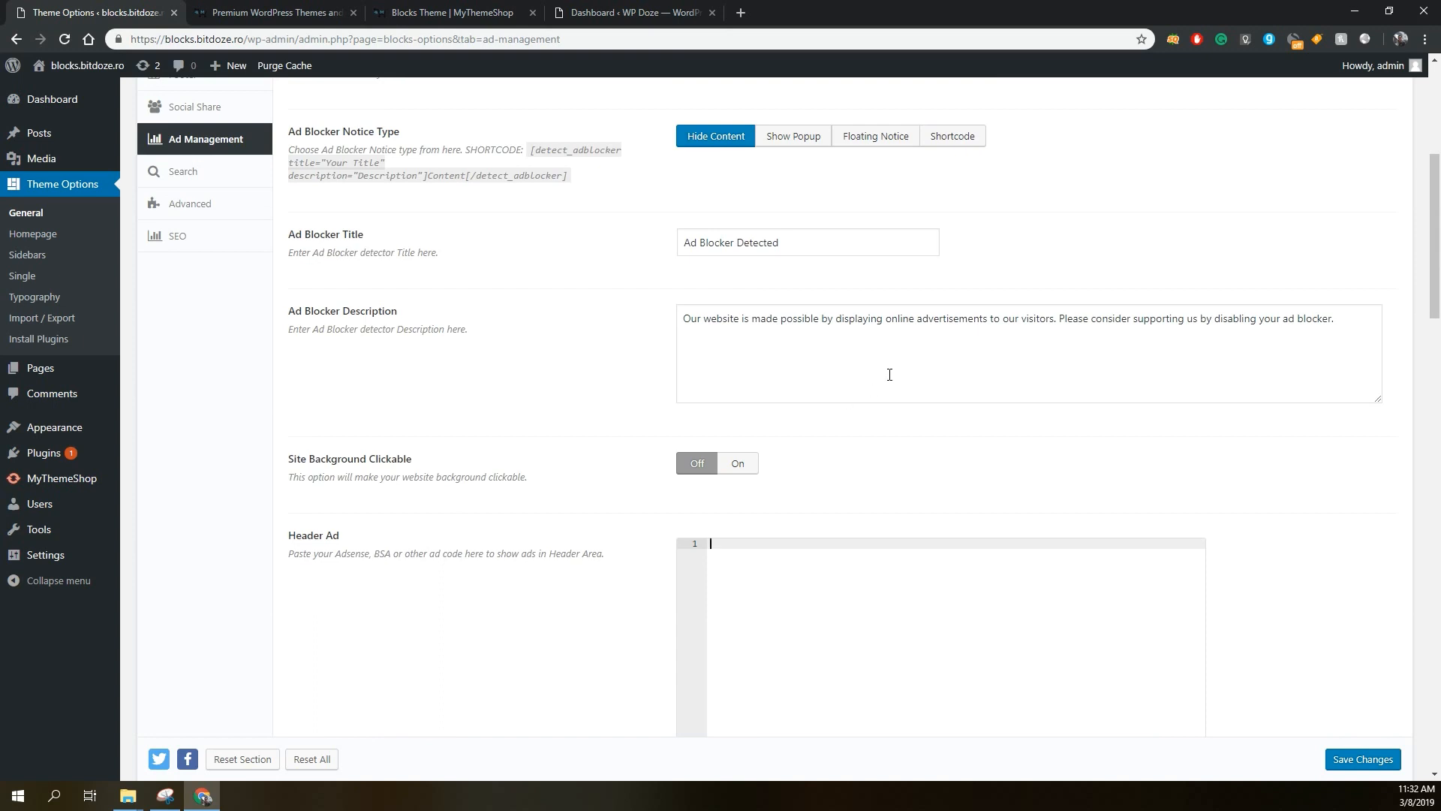
{"action": "scroll", "coordinate": [890, 375], "scroll_direction": "up", "scroll_amount": 1}
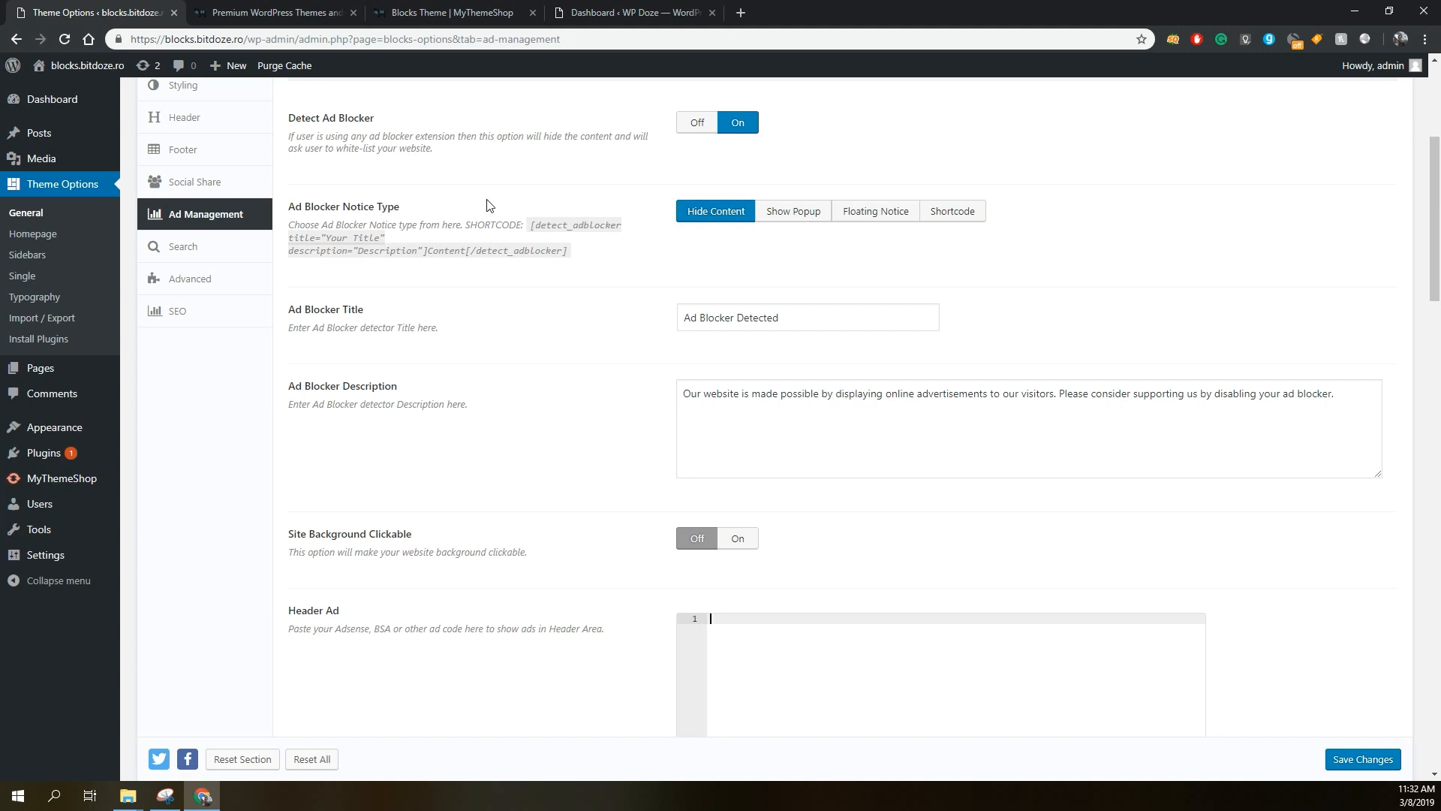
Review the Search options, covering the available search results content types, results per page and search form position.
{"action": "left_click", "coordinate": [214, 249]}
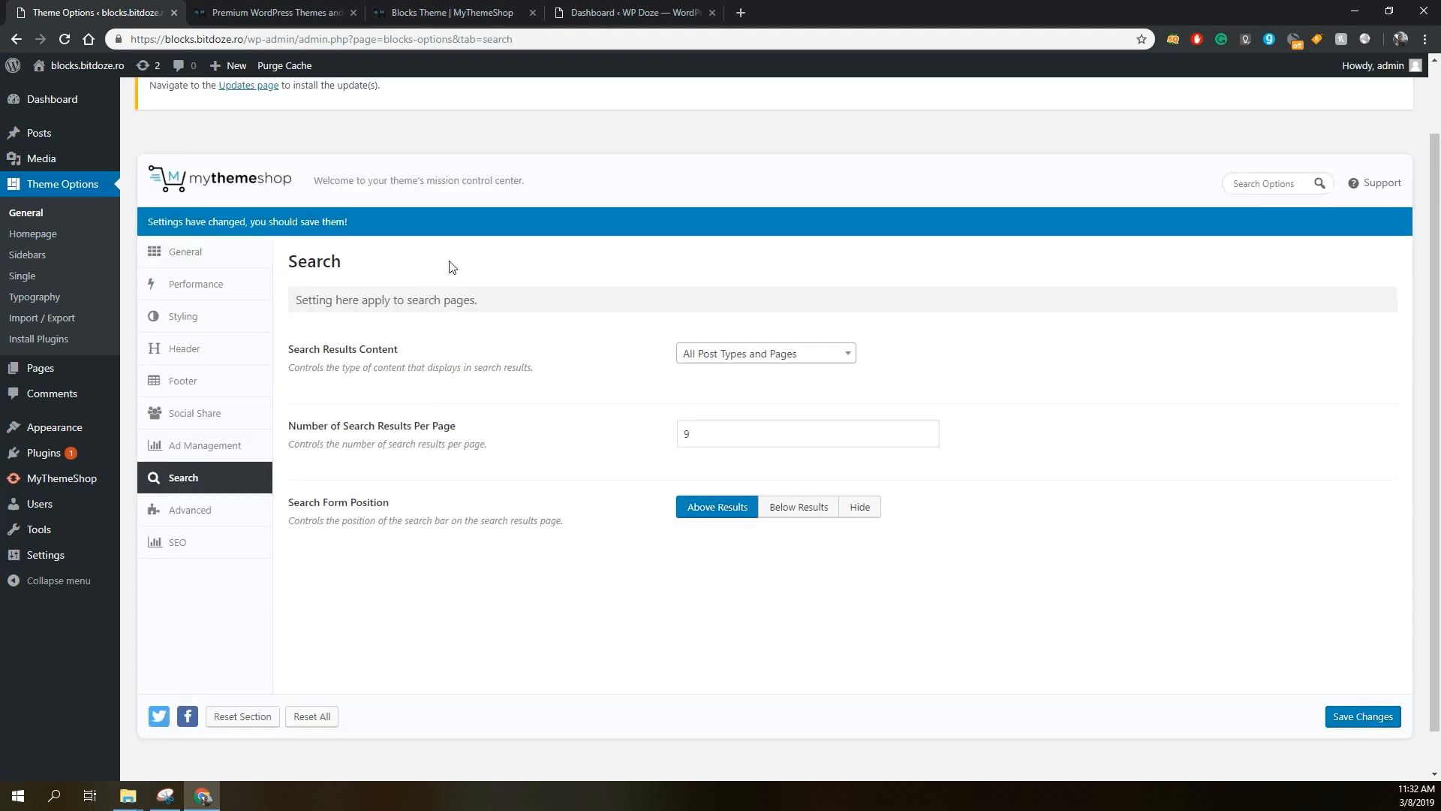
{"action": "scroll", "coordinate": [447, 267], "scroll_direction": "down", "scroll_amount": 1}
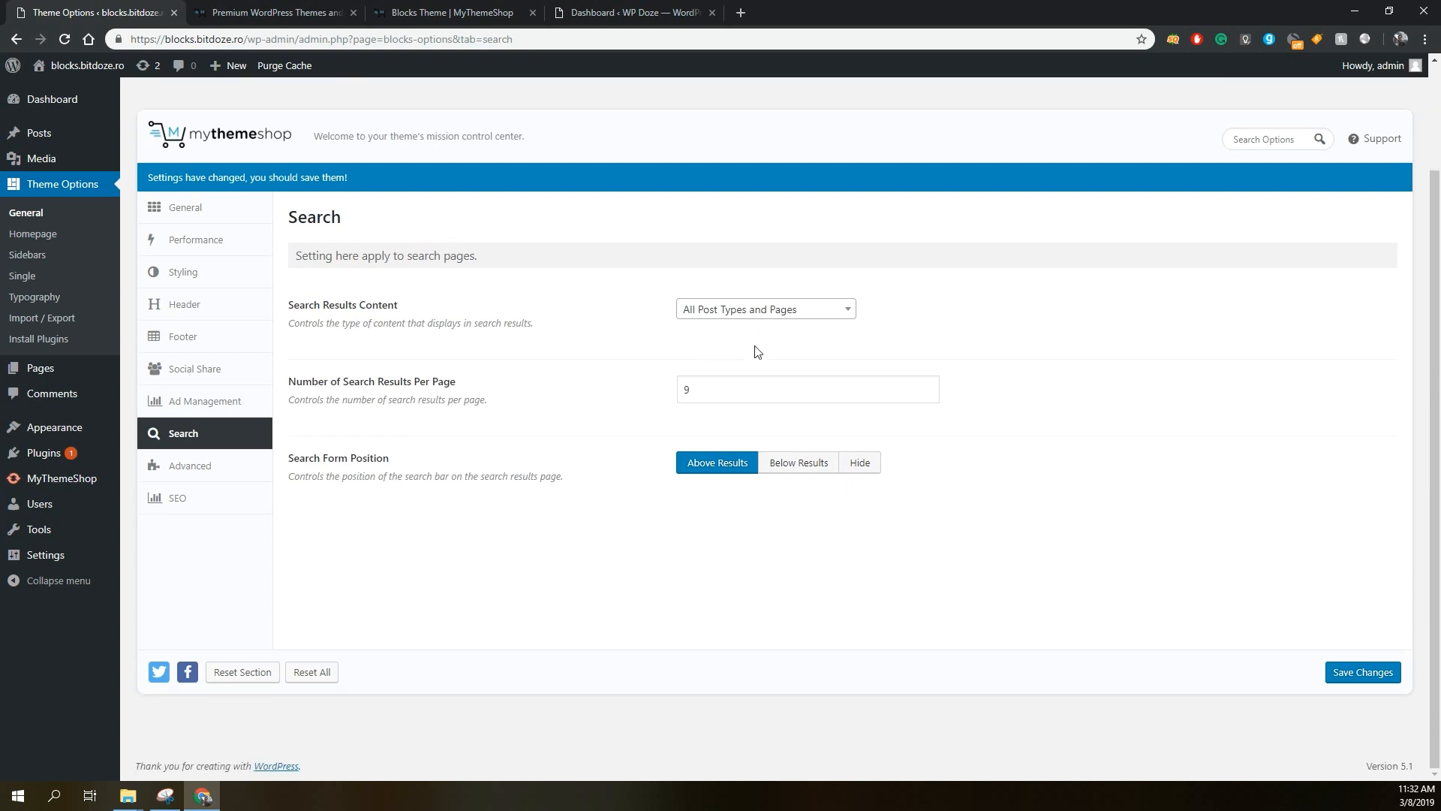
{"action": "left_click", "coordinate": [737, 388]}
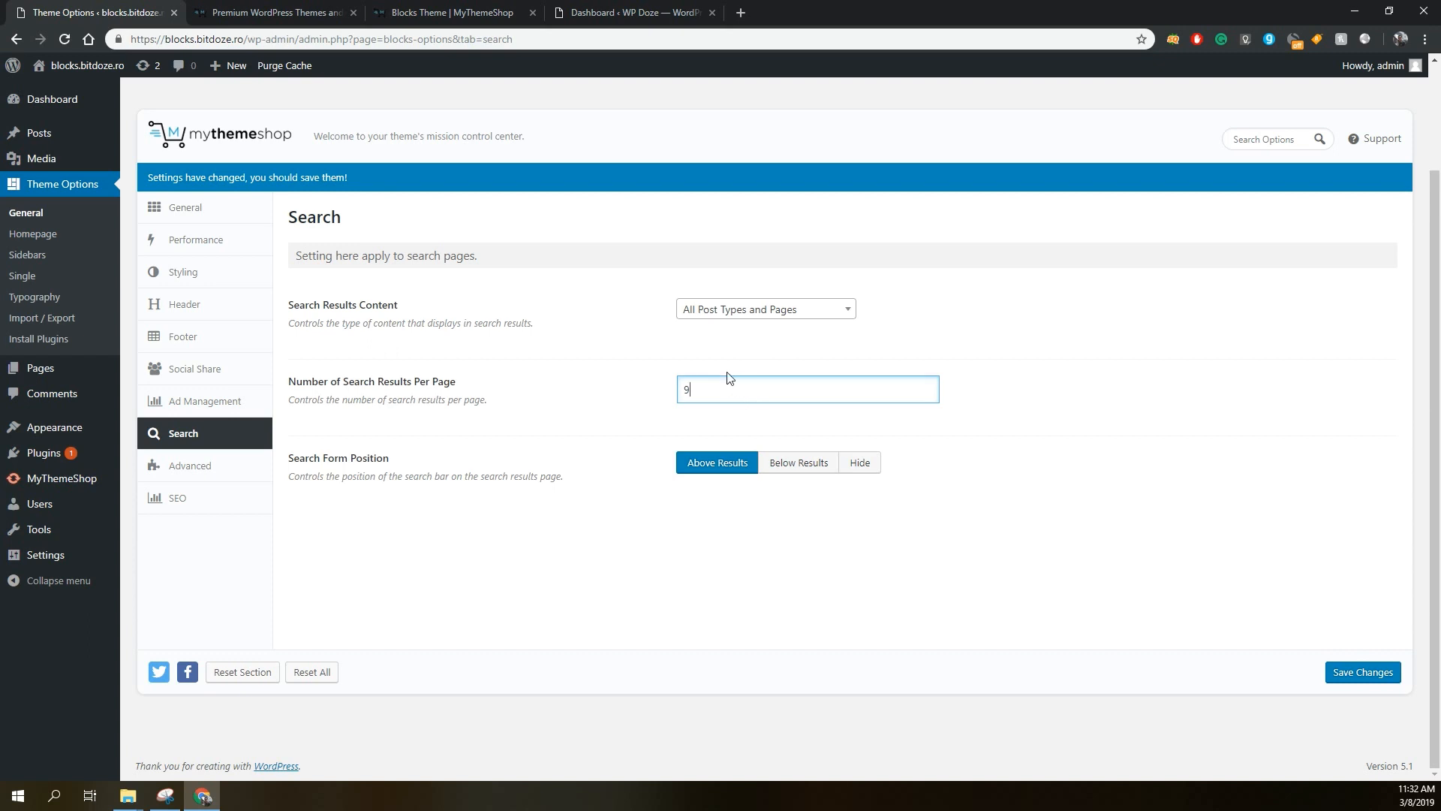
{"action": "left_click", "coordinate": [741, 315]}
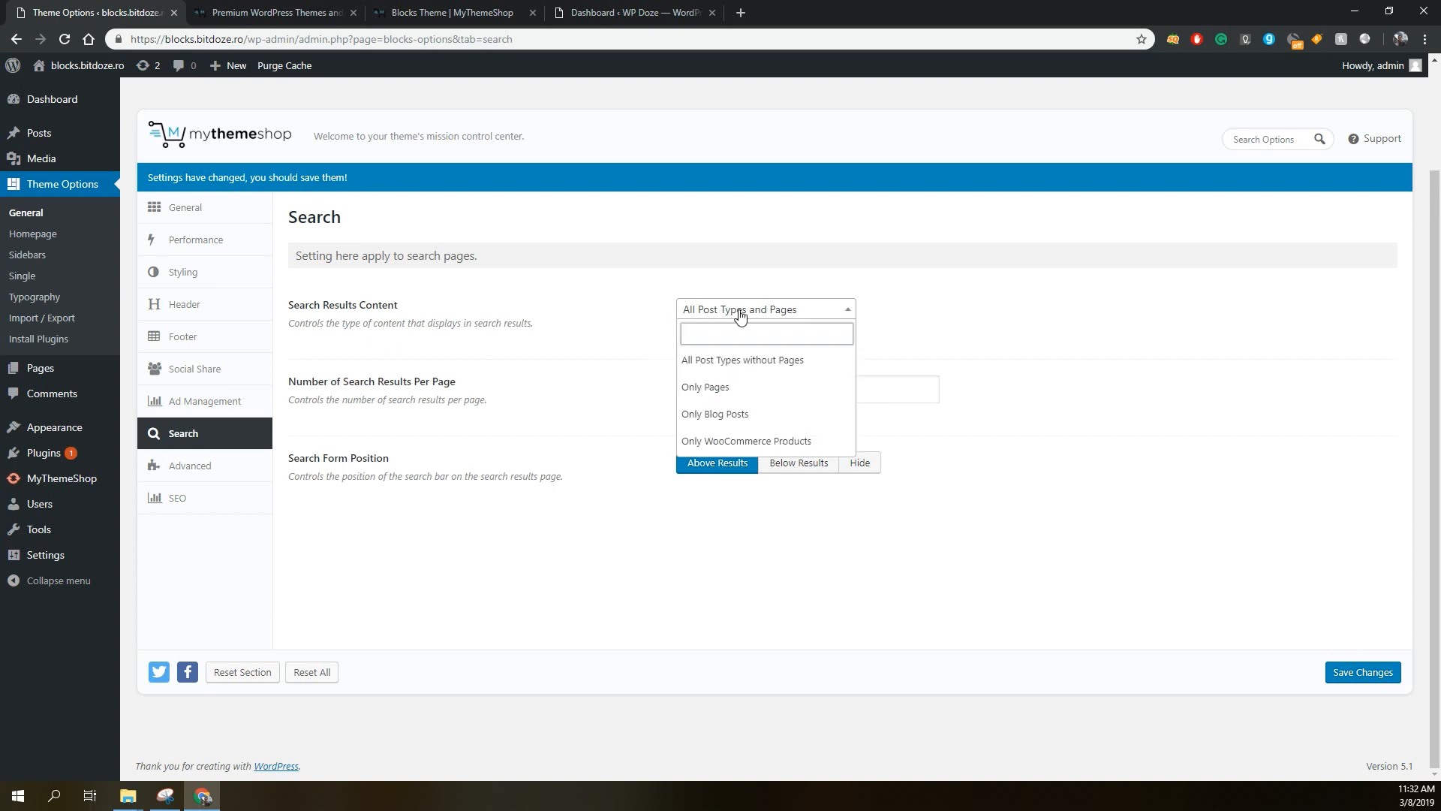
{"action": "left_click", "coordinate": [740, 314]}
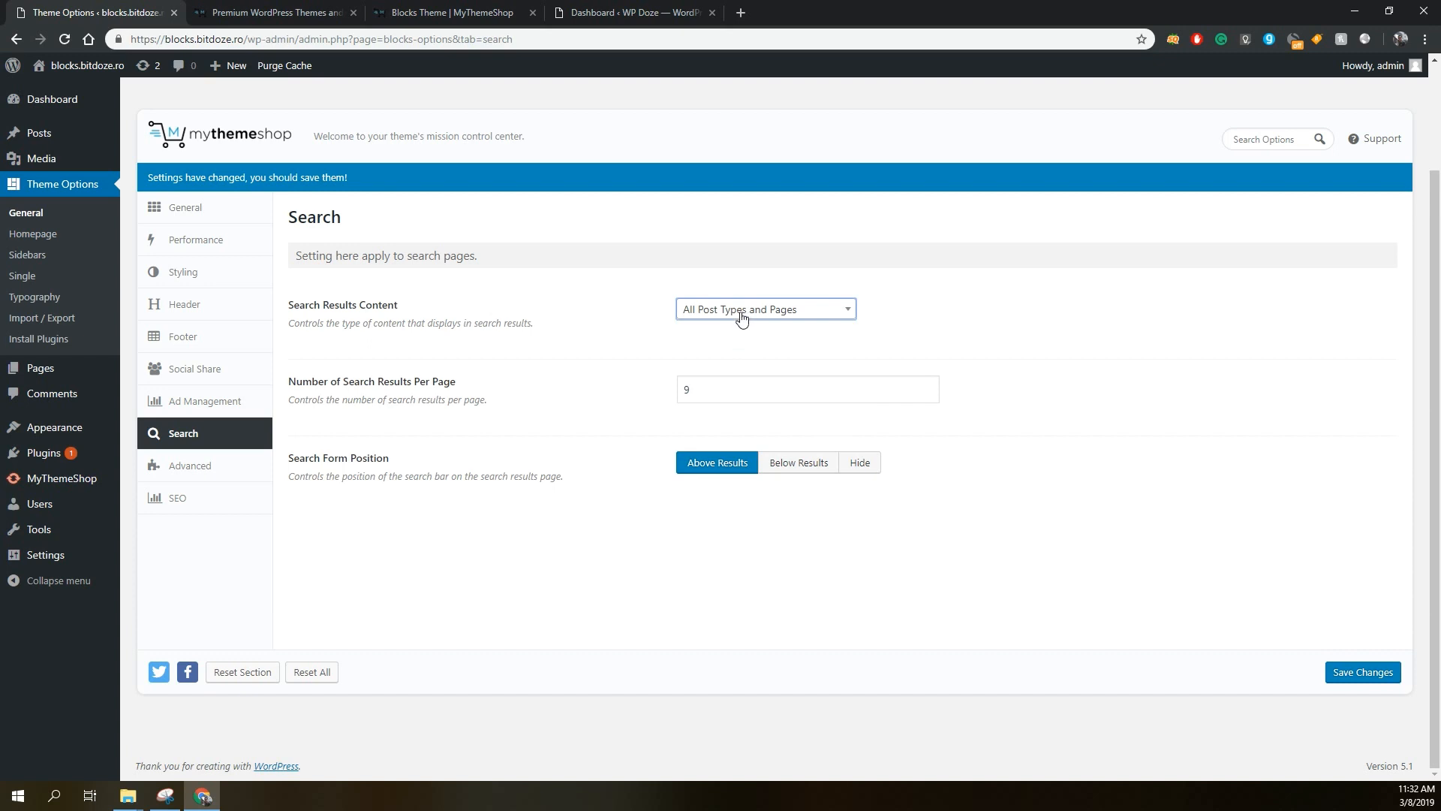
{"action": "left_click", "coordinate": [721, 384]}
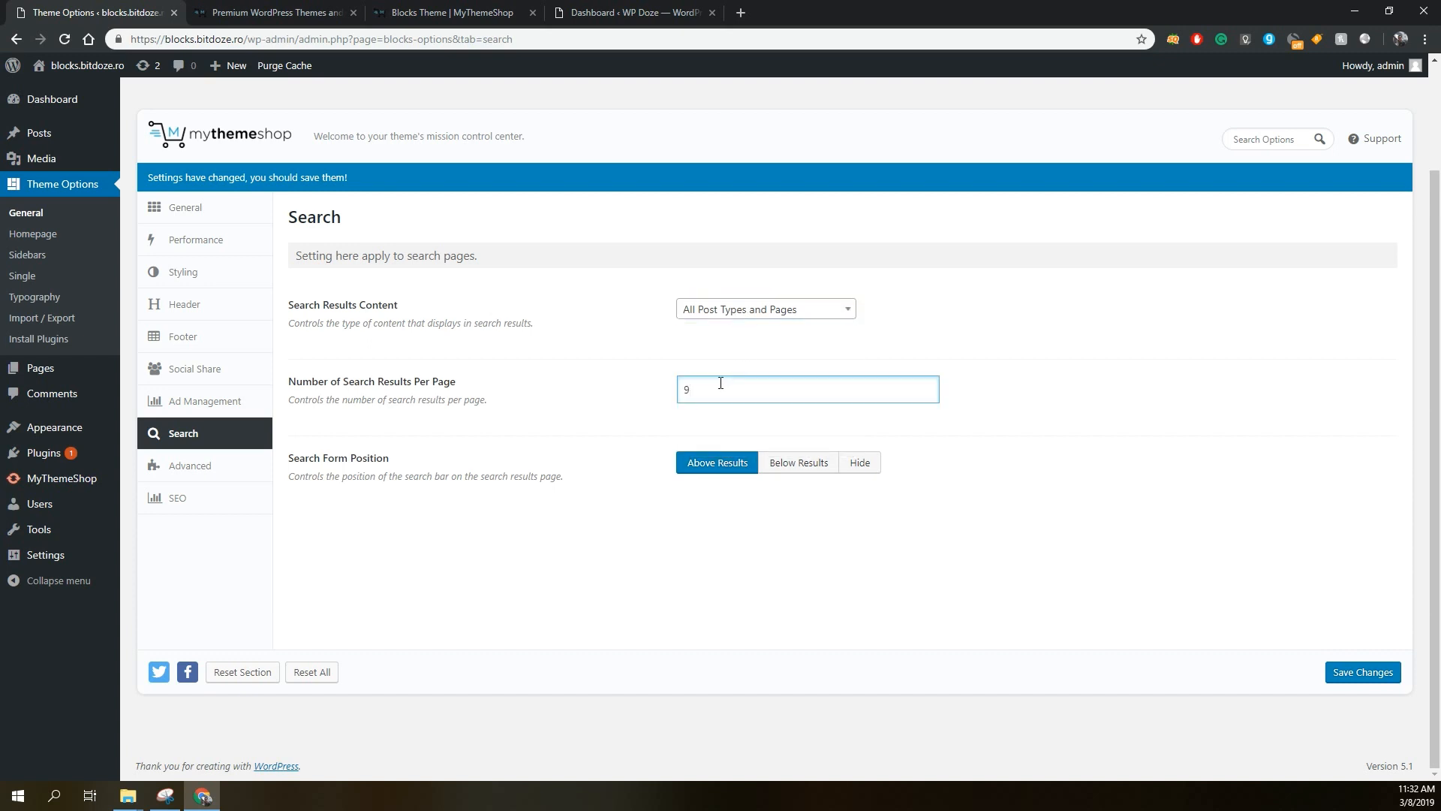
Review the Advanced options for Code Fields, Custom CSS and Theme Features, and the SEO section.
{"action": "left_click", "coordinate": [235, 477]}
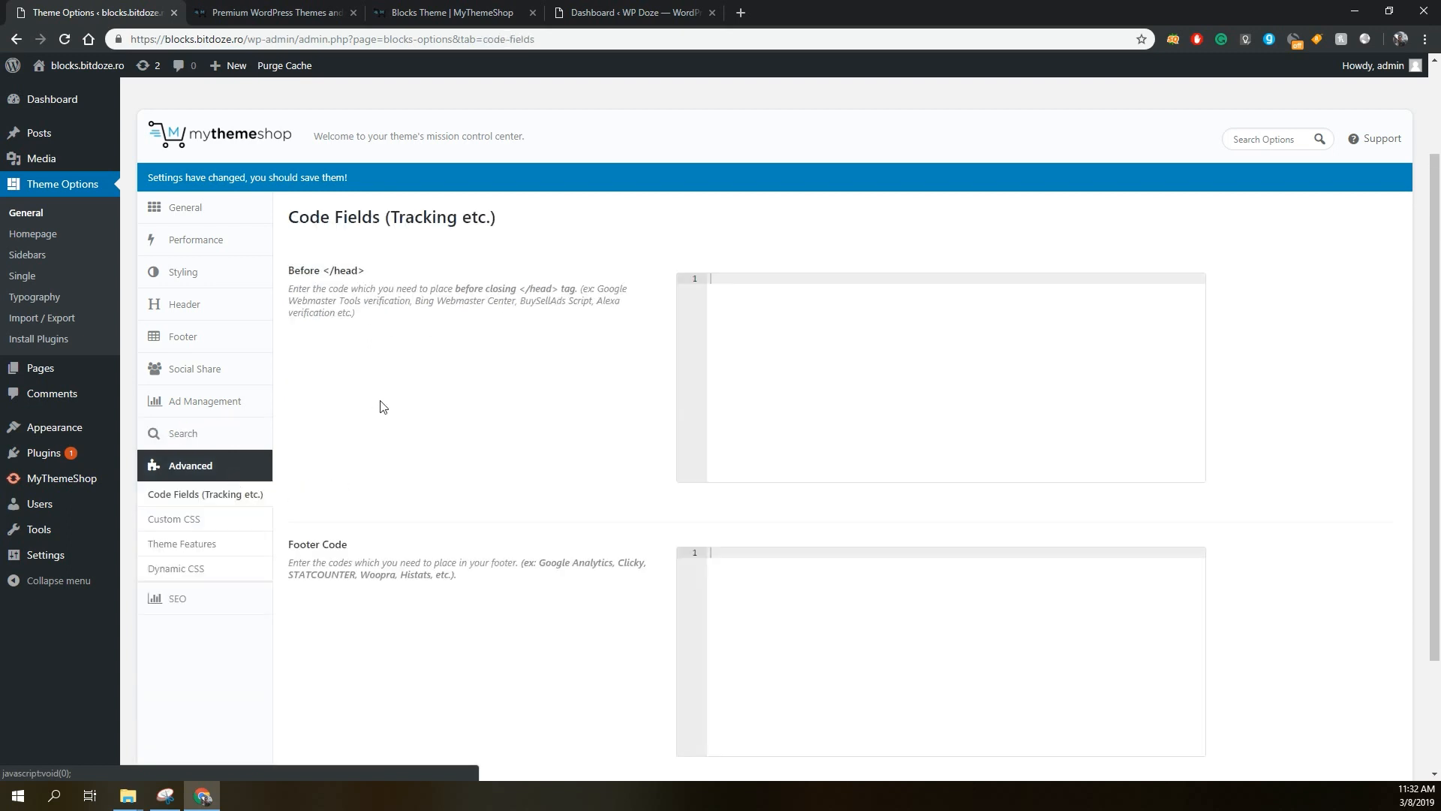
{"action": "scroll", "coordinate": [387, 406], "scroll_direction": "down", "scroll_amount": 2}
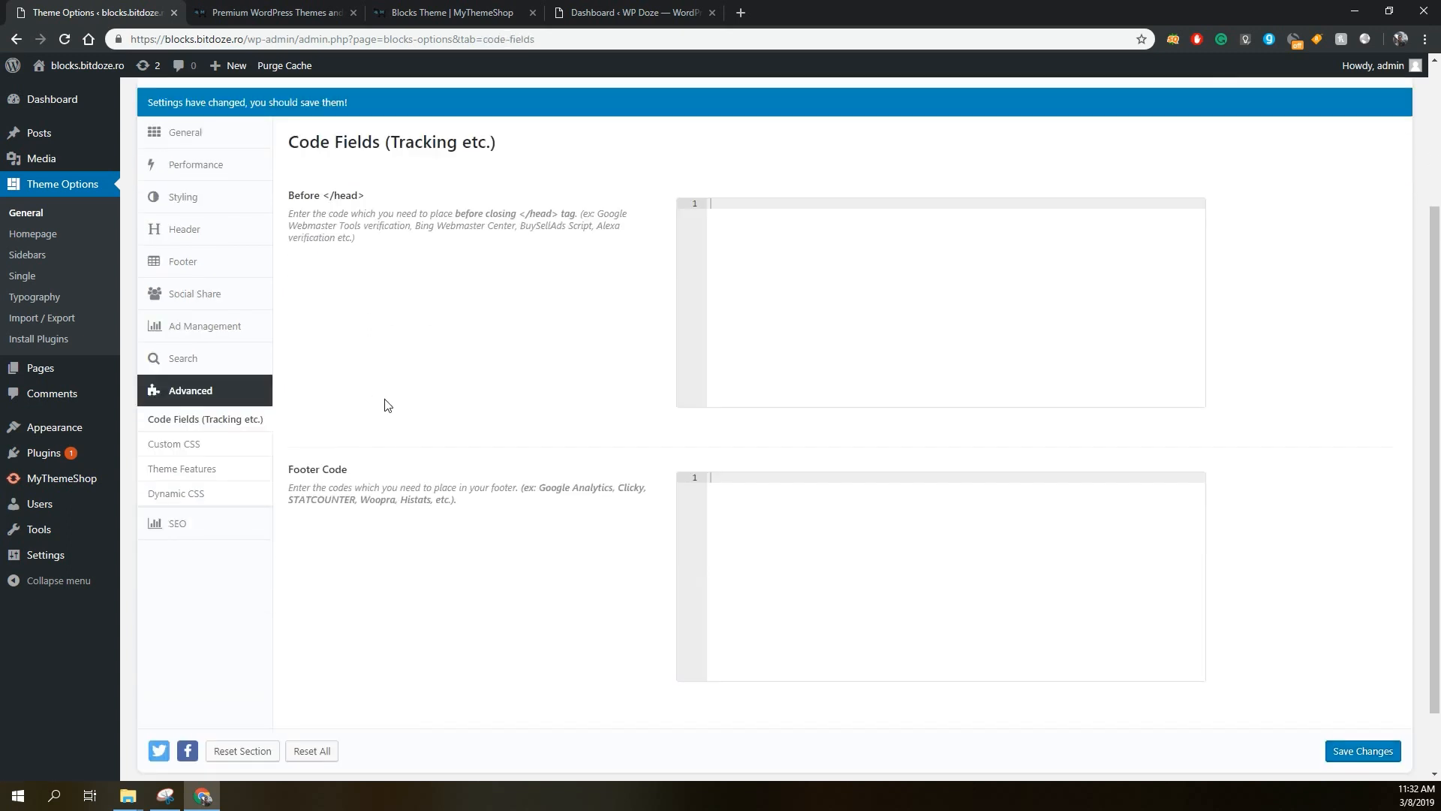
{"action": "scroll", "coordinate": [387, 405], "scroll_direction": "down", "scroll_amount": 2}
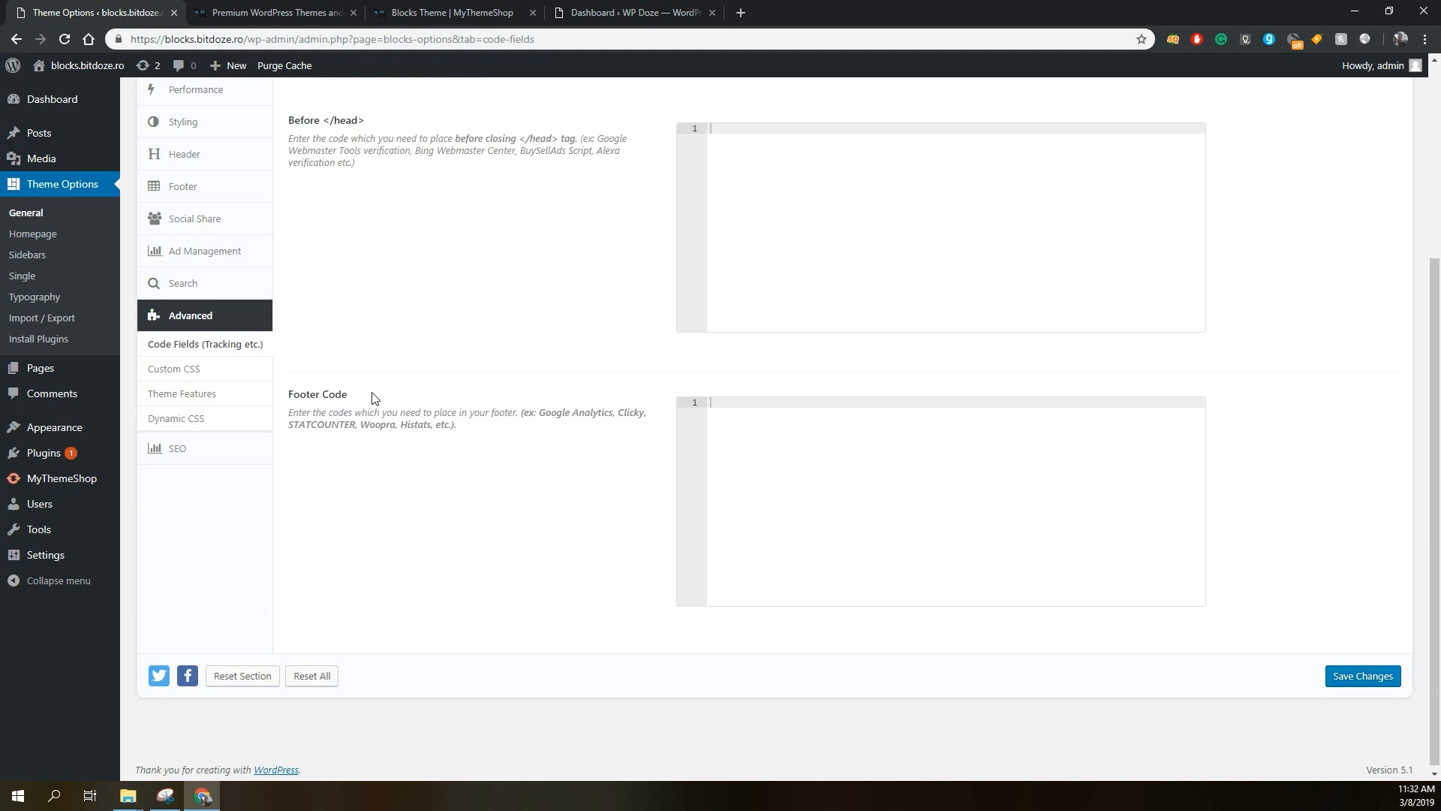
{"action": "left_click", "coordinate": [232, 371]}
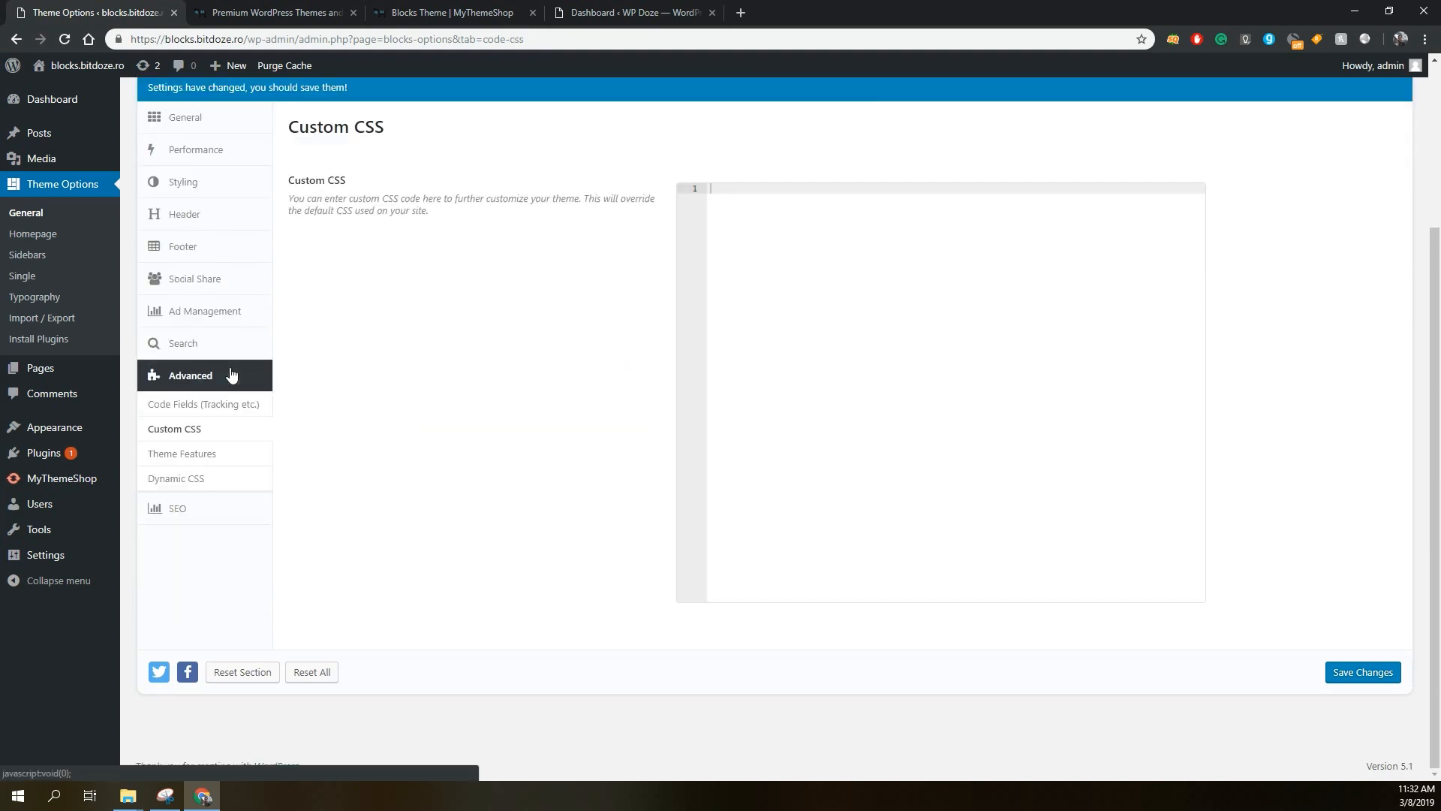
{"action": "left_click", "coordinate": [218, 451]}
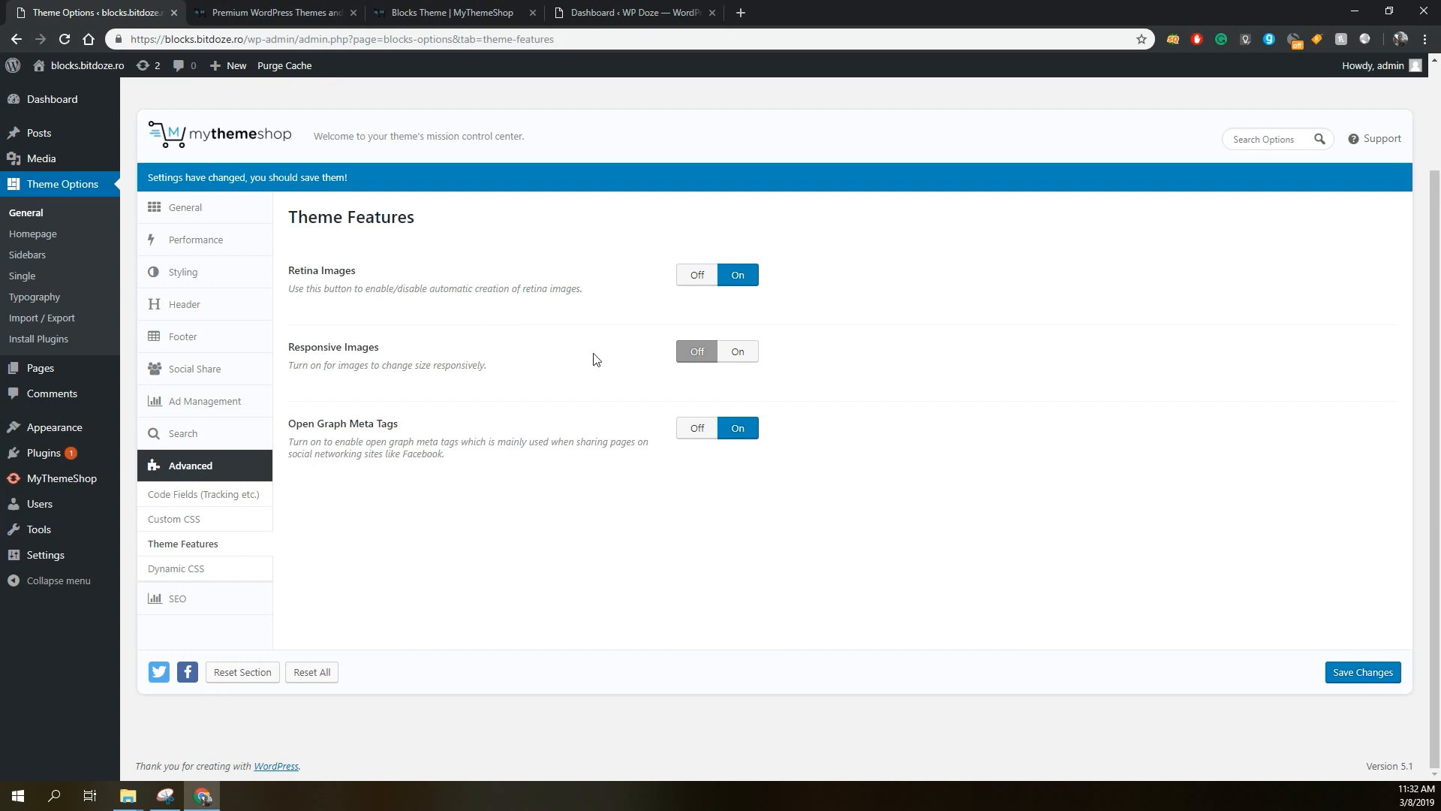
{"action": "left_click", "coordinate": [222, 604]}
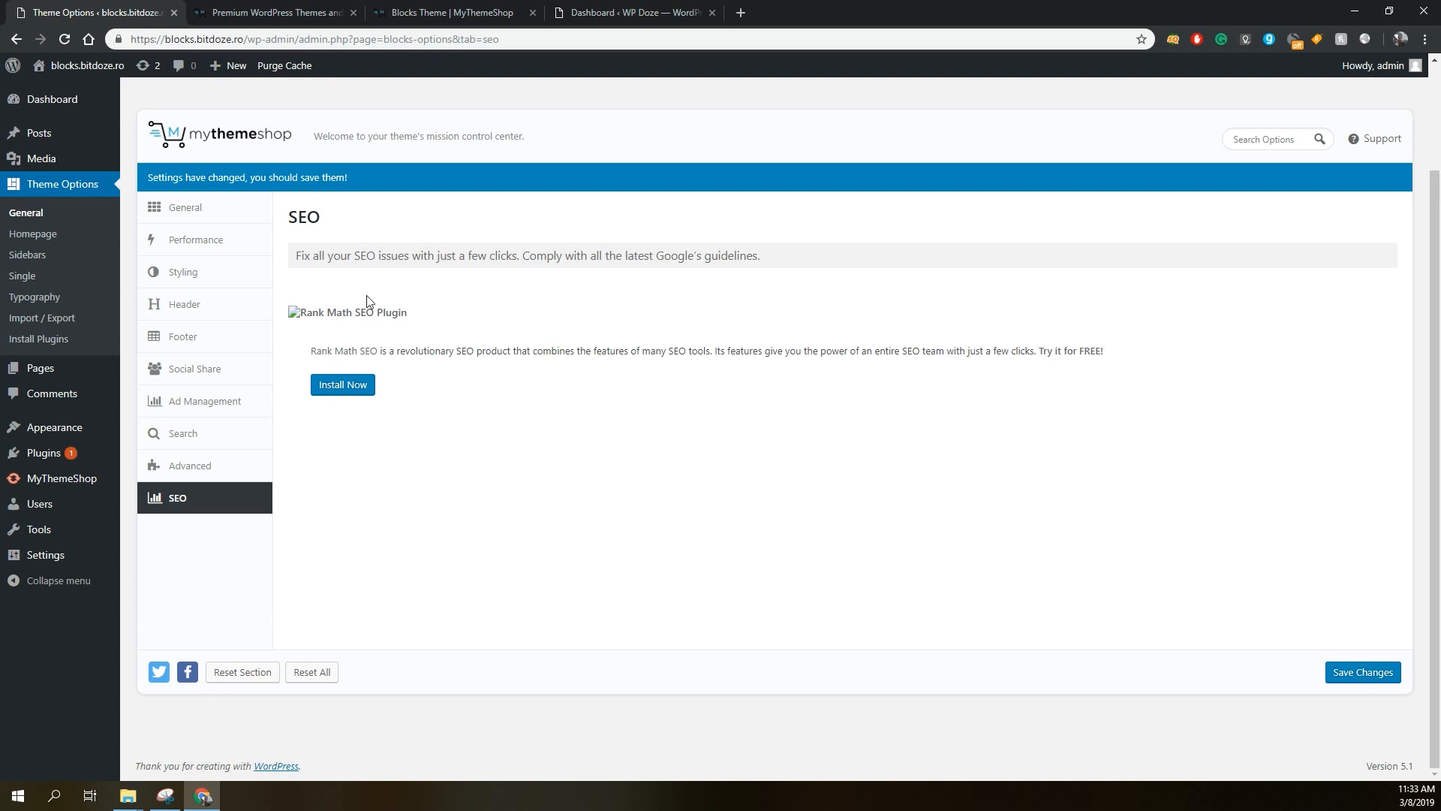
Go to the Homepage theme options without saving the pending changes, and open the live site in a new tab.
{"action": "left_click", "coordinate": [39, 241]}
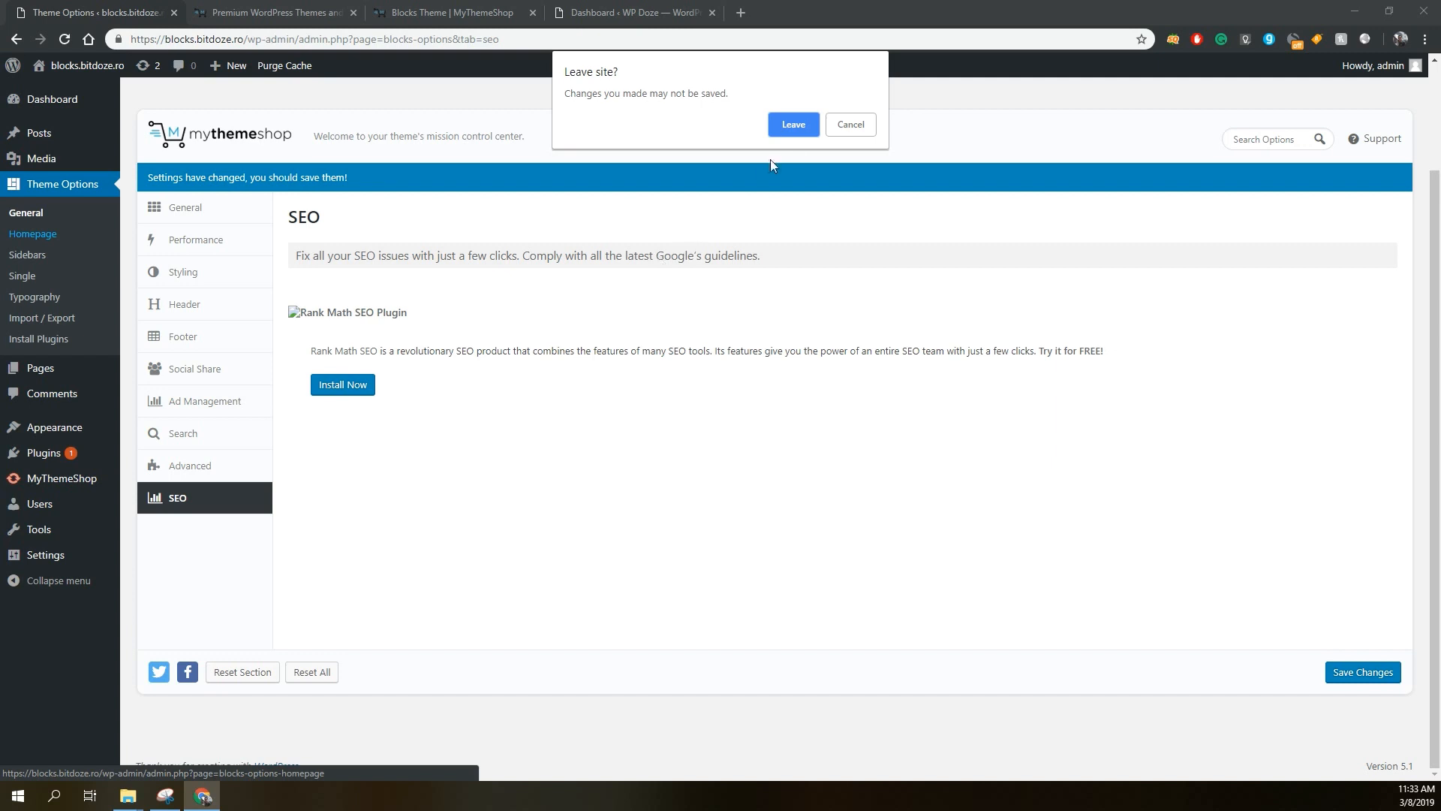
{"action": "left_click", "coordinate": [793, 125]}
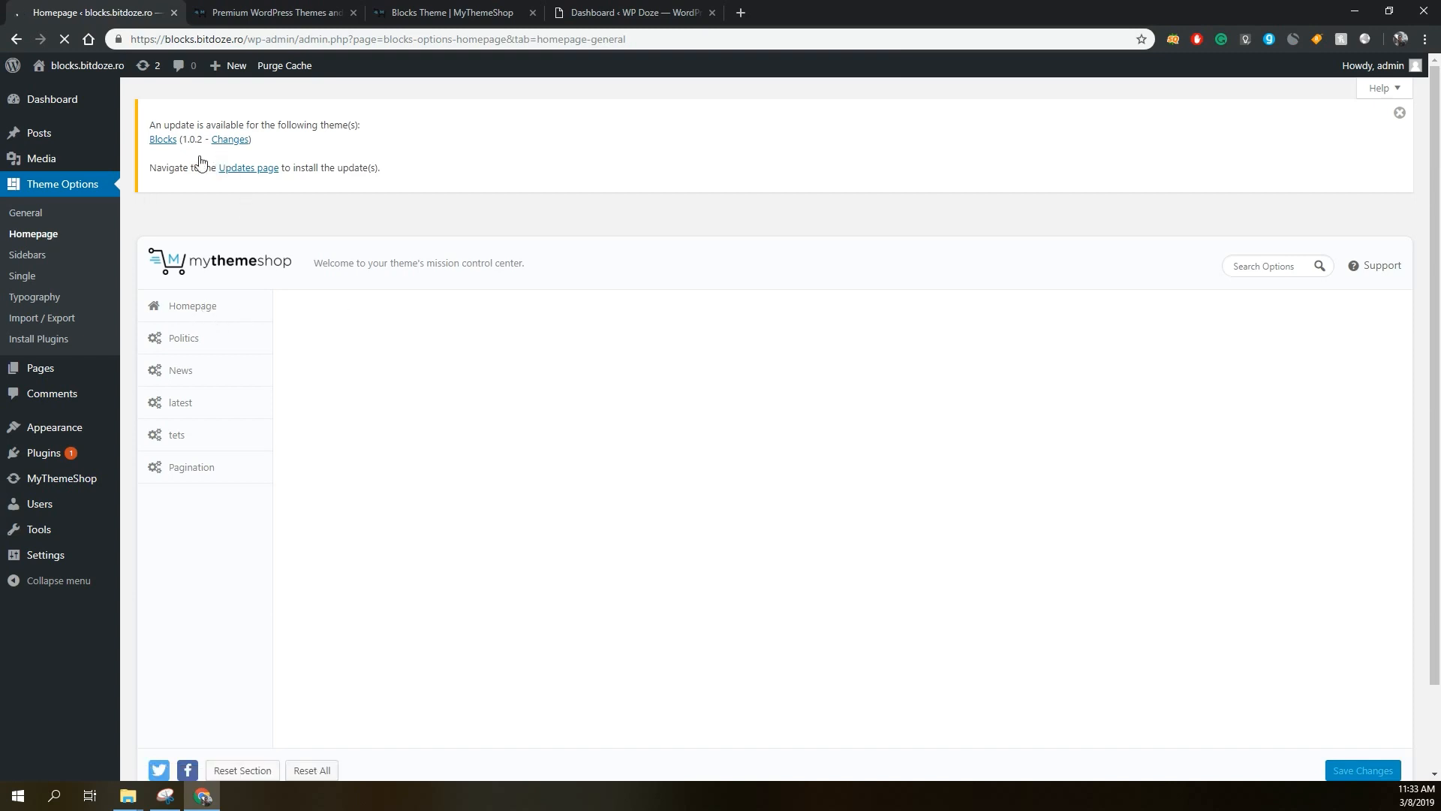
{"action": "right_click", "coordinate": [85, 69]}
{"action": "left_click", "coordinate": [451, 111]}
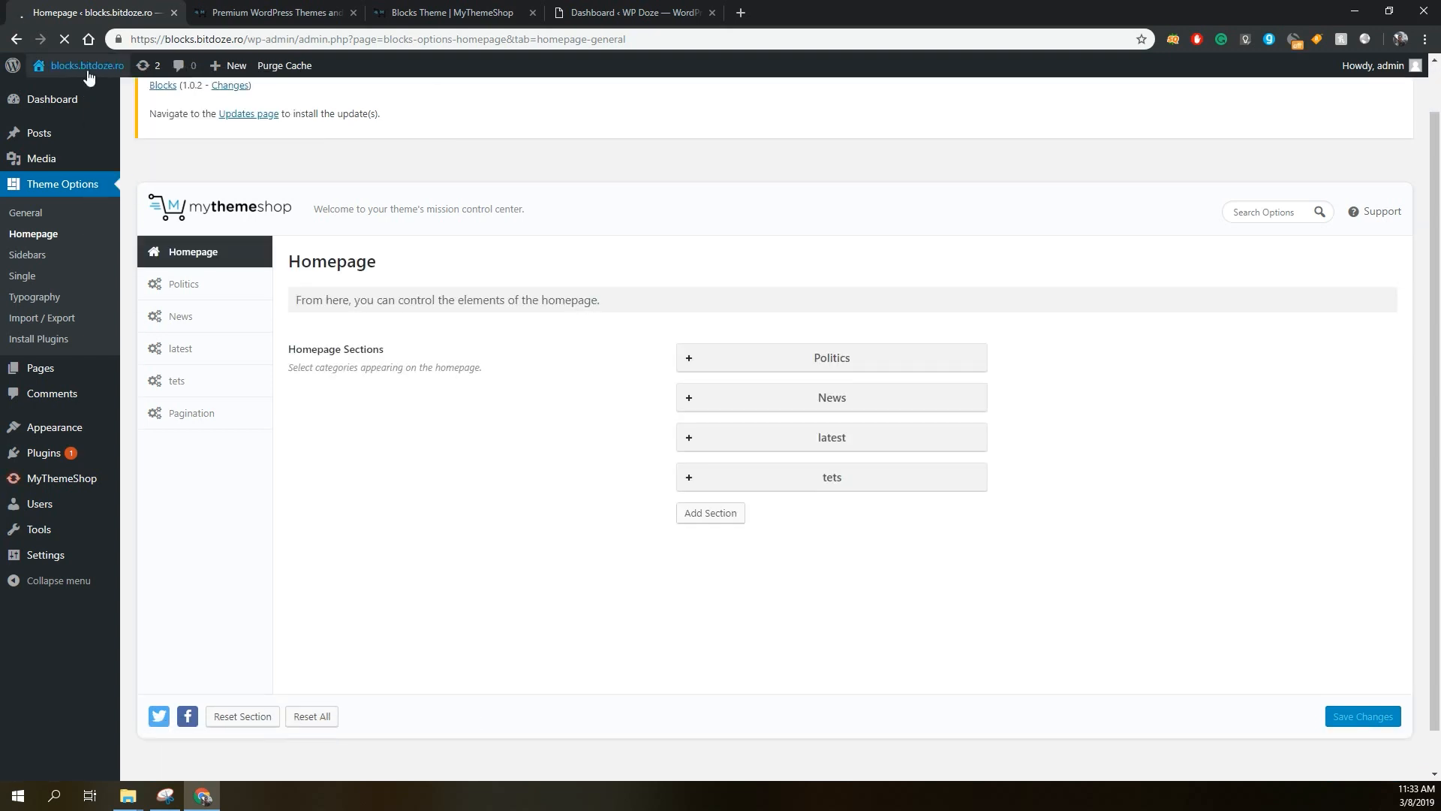
{"action": "mouse_move", "coordinate": [87, 71]}
{"action": "right_click", "coordinate": [55, 92]}
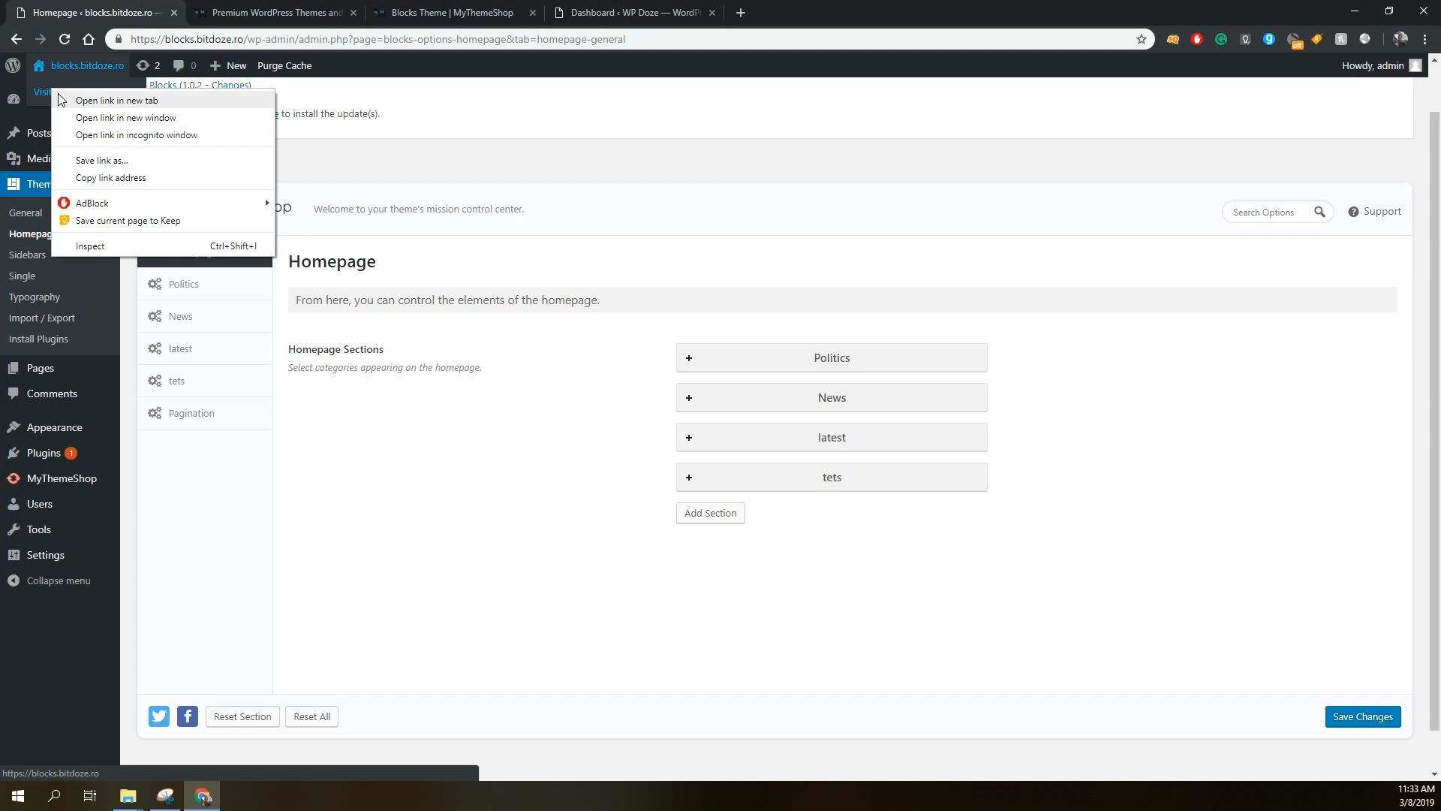
{"action": "left_click", "coordinate": [58, 95]}
{"action": "left_click", "coordinate": [259, 14]}
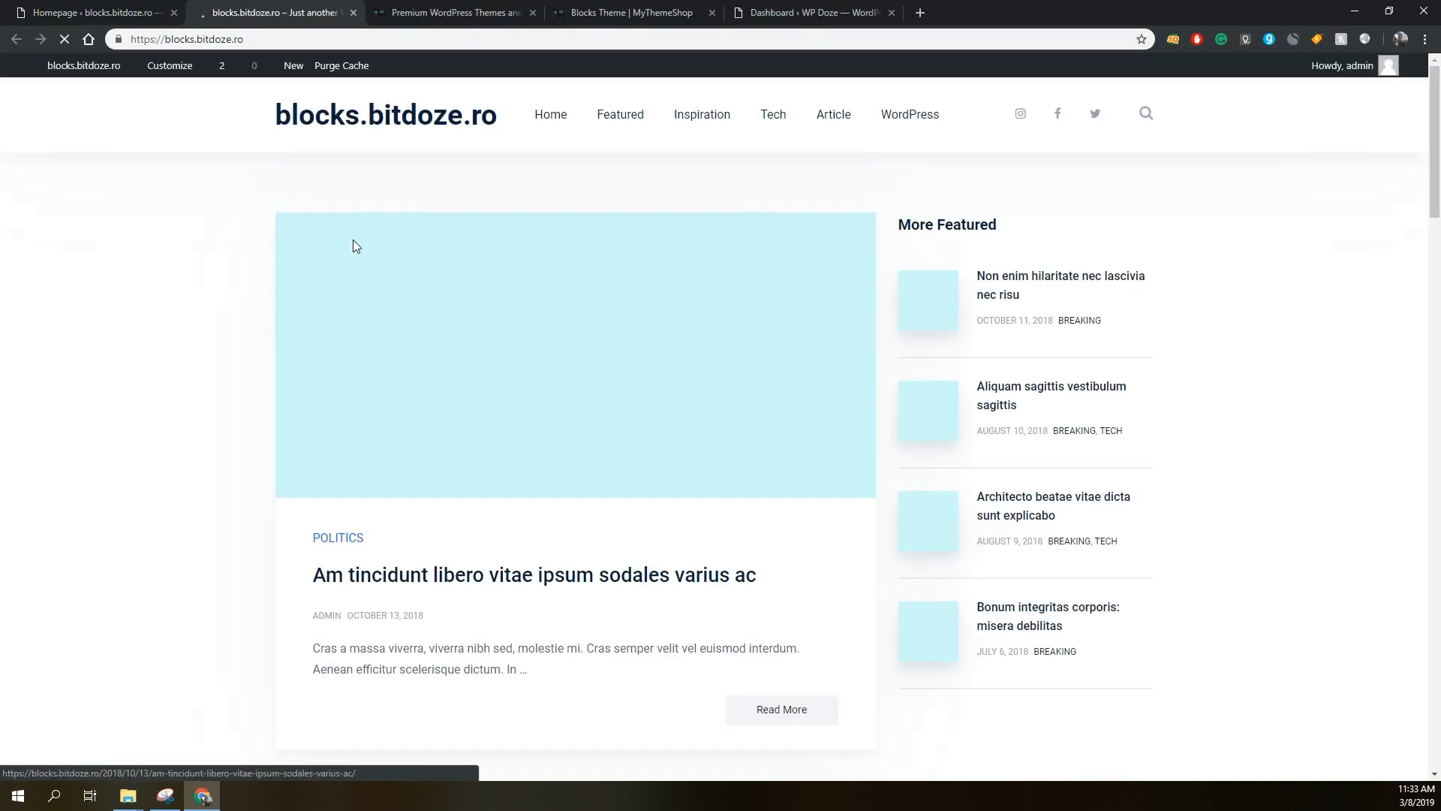
Examine the live homepage from the featured post through the Article and Latest blocks to the pagination, Subscribe area and footer.
{"action": "scroll", "coordinate": [841, 284], "scroll_direction": "down", "scroll_amount": 3}
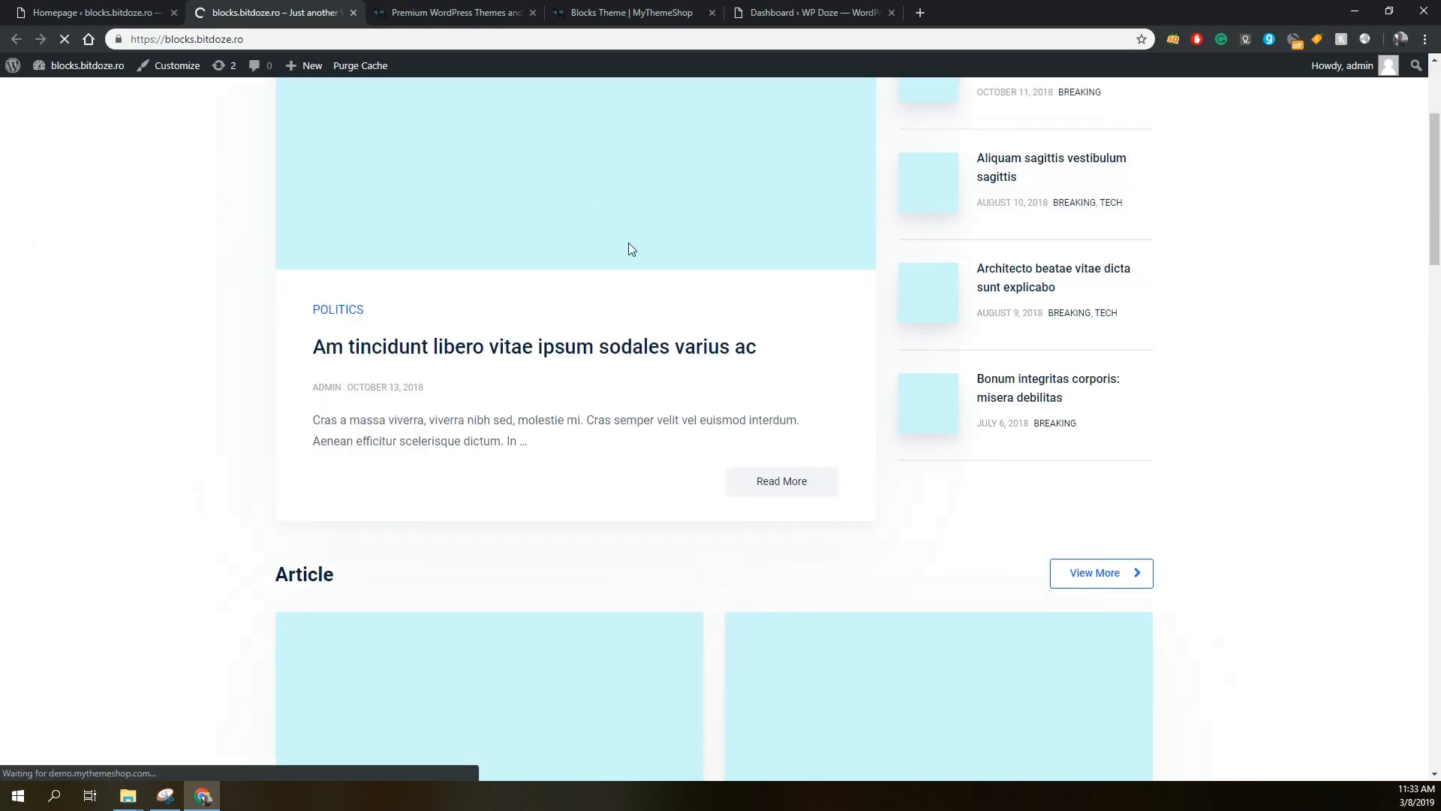
{"action": "scroll", "coordinate": [628, 247], "scroll_direction": "up", "scroll_amount": 3}
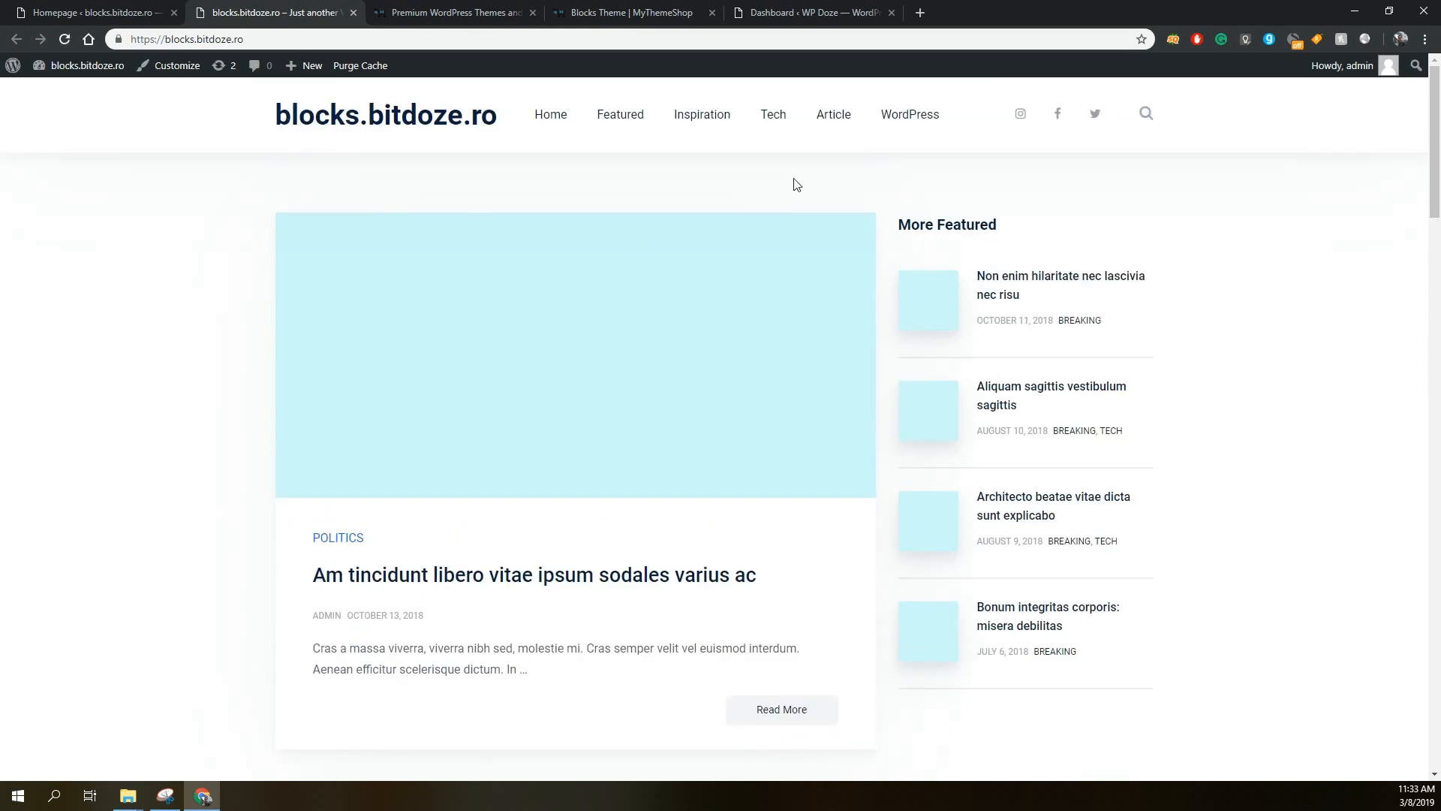
{"action": "scroll", "coordinate": [859, 225], "scroll_direction": "down", "scroll_amount": 8}
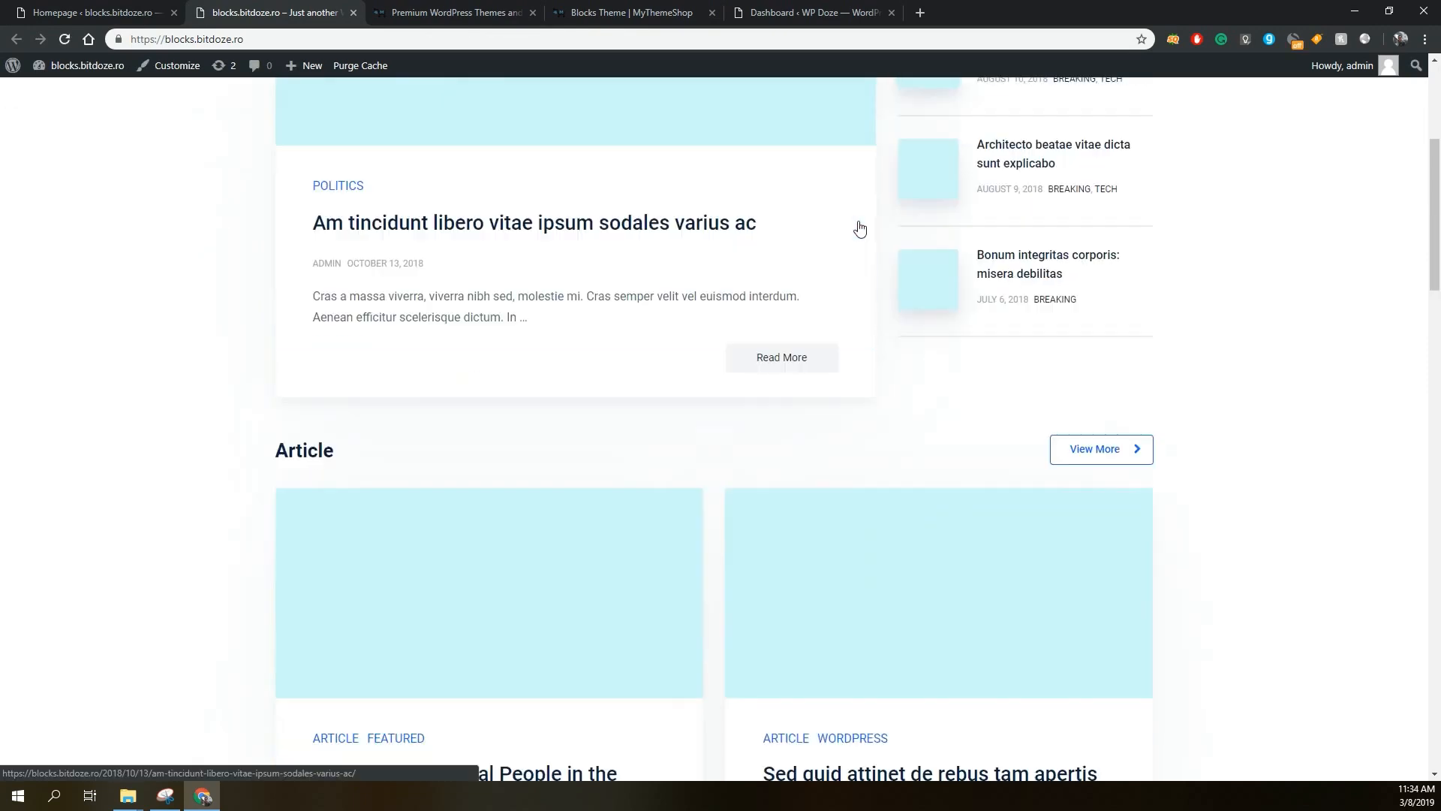
{"action": "scroll", "coordinate": [861, 226], "scroll_direction": "down", "scroll_amount": 13}
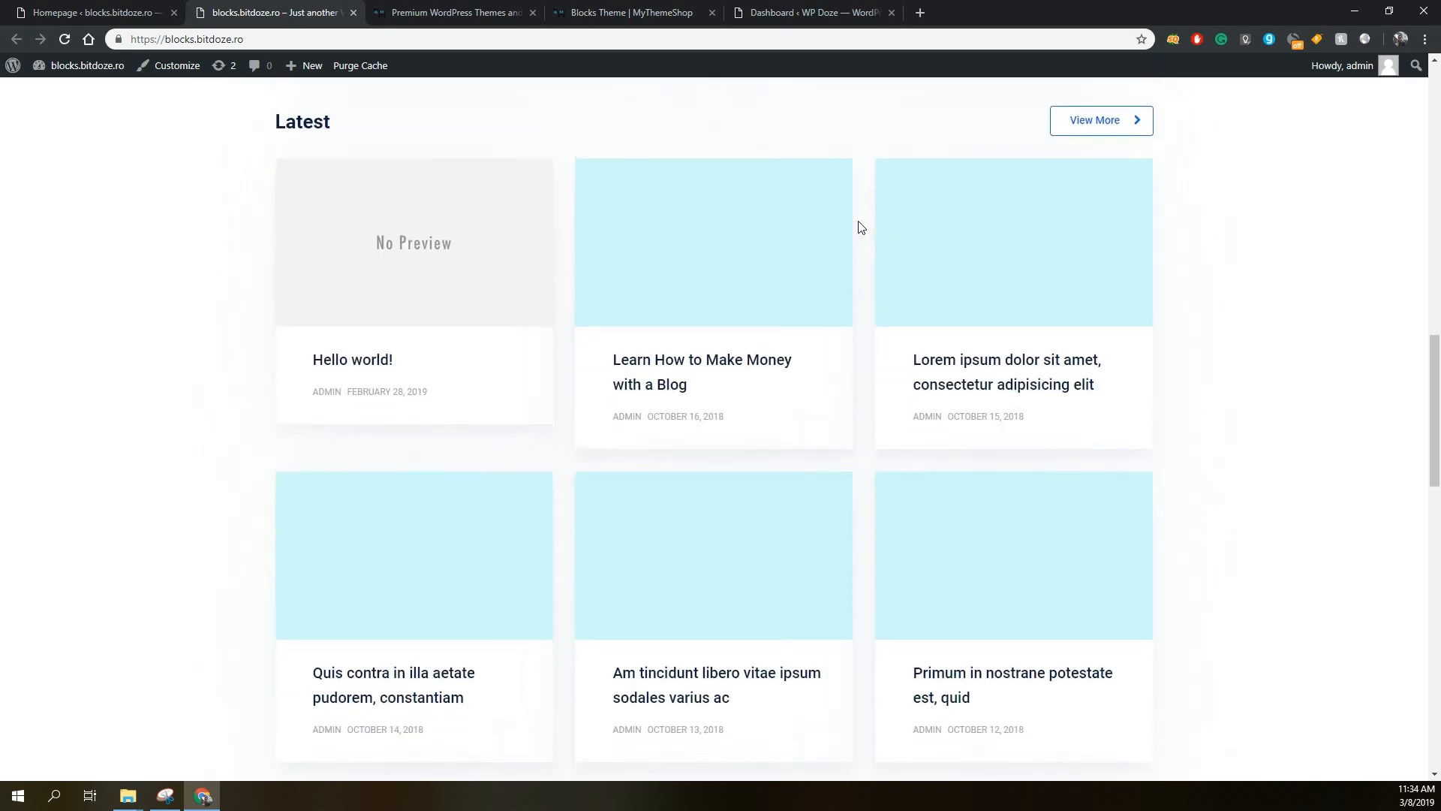
{"action": "scroll", "coordinate": [861, 227], "scroll_direction": "down", "scroll_amount": 10}
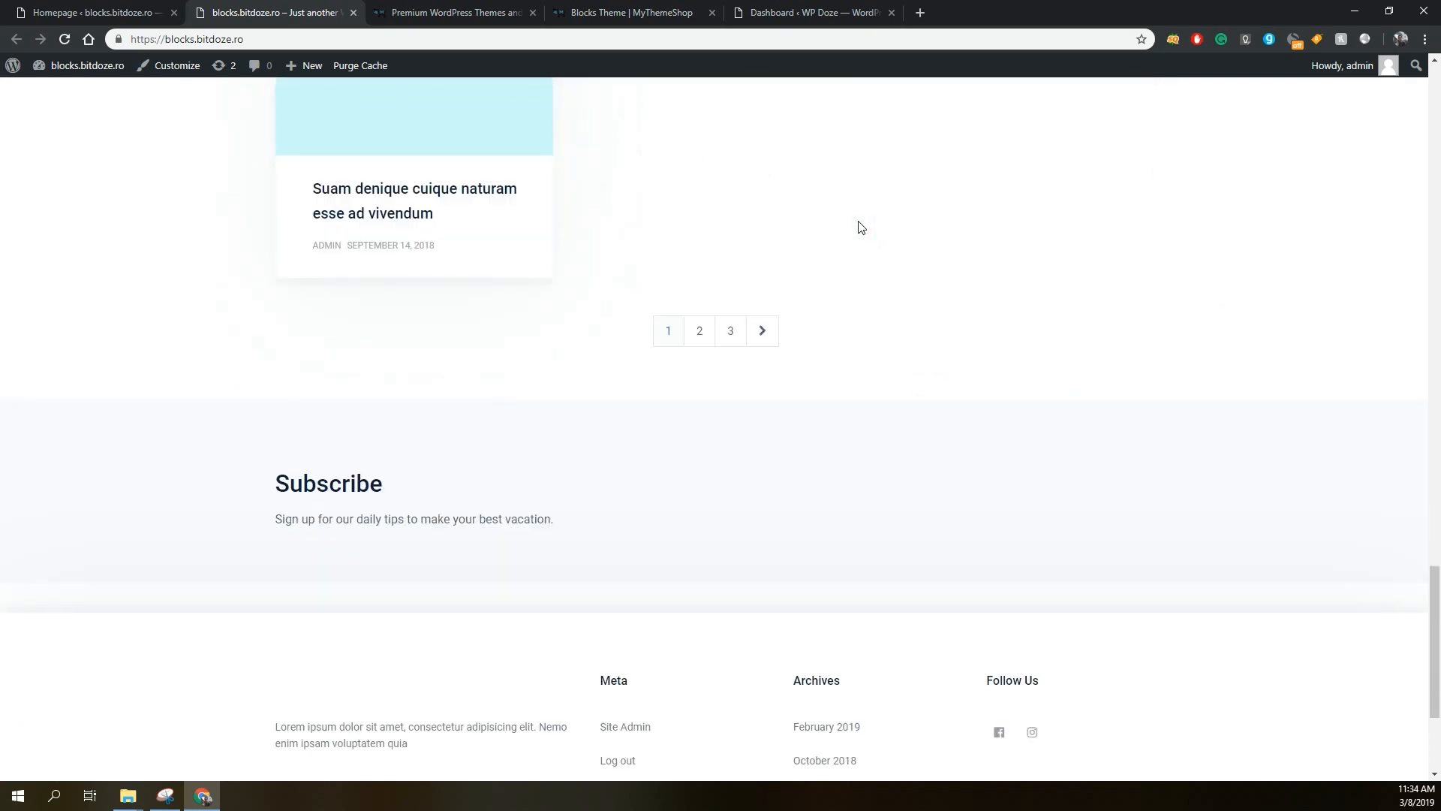
{"action": "scroll", "coordinate": [861, 227], "scroll_direction": "down", "scroll_amount": 3}
{"action": "scroll", "coordinate": [860, 226], "scroll_direction": "up", "scroll_amount": 4}
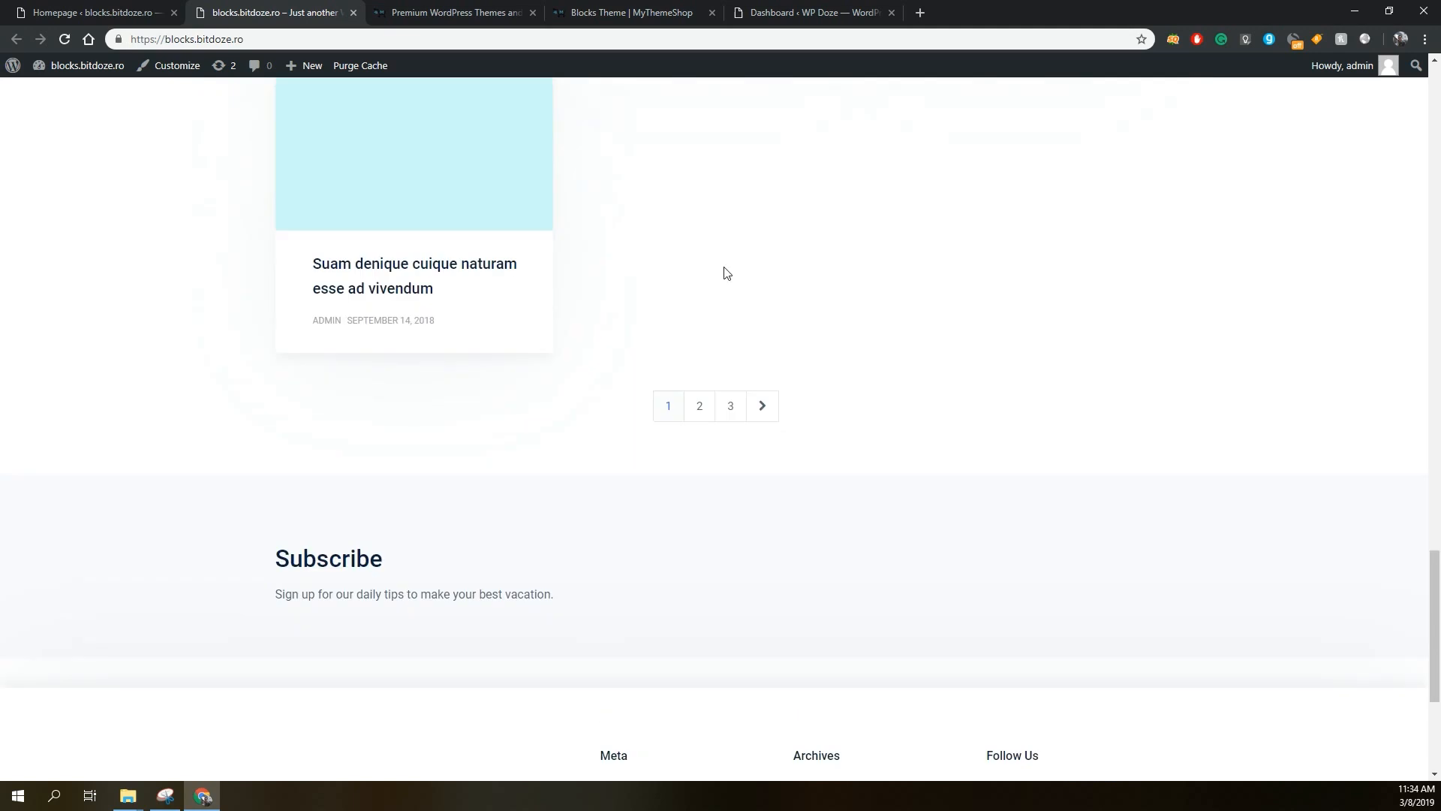
{"action": "scroll", "coordinate": [781, 439], "scroll_direction": "down", "scroll_amount": 2}
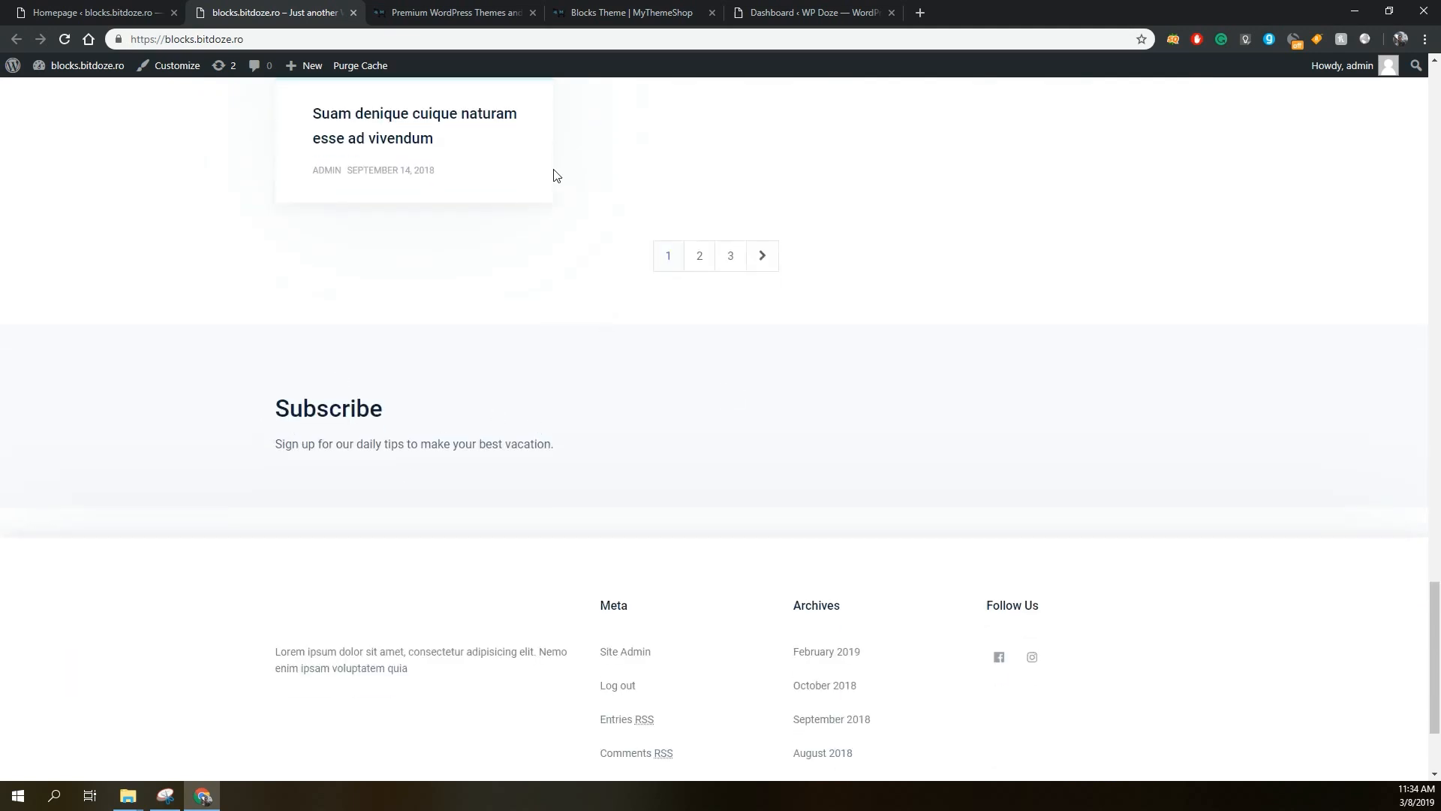
Return to the Homepage options and review the Politics section's title, thumbnail layout, category, number of posts and excerpt length.
{"action": "left_click", "coordinate": [128, 13]}
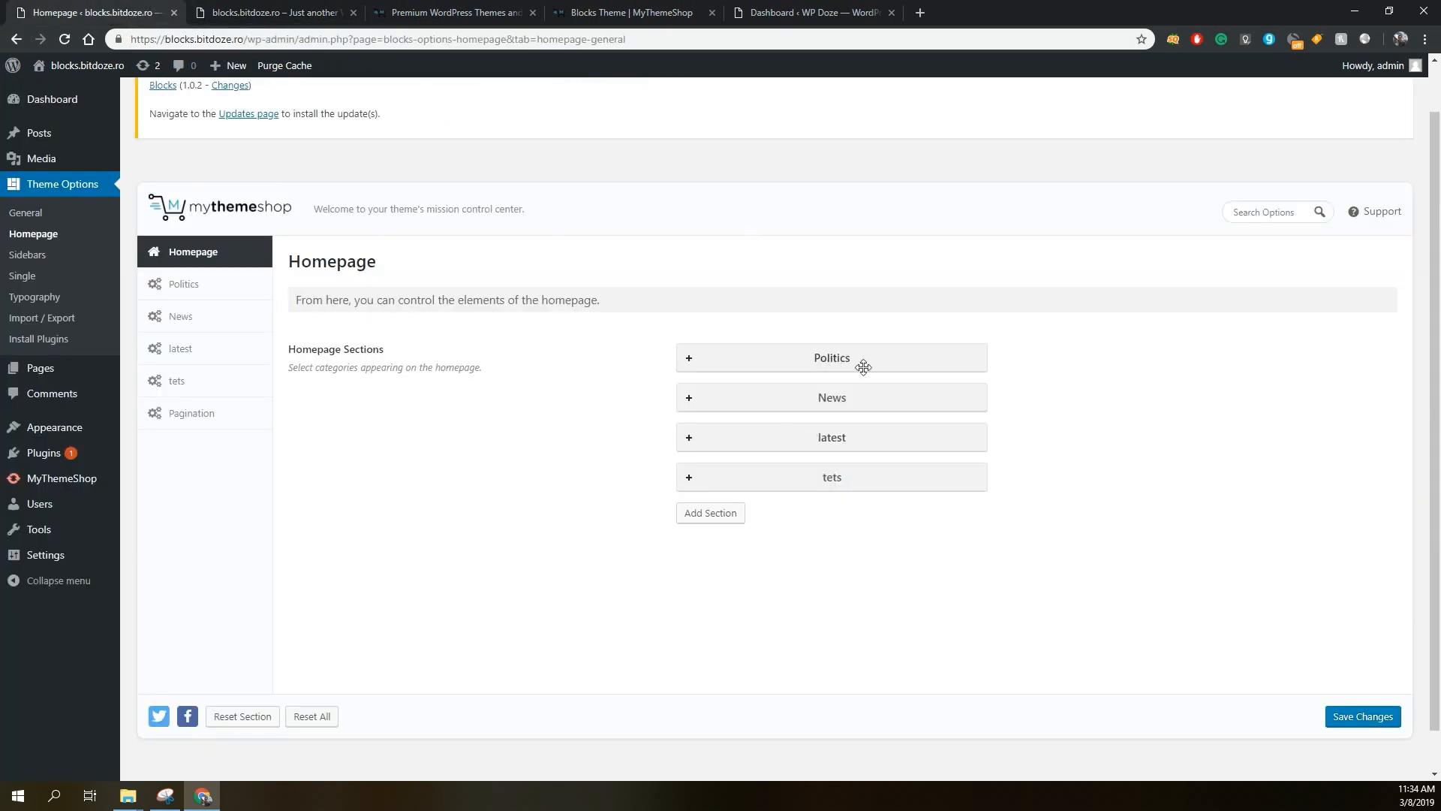
{"action": "left_click", "coordinate": [692, 359]}
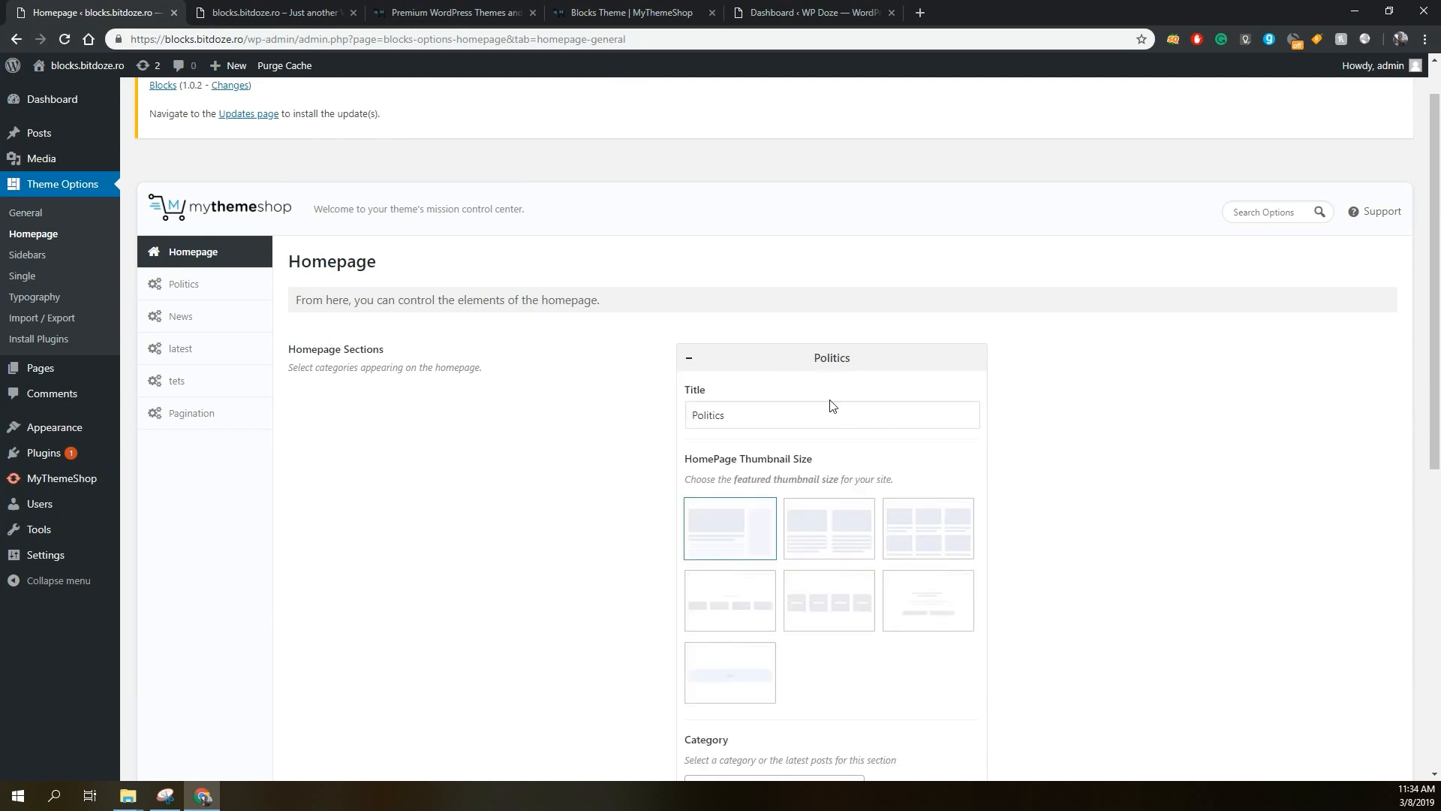
{"action": "scroll", "coordinate": [831, 406], "scroll_direction": "down", "scroll_amount": 1}
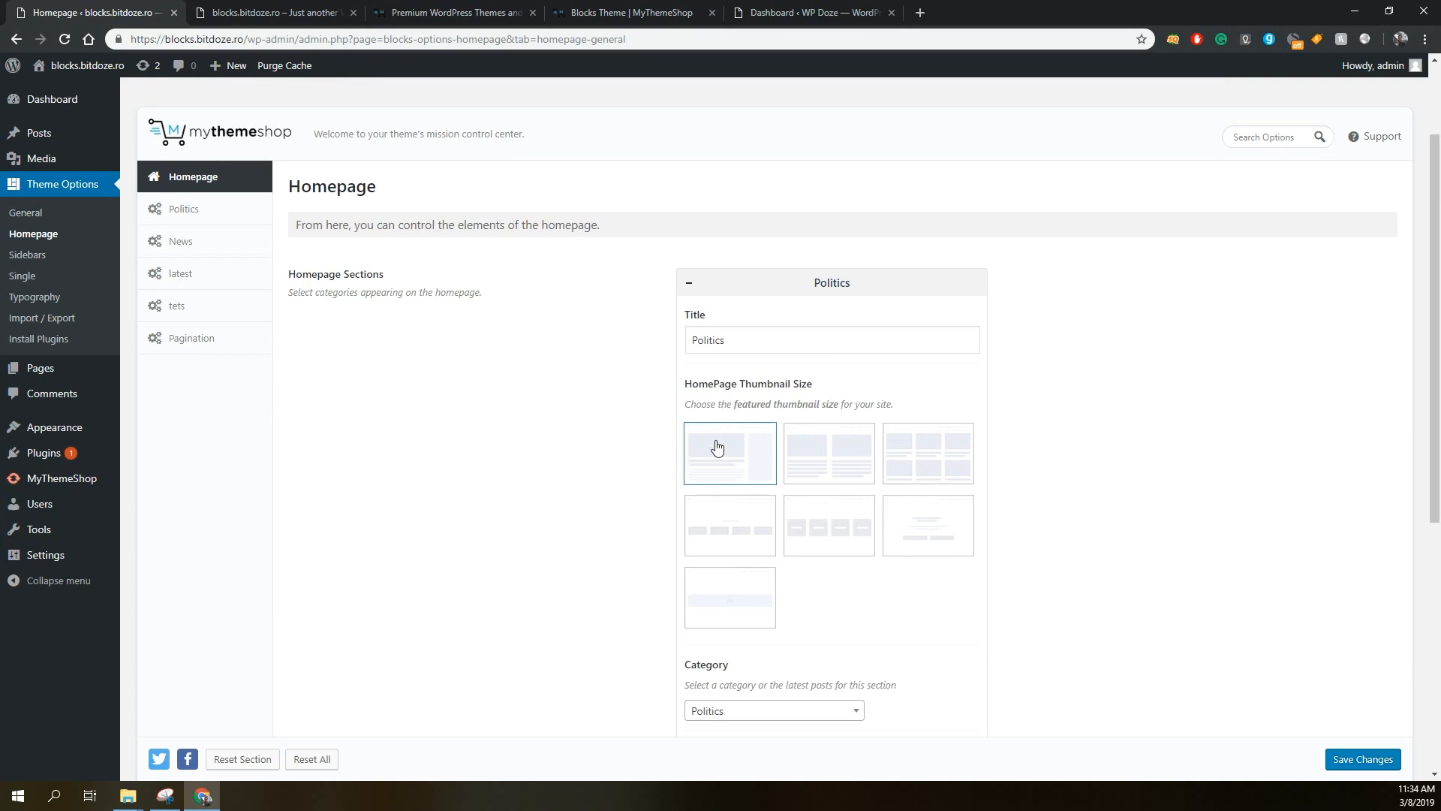
{"action": "scroll", "coordinate": [717, 446], "scroll_direction": "down", "scroll_amount": 6}
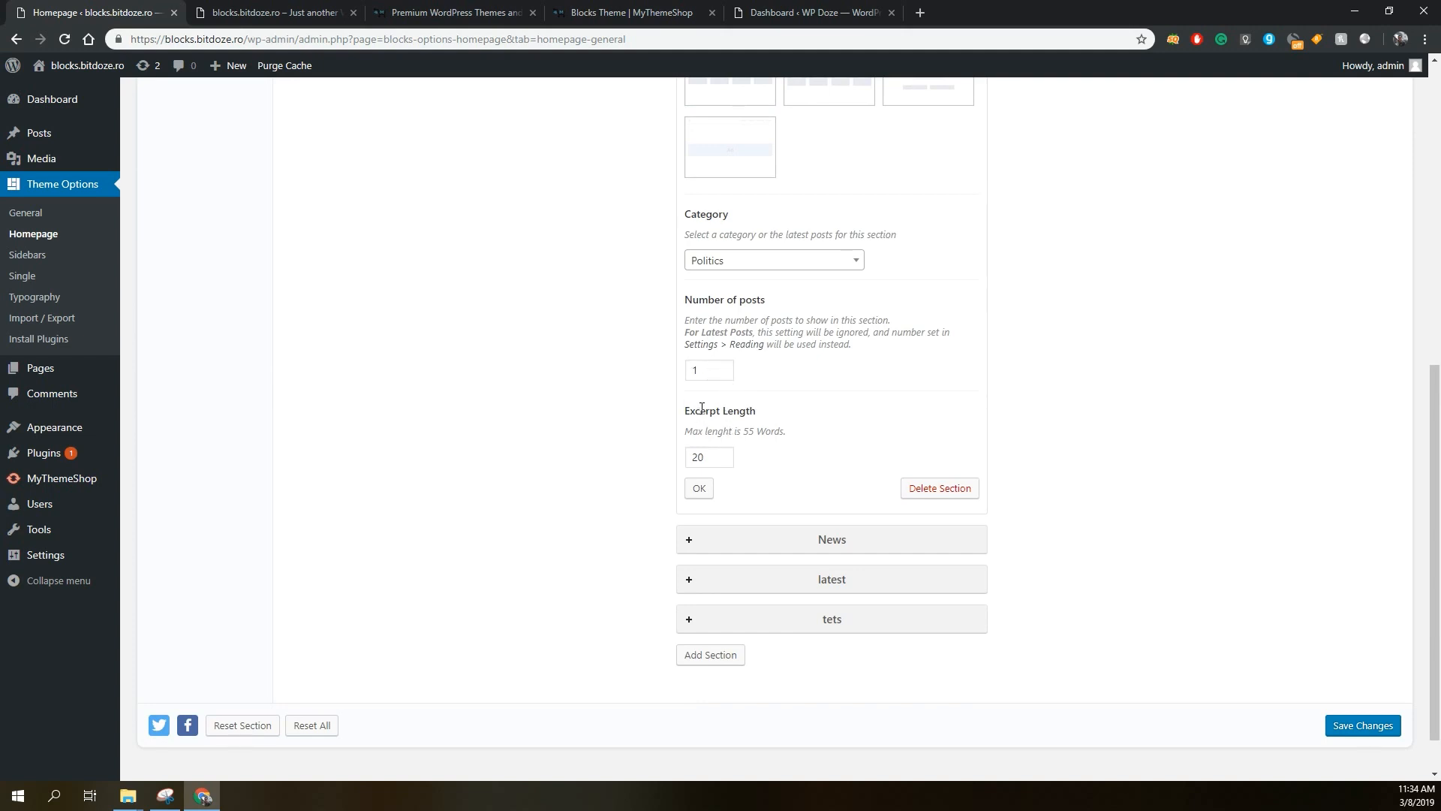
{"action": "scroll", "coordinate": [796, 409], "scroll_direction": "down", "scroll_amount": 1}
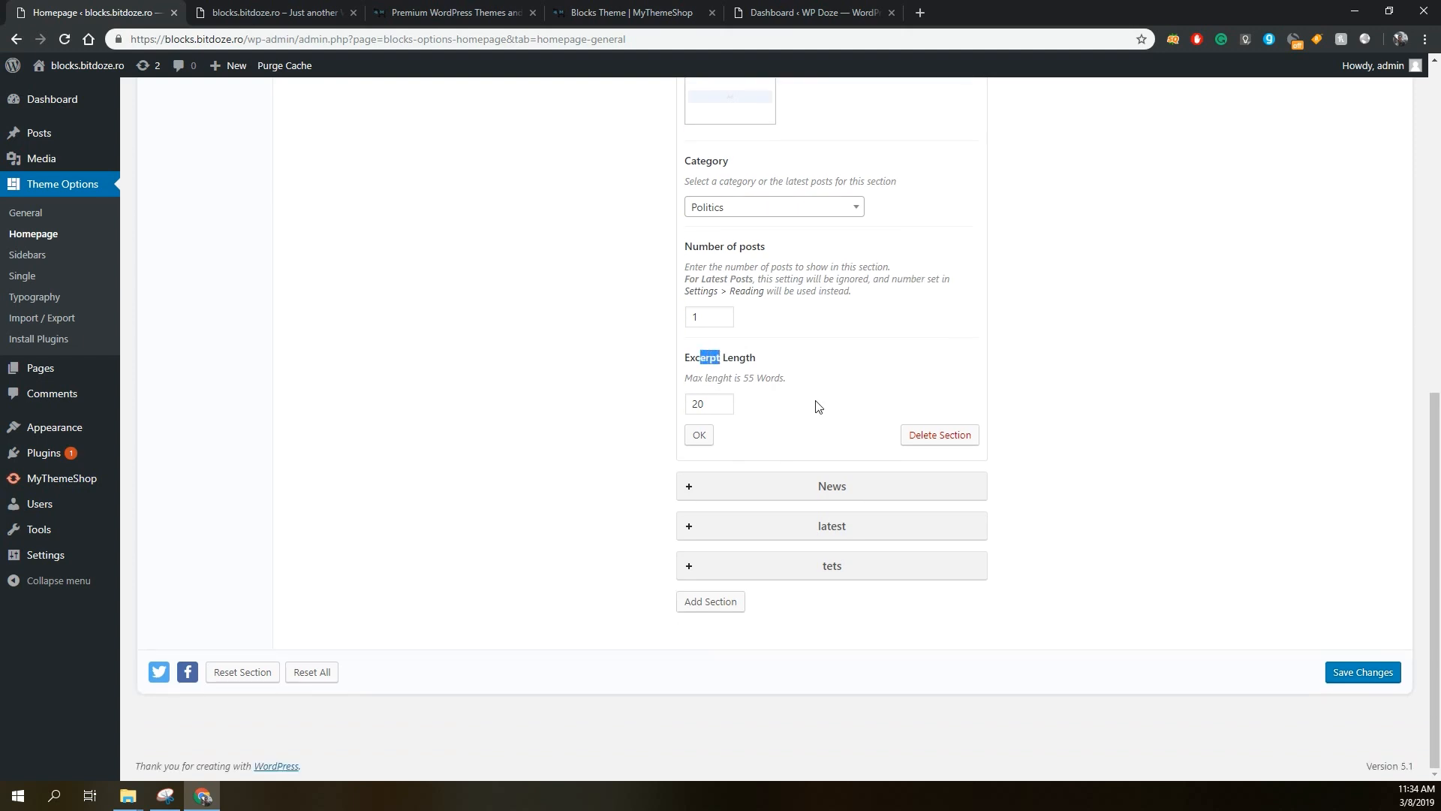
Expand the News homepage section and compare its two-column layout with the Article block on the live site.
{"action": "left_click", "coordinate": [689, 485]}
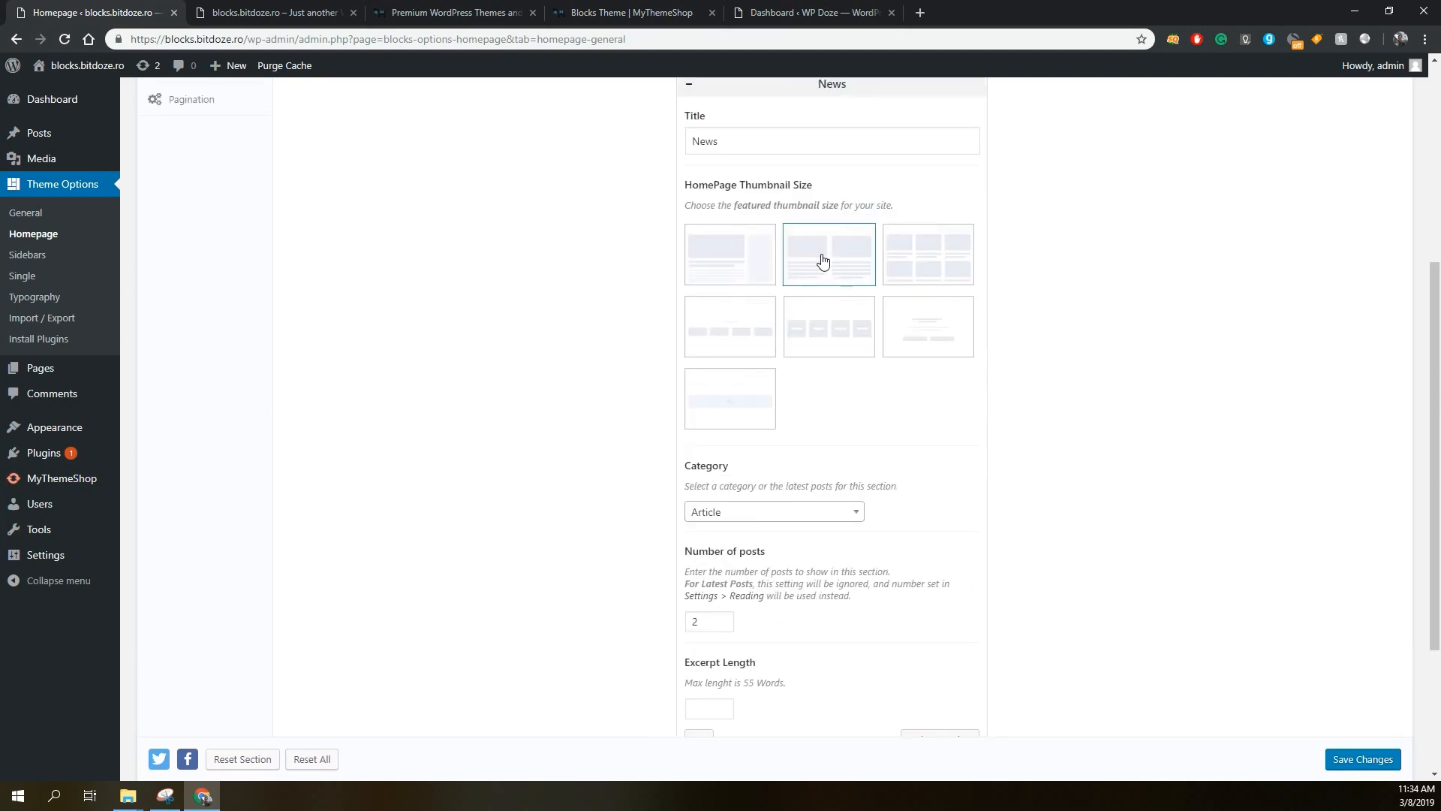
{"action": "left_click", "coordinate": [298, 11]}
{"action": "scroll", "coordinate": [534, 220], "scroll_direction": "up", "scroll_amount": 12}
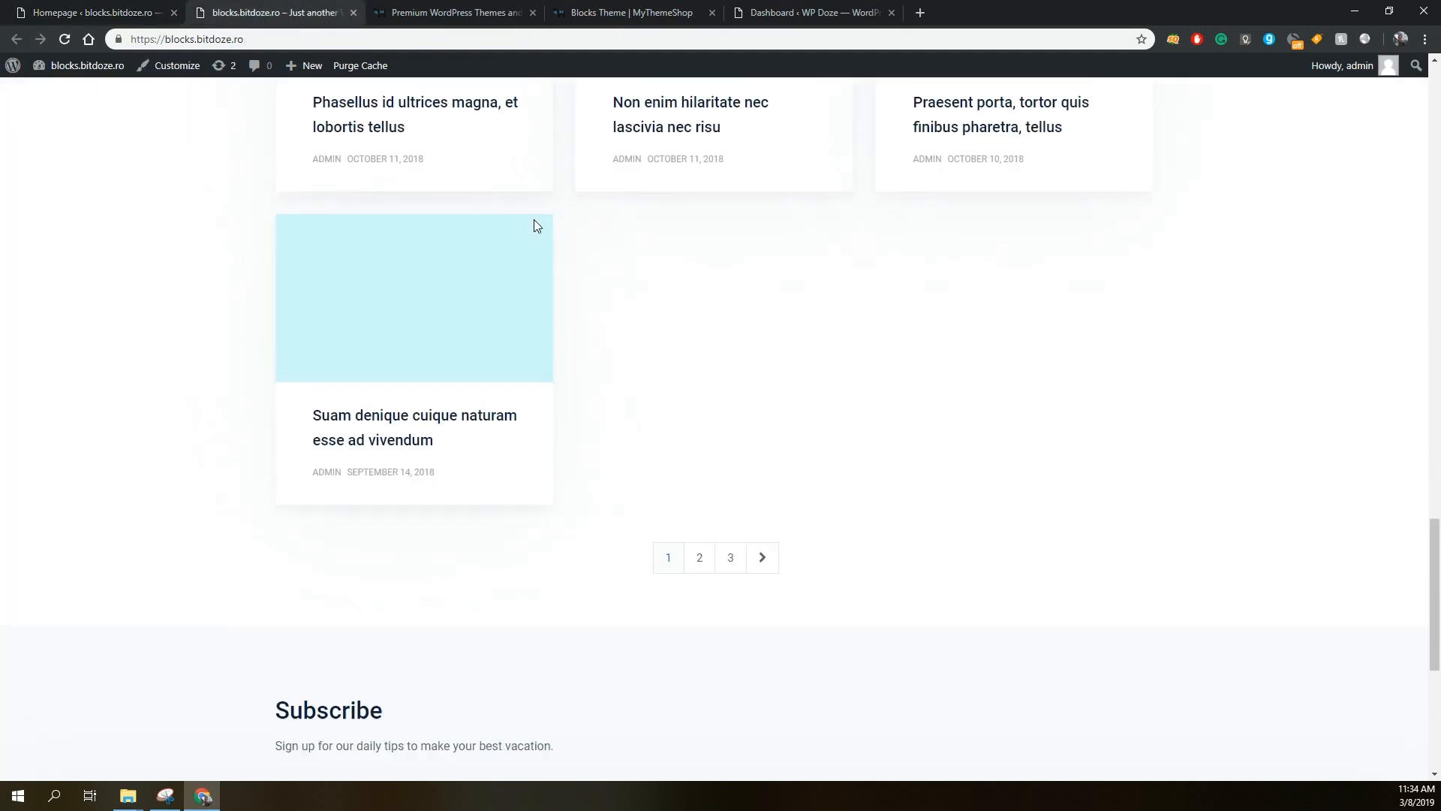
{"action": "scroll", "coordinate": [535, 227], "scroll_direction": "up", "scroll_amount": 2}
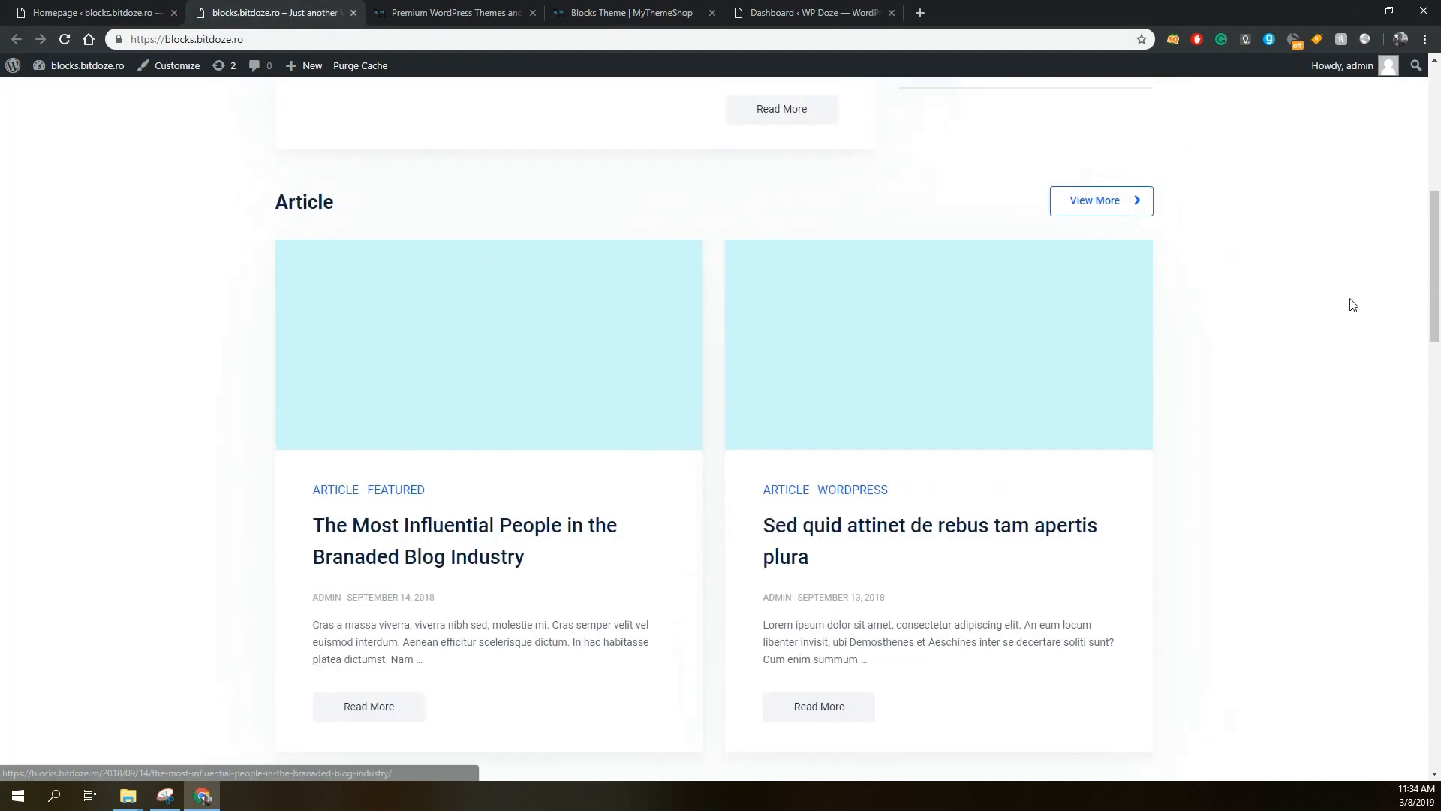
{"action": "scroll", "coordinate": [499, 219], "scroll_direction": "up", "scroll_amount": 2}
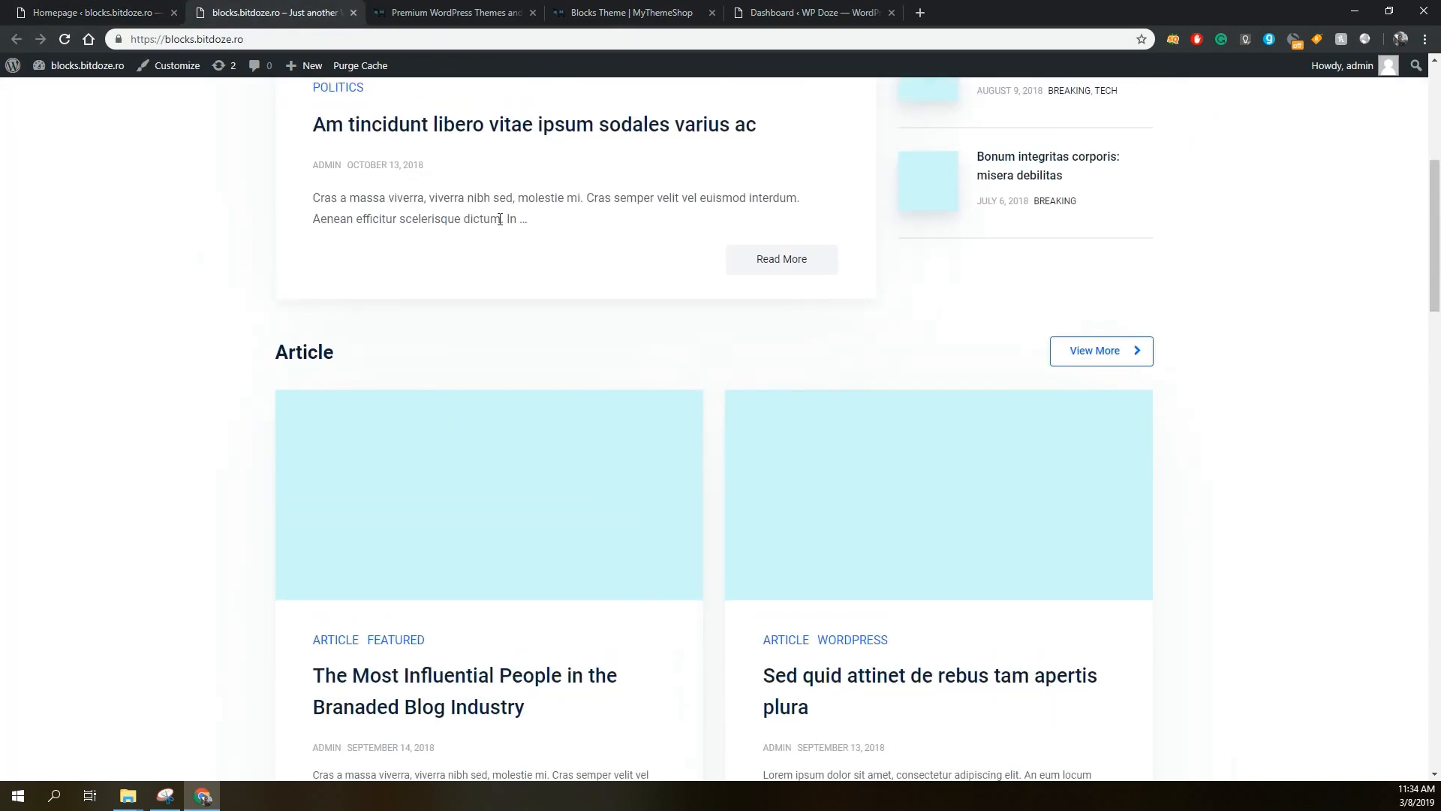
Return to the theme options and review the News section's category, number of posts and excerpt length settings.
{"action": "left_click", "coordinate": [96, 12]}
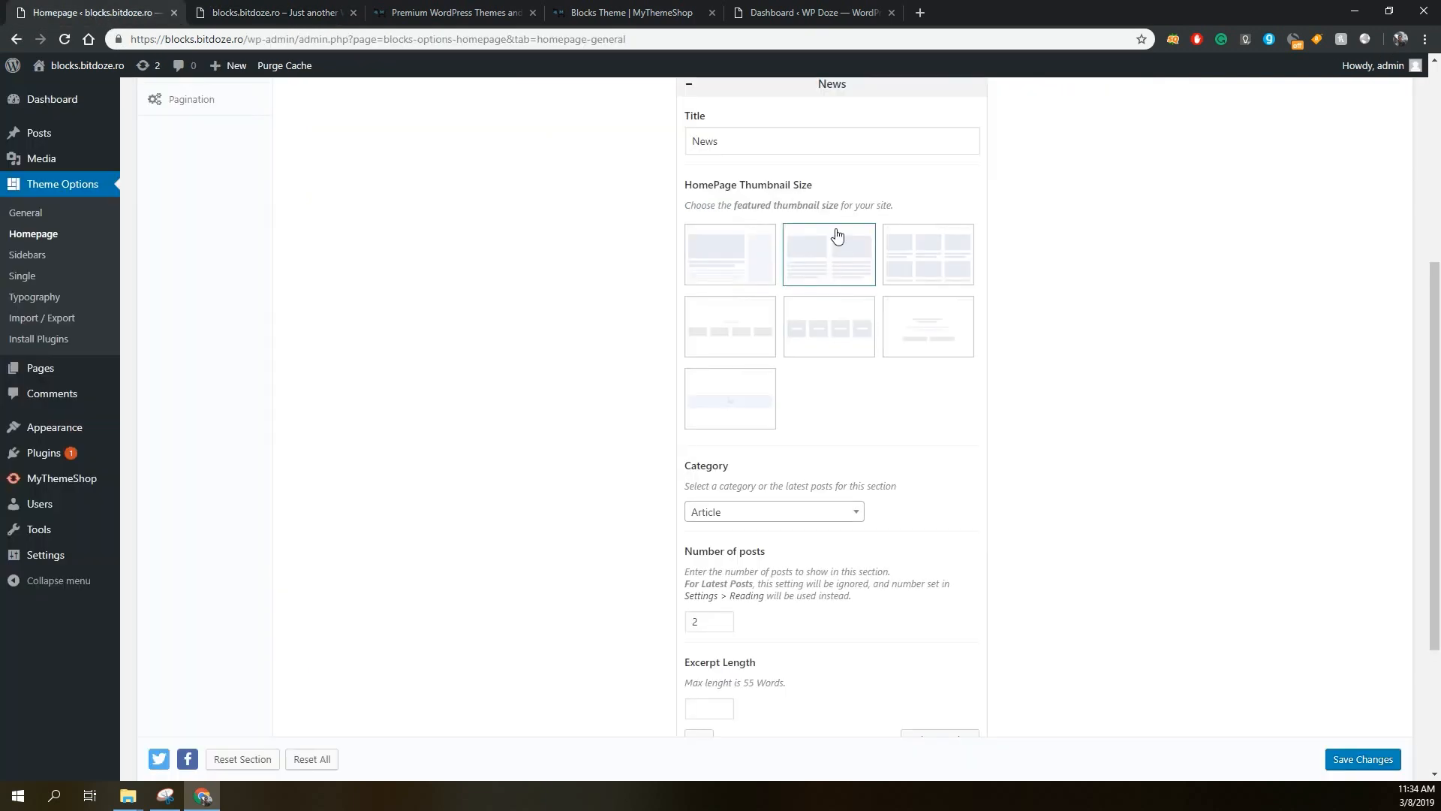
{"action": "scroll", "coordinate": [652, 574], "scroll_direction": "down", "scroll_amount": 1}
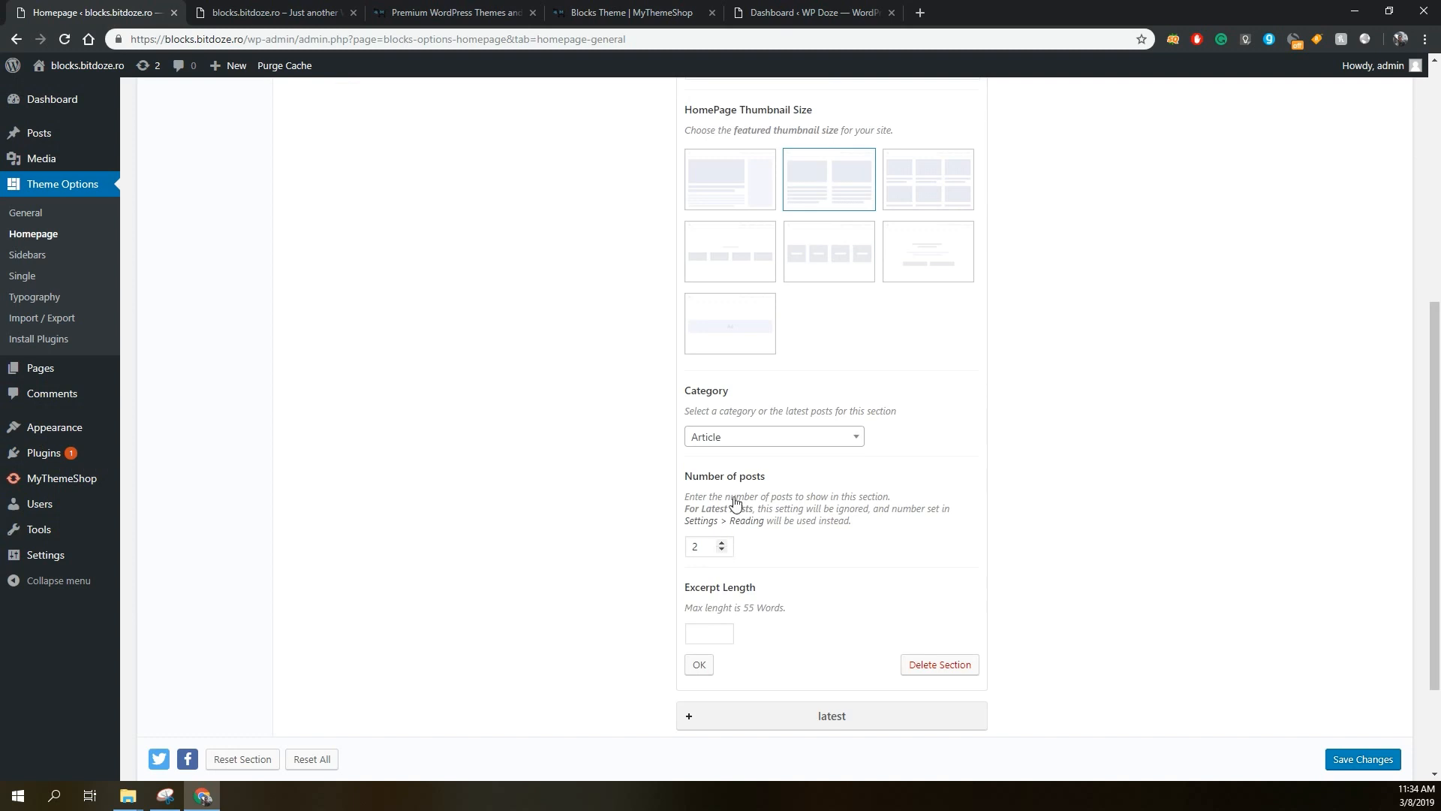
{"action": "scroll", "coordinate": [759, 444], "scroll_direction": "down", "scroll_amount": 2}
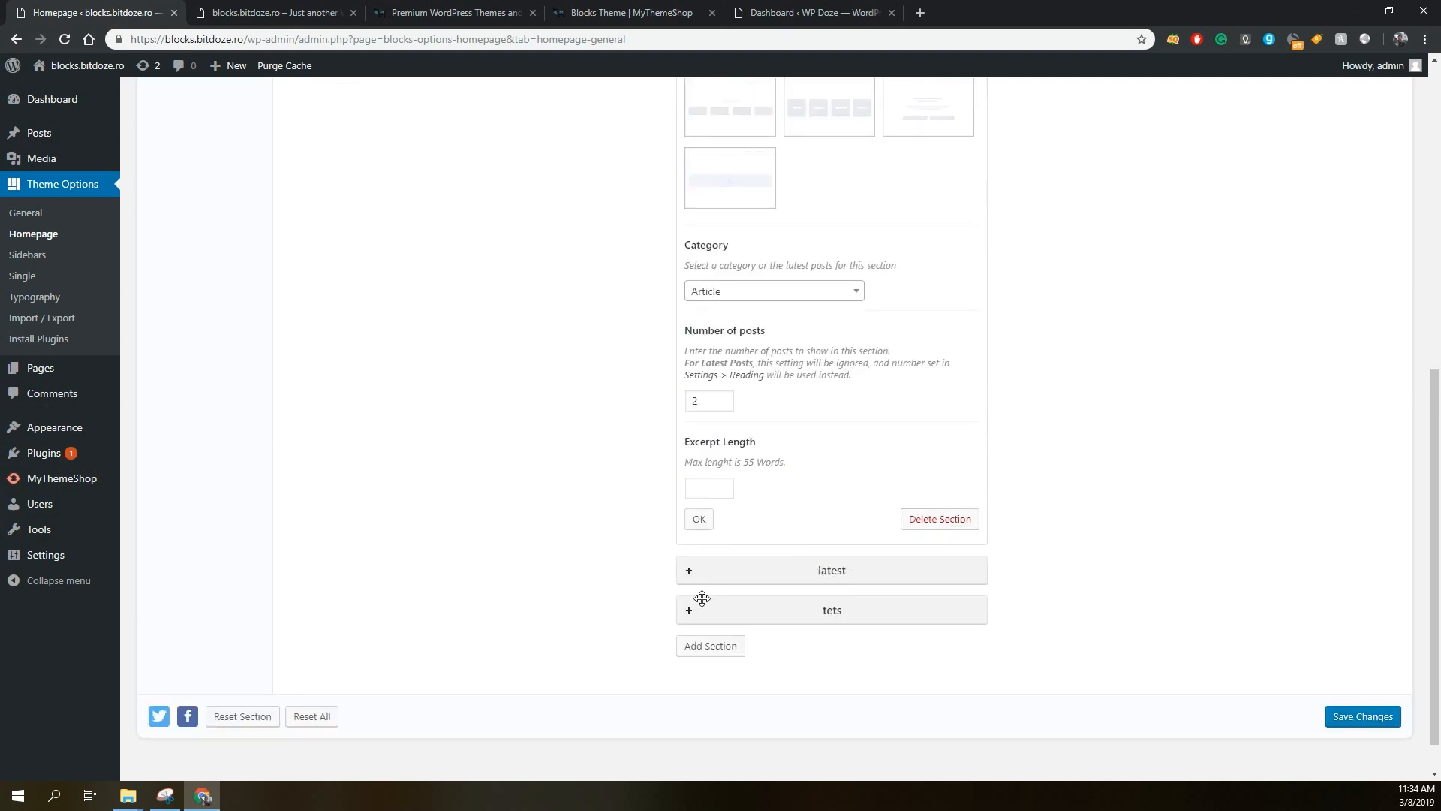
Expand the latest homepage section and review its thumbnail layout, Latest Posts category and the note on the number of posts.
{"action": "left_click", "coordinate": [736, 573]}
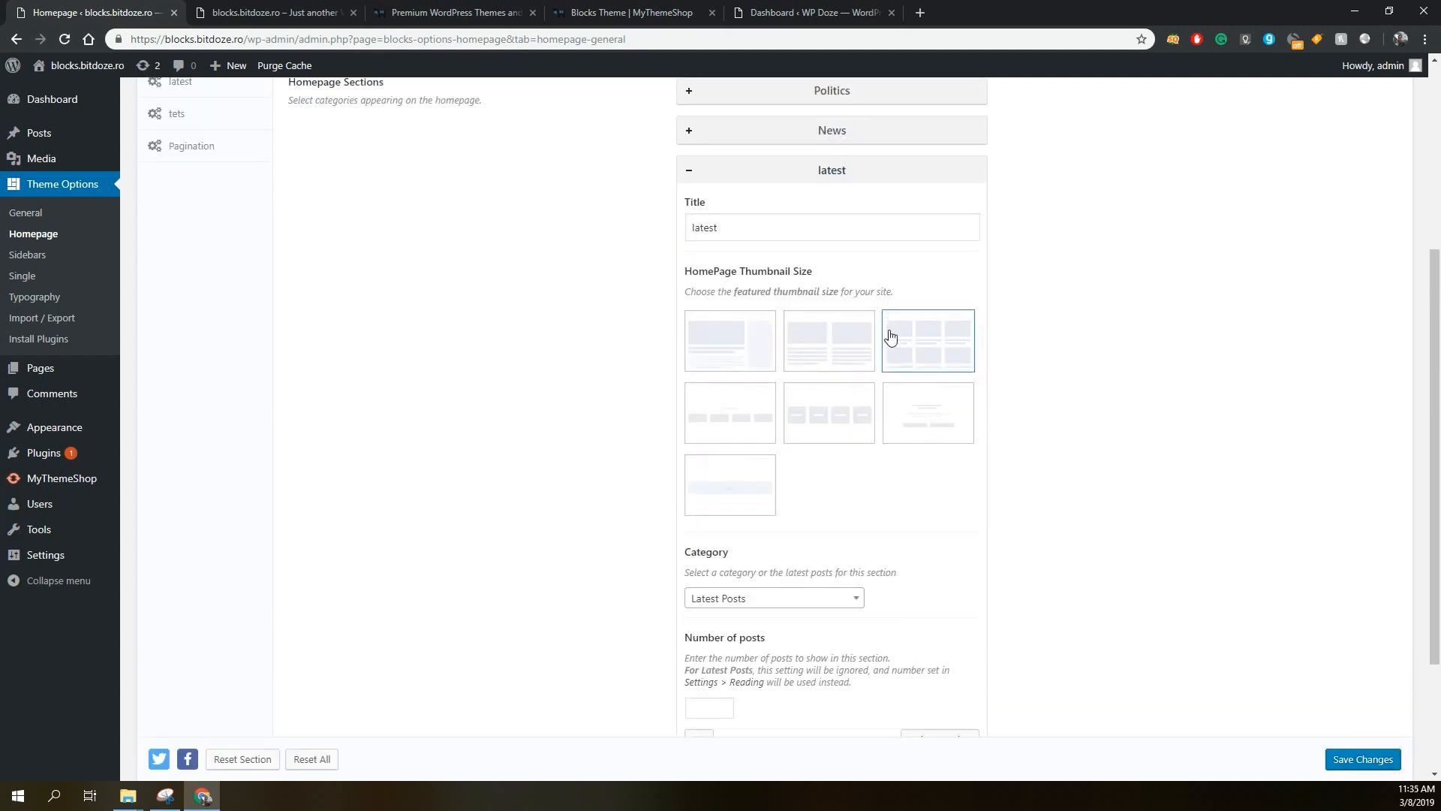
{"action": "scroll", "coordinate": [923, 367], "scroll_direction": "down", "scroll_amount": 1}
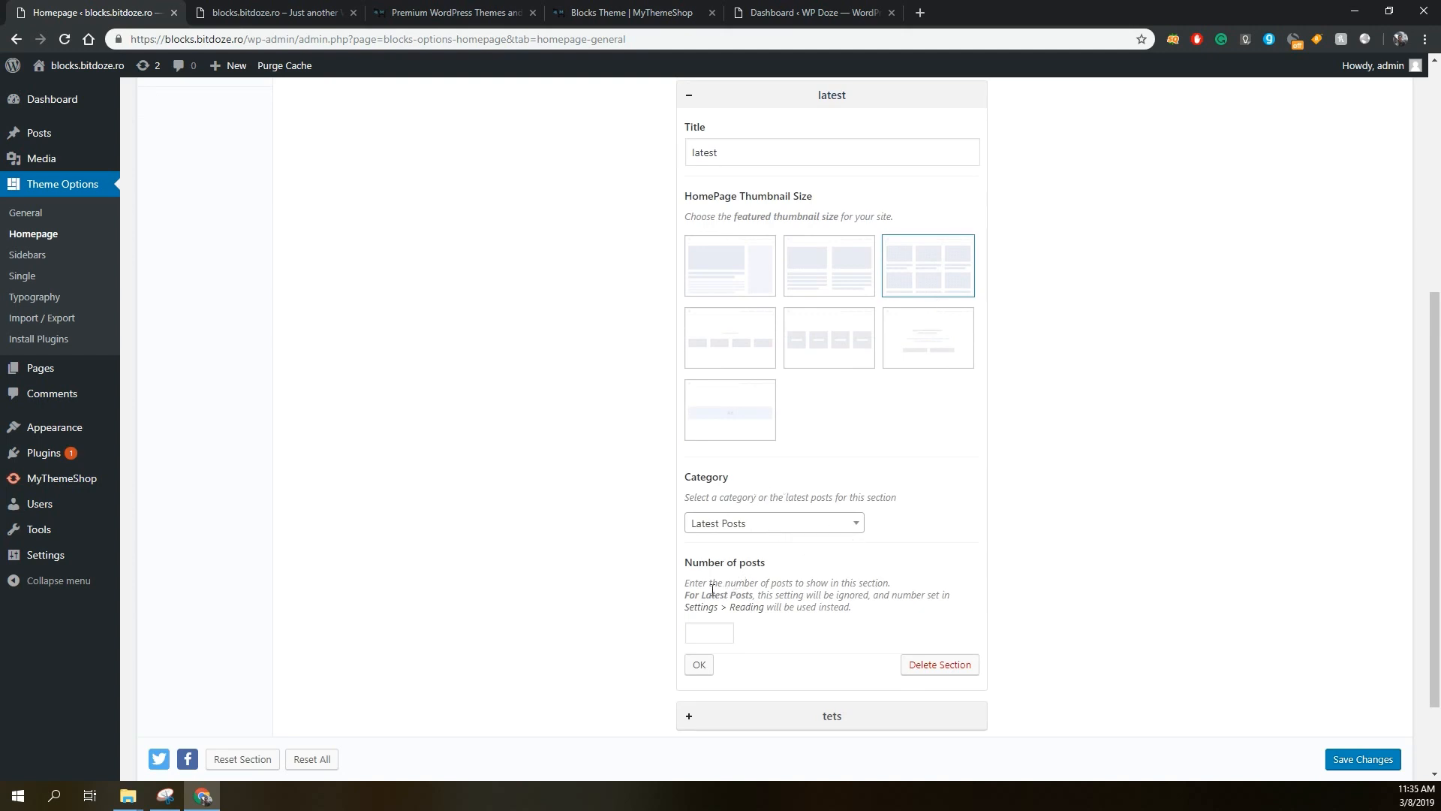
{"action": "left_click_drag", "start_coordinate": [701, 590], "coordinate": [787, 584]}
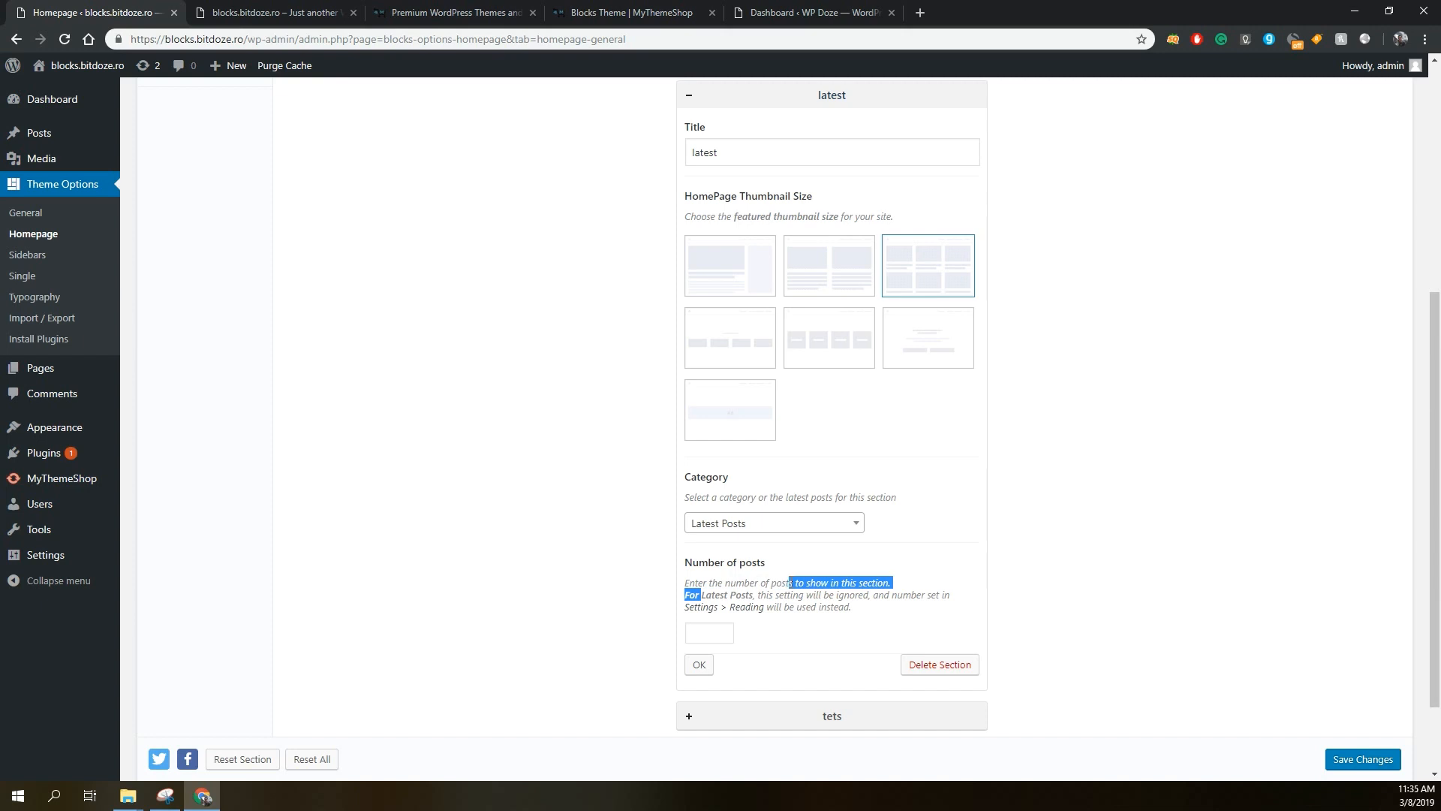
{"action": "left_click", "coordinate": [768, 598]}
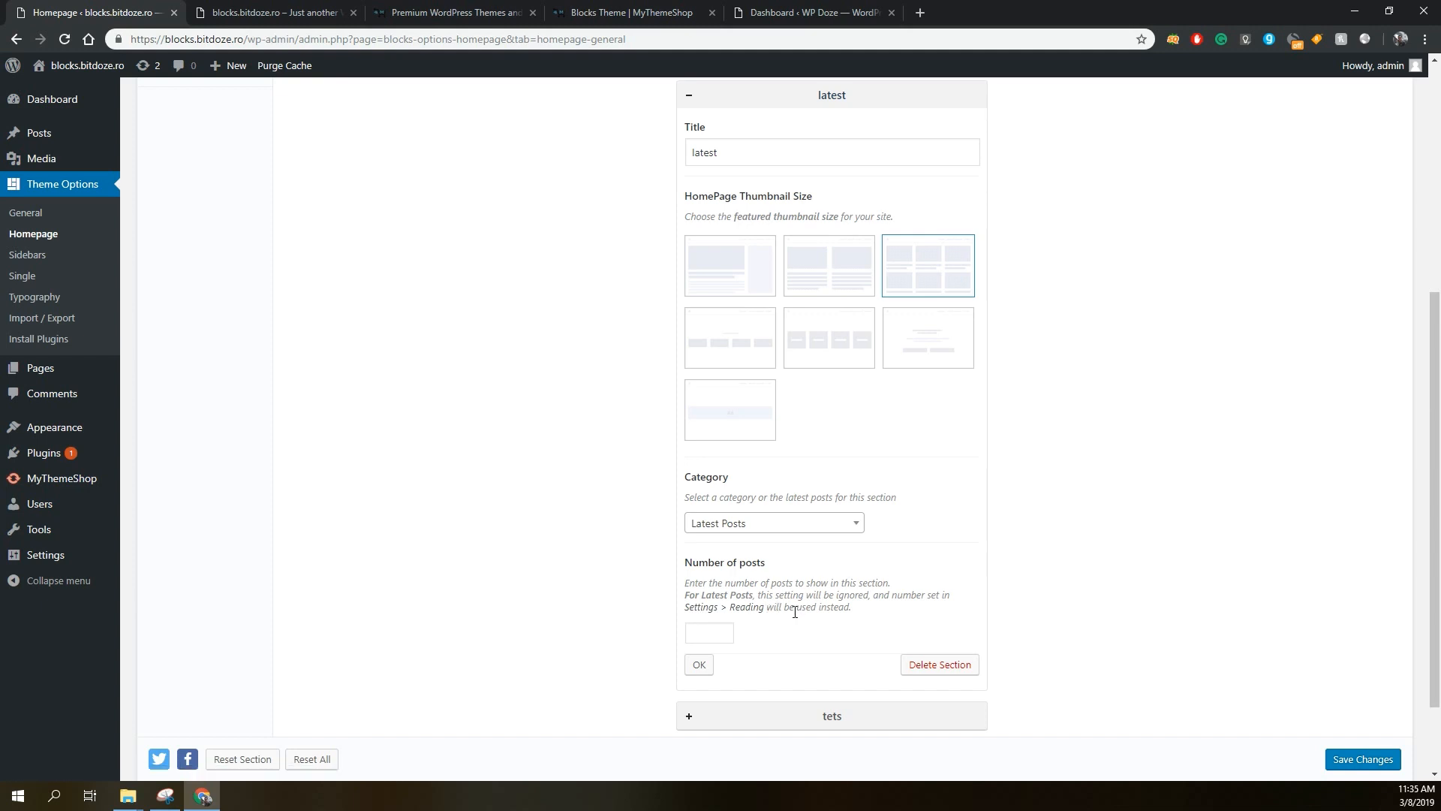
{"action": "scroll", "coordinate": [794, 611], "scroll_direction": "down", "scroll_amount": 2}
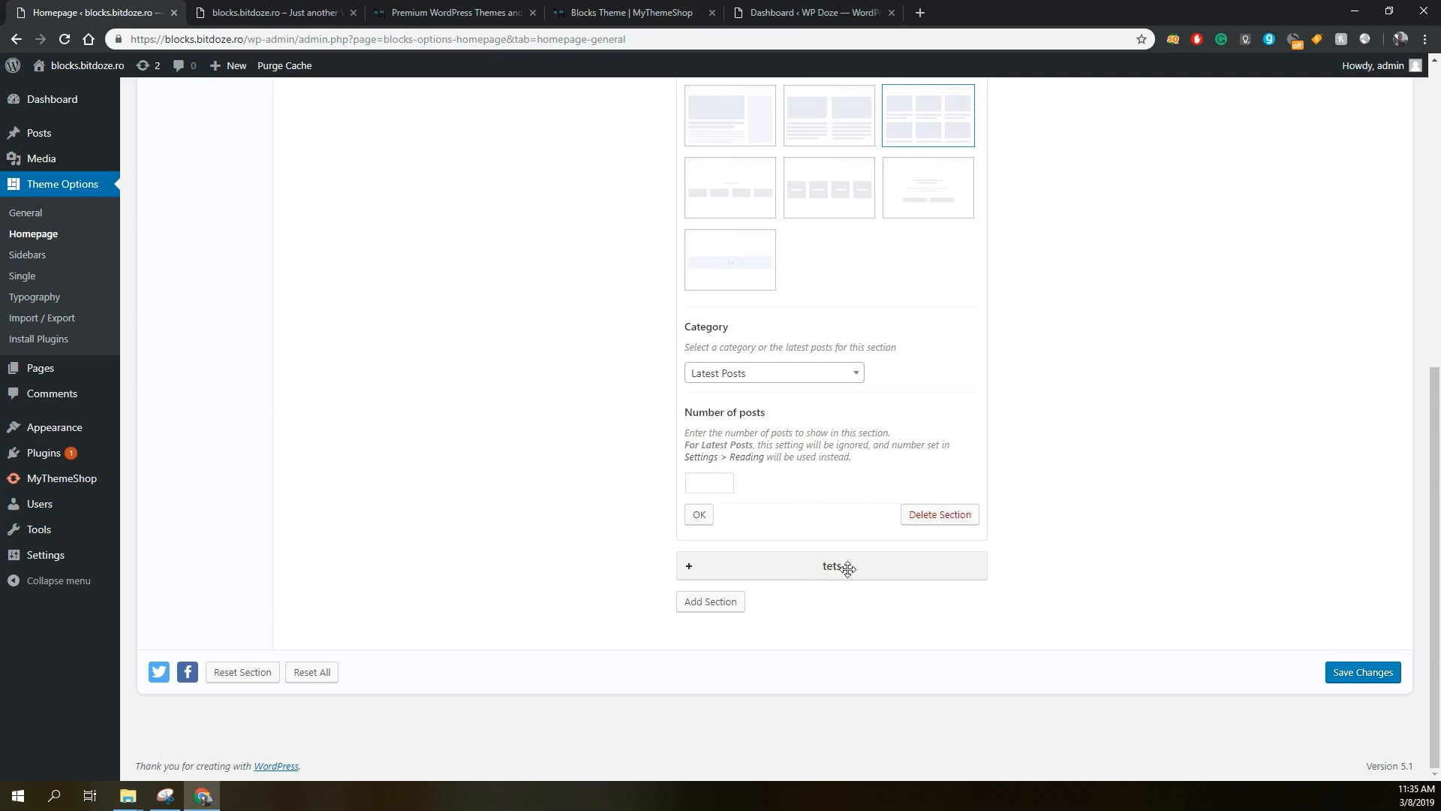
Expand the tets homepage section, try its alternative thumbnail layouts and leave the row of four large blocks in the second row selected.
{"action": "left_click", "coordinate": [753, 571]}
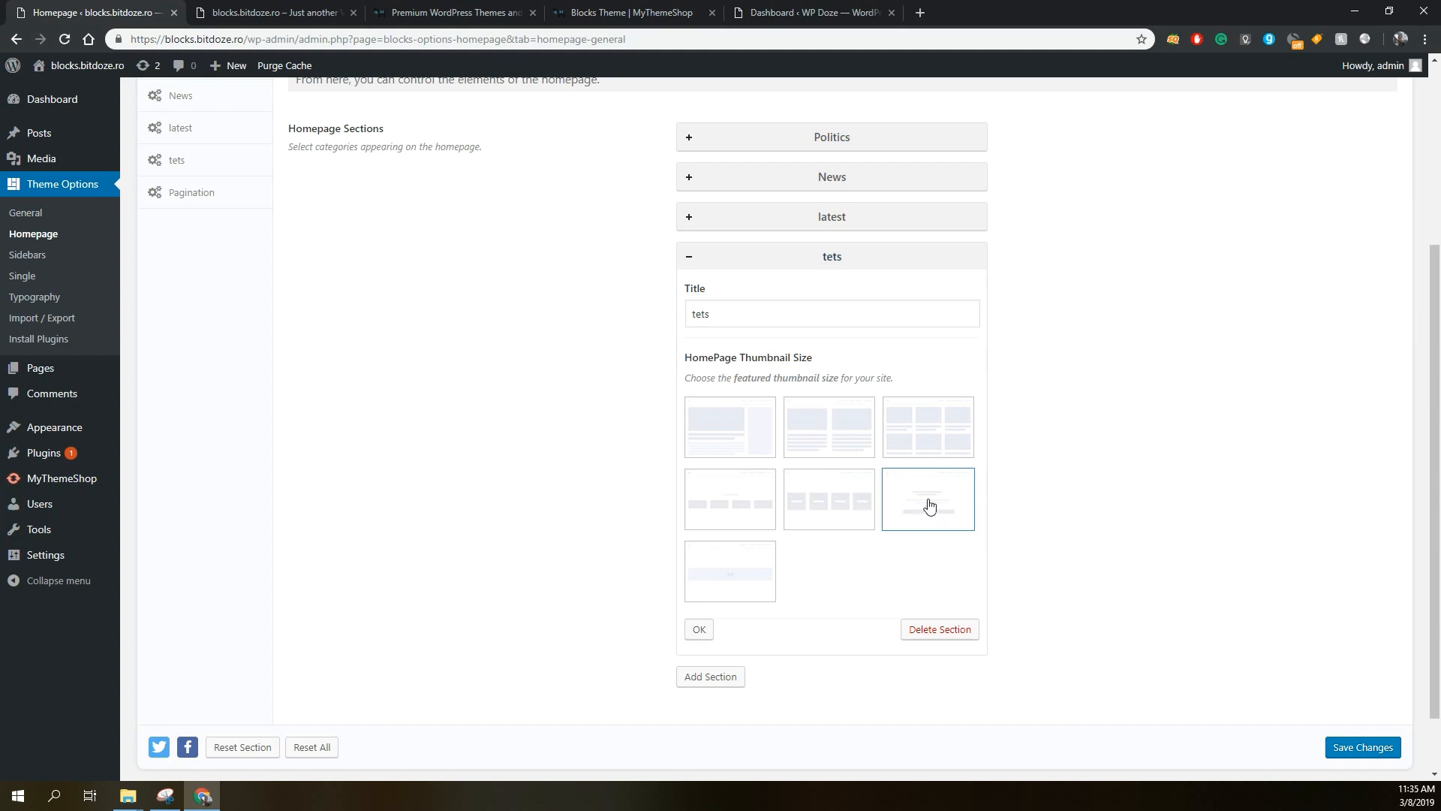
{"action": "left_click", "coordinate": [721, 579]}
{"action": "left_click", "coordinate": [825, 523]}
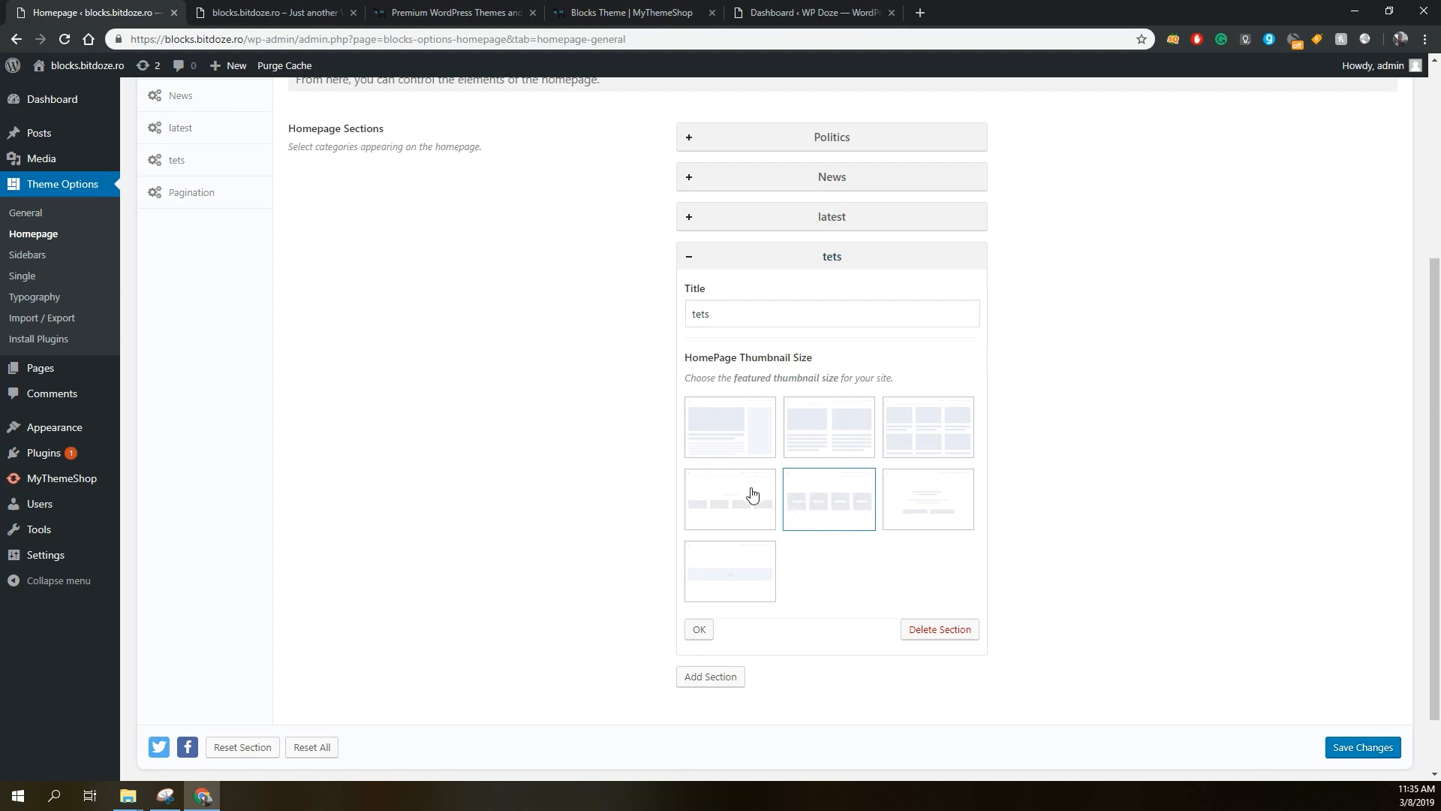
{"action": "left_click", "coordinate": [752, 494]}
{"action": "left_click", "coordinate": [811, 501]}
{"action": "scroll", "coordinate": [810, 501], "scroll_direction": "up", "scroll_amount": 2}
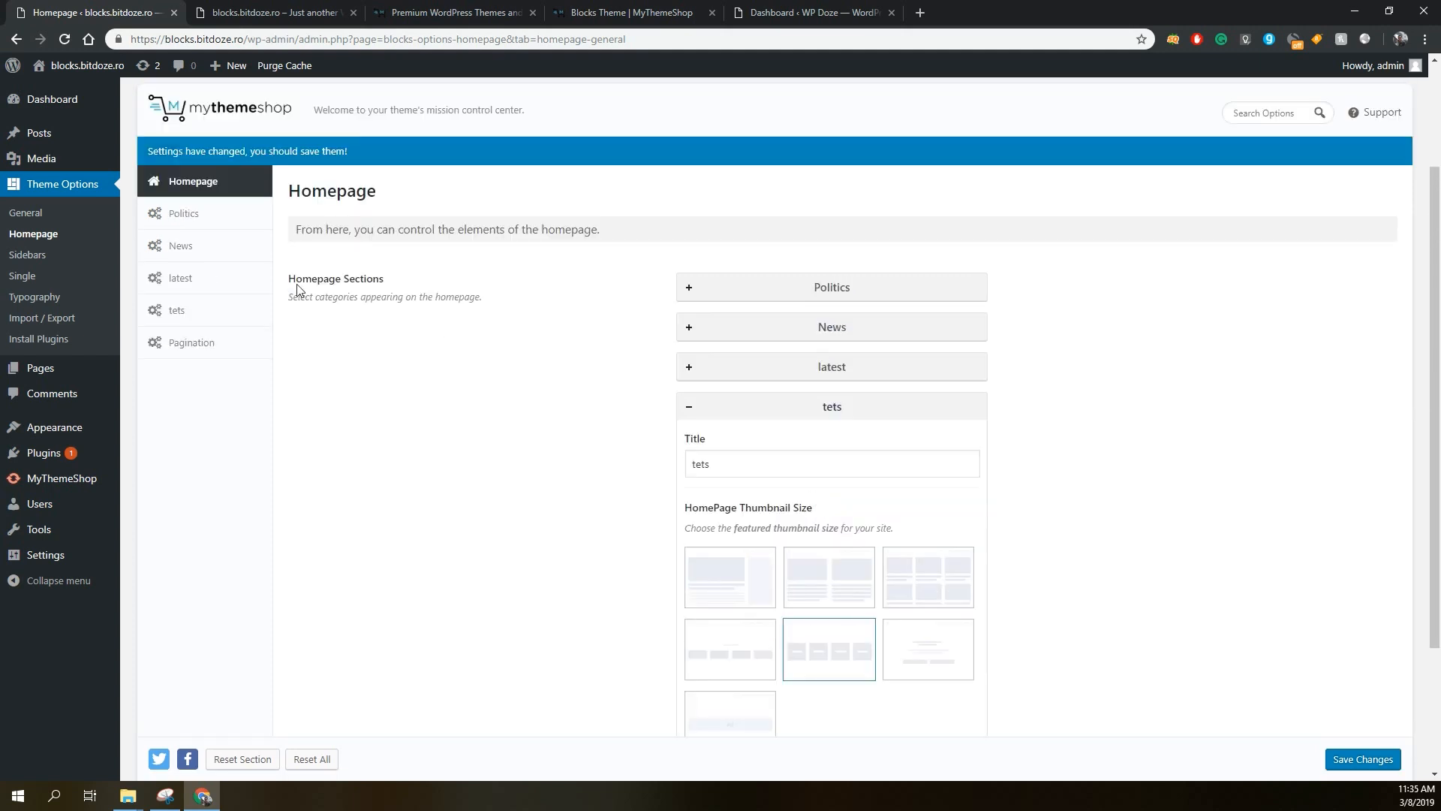
Open the Politics section's settings and review the title, View More button, category display and category typography options.
{"action": "left_click", "coordinate": [184, 246]}
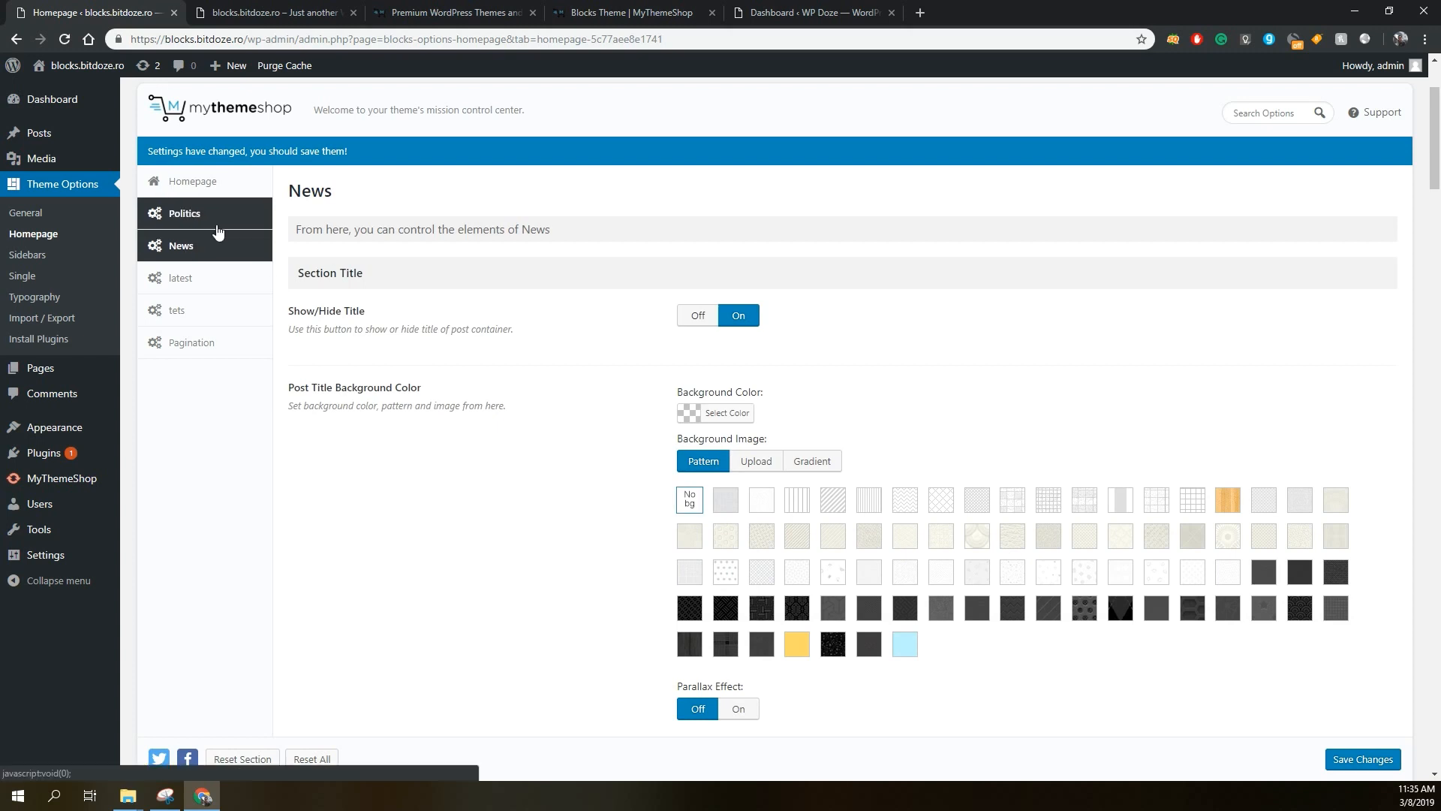
{"action": "left_click", "coordinate": [211, 225]}
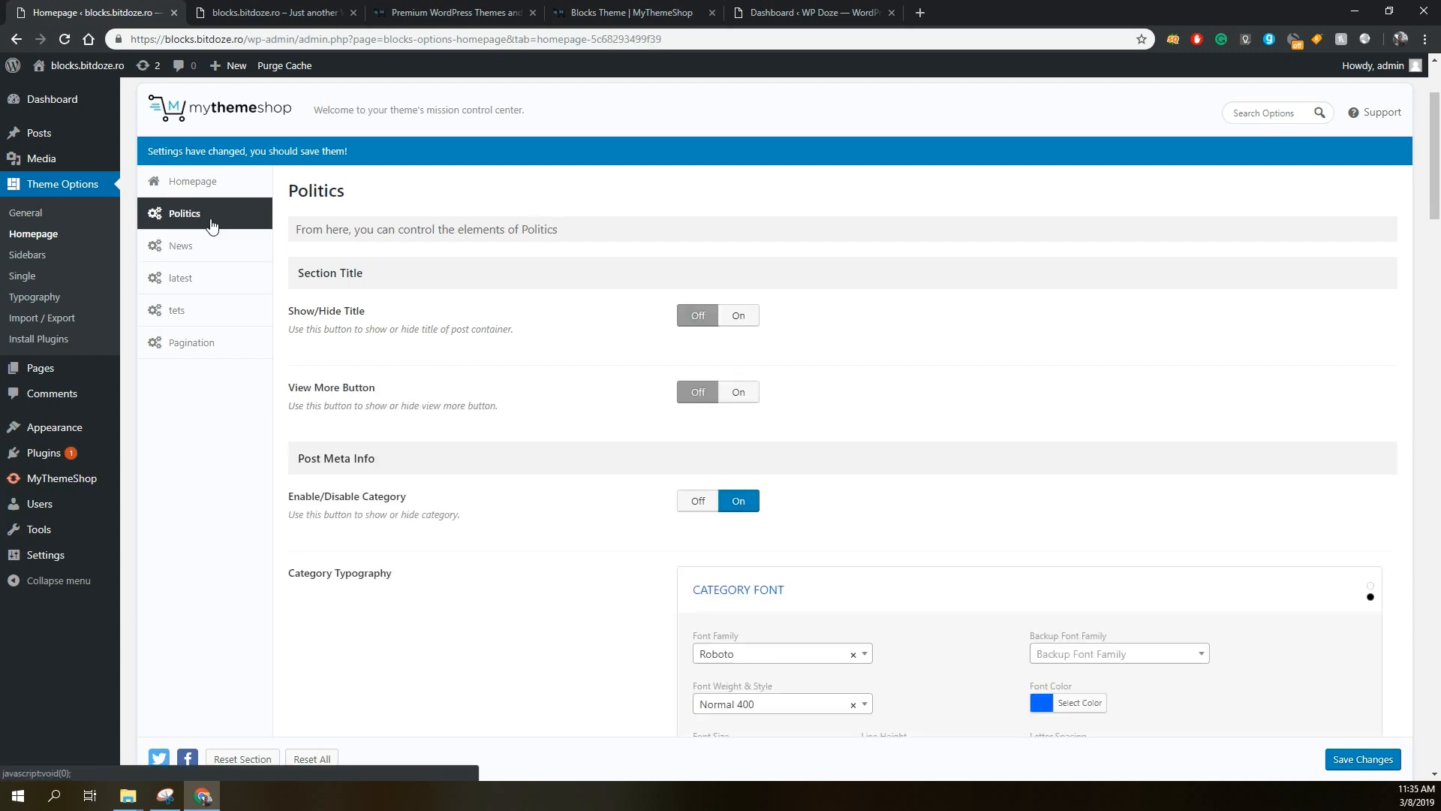
{"action": "scroll", "coordinate": [568, 337], "scroll_direction": "down", "scroll_amount": 2}
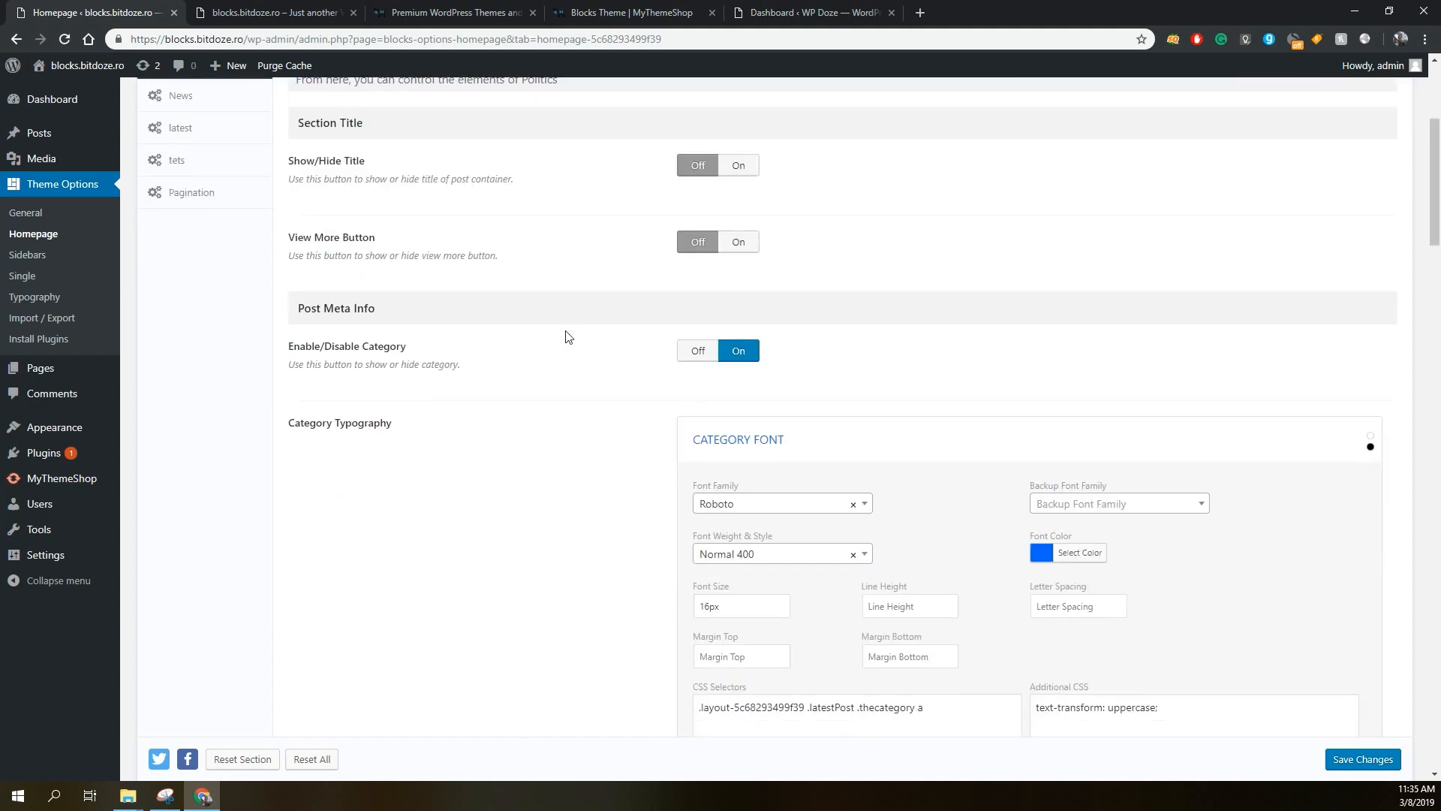
{"action": "scroll", "coordinate": [664, 354], "scroll_direction": "up", "scroll_amount": 1}
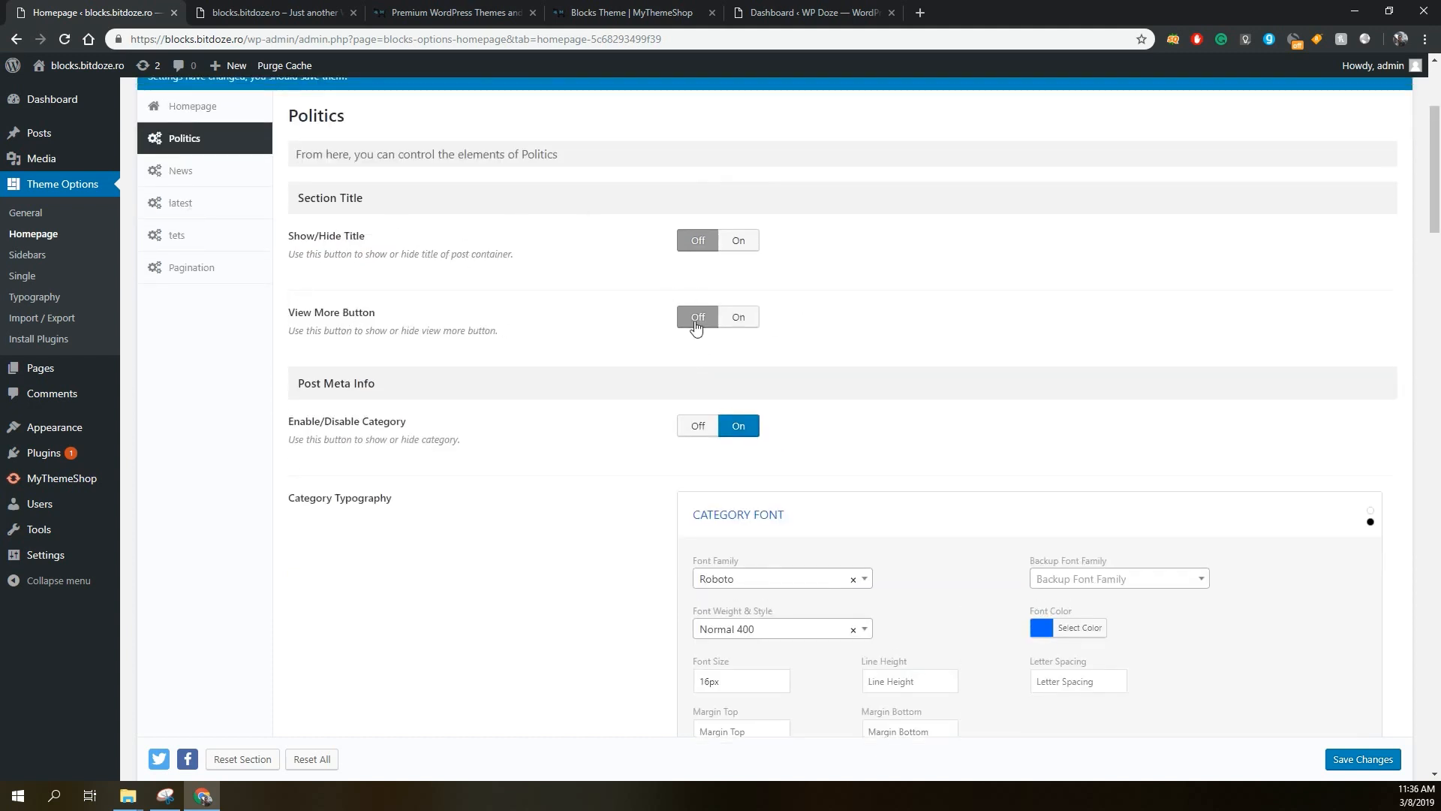
{"action": "scroll", "coordinate": [743, 321], "scroll_direction": "down", "scroll_amount": 1}
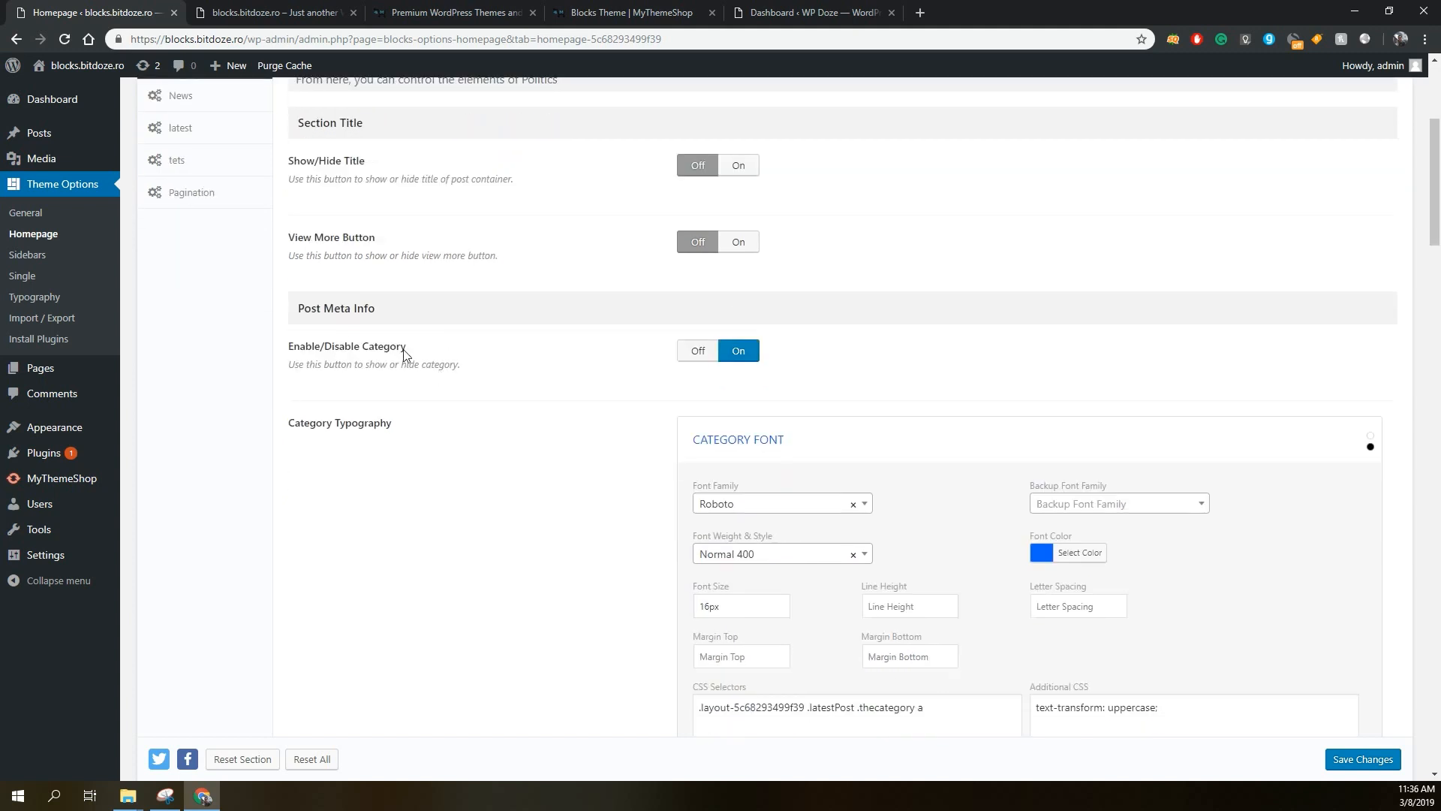
{"action": "scroll", "coordinate": [415, 342], "scroll_direction": "down", "scroll_amount": 1}
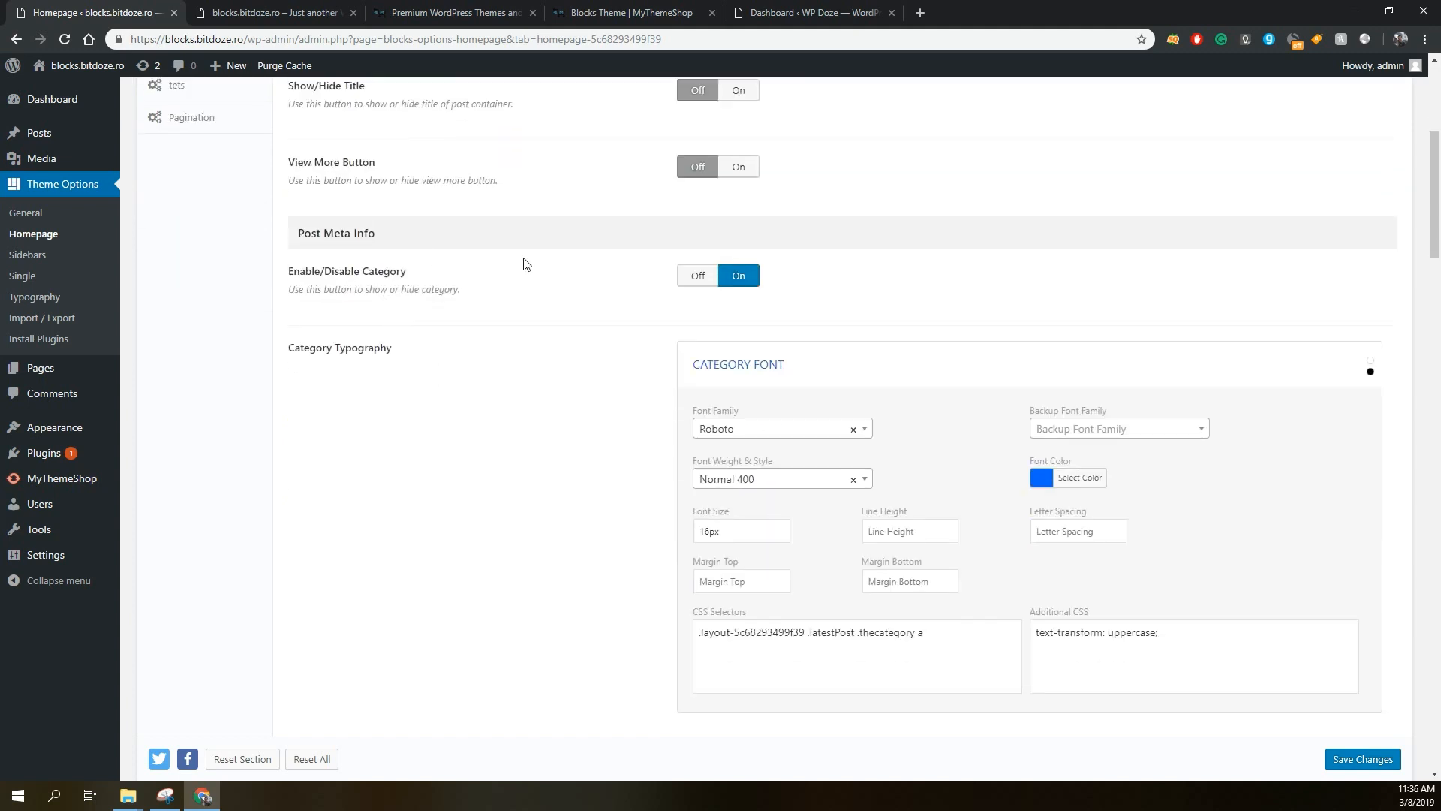
{"action": "scroll", "coordinate": [544, 262], "scroll_direction": "down", "scroll_amount": 1}
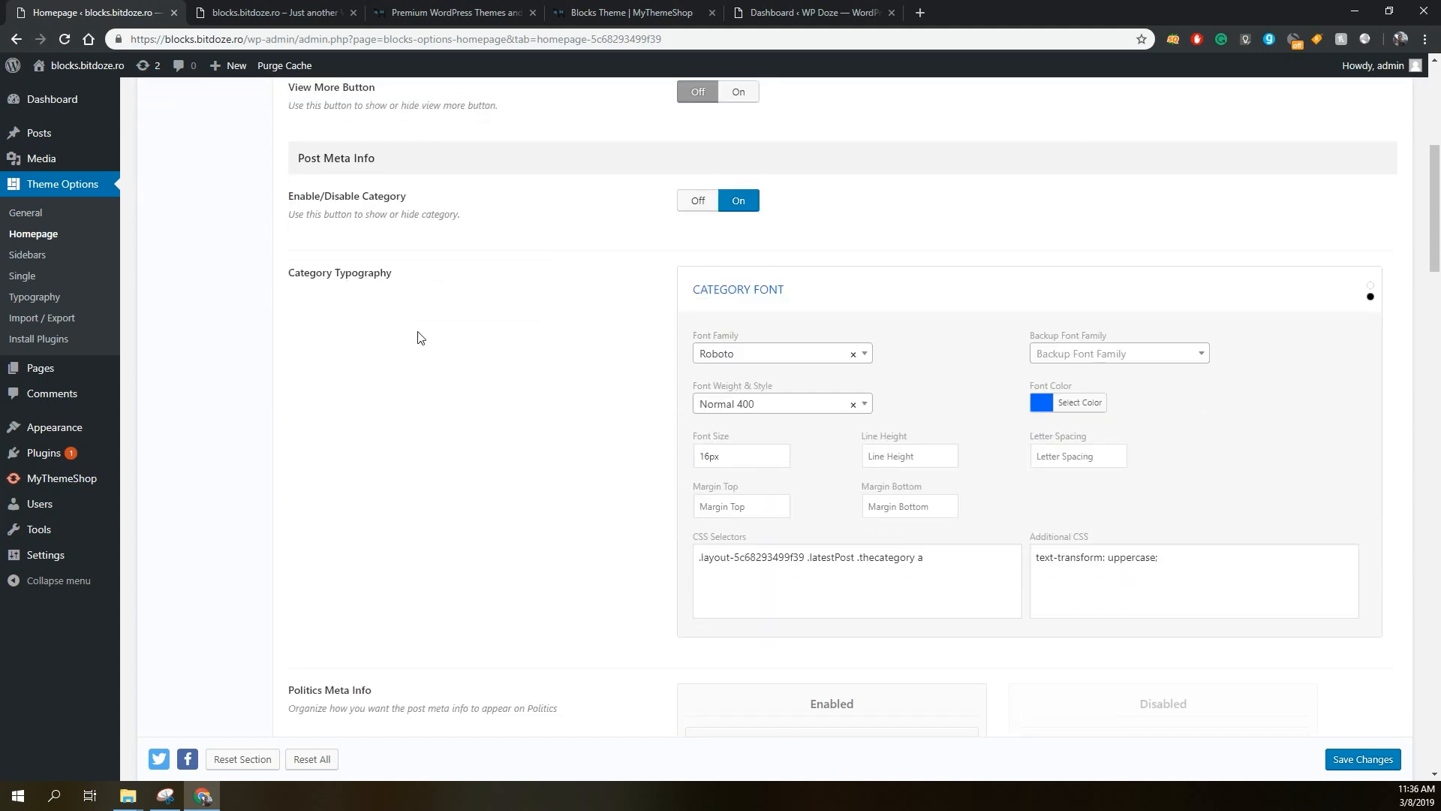
Review the Politics post meta info options: enabled and disabled items, margin, padding and typography.
{"action": "scroll", "coordinate": [1022, 360], "scroll_direction": "down", "scroll_amount": 4}
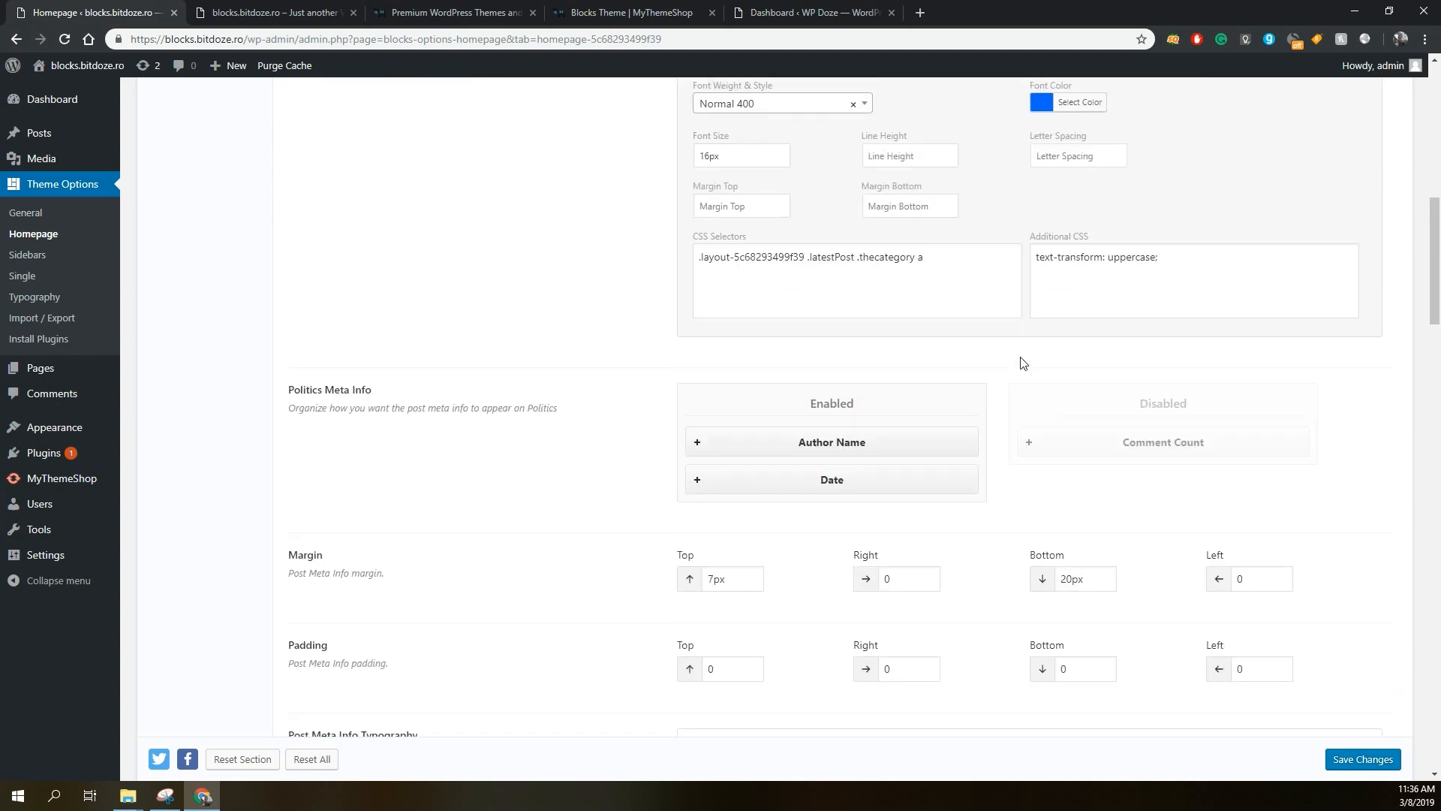
{"action": "scroll", "coordinate": [1022, 363], "scroll_direction": "down", "scroll_amount": 4}
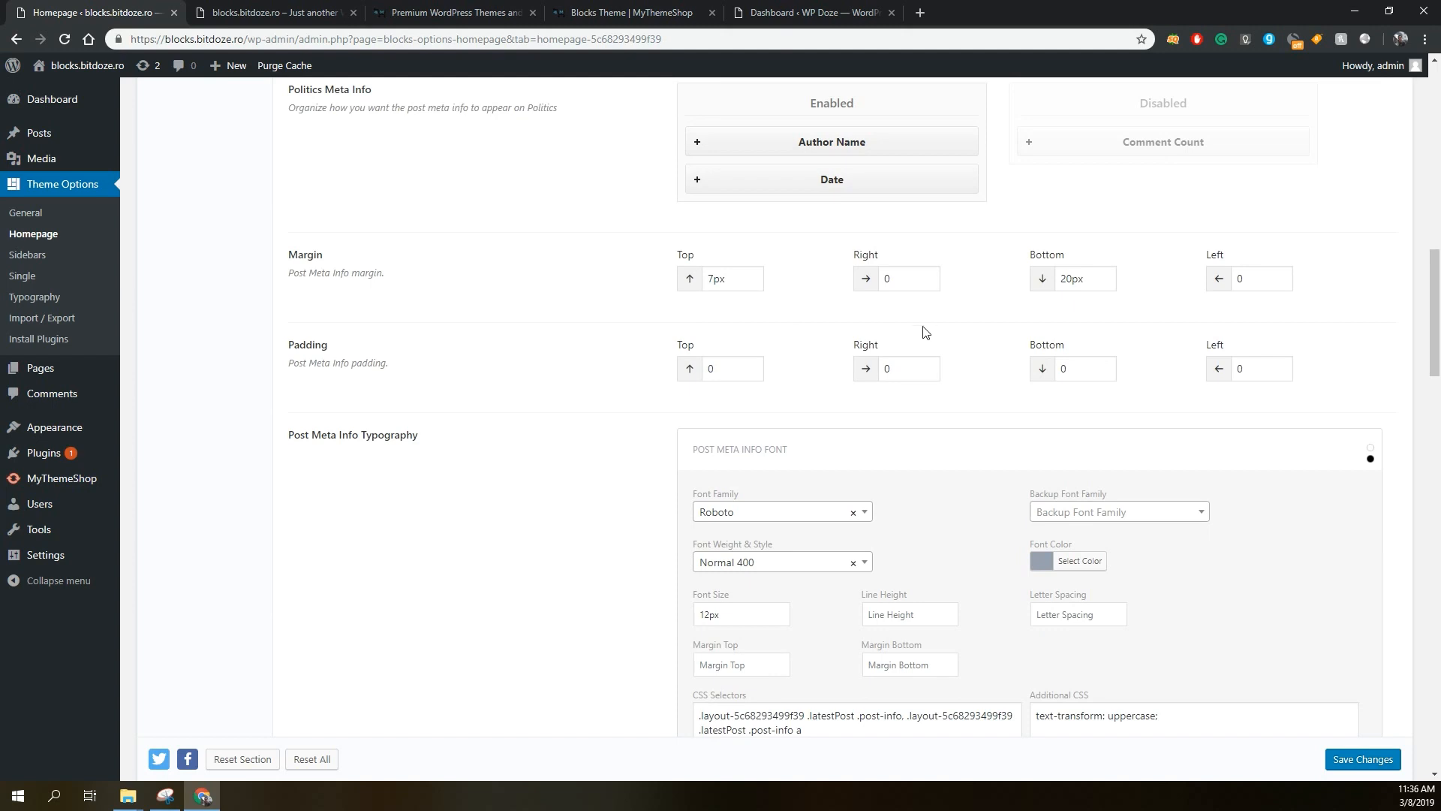
{"action": "scroll", "coordinate": [924, 331], "scroll_direction": "down", "scroll_amount": 1}
{"action": "scroll", "coordinate": [925, 331], "scroll_direction": "down", "scroll_amount": 1}
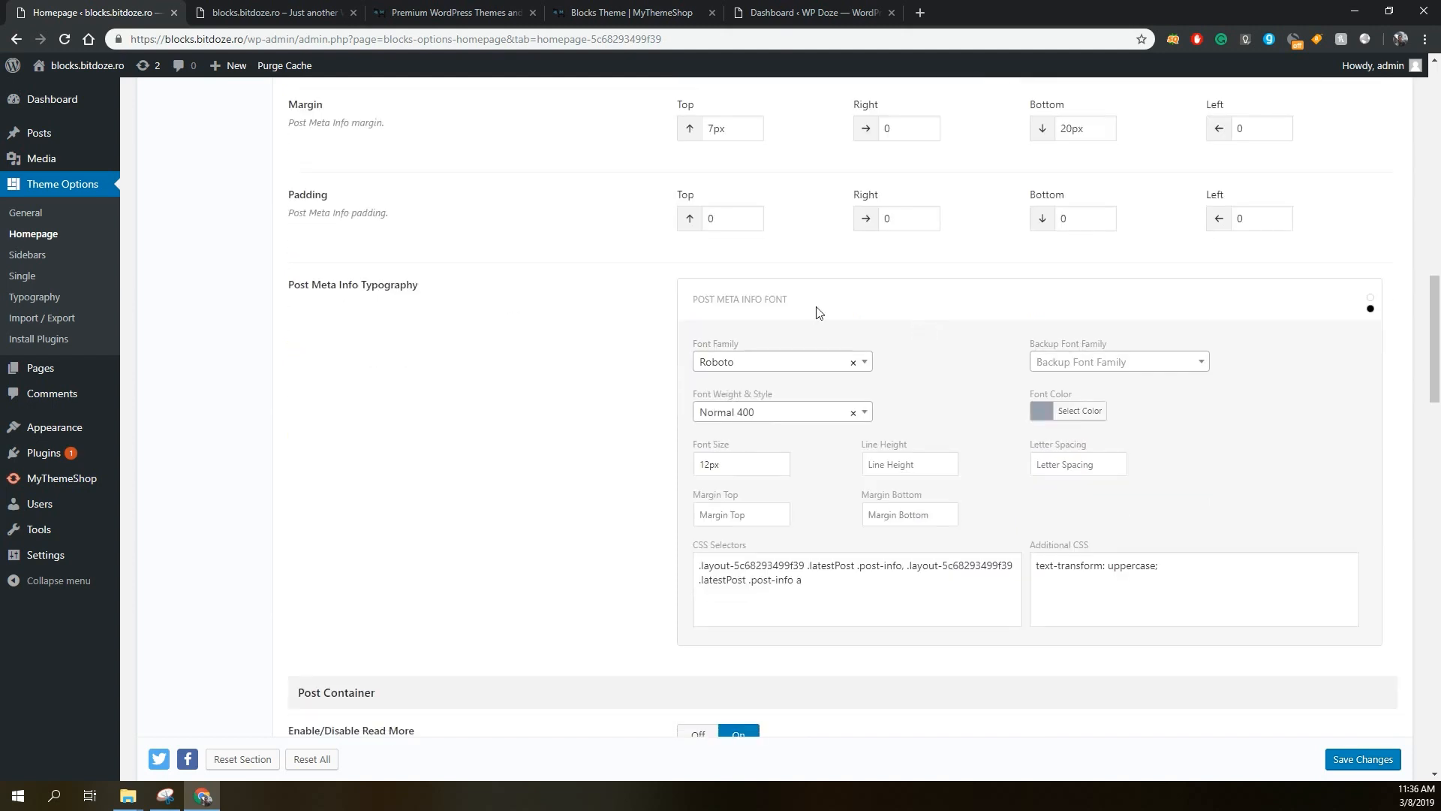
{"action": "left_click_drag", "start_coordinate": [310, 284], "coordinate": [388, 283]}
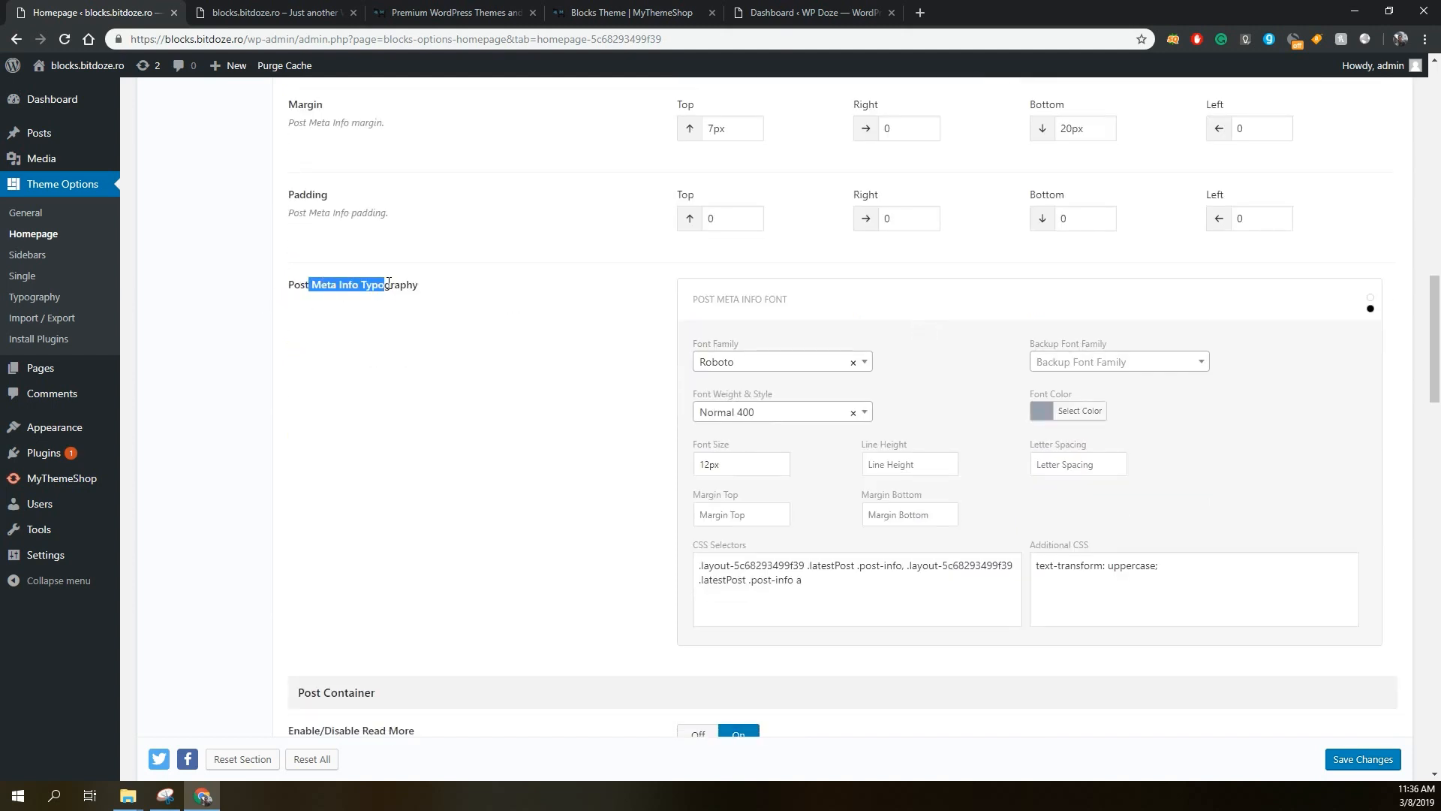
{"action": "left_click", "coordinate": [391, 302]}
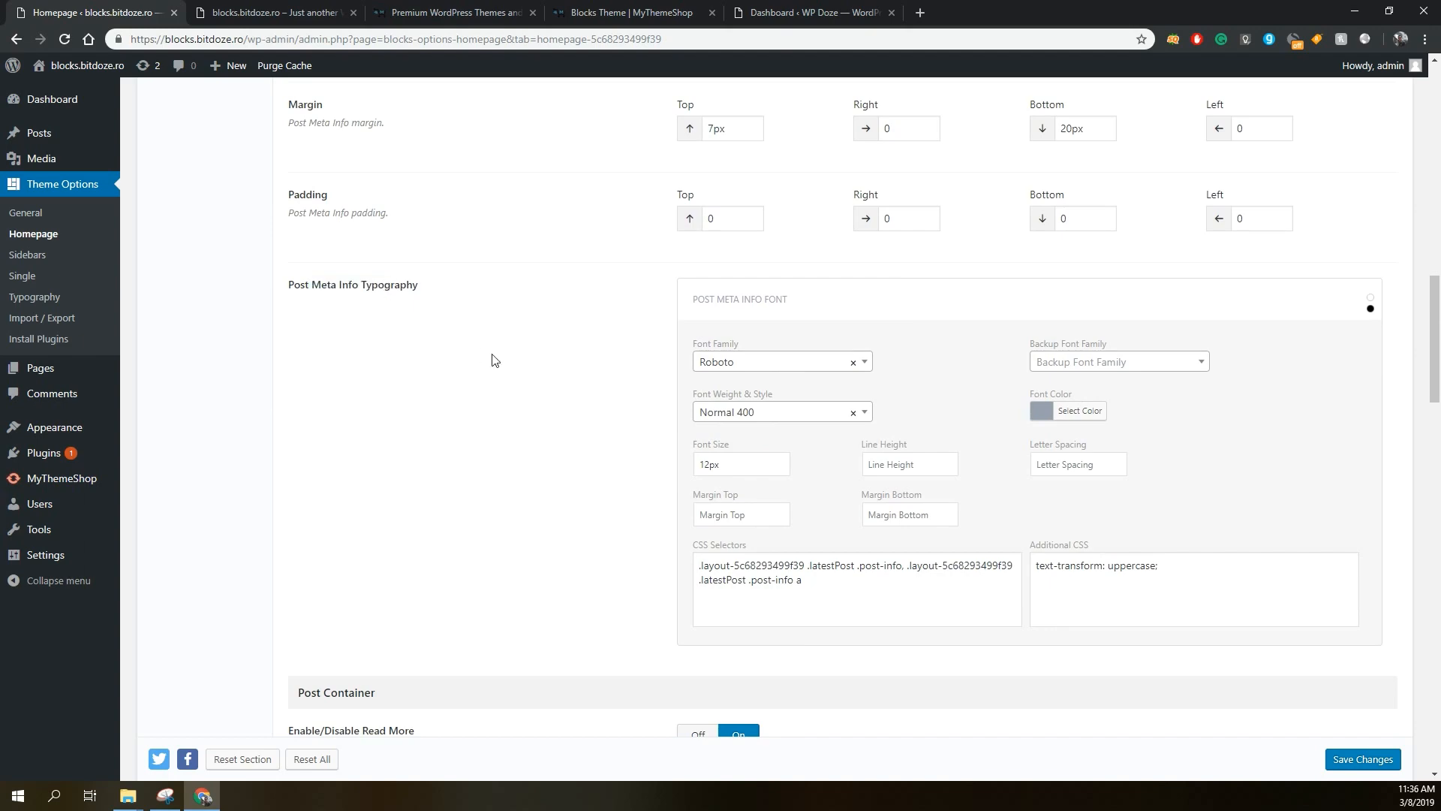
Review the Politics post container options, from Read More and post background to border, spacing, title font and excerpt font.
{"action": "scroll", "coordinate": [492, 358], "scroll_direction": "down", "scroll_amount": 5}
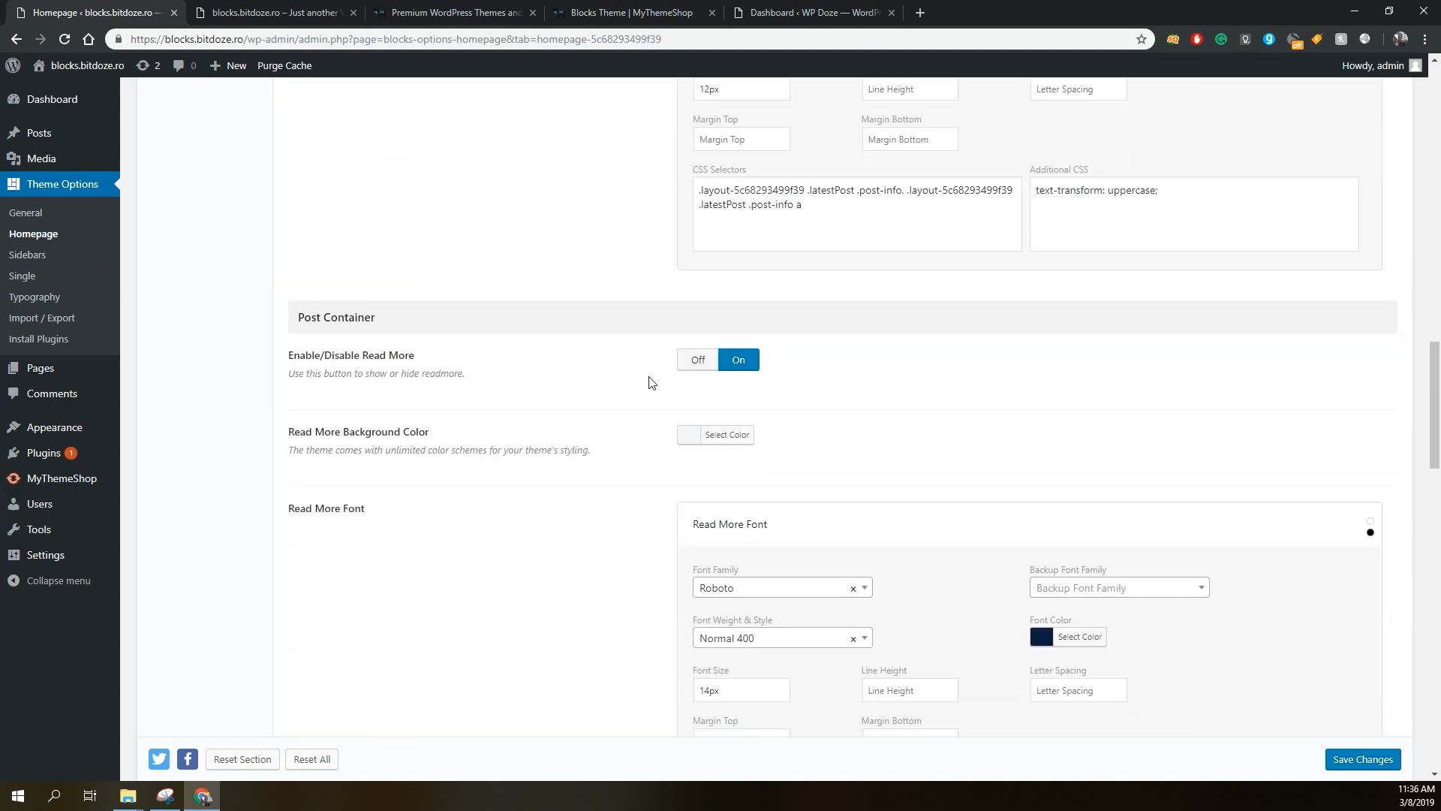
{"action": "scroll", "coordinate": [650, 383], "scroll_direction": "down", "scroll_amount": 9}
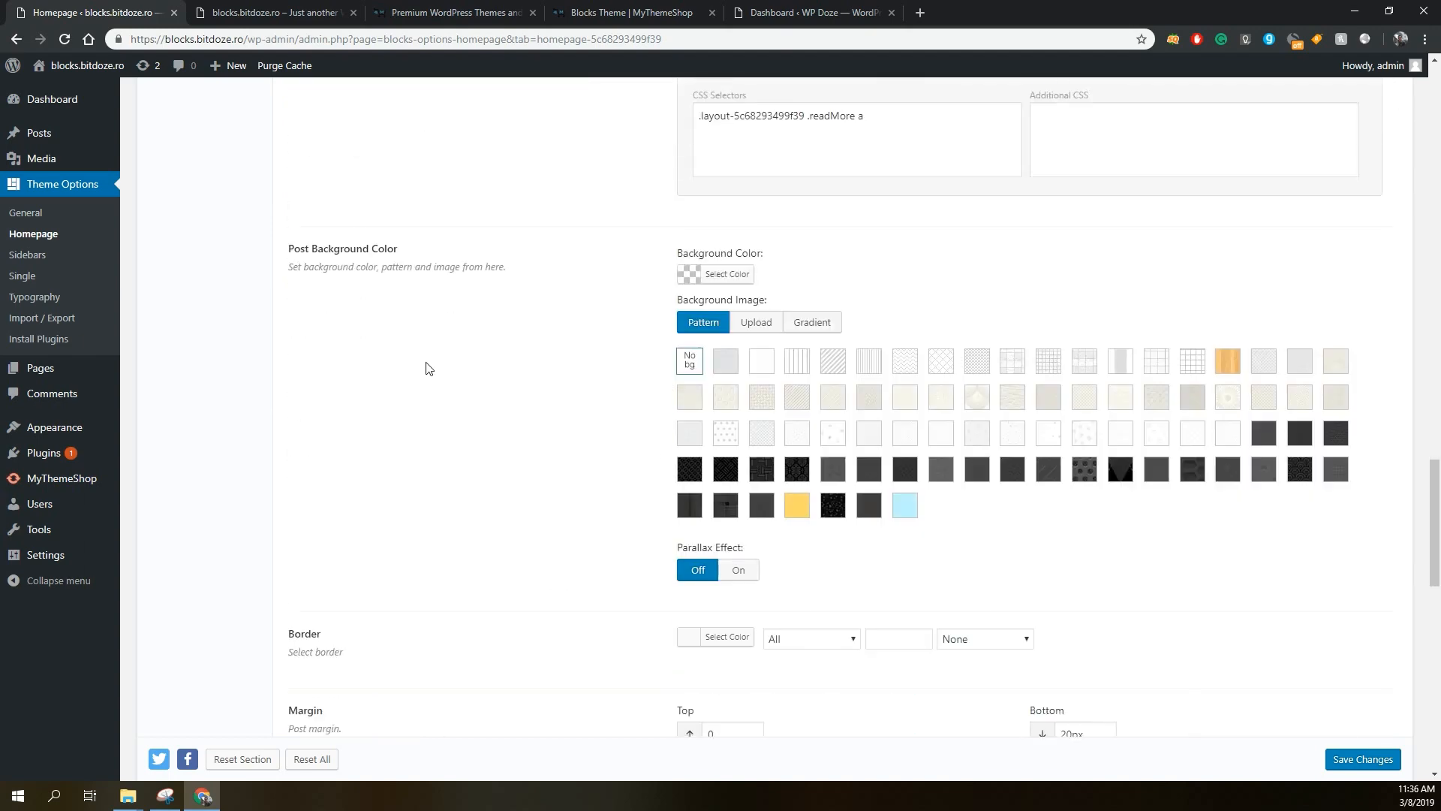
{"action": "scroll", "coordinate": [761, 386], "scroll_direction": "down", "scroll_amount": 3}
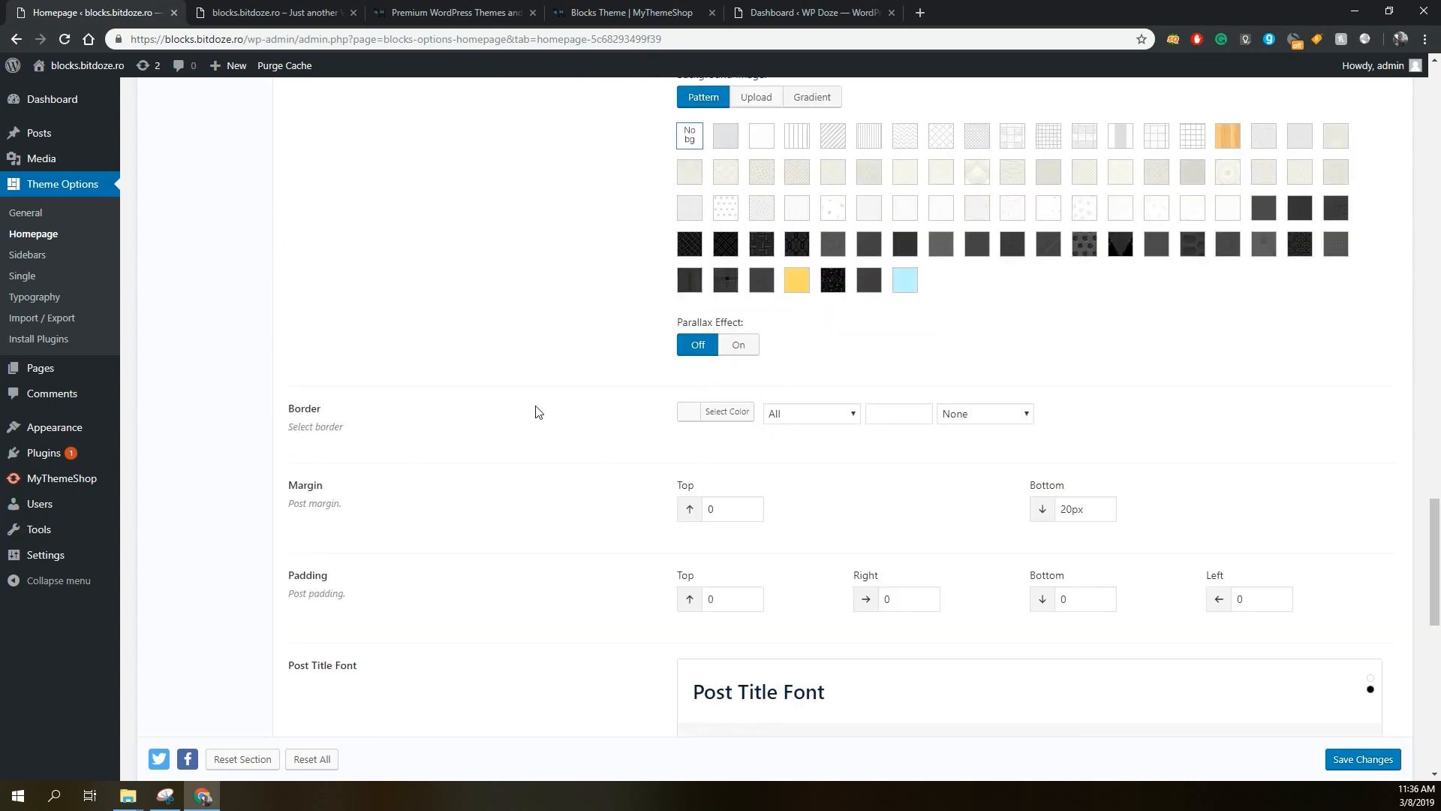
{"action": "scroll", "coordinate": [536, 411], "scroll_direction": "down", "scroll_amount": 6}
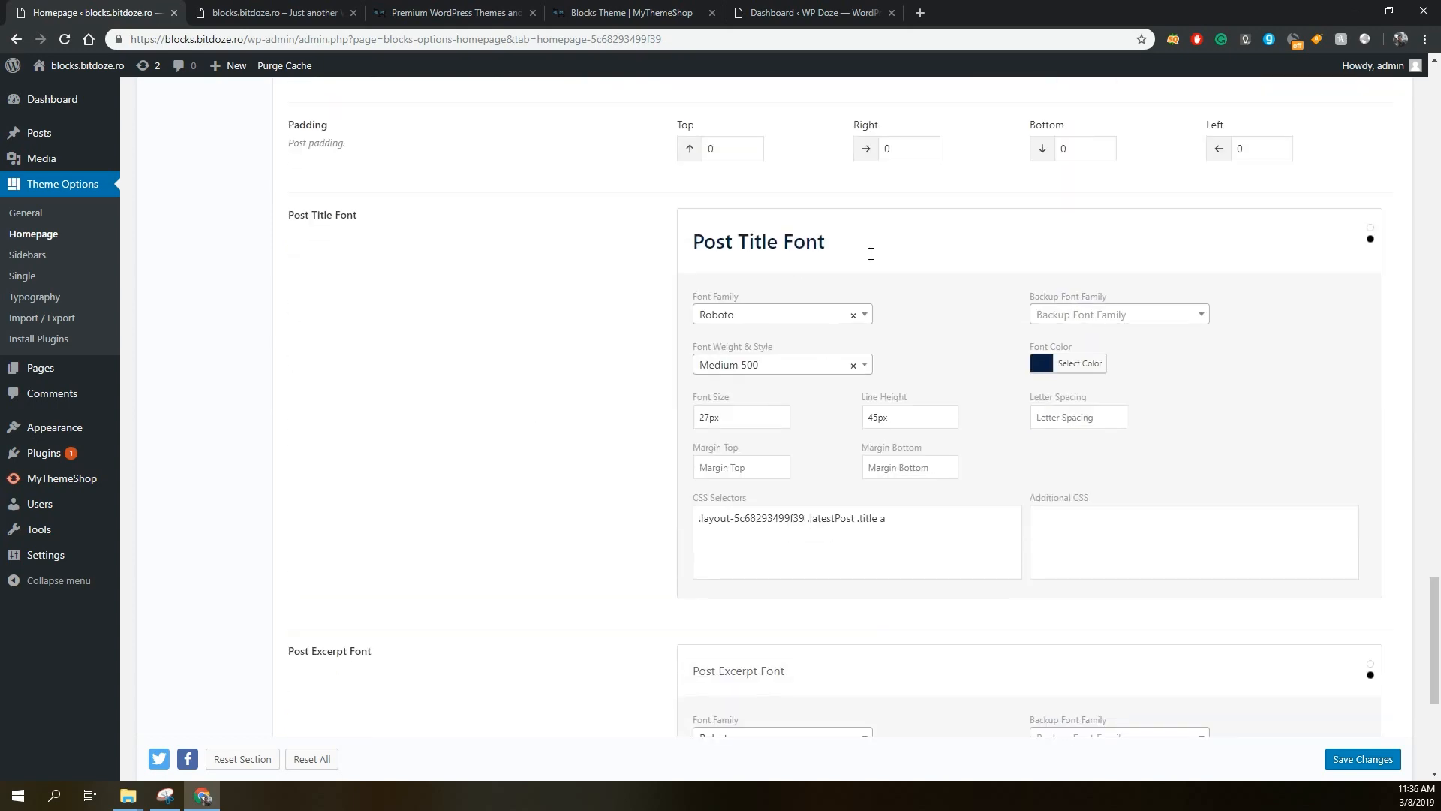
{"action": "scroll", "coordinate": [826, 355], "scroll_direction": "down", "scroll_amount": 3}
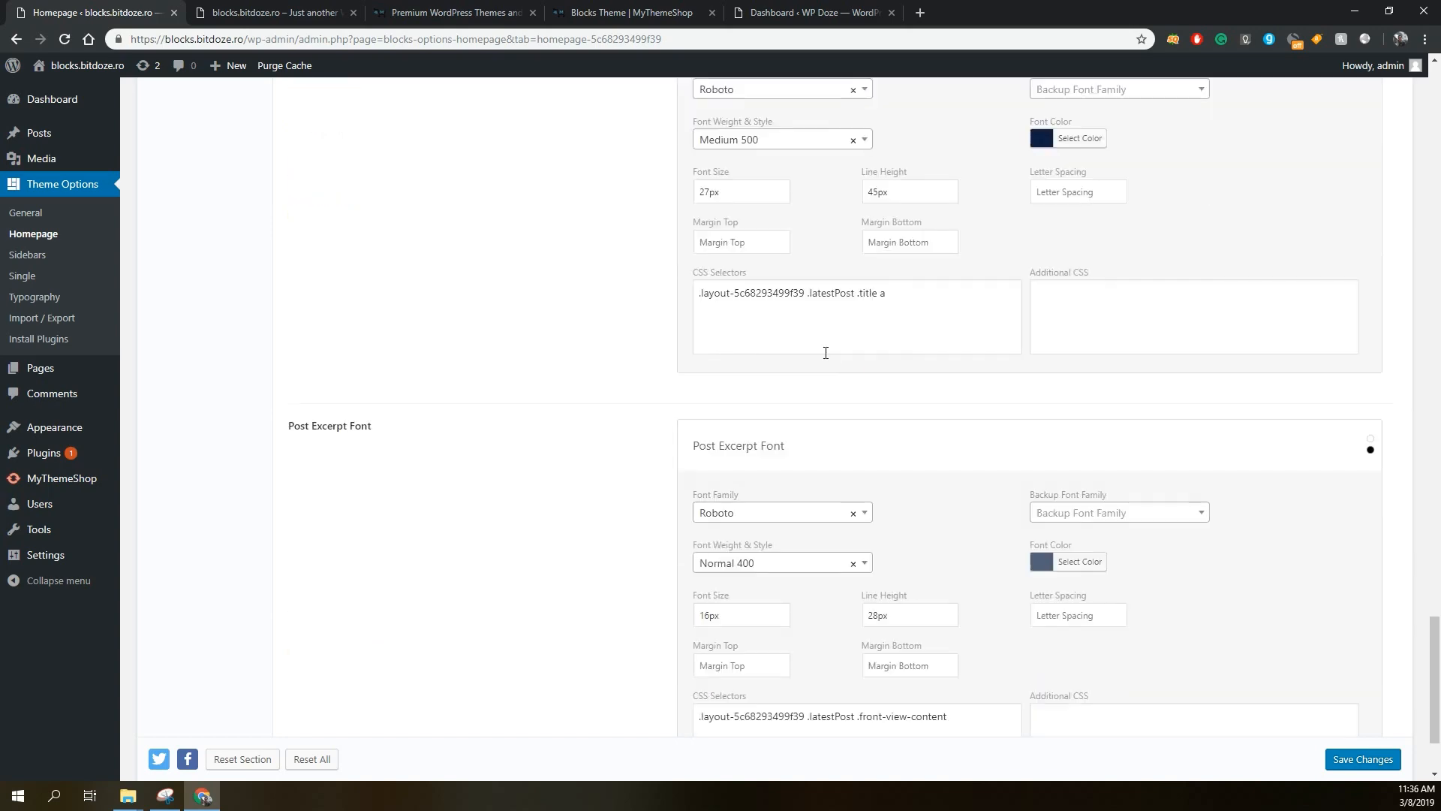
{"action": "scroll", "coordinate": [644, 292], "scroll_direction": "down", "scroll_amount": 2}
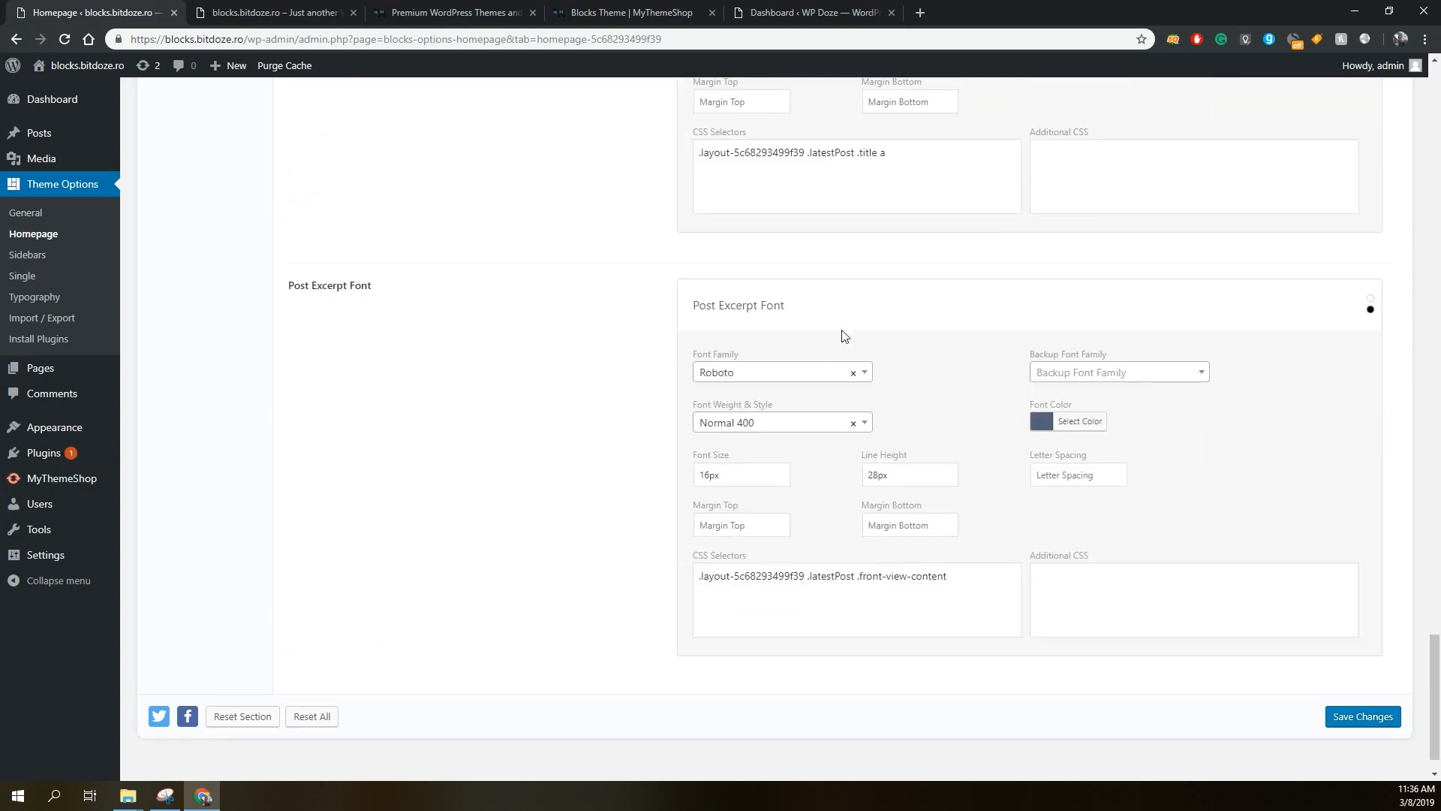
{"action": "scroll", "coordinate": [683, 331], "scroll_direction": "down", "scroll_amount": 1}
{"action": "scroll", "coordinate": [682, 332], "scroll_direction": "up", "scroll_amount": 15}
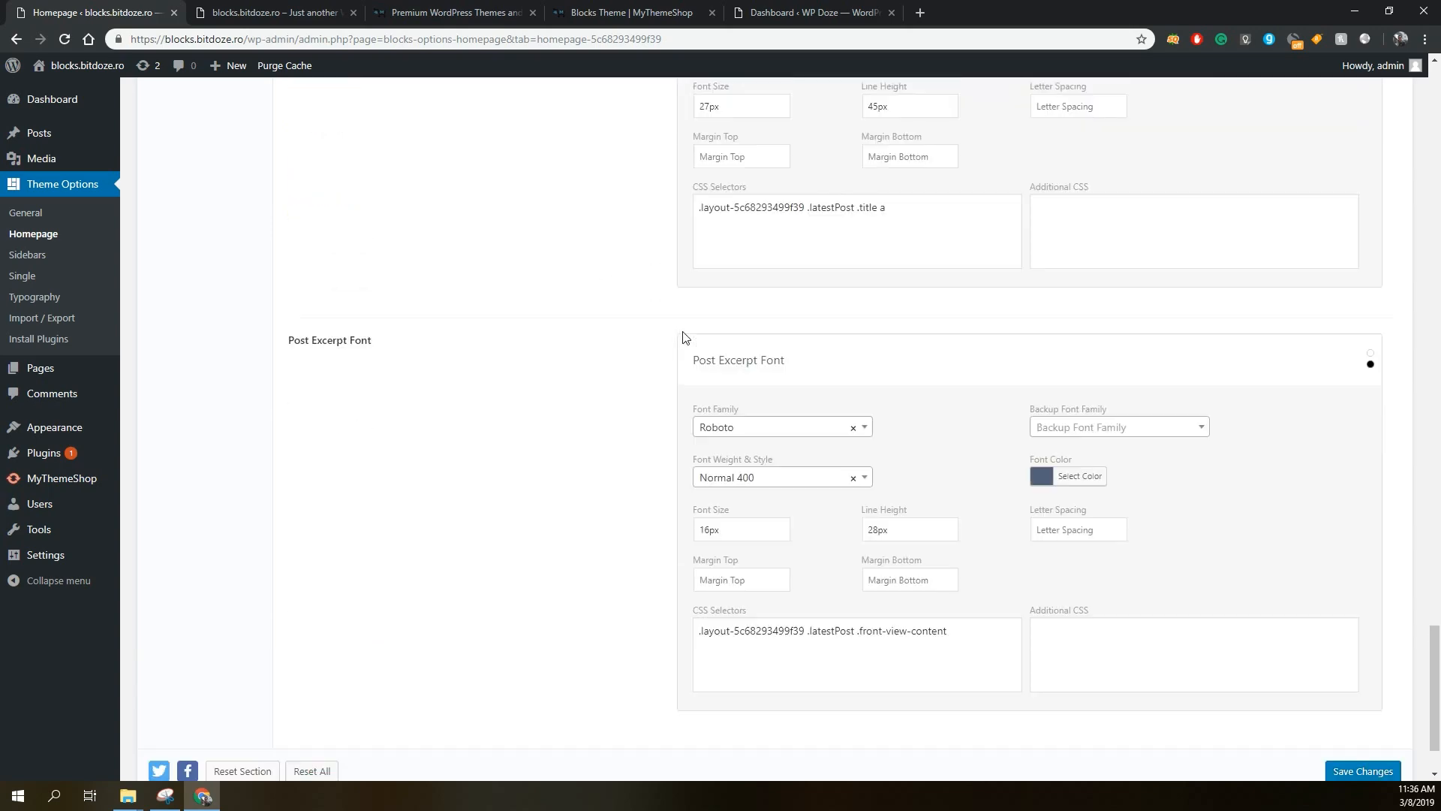
{"action": "scroll", "coordinate": [686, 337], "scroll_direction": "up", "scroll_amount": 20}
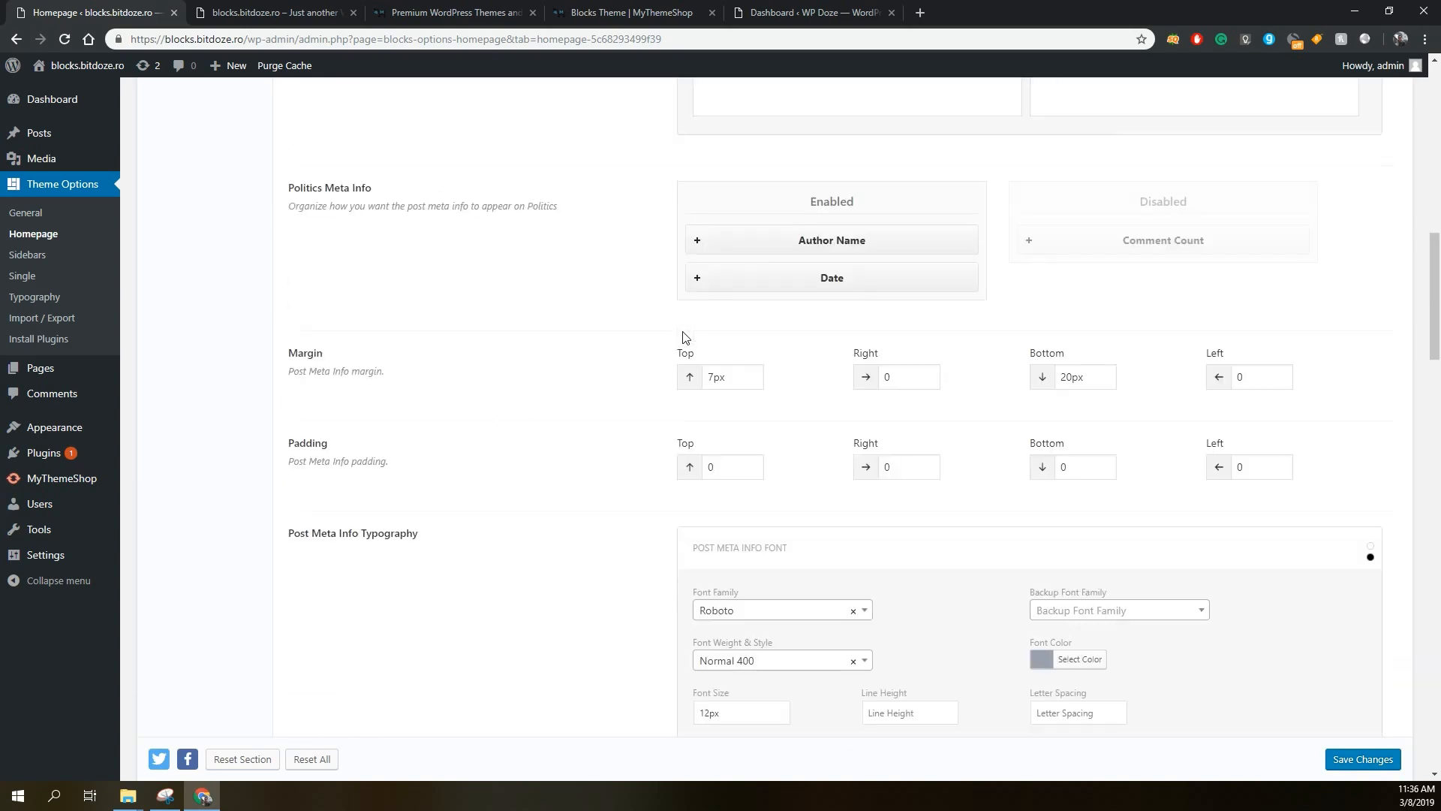
{"action": "scroll", "coordinate": [686, 337], "scroll_direction": "down", "scroll_amount": 2}
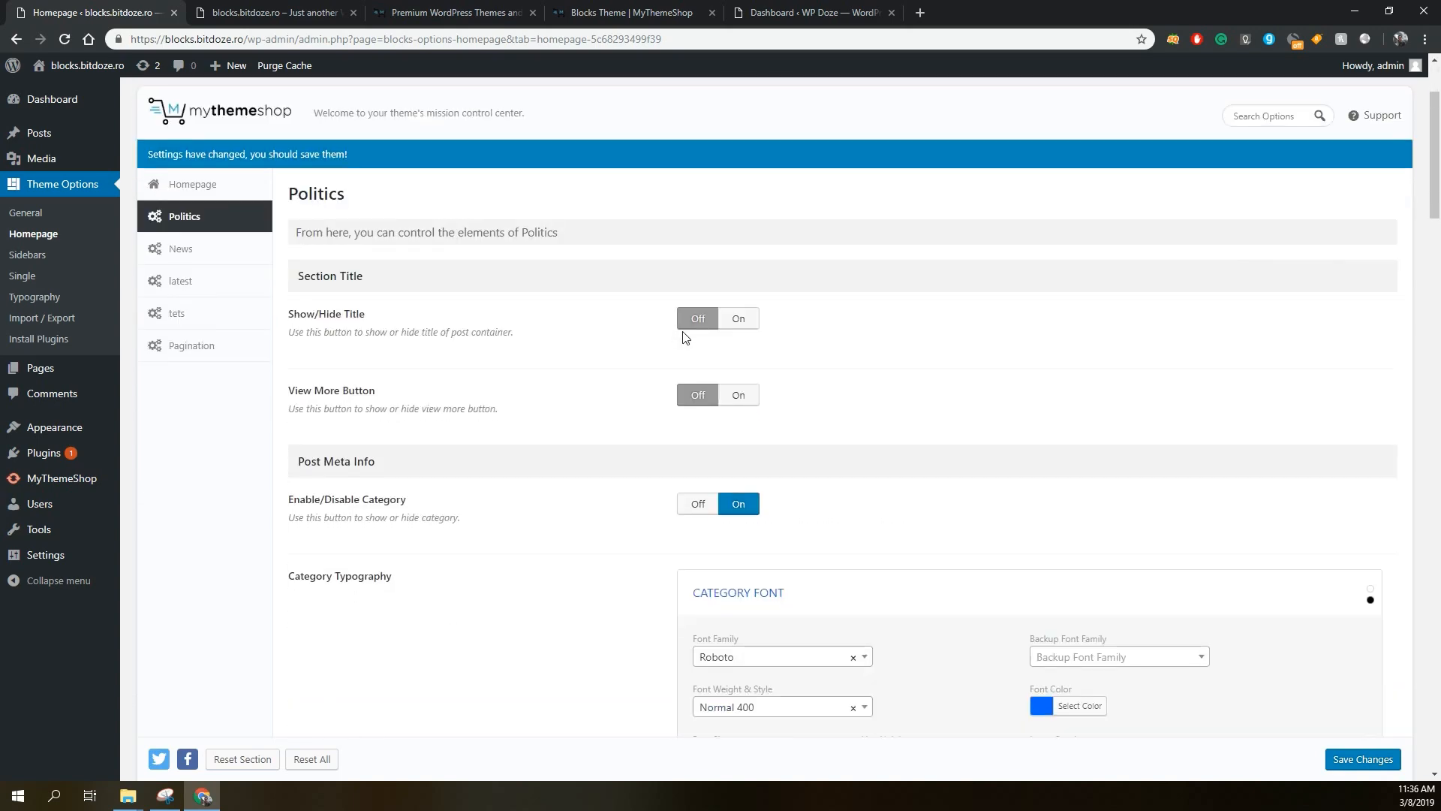
Open the News section's settings and review its title background, fonts, View More button, post meta info and post container options.
{"action": "left_click", "coordinate": [201, 255]}
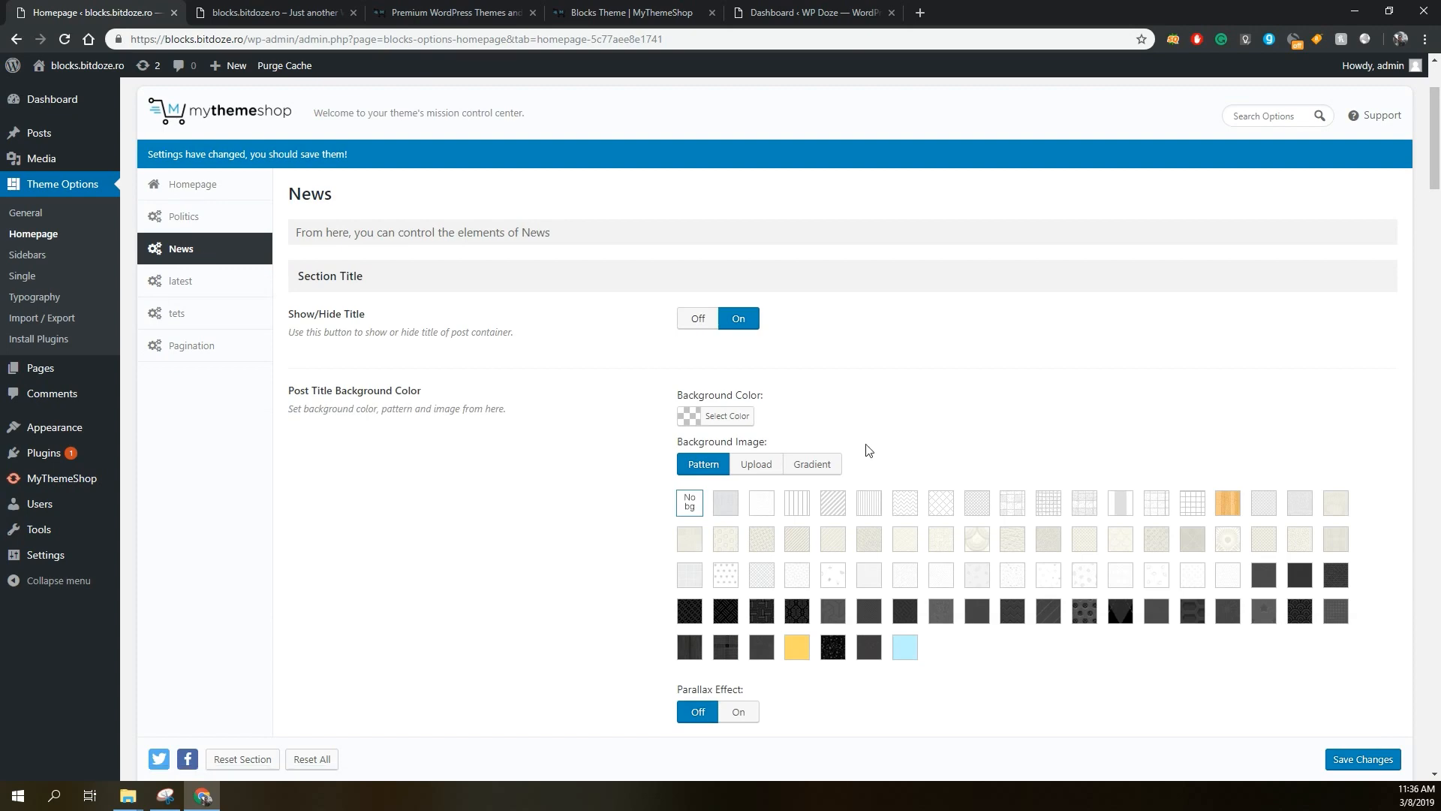
{"action": "scroll", "coordinate": [963, 520], "scroll_direction": "down", "scroll_amount": 6}
{"action": "scroll", "coordinate": [965, 521], "scroll_direction": "down", "scroll_amount": 13}
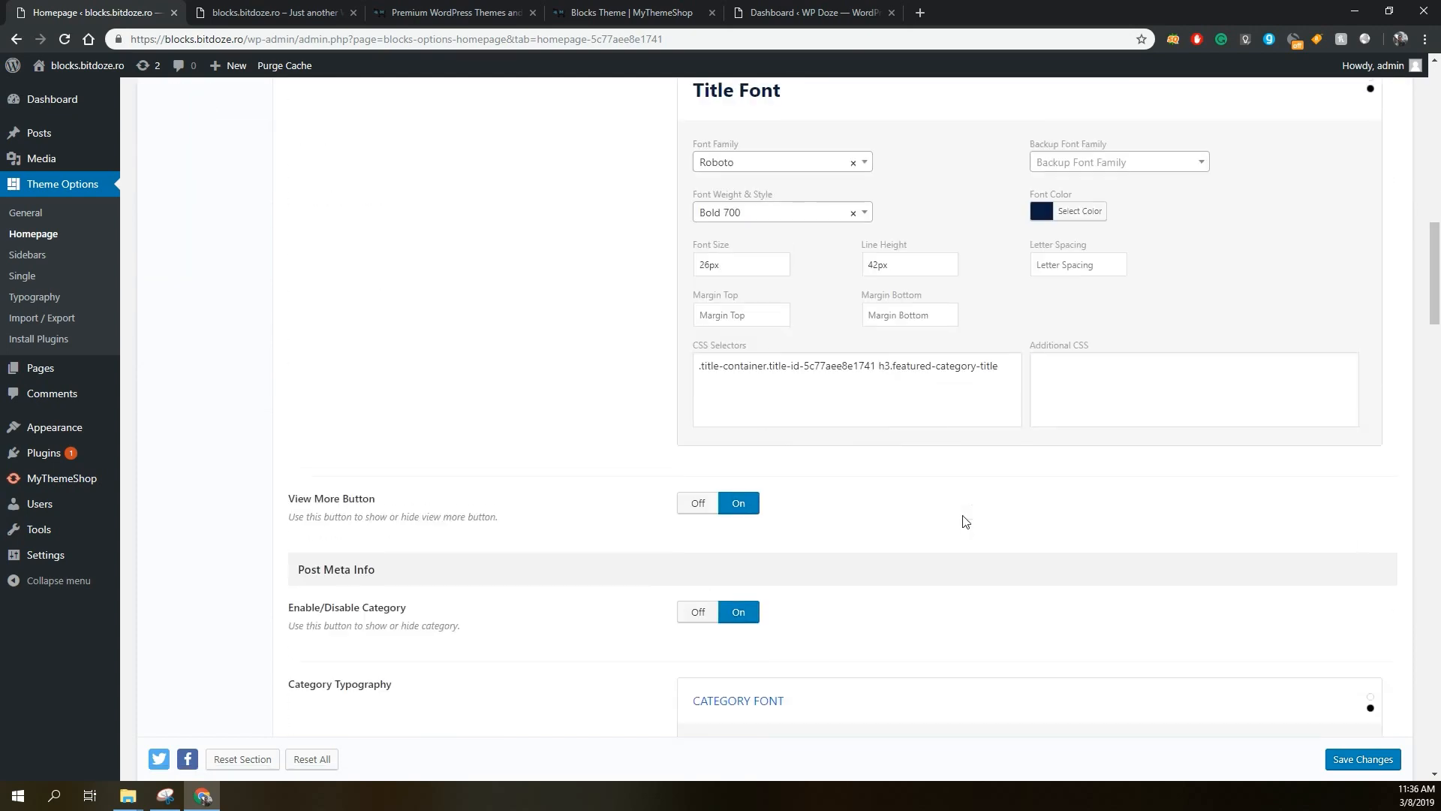
{"action": "scroll", "coordinate": [966, 521], "scroll_direction": "down", "scroll_amount": 17}
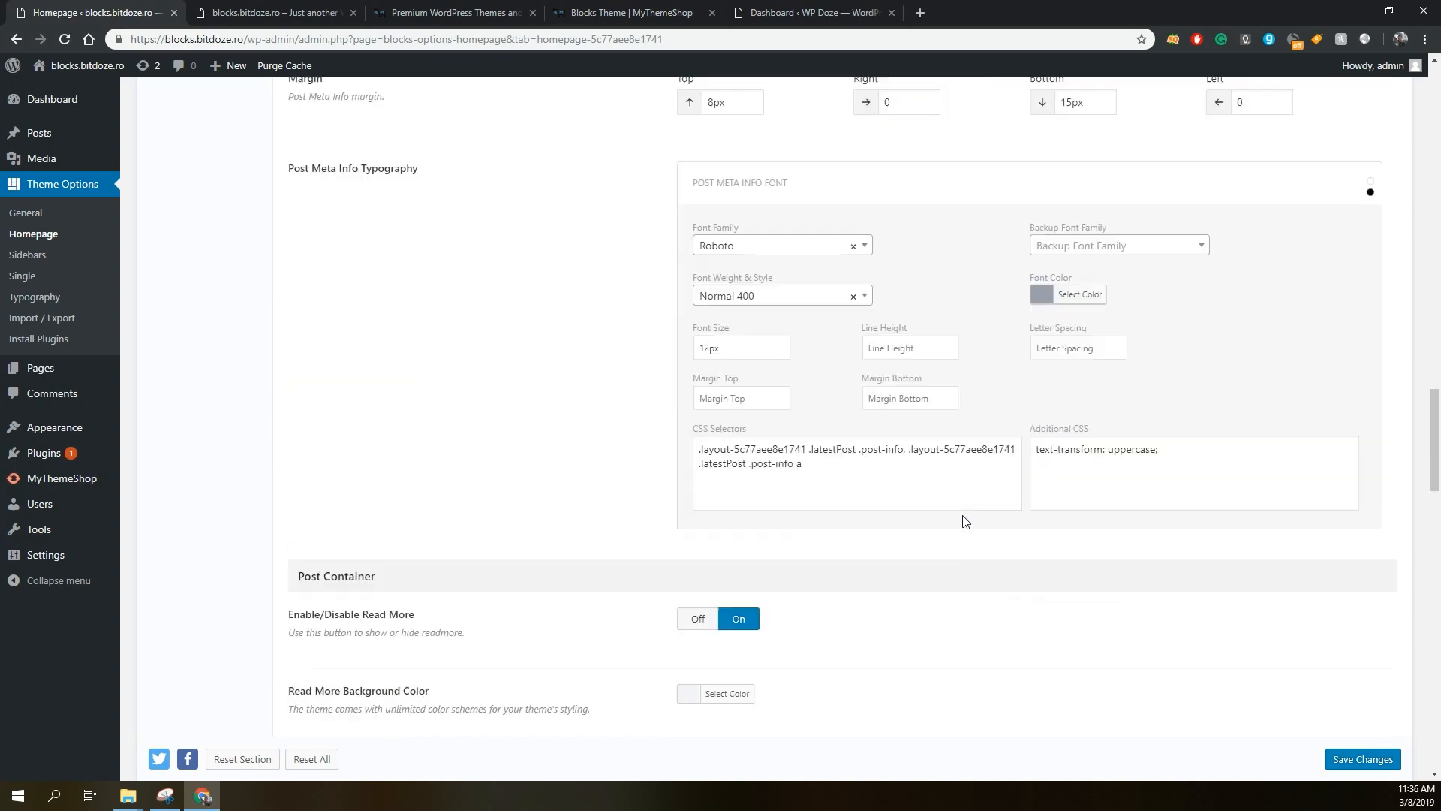
{"action": "scroll", "coordinate": [965, 521], "scroll_direction": "down", "scroll_amount": 7}
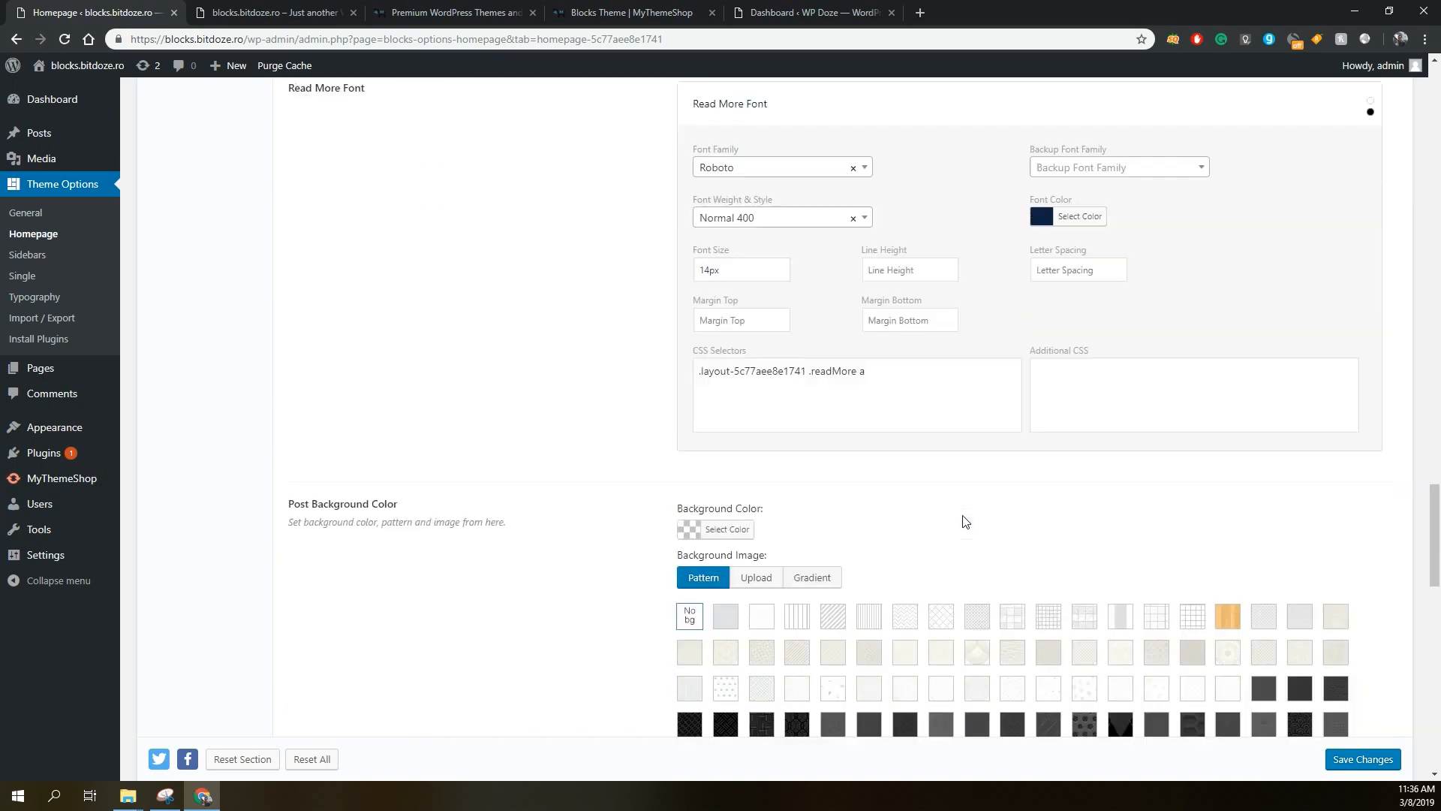
{"action": "scroll", "coordinate": [965, 521], "scroll_direction": "up", "scroll_amount": 4}
{"action": "scroll", "coordinate": [965, 521], "scroll_direction": "down", "scroll_amount": 10}
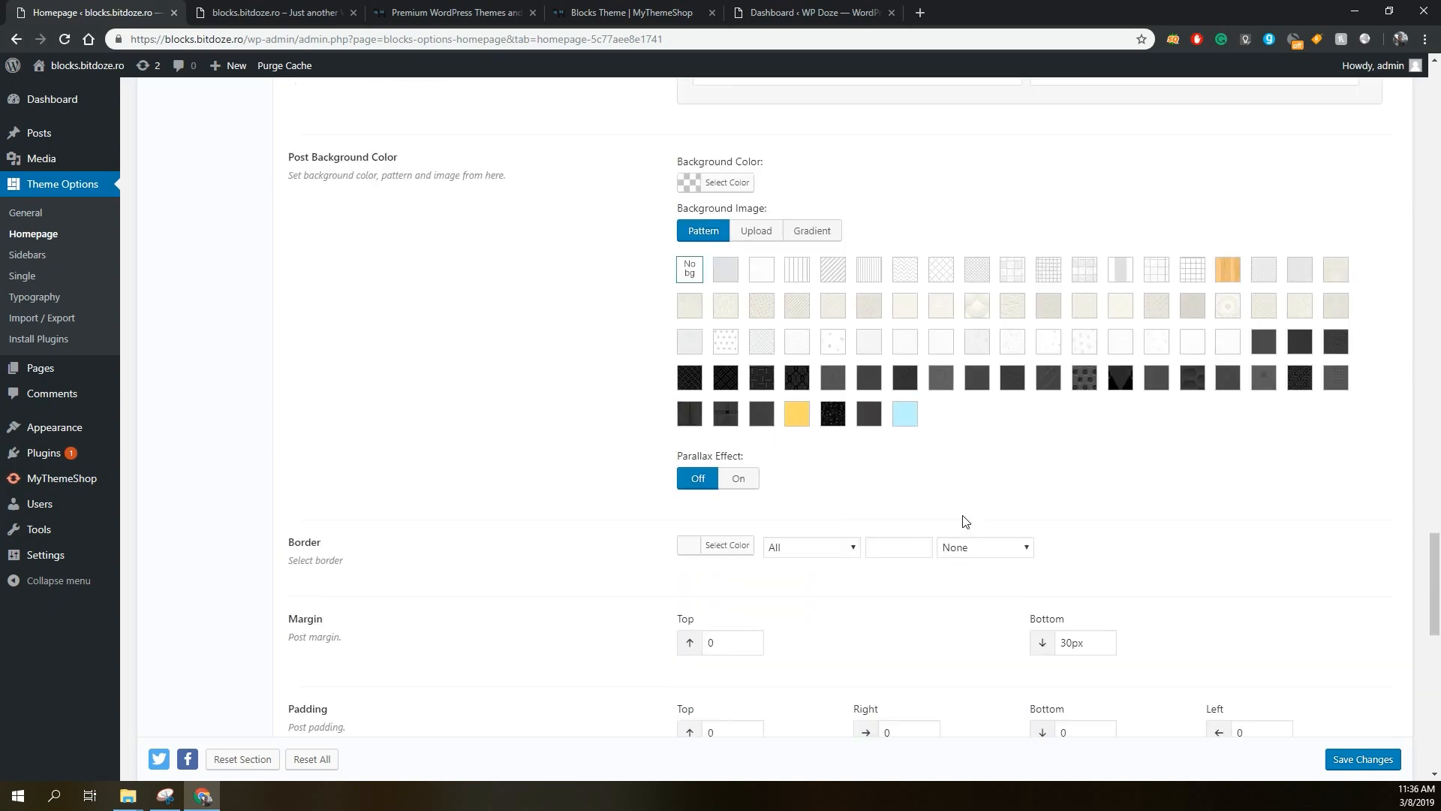
{"action": "scroll", "coordinate": [965, 521], "scroll_direction": "down", "scroll_amount": 4}
{"action": "scroll", "coordinate": [965, 521], "scroll_direction": "up", "scroll_amount": 20}
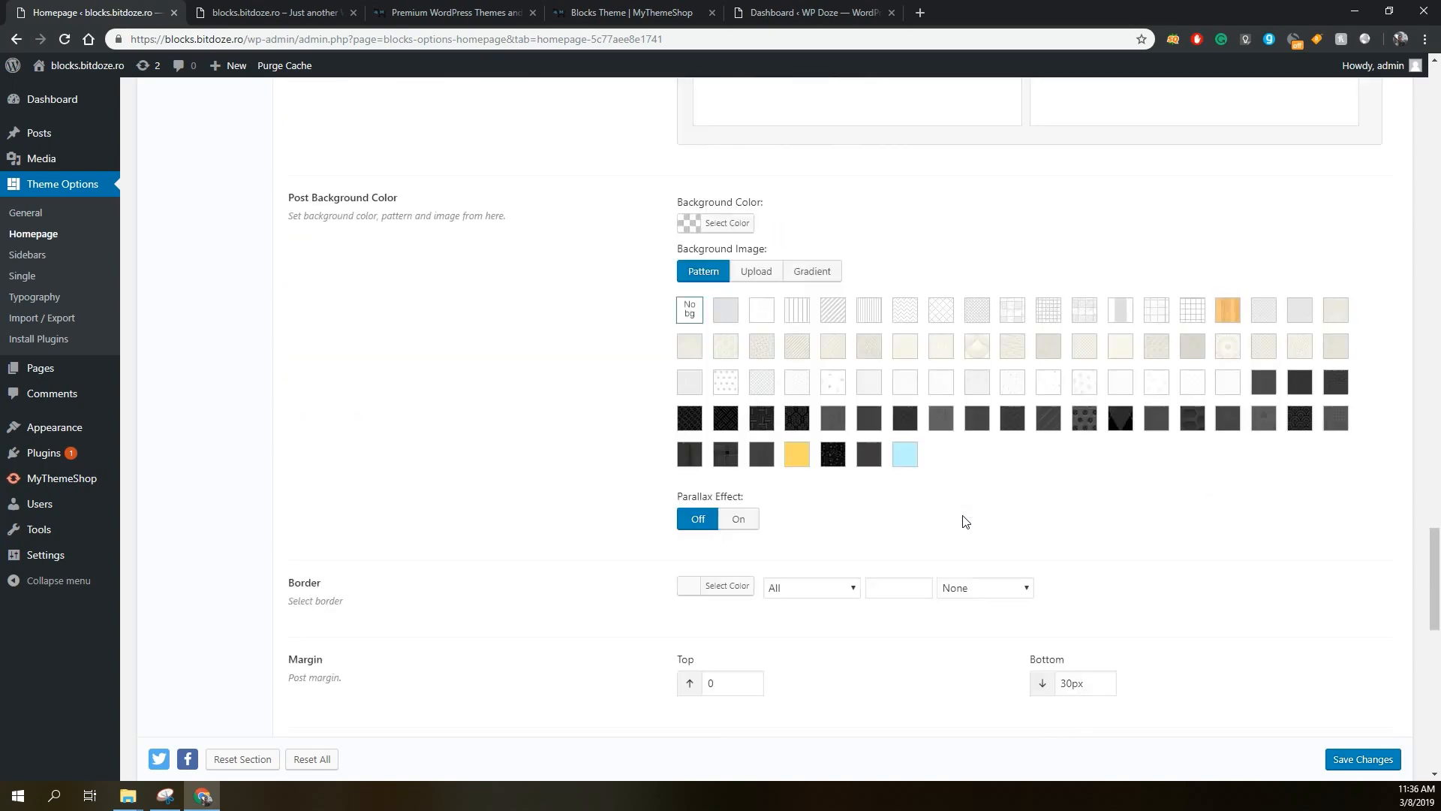
{"action": "scroll", "coordinate": [965, 521], "scroll_direction": "up", "scroll_amount": 20}
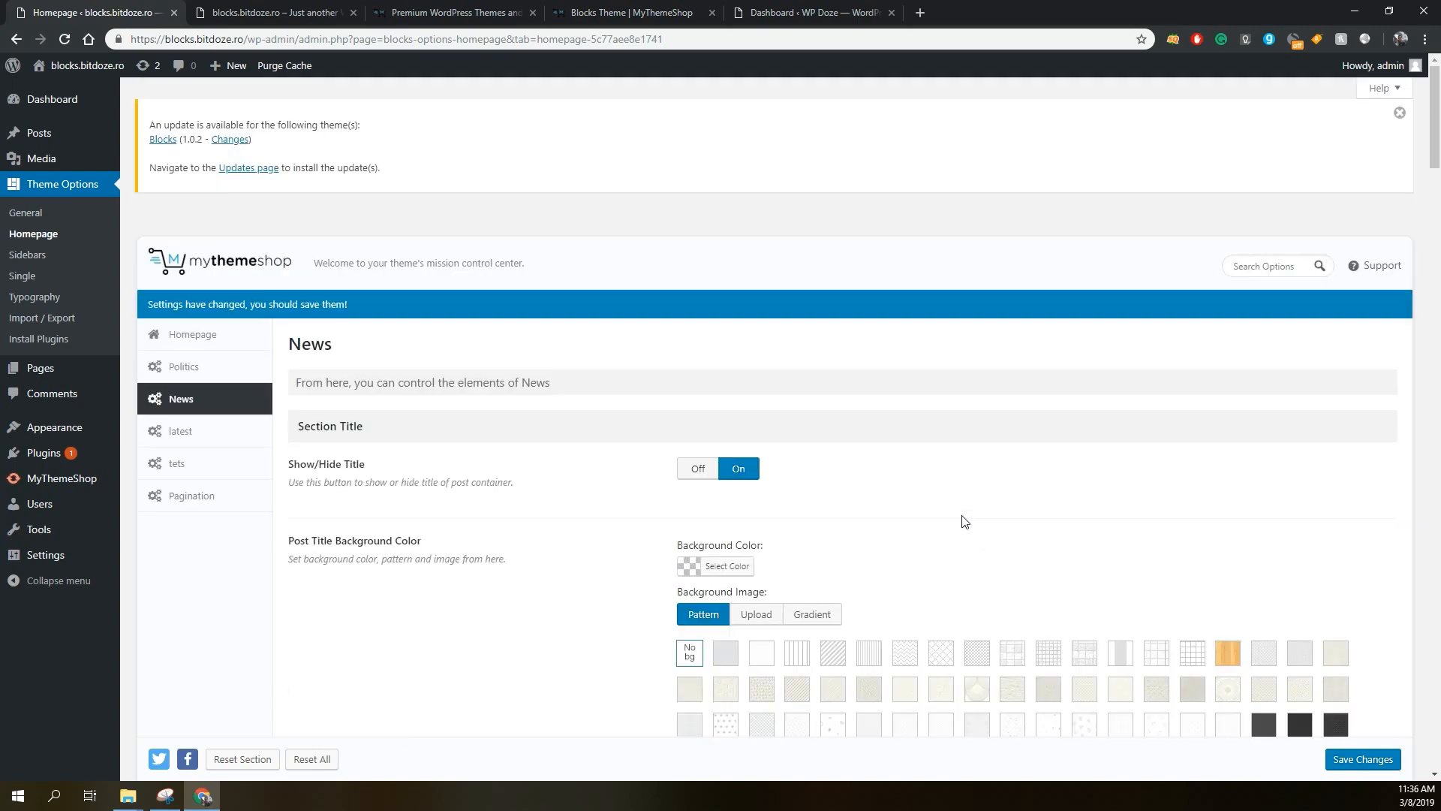
Open the tets section's settings and review section size, alignment, title typography, input field and text typography options.
{"action": "left_click", "coordinate": [173, 469]}
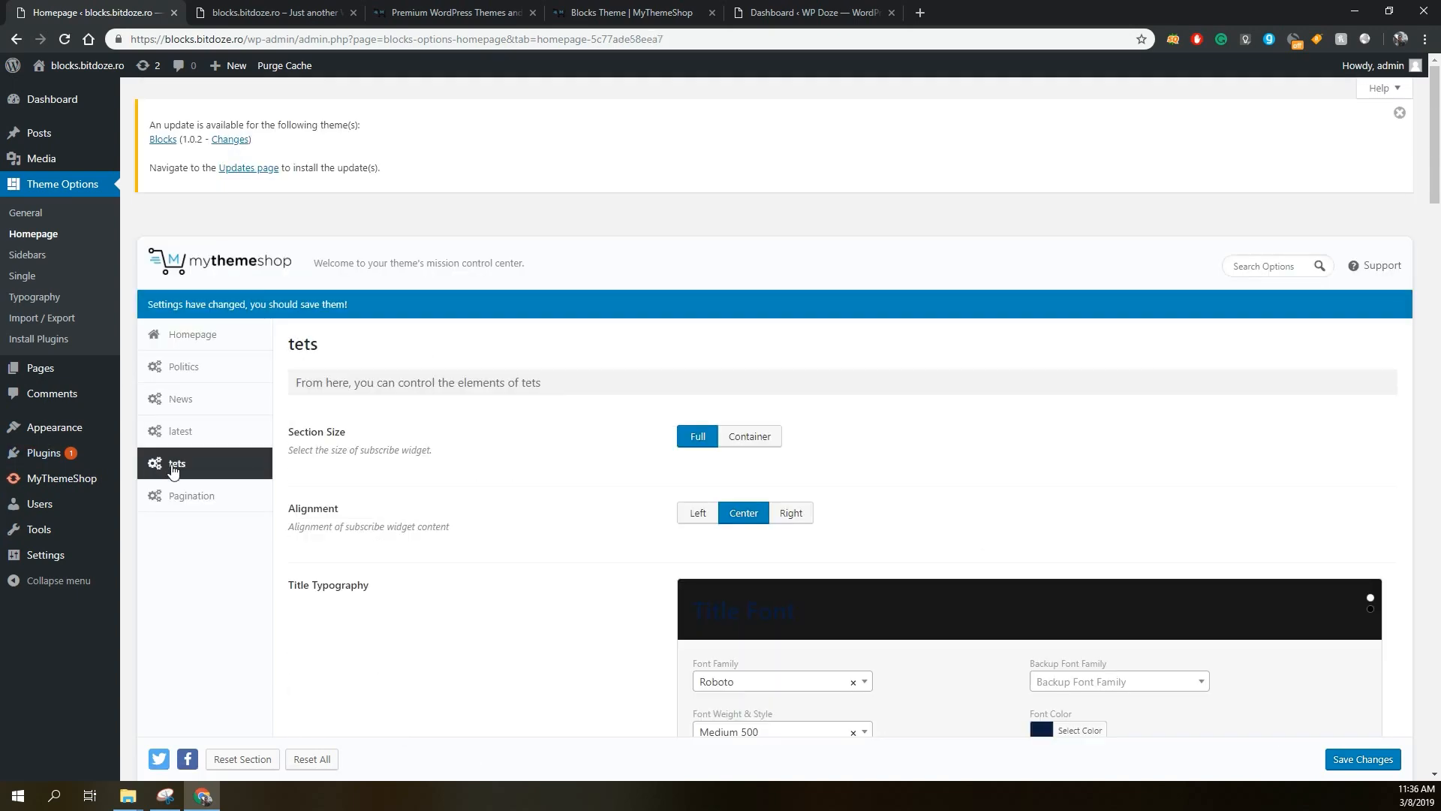
{"action": "scroll", "coordinate": [691, 363], "scroll_direction": "down", "scroll_amount": 3}
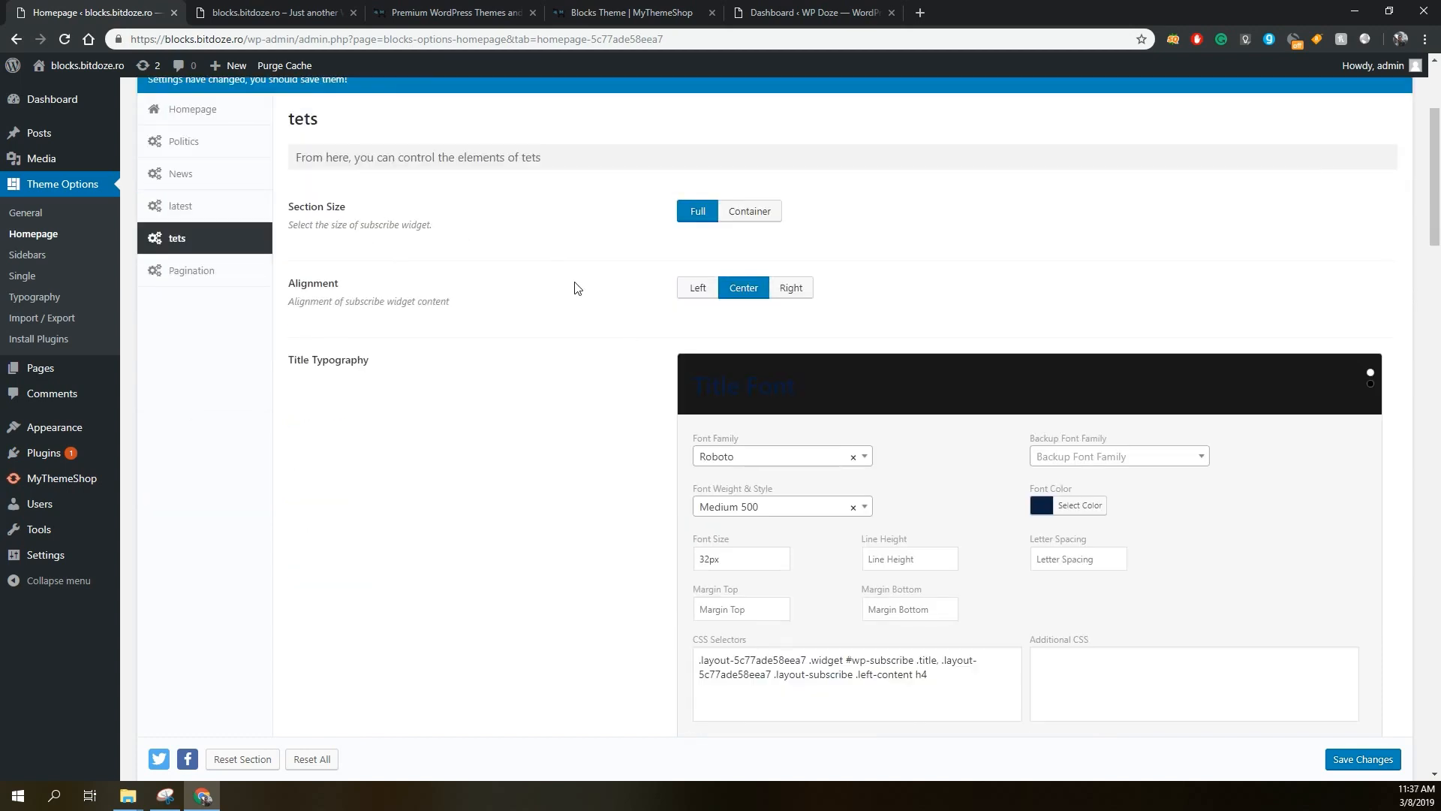
{"action": "scroll", "coordinate": [652, 295], "scroll_direction": "down", "scroll_amount": 5}
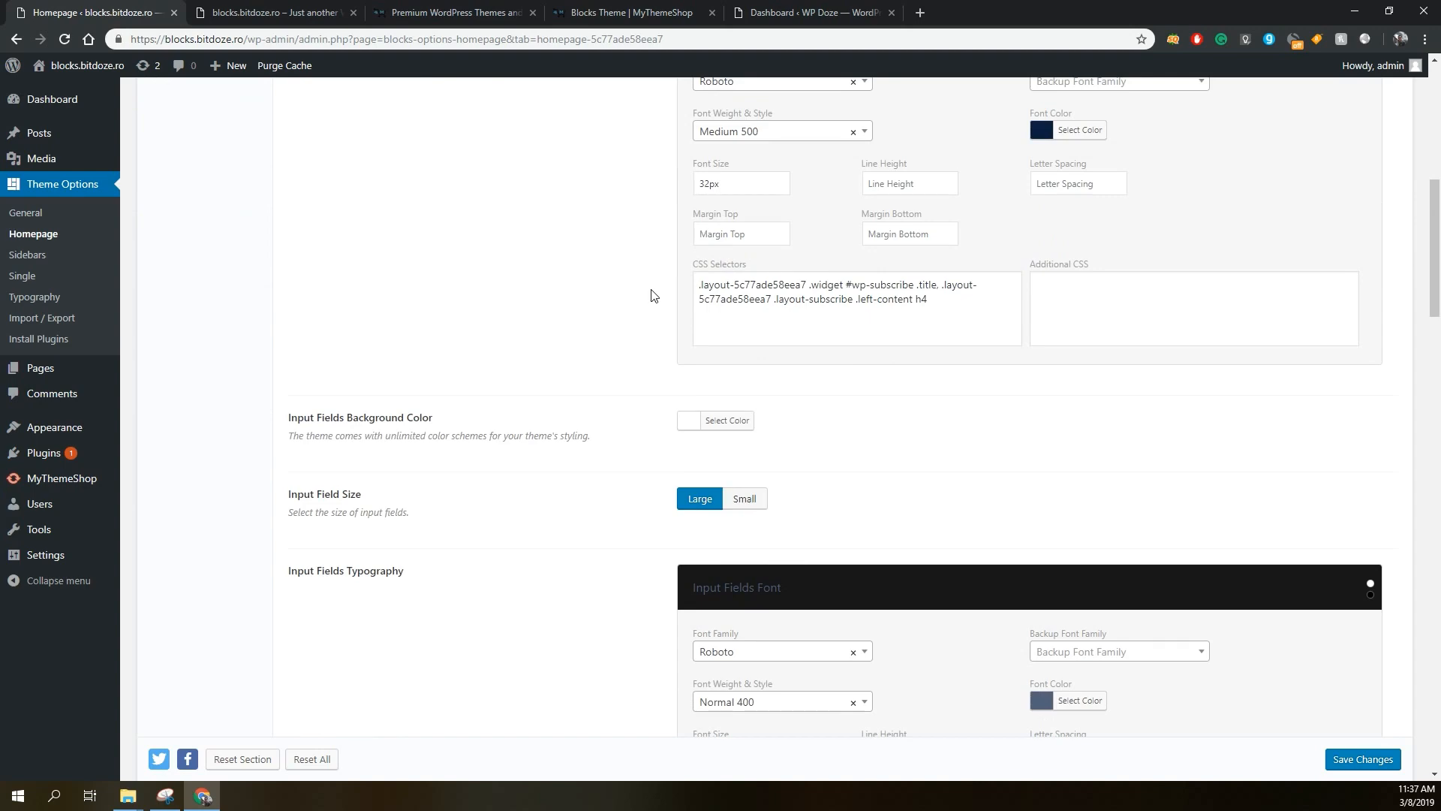
{"action": "scroll", "coordinate": [652, 295], "scroll_direction": "down", "scroll_amount": 13}
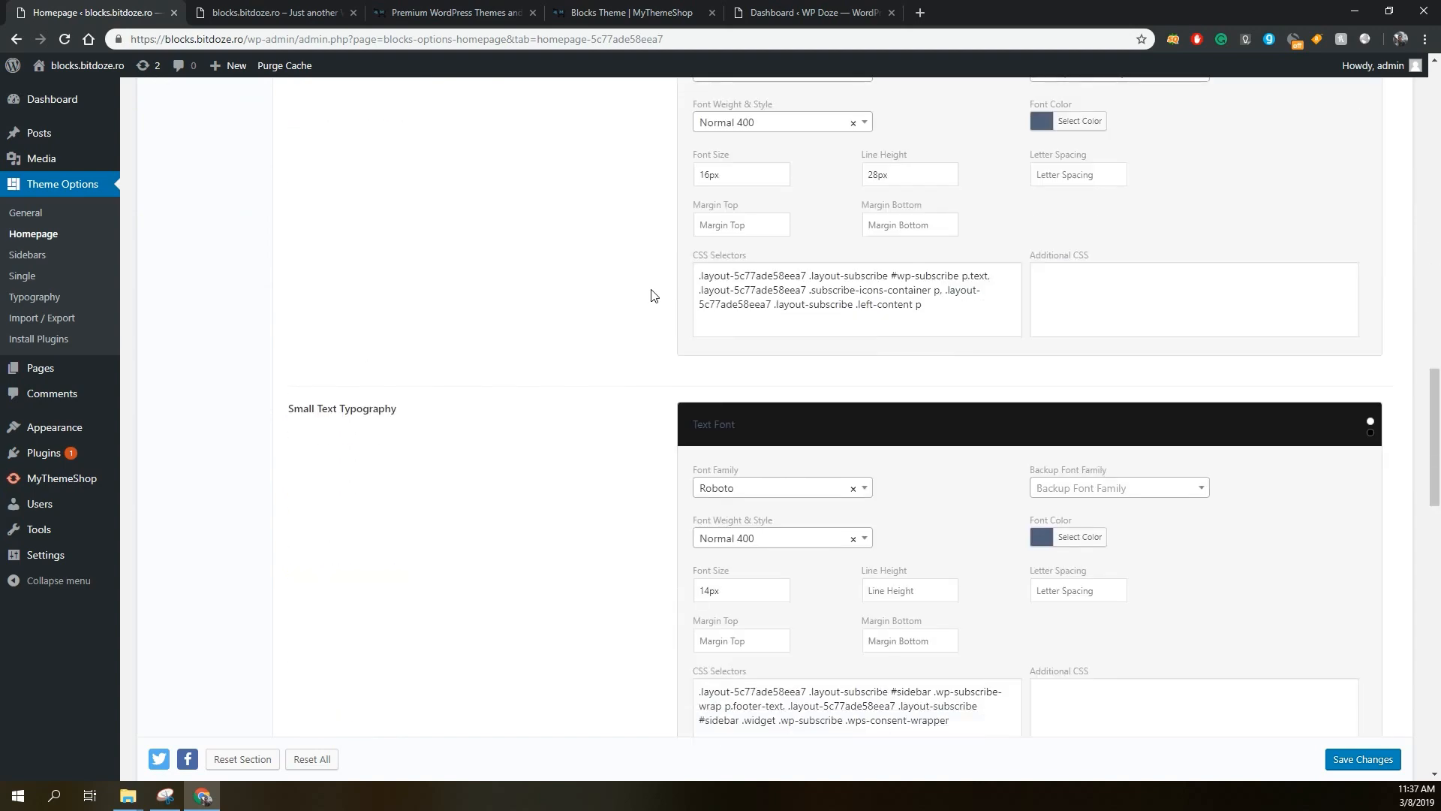
Review the tets section's subscribe left content, social icons and post container options, including background, border, margin and padding.
{"action": "scroll", "coordinate": [652, 295], "scroll_direction": "down", "scroll_amount": 7}
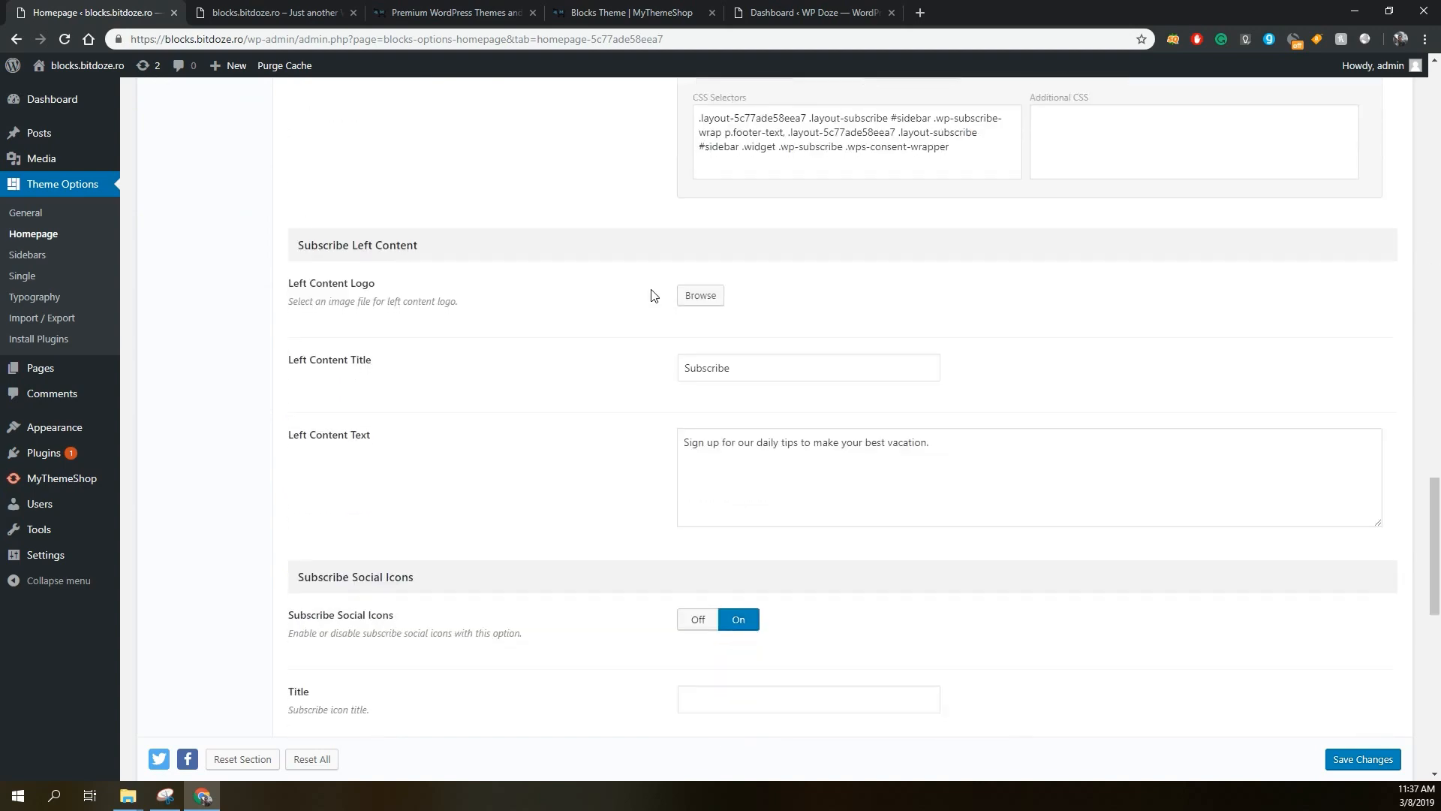
{"action": "left_click", "coordinate": [768, 369]}
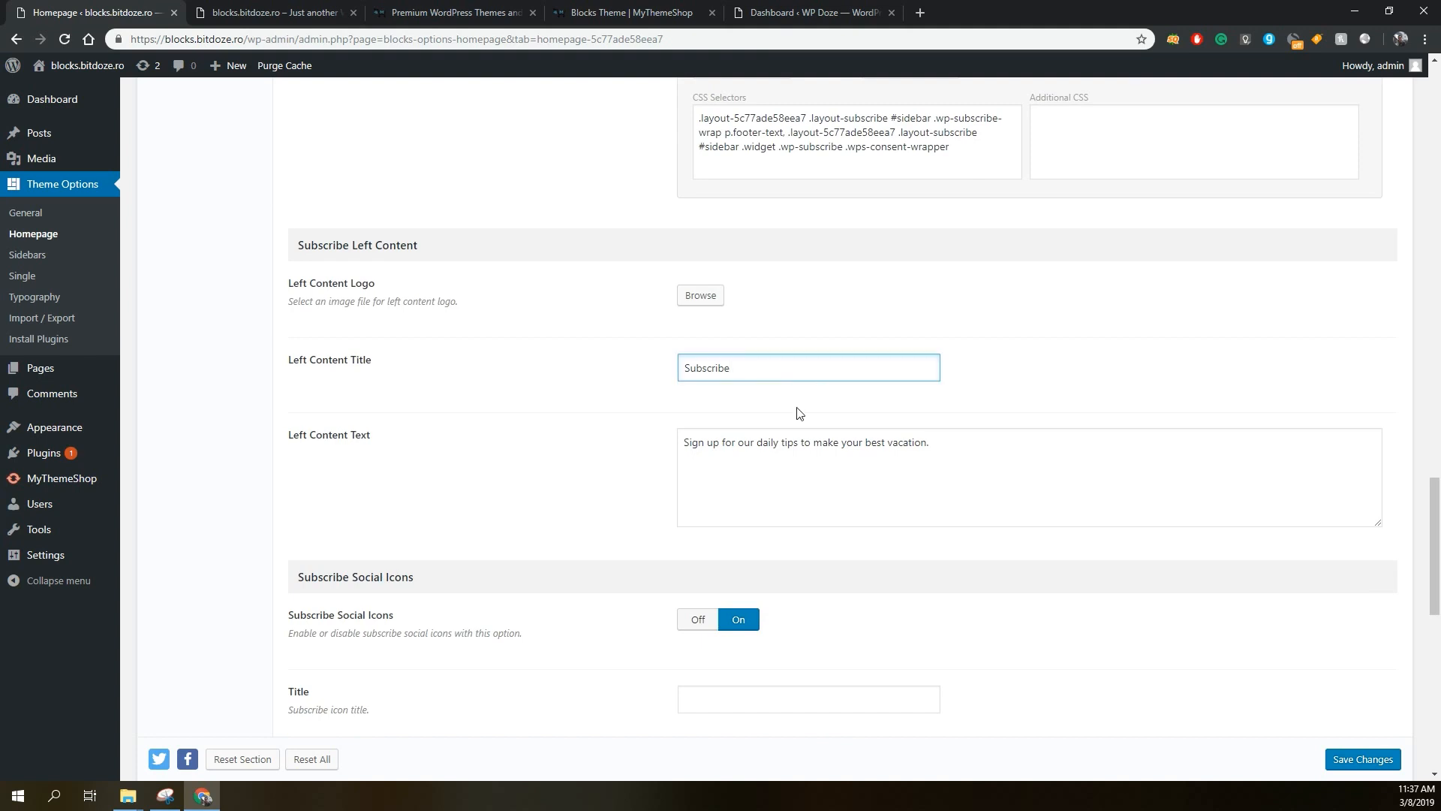
{"action": "left_click", "coordinate": [813, 475]}
{"action": "left_click", "coordinate": [502, 504]}
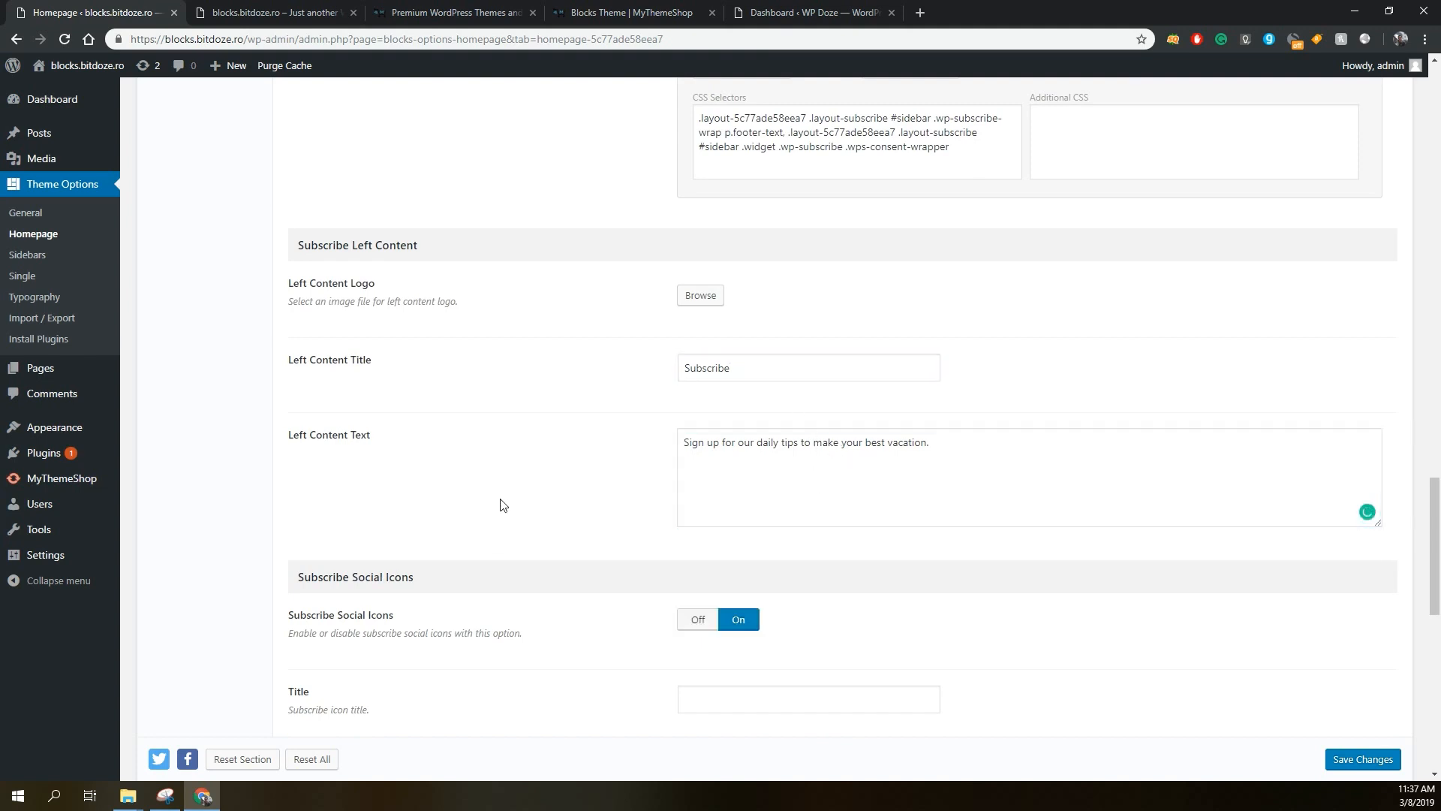
{"action": "scroll", "coordinate": [955, 643], "scroll_direction": "down", "scroll_amount": 4}
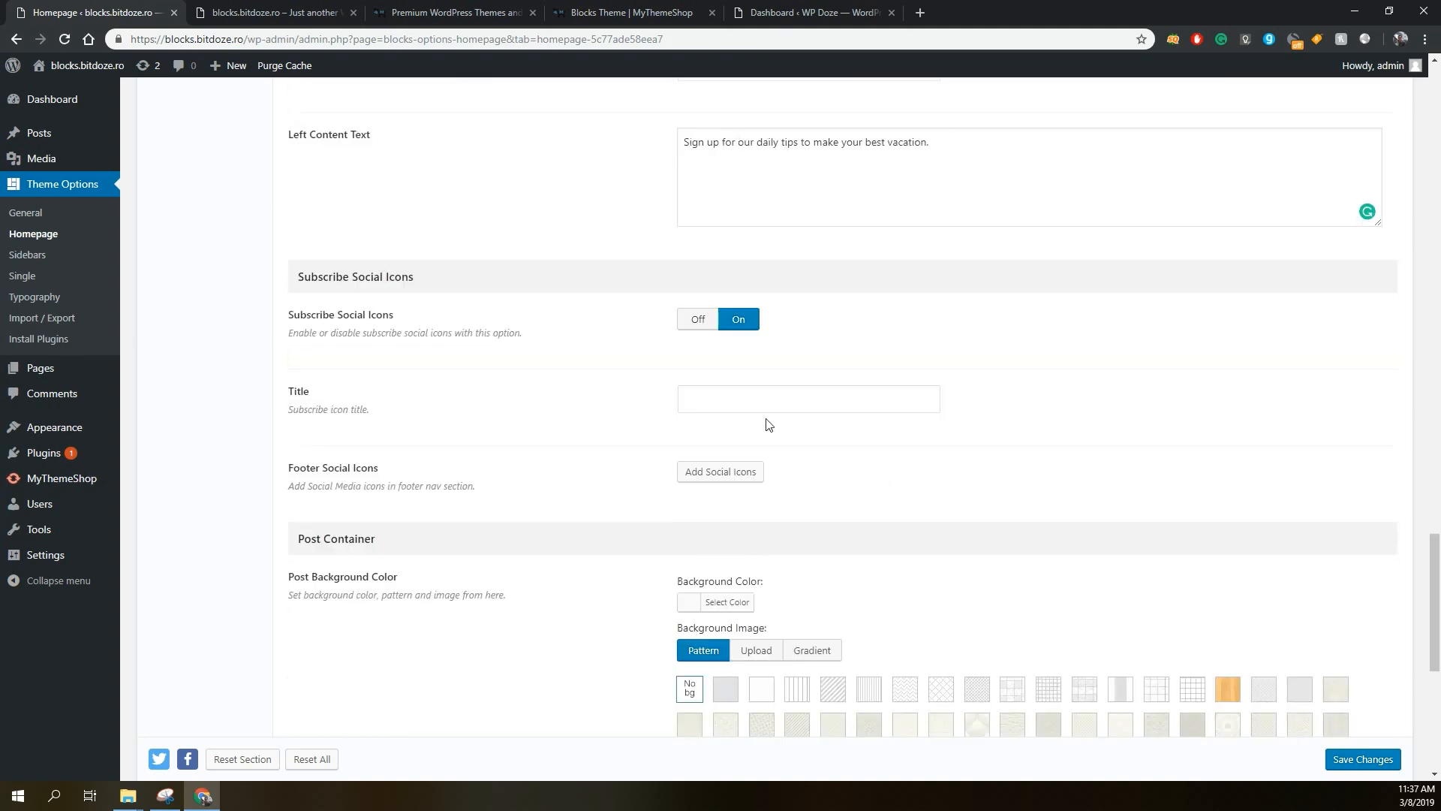
{"action": "left_click", "coordinate": [770, 398]}
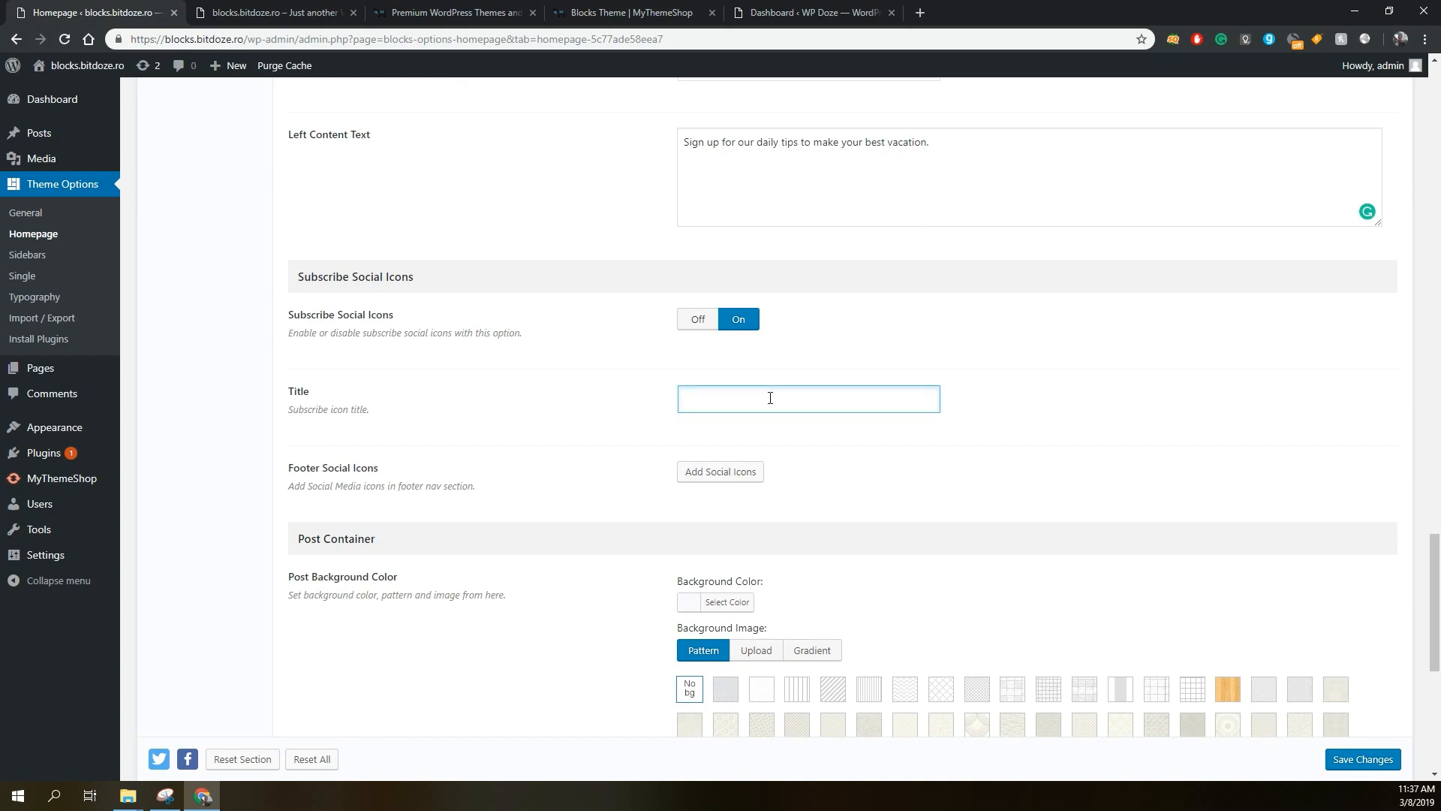
{"action": "scroll", "coordinate": [770, 398], "scroll_direction": "down", "scroll_amount": 6}
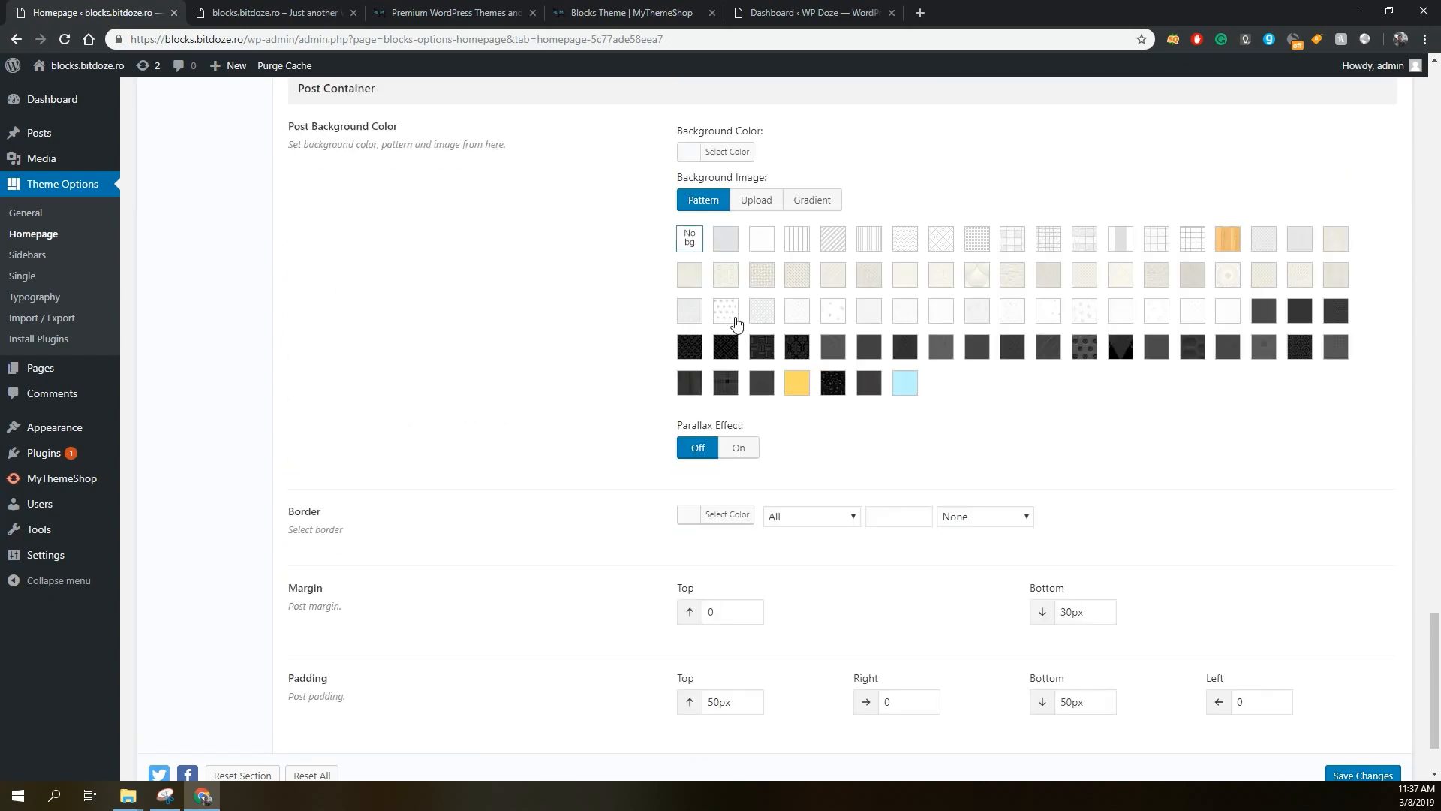
{"action": "scroll", "coordinate": [735, 325], "scroll_direction": "down", "scroll_amount": 2}
{"action": "scroll", "coordinate": [936, 460], "scroll_direction": "up", "scroll_amount": 20}
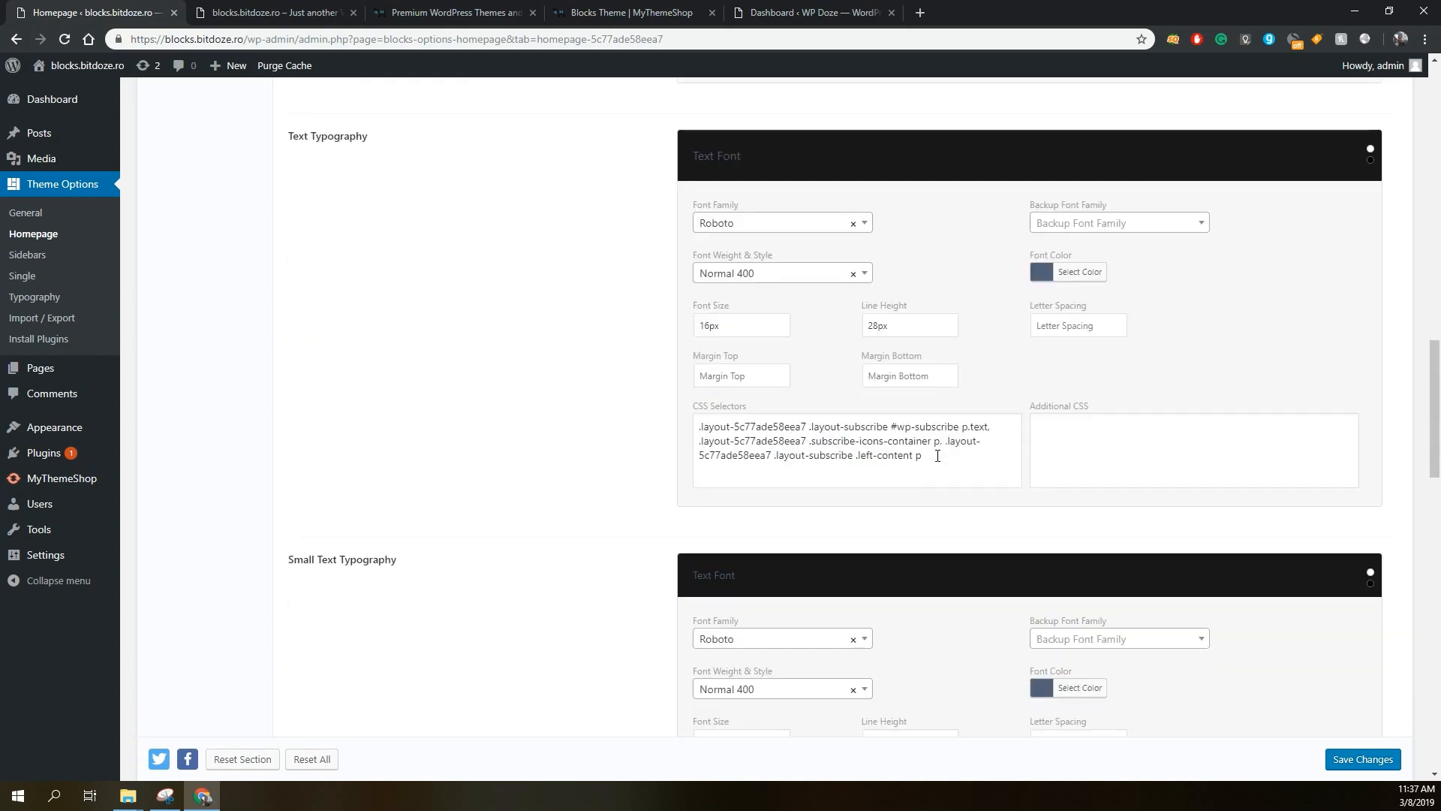
{"action": "scroll", "coordinate": [938, 455], "scroll_direction": "up", "scroll_amount": 15}
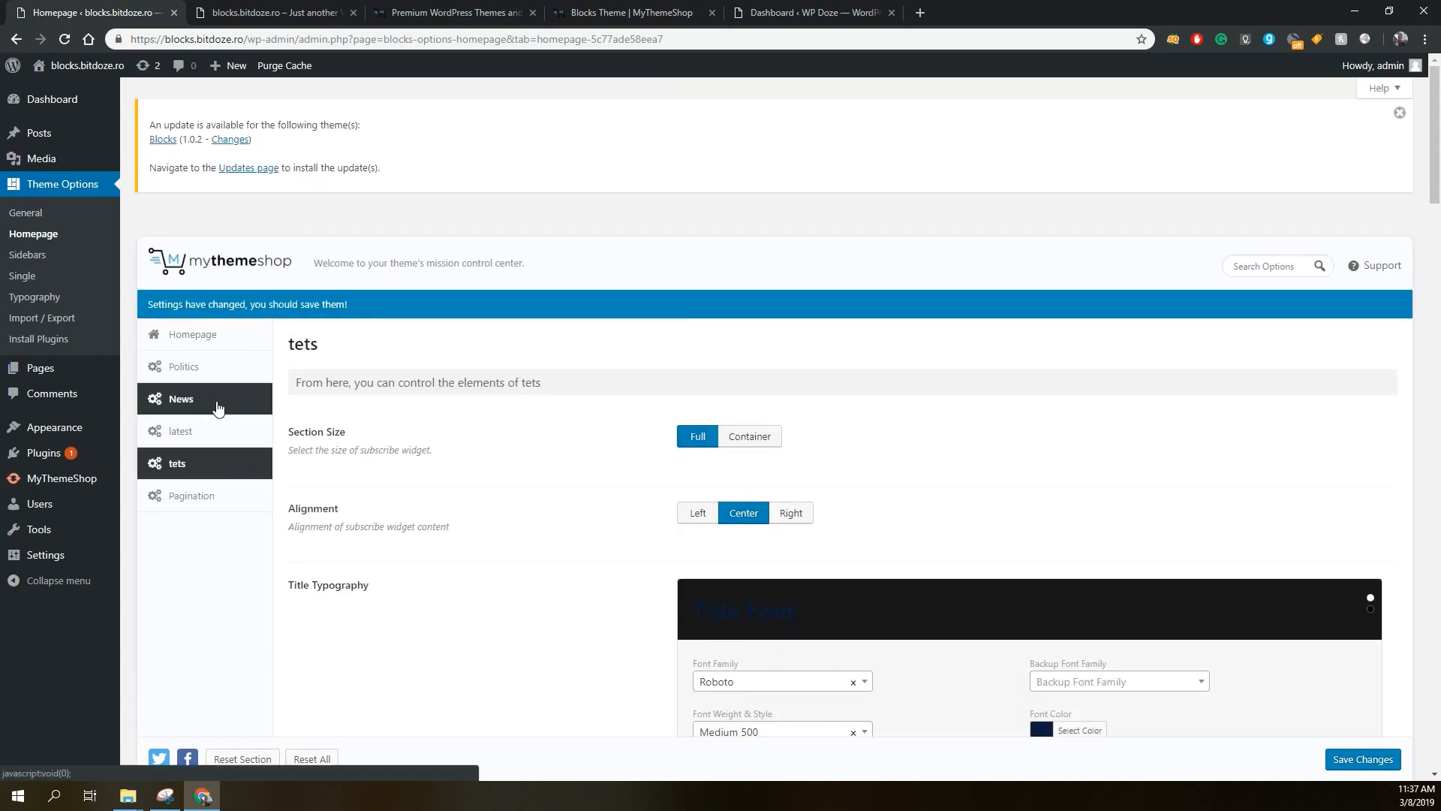
Open the homepage Pagination settings and review the pagination type, colors, margin, padding and border options.
{"action": "left_click", "coordinate": [195, 501]}
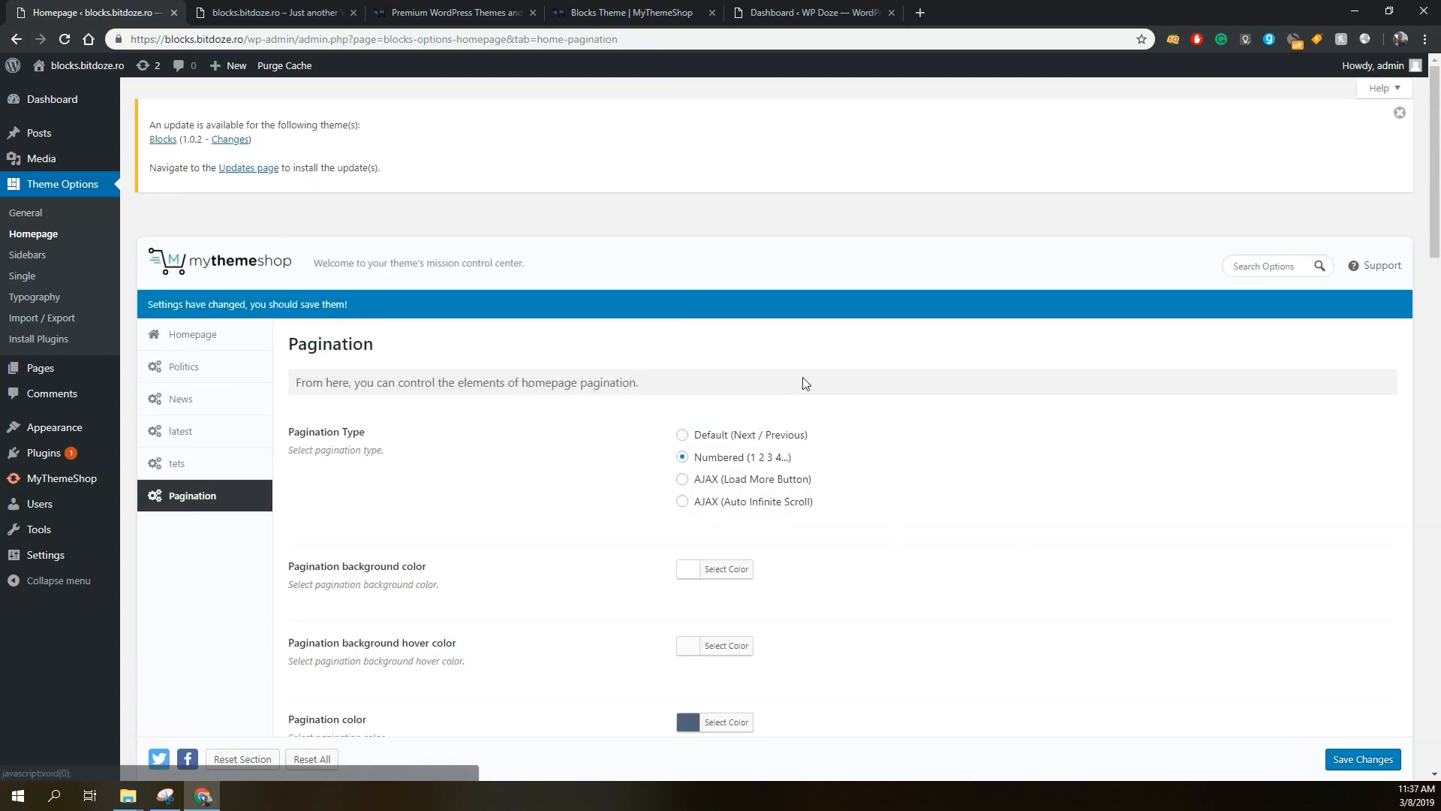
{"action": "scroll", "coordinate": [804, 383], "scroll_direction": "down", "scroll_amount": 1}
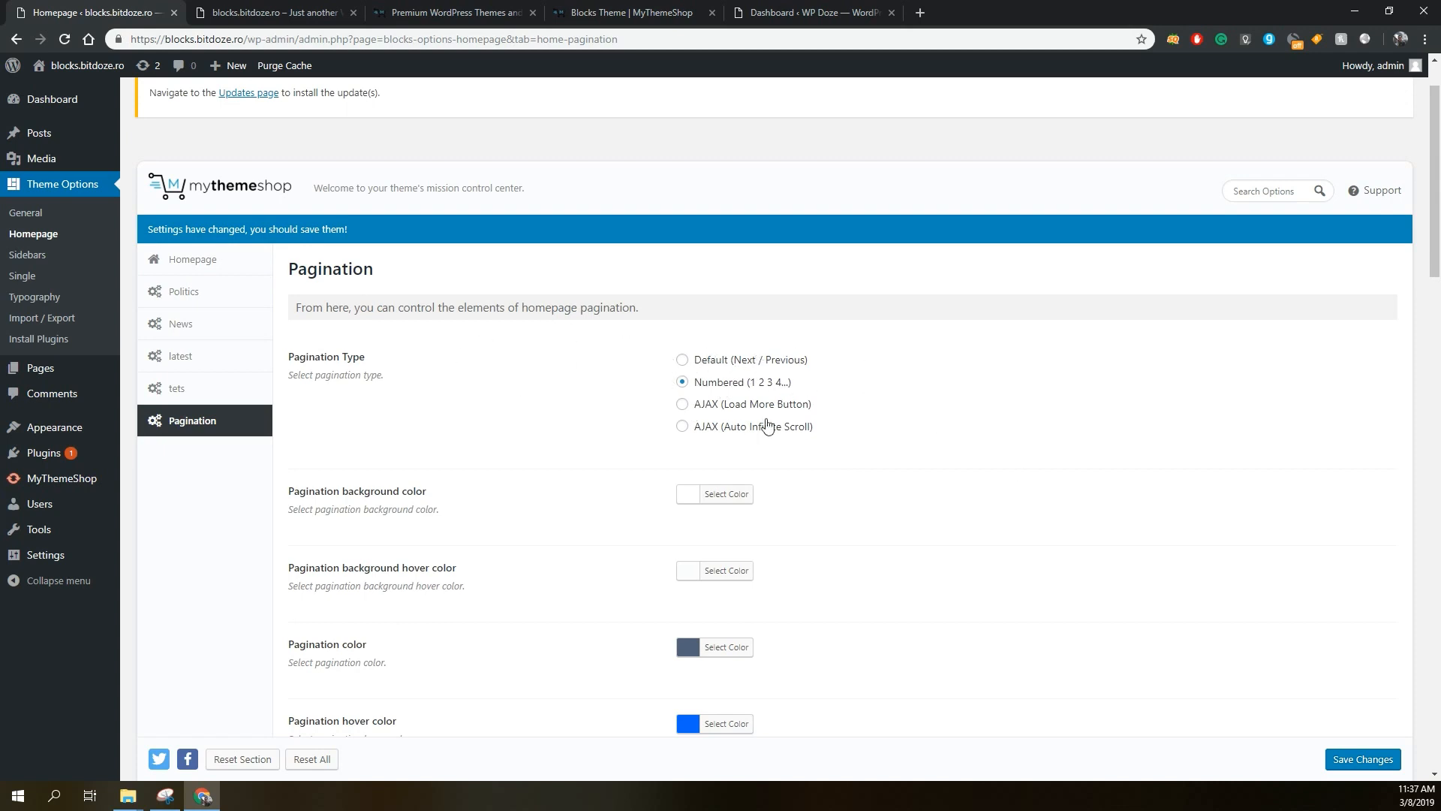
{"action": "scroll", "coordinate": [747, 491], "scroll_direction": "down", "scroll_amount": 8}
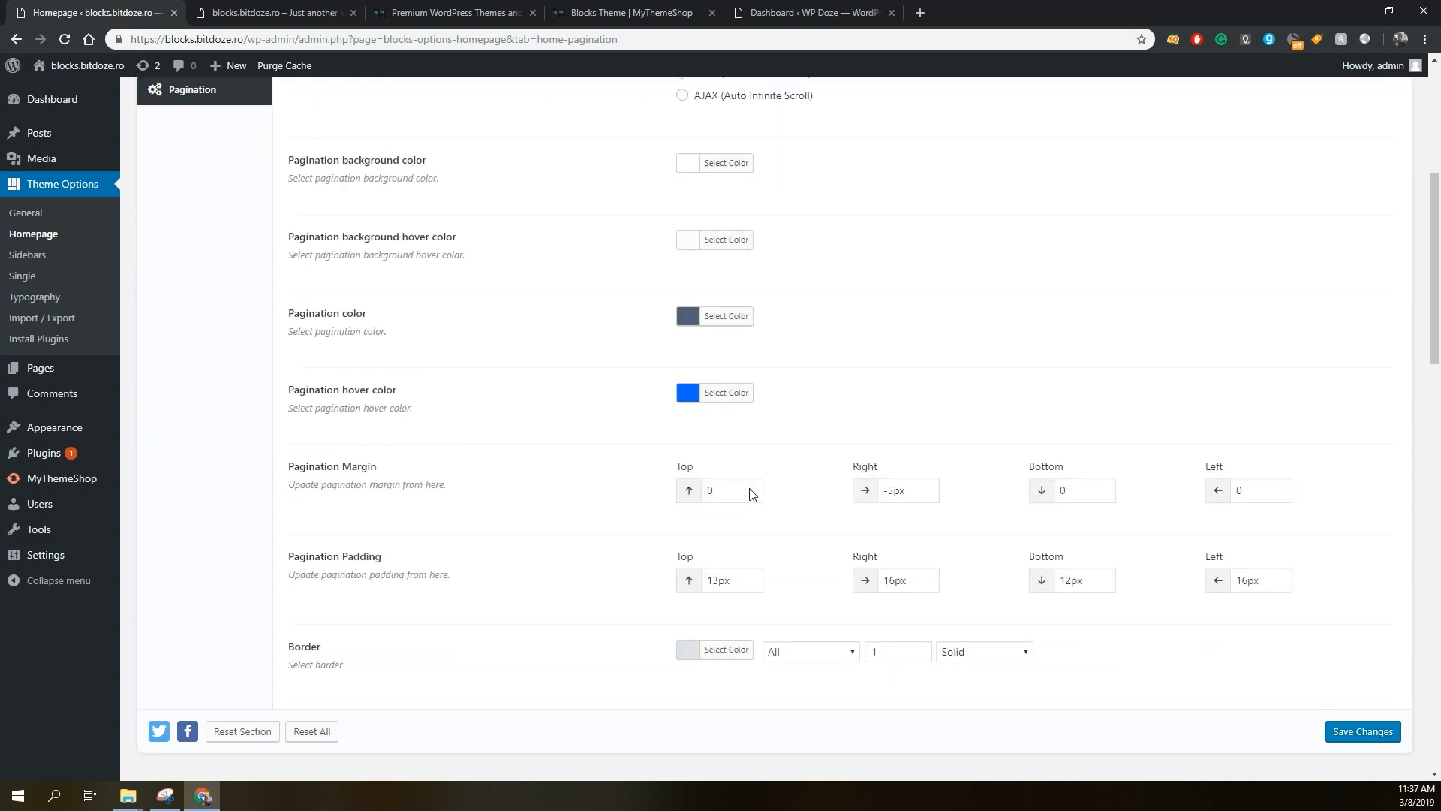
{"action": "scroll", "coordinate": [750, 493], "scroll_direction": "up", "scroll_amount": 5}
{"action": "scroll", "coordinate": [751, 493], "scroll_direction": "up", "scroll_amount": 4}
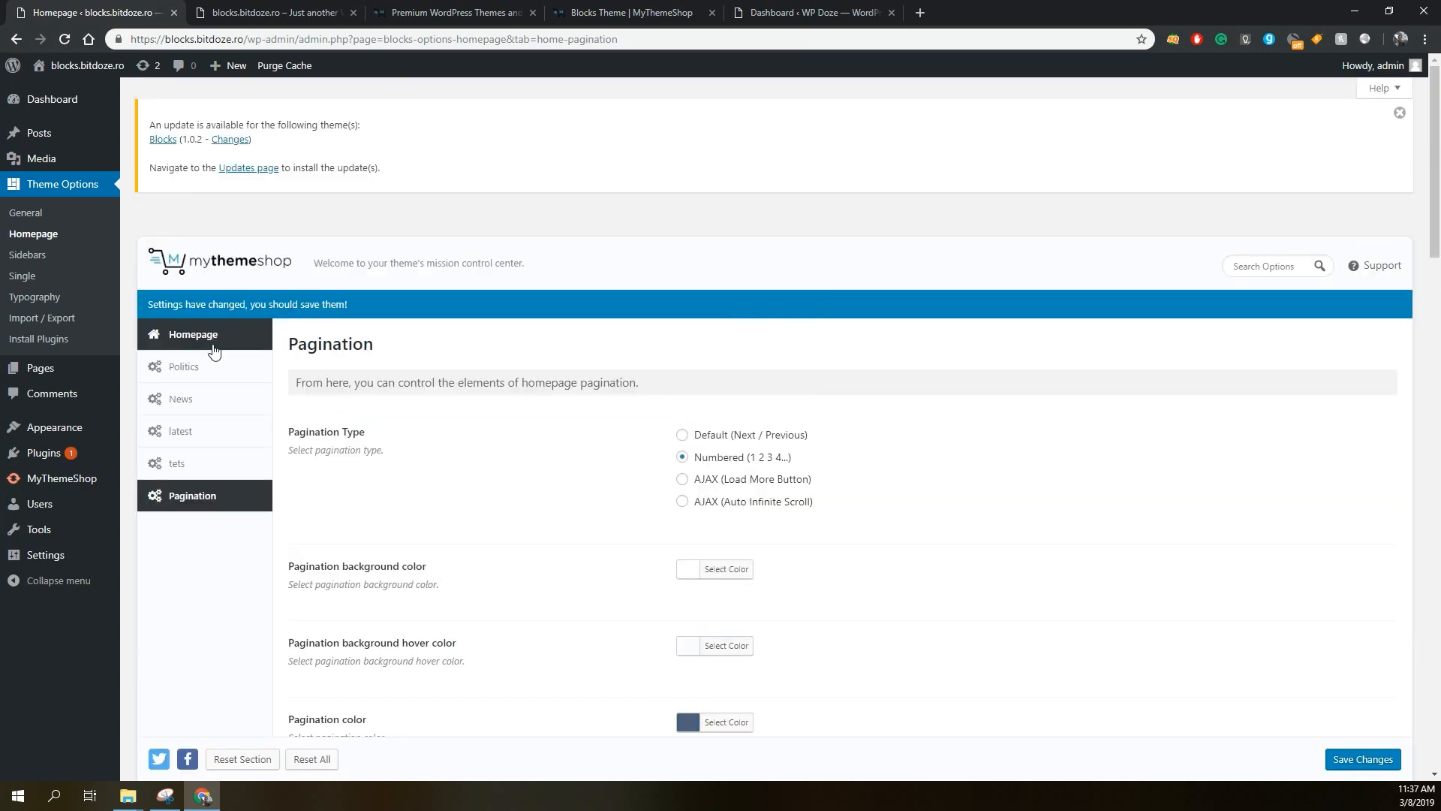
Return to the Homepage sections list, move the latest section above Politics, and save the changes.
{"action": "left_click", "coordinate": [201, 336]}
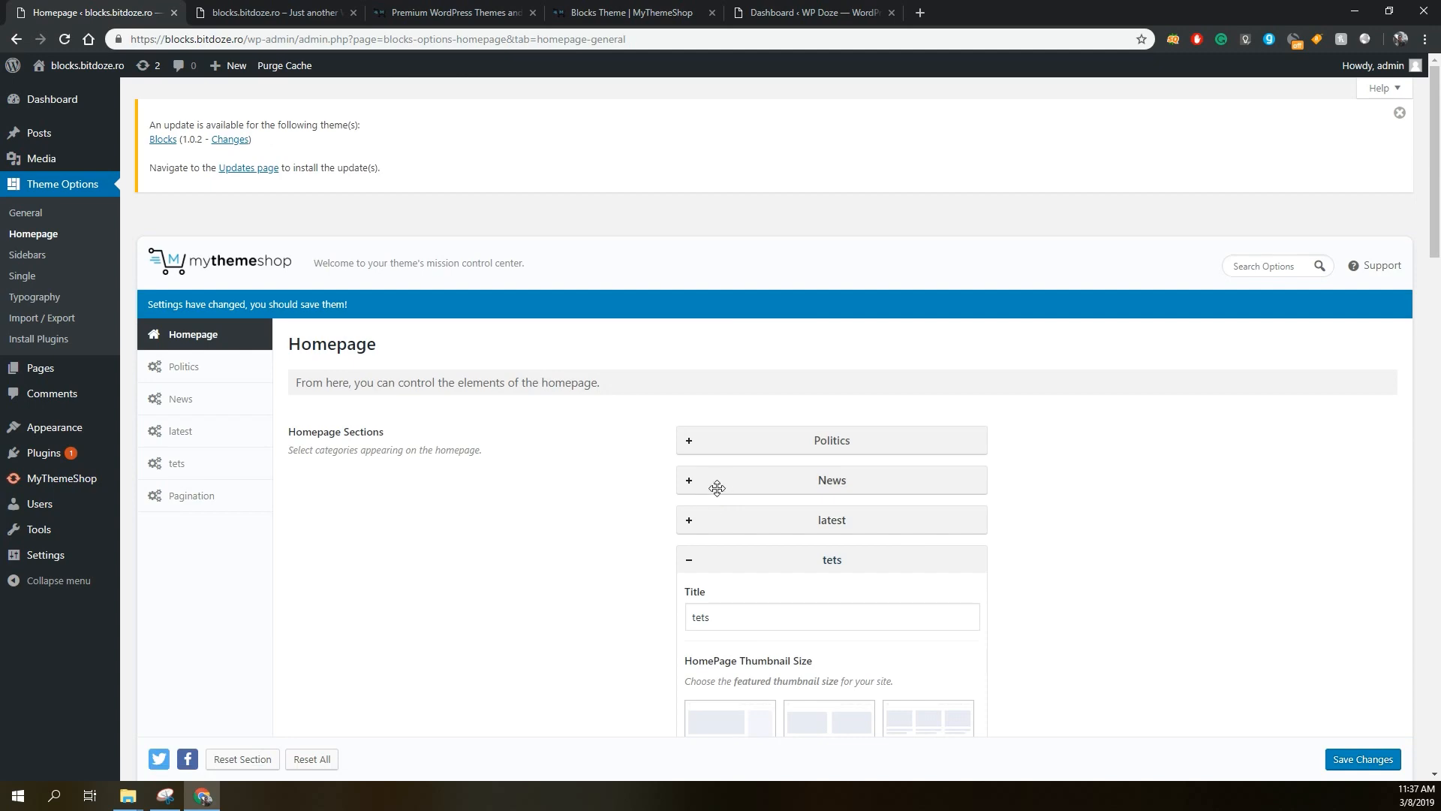
{"action": "scroll", "coordinate": [752, 471], "scroll_direction": "down", "scroll_amount": 1}
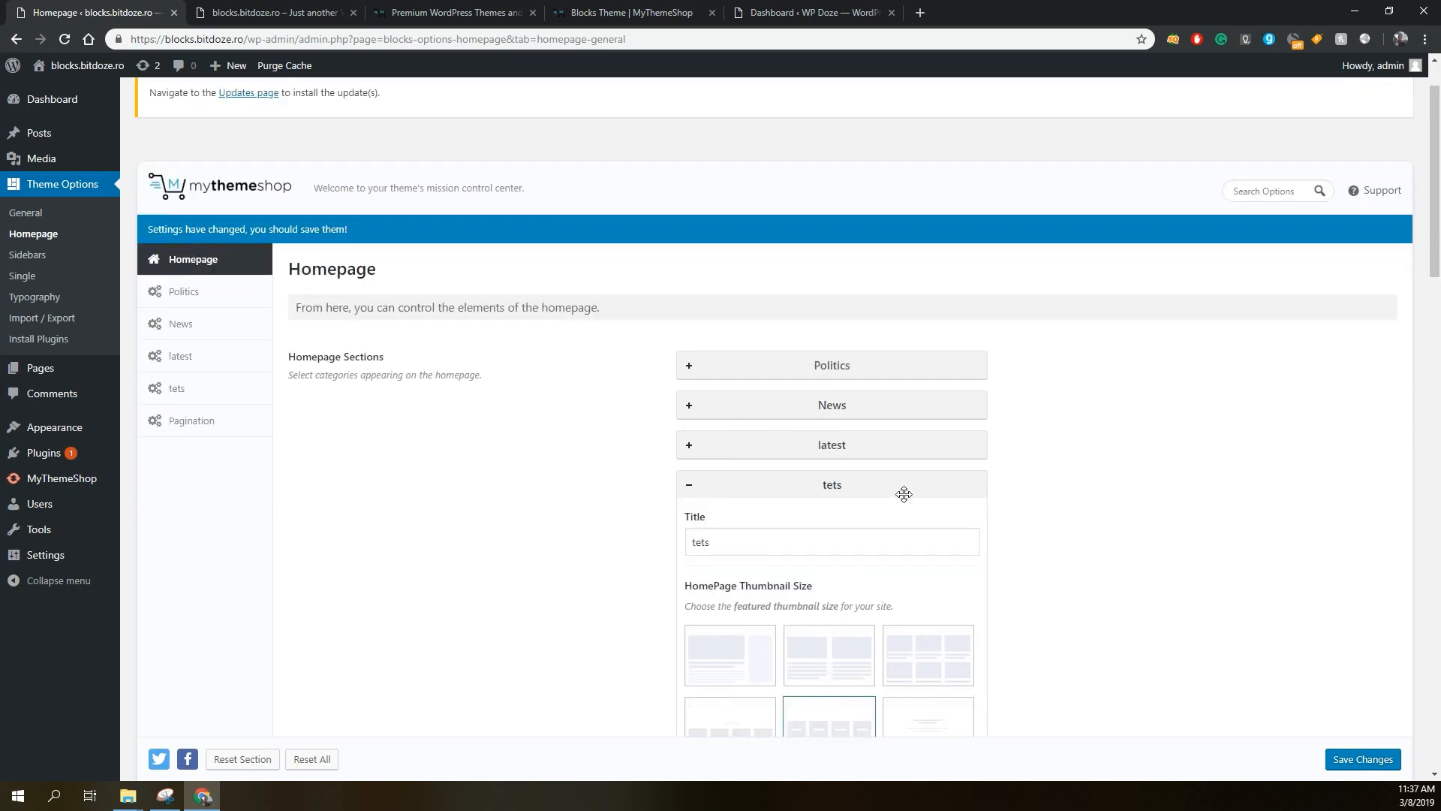
{"action": "scroll", "coordinate": [905, 496], "scroll_direction": "down", "scroll_amount": 3}
{"action": "scroll", "coordinate": [905, 500], "scroll_direction": "up", "scroll_amount": 2}
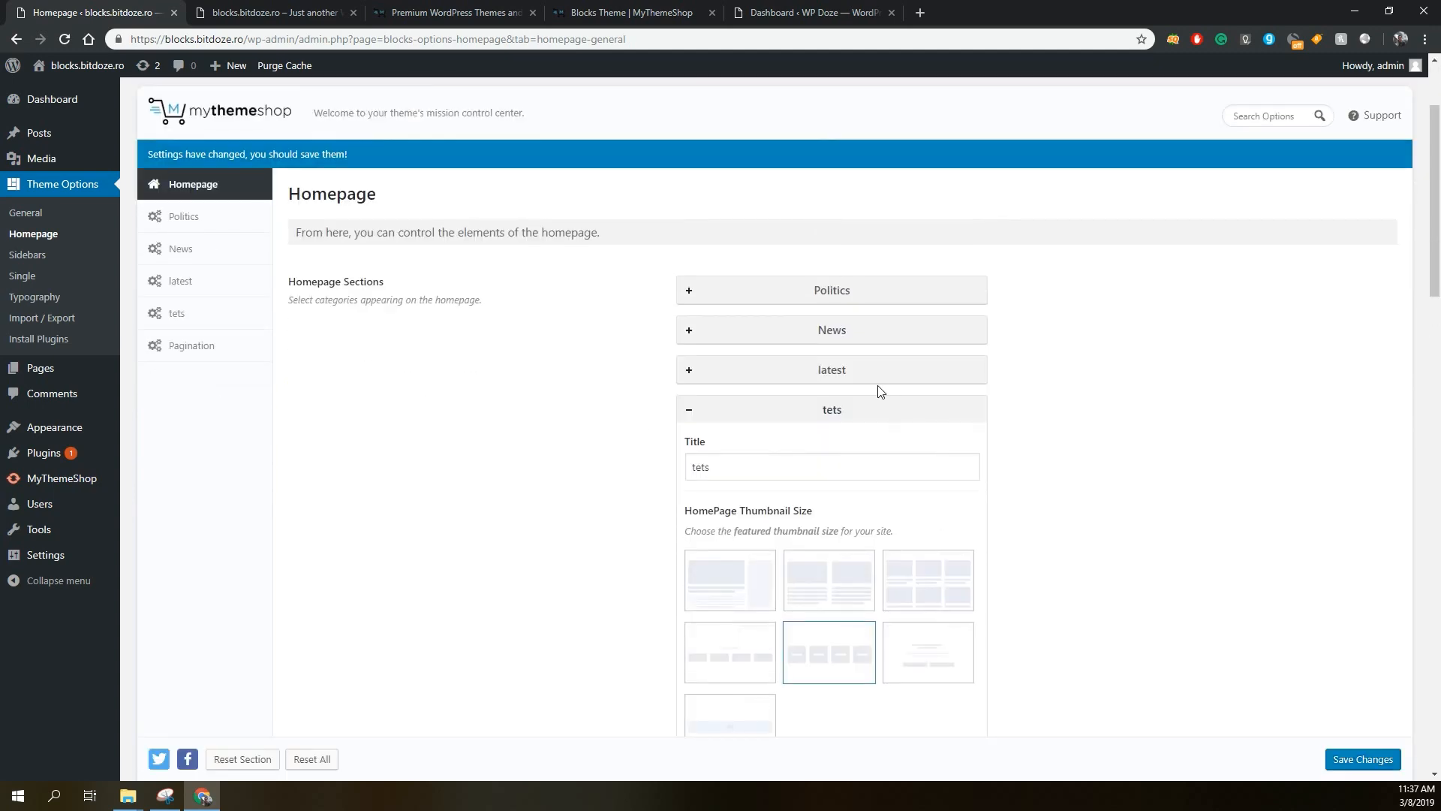
{"action": "left_click_drag", "start_coordinate": [854, 368], "coordinate": [853, 280]}
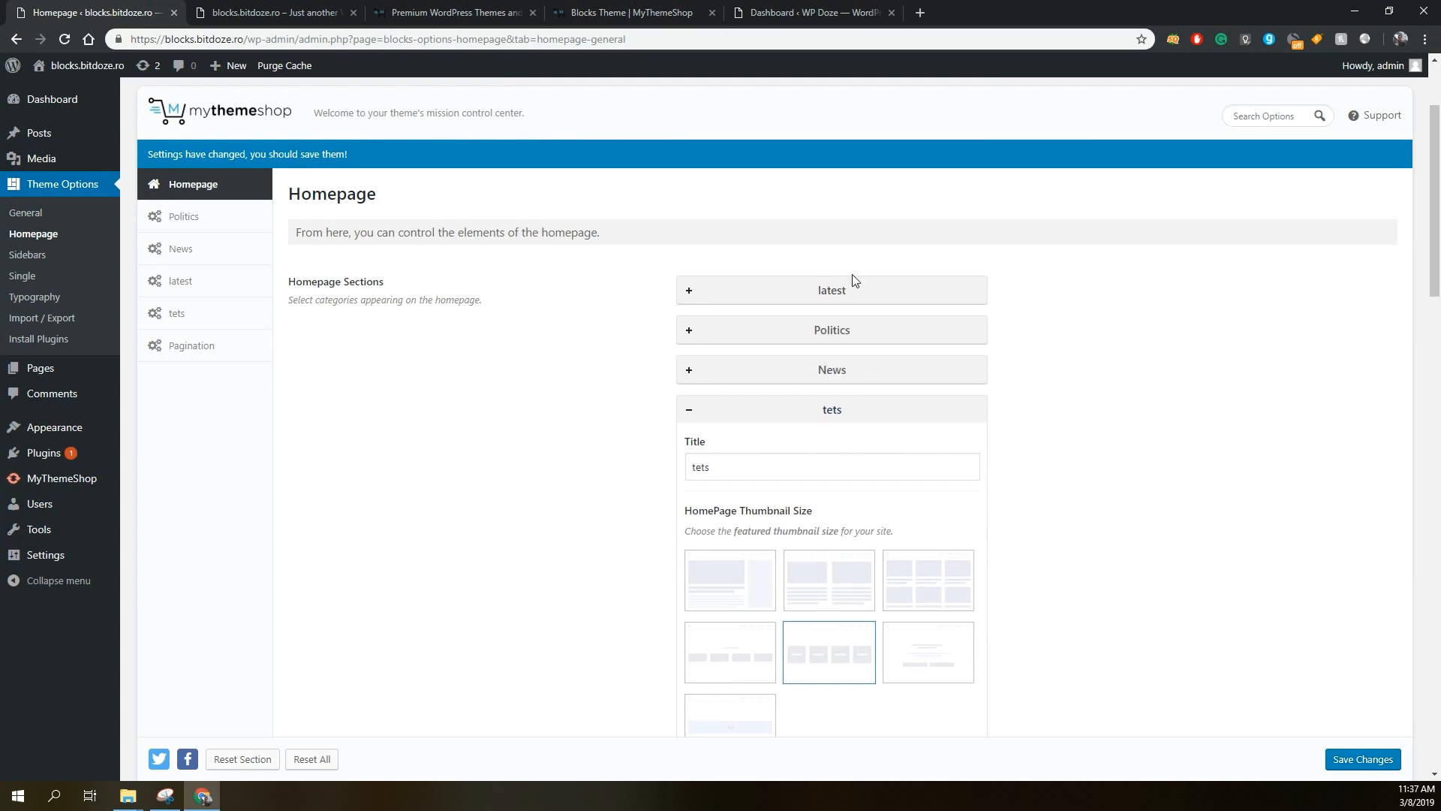
{"action": "left_click", "coordinate": [1361, 759]}
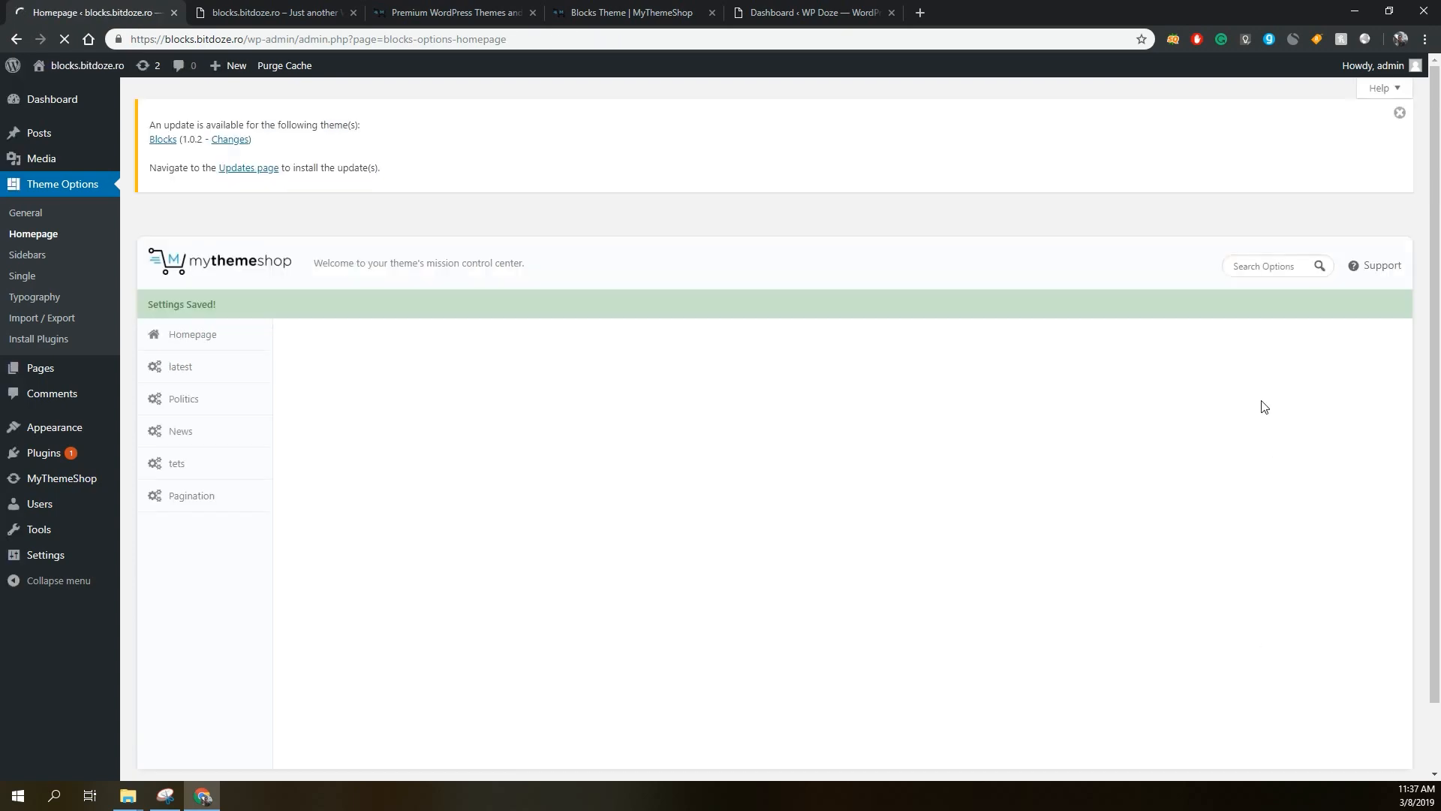
Switch to the live blocks.bitdoze.ro site and reload its homepage.
{"action": "left_click", "coordinate": [272, 21]}
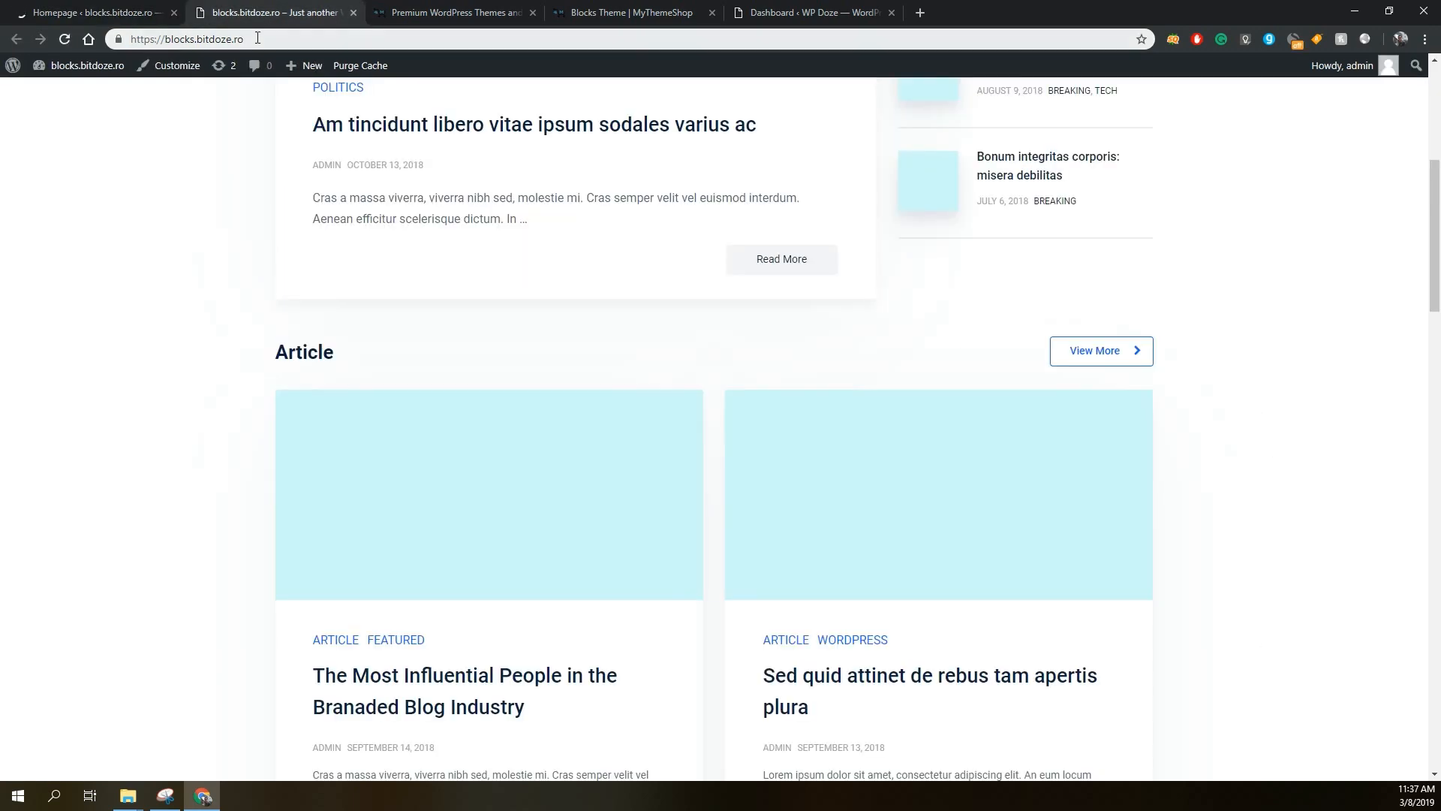
{"action": "scroll", "coordinate": [654, 291], "scroll_direction": "up", "scroll_amount": 6}
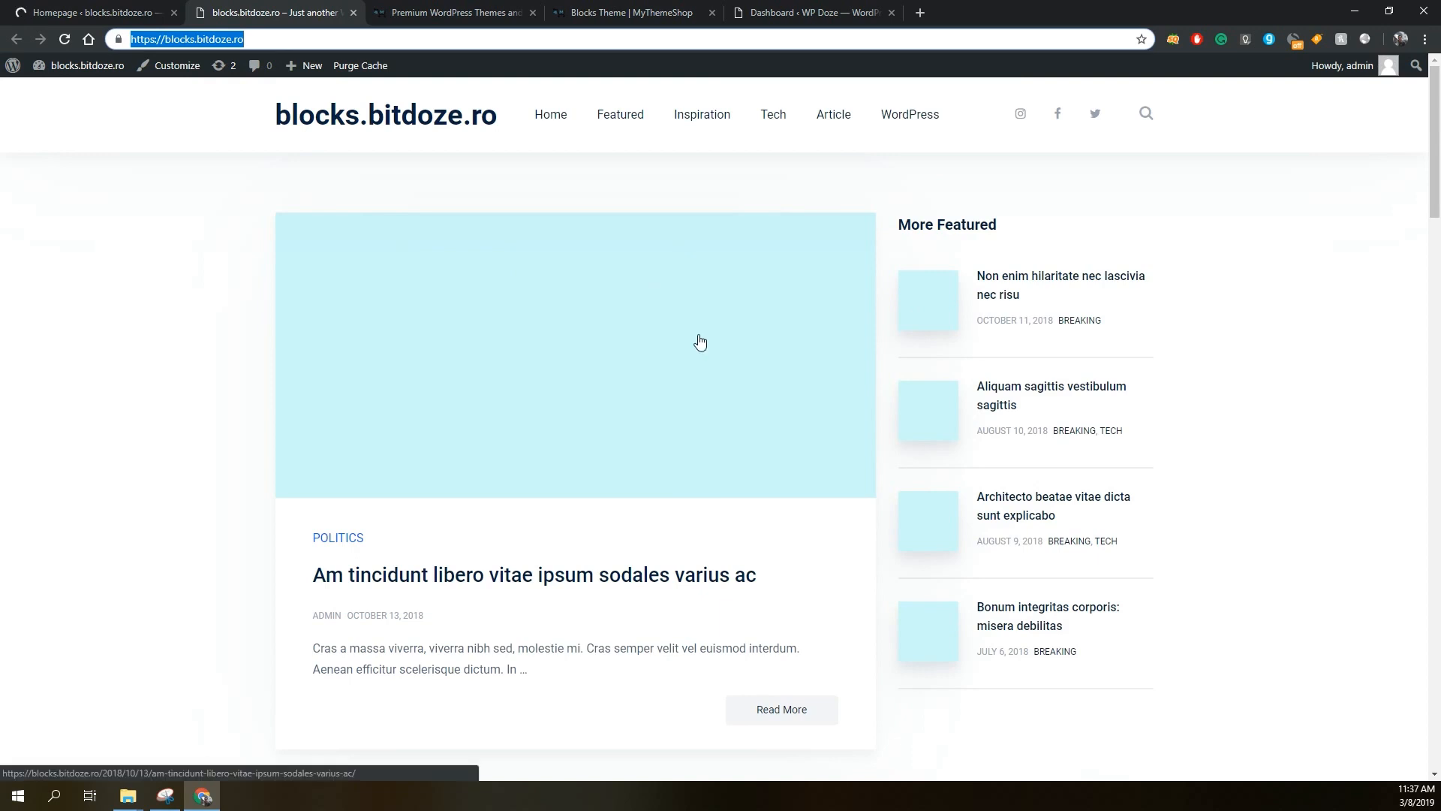
{"action": "left_click", "coordinate": [265, 38]}
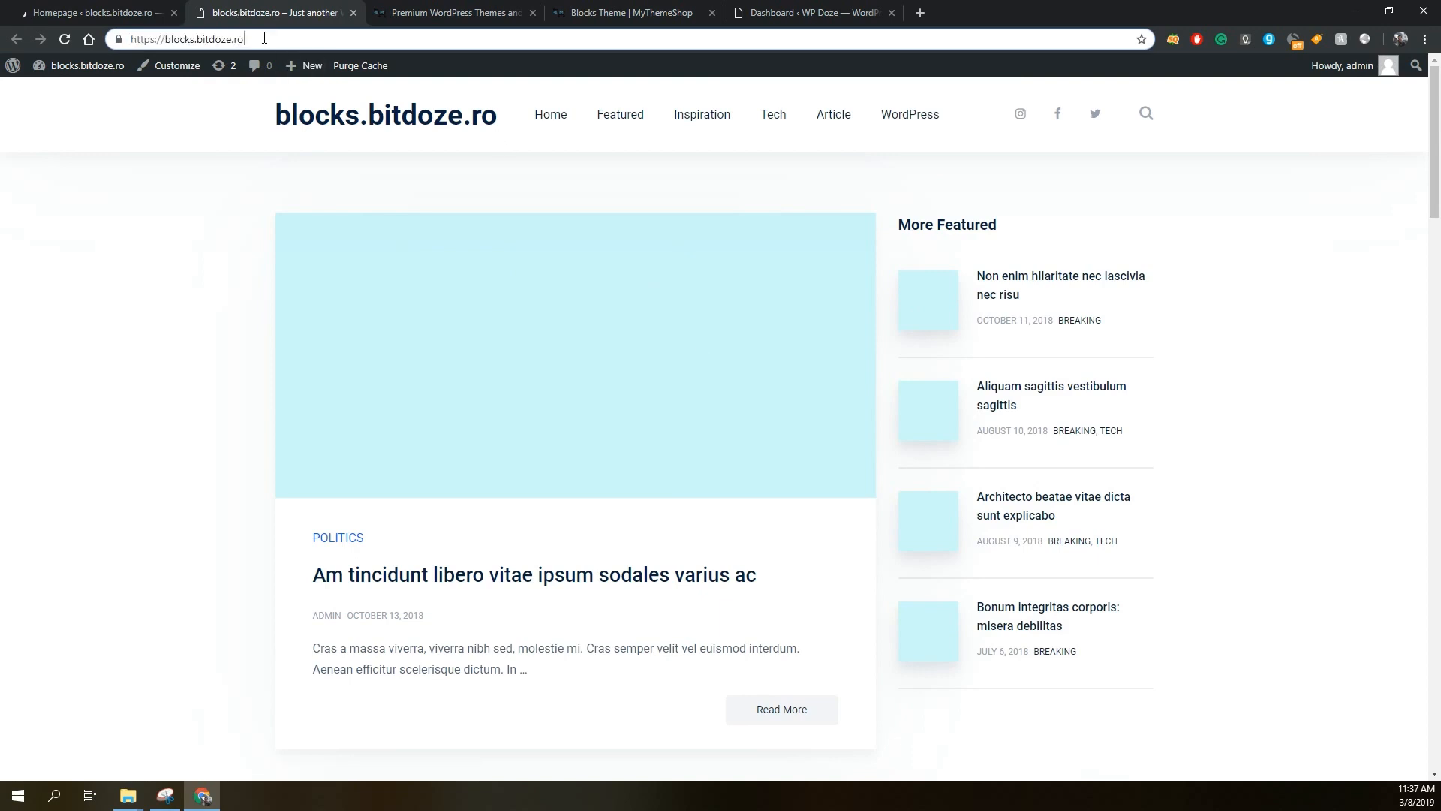
{"action": "key", "text": "Return"}
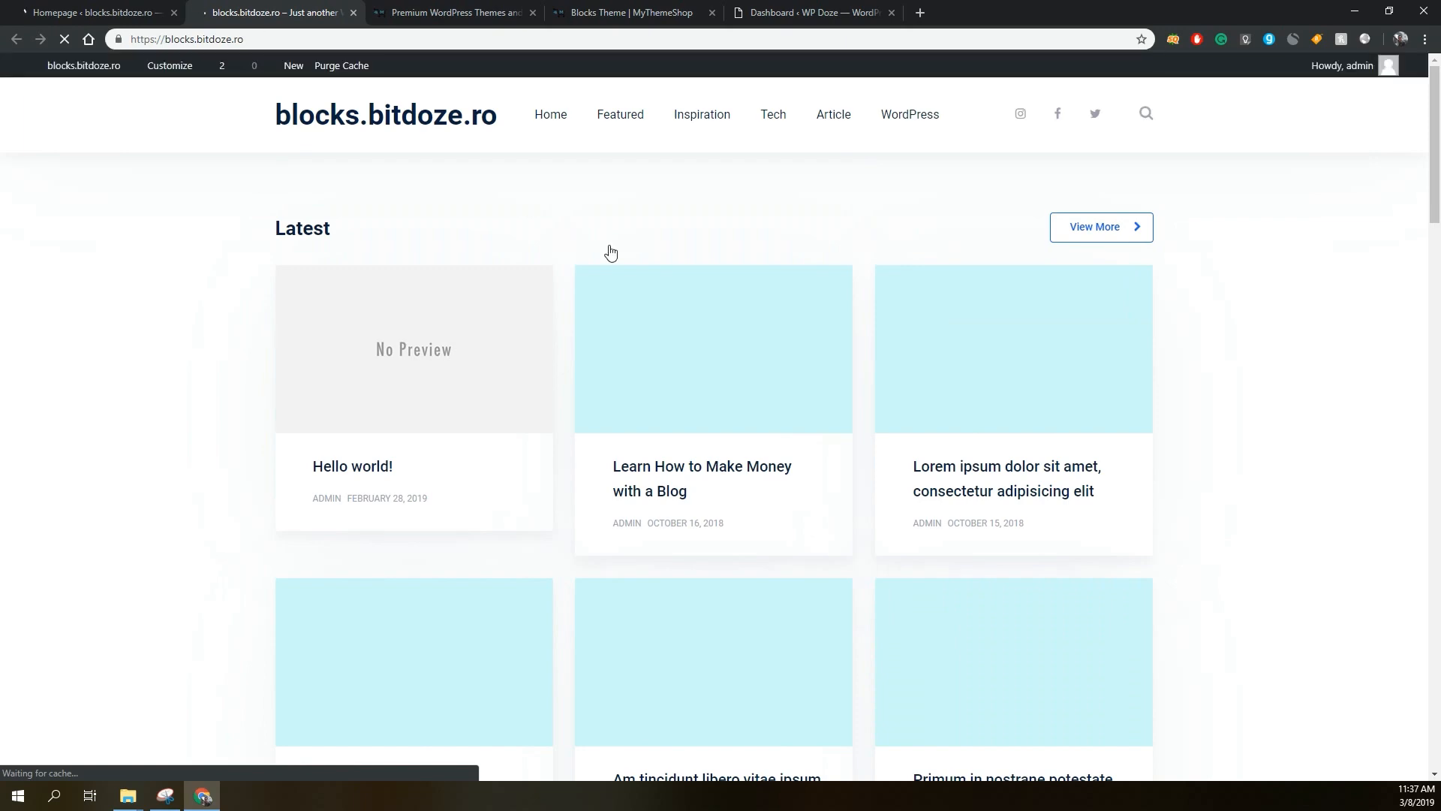
Examine the order of the sections on the live homepage, including Latest, its pagination, the featured post area and Article.
{"action": "scroll", "coordinate": [554, 144], "scroll_direction": "down", "scroll_amount": 1}
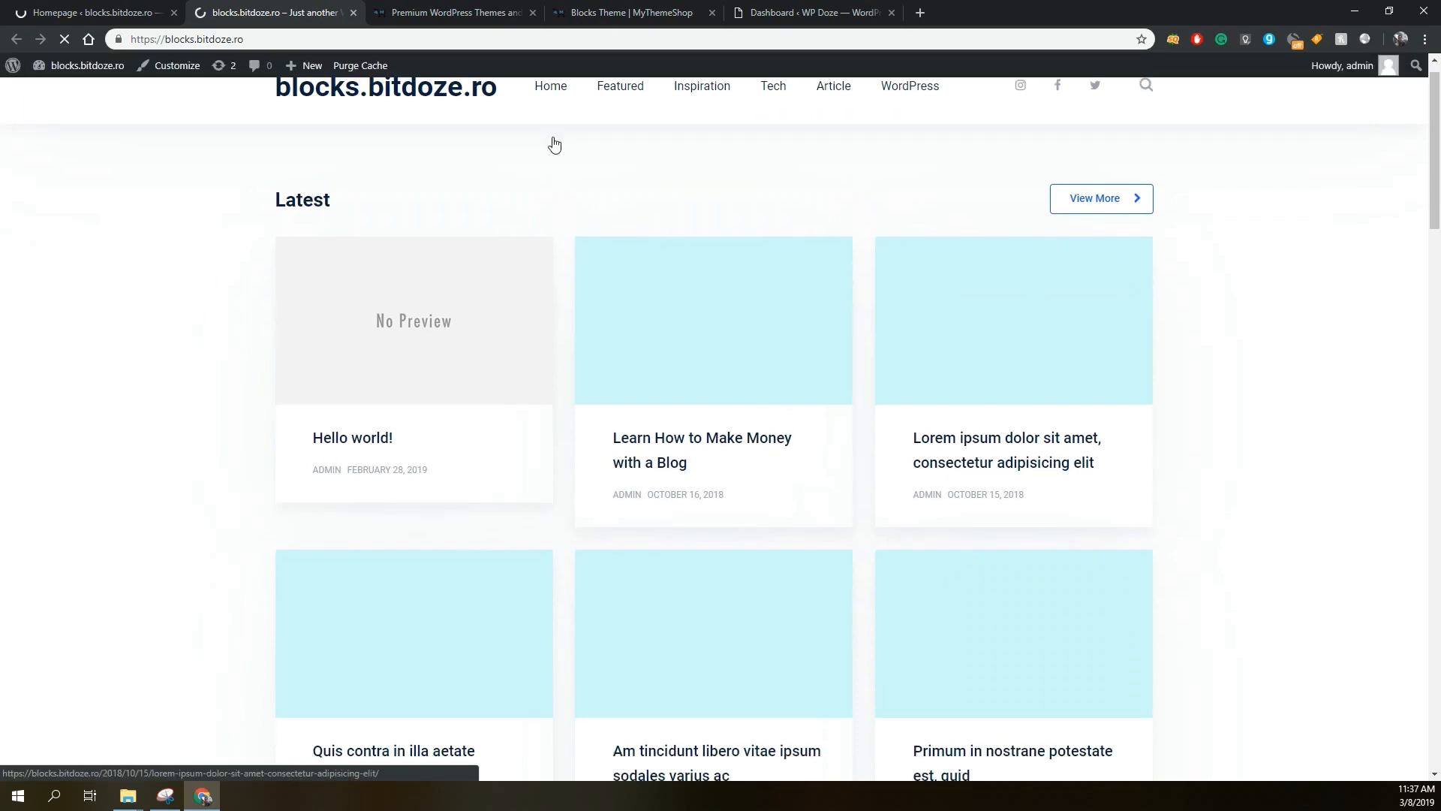
{"action": "scroll", "coordinate": [765, 335], "scroll_direction": "down", "scroll_amount": 9}
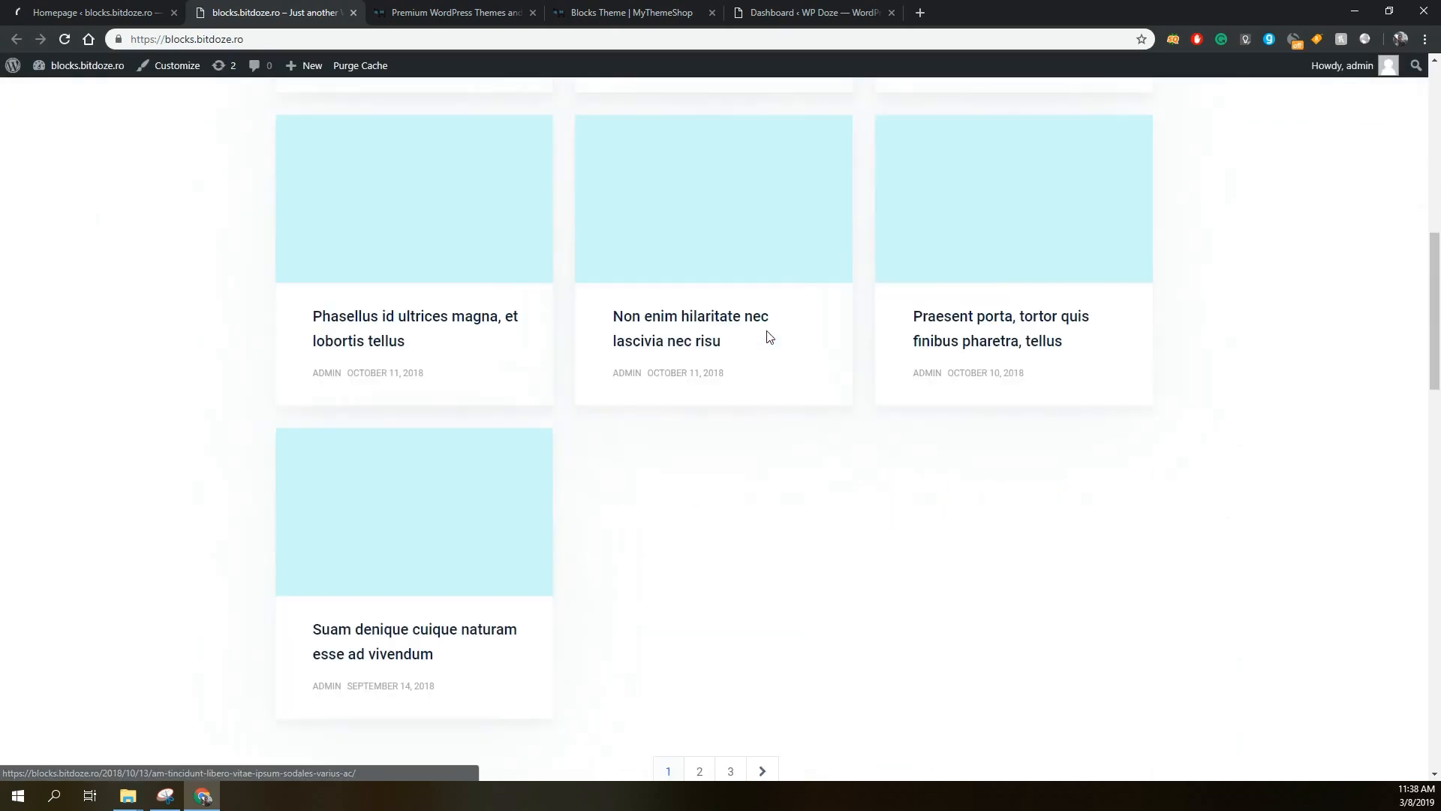
{"action": "scroll", "coordinate": [766, 335], "scroll_direction": "down", "scroll_amount": 8}
{"action": "scroll", "coordinate": [754, 349], "scroll_direction": "down", "scroll_amount": 2}
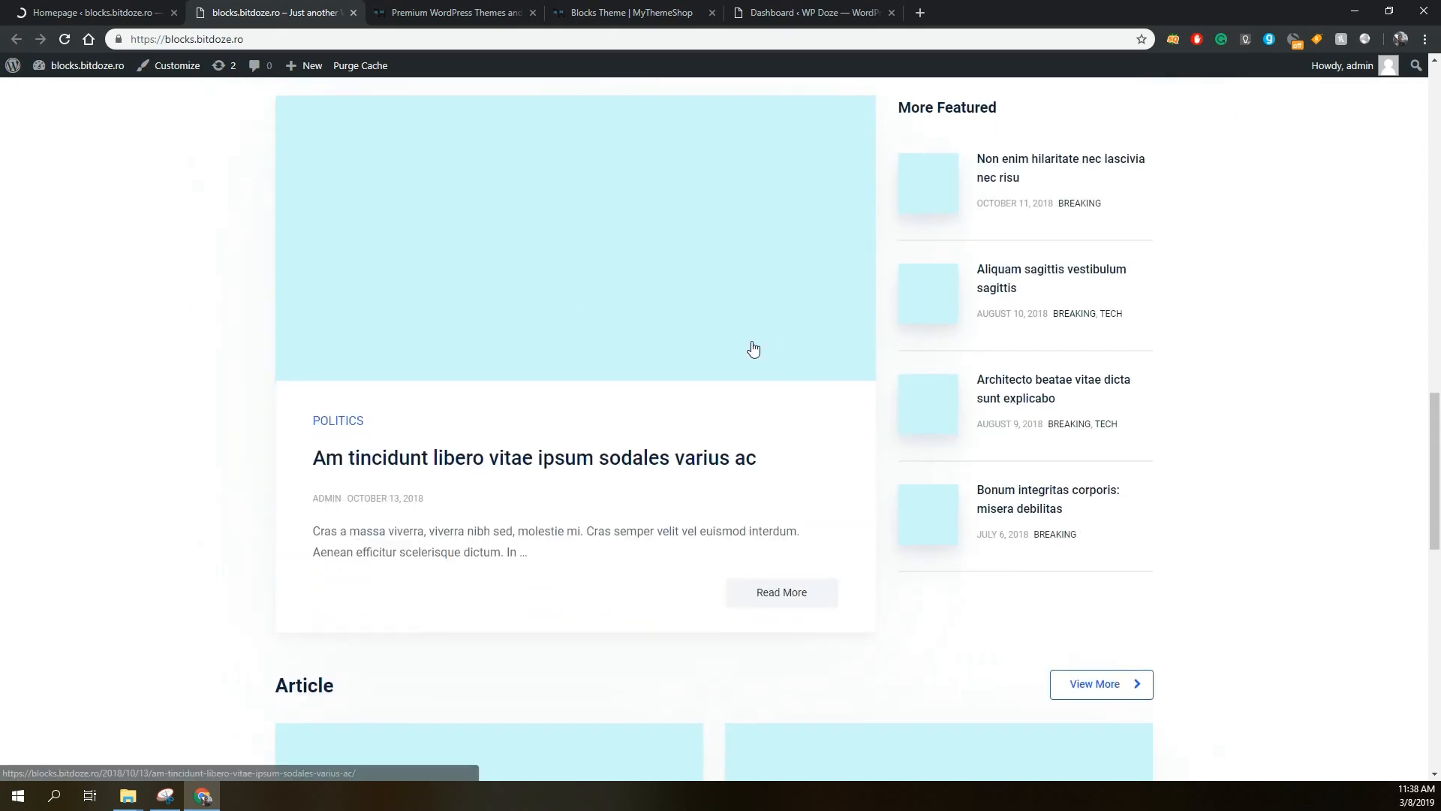
{"action": "scroll", "coordinate": [653, 363], "scroll_direction": "up", "scroll_amount": 4}
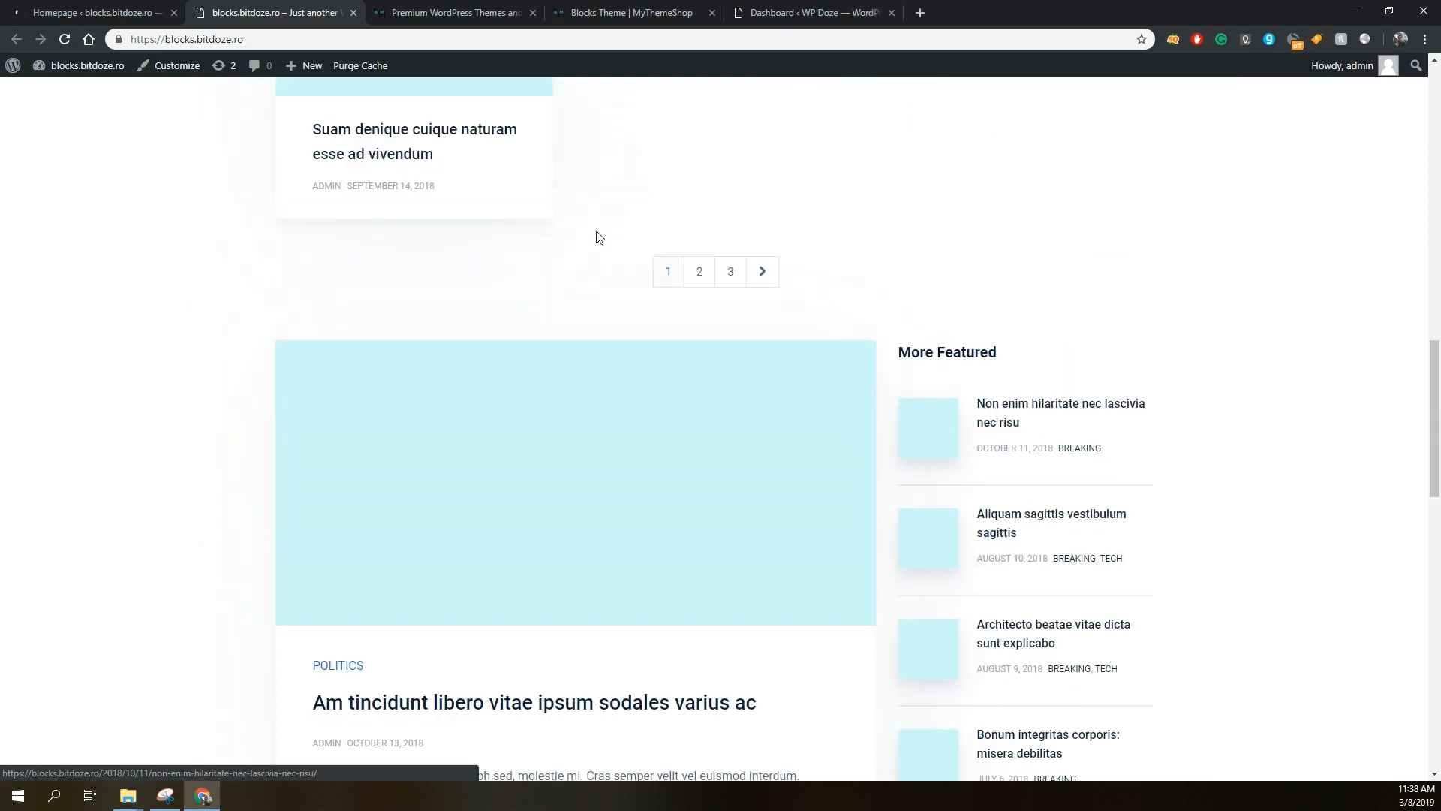
{"action": "scroll", "coordinate": [637, 232], "scroll_direction": "down", "scroll_amount": 3}
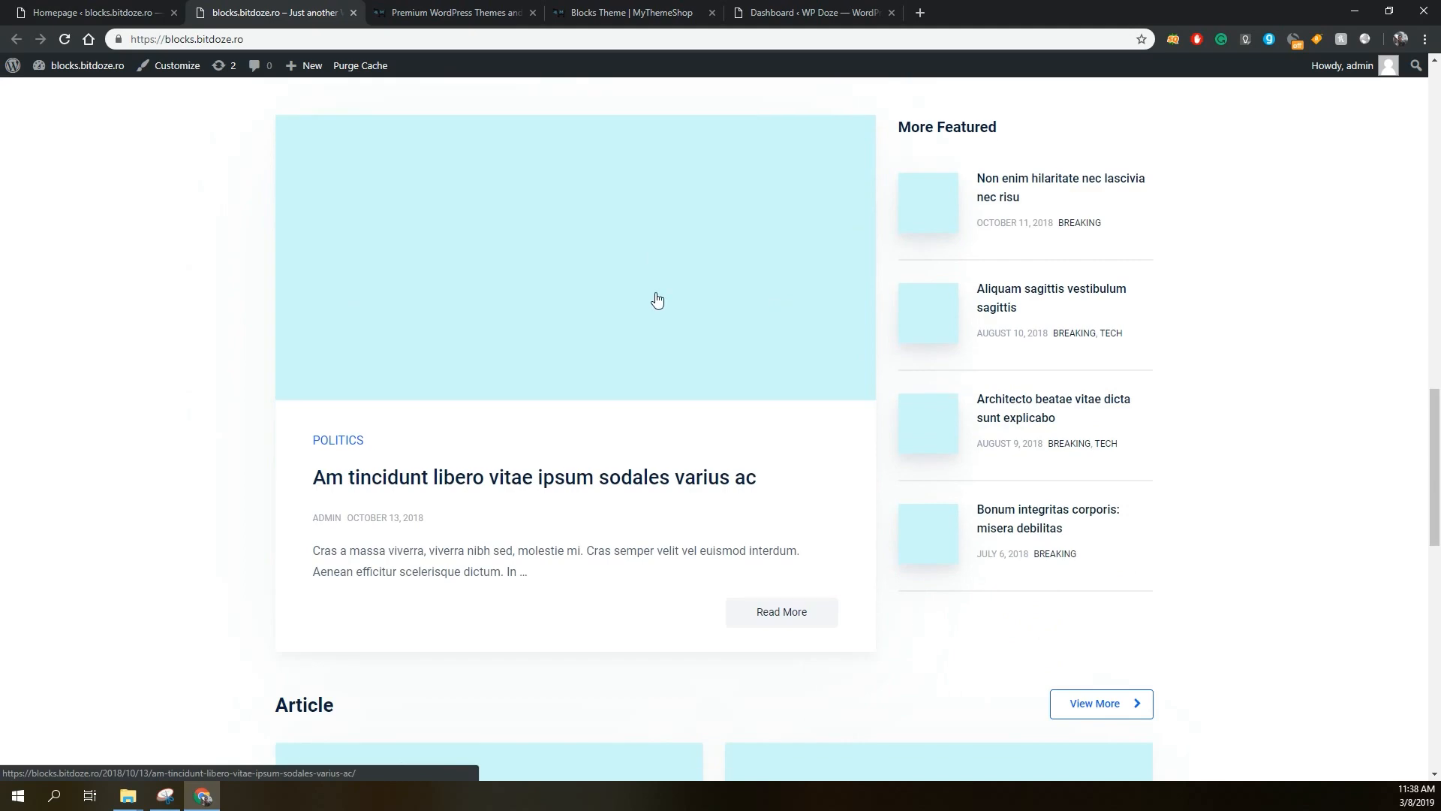
{"action": "scroll", "coordinate": [657, 300], "scroll_direction": "up", "scroll_amount": 5}
{"action": "scroll", "coordinate": [642, 290], "scroll_direction": "down", "scroll_amount": 15}
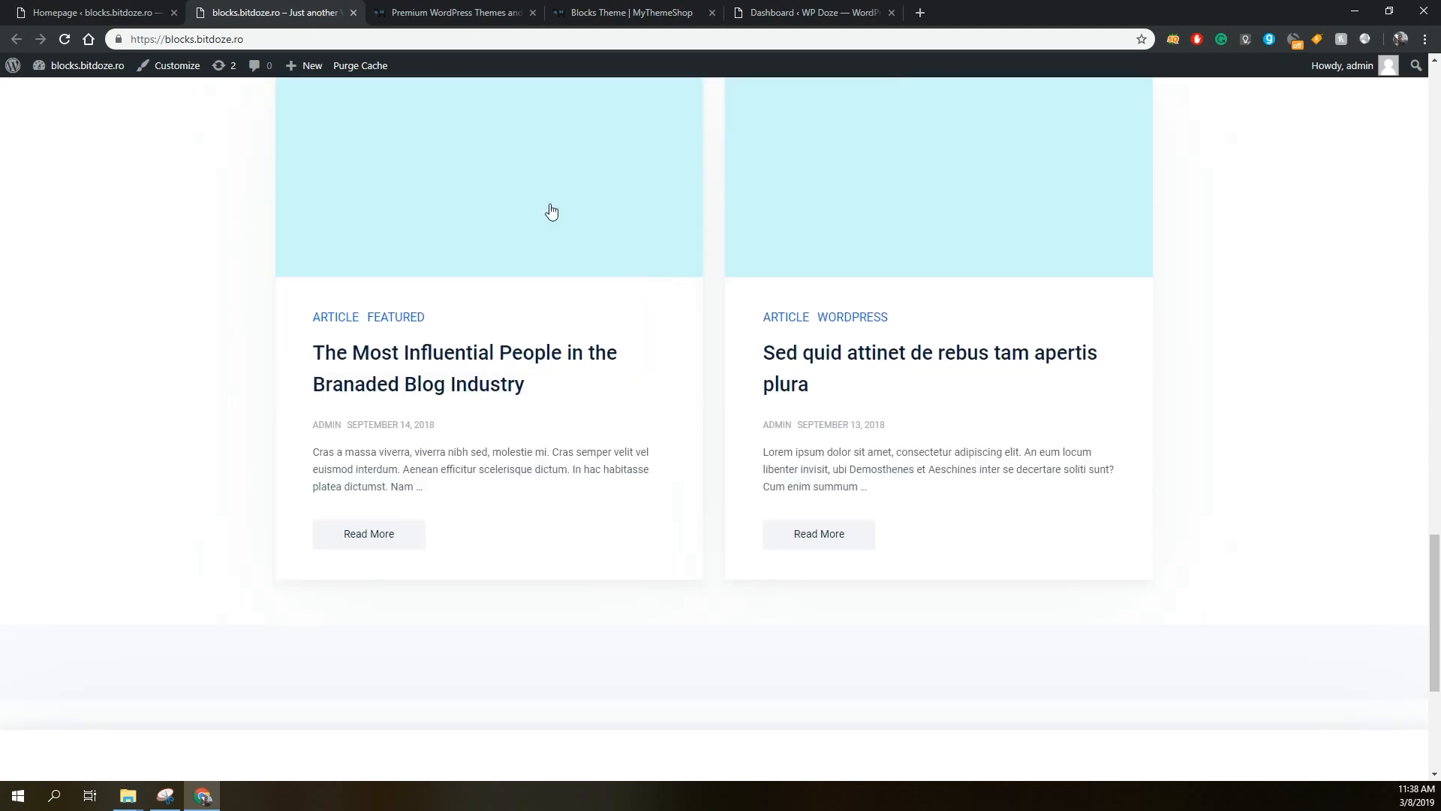
{"action": "scroll", "coordinate": [762, 334], "scroll_direction": "up", "scroll_amount": 18}
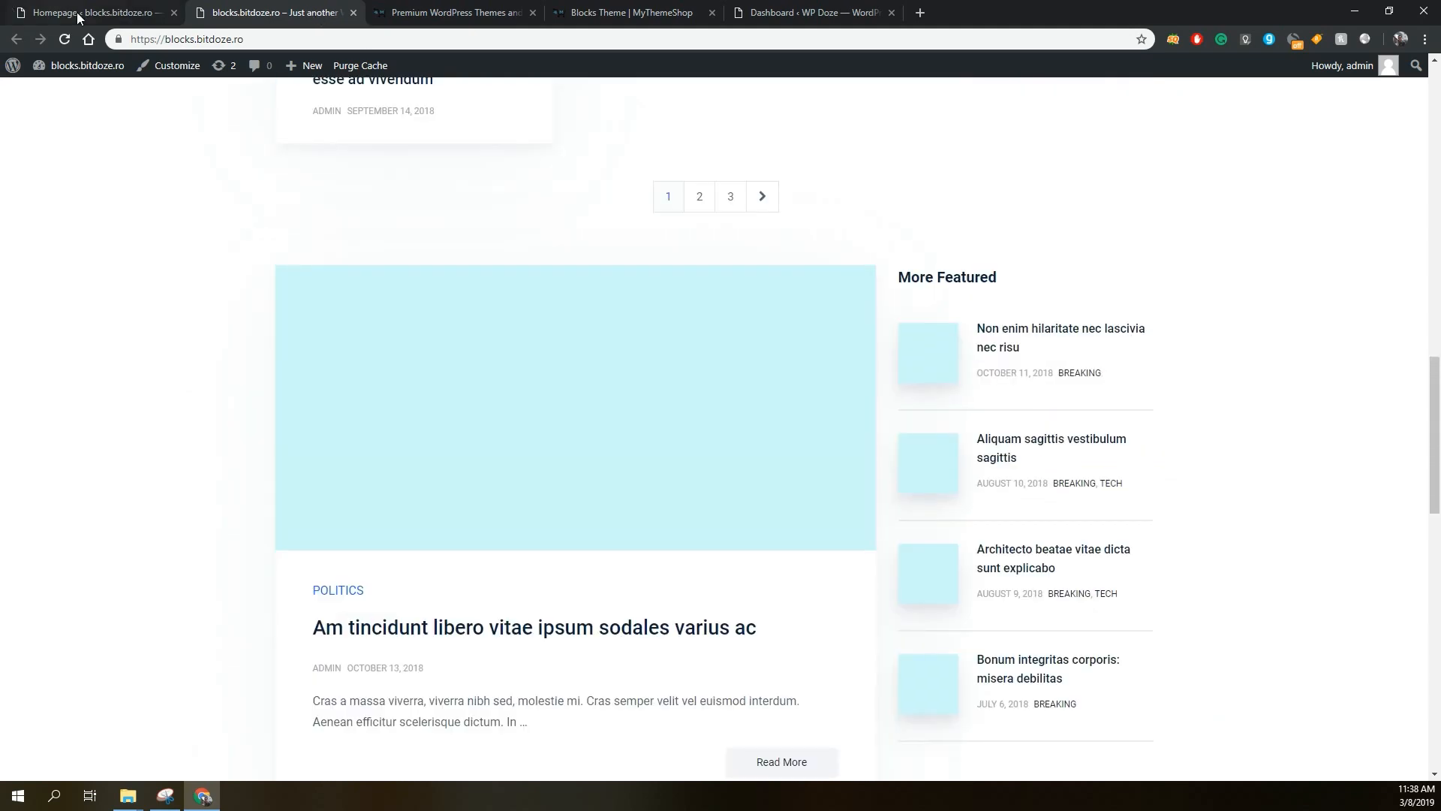
Return to the theme's admin page, open the Sidebars options and review the sidebar assignments for each page type.
{"action": "left_click", "coordinate": [83, 13]}
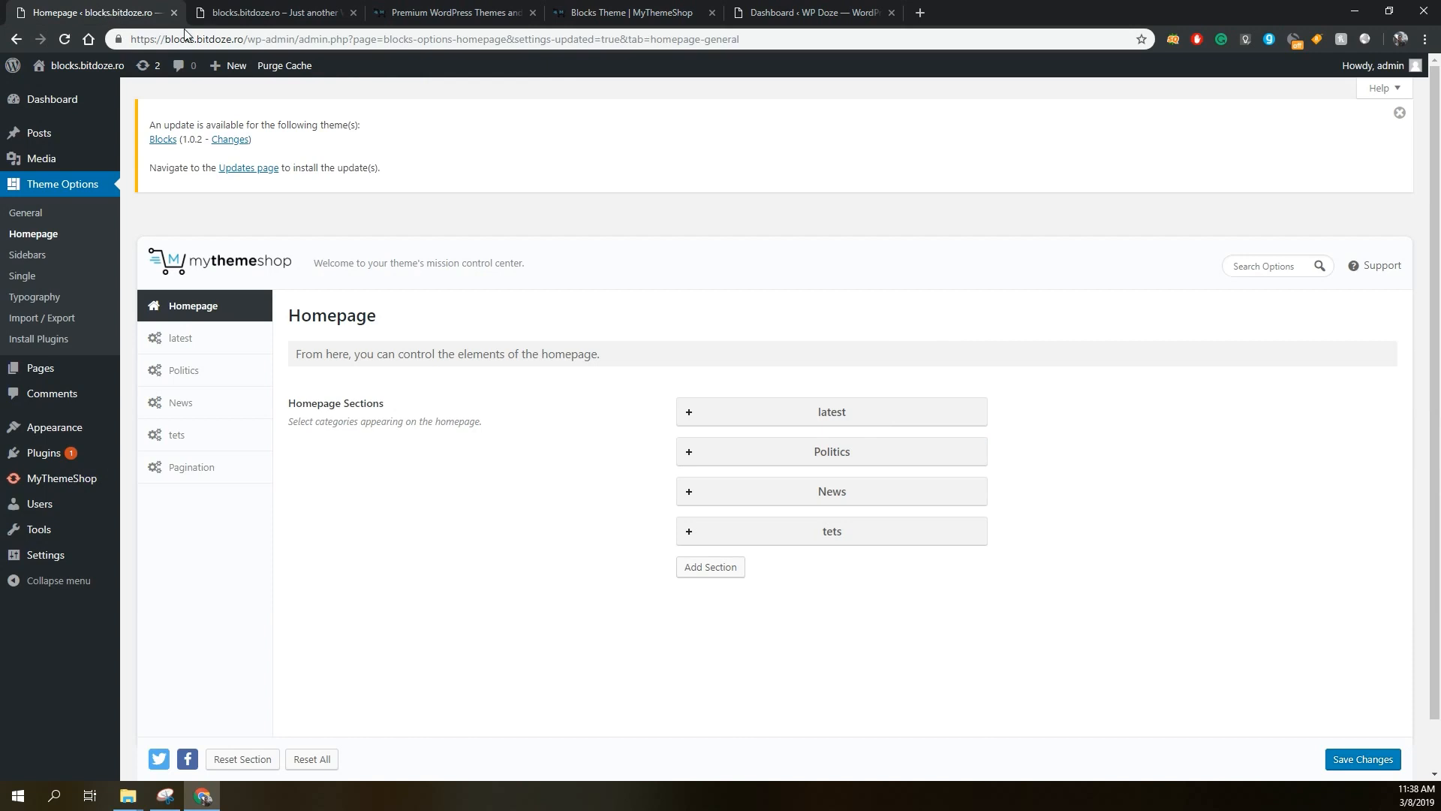
{"action": "left_click", "coordinate": [36, 256]}
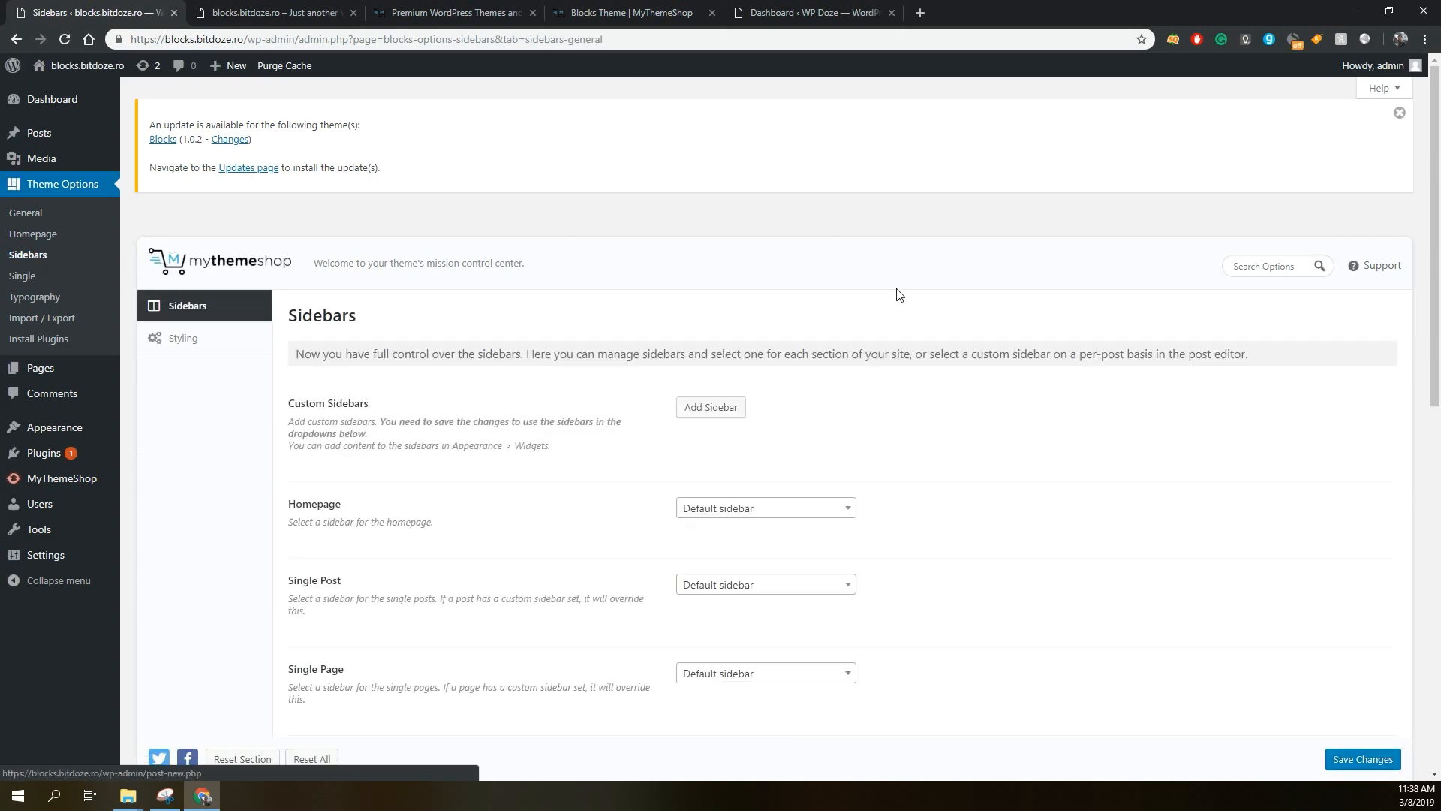
{"action": "scroll", "coordinate": [900, 295], "scroll_direction": "down", "scroll_amount": 4}
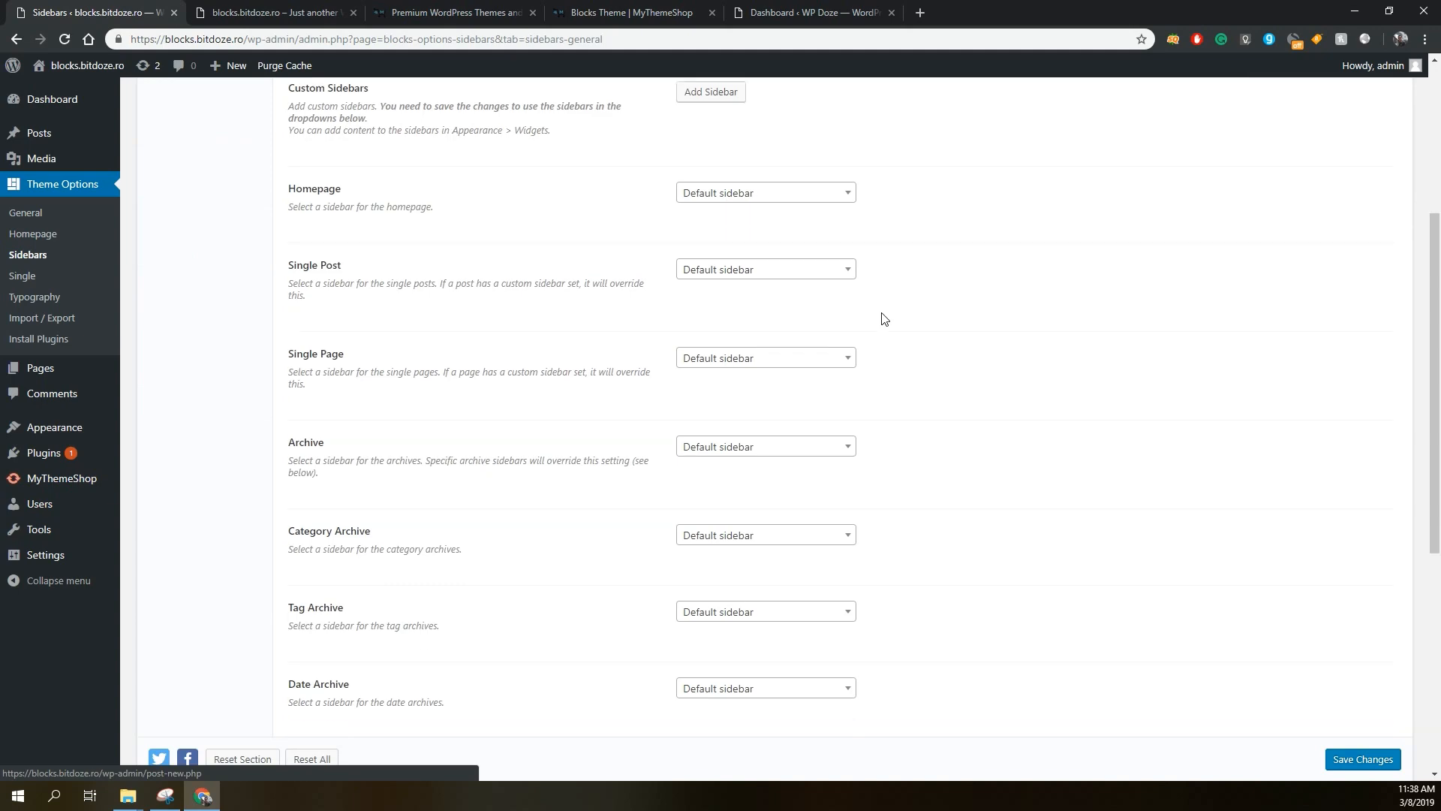
{"action": "scroll", "coordinate": [884, 319], "scroll_direction": "down", "scroll_amount": 6}
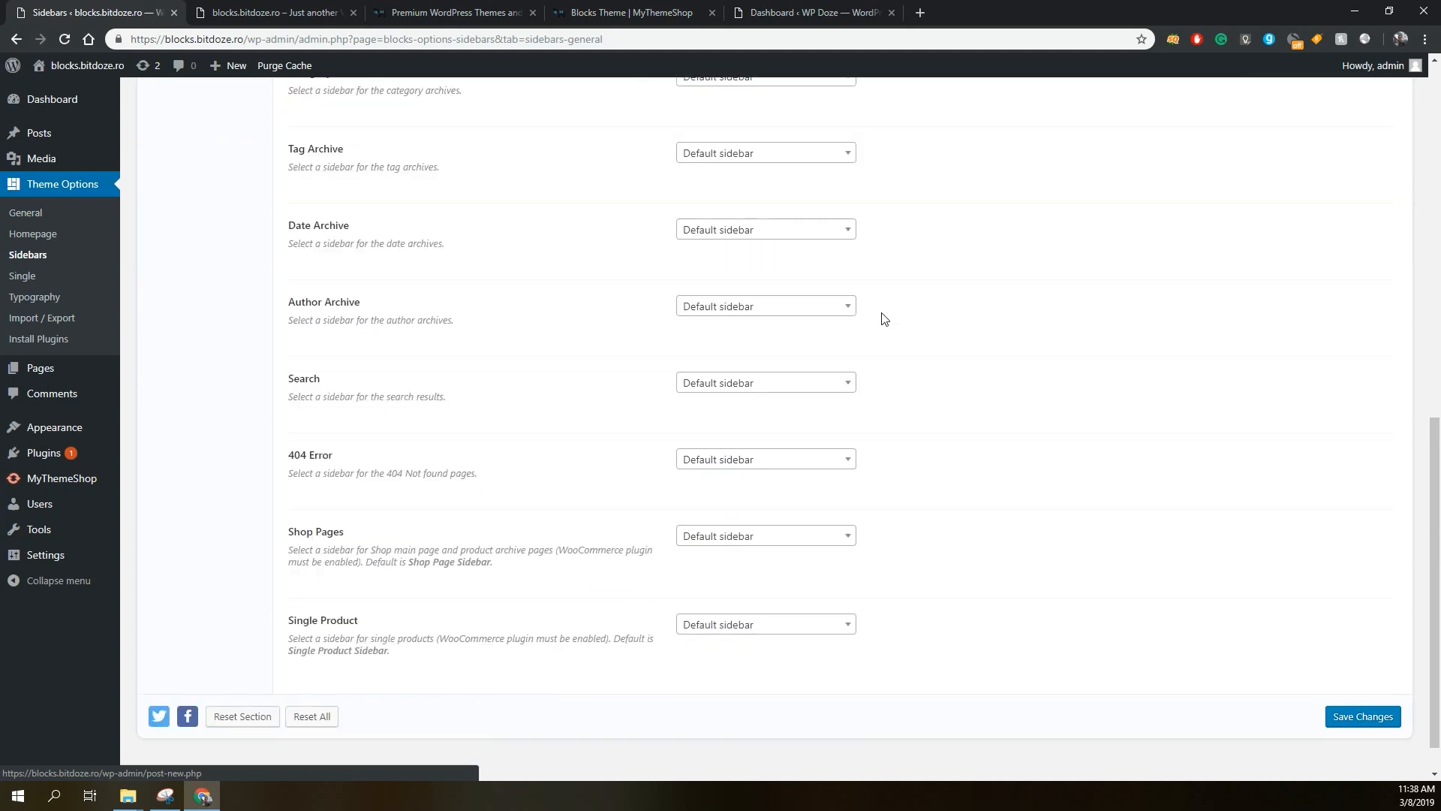
{"action": "scroll", "coordinate": [884, 319], "scroll_direction": "up", "scroll_amount": 10}
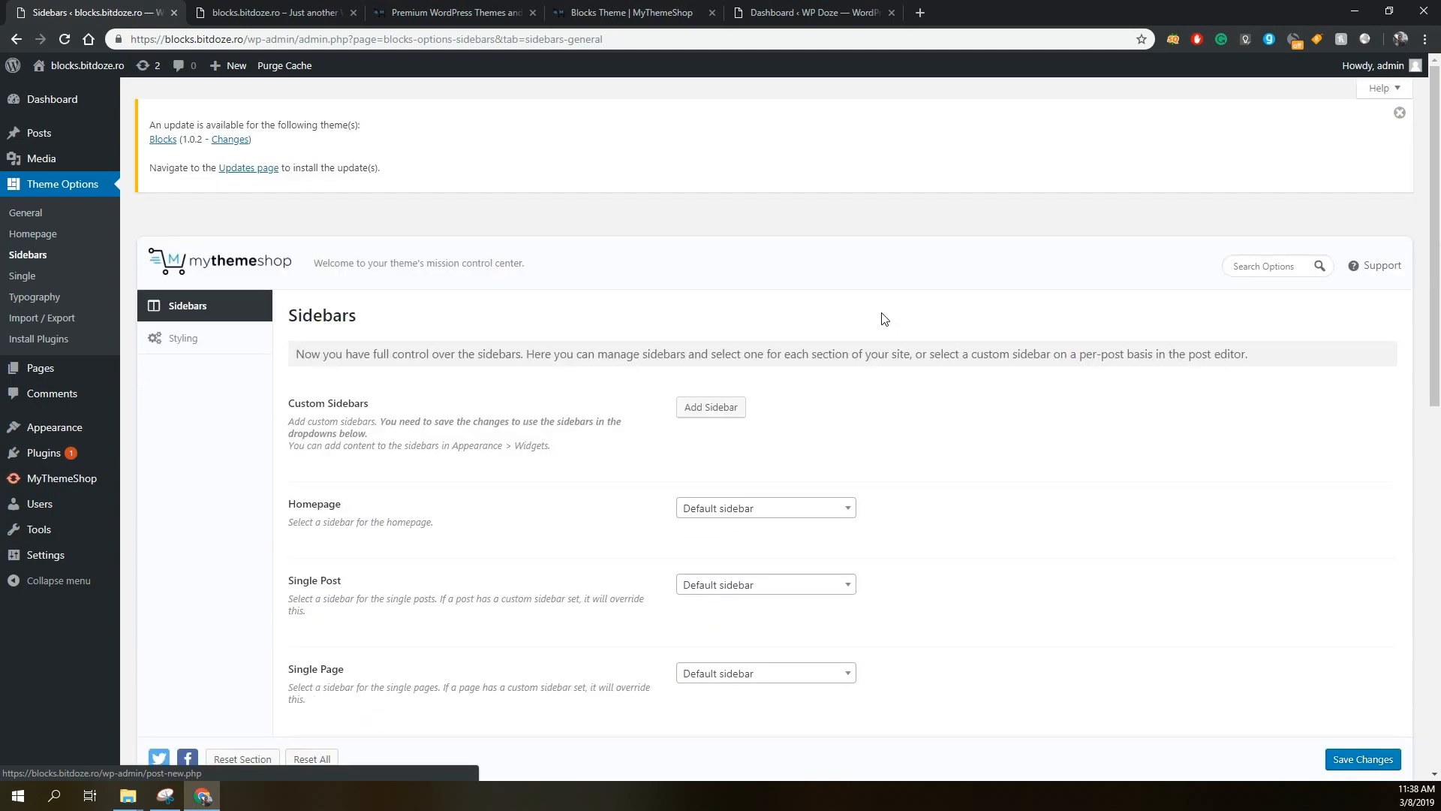
Add a blank custom sidebar entry and examine its Name and ID fields.
{"action": "scroll", "coordinate": [745, 299], "scroll_direction": "down", "scroll_amount": 2}
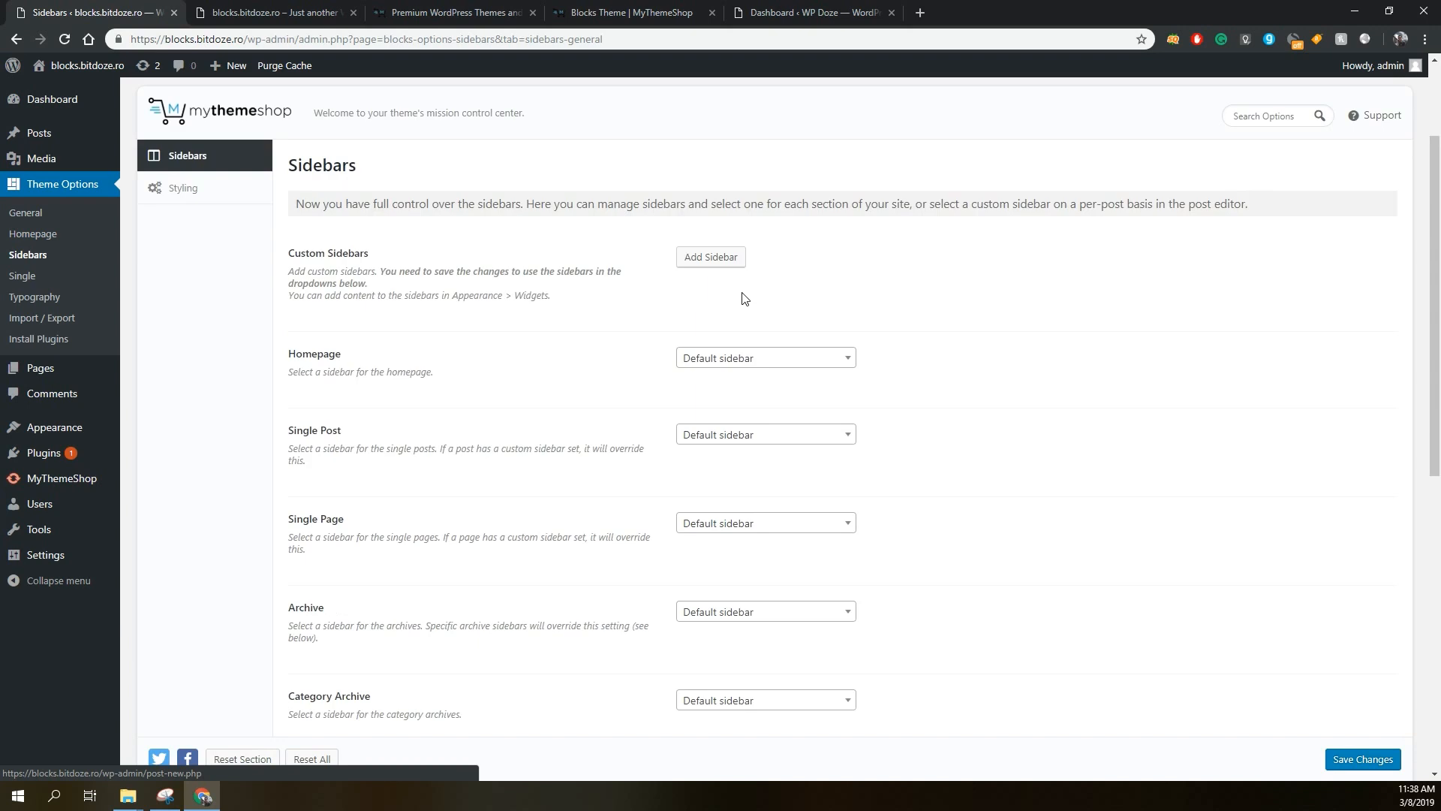
{"action": "left_click", "coordinate": [707, 255]}
{"action": "scroll", "coordinate": [750, 315], "scroll_direction": "down", "scroll_amount": 1}
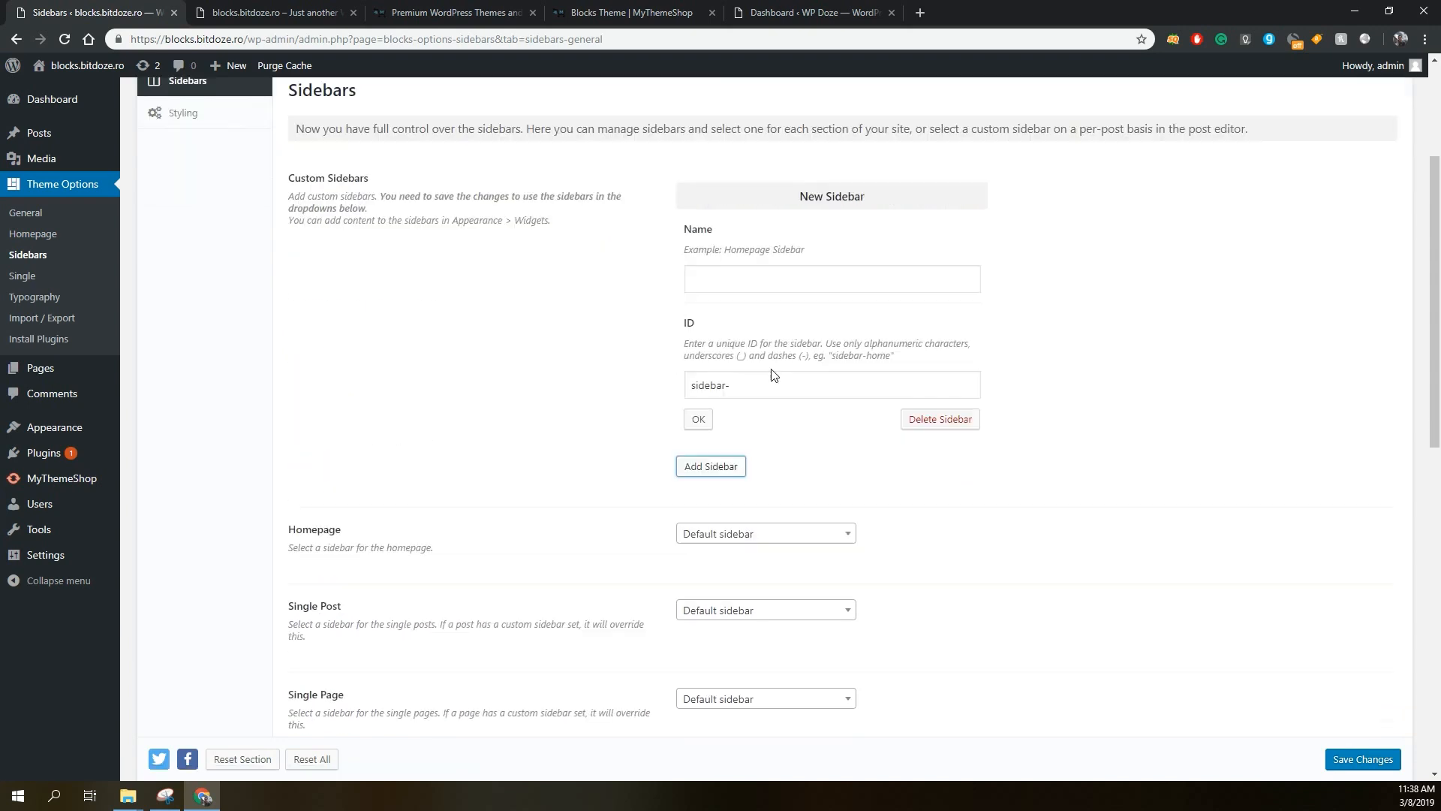
{"action": "scroll", "coordinate": [764, 375], "scroll_direction": "down", "scroll_amount": 1}
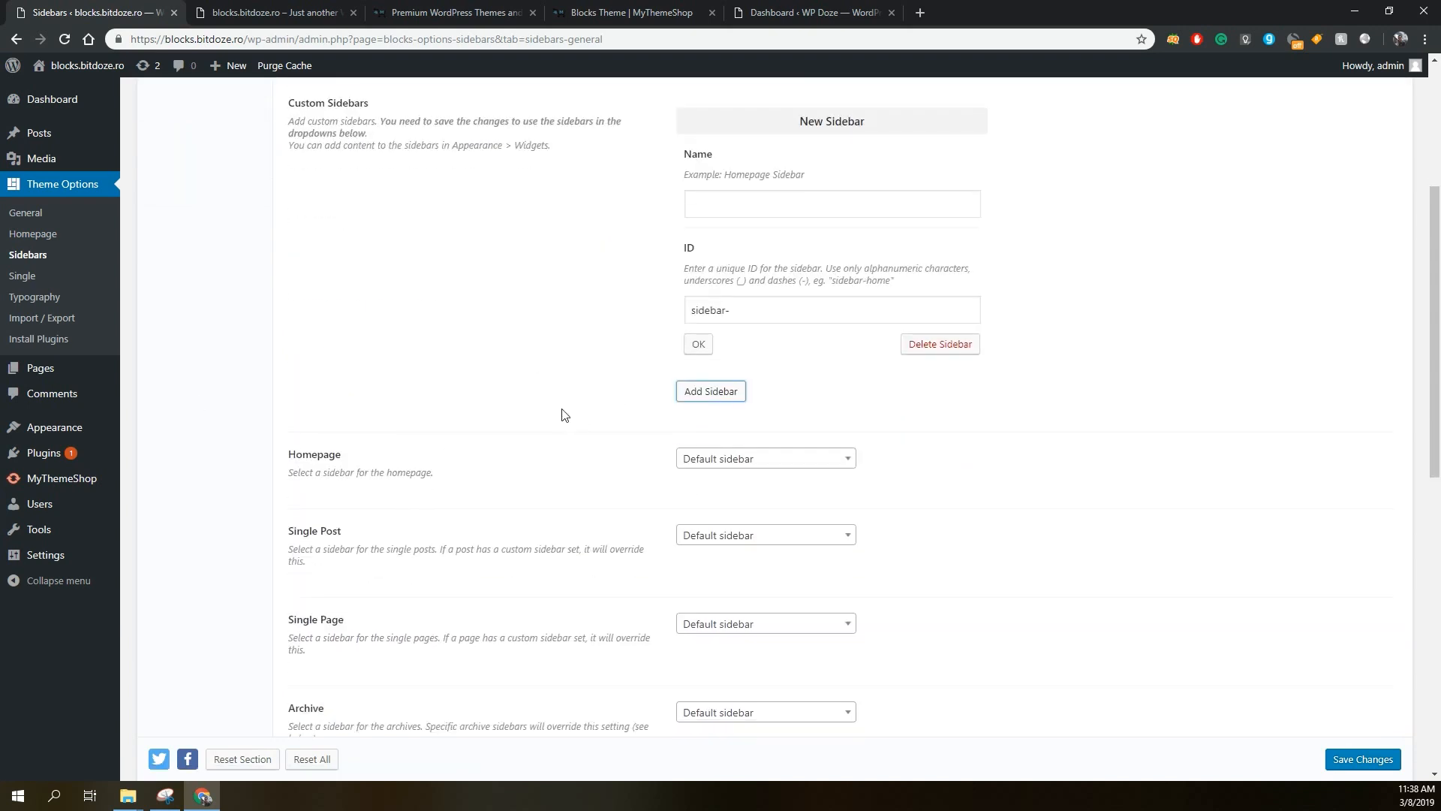
Check the sidebar choices for Archive and Category Archive, and review the remaining assignments down to Shop Pages and Single Product.
{"action": "scroll", "coordinate": [289, 412], "scroll_direction": "down", "scroll_amount": 1}
{"action": "scroll", "coordinate": [858, 553], "scroll_direction": "up", "scroll_amount": 1}
{"action": "scroll", "coordinate": [854, 560], "scroll_direction": "down", "scroll_amount": 2}
{"action": "scroll", "coordinate": [750, 525], "scroll_direction": "down", "scroll_amount": 1}
{"action": "left_click", "coordinate": [812, 488]}
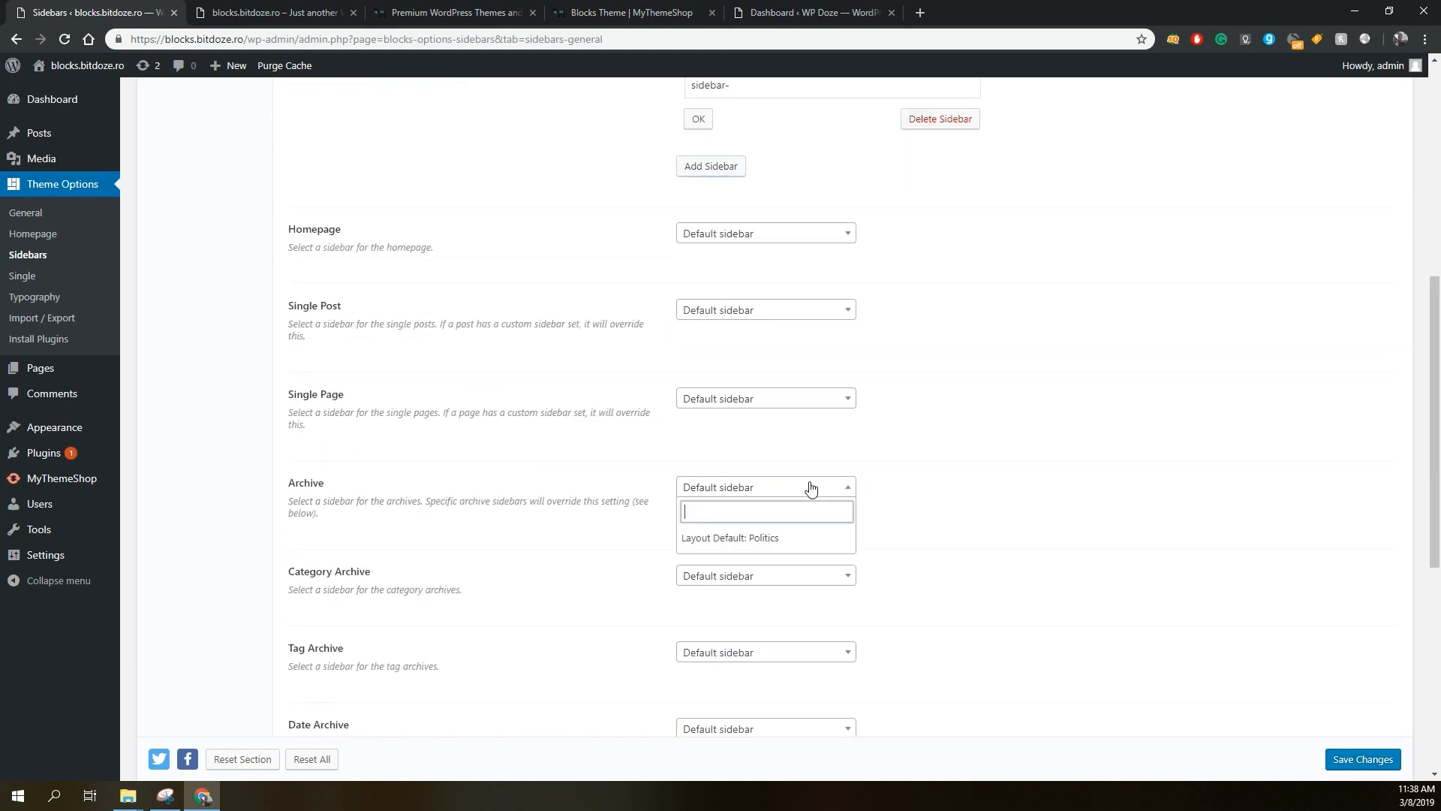
{"action": "left_click", "coordinate": [811, 489]}
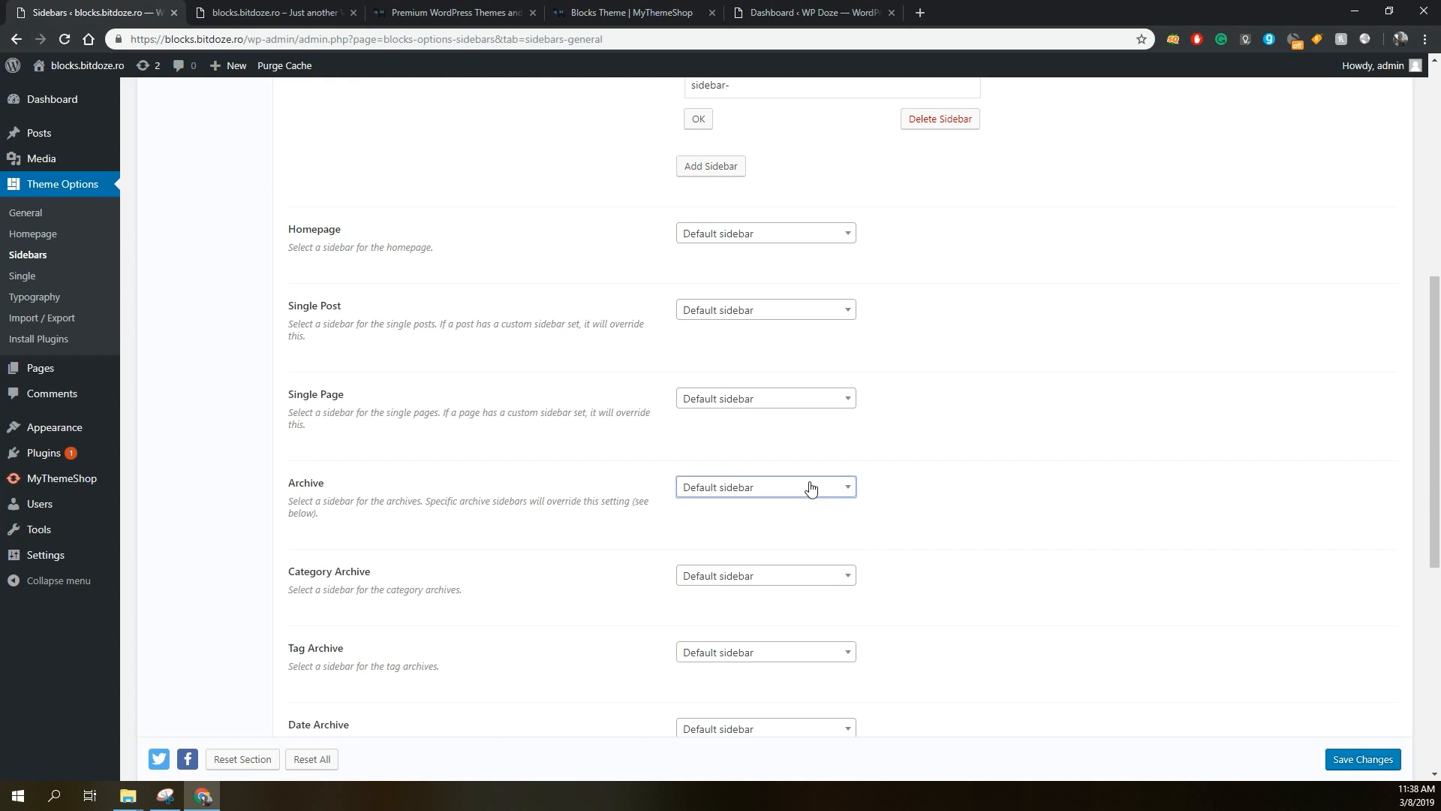
{"action": "scroll", "coordinate": [811, 489], "scroll_direction": "down", "scroll_amount": 4}
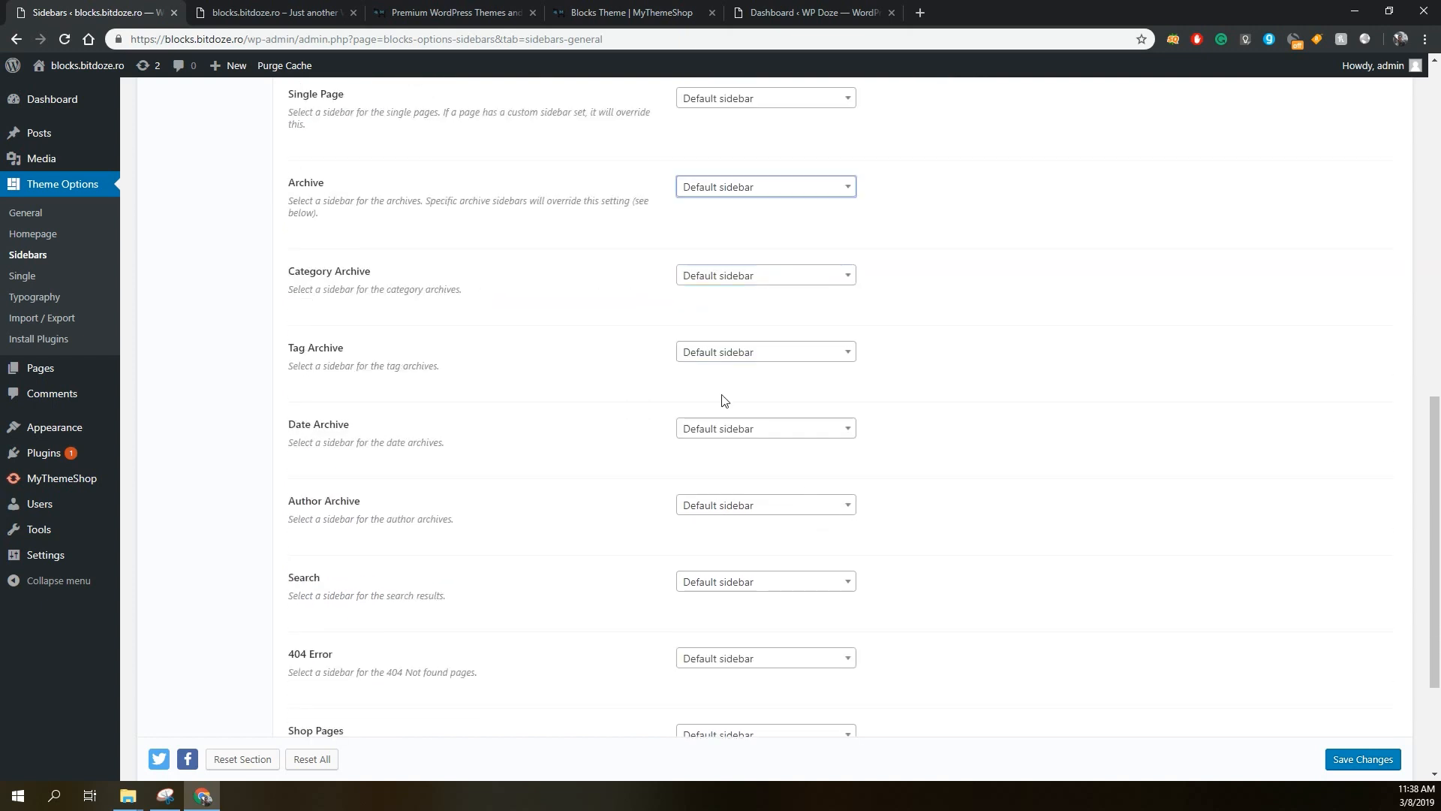
{"action": "left_click", "coordinate": [747, 276]}
{"action": "left_click", "coordinate": [747, 276]}
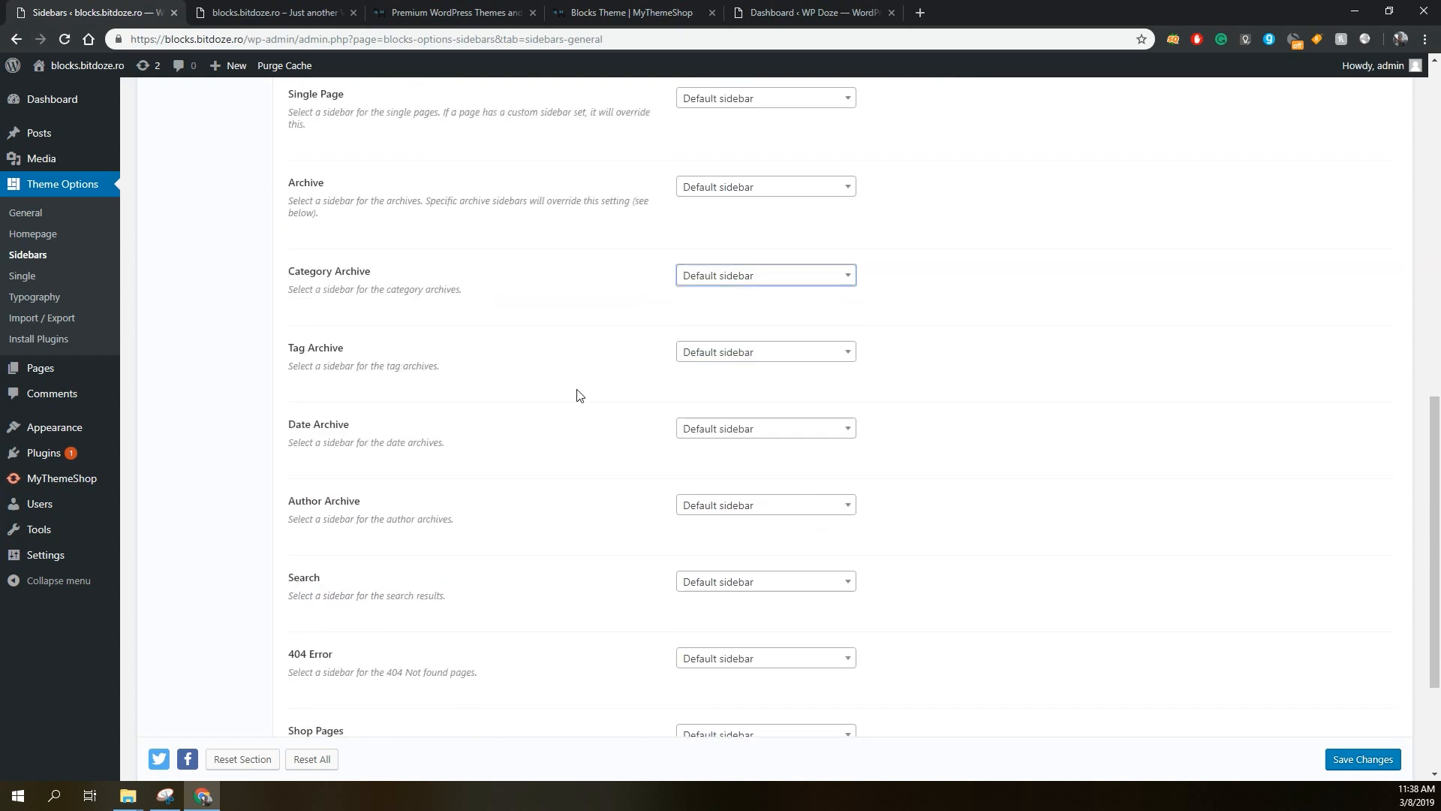
{"action": "scroll", "coordinate": [580, 396], "scroll_direction": "down", "scroll_amount": 4}
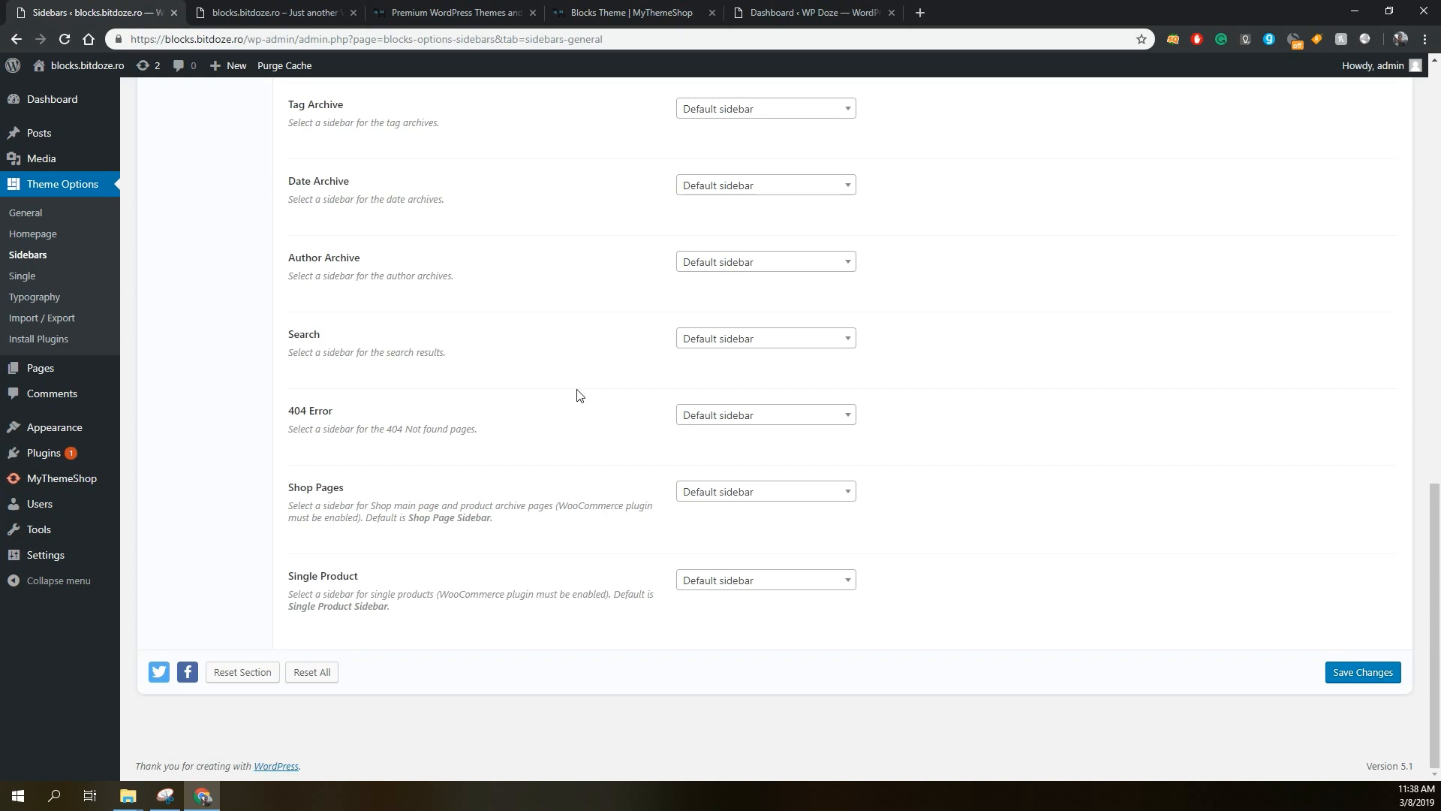
{"action": "scroll", "coordinate": [856, 415], "scroll_direction": "up", "scroll_amount": 7}
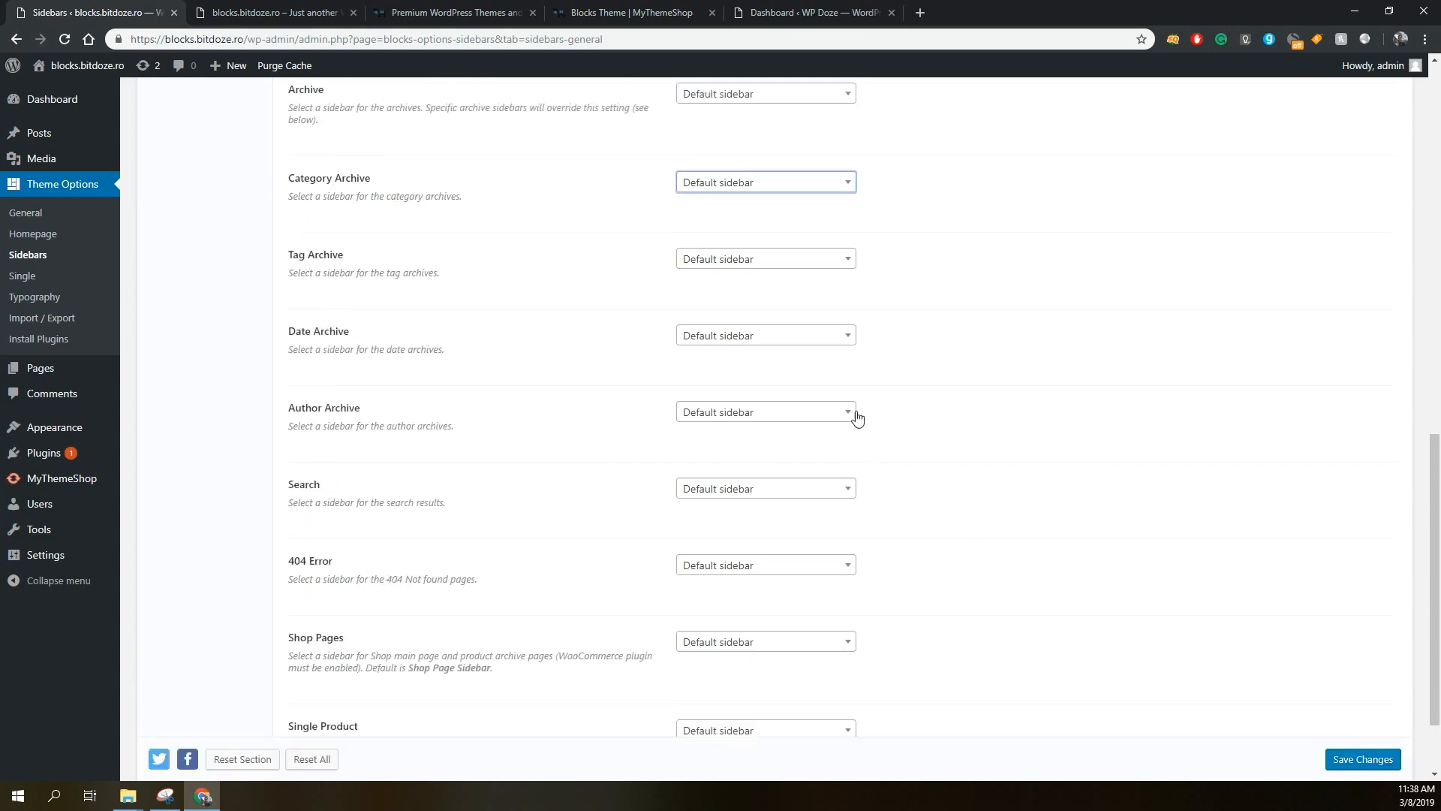
{"action": "scroll", "coordinate": [859, 417], "scroll_direction": "up", "scroll_amount": 7}
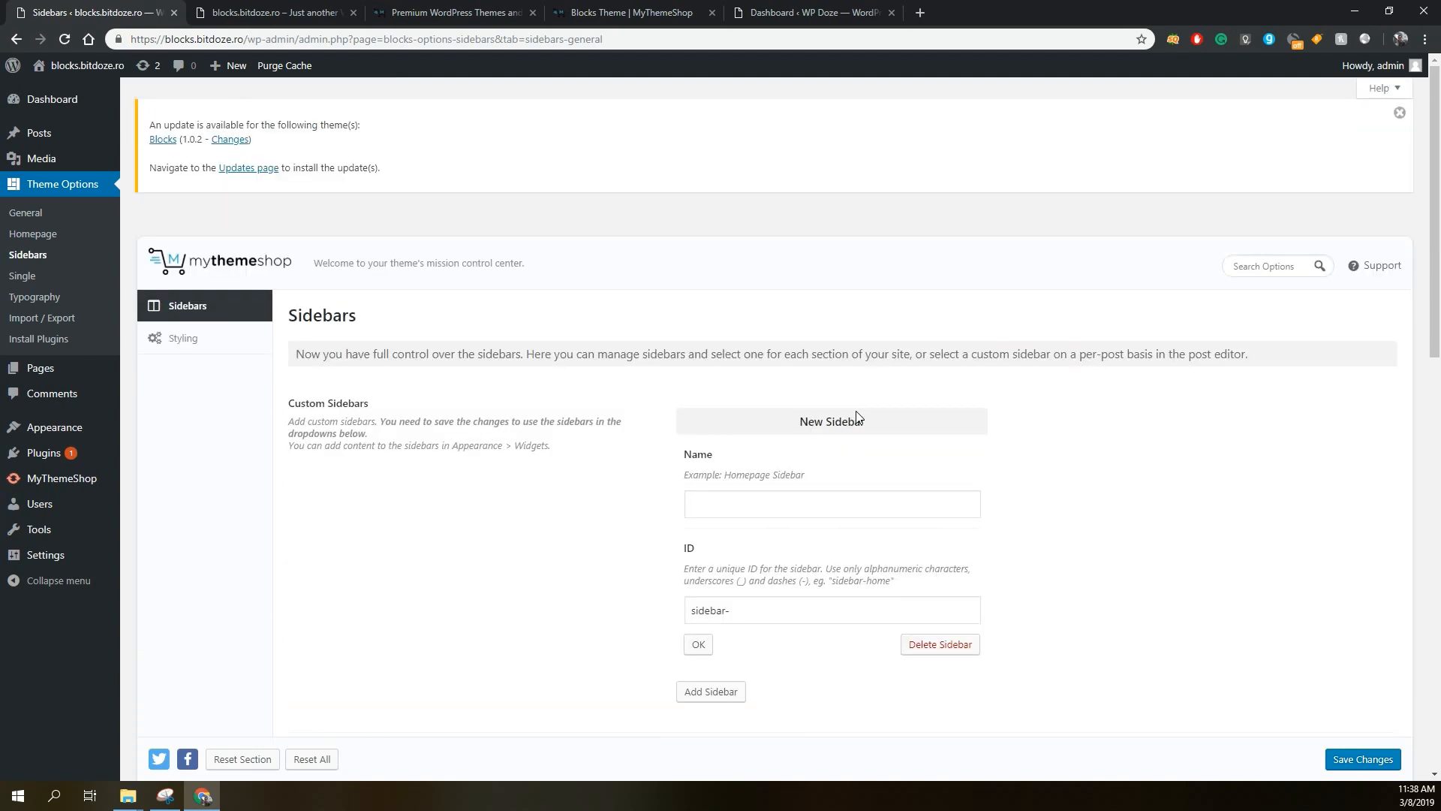
Open the sidebar Styling settings and review the background, margin, padding and border options for sidebar titles and sidebars.
{"action": "left_click", "coordinate": [188, 342]}
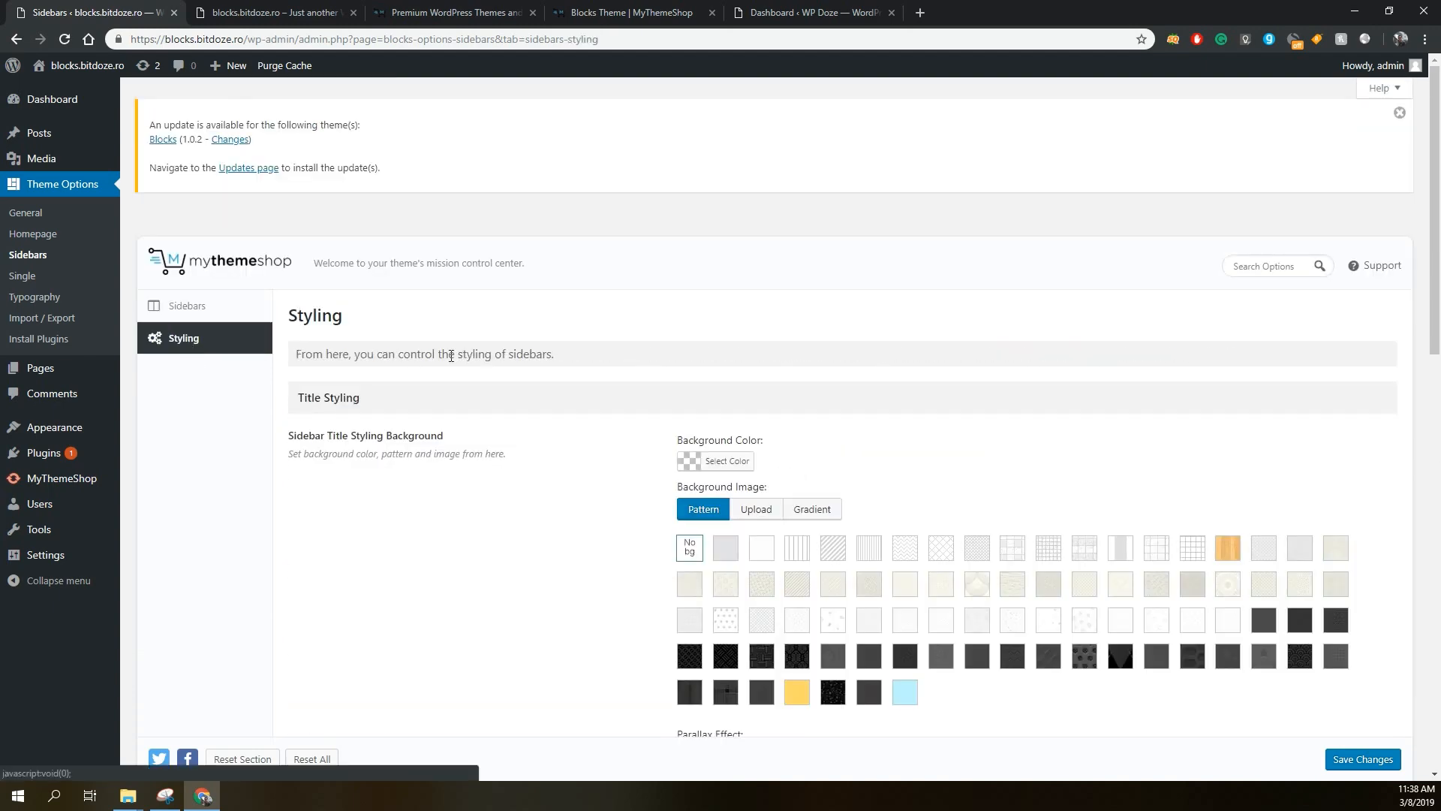
{"action": "scroll", "coordinate": [904, 483], "scroll_direction": "down", "scroll_amount": 6}
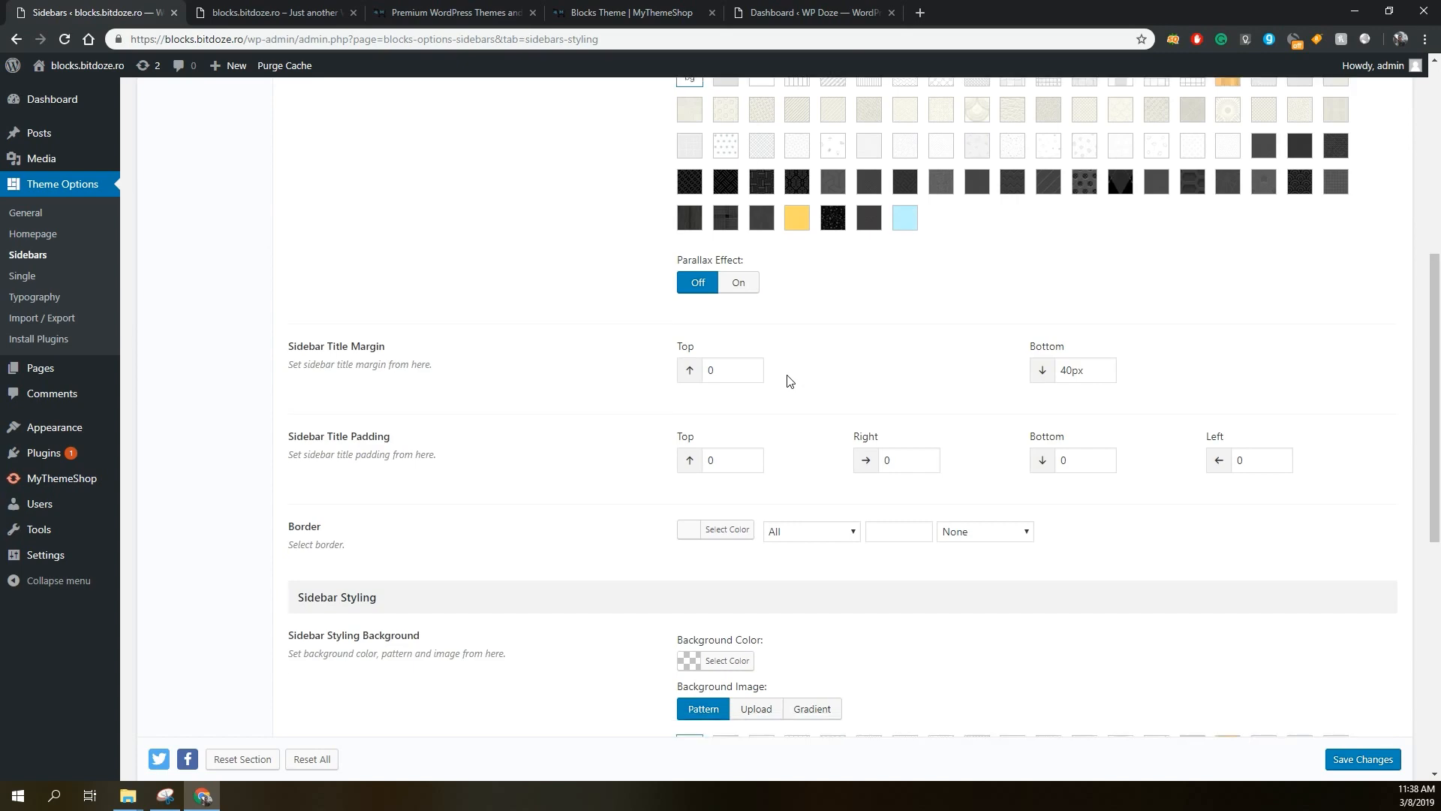
{"action": "scroll", "coordinate": [787, 380], "scroll_direction": "up", "scroll_amount": 6}
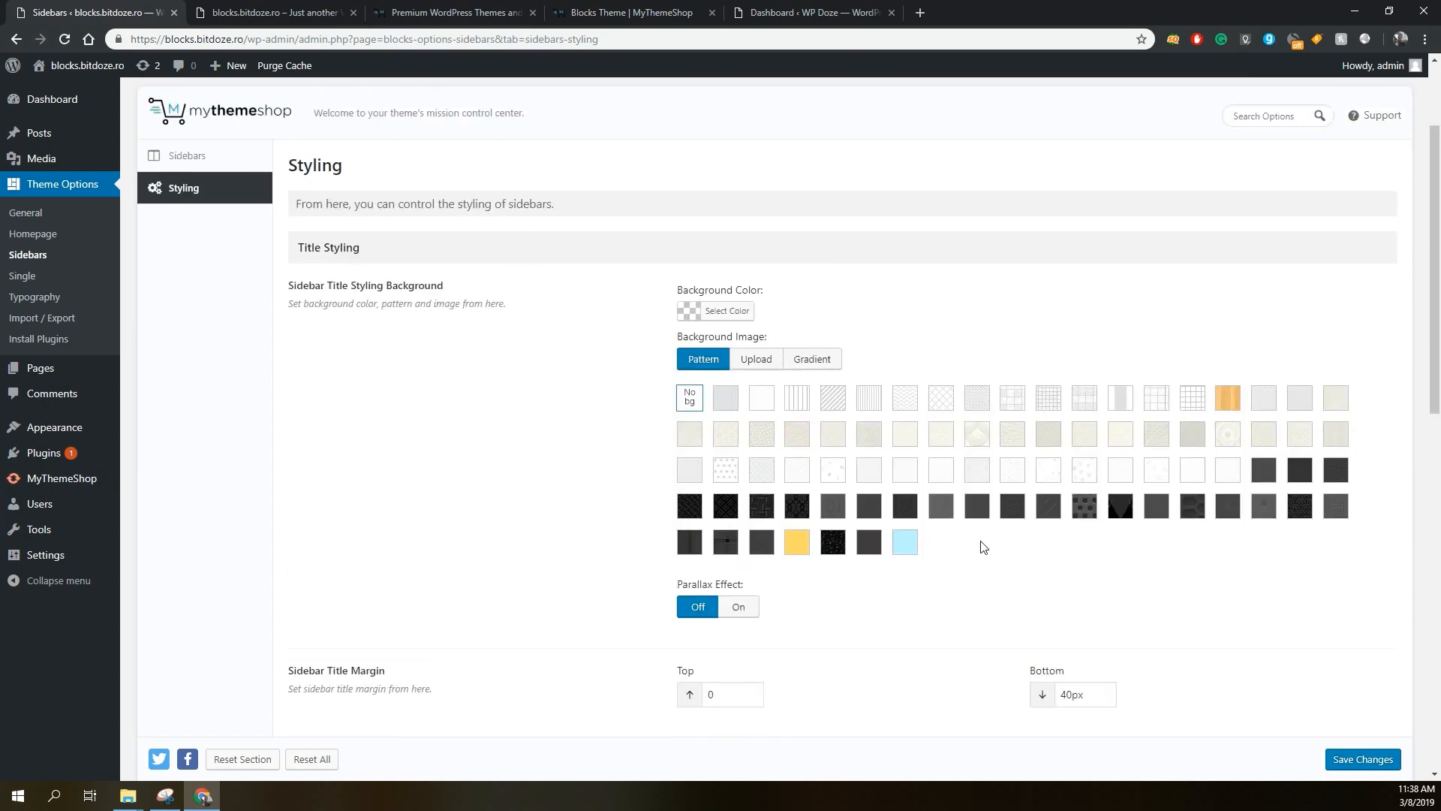
{"action": "scroll", "coordinate": [470, 283], "scroll_direction": "down", "scroll_amount": 13}
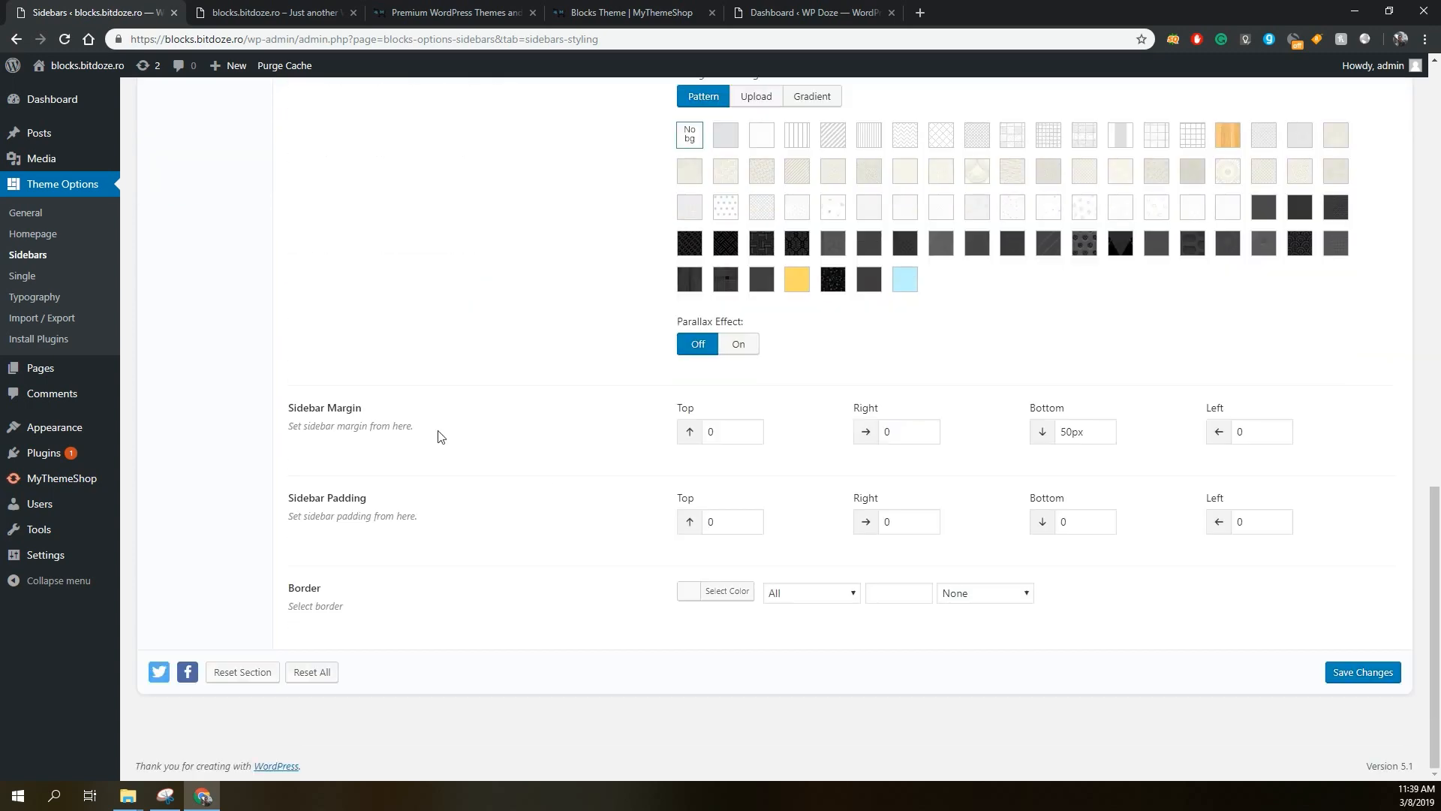
{"action": "scroll", "coordinate": [456, 429], "scroll_direction": "up", "scroll_amount": 3}
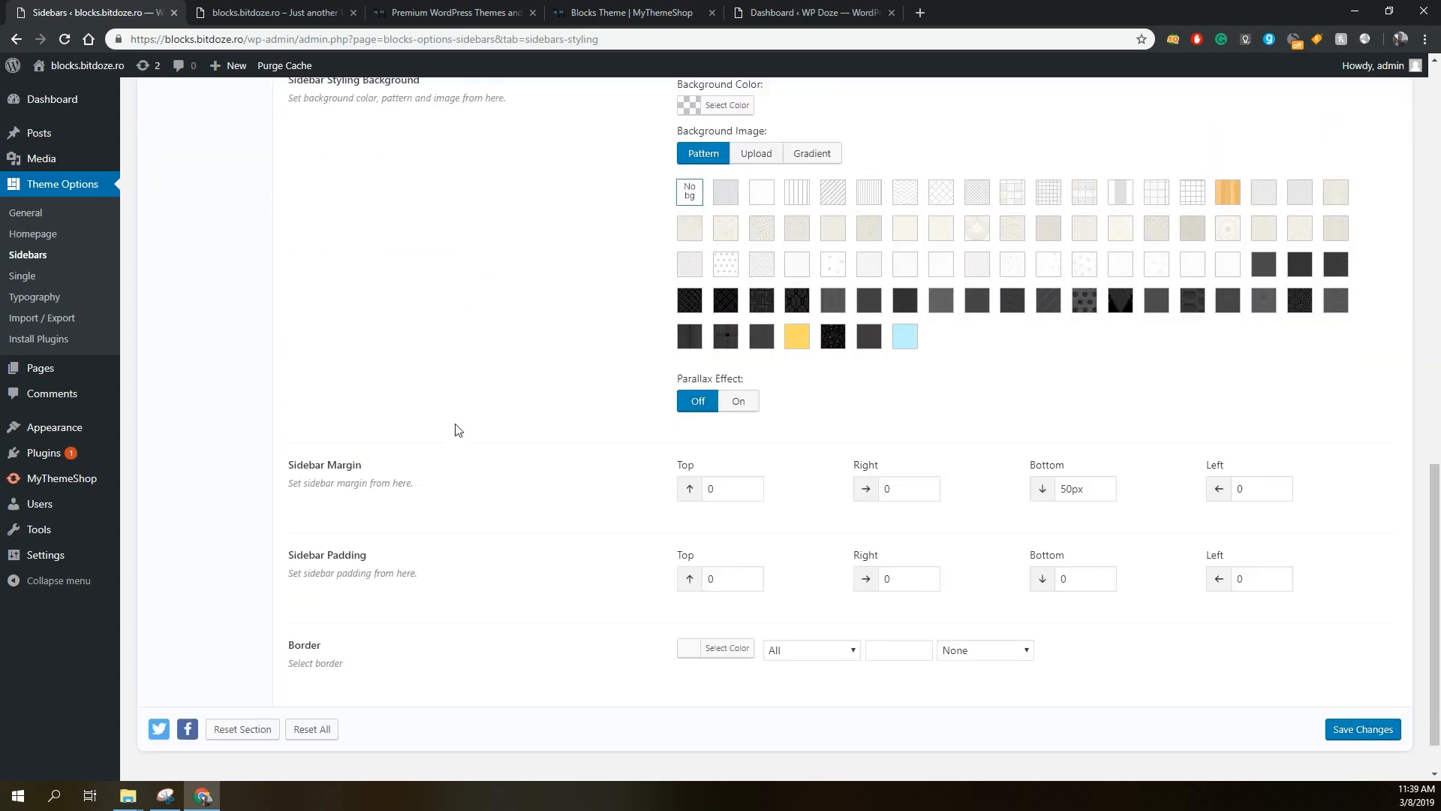
{"action": "scroll", "coordinate": [823, 657], "scroll_direction": "up", "scroll_amount": 10}
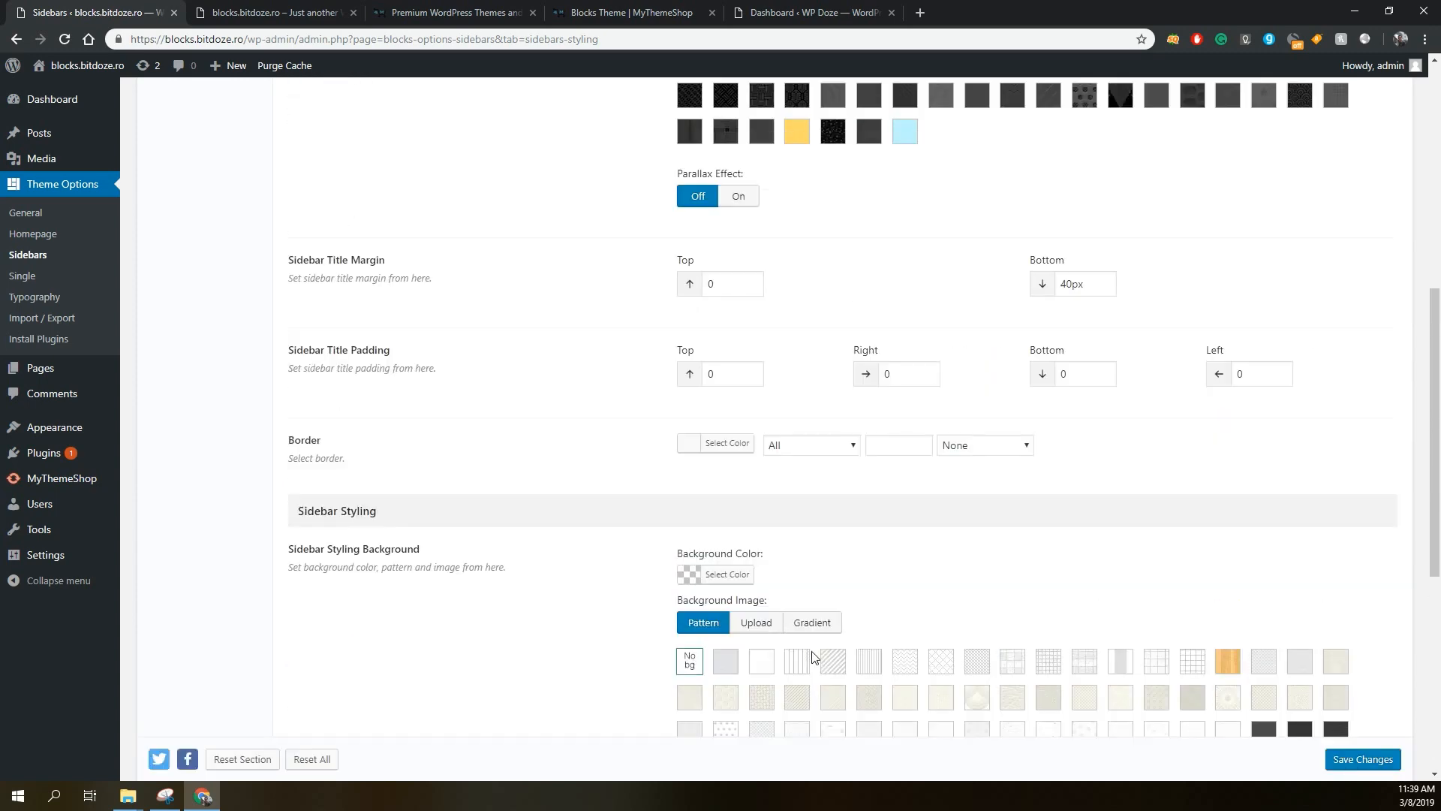
Open the Single post options and review the General settings, from featured image and header size to post layout, meta info and comments.
{"action": "left_click", "coordinate": [22, 276]}
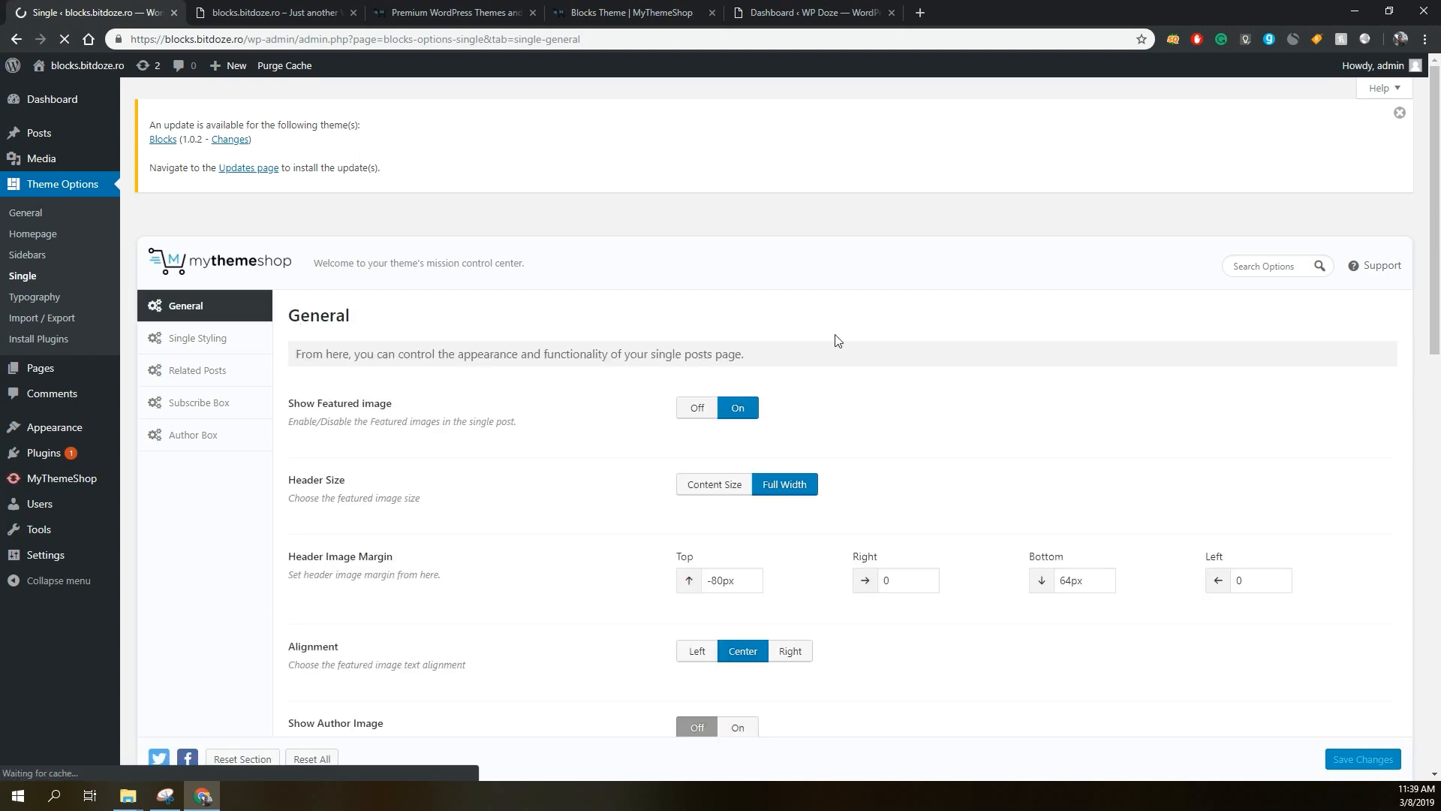
{"action": "scroll", "coordinate": [784, 357], "scroll_direction": "down", "scroll_amount": 1}
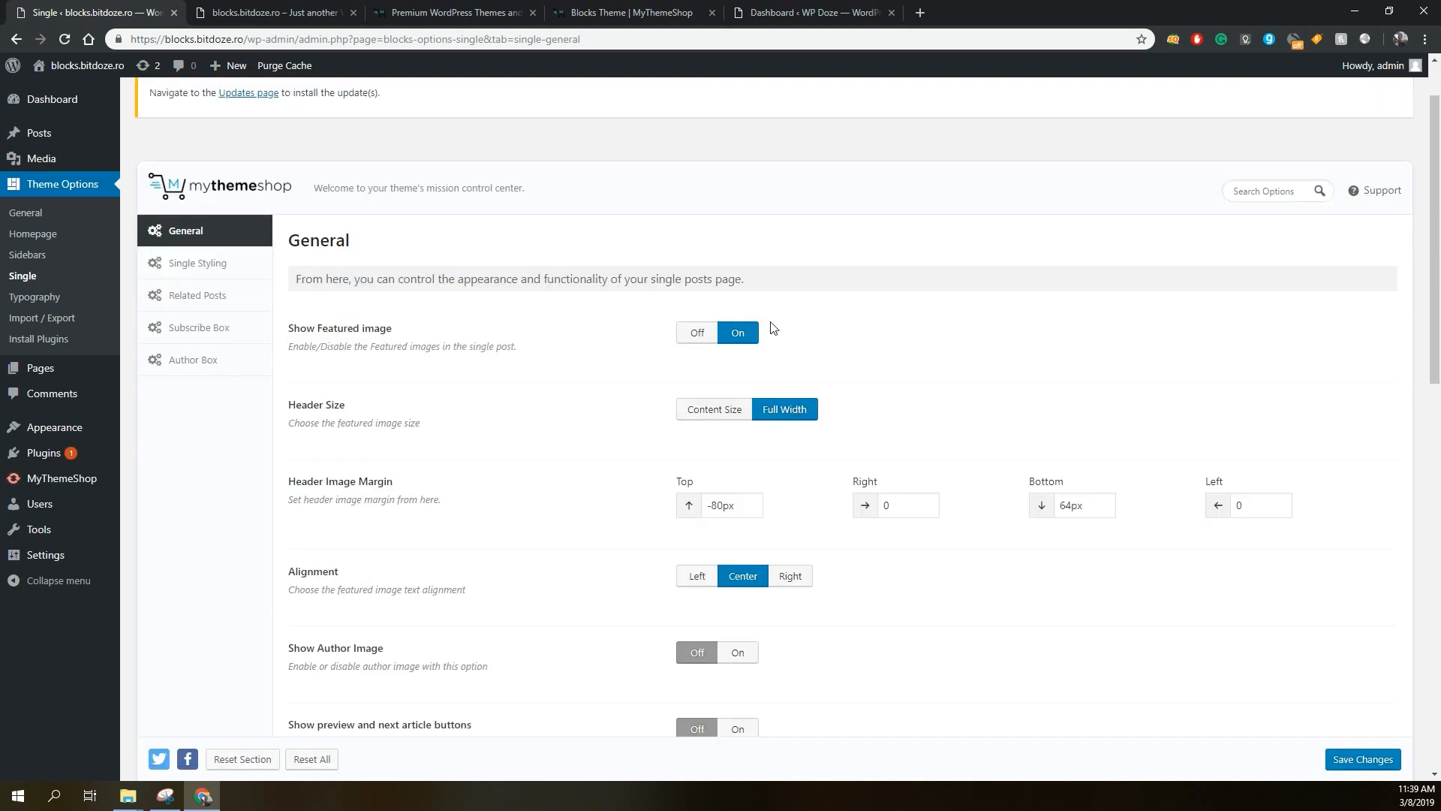
{"action": "scroll", "coordinate": [774, 328], "scroll_direction": "down", "scroll_amount": 2}
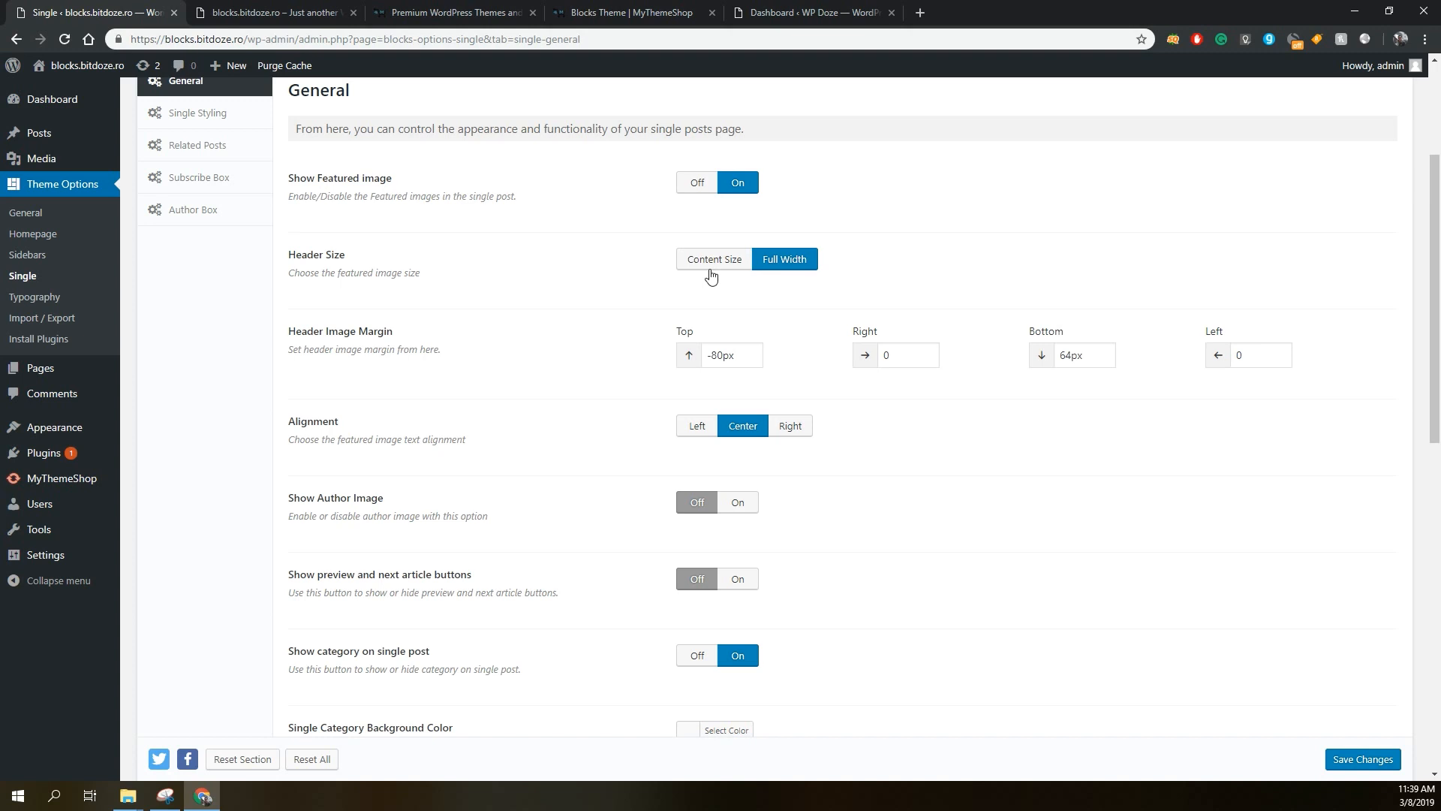
{"action": "scroll", "coordinate": [711, 276], "scroll_direction": "down", "scroll_amount": 2}
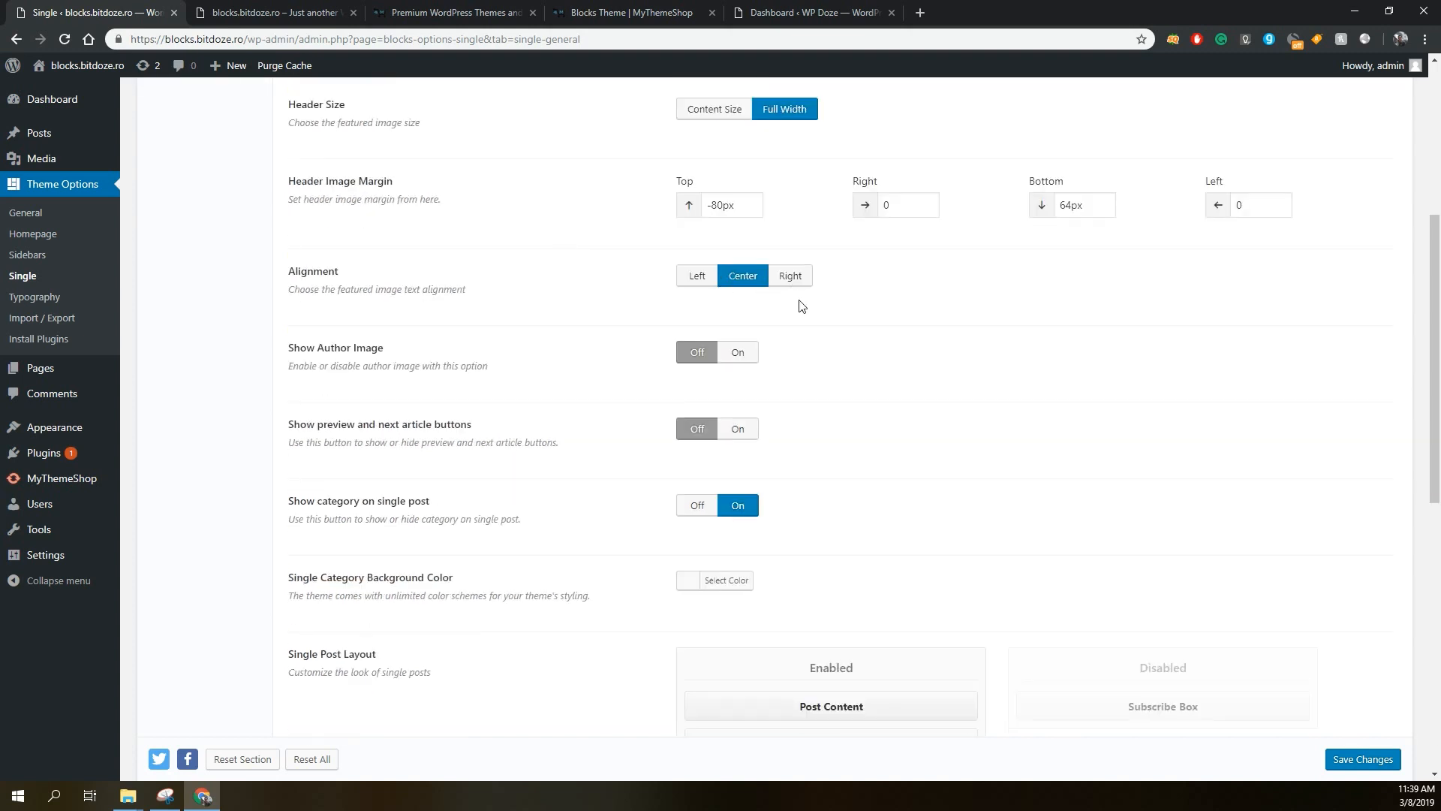
{"action": "scroll", "coordinate": [802, 306], "scroll_direction": "down", "scroll_amount": 2}
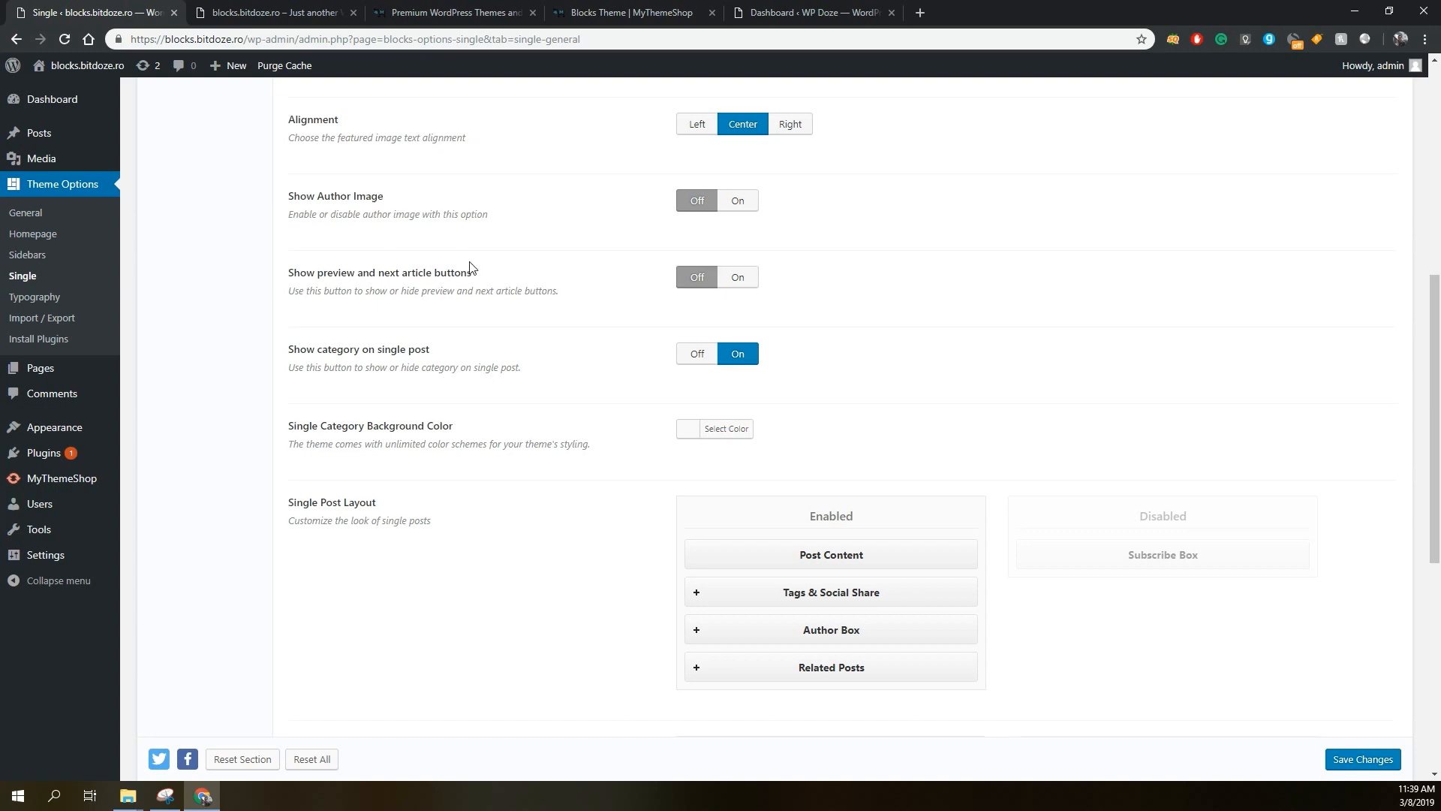
{"action": "scroll", "coordinate": [525, 255], "scroll_direction": "down", "scroll_amount": 1}
{"action": "scroll", "coordinate": [553, 248], "scroll_direction": "down", "scroll_amount": 2}
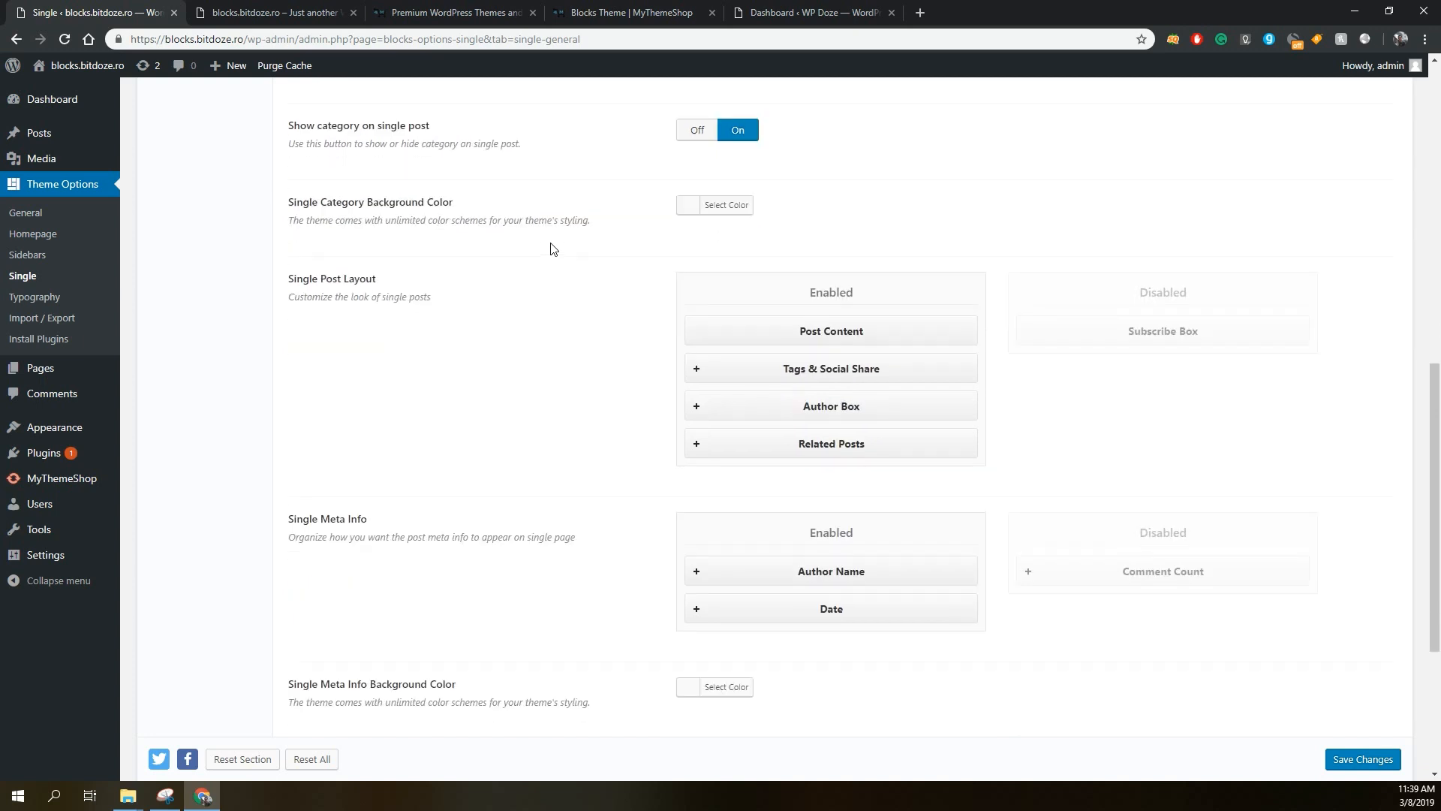
{"action": "scroll", "coordinate": [553, 249], "scroll_direction": "down", "scroll_amount": 1}
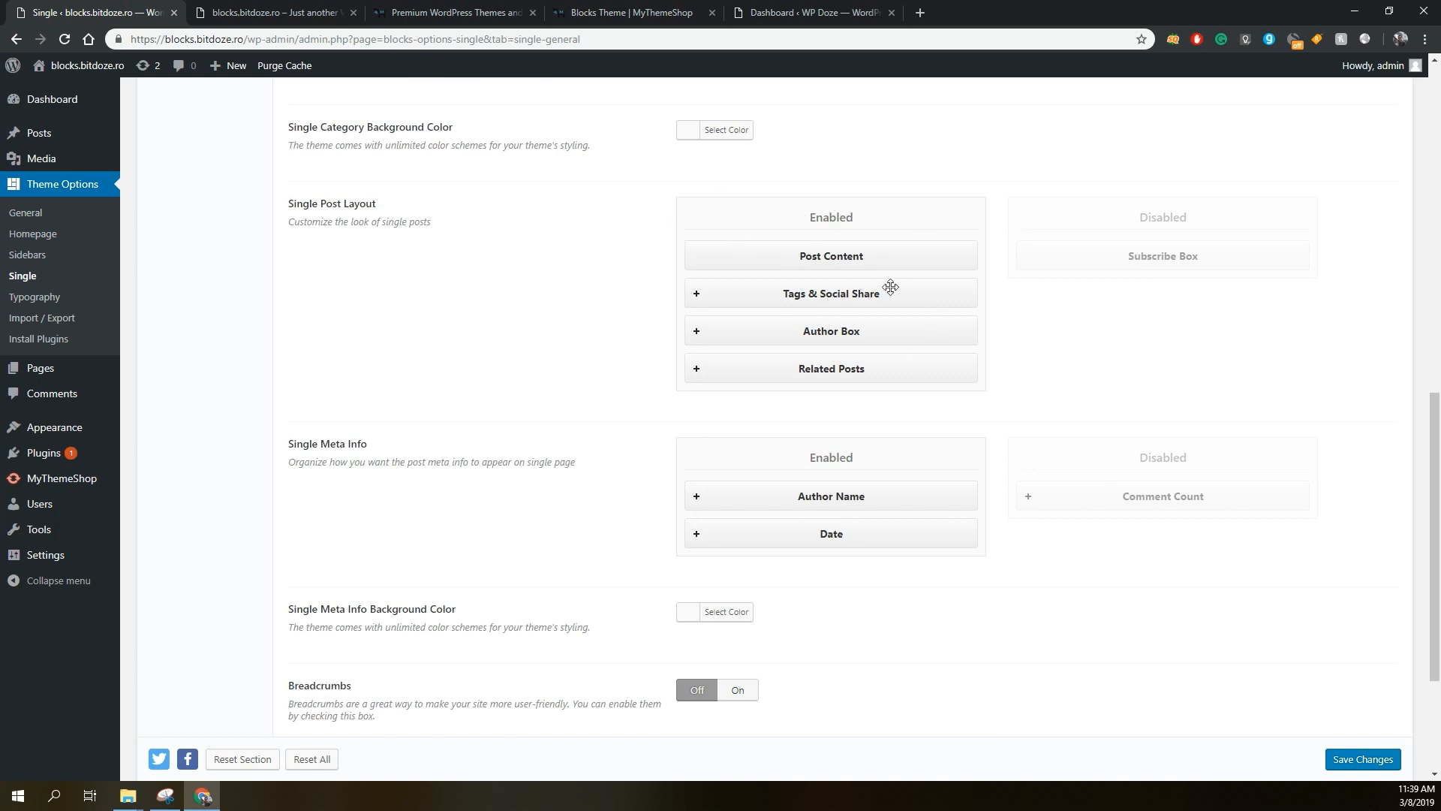
{"action": "scroll", "coordinate": [890, 288], "scroll_direction": "down", "scroll_amount": 4}
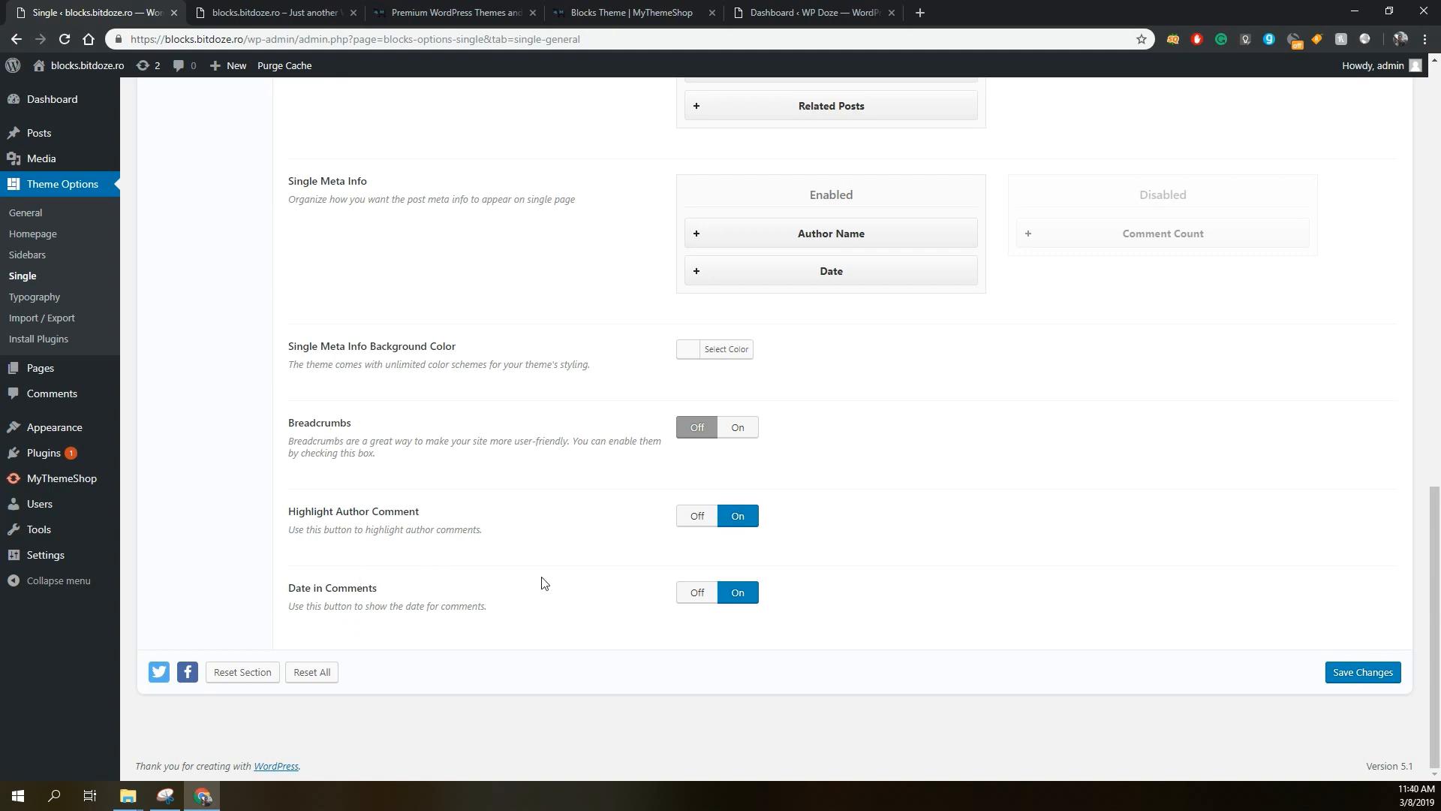
{"action": "scroll", "coordinate": [733, 582], "scroll_direction": "up", "scroll_amount": 15}
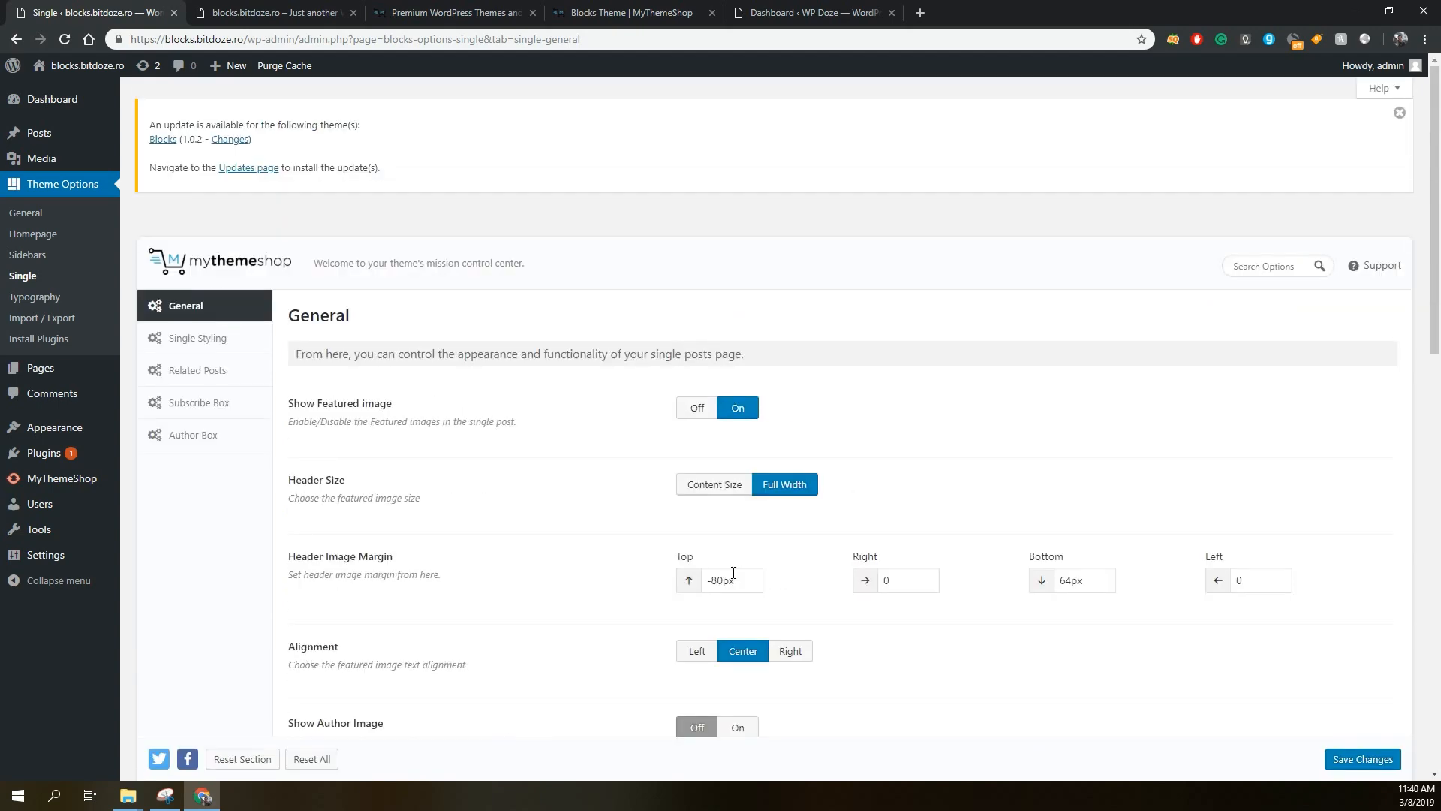
Open the Single Styling settings and review title background, padding, border and typography, plus single post margins, category font and meta info font.
{"action": "left_click", "coordinate": [217, 341]}
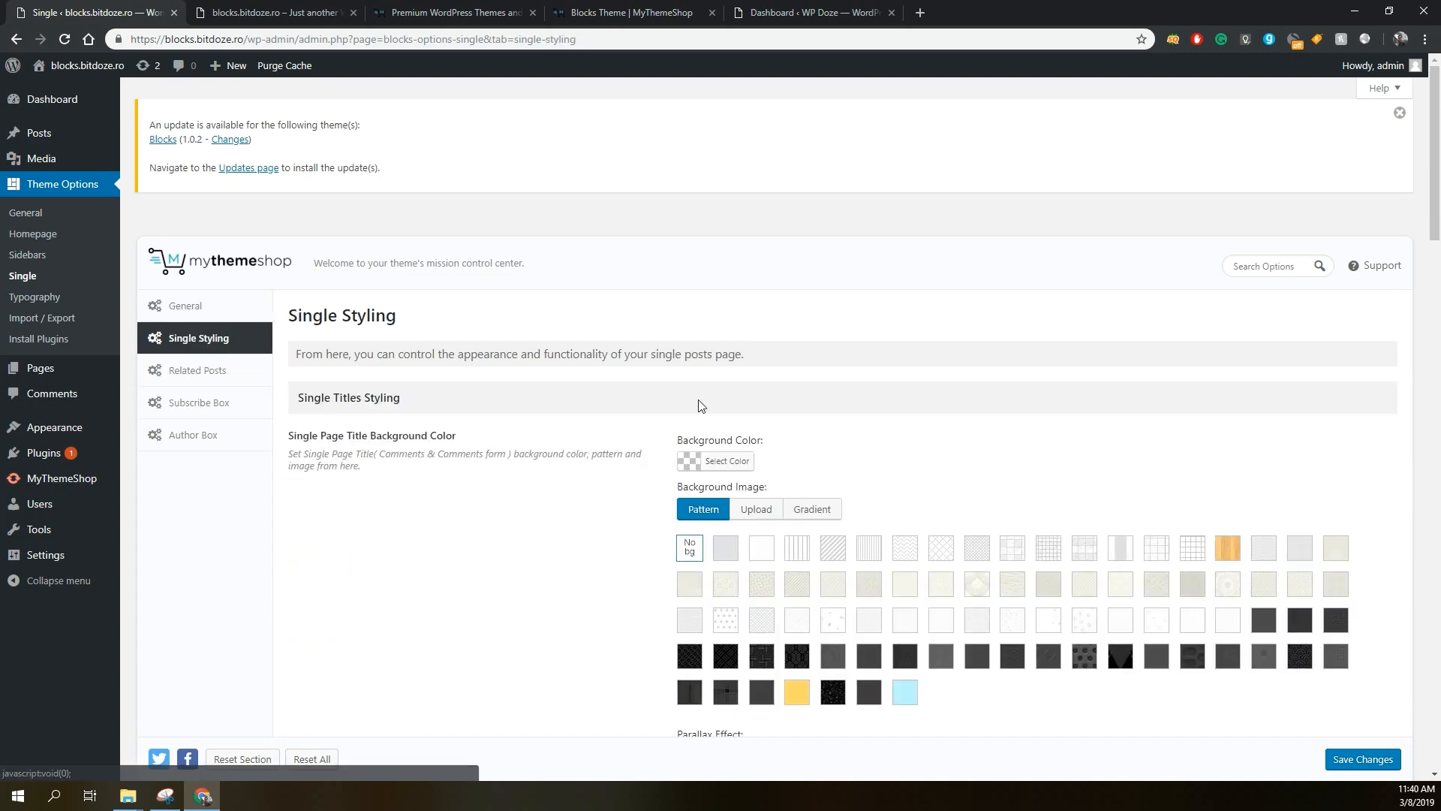
{"action": "scroll", "coordinate": [893, 459], "scroll_direction": "down", "scroll_amount": 2}
{"action": "scroll", "coordinate": [894, 459], "scroll_direction": "down", "scroll_amount": 6}
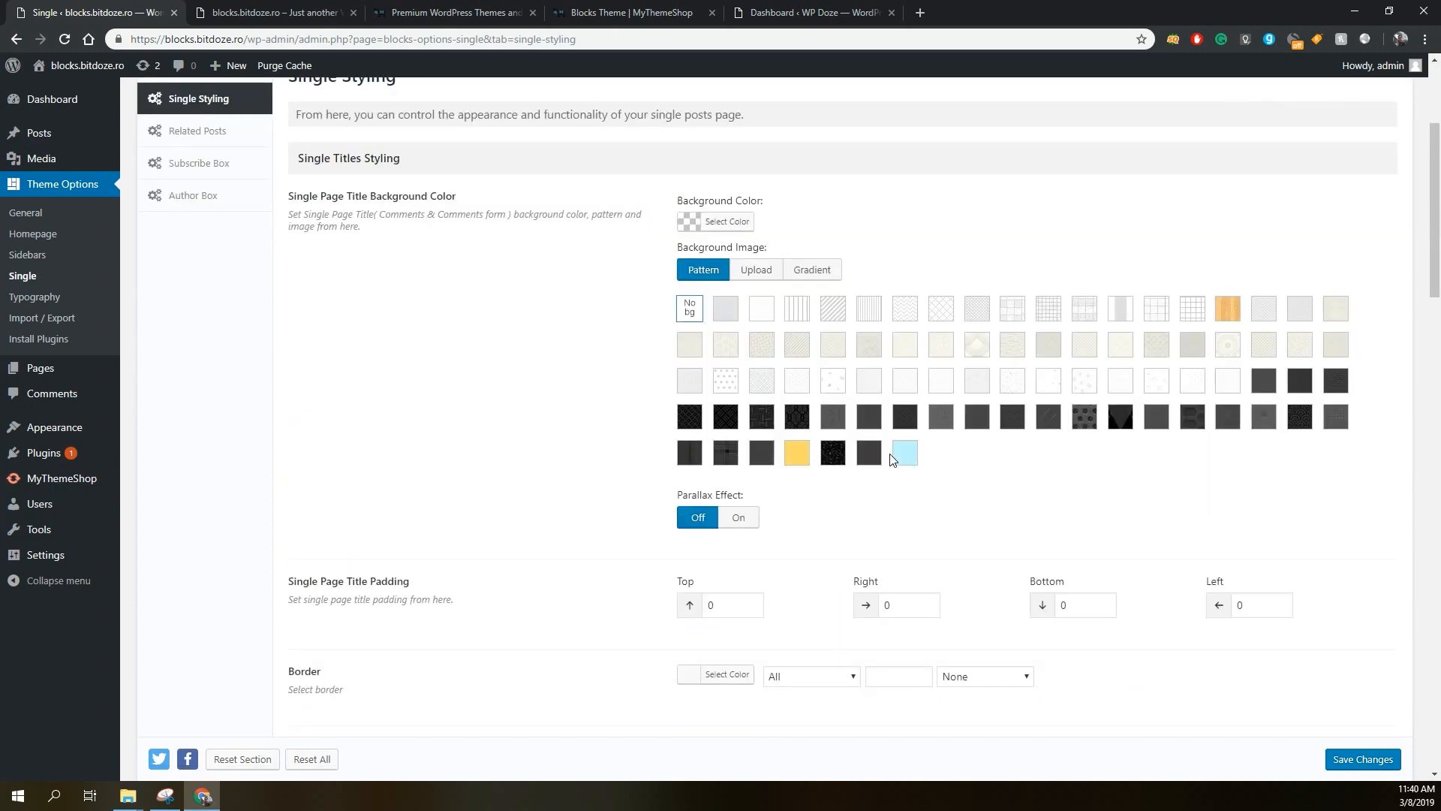
{"action": "scroll", "coordinate": [893, 459], "scroll_direction": "down", "scroll_amount": 4}
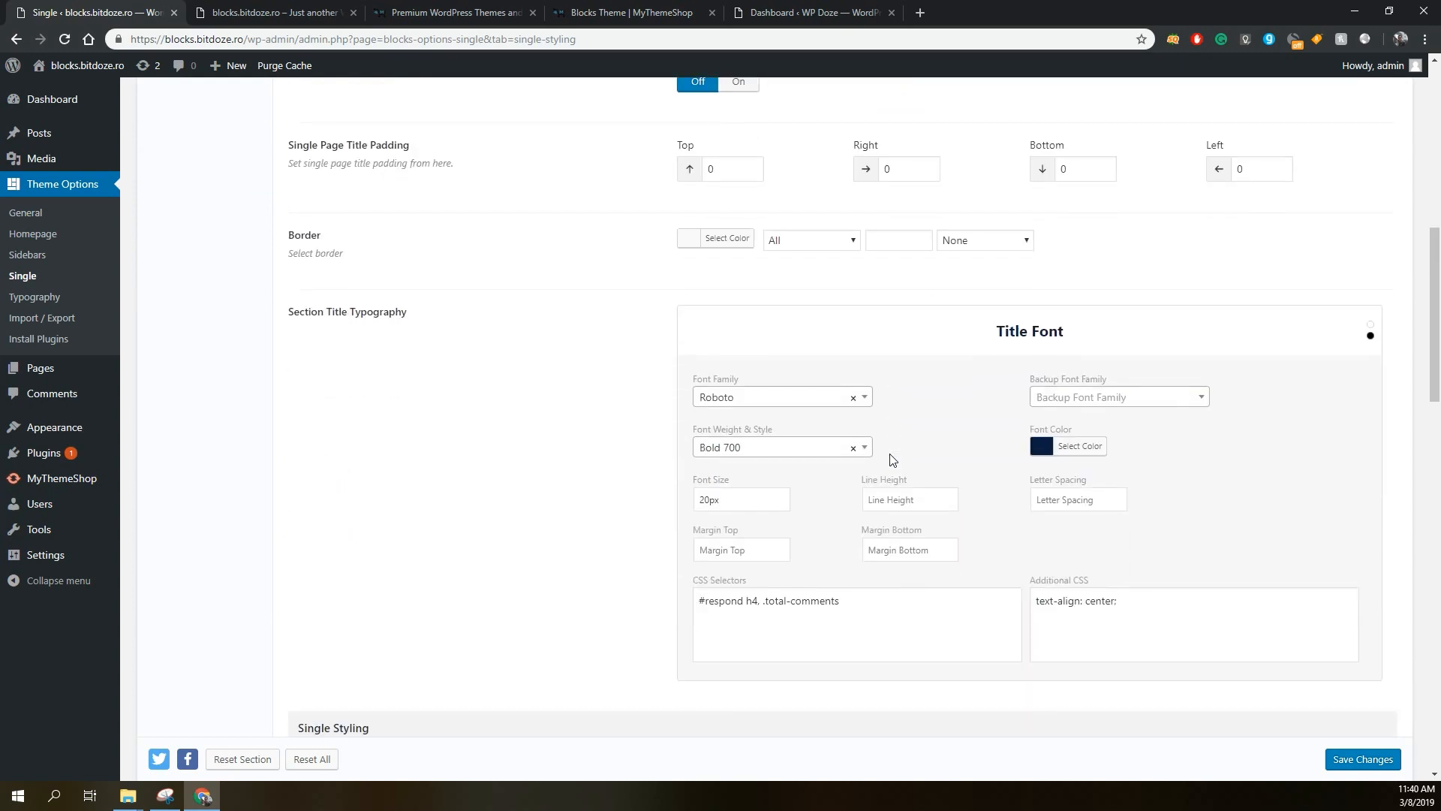
{"action": "scroll", "coordinate": [820, 324], "scroll_direction": "up", "scroll_amount": 2}
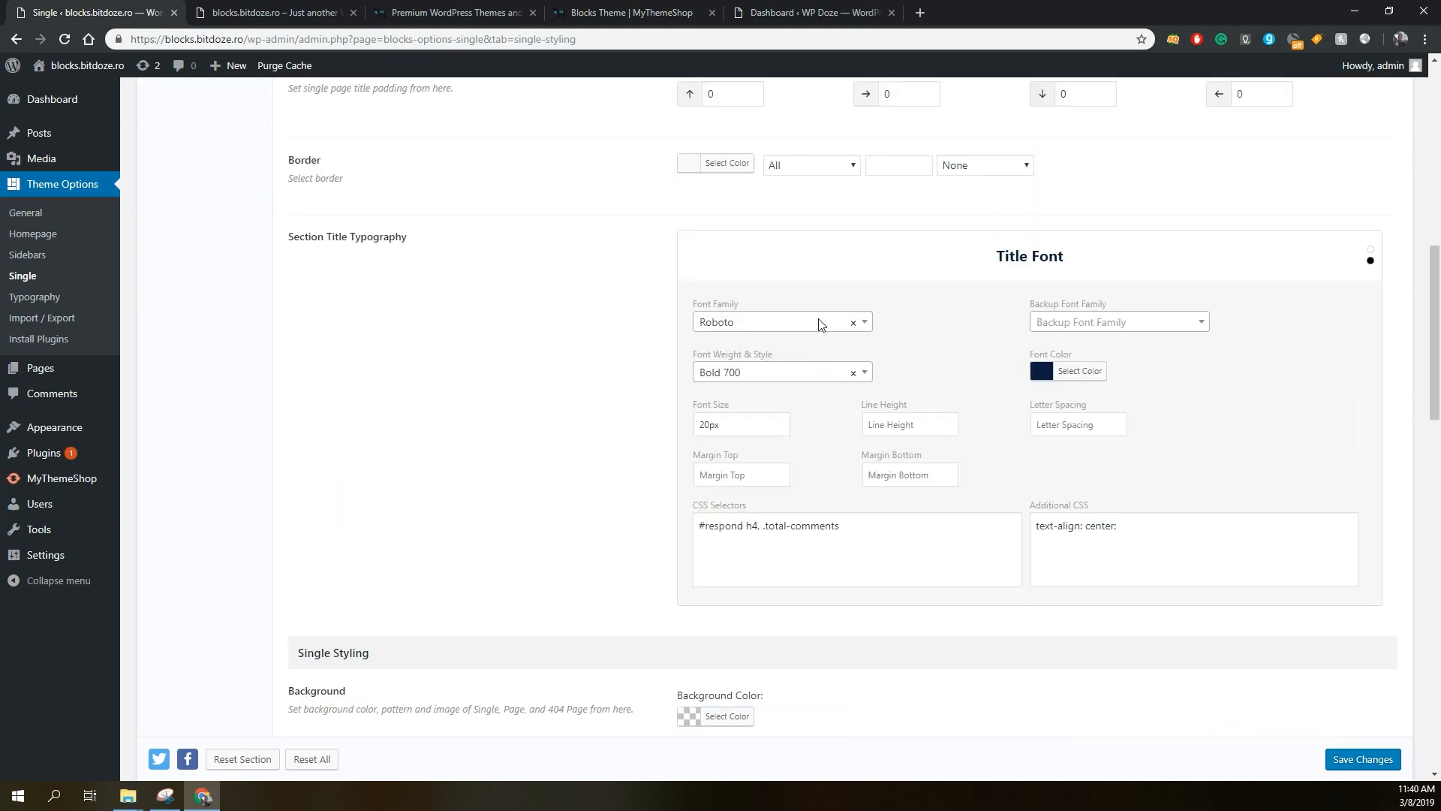
{"action": "scroll", "coordinate": [820, 324], "scroll_direction": "down", "scroll_amount": 13}
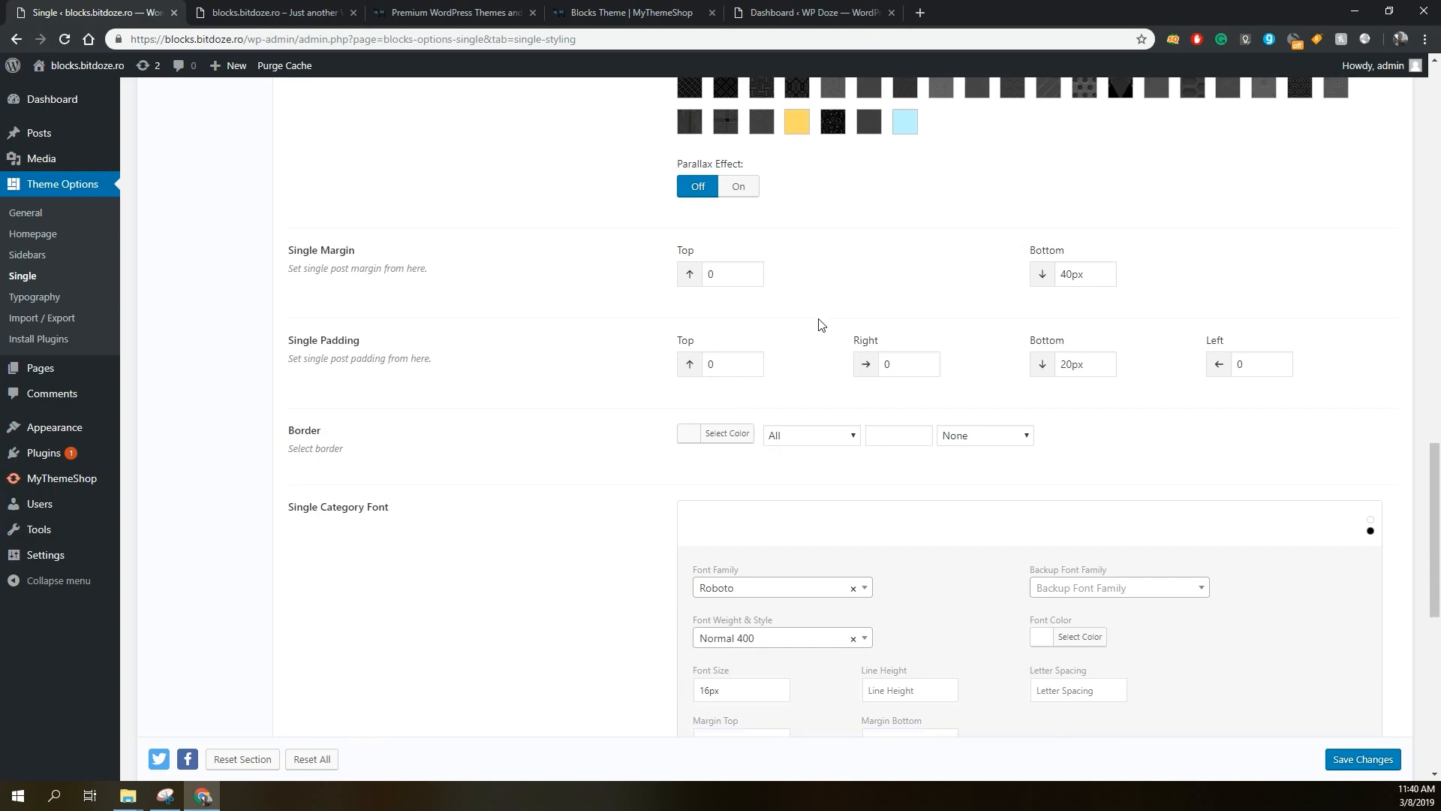
{"action": "scroll", "coordinate": [820, 322], "scroll_direction": "down", "scroll_amount": 6}
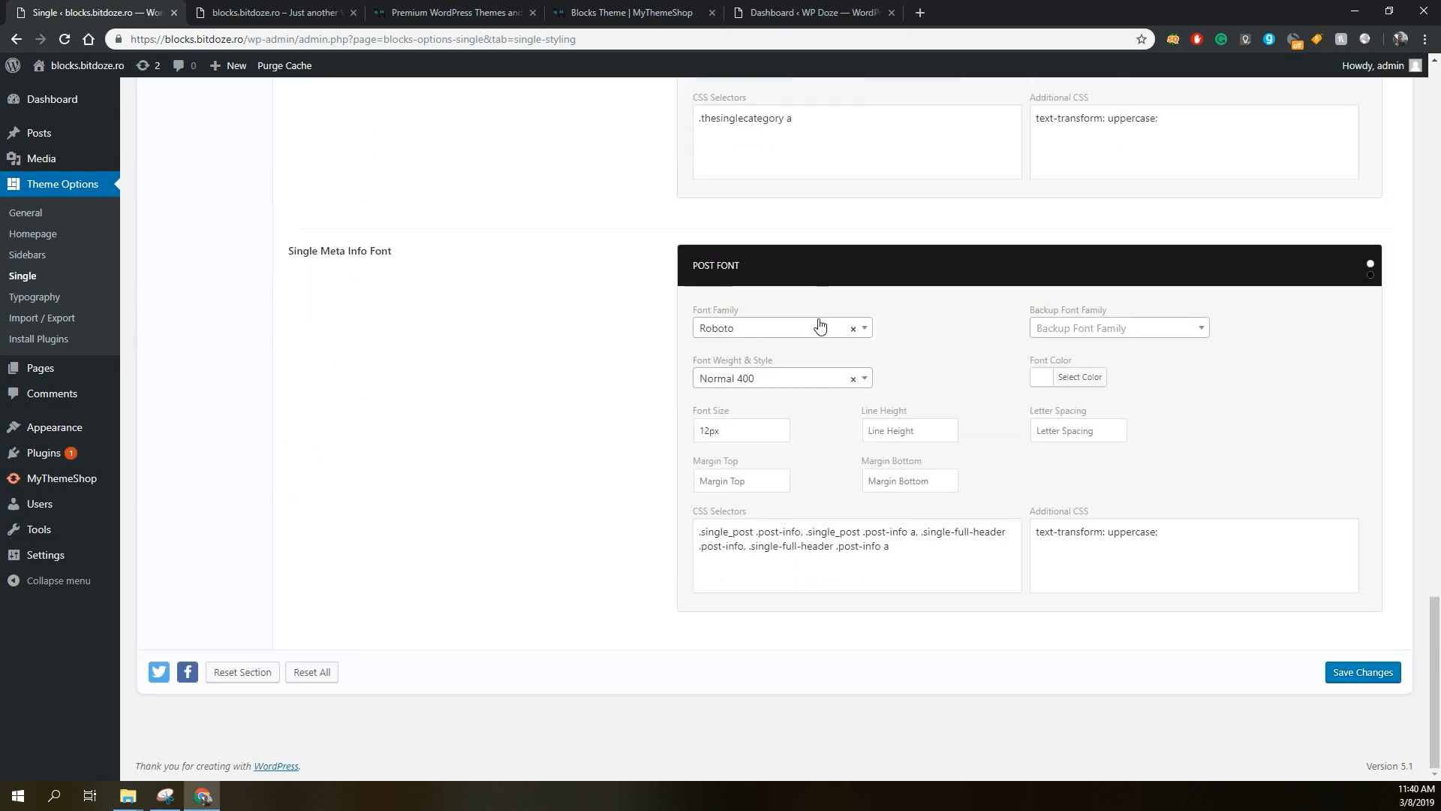
{"action": "scroll", "coordinate": [820, 325], "scroll_direction": "up", "scroll_amount": 20}
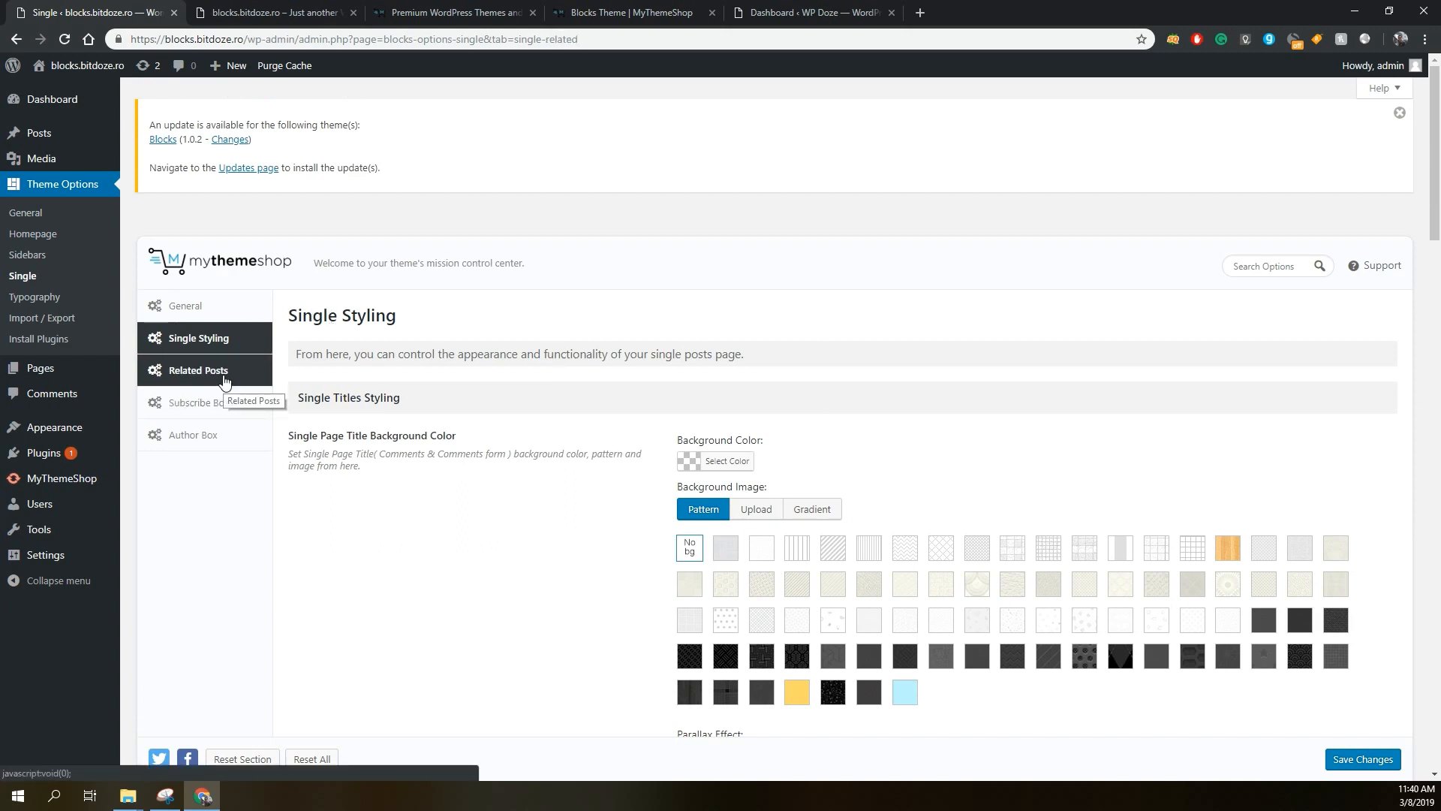
Open the Related Posts settings and review the available layouts, grid, number of posts, position and post meta info options.
{"action": "left_click", "coordinate": [226, 378]}
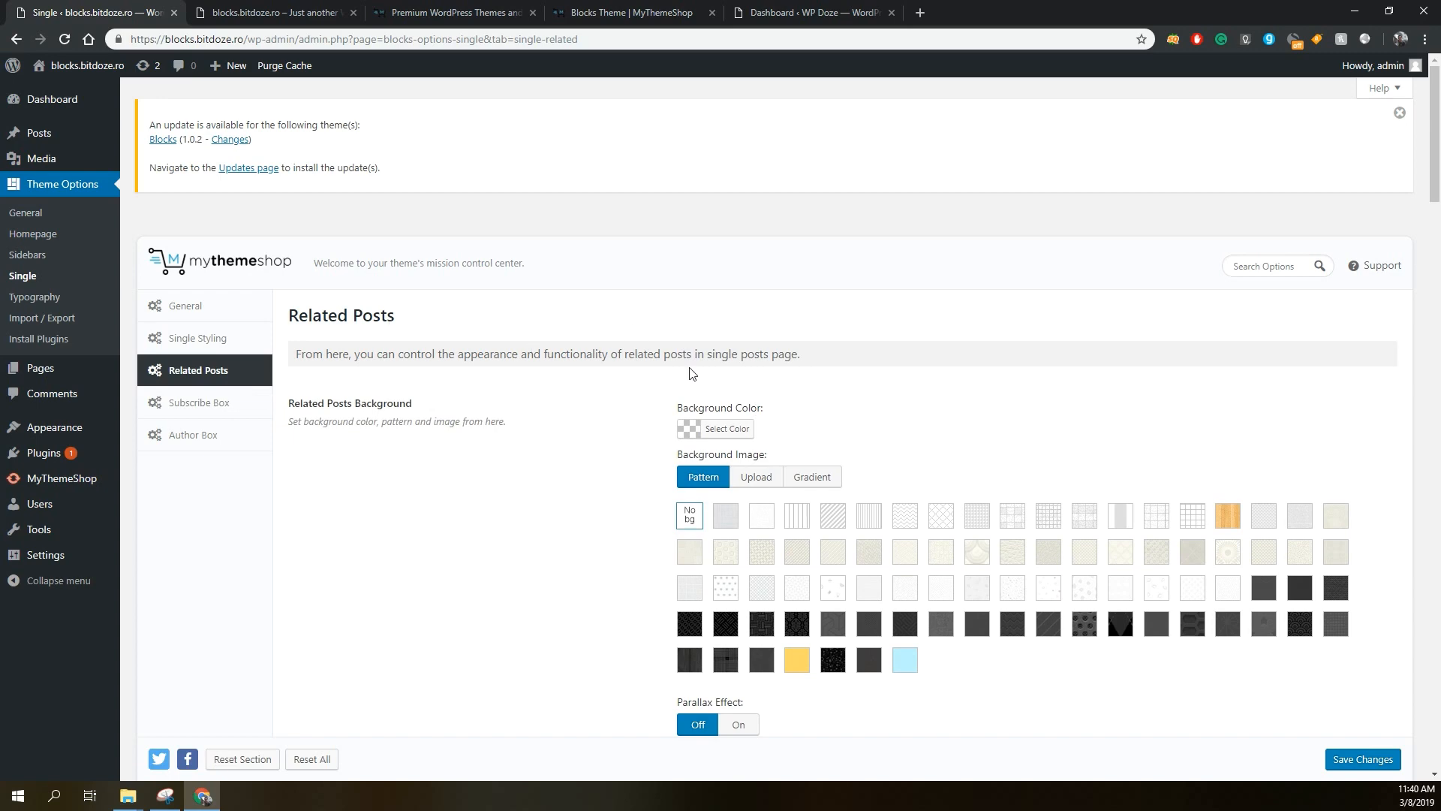
{"action": "scroll", "coordinate": [691, 373], "scroll_direction": "down", "scroll_amount": 8}
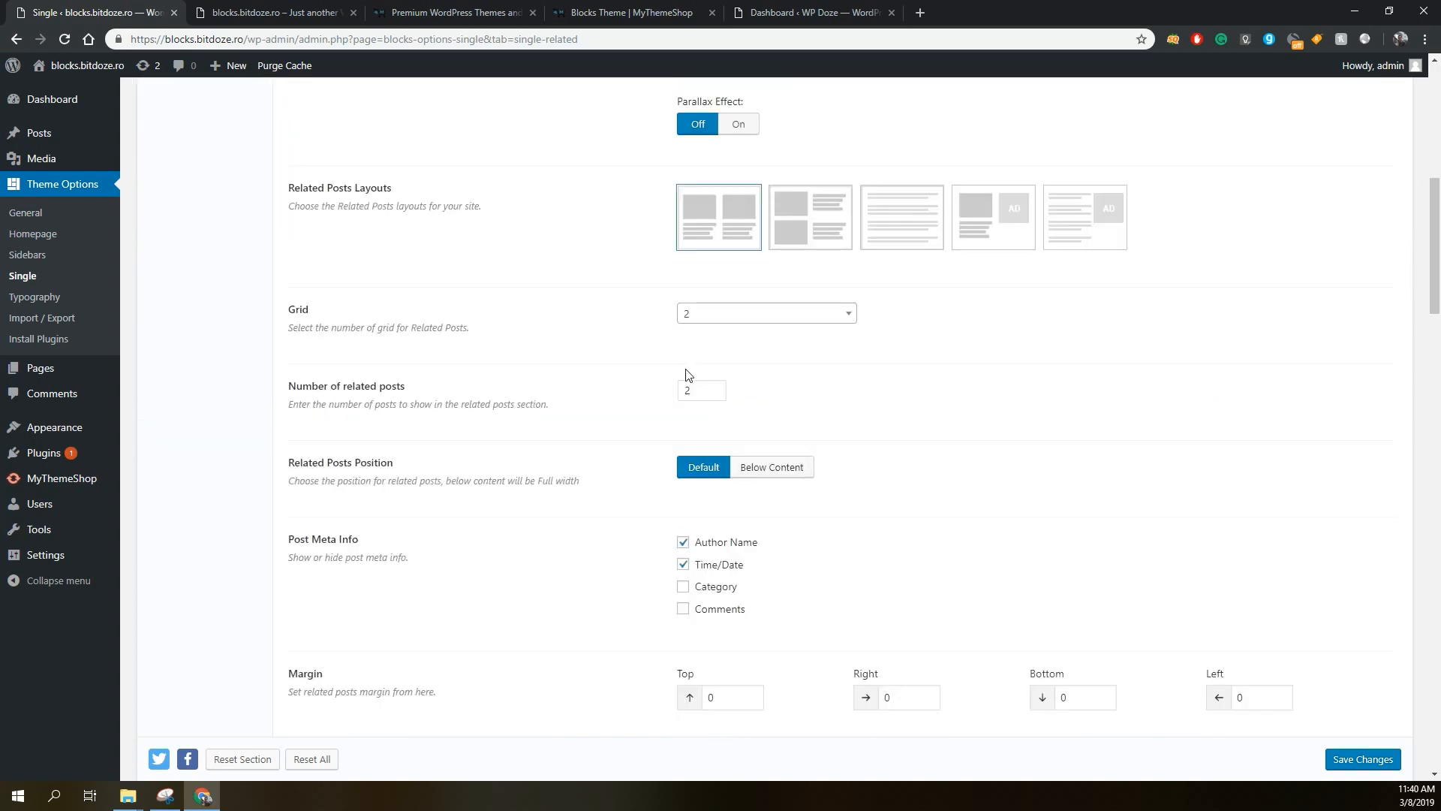
{"action": "scroll", "coordinate": [614, 298], "scroll_direction": "up", "scroll_amount": 1}
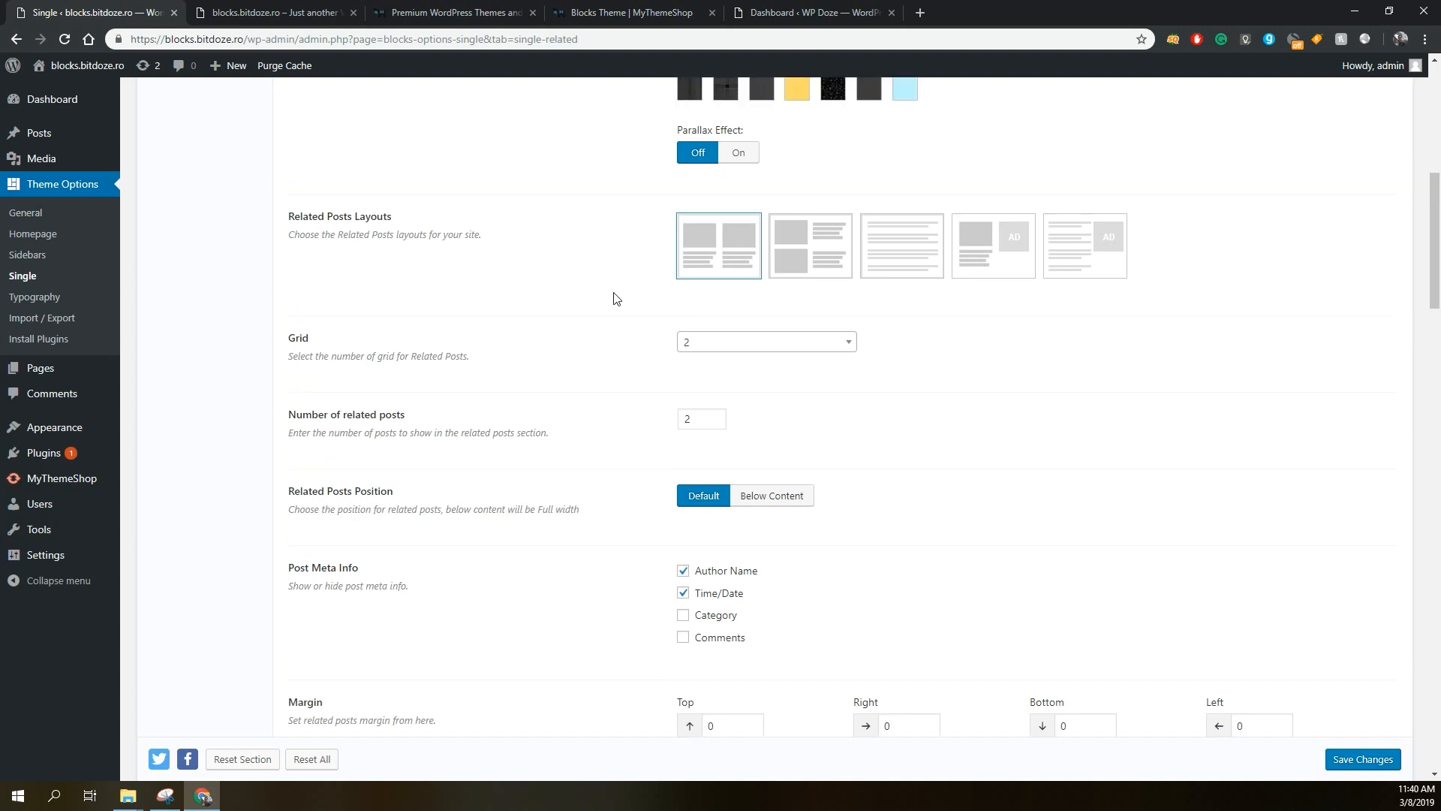
{"action": "scroll", "coordinate": [614, 298], "scroll_direction": "up", "scroll_amount": 2}
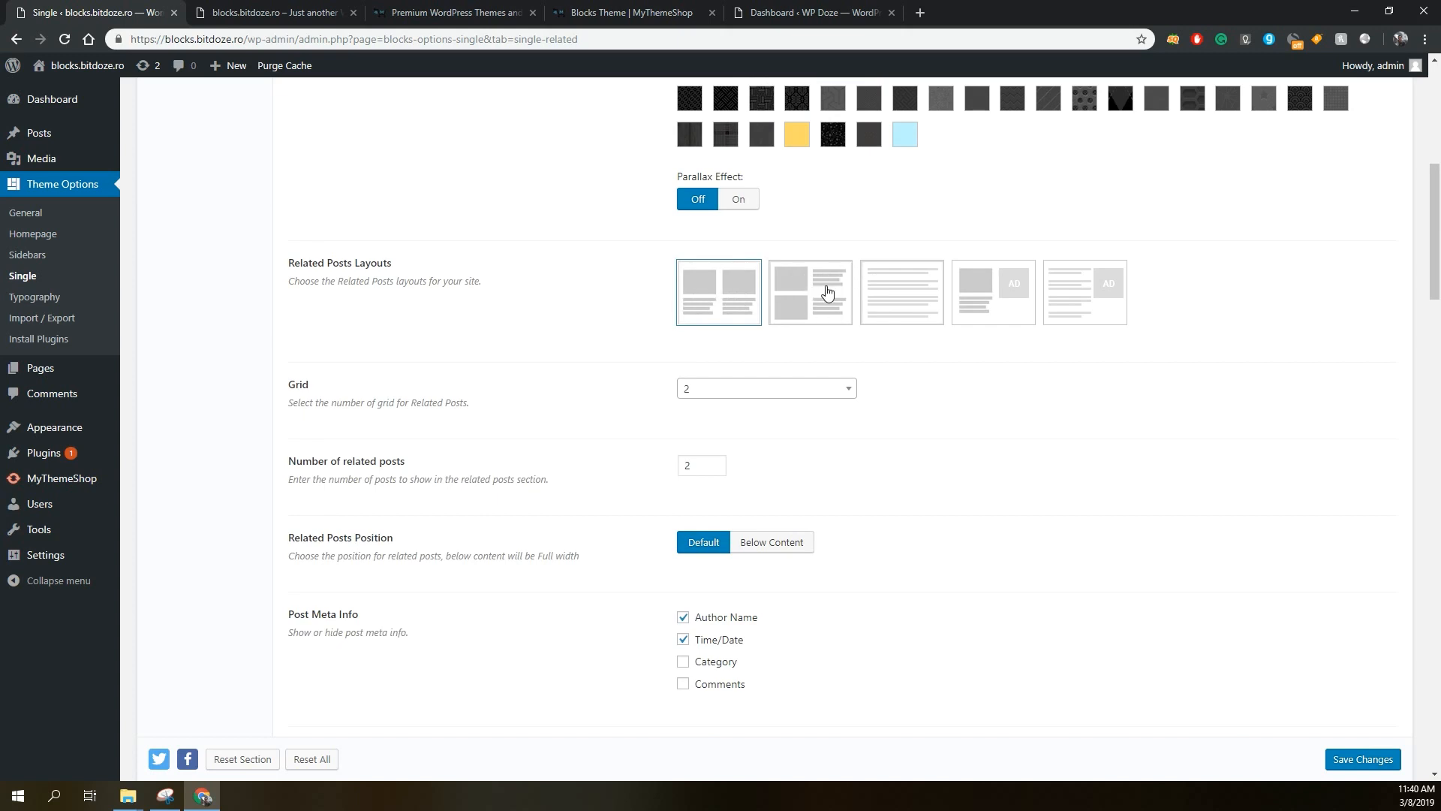
Try the text-only related posts layout and the thumbnail layout with an ad, and examine the Related Posts Ad code field.
{"action": "left_click", "coordinate": [924, 296]}
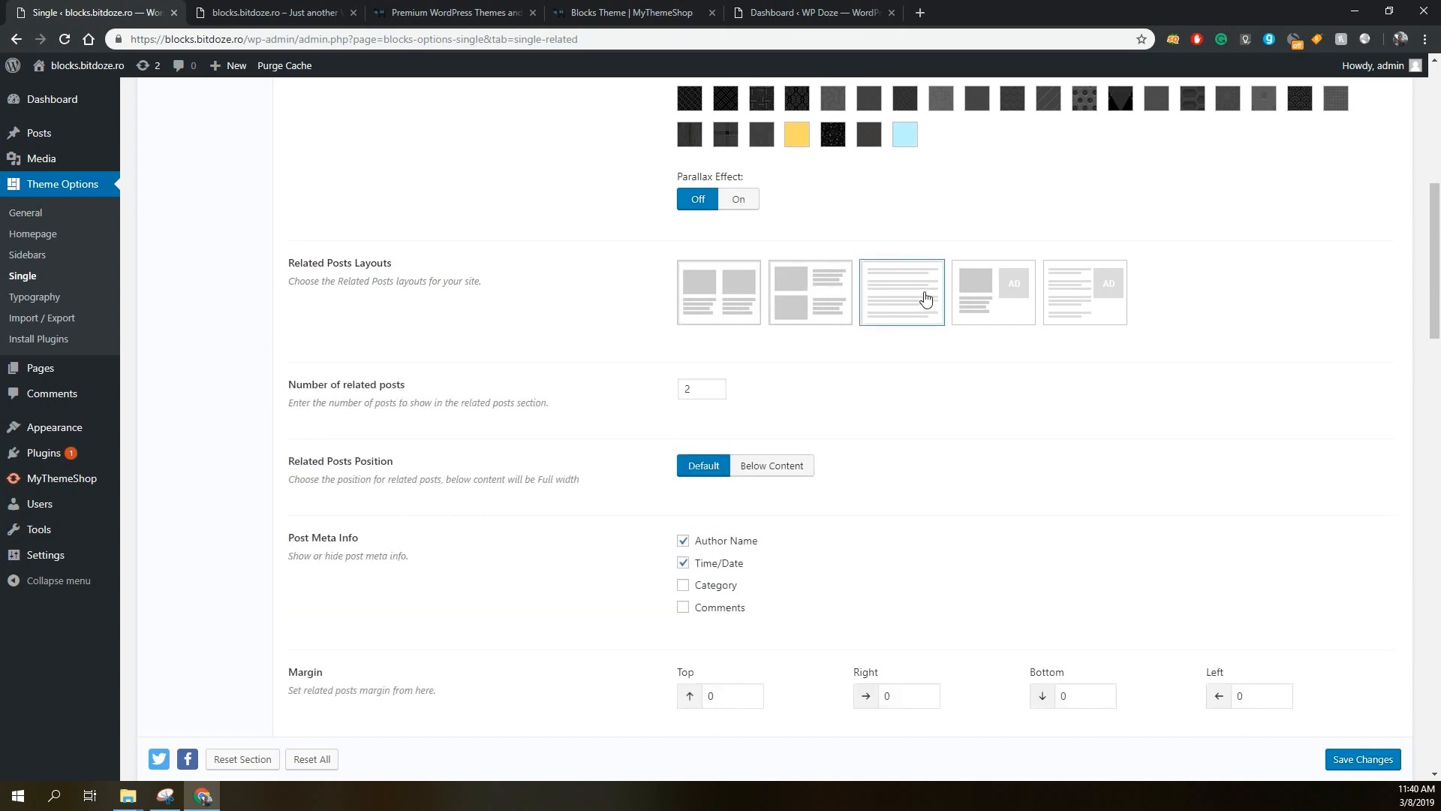
{"action": "left_click", "coordinate": [990, 282]}
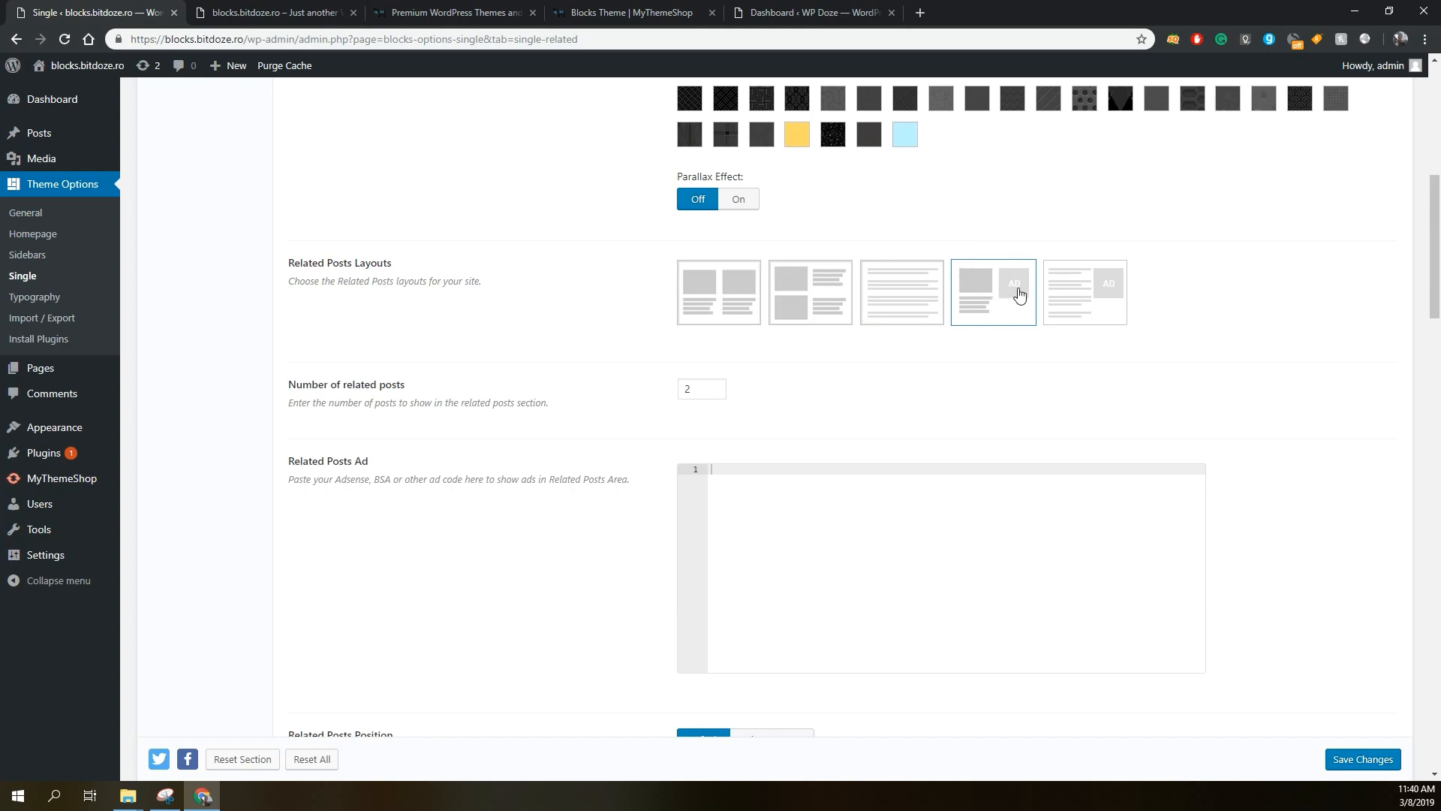
{"action": "scroll", "coordinate": [1022, 310], "scroll_direction": "down", "scroll_amount": 3}
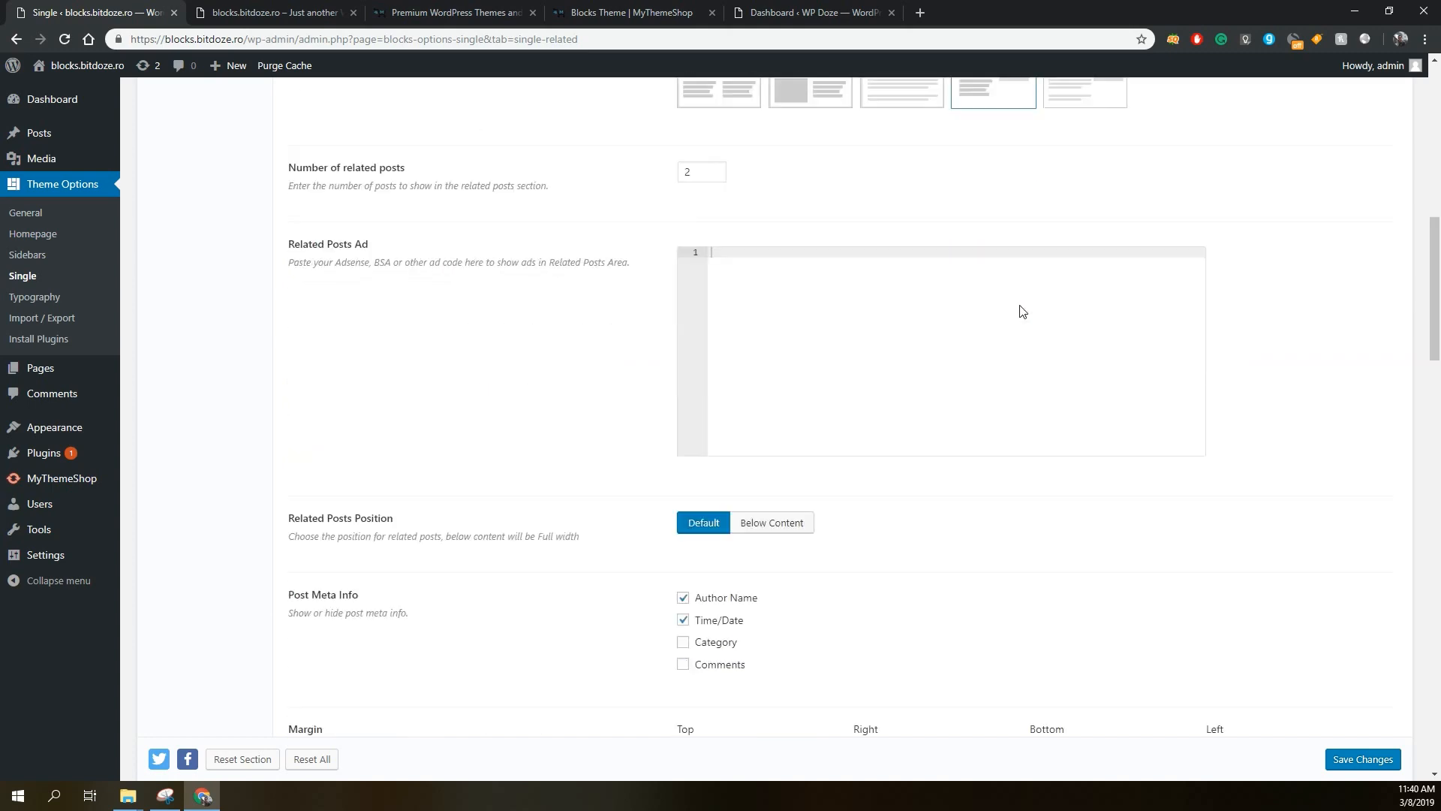
{"action": "scroll", "coordinate": [1023, 311], "scroll_direction": "down", "scroll_amount": 1}
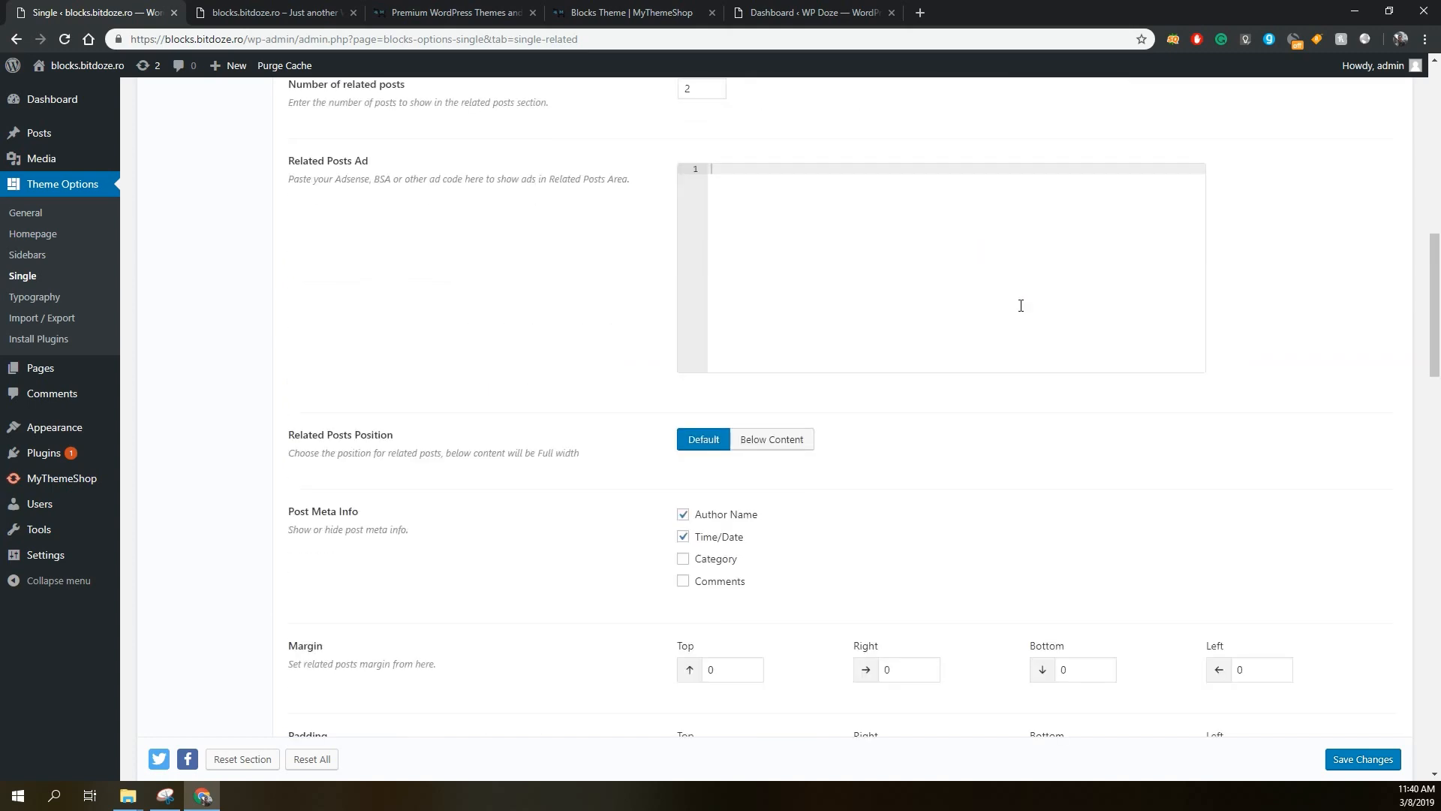
Review the remaining Related Posts settings, from section title, post title and meta info typography to article background and padding.
{"action": "scroll", "coordinate": [1021, 306], "scroll_direction": "down", "scroll_amount": 8}
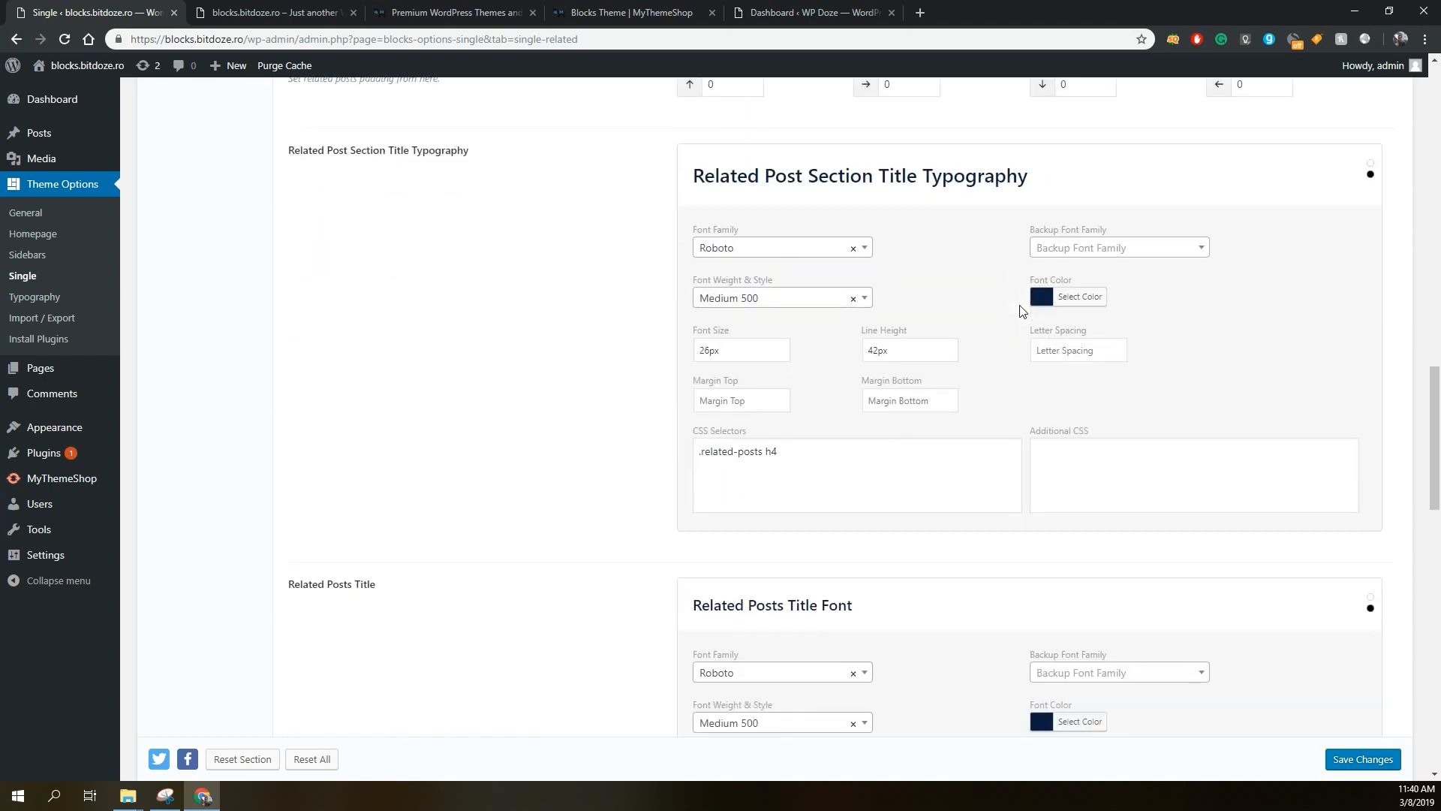
{"action": "scroll", "coordinate": [1019, 310], "scroll_direction": "down", "scroll_amount": 5}
{"action": "scroll", "coordinate": [1020, 311], "scroll_direction": "down", "scroll_amount": 7}
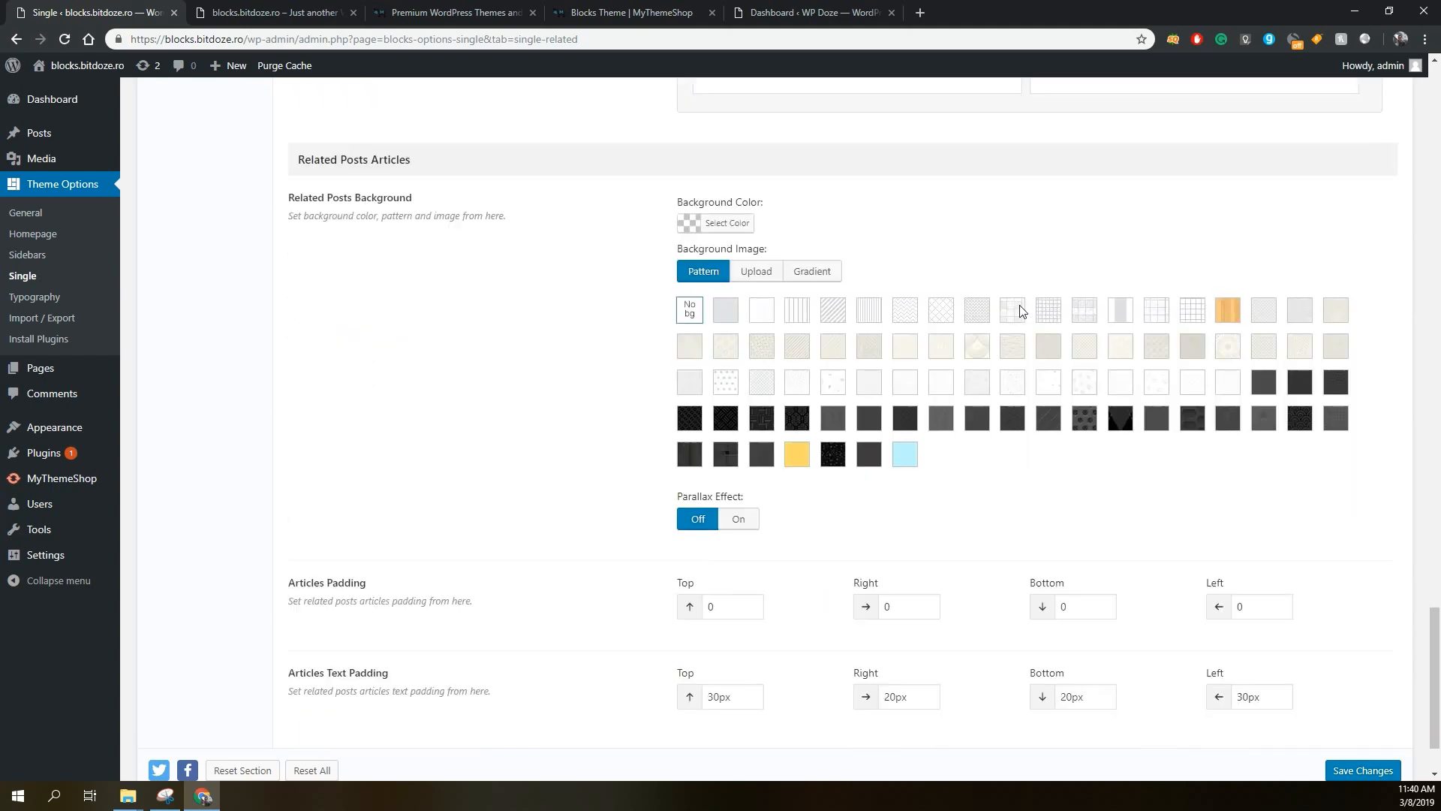
{"action": "scroll", "coordinate": [1020, 311], "scroll_direction": "up", "scroll_amount": 20}
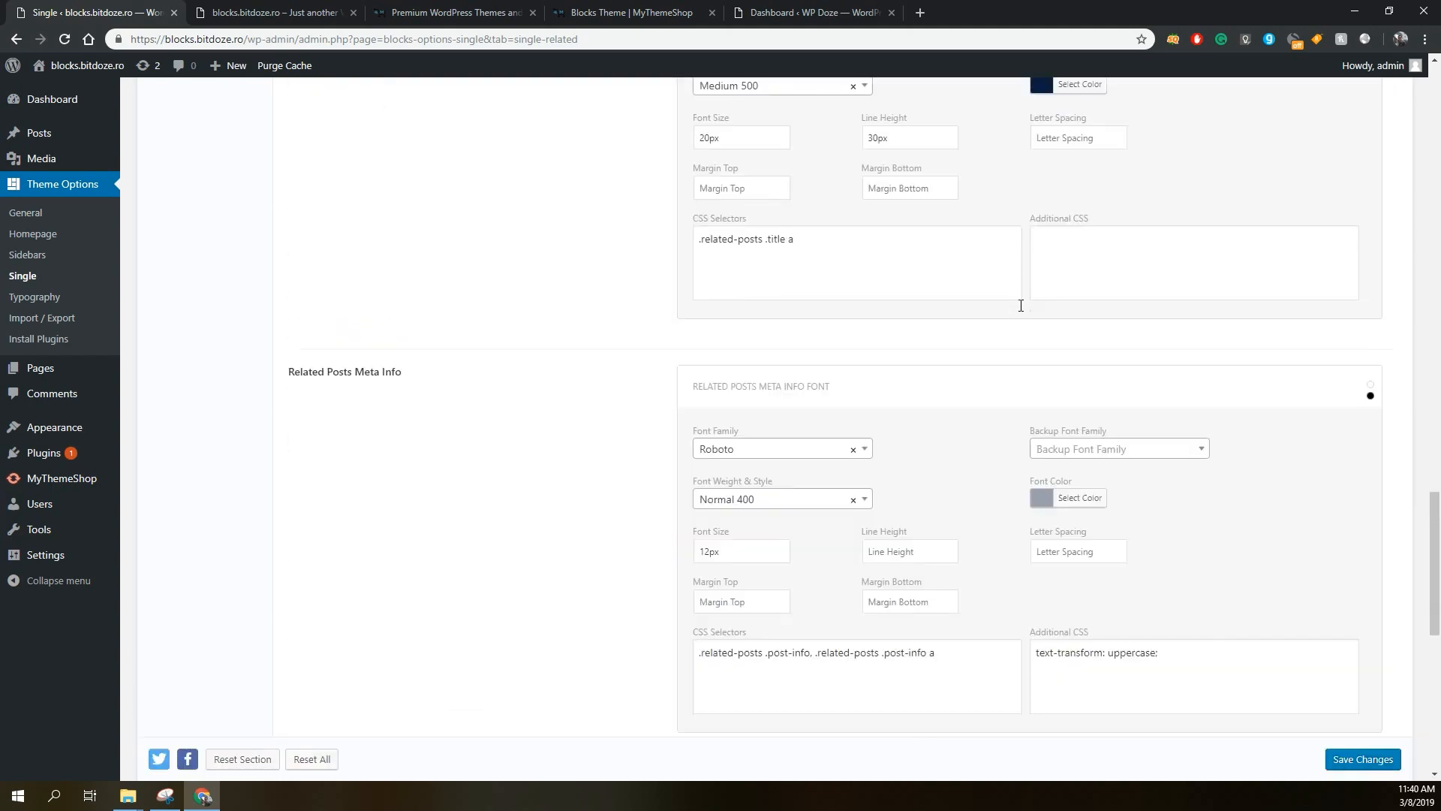
{"action": "scroll", "coordinate": [1020, 311], "scroll_direction": "up", "scroll_amount": 7}
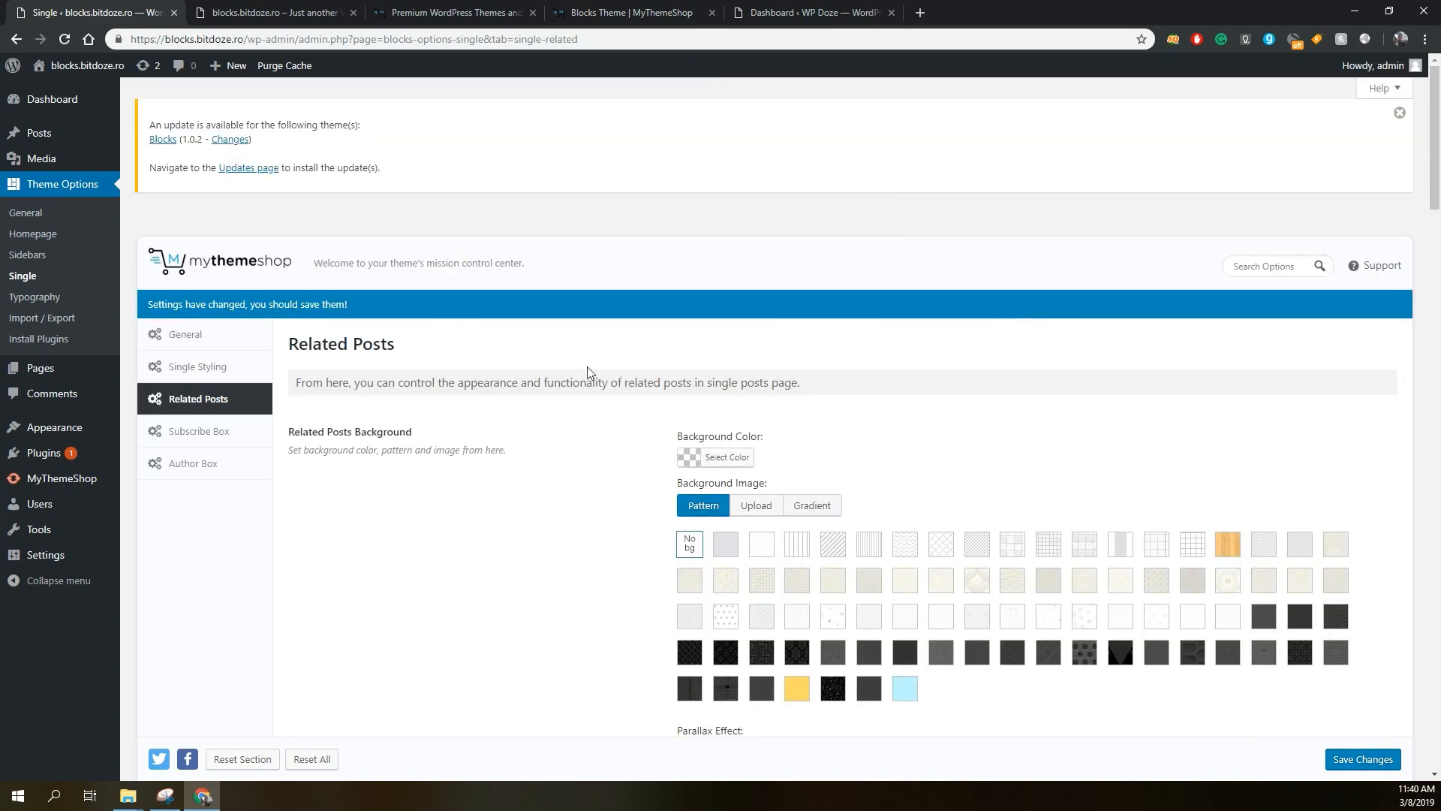
Open the Subscribe Box settings and review the background, title and text fonts, submit button and small text options.
{"action": "left_click", "coordinate": [224, 431]}
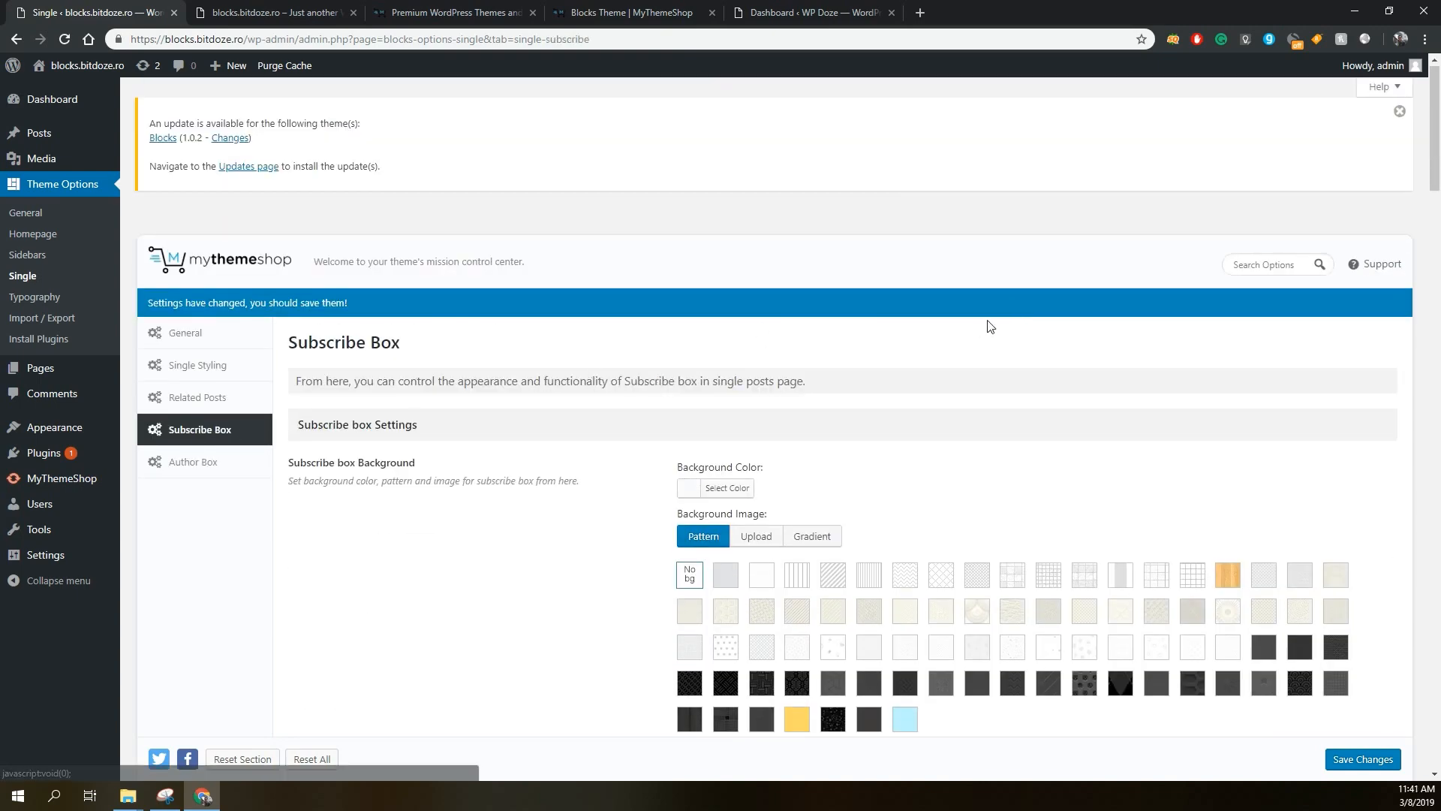
{"action": "scroll", "coordinate": [988, 326], "scroll_direction": "down", "scroll_amount": 15}
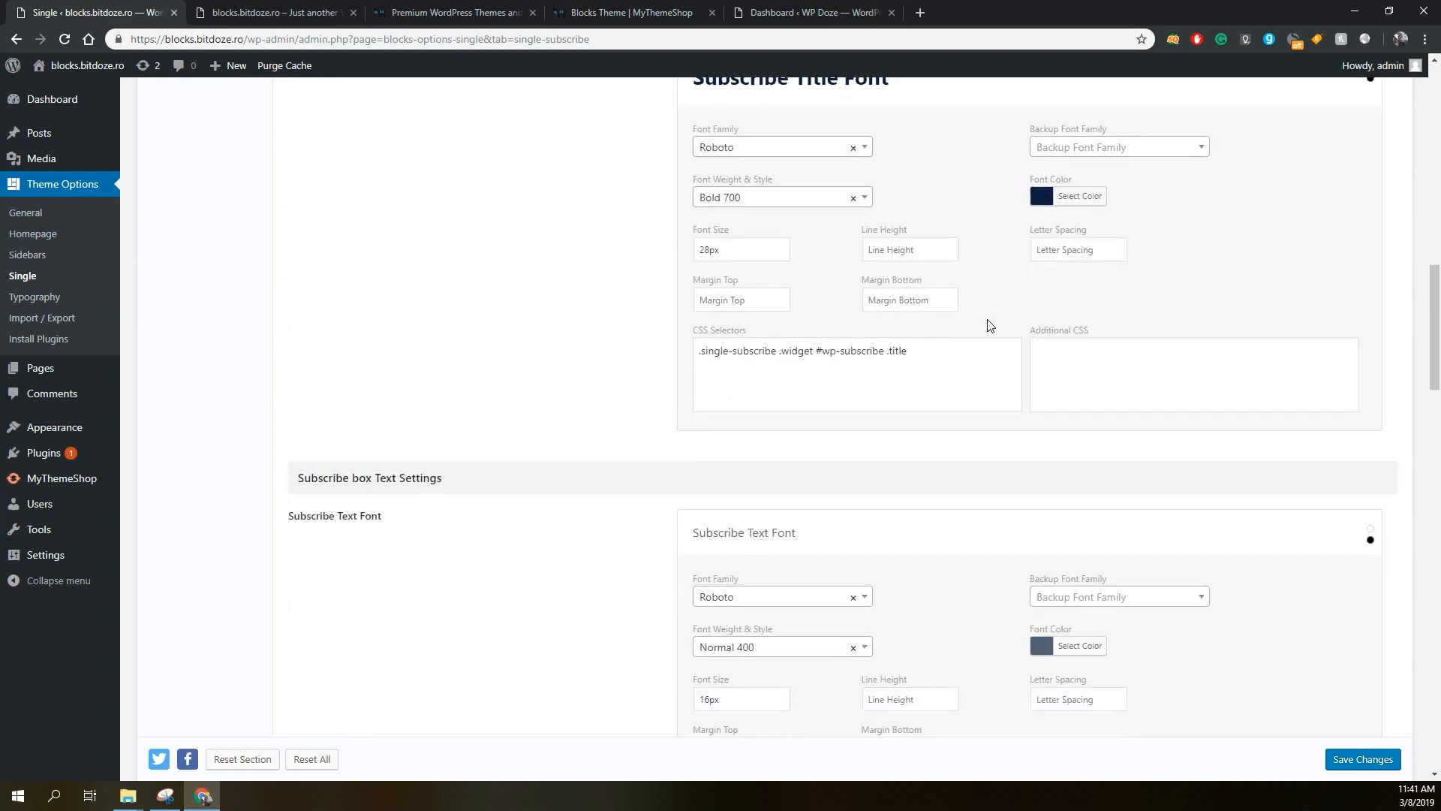
{"action": "scroll", "coordinate": [988, 326], "scroll_direction": "down", "scroll_amount": 4}
{"action": "scroll", "coordinate": [988, 326], "scroll_direction": "up", "scroll_amount": 5}
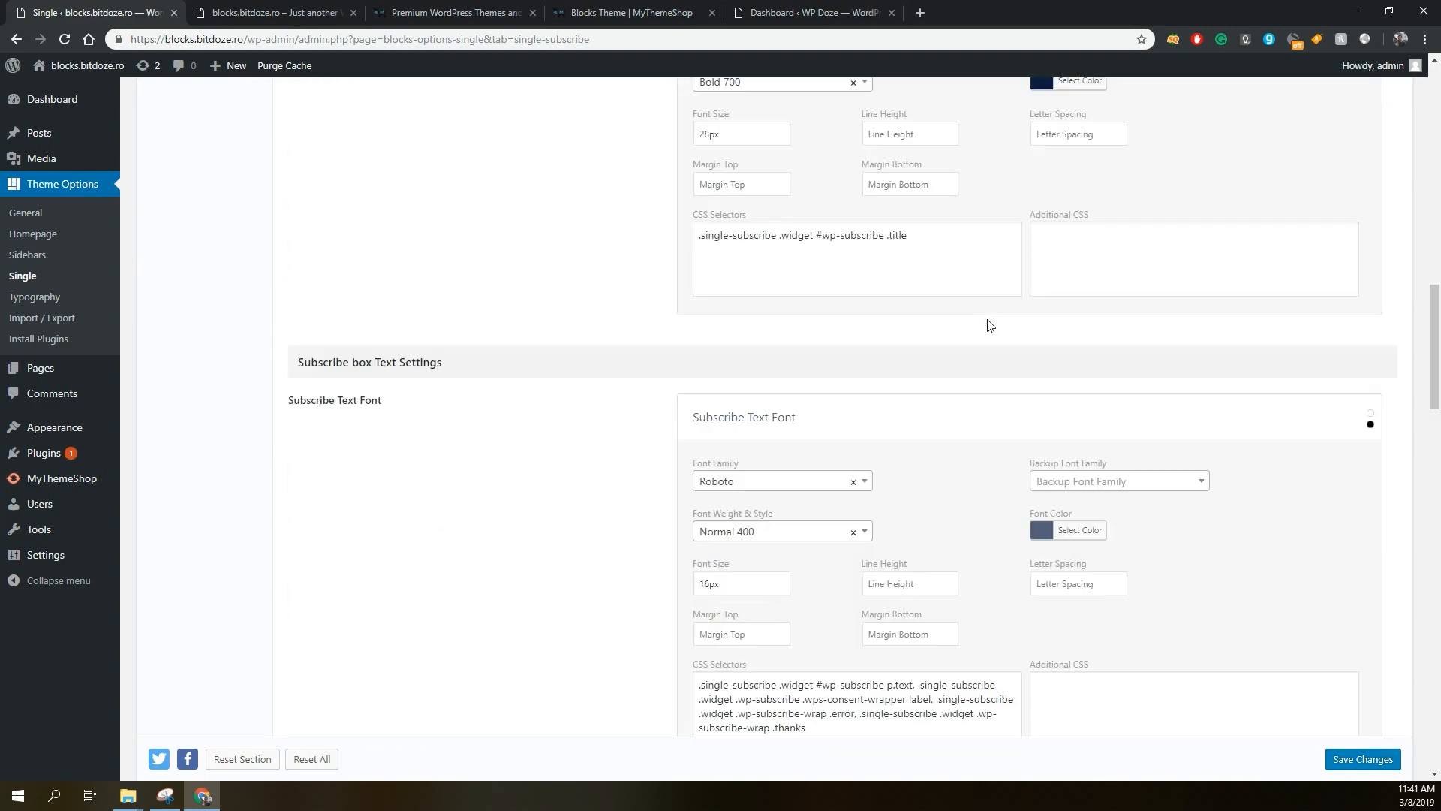
{"action": "scroll", "coordinate": [989, 326], "scroll_direction": "down", "scroll_amount": 9}
{"action": "scroll", "coordinate": [989, 326], "scroll_direction": "down", "scroll_amount": 14}
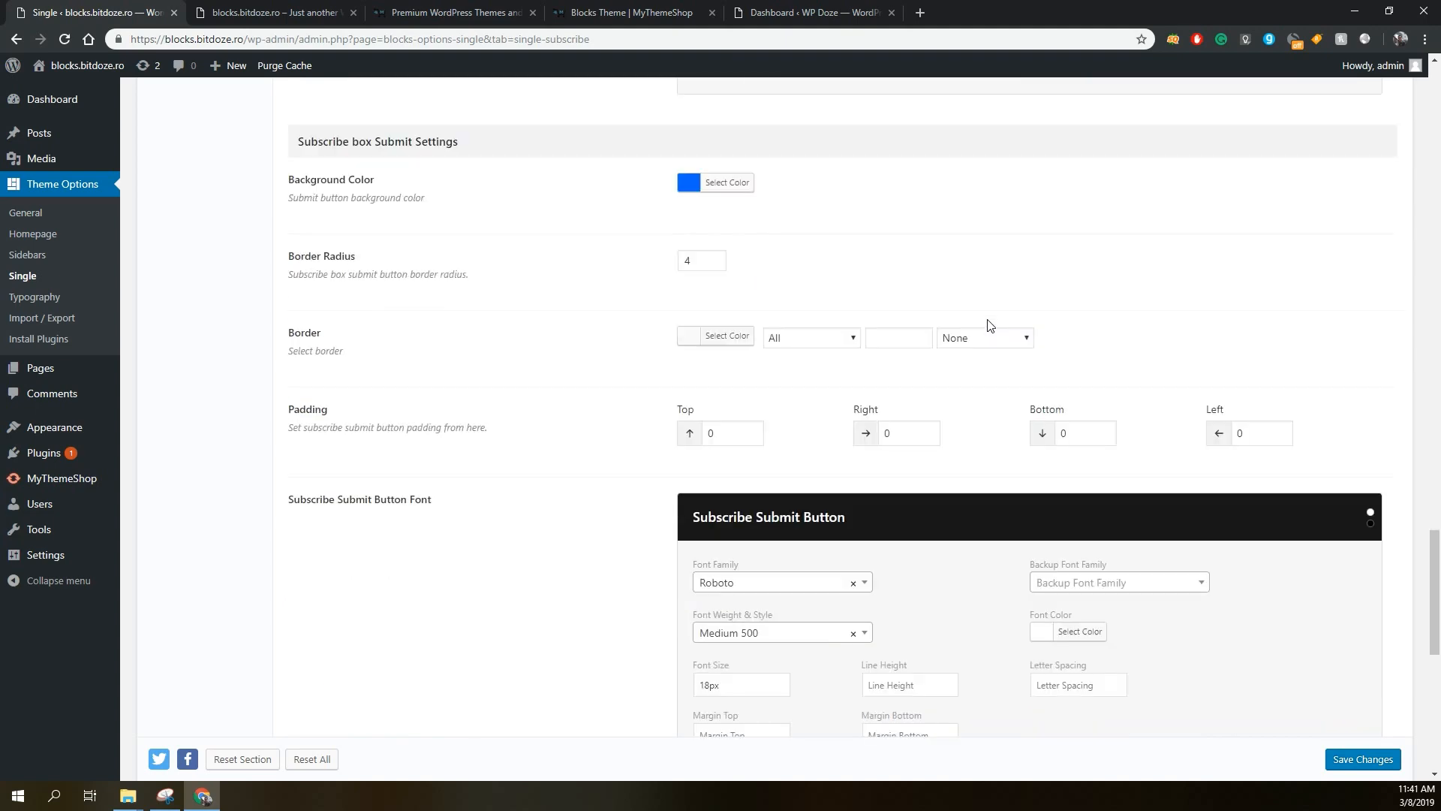
{"action": "scroll", "coordinate": [988, 323], "scroll_direction": "down", "scroll_amount": 6}
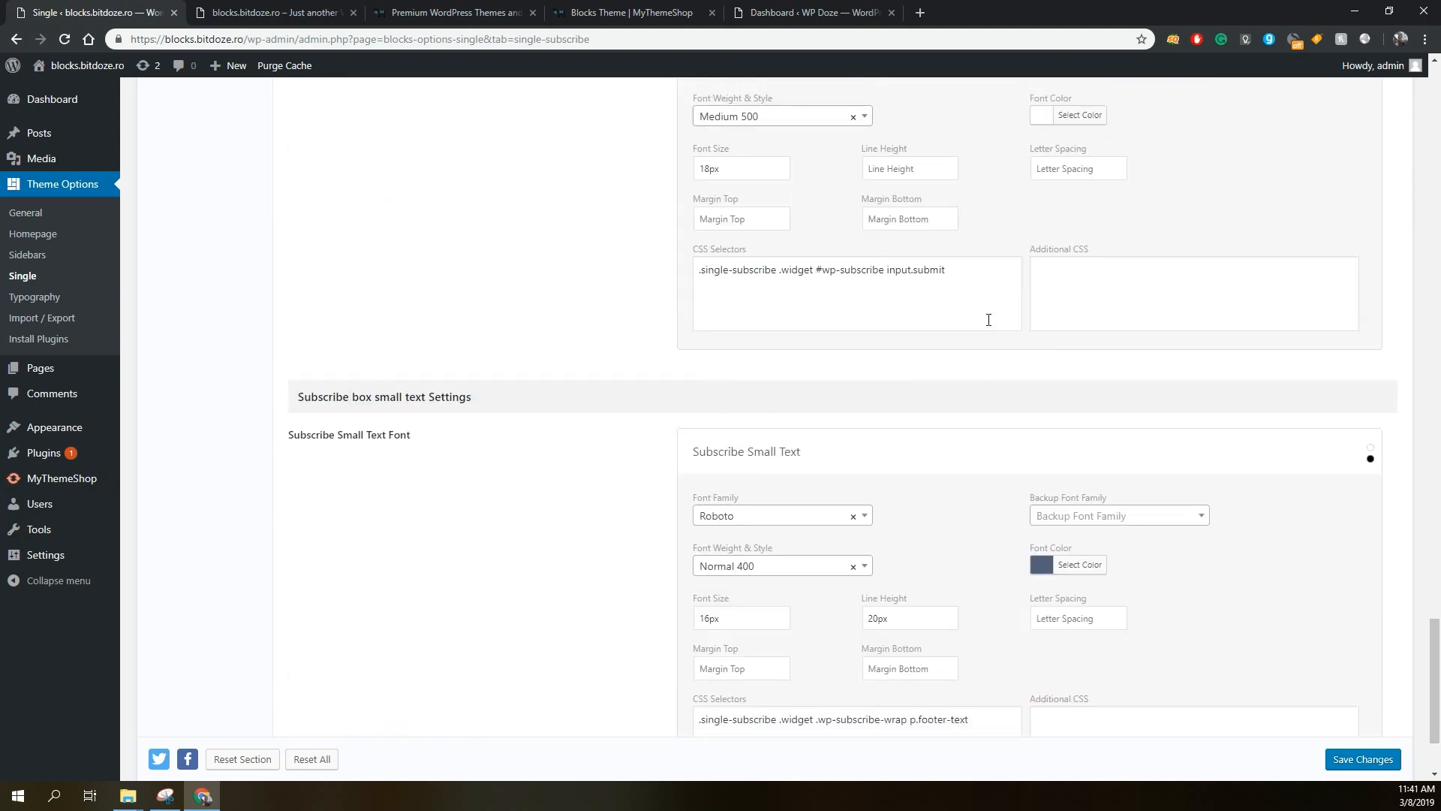
{"action": "scroll", "coordinate": [989, 320], "scroll_direction": "up", "scroll_amount": 16}
{"action": "scroll", "coordinate": [988, 323], "scroll_direction": "up", "scroll_amount": 20}
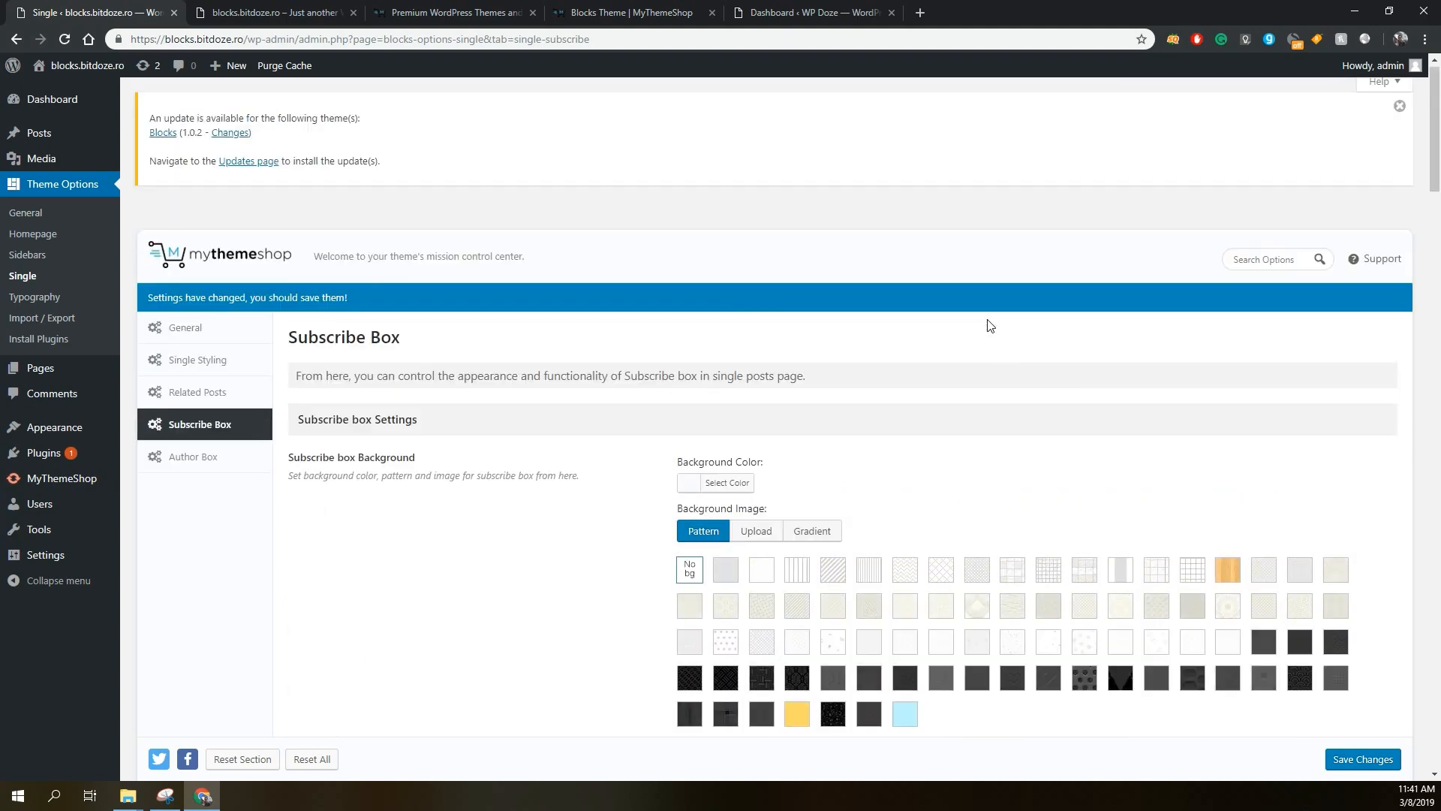
Open the Author Box settings and review the background, fonts, author image border radius and social share options.
{"action": "left_click", "coordinate": [193, 463]}
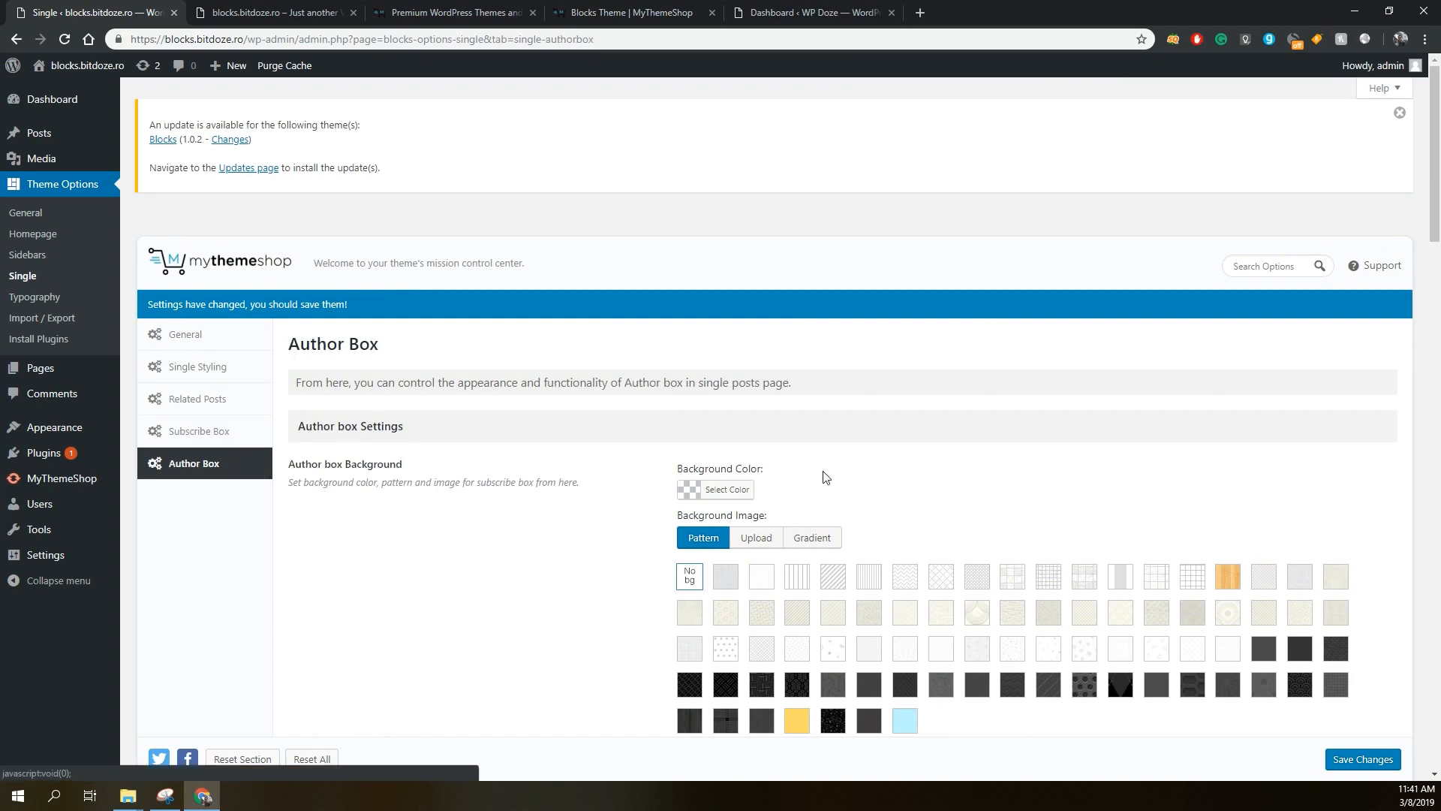
{"action": "scroll", "coordinate": [993, 454], "scroll_direction": "down", "scroll_amount": 4}
{"action": "scroll", "coordinate": [994, 453], "scroll_direction": "down", "scroll_amount": 16}
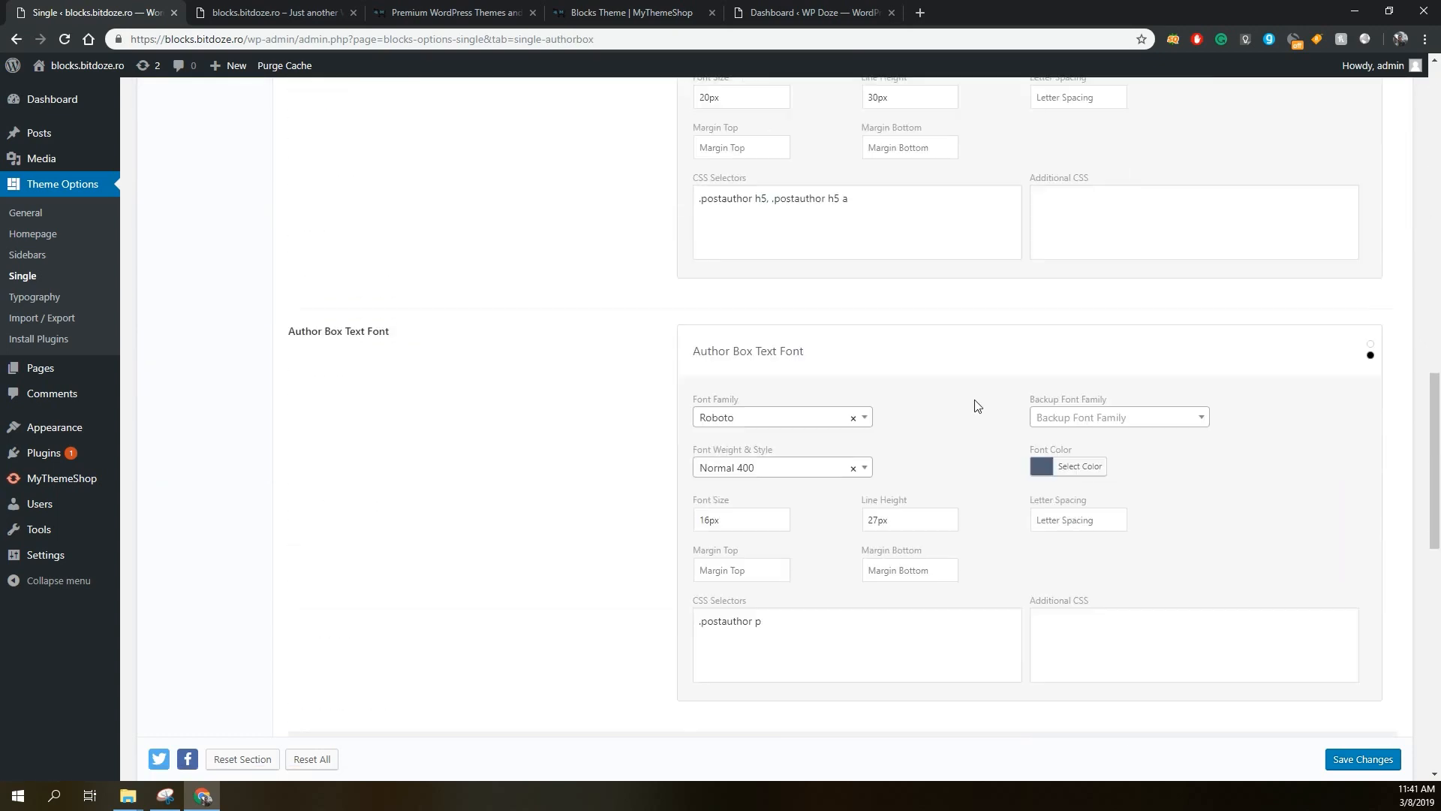
{"action": "scroll", "coordinate": [965, 412], "scroll_direction": "down", "scroll_amount": 7}
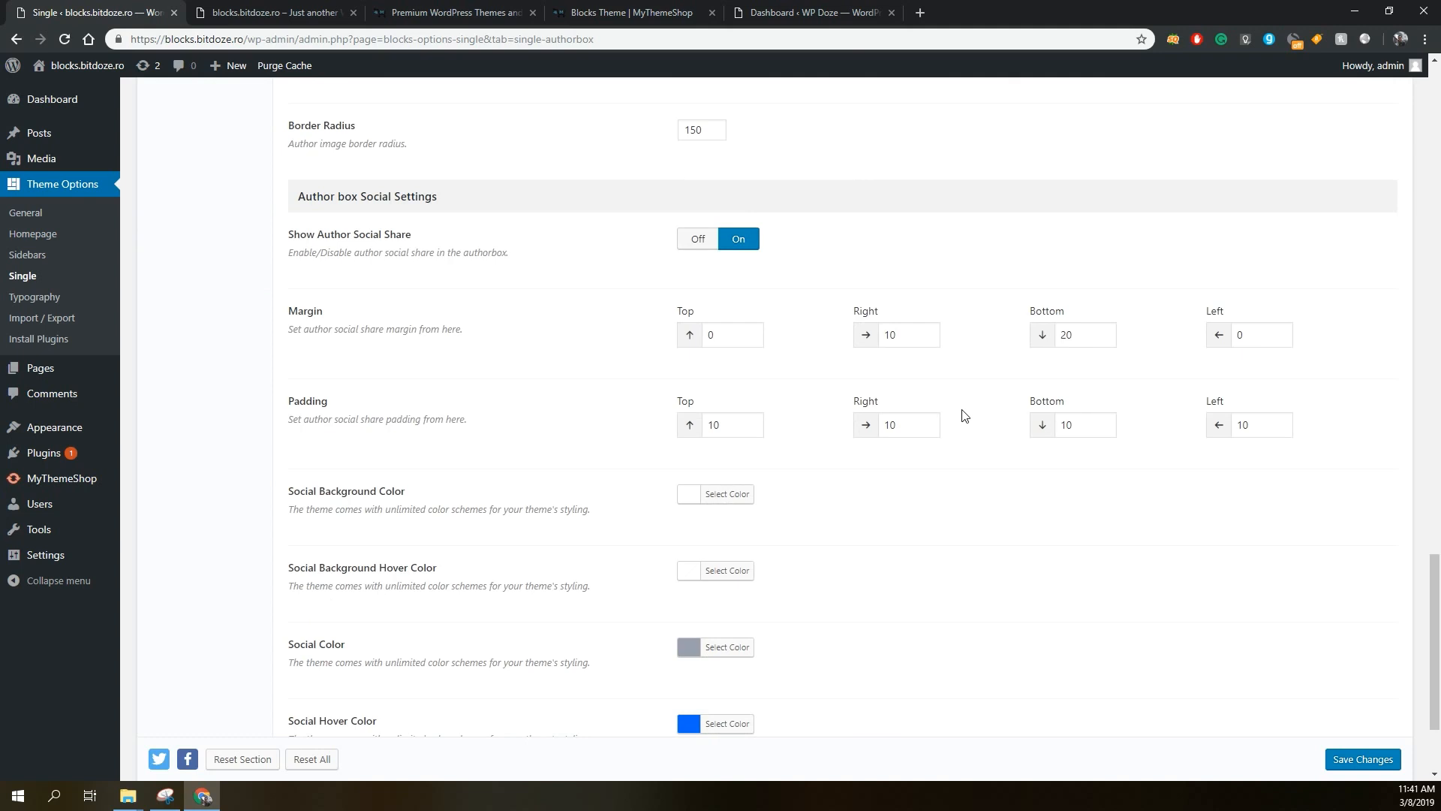
{"action": "scroll", "coordinate": [964, 415], "scroll_direction": "down", "scroll_amount": 1}
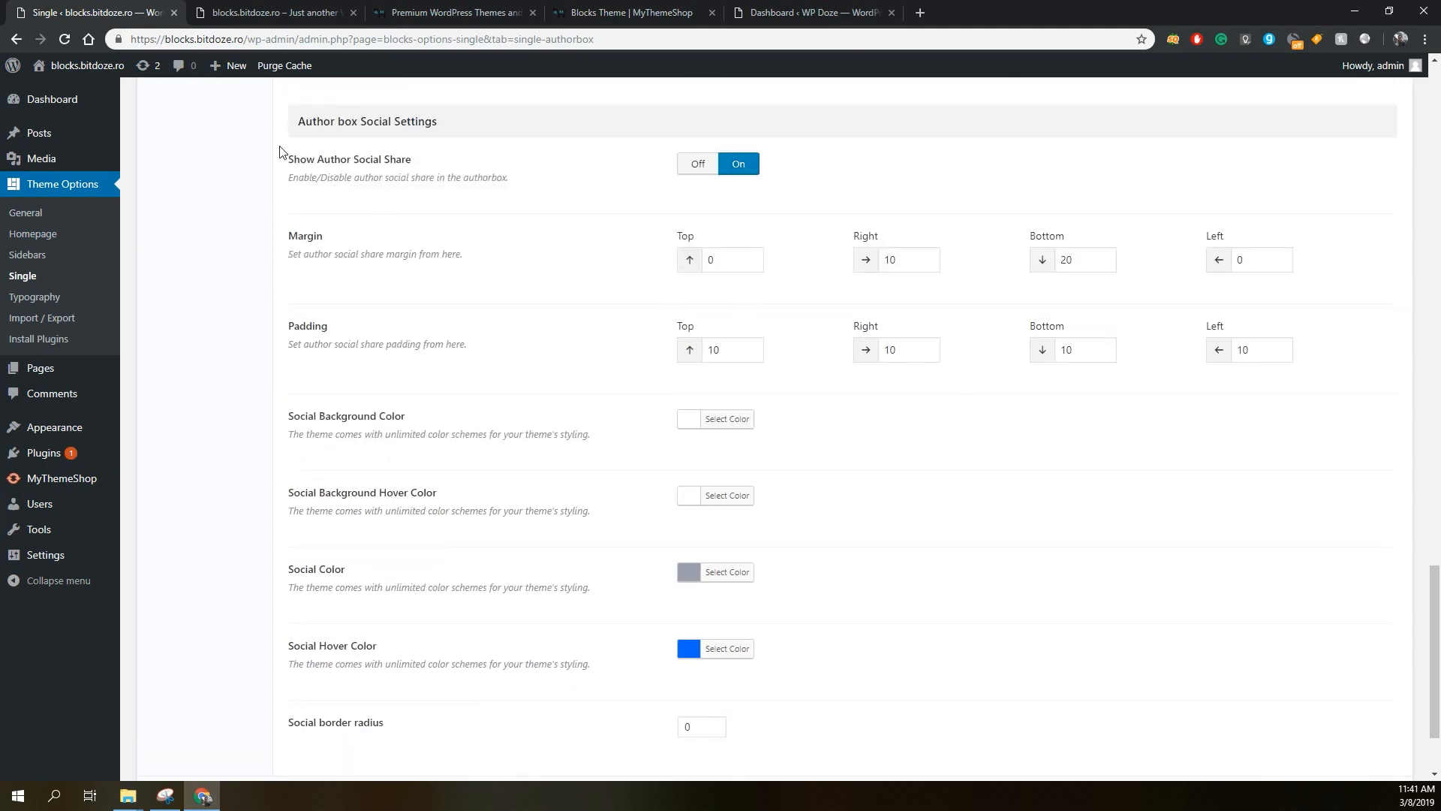
{"action": "scroll", "coordinate": [587, 229], "scroll_direction": "down", "scroll_amount": 2}
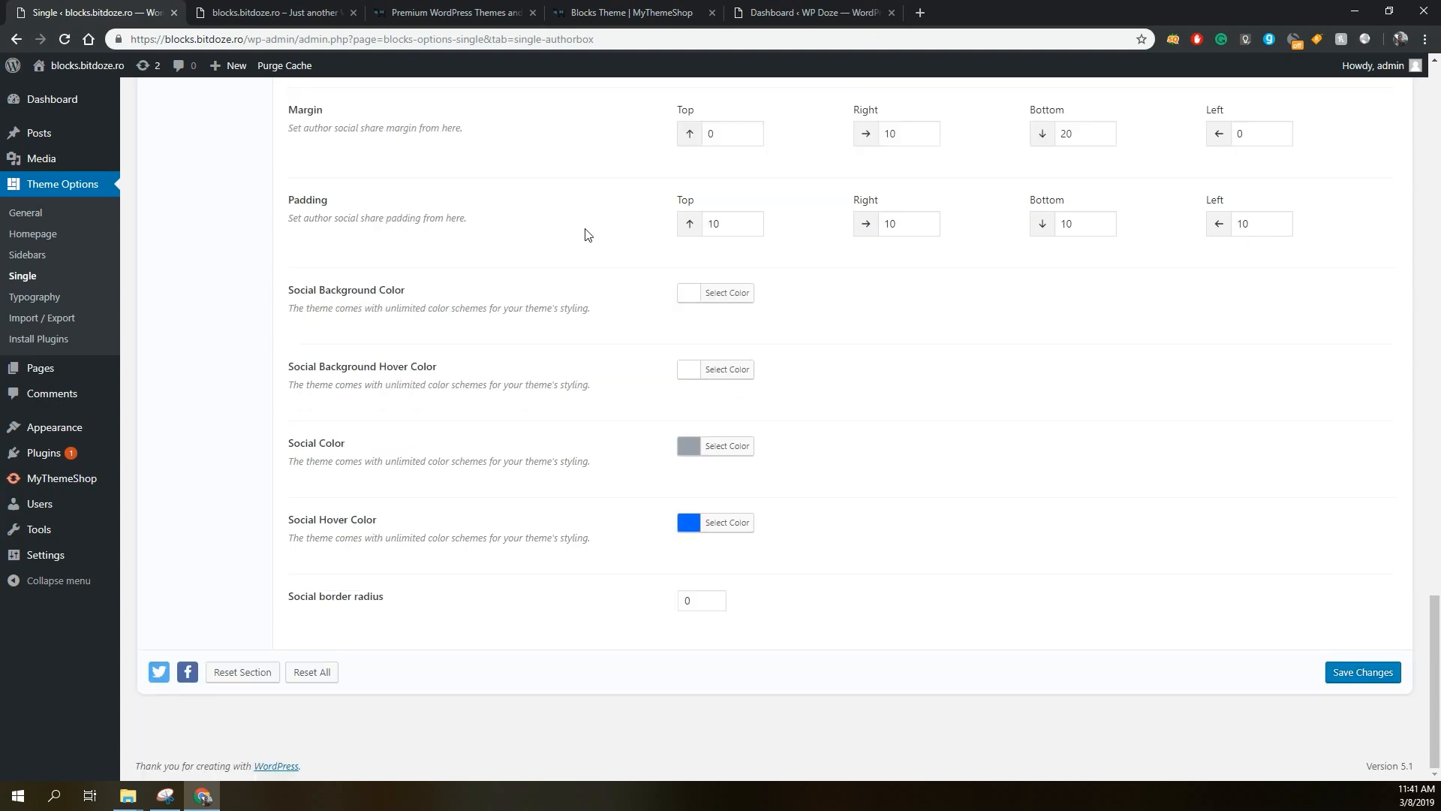
{"action": "scroll", "coordinate": [587, 233], "scroll_direction": "up", "scroll_amount": 10}
{"action": "scroll", "coordinate": [584, 232], "scroll_direction": "up", "scroll_amount": 15}
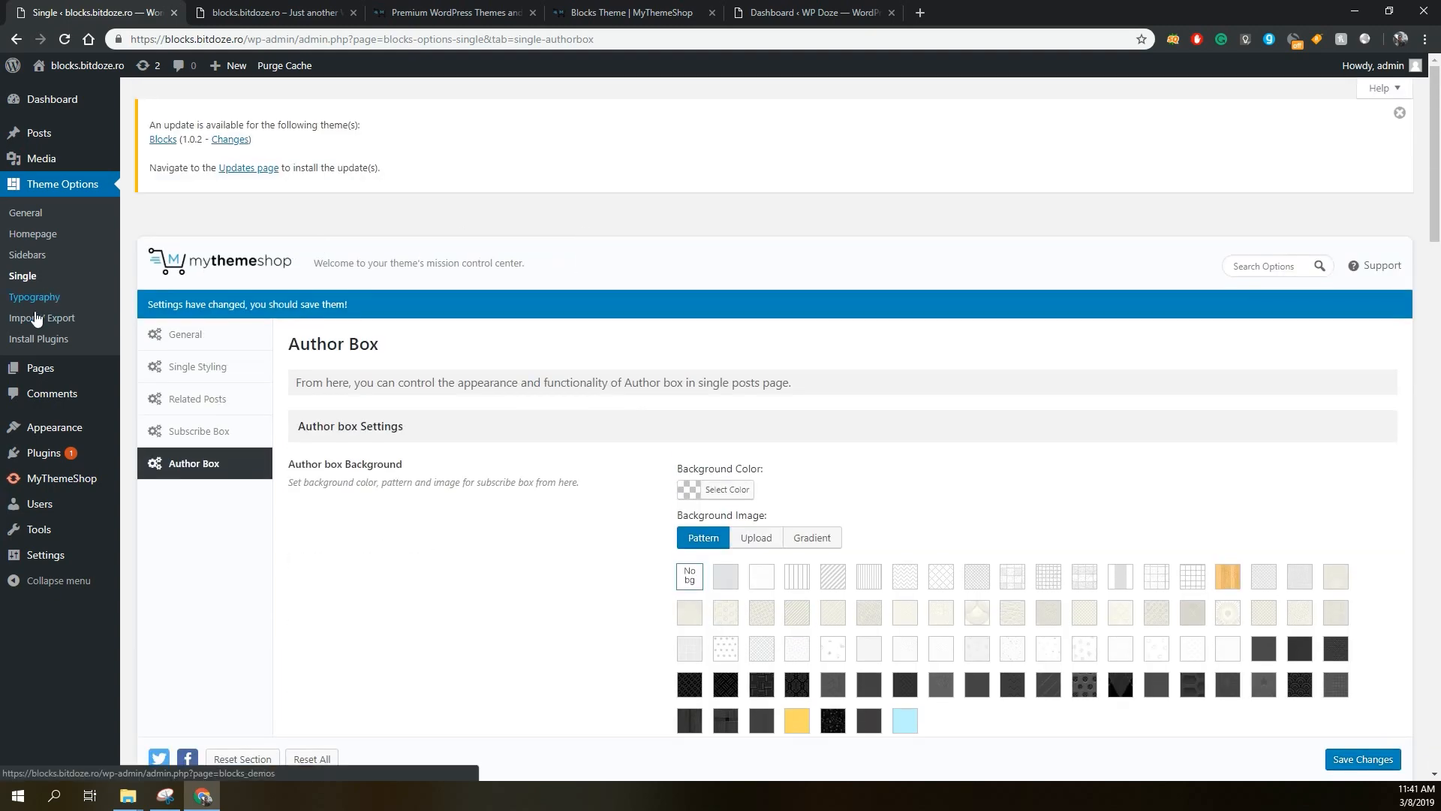
Leave the Single options without saving the changes, open the Theme Typography settings and review the logo font options.
{"action": "left_click", "coordinate": [51, 300]}
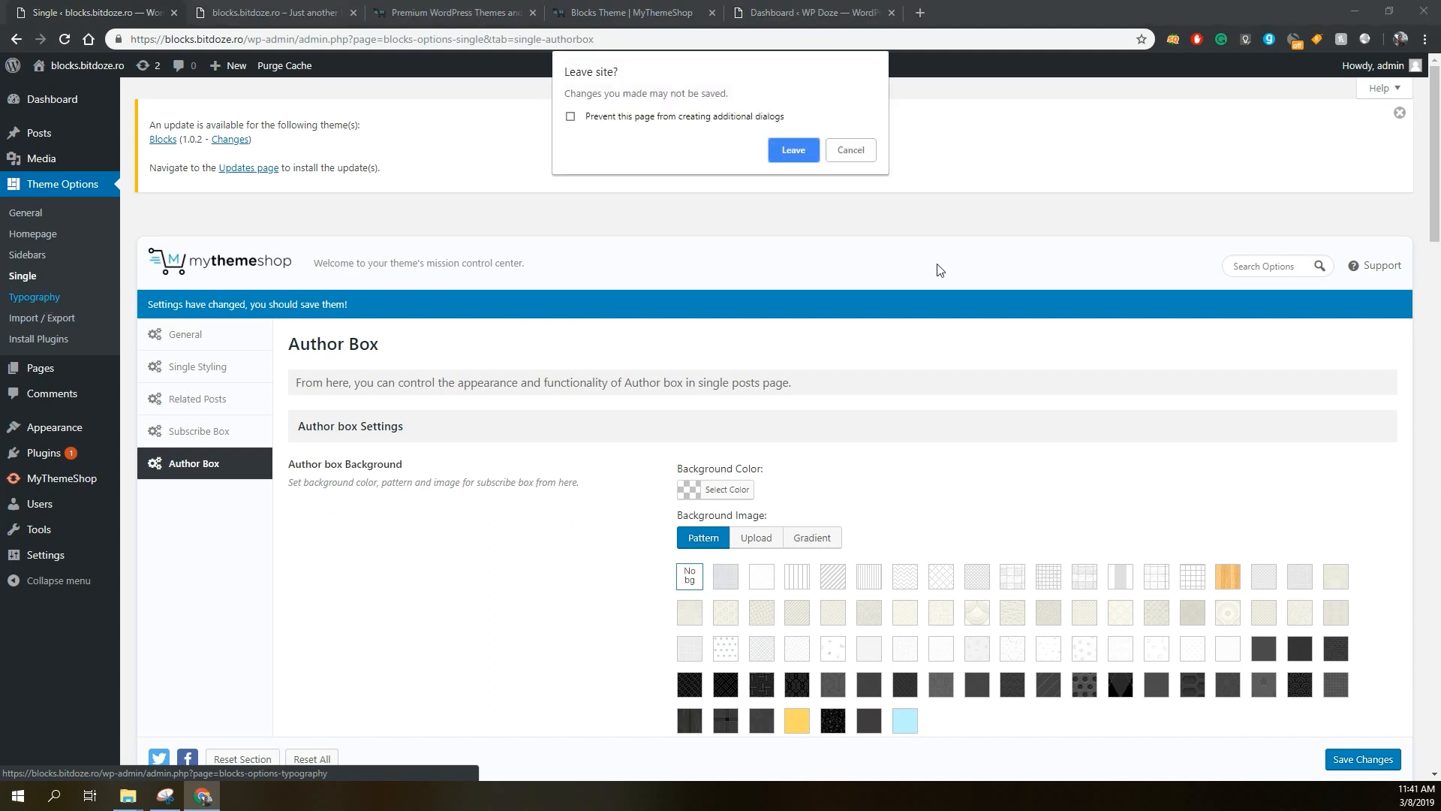
{"action": "left_click", "coordinate": [793, 150]}
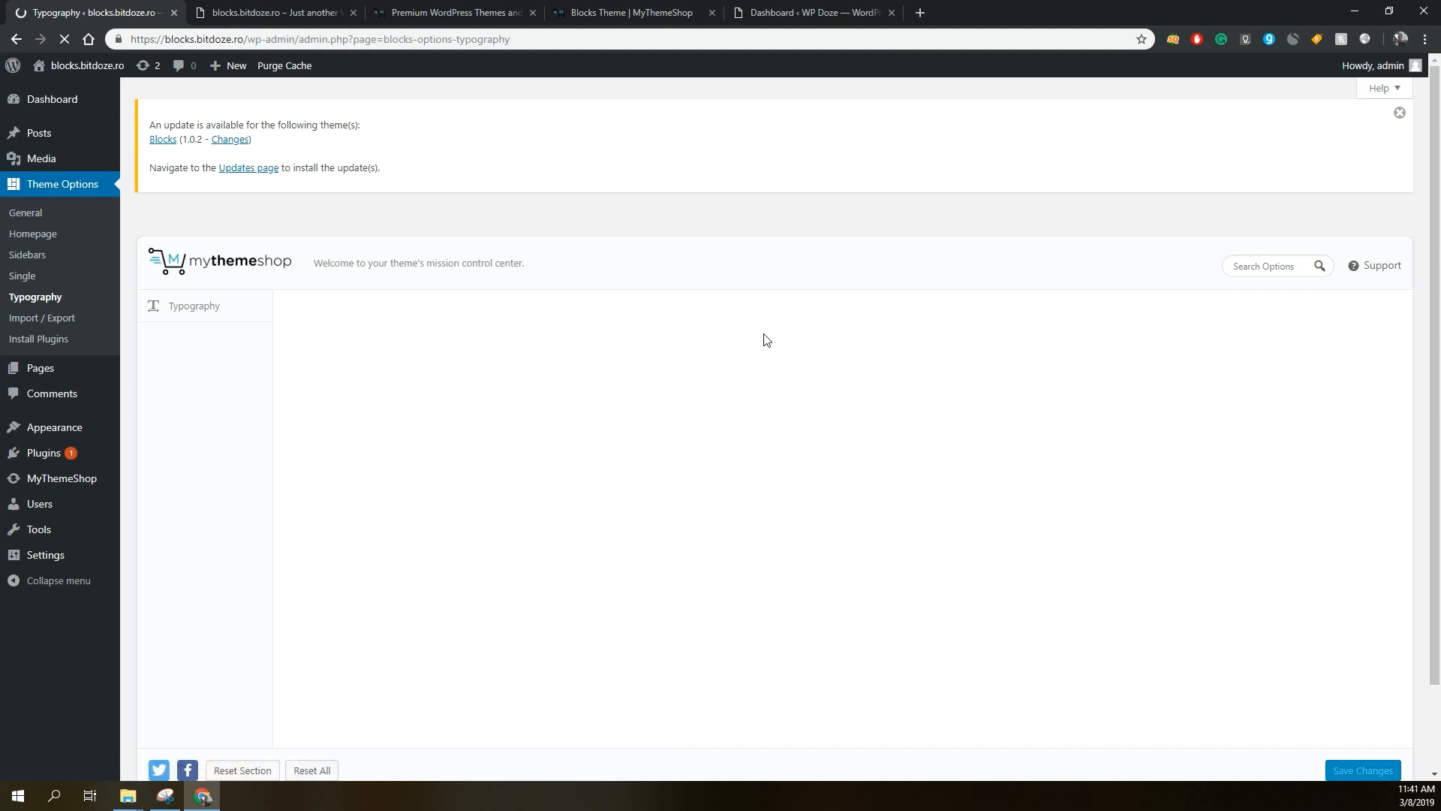
{"action": "left_click", "coordinate": [221, 316]}
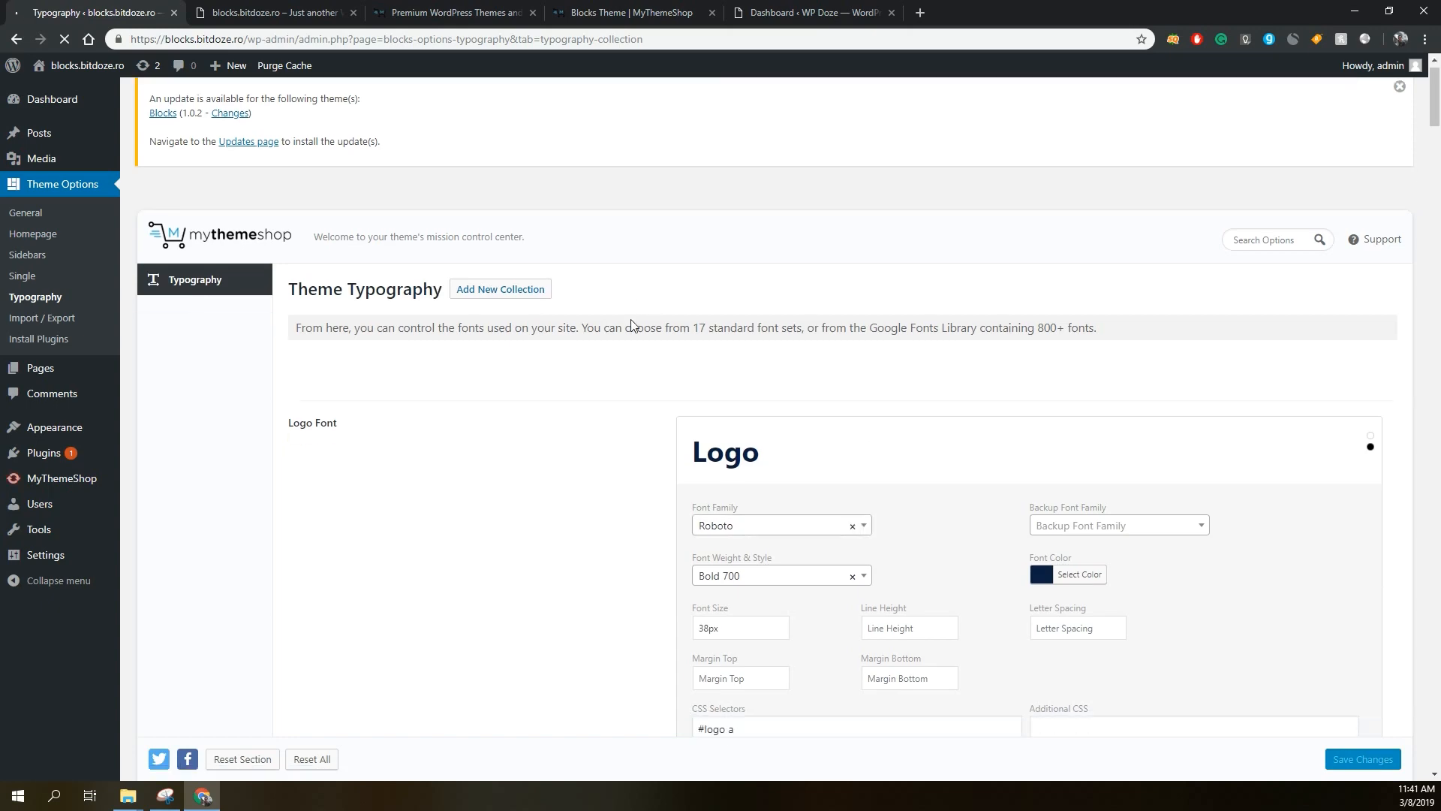
{"action": "scroll", "coordinate": [634, 328], "scroll_direction": "down", "scroll_amount": 5}
{"action": "scroll", "coordinate": [630, 325], "scroll_direction": "up", "scroll_amount": 6}
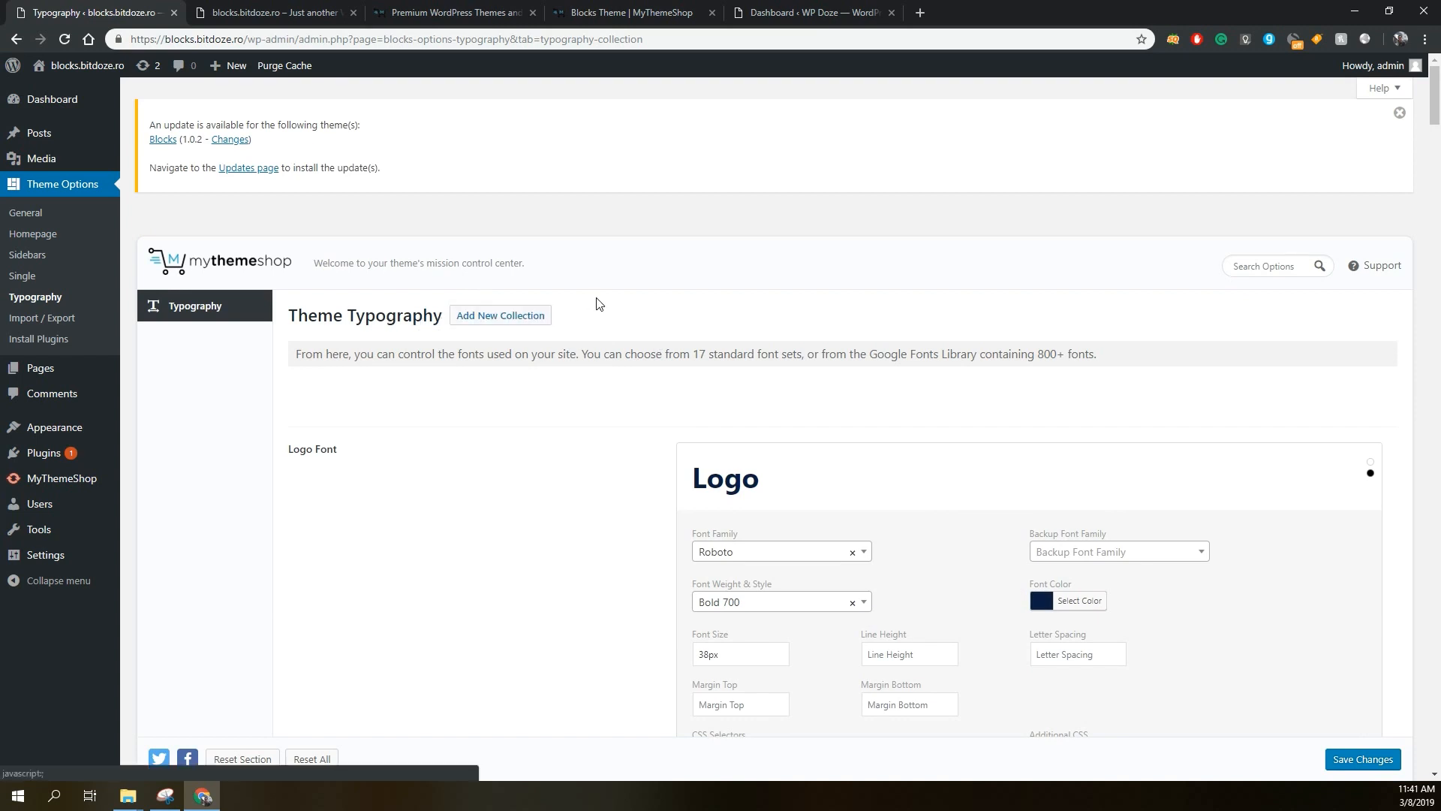
Review the logo and secondary navigation typography, including font family, weight, color, size, margins and CSS selectors.
{"action": "scroll", "coordinate": [589, 296], "scroll_direction": "down", "scroll_amount": 3}
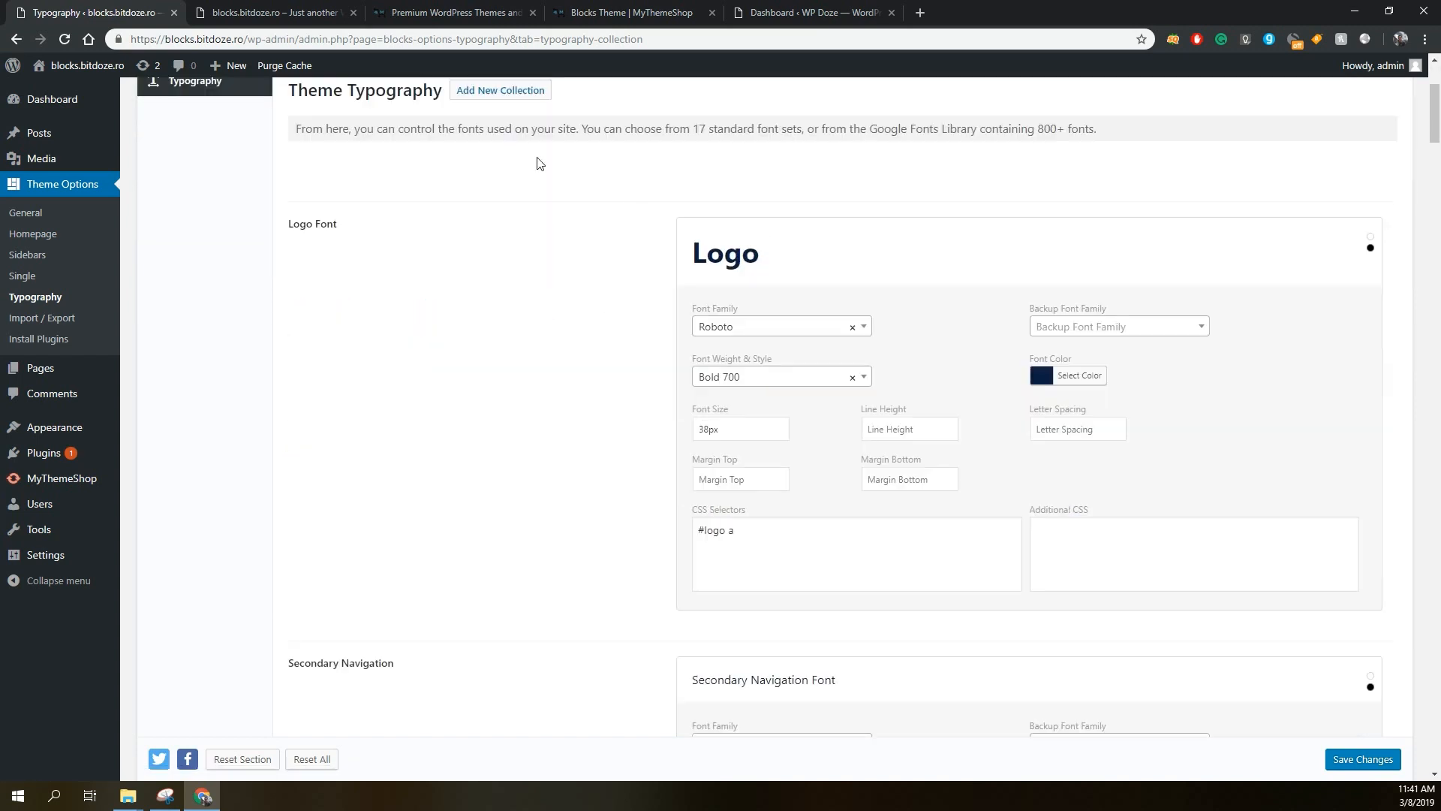
{"action": "scroll", "coordinate": [617, 267], "scroll_direction": "down", "scroll_amount": 1}
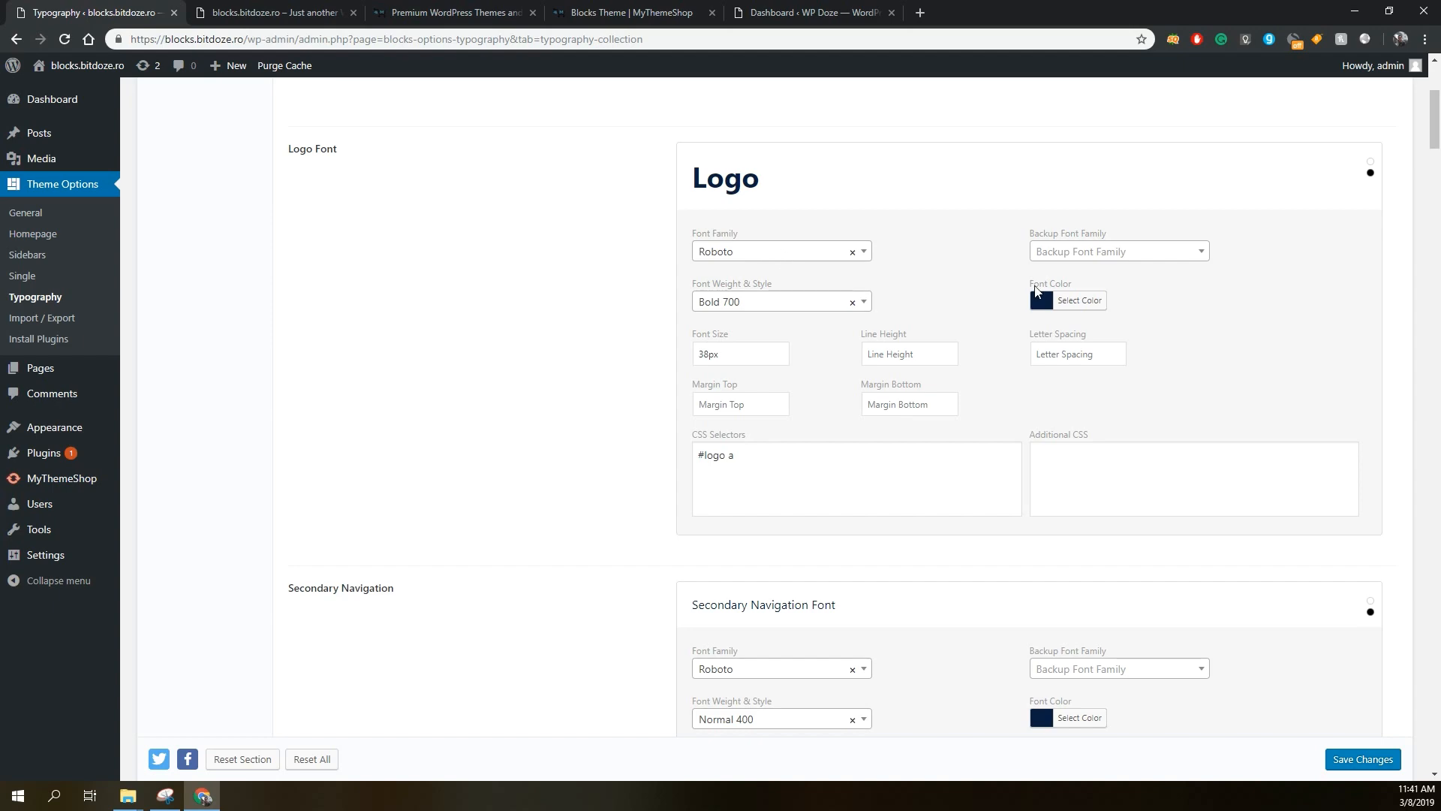
{"action": "scroll", "coordinate": [718, 263], "scroll_direction": "down", "scroll_amount": 2}
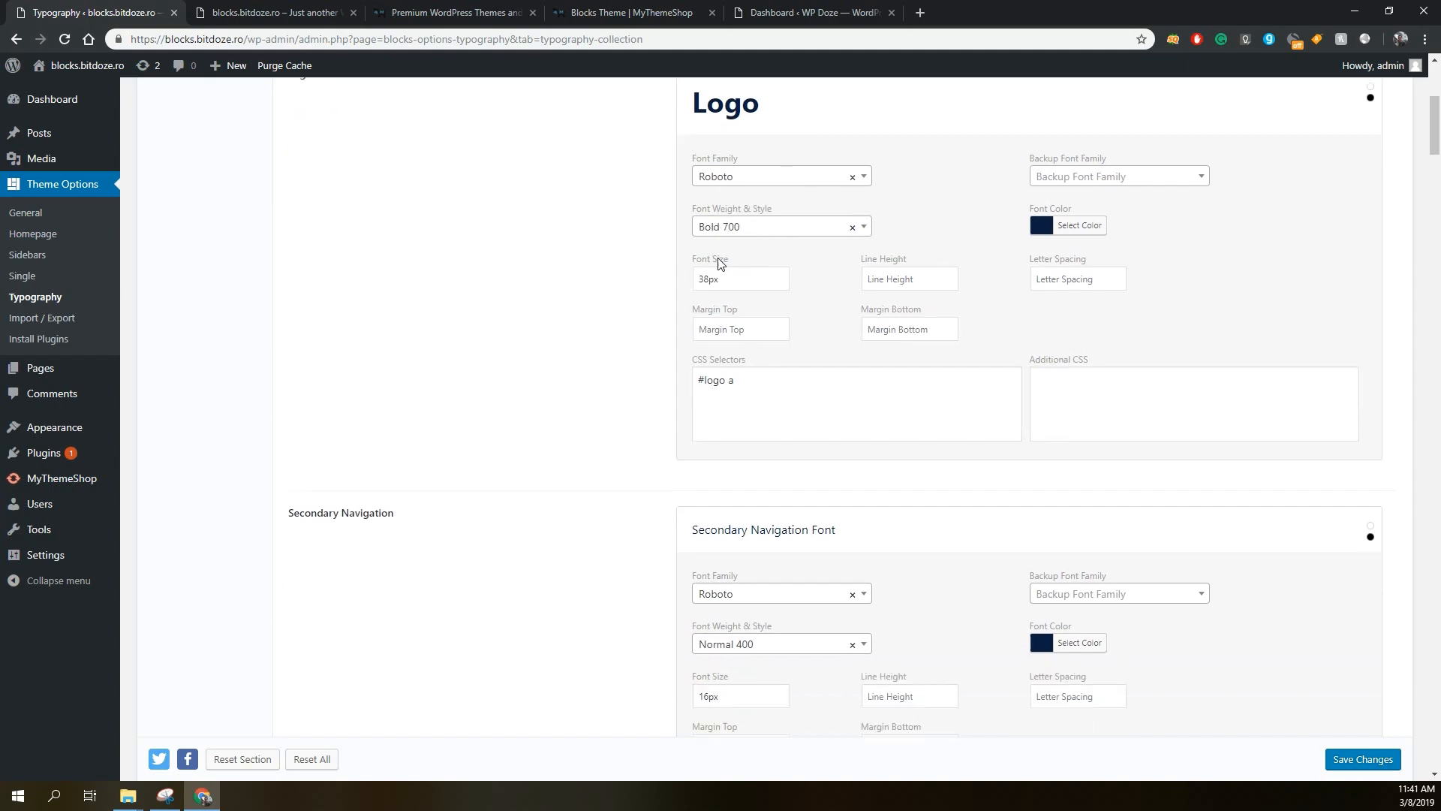
{"action": "scroll", "coordinate": [721, 263], "scroll_direction": "up", "scroll_amount": 4}
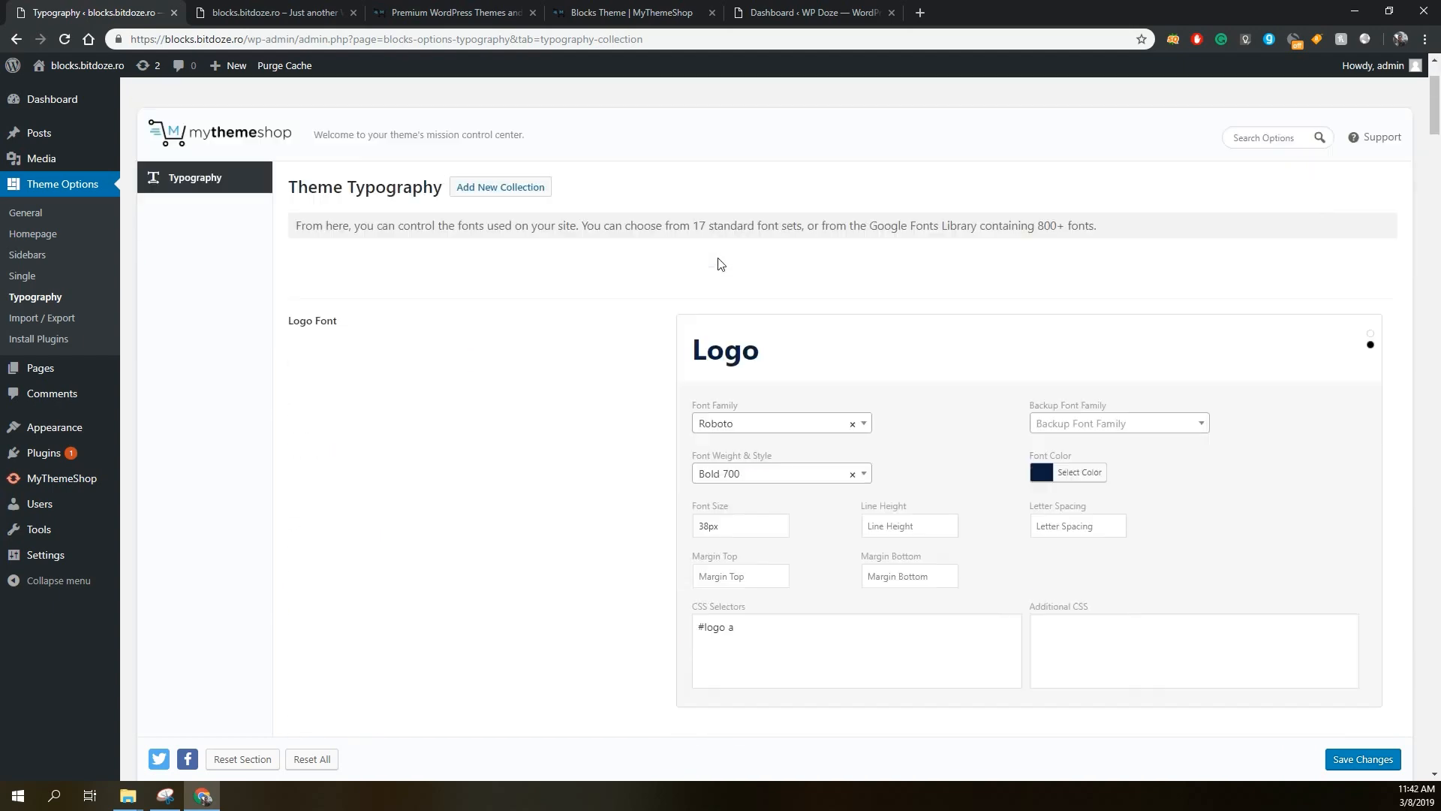
{"action": "scroll", "coordinate": [718, 262], "scroll_direction": "down", "scroll_amount": 4}
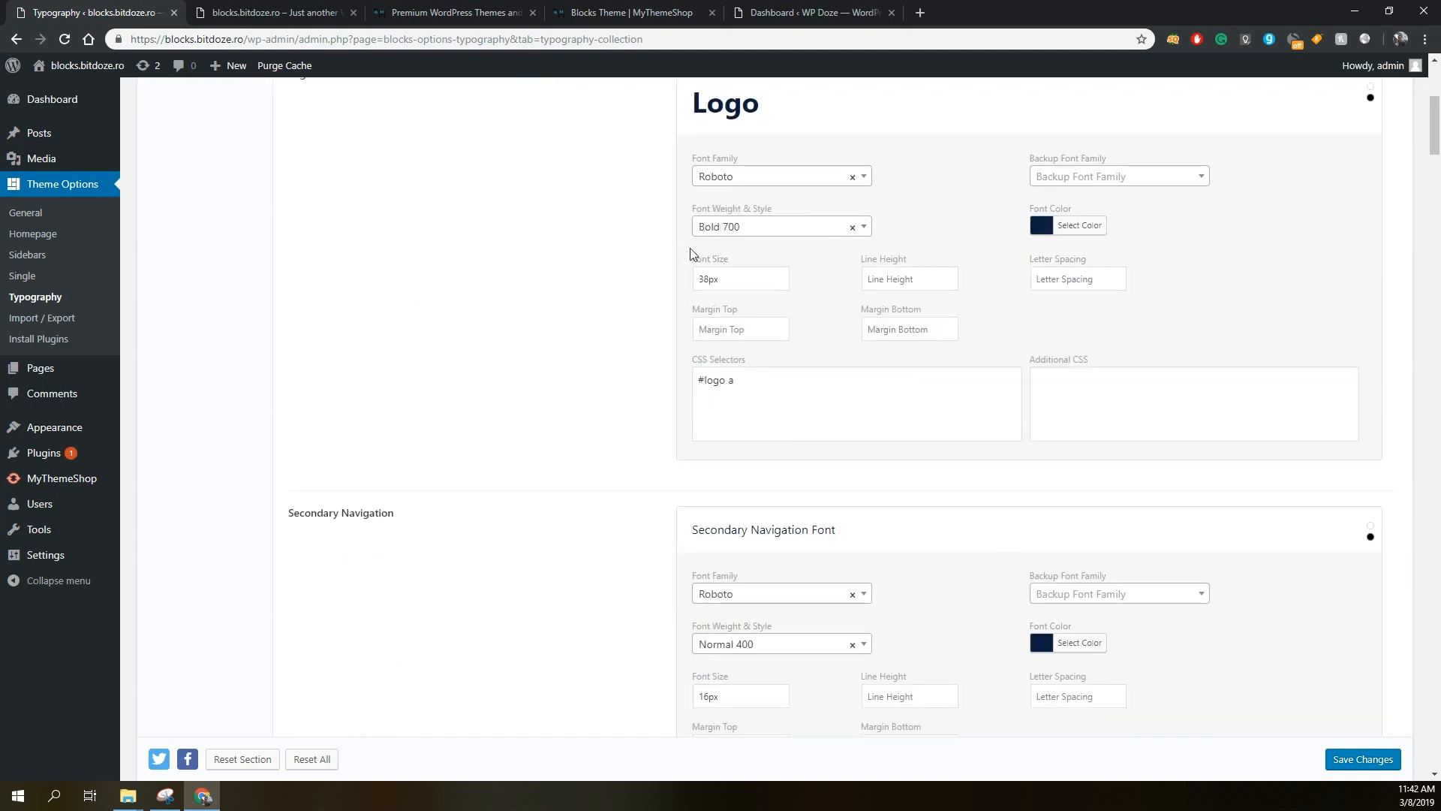
{"action": "scroll", "coordinate": [691, 254], "scroll_direction": "down", "scroll_amount": 2}
{"action": "scroll", "coordinate": [412, 373], "scroll_direction": "down", "scroll_amount": 1}
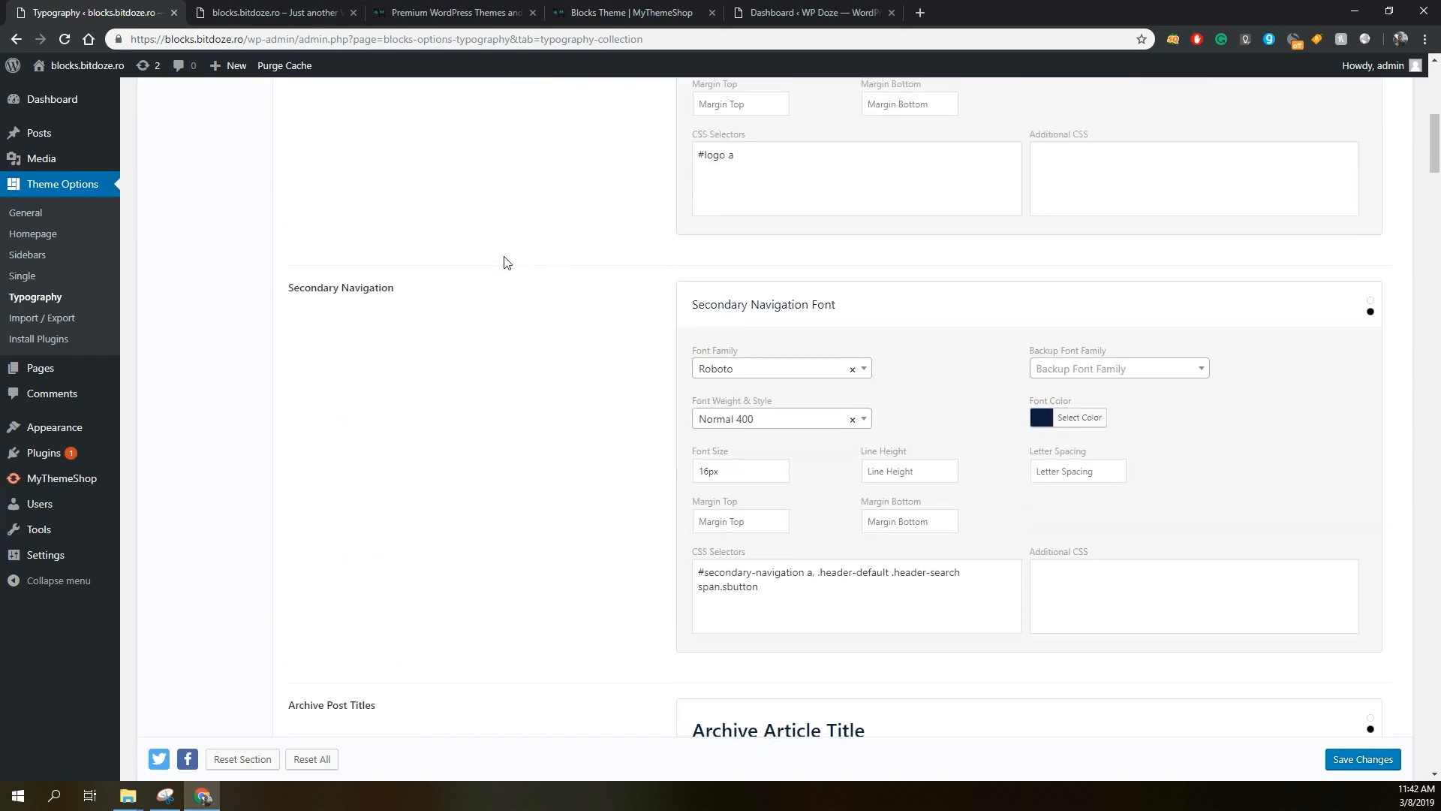
{"action": "scroll", "coordinate": [901, 346], "scroll_direction": "down", "scroll_amount": 1}
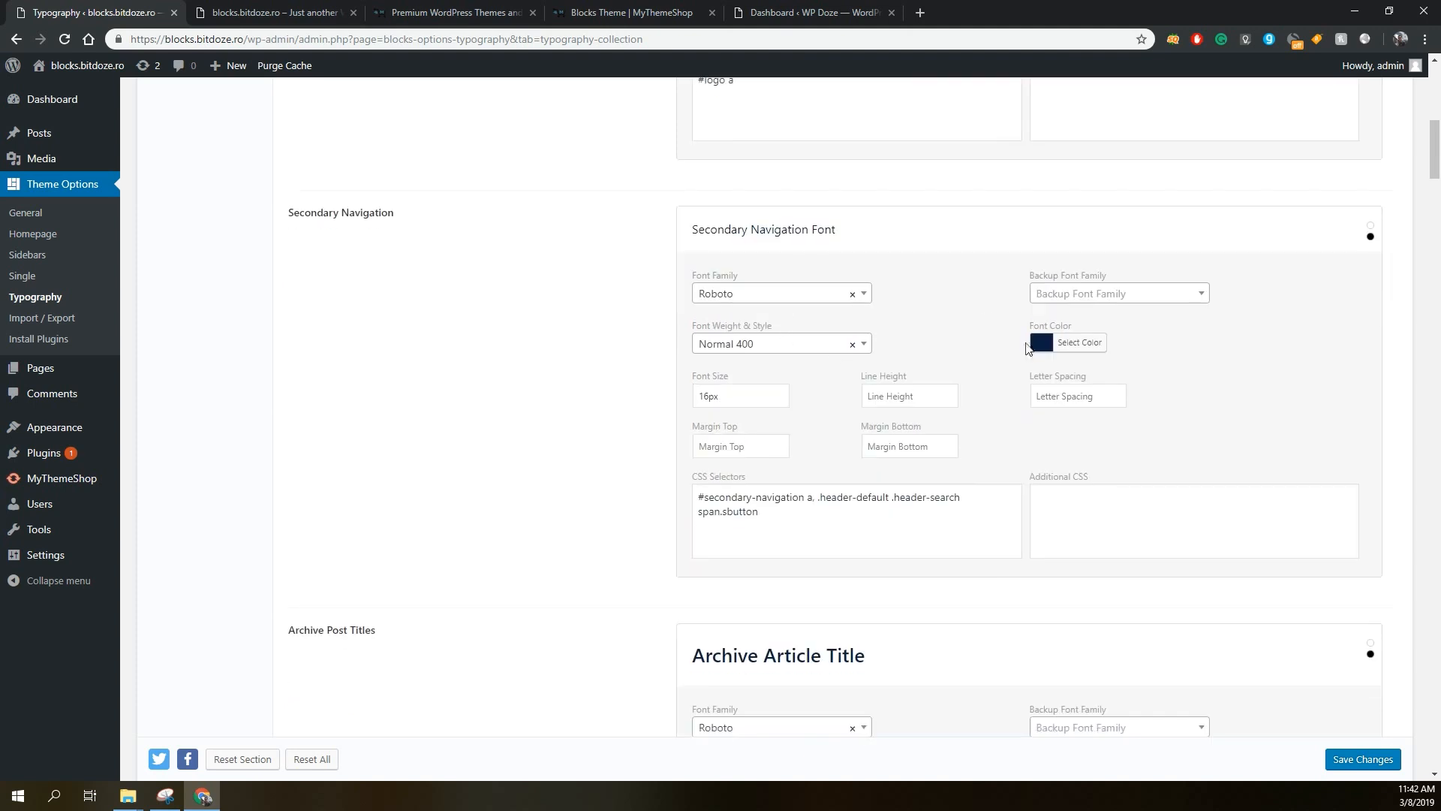
{"action": "scroll", "coordinate": [869, 288], "scroll_direction": "down", "scroll_amount": 1}
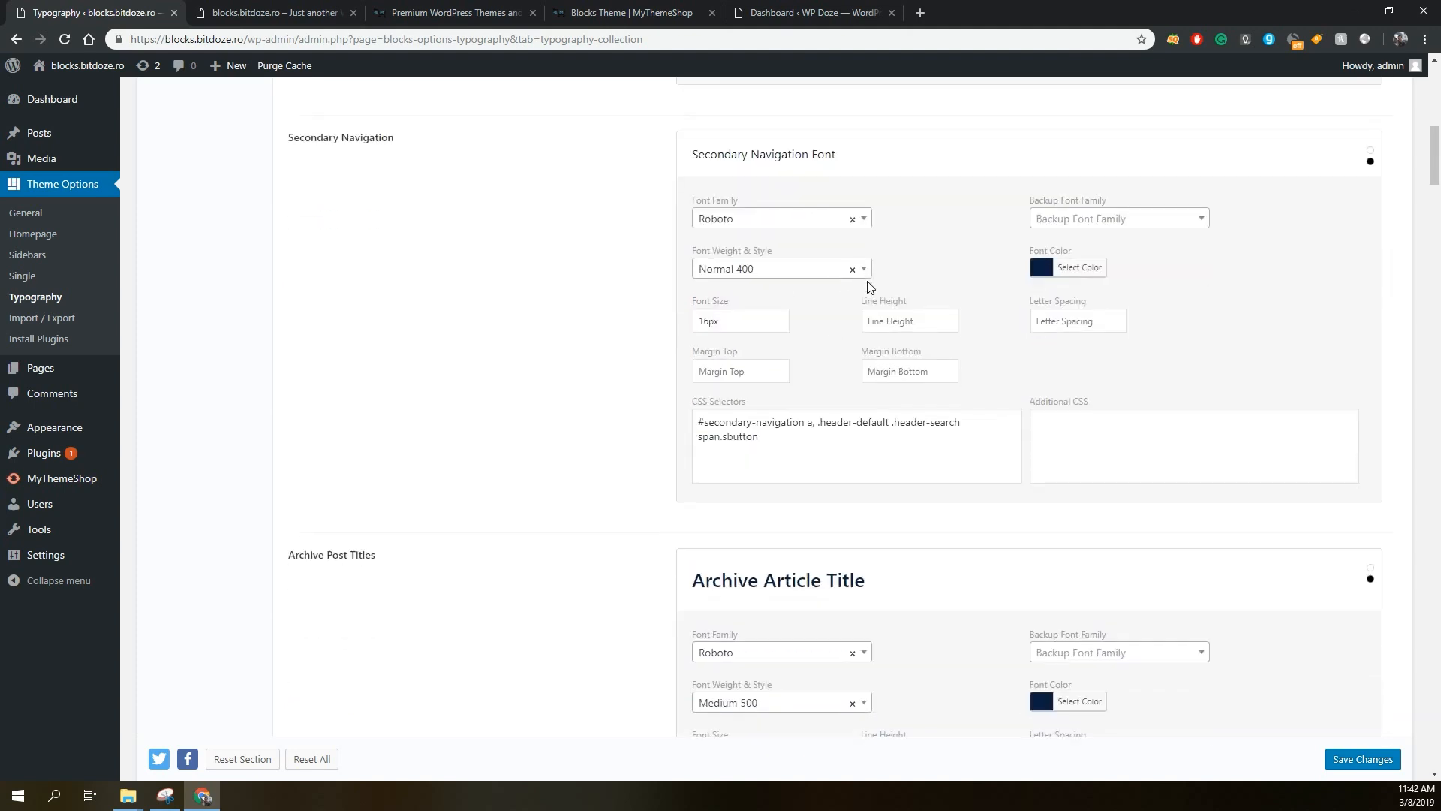
{"action": "scroll", "coordinate": [867, 281], "scroll_direction": "down", "scroll_amount": 1}
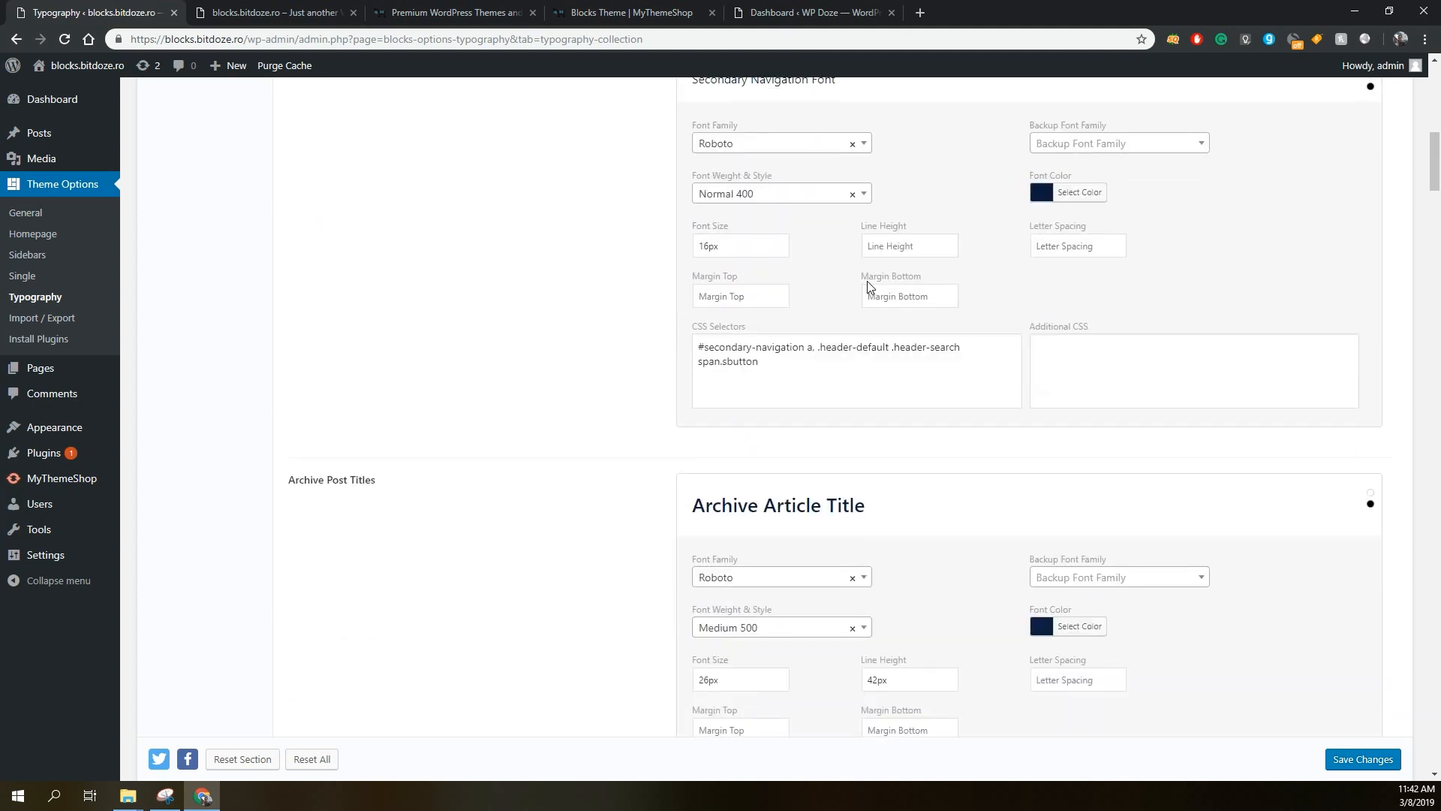
Review the font settings for the archive post titles and the single post title.
{"action": "scroll", "coordinate": [867, 281], "scroll_direction": "down", "scroll_amount": 2}
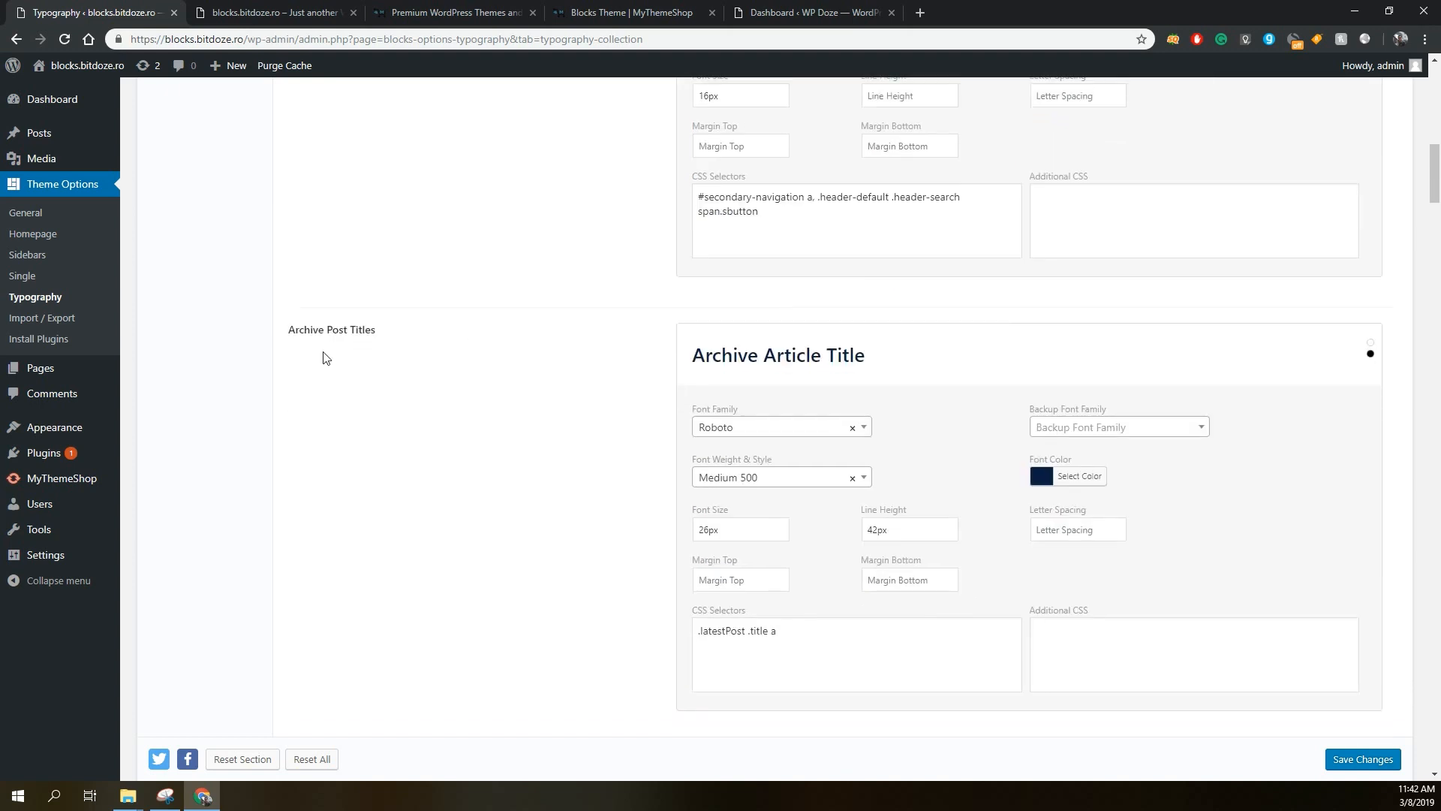
{"action": "left_click_drag", "start_coordinate": [290, 330], "coordinate": [371, 327]}
{"action": "scroll", "coordinate": [450, 338], "scroll_direction": "down", "scroll_amount": 1}
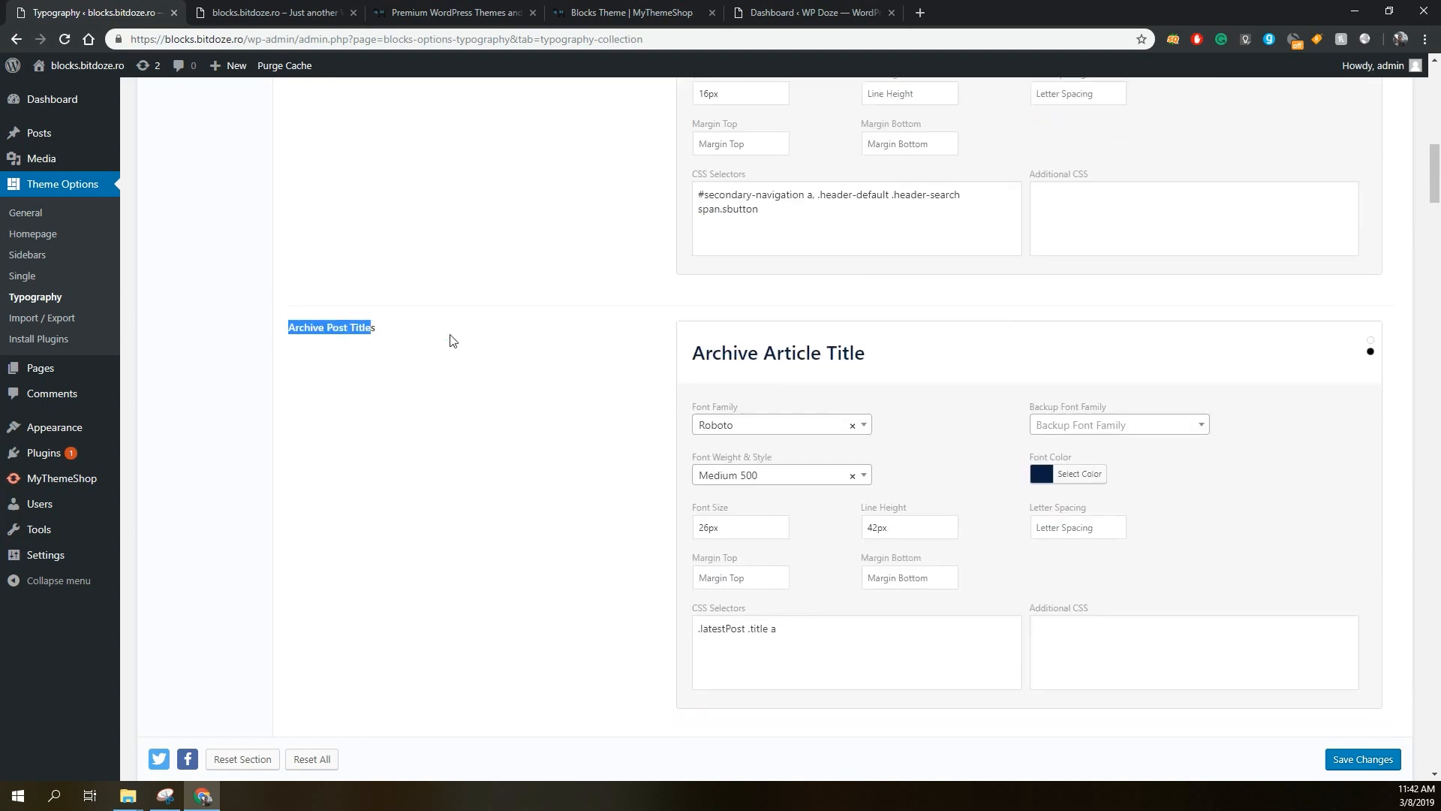
{"action": "scroll", "coordinate": [947, 323], "scroll_direction": "down", "scroll_amount": 5}
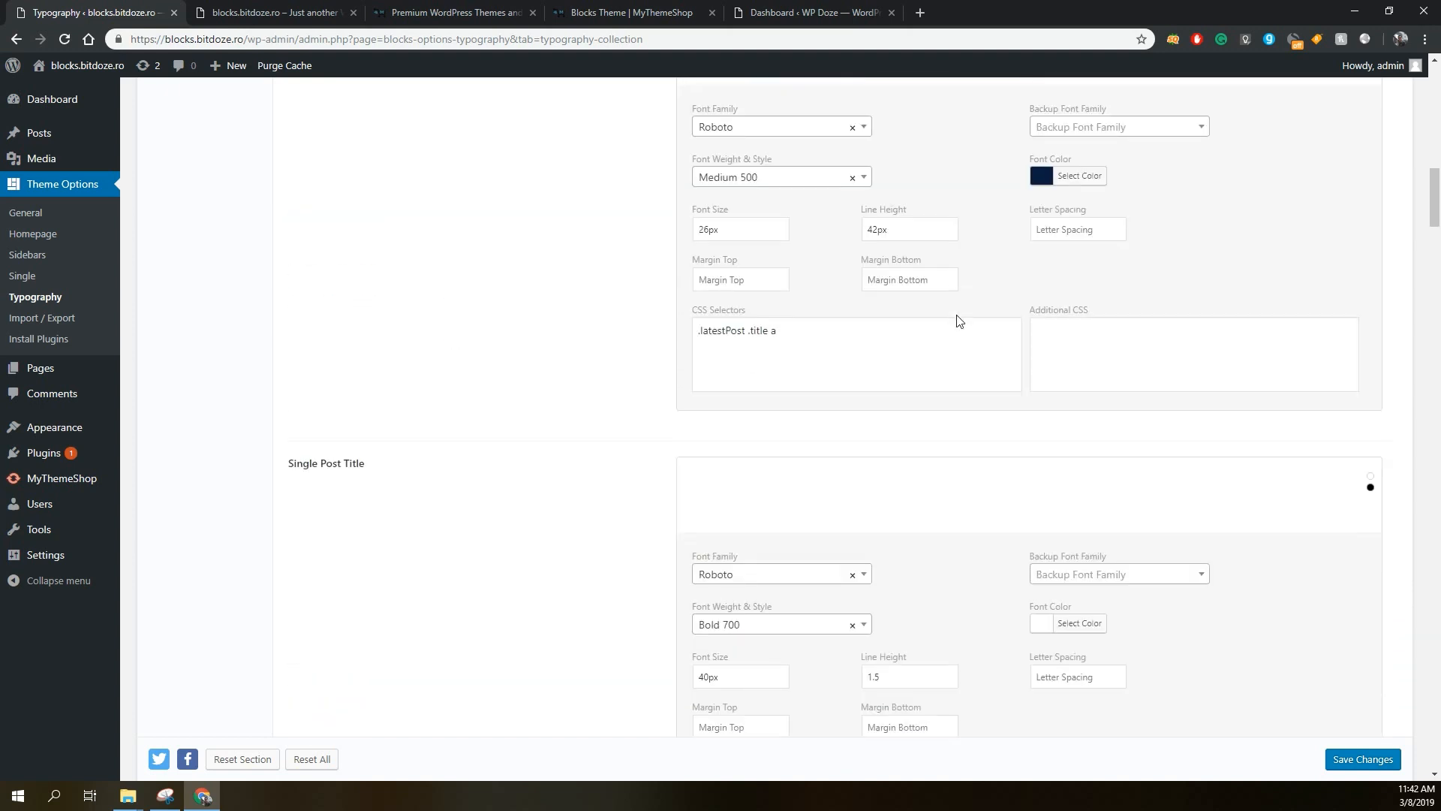
{"action": "scroll", "coordinate": [928, 391], "scroll_direction": "down", "scroll_amount": 3}
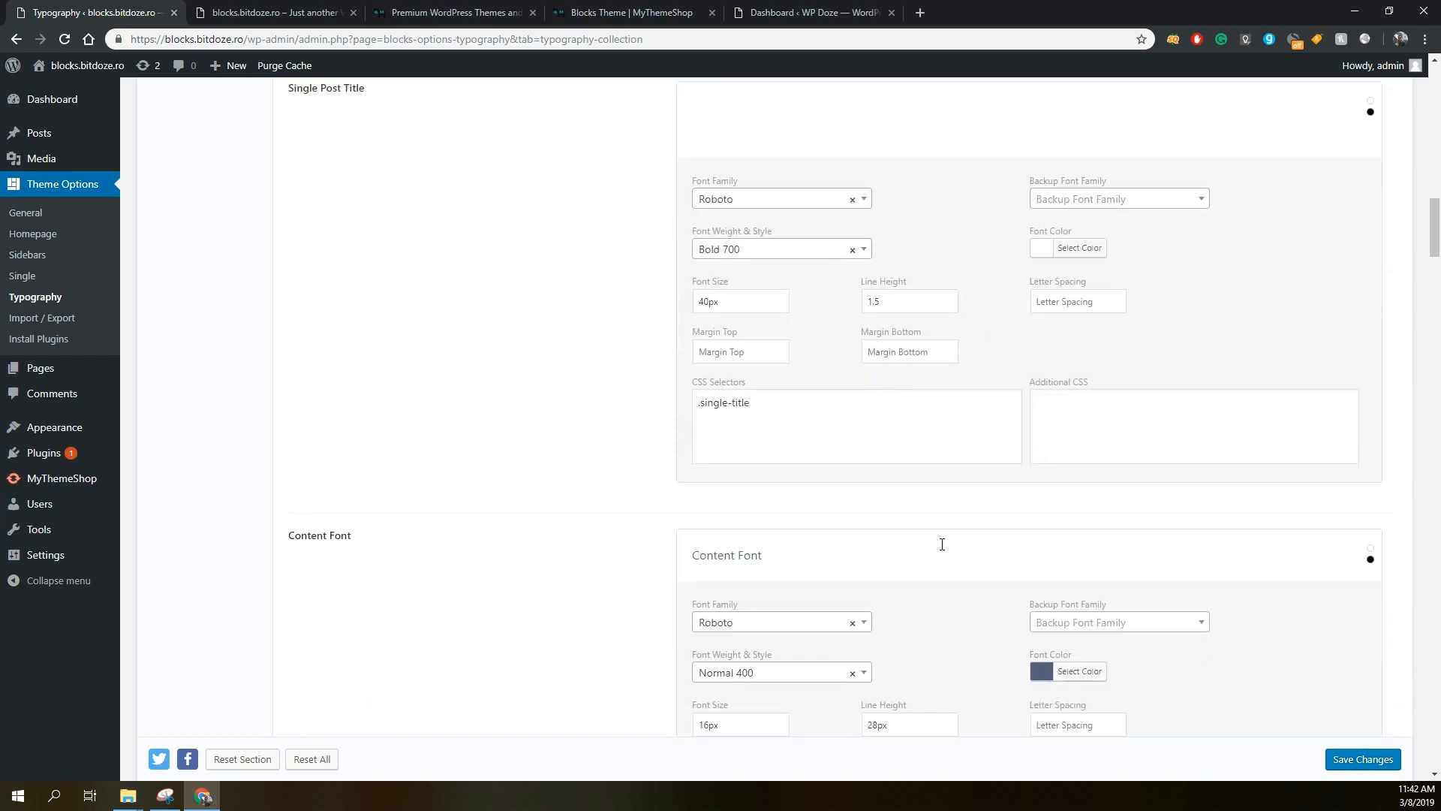
Review the content font and the sidebar typography, including widget title, links and sidebar text.
{"action": "scroll", "coordinate": [942, 544], "scroll_direction": "down", "scroll_amount": 5}
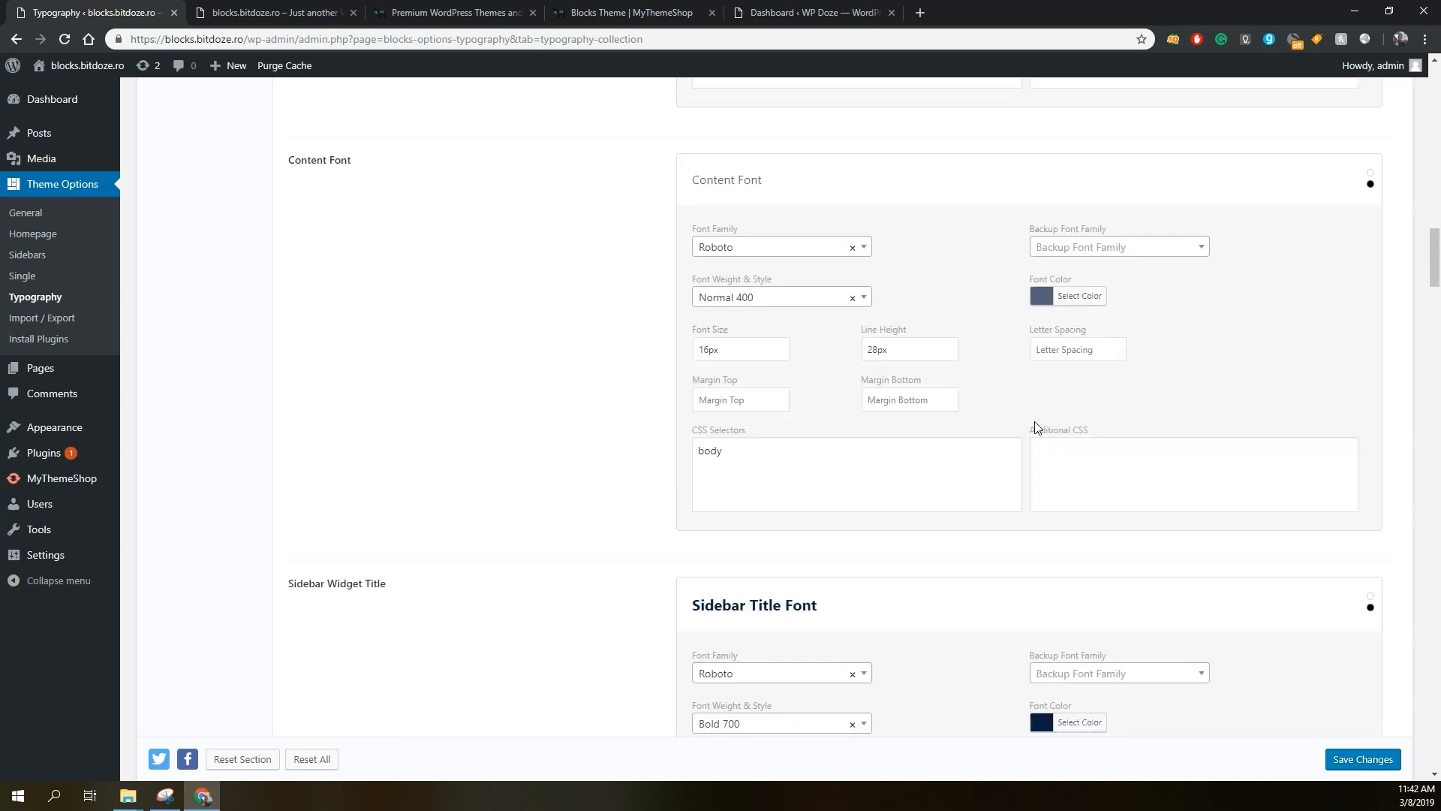
{"action": "scroll", "coordinate": [1034, 424], "scroll_direction": "down", "scroll_amount": 3}
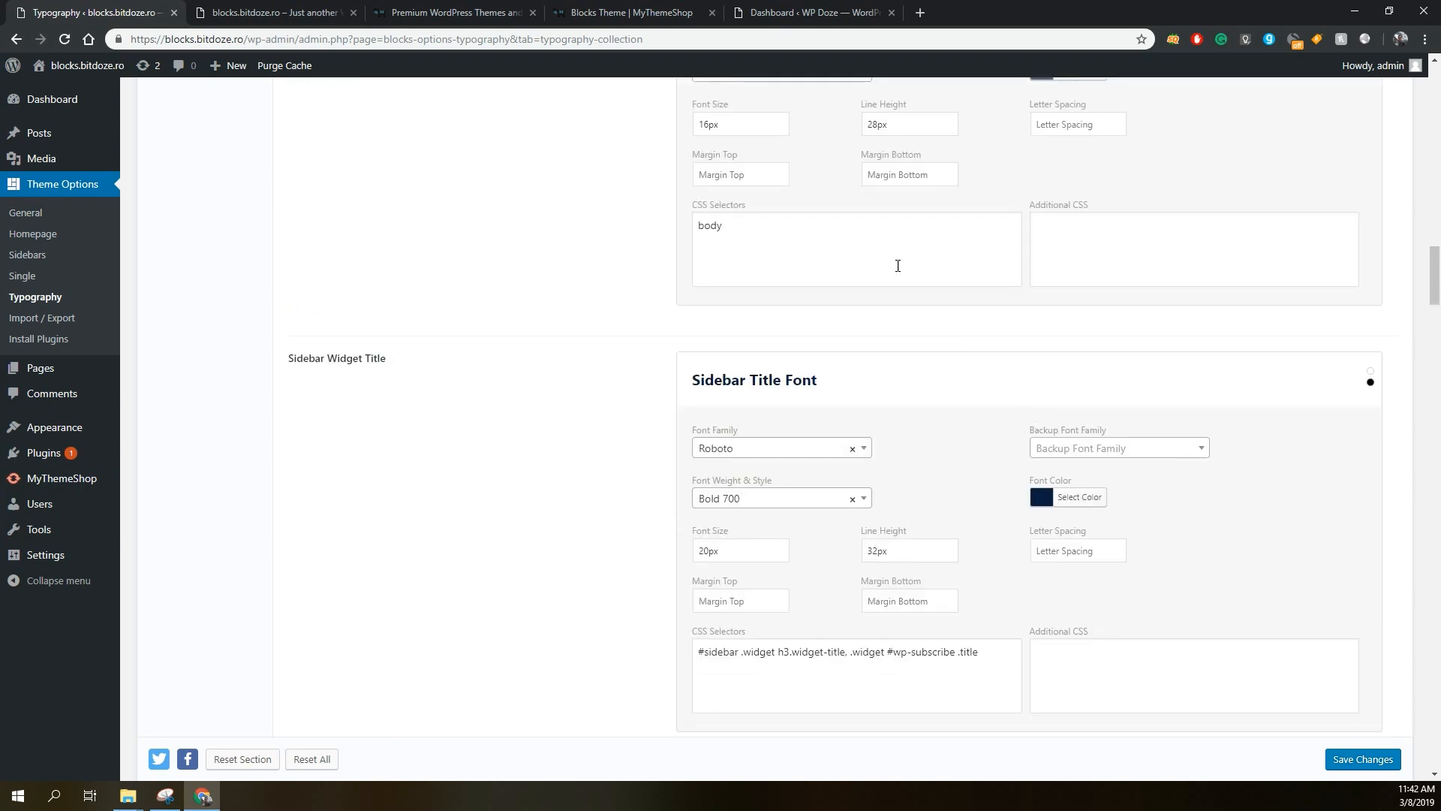
{"action": "scroll", "coordinate": [911, 311], "scroll_direction": "down", "scroll_amount": 5}
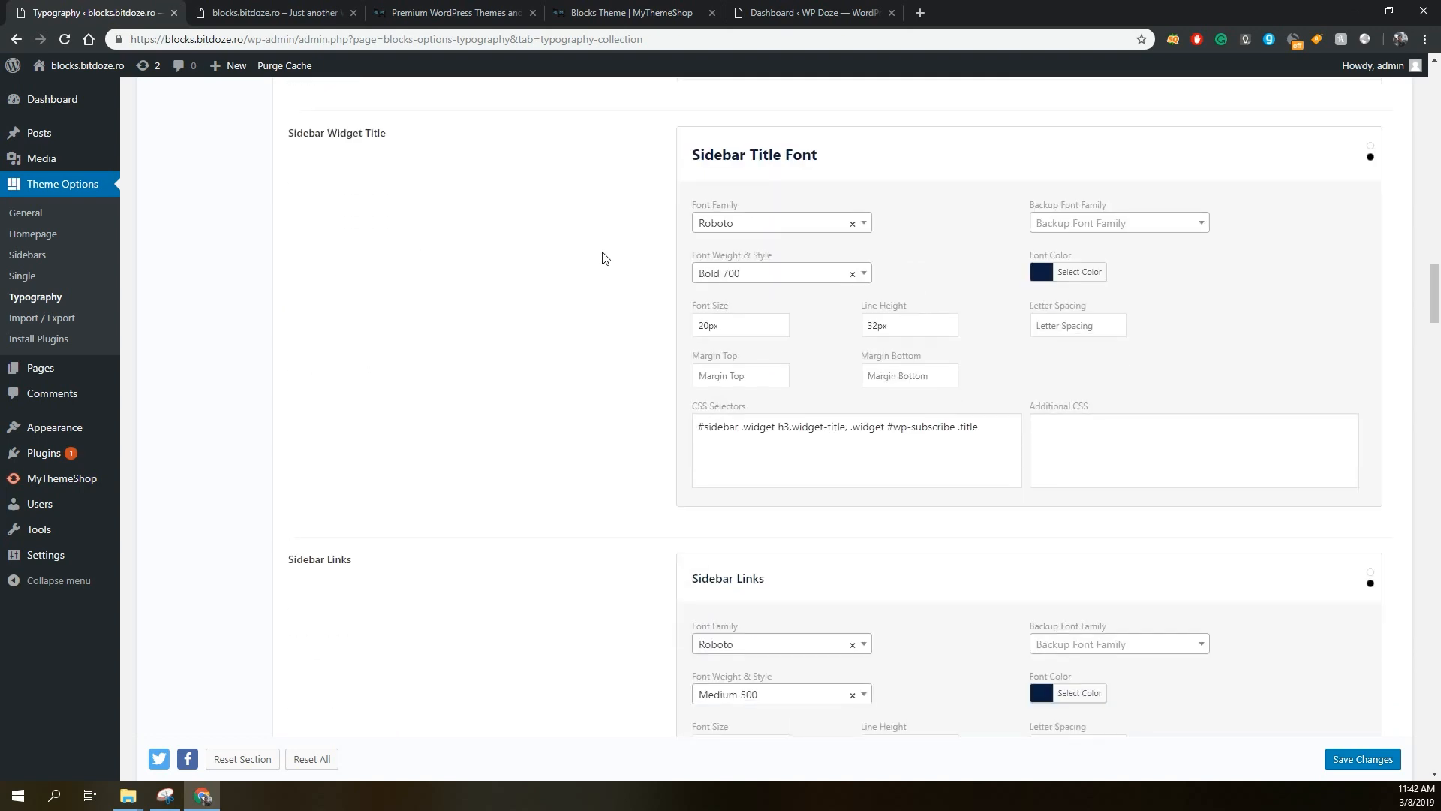
{"action": "scroll", "coordinate": [517, 370], "scroll_direction": "down", "scroll_amount": 13}
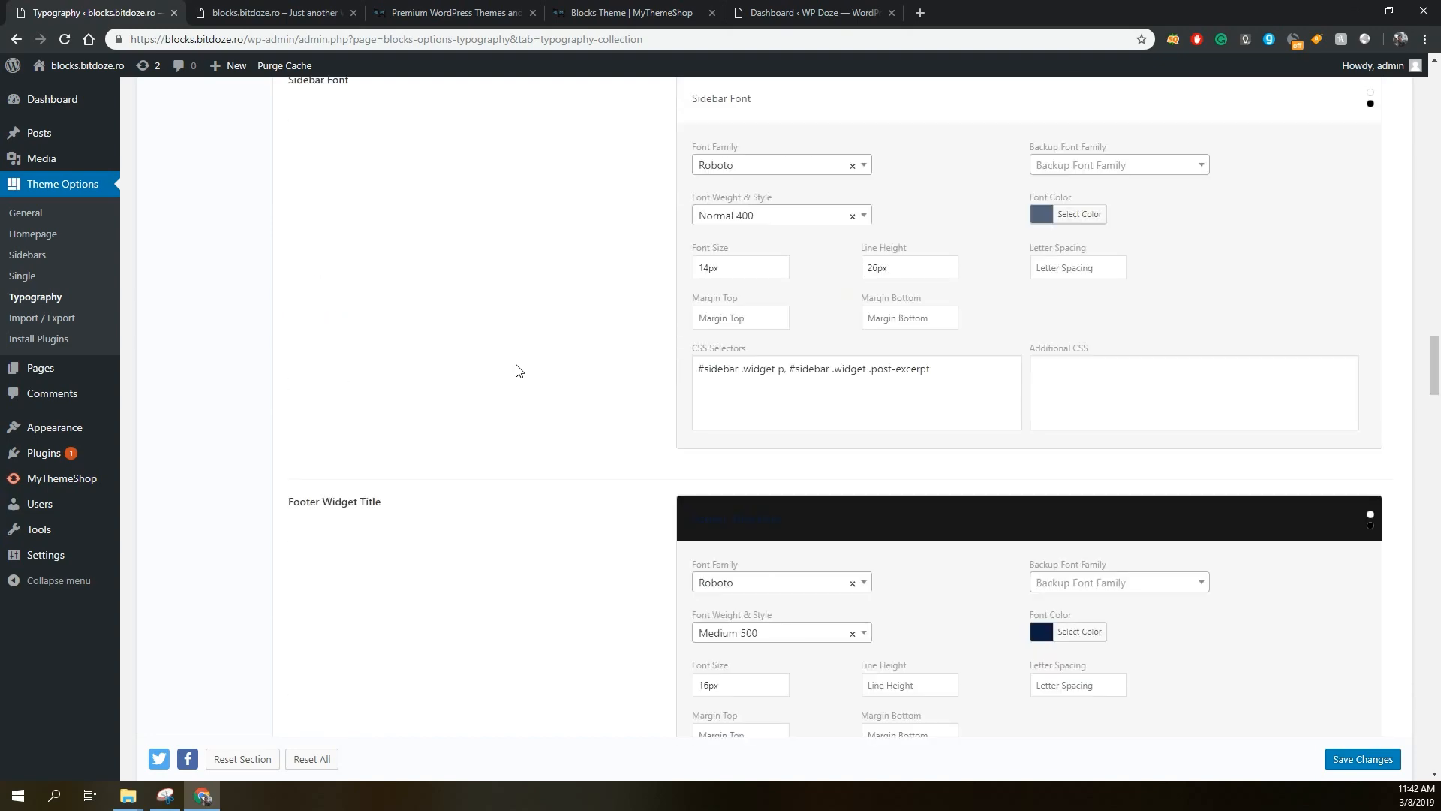
Review the remaining typography settings, from footer and copyright fonts to H1–H6 content headings and character sets.
{"action": "scroll", "coordinate": [517, 370], "scroll_direction": "down", "scroll_amount": 14}
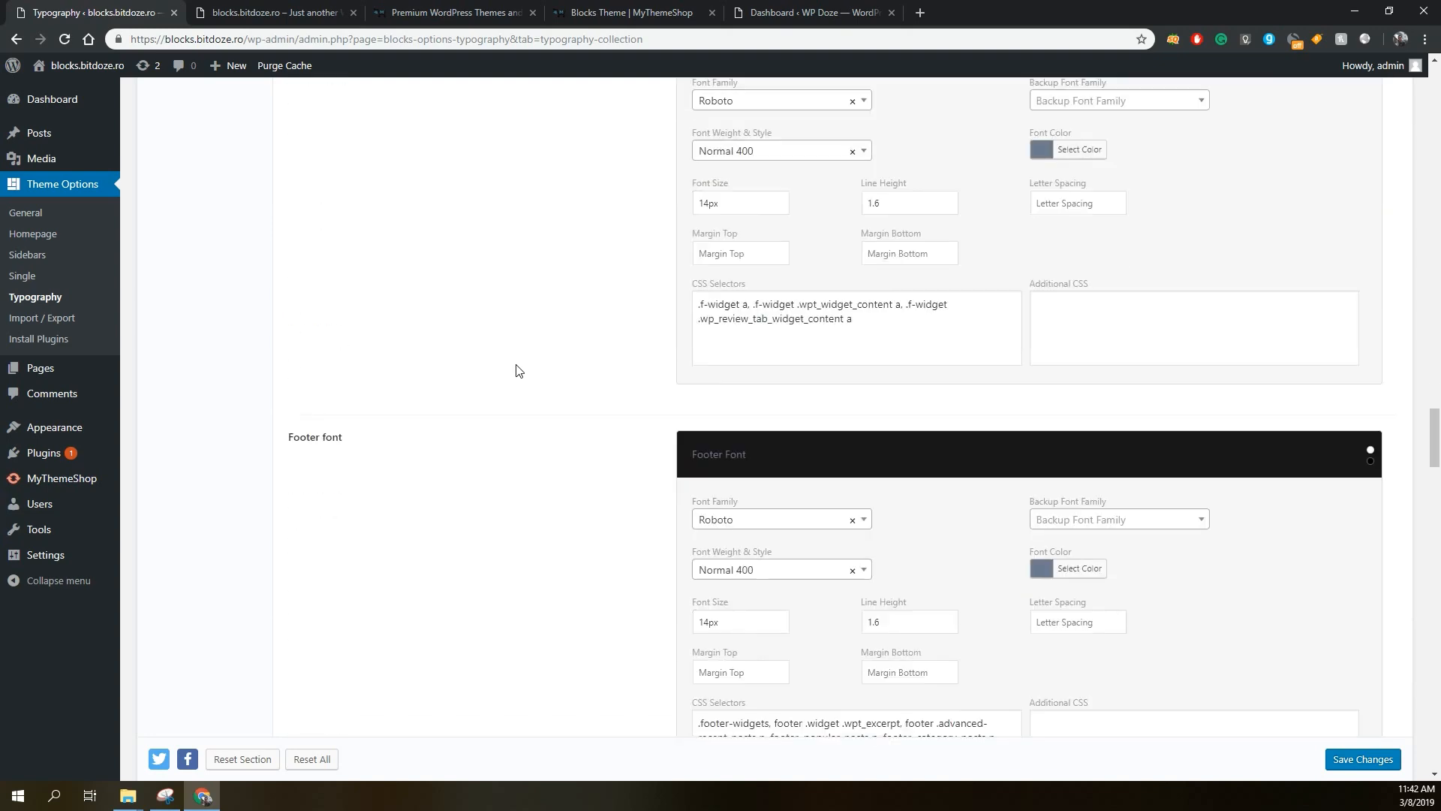
{"action": "scroll", "coordinate": [517, 370], "scroll_direction": "down", "scroll_amount": 11}
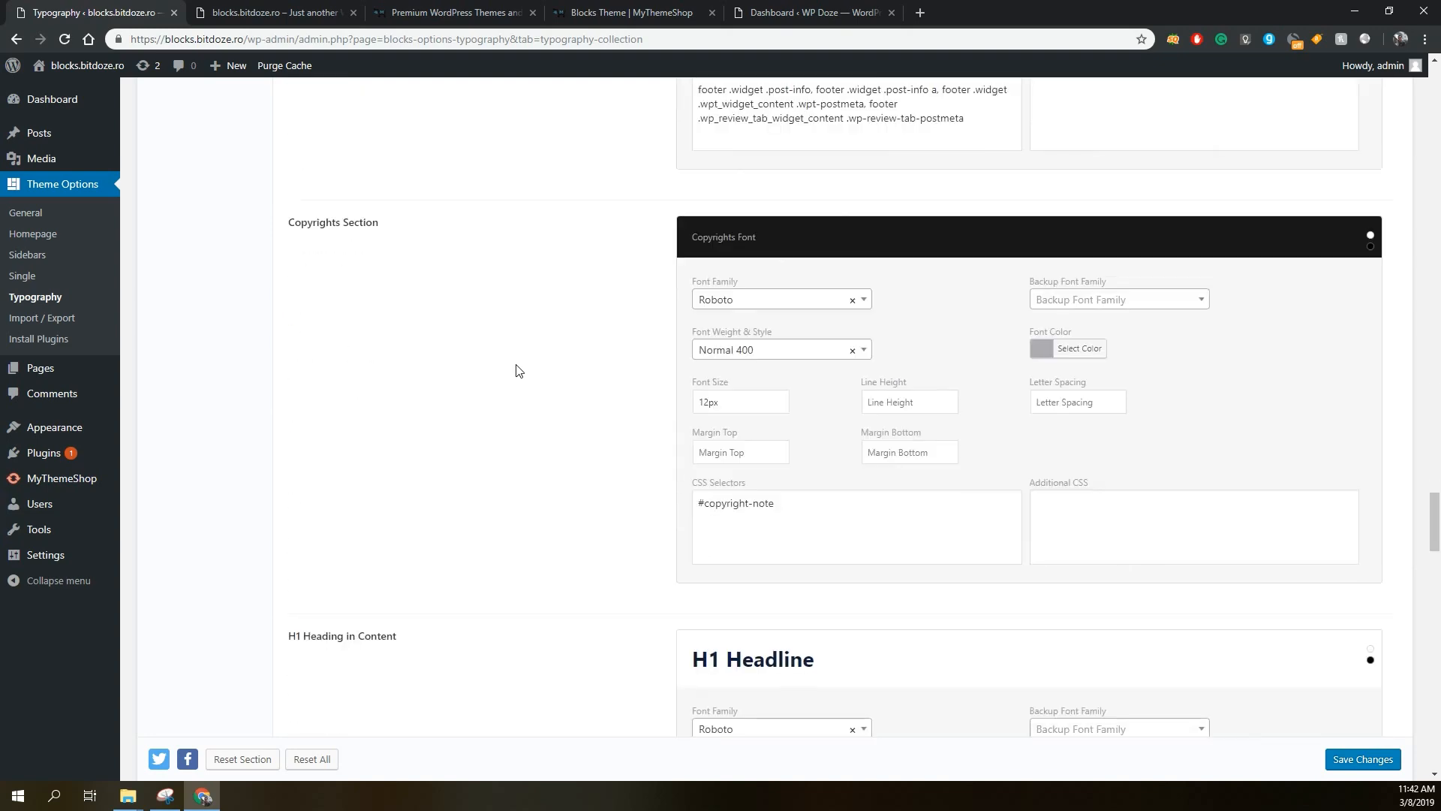
{"action": "scroll", "coordinate": [516, 370], "scroll_direction": "down", "scroll_amount": 6}
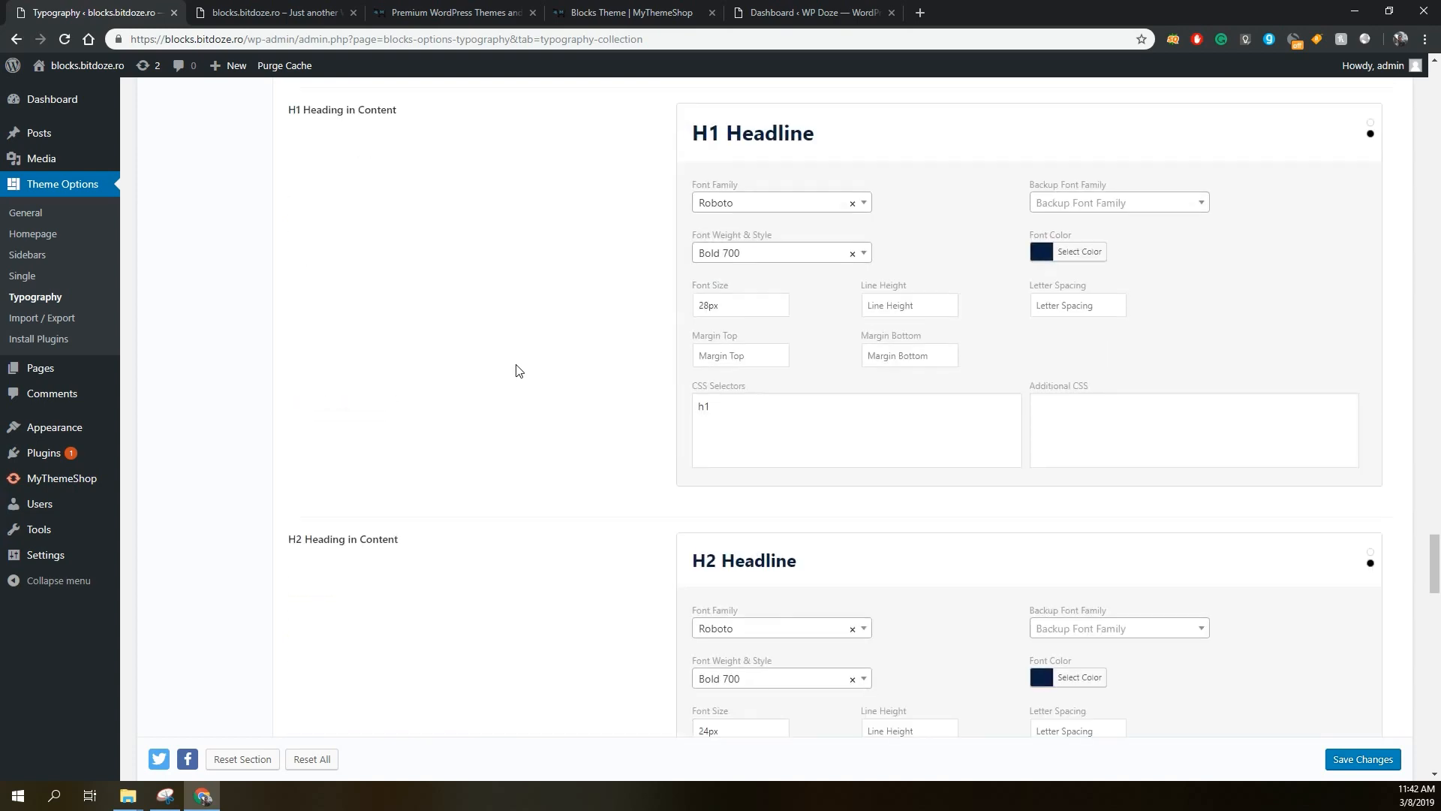
{"action": "scroll", "coordinate": [556, 301], "scroll_direction": "down", "scroll_amount": 3}
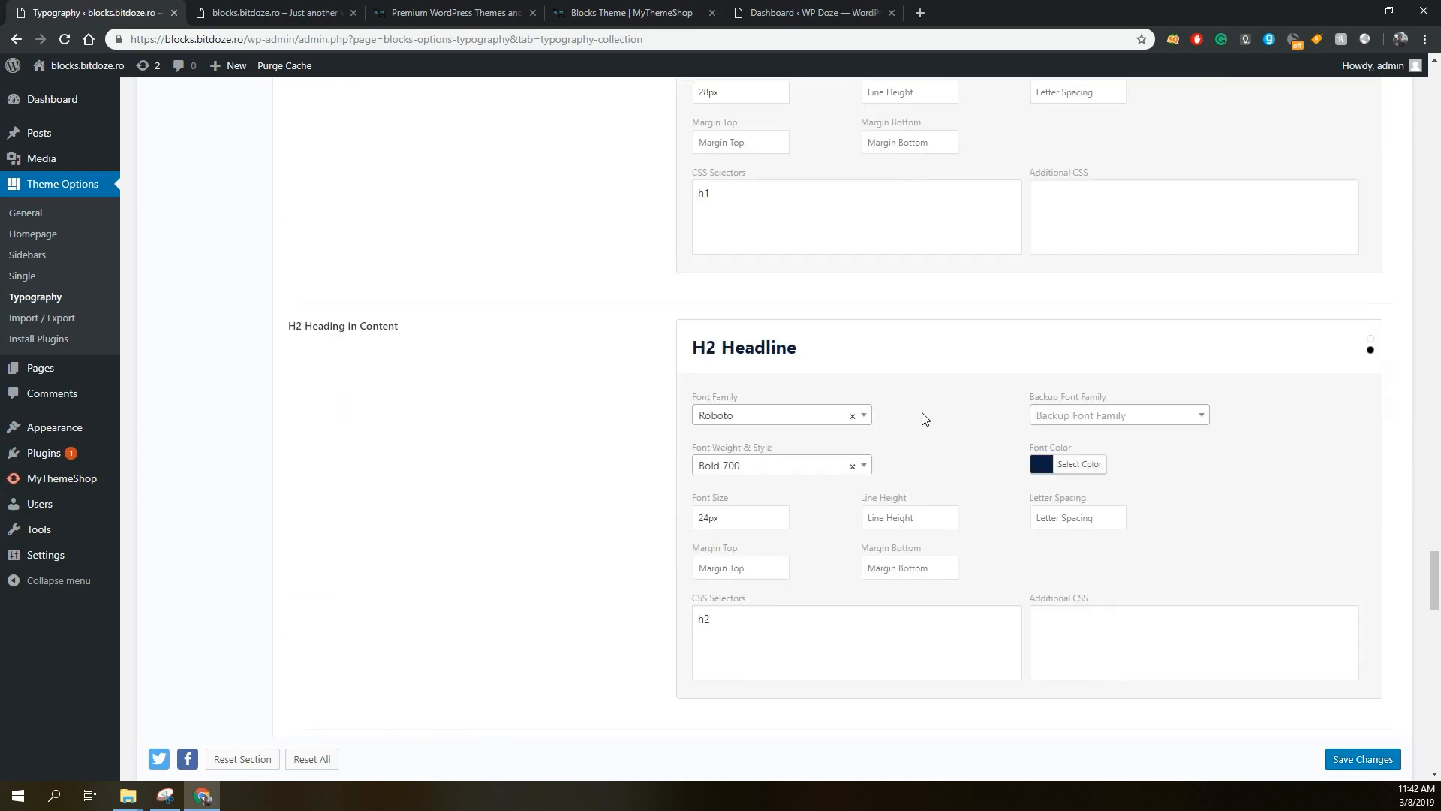
{"action": "scroll", "coordinate": [862, 388], "scroll_direction": "down", "scroll_amount": 11}
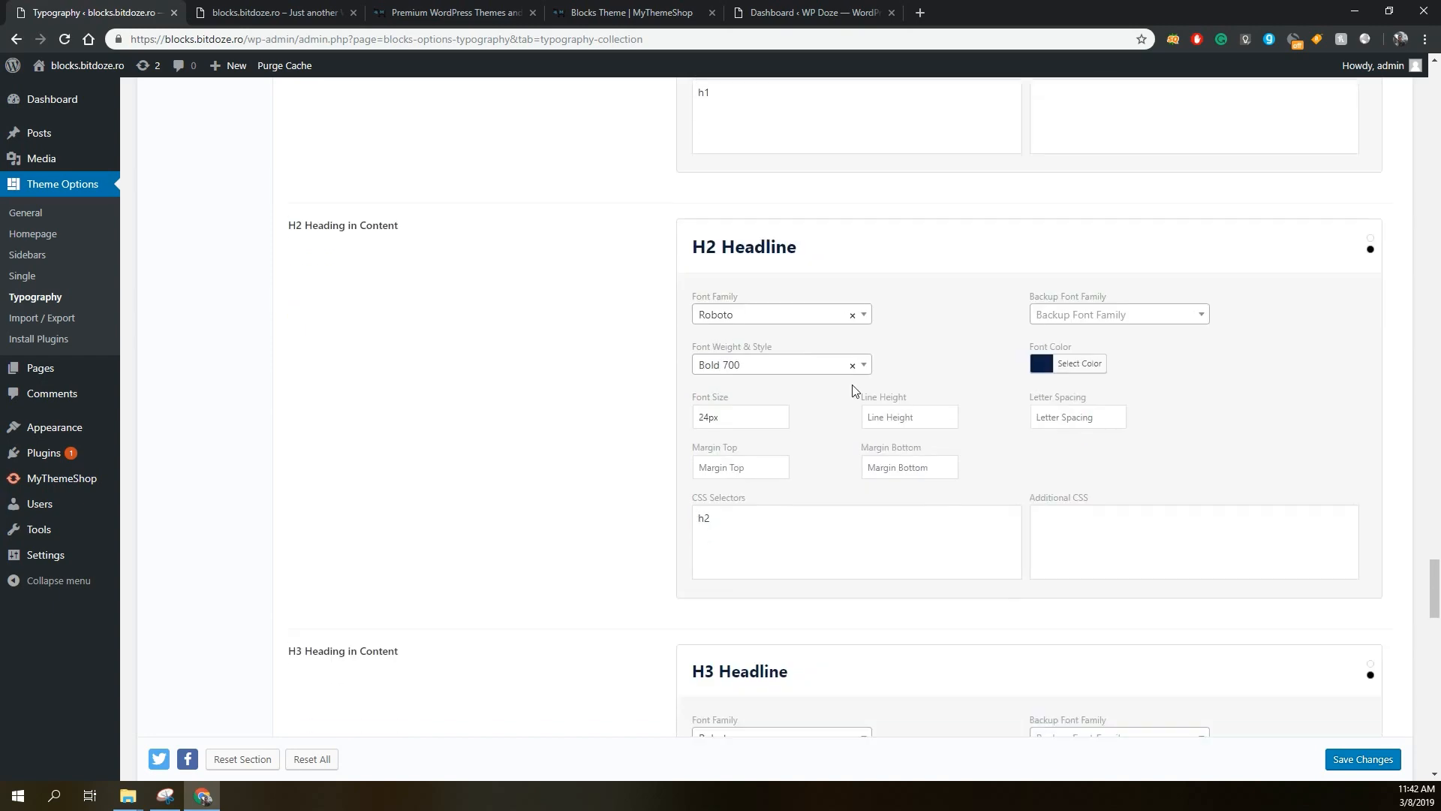
{"action": "scroll", "coordinate": [808, 379], "scroll_direction": "down", "scroll_amount": 15}
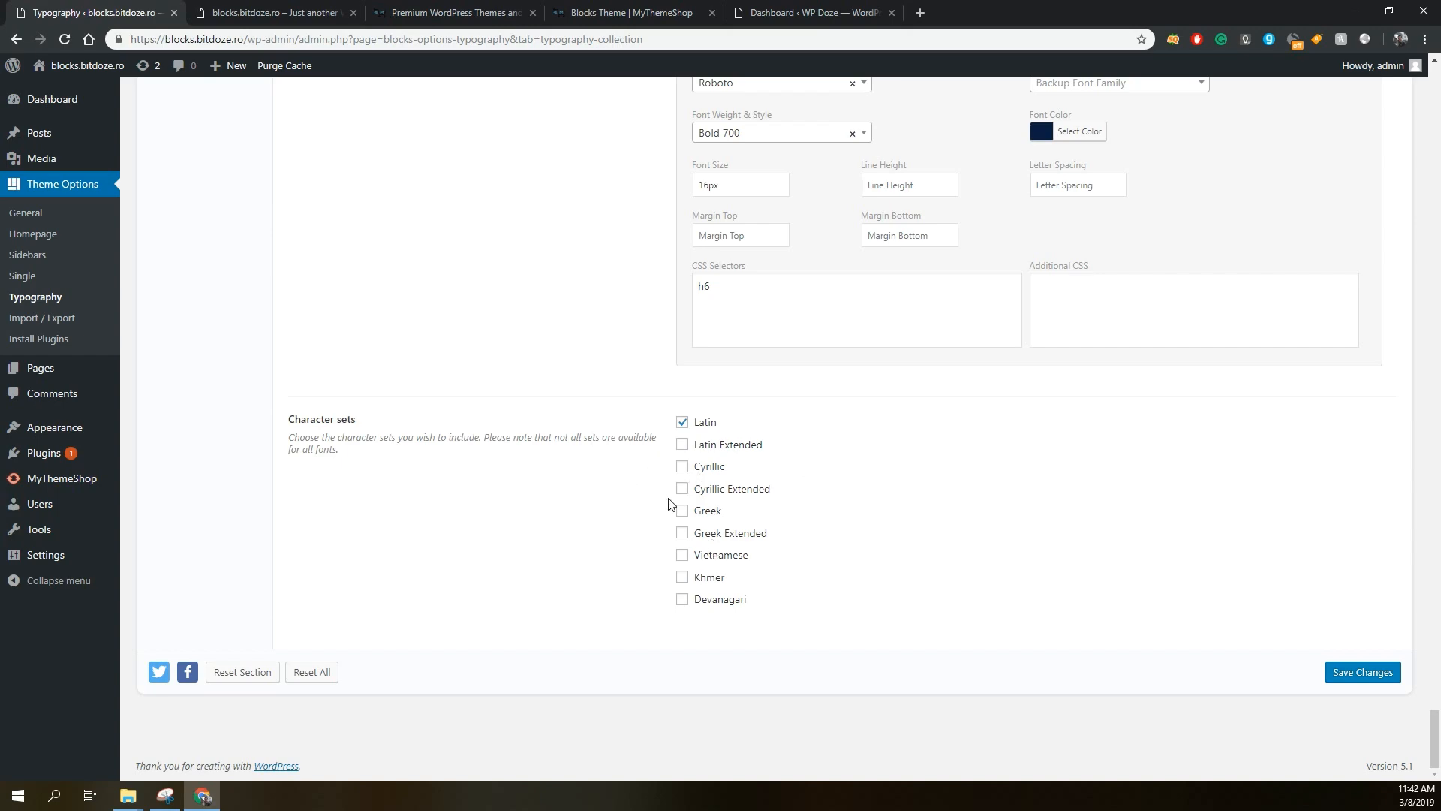
Look over the Import / Export settings with the demo importer and child theme generator, and open the theme's required plugins list.
{"action": "left_click_drag", "start_coordinate": [1433, 734], "coordinate": [1427, 78]}
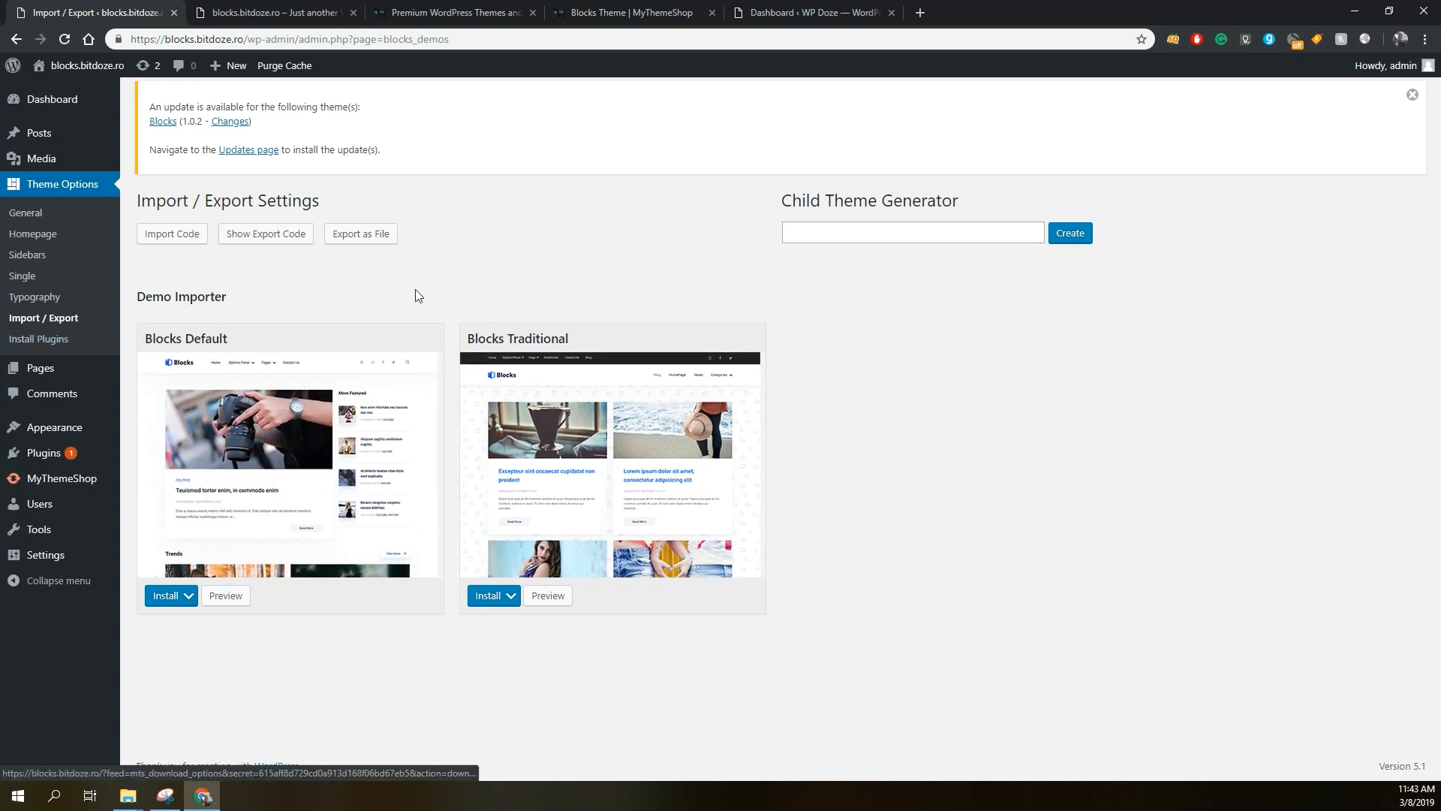
{"action": "left_click", "coordinate": [48, 342]}
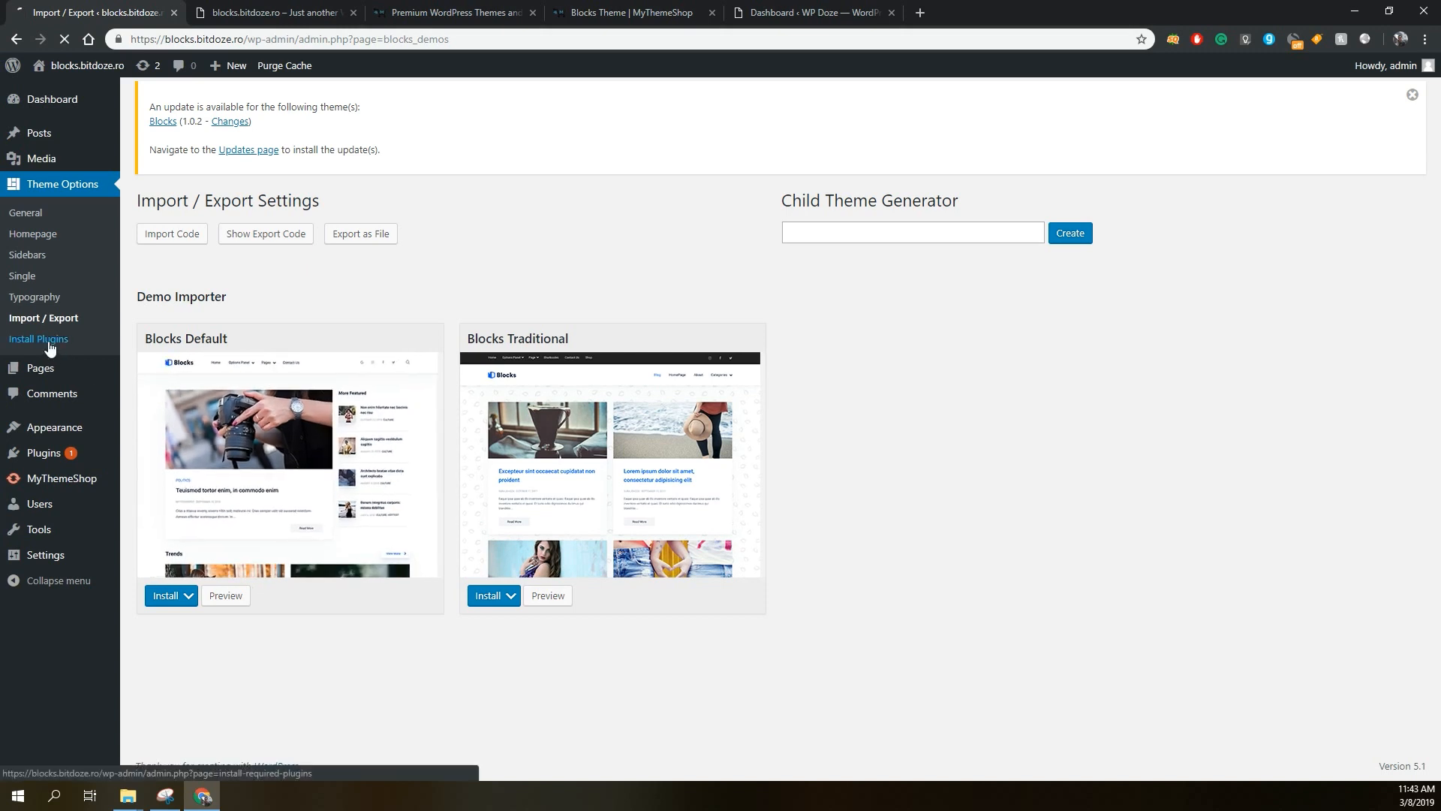
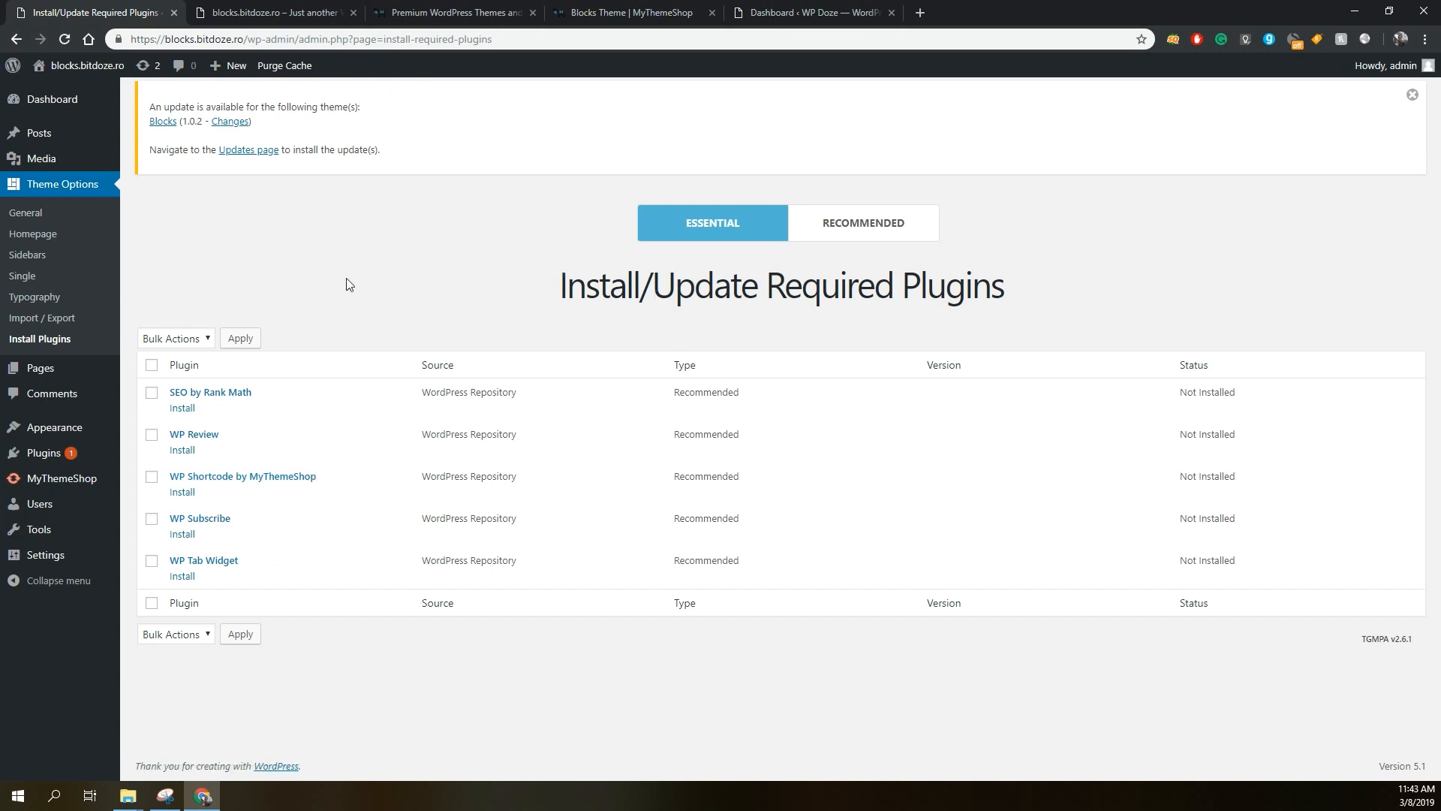
Copy the web address of the blocks.bitdoze.ro demo site's front page.
{"action": "left_click", "coordinate": [243, 12]}
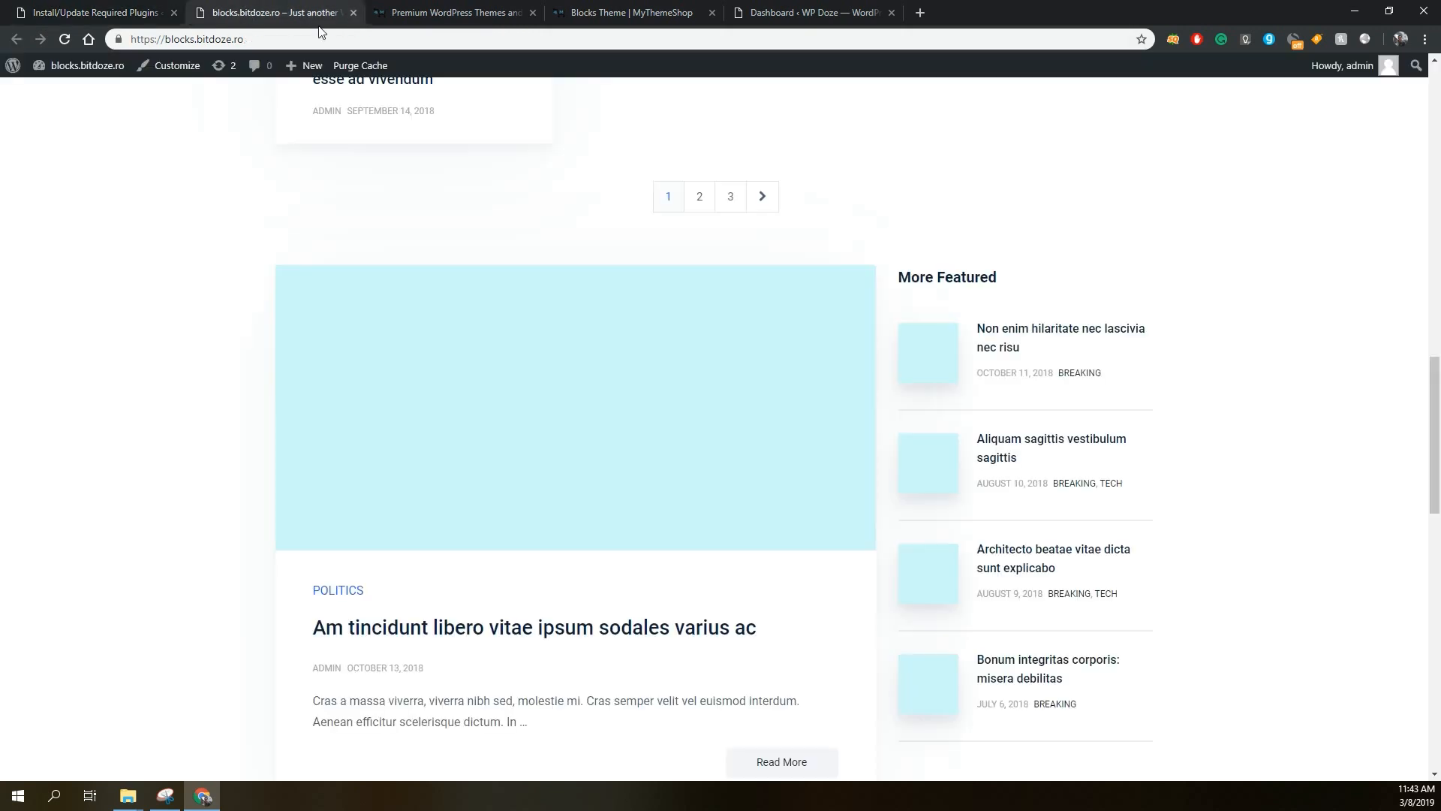
{"action": "left_click", "coordinate": [227, 38]}
{"action": "right_click", "coordinate": [228, 35]}
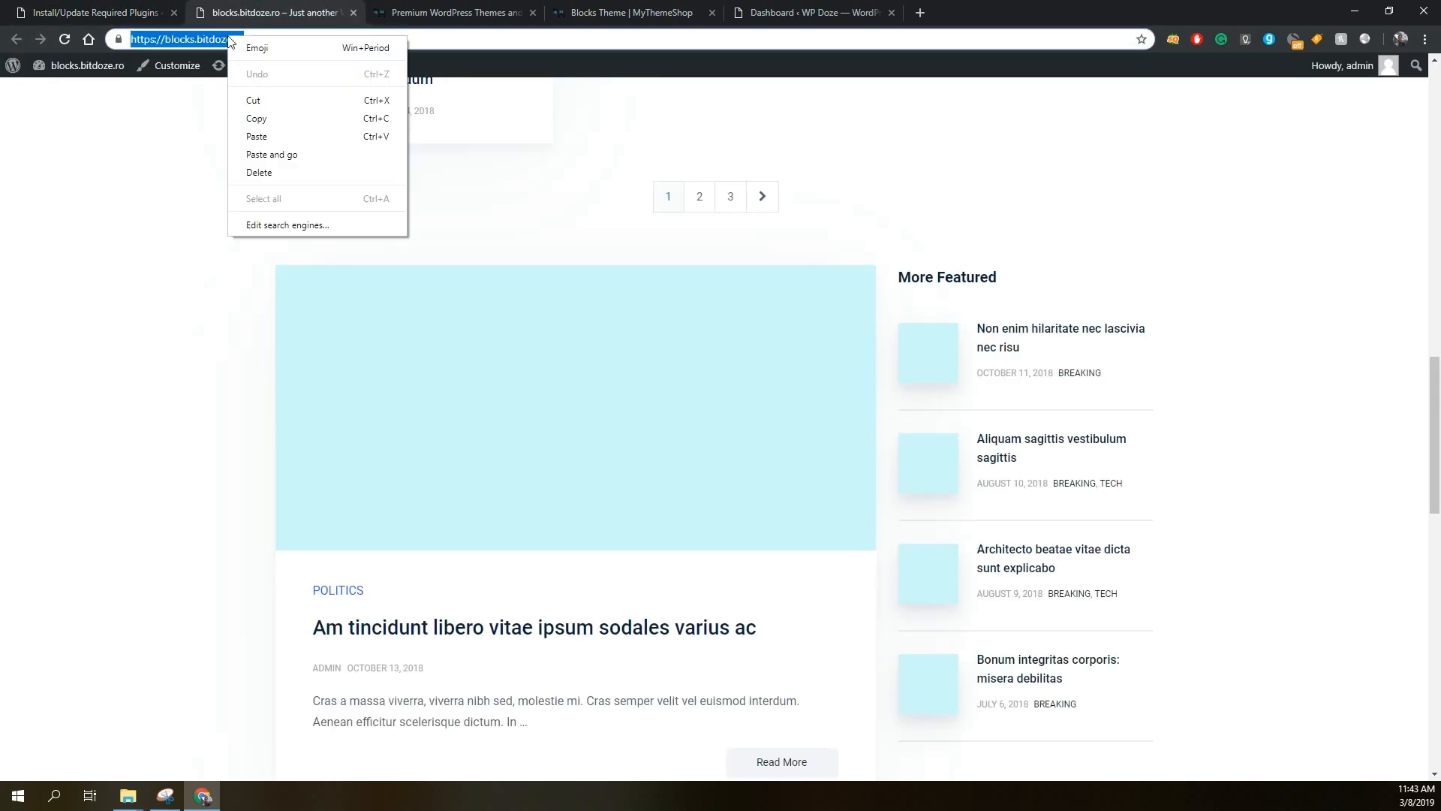
{"action": "left_click", "coordinate": [279, 118]}
Look over the demo homepage from the header and Latest posts to the More Featured section, and switch to the WP Doze dashboard.
{"action": "scroll", "coordinate": [405, 210], "scroll_direction": "up", "scroll_amount": 10}
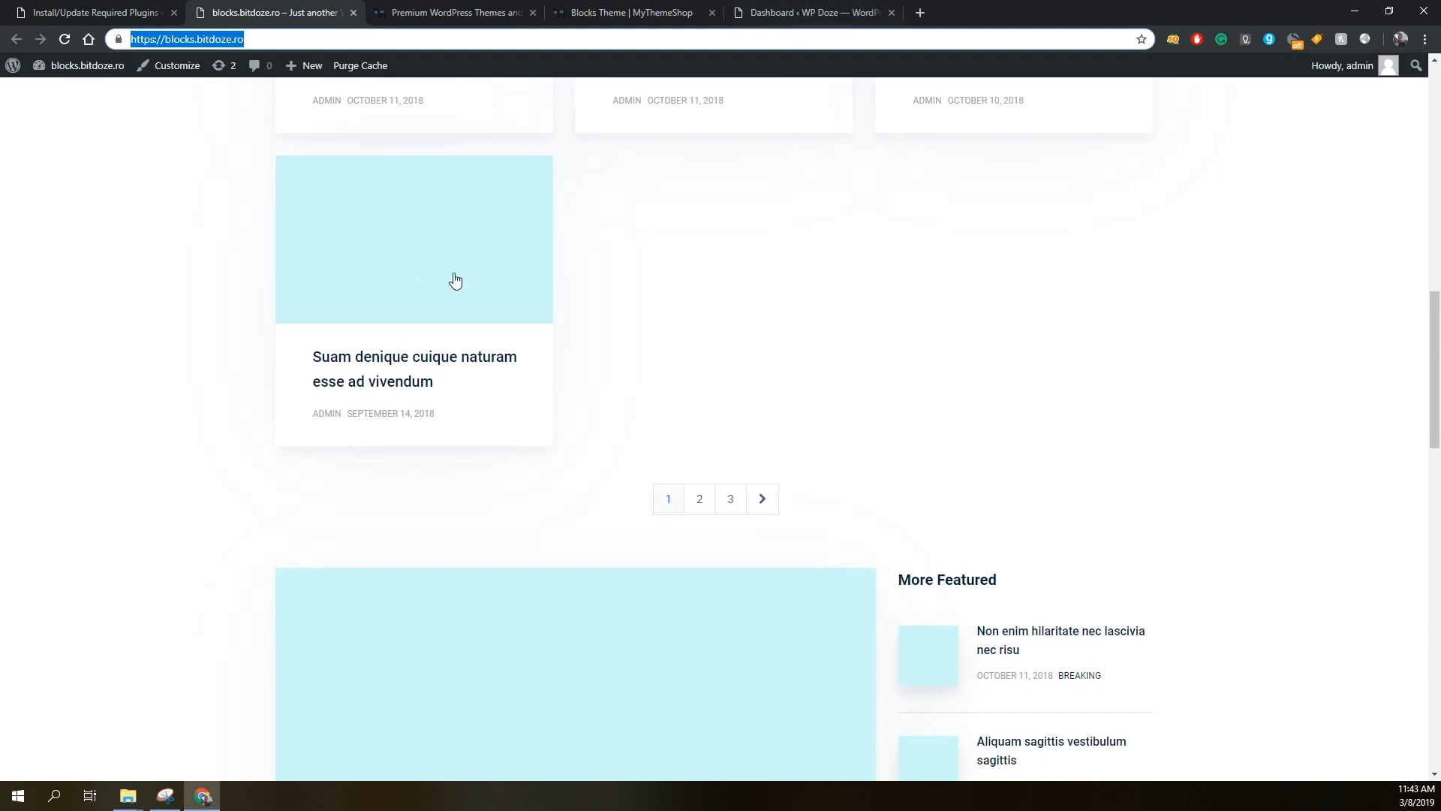
{"action": "scroll", "coordinate": [455, 280], "scroll_direction": "up", "scroll_amount": 6}
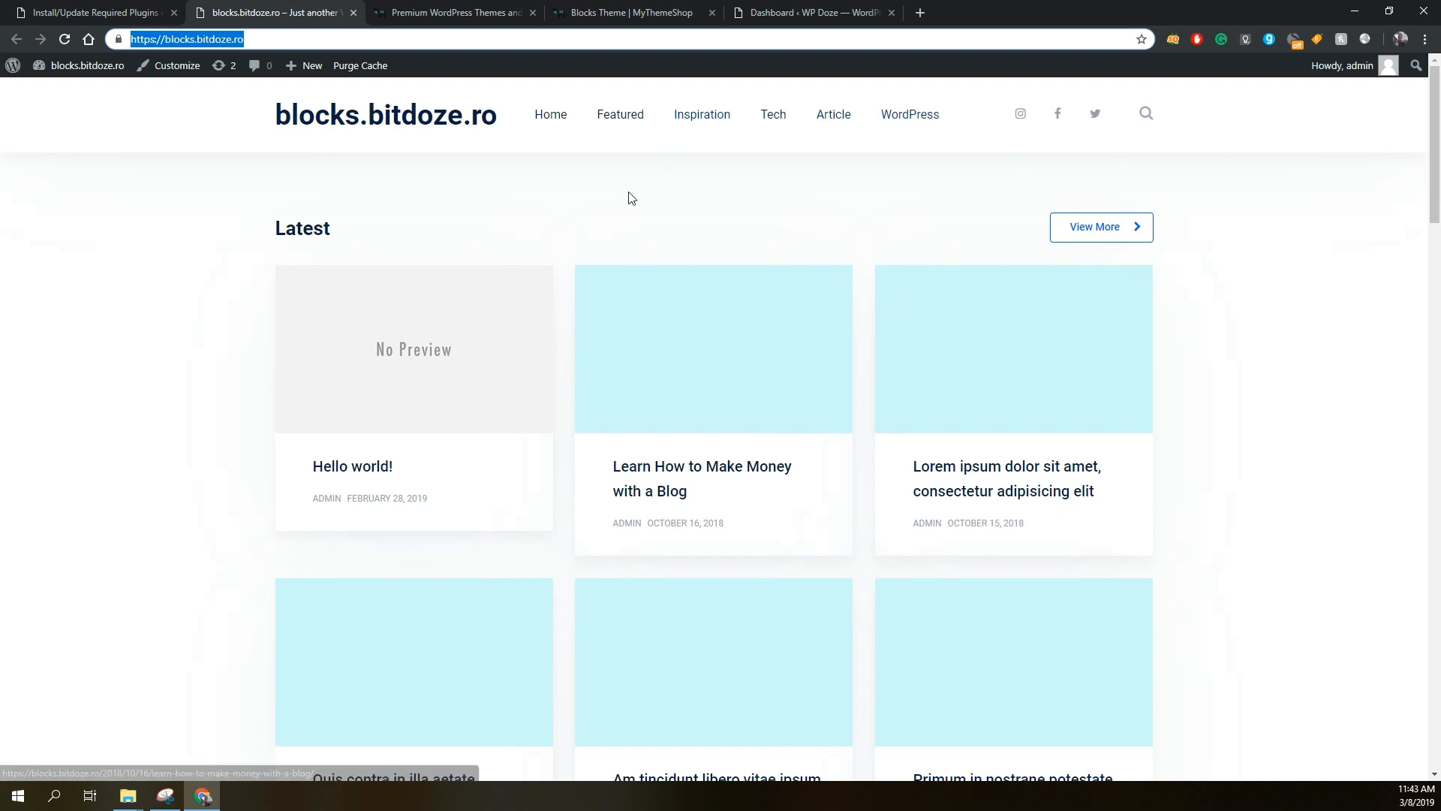
{"action": "scroll", "coordinate": [579, 214], "scroll_direction": "down", "scroll_amount": 2}
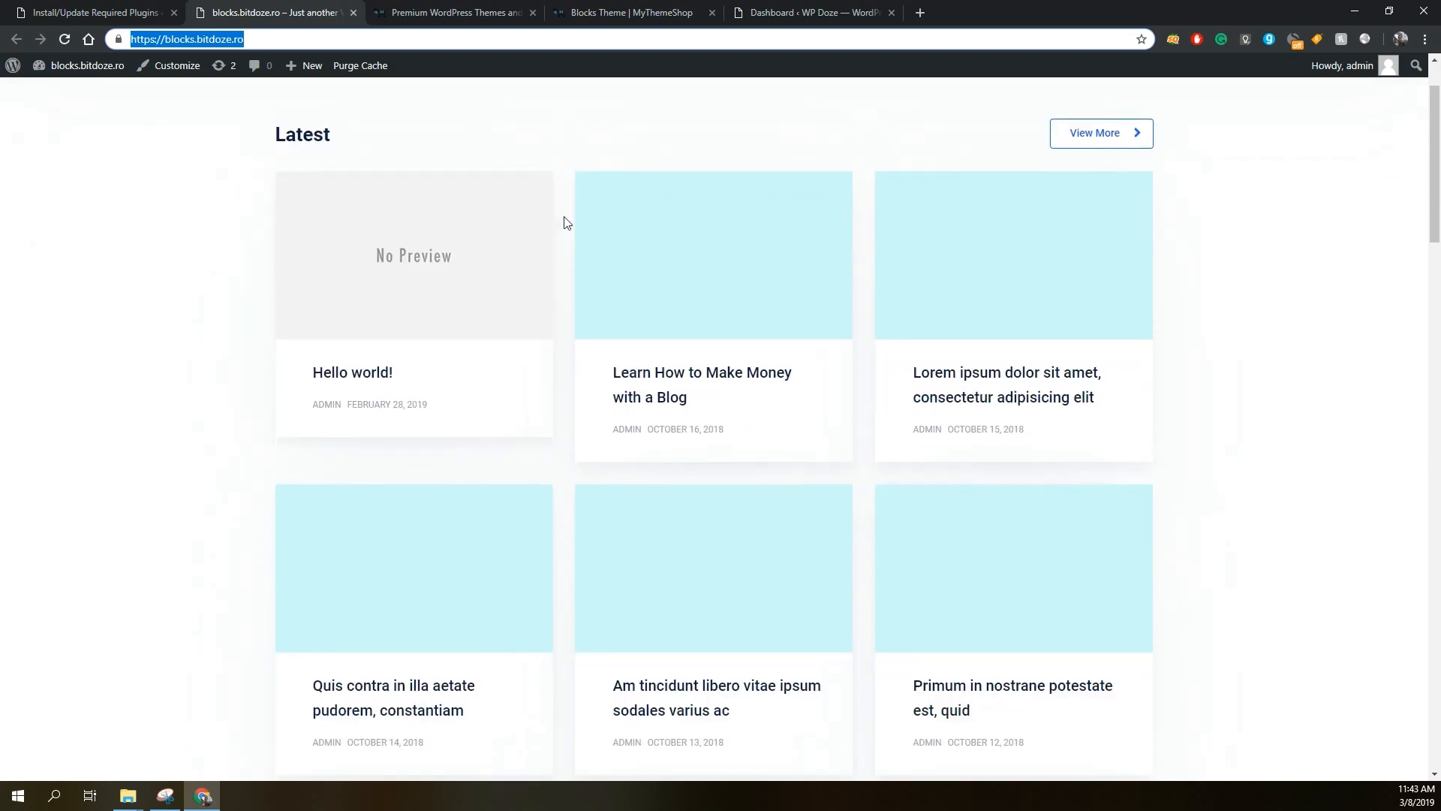
{"action": "scroll", "coordinate": [807, 389], "scroll_direction": "down", "scroll_amount": 13}
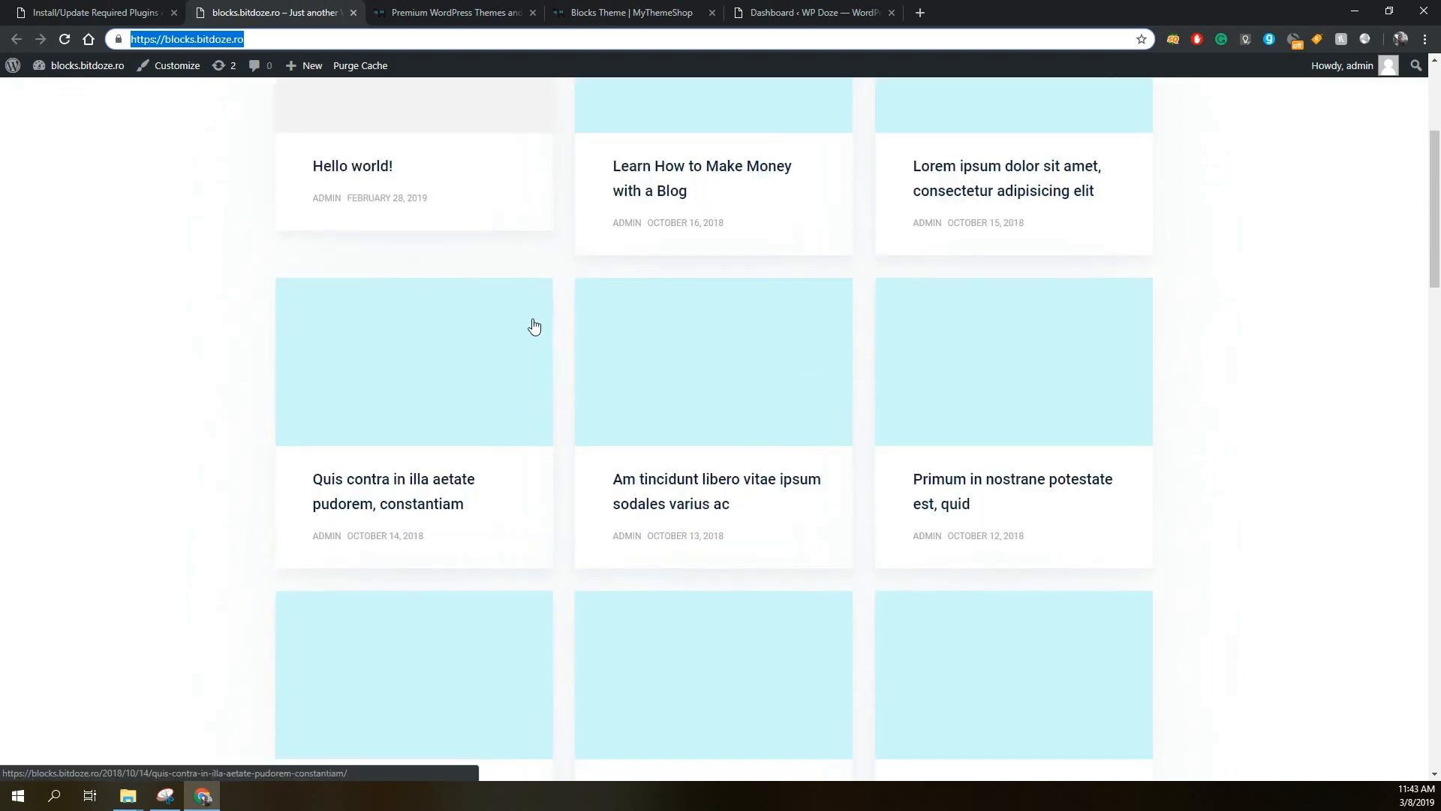
{"action": "scroll", "coordinate": [773, 324], "scroll_direction": "down", "scroll_amount": 3}
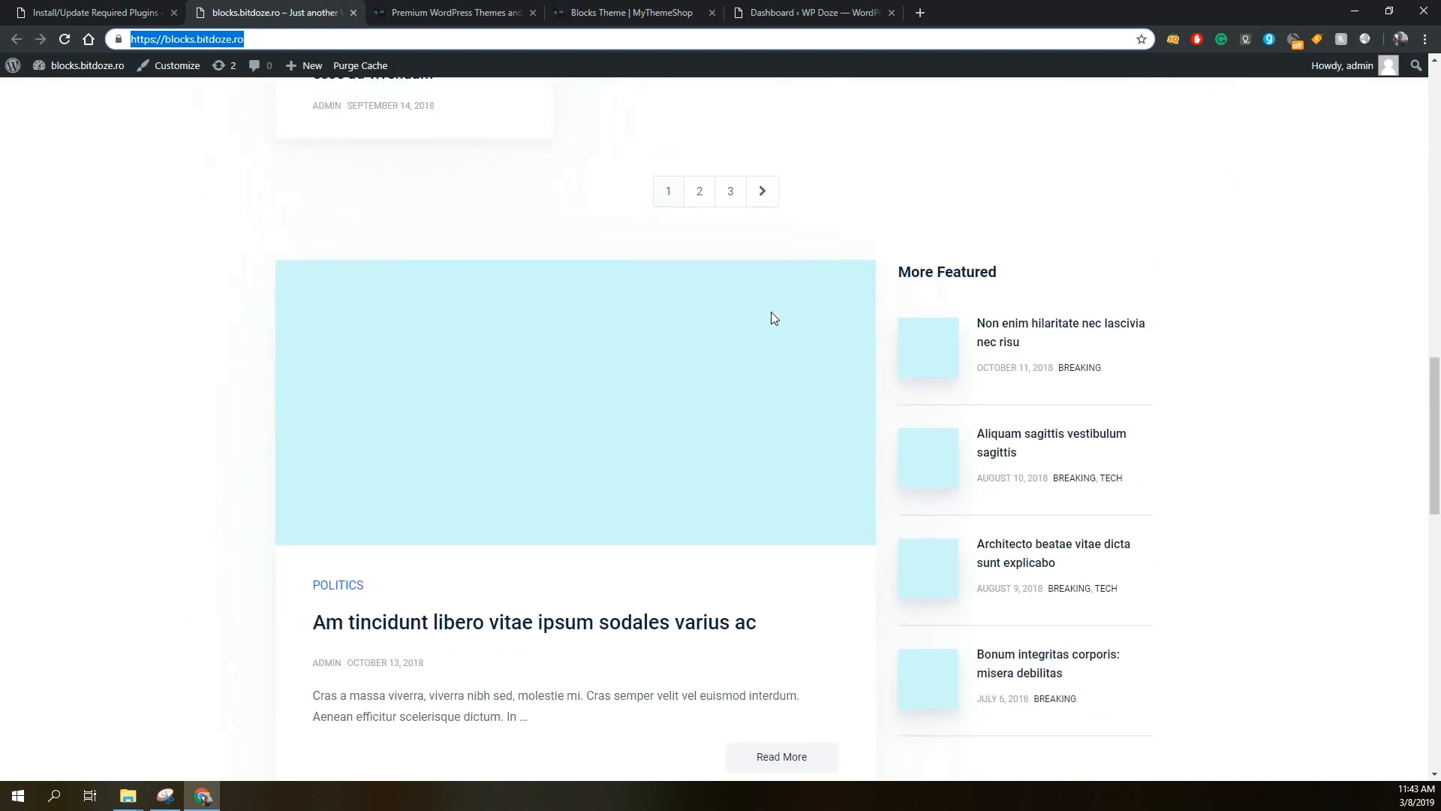
{"action": "scroll", "coordinate": [773, 319], "scroll_direction": "up", "scroll_amount": 18}
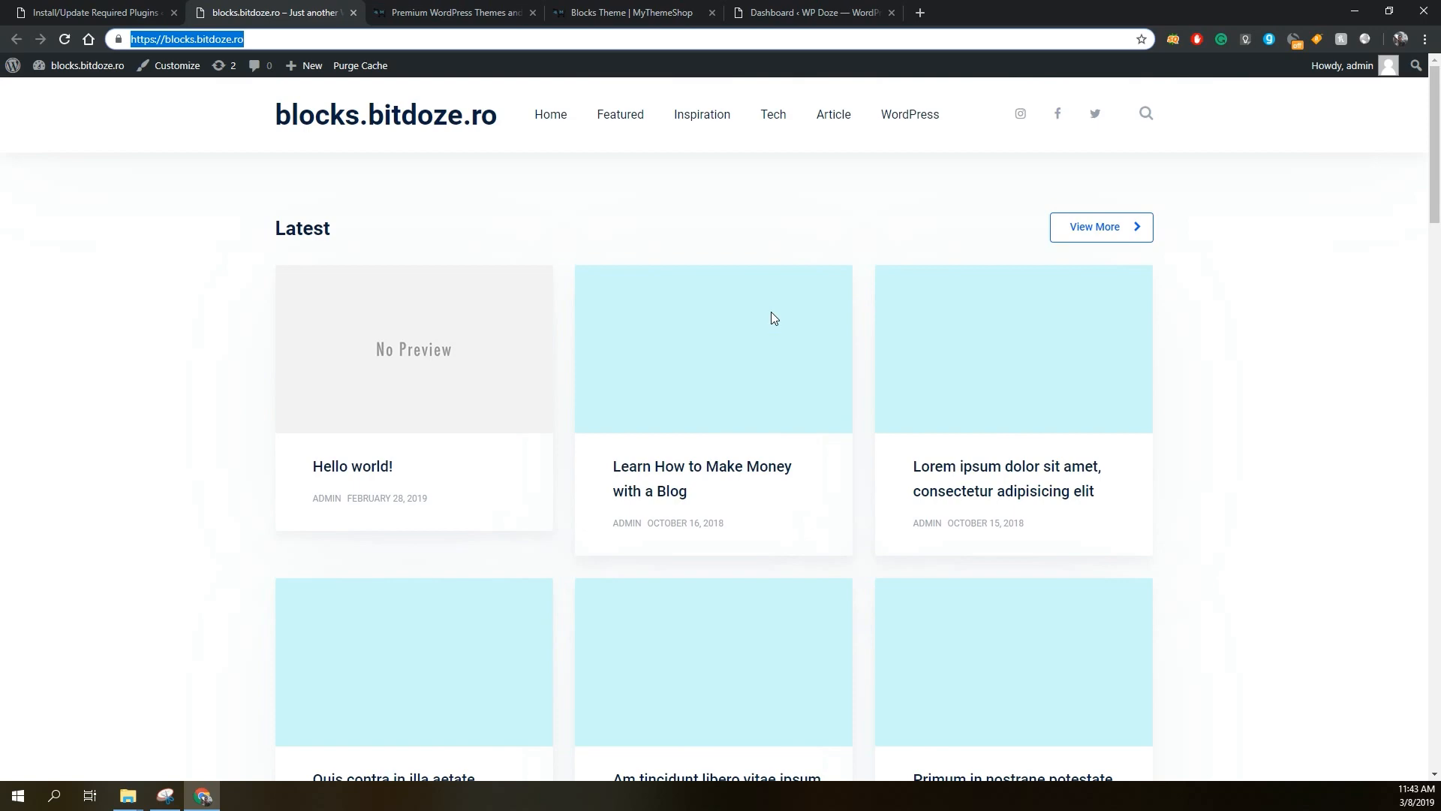
{"action": "left_click", "coordinate": [886, 12]}
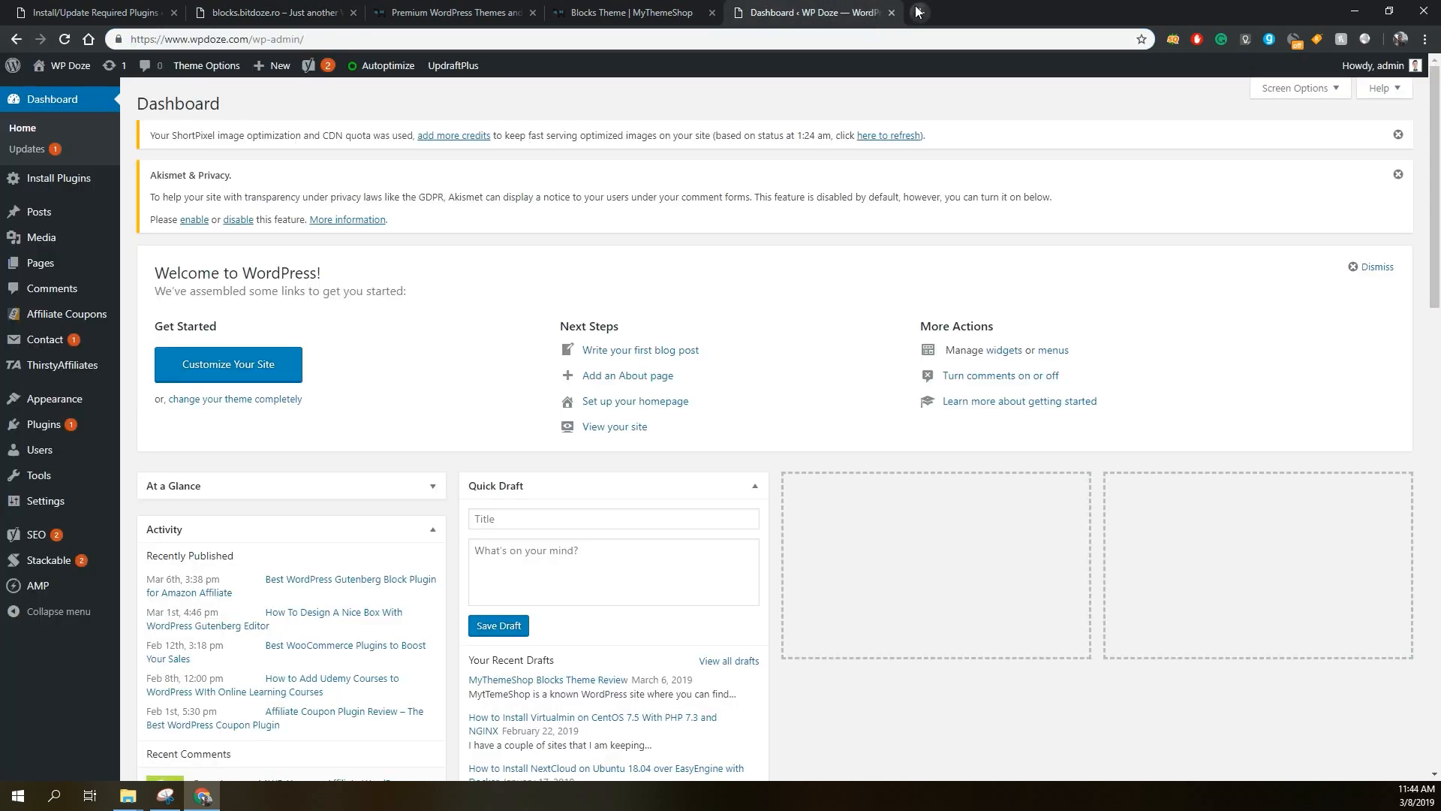
Open the Pingdom Tools website speed test in a new browser tab.
{"action": "left_click", "coordinate": [919, 13]}
{"action": "type", "text": "pig"}
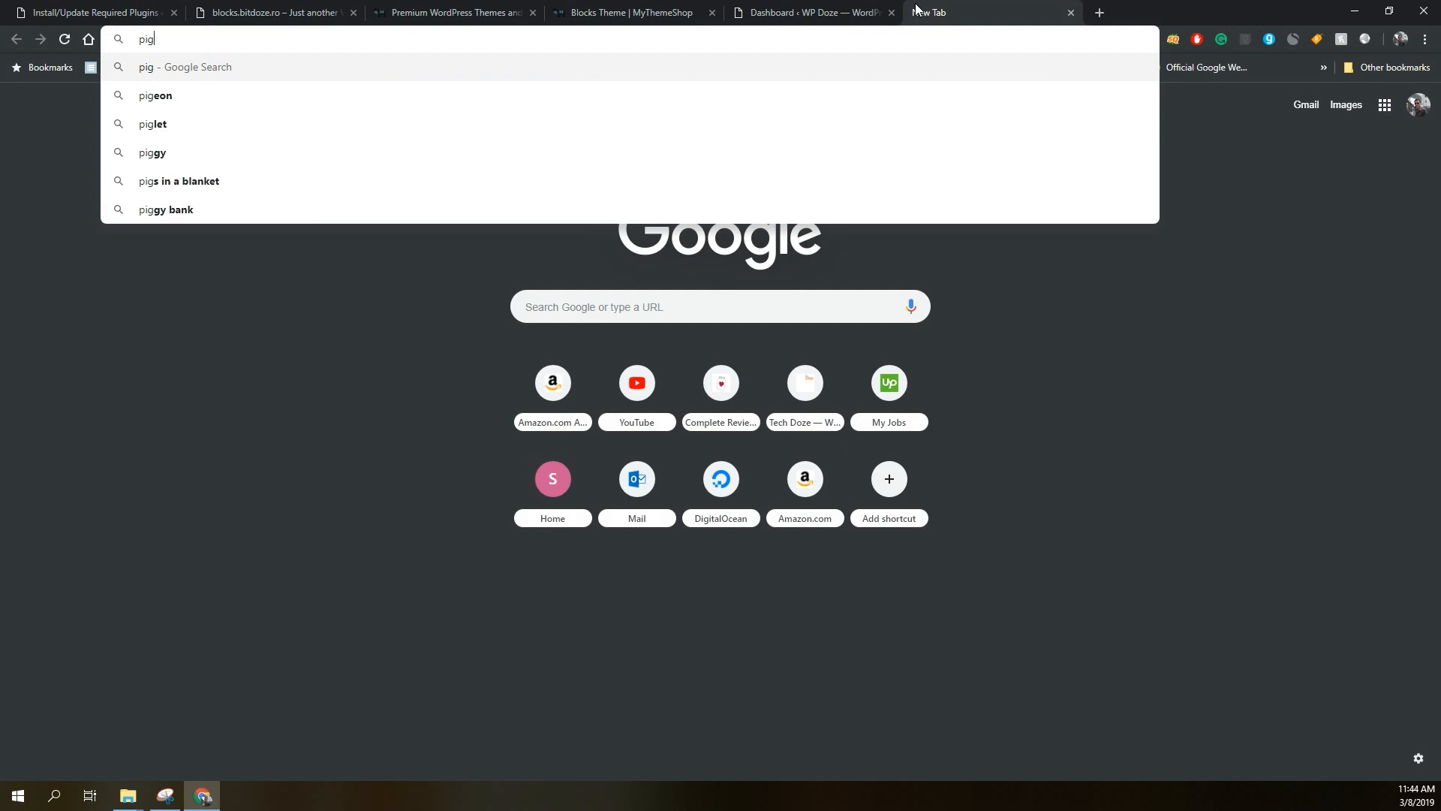
{"action": "key", "text": "BackSpace"}
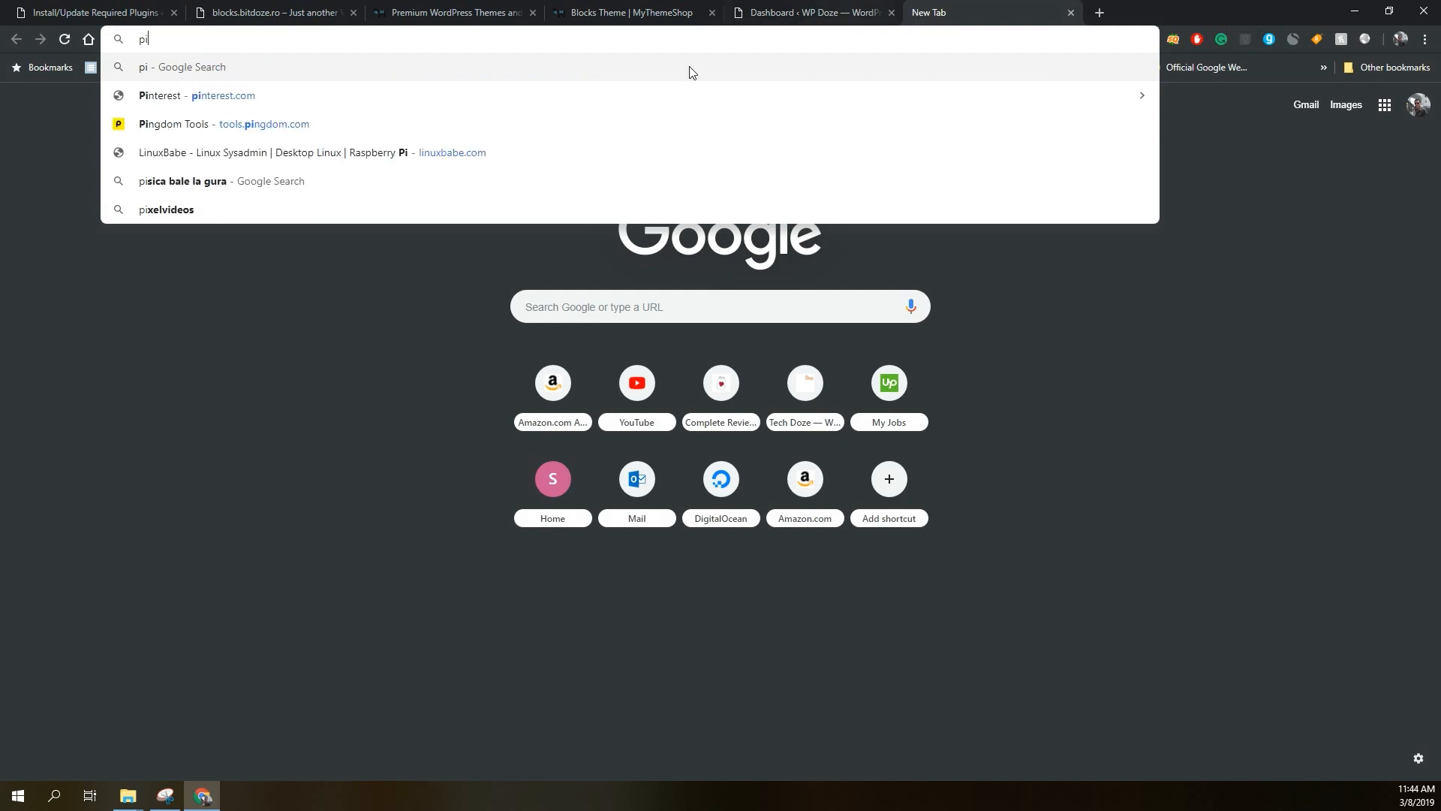
{"action": "left_click", "coordinate": [338, 125]}
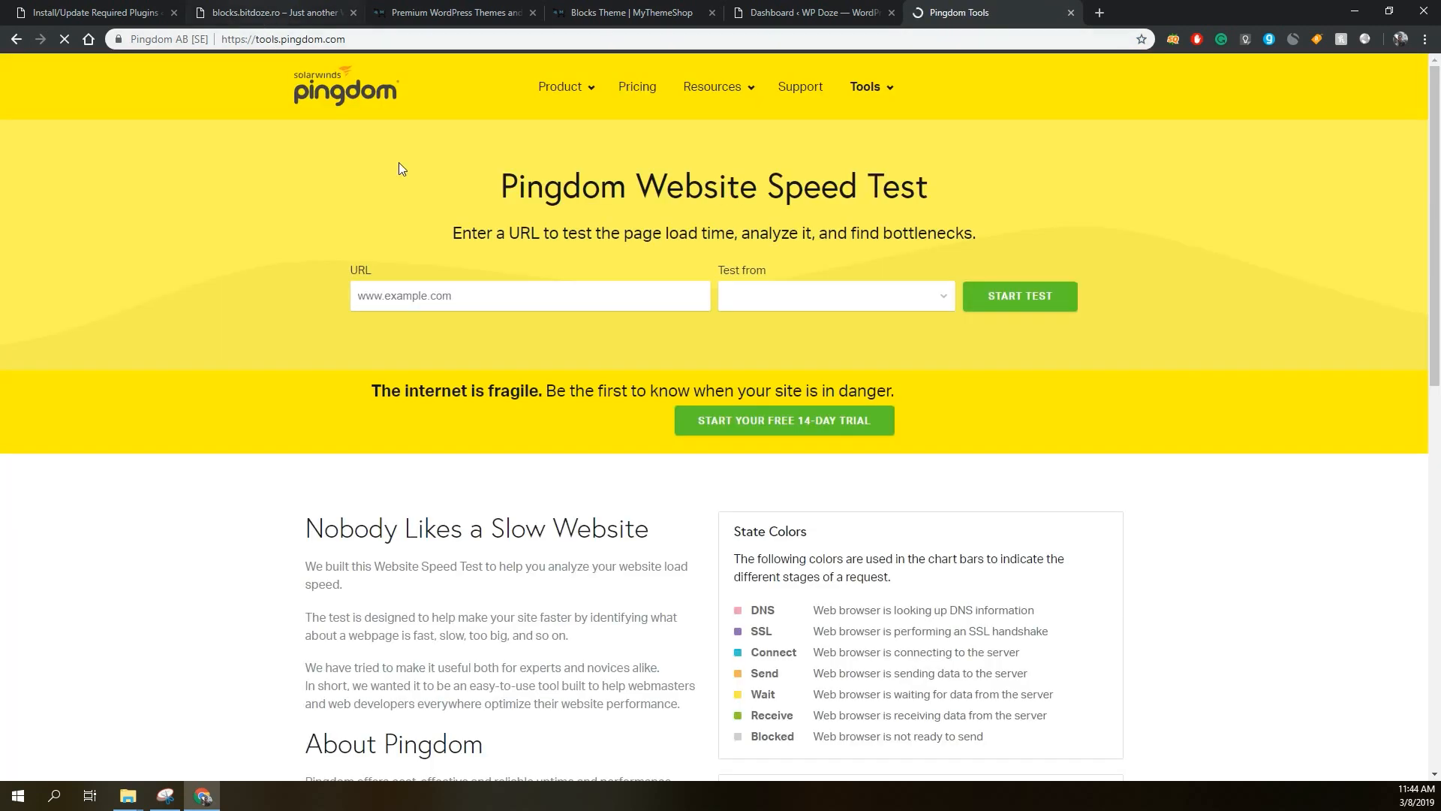
{"action": "left_click", "coordinate": [396, 299]}
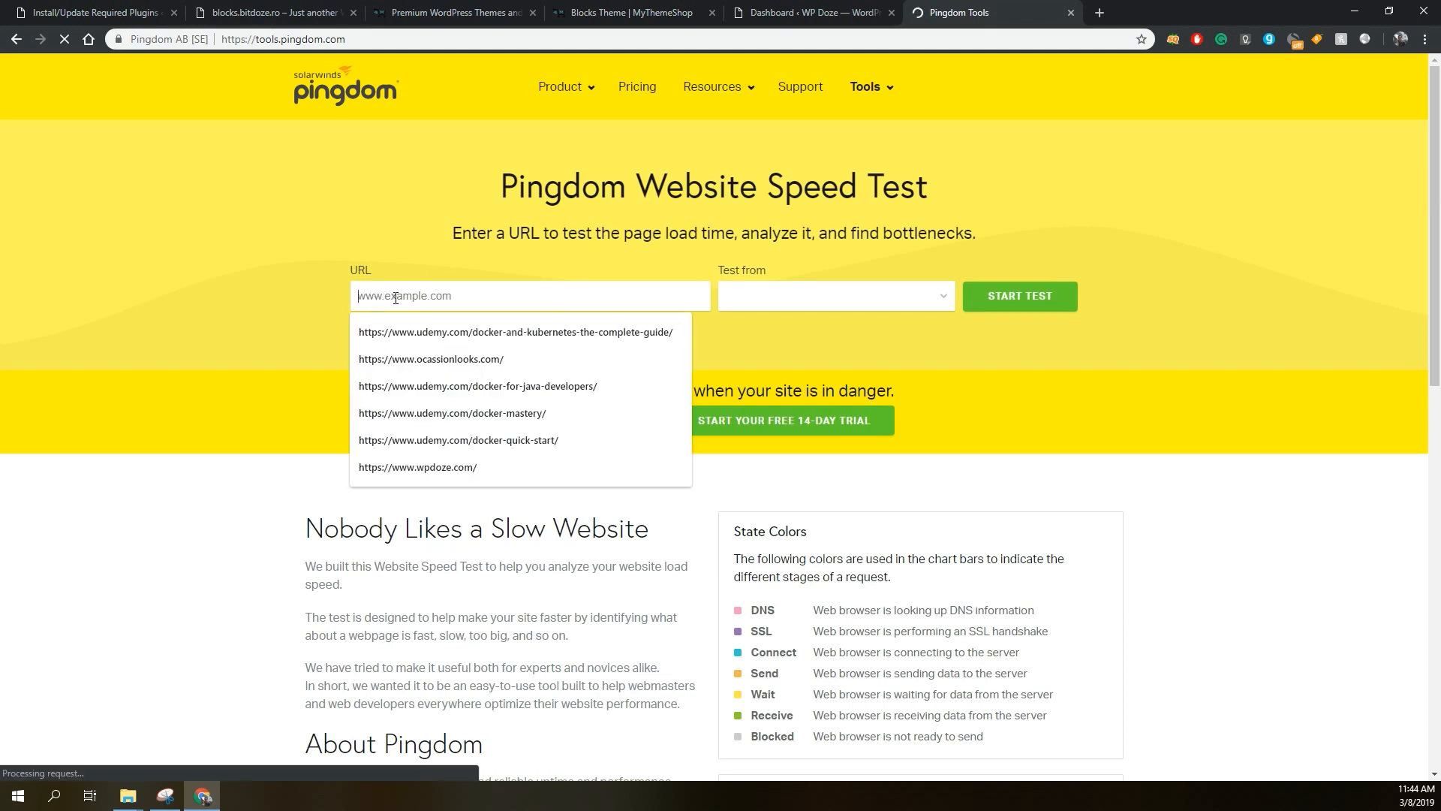
{"action": "type", "text": "https://blocks.bitdoze.ro/"}
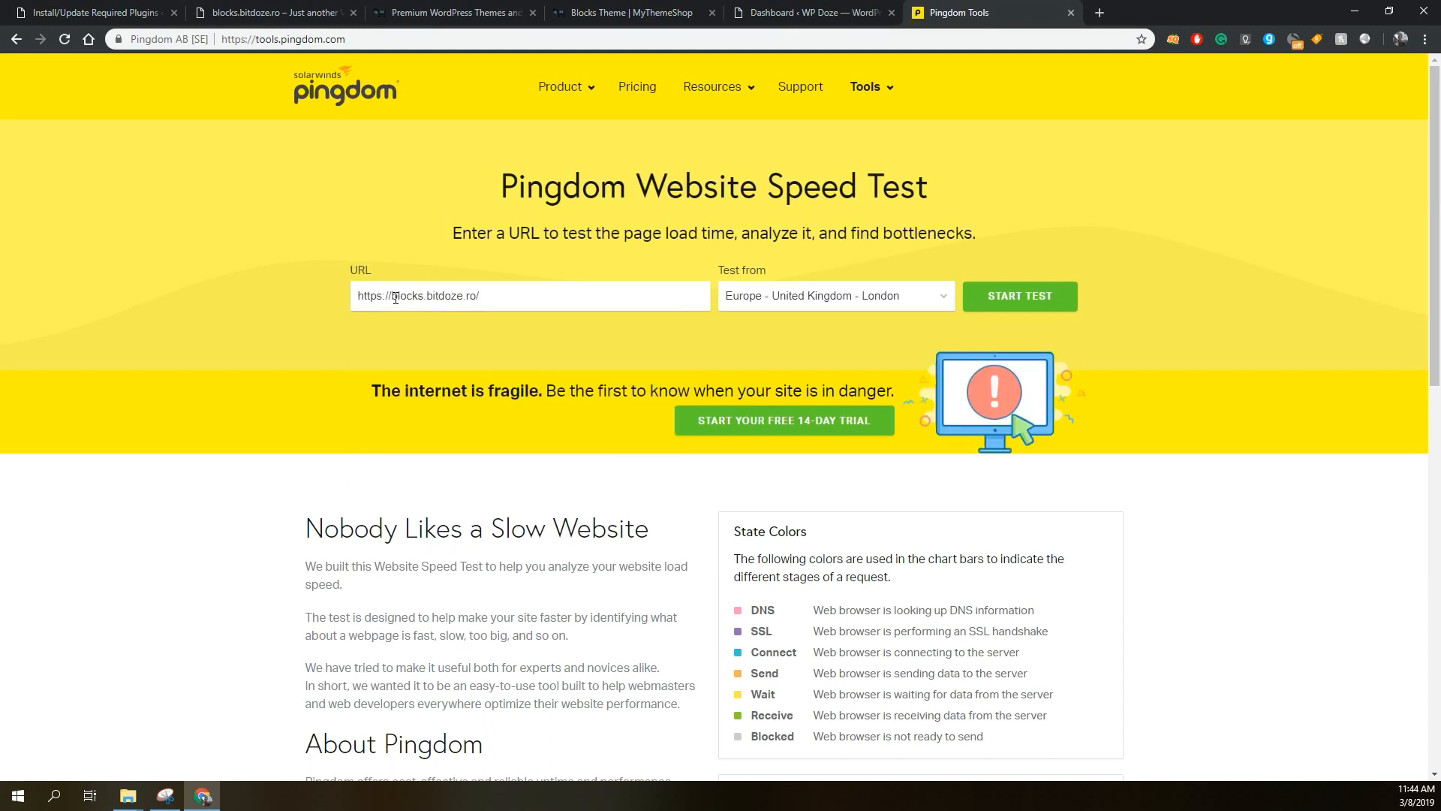
{"action": "left_click", "coordinate": [786, 299]}
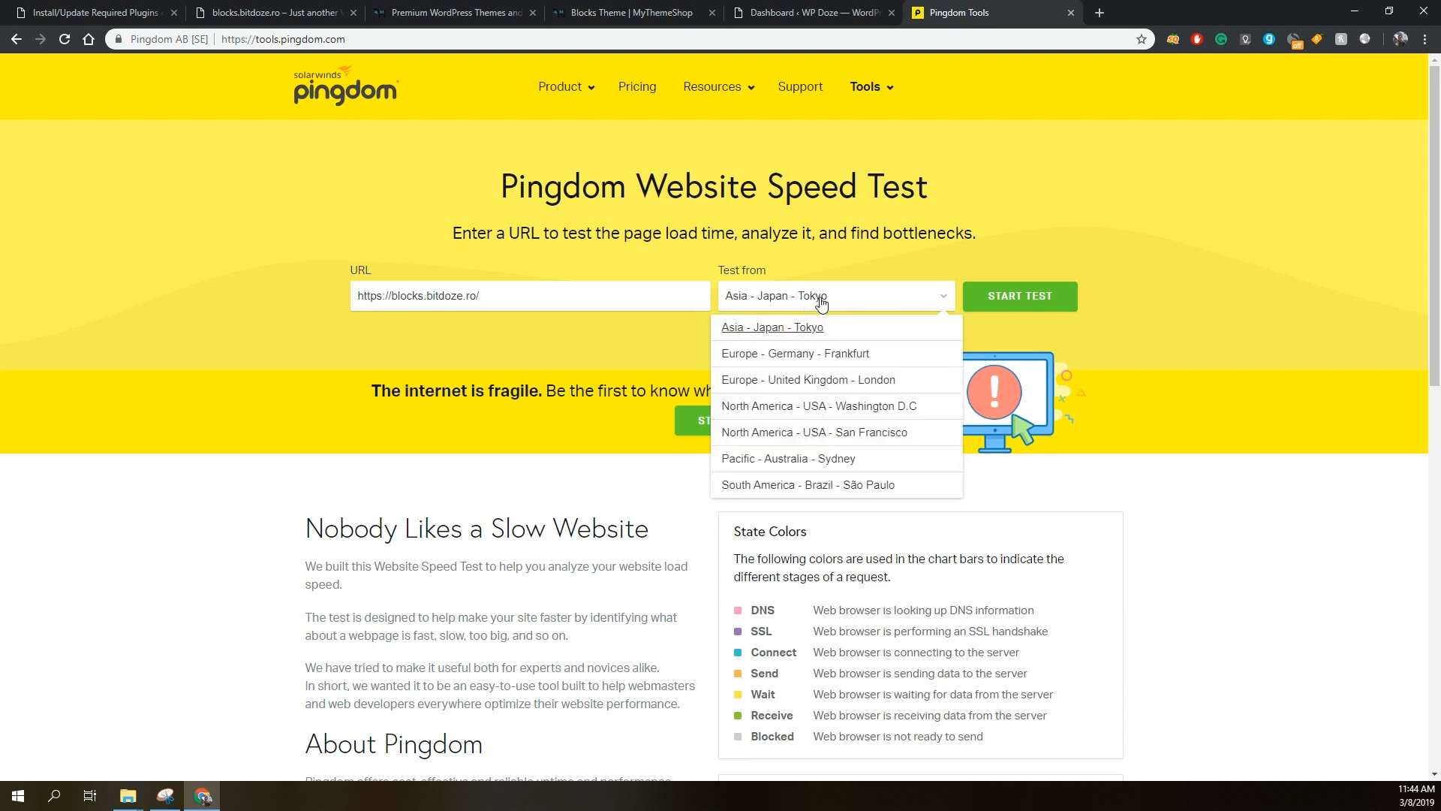
{"action": "left_click", "coordinate": [831, 355]}
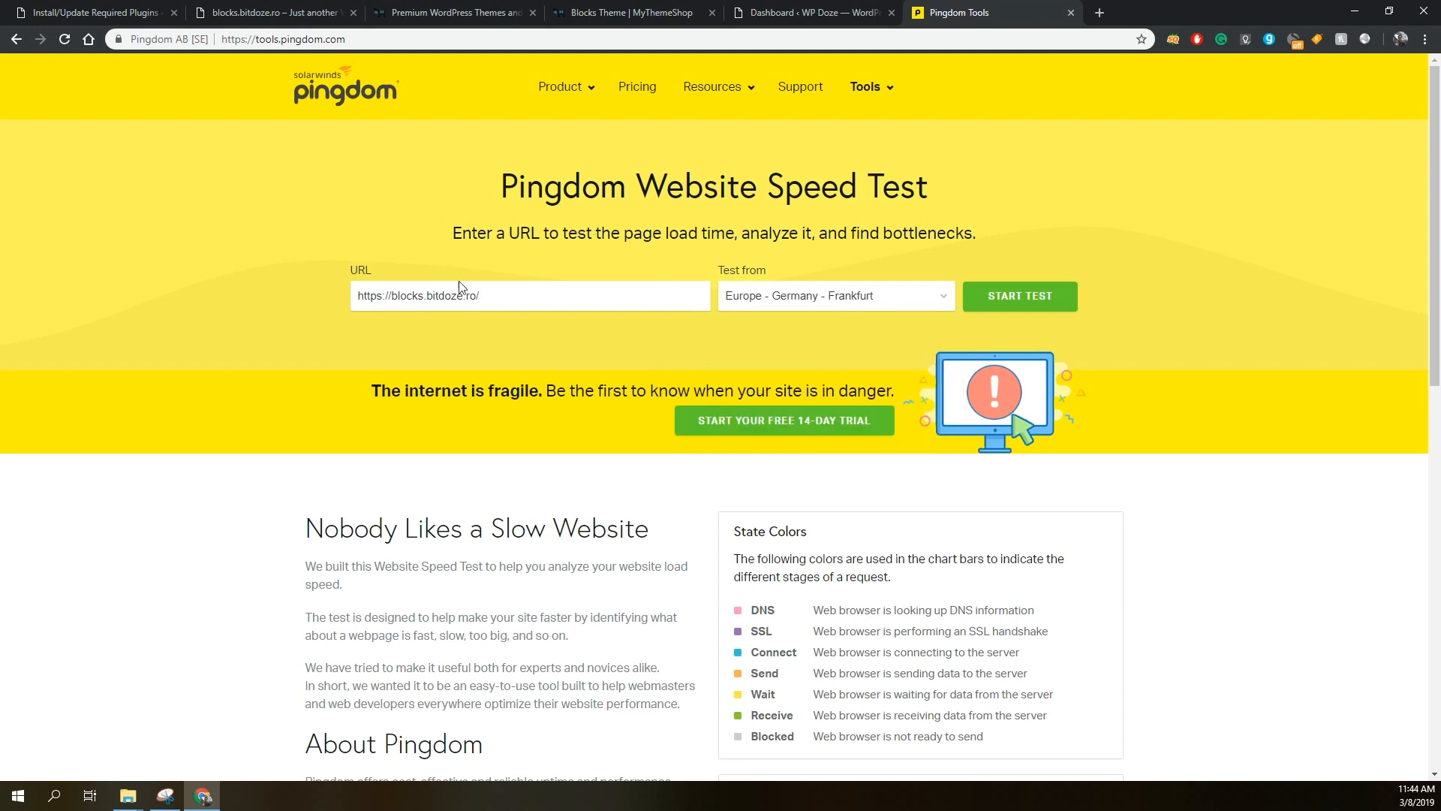
{"action": "left_click", "coordinate": [1005, 301]}
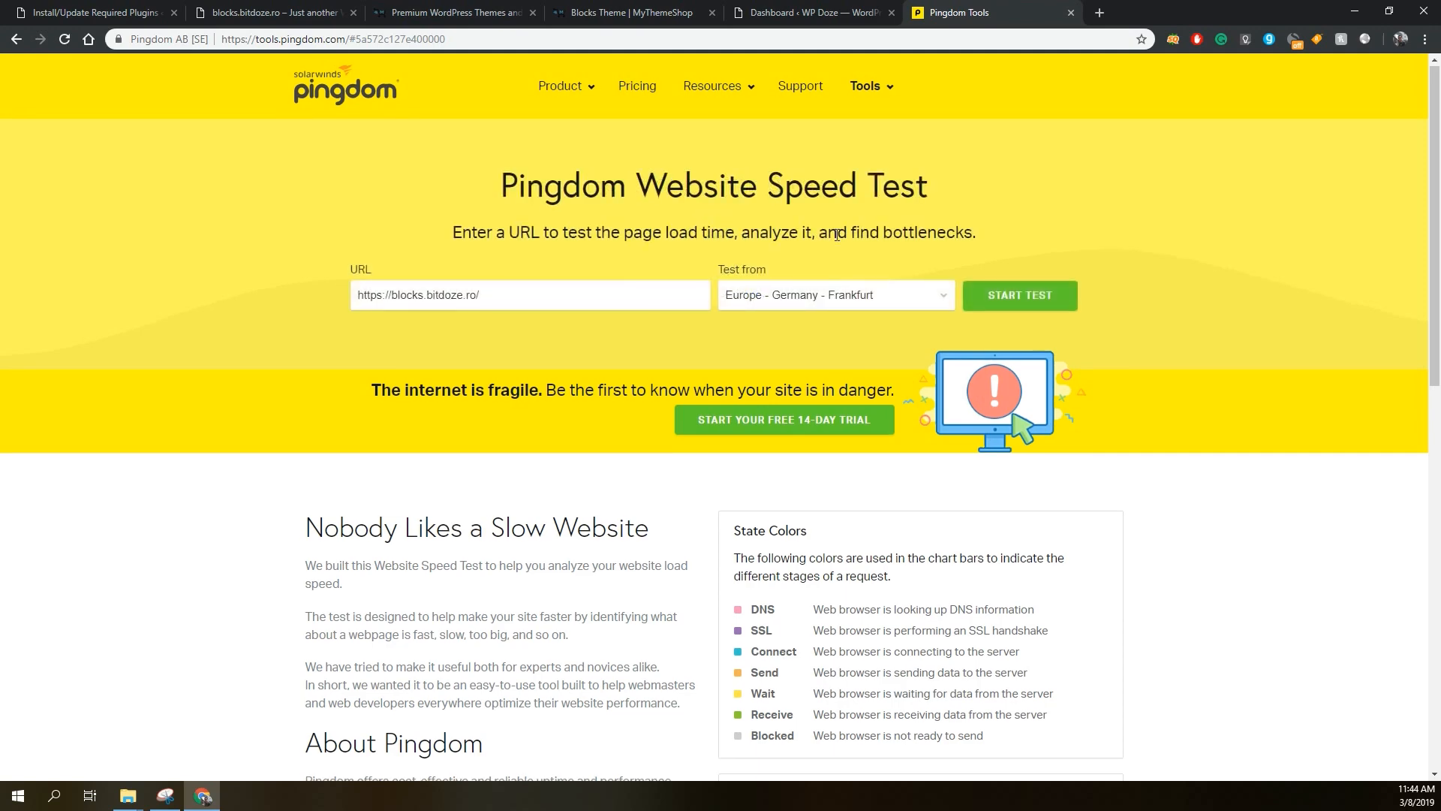
Examine the speed test results, including performance grade, page size, number of requests and load time.
{"action": "scroll", "coordinate": [837, 235], "scroll_direction": "down", "scroll_amount": 1}
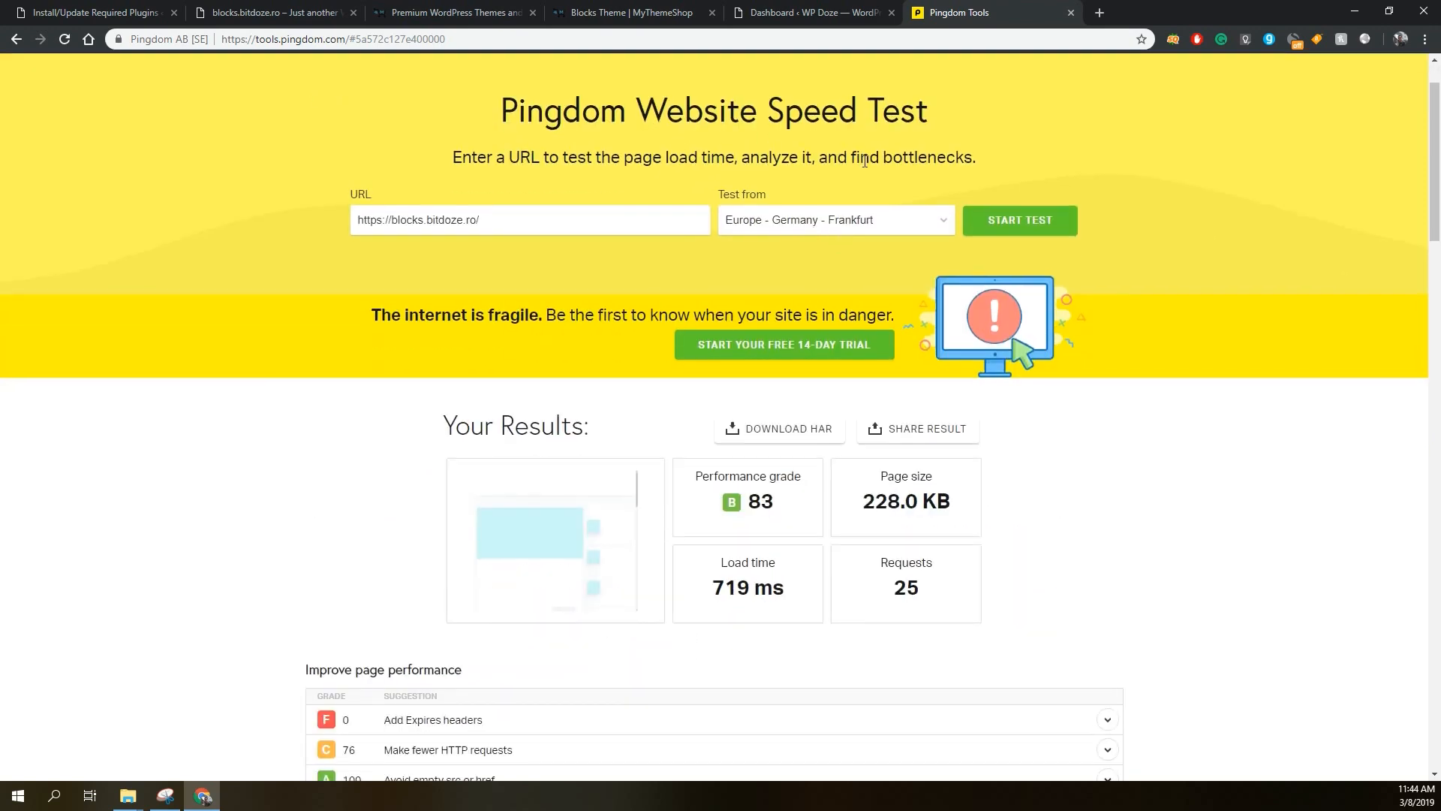
{"action": "scroll", "coordinate": [865, 169], "scroll_direction": "down", "scroll_amount": 1}
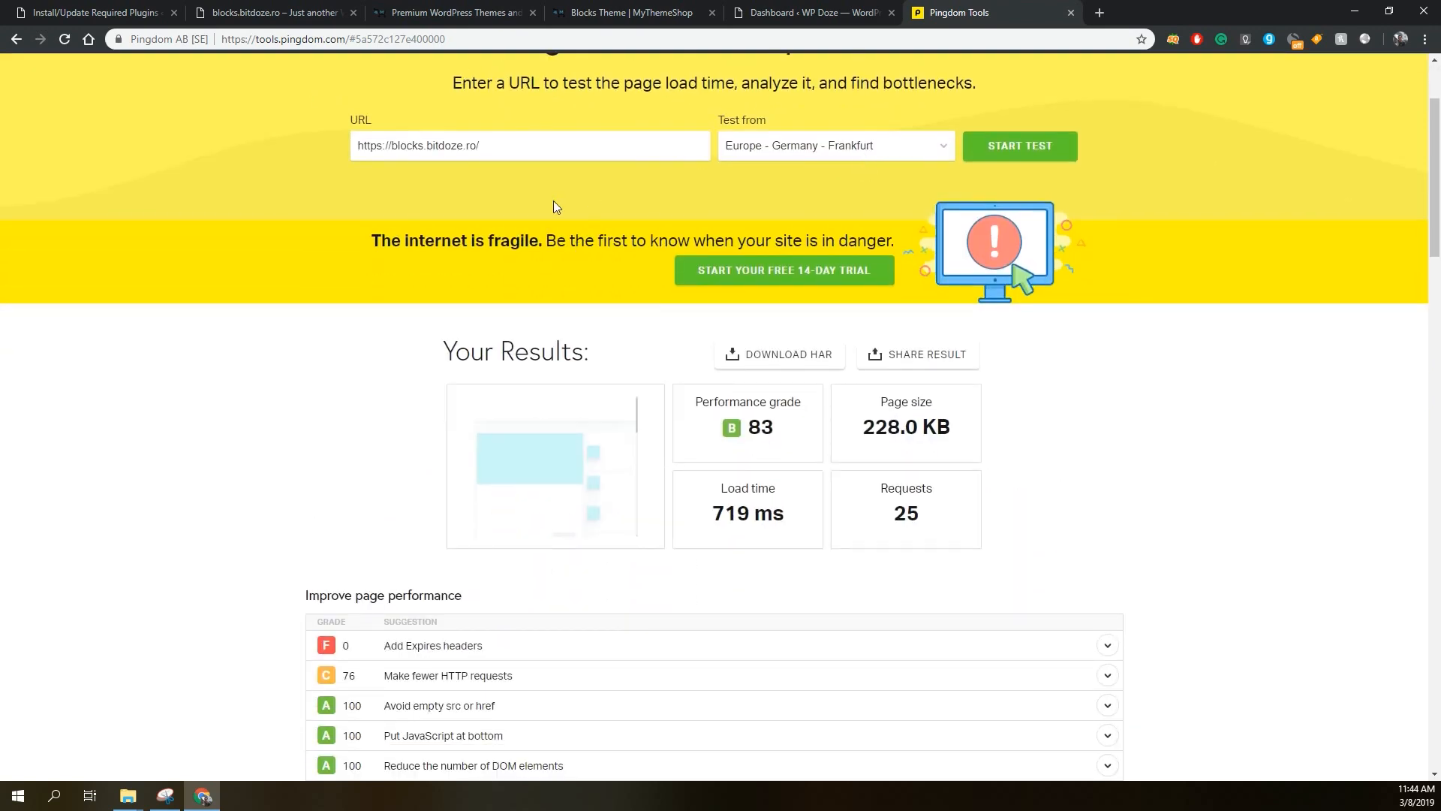
{"action": "scroll", "coordinate": [705, 351], "scroll_direction": "down", "scroll_amount": 1}
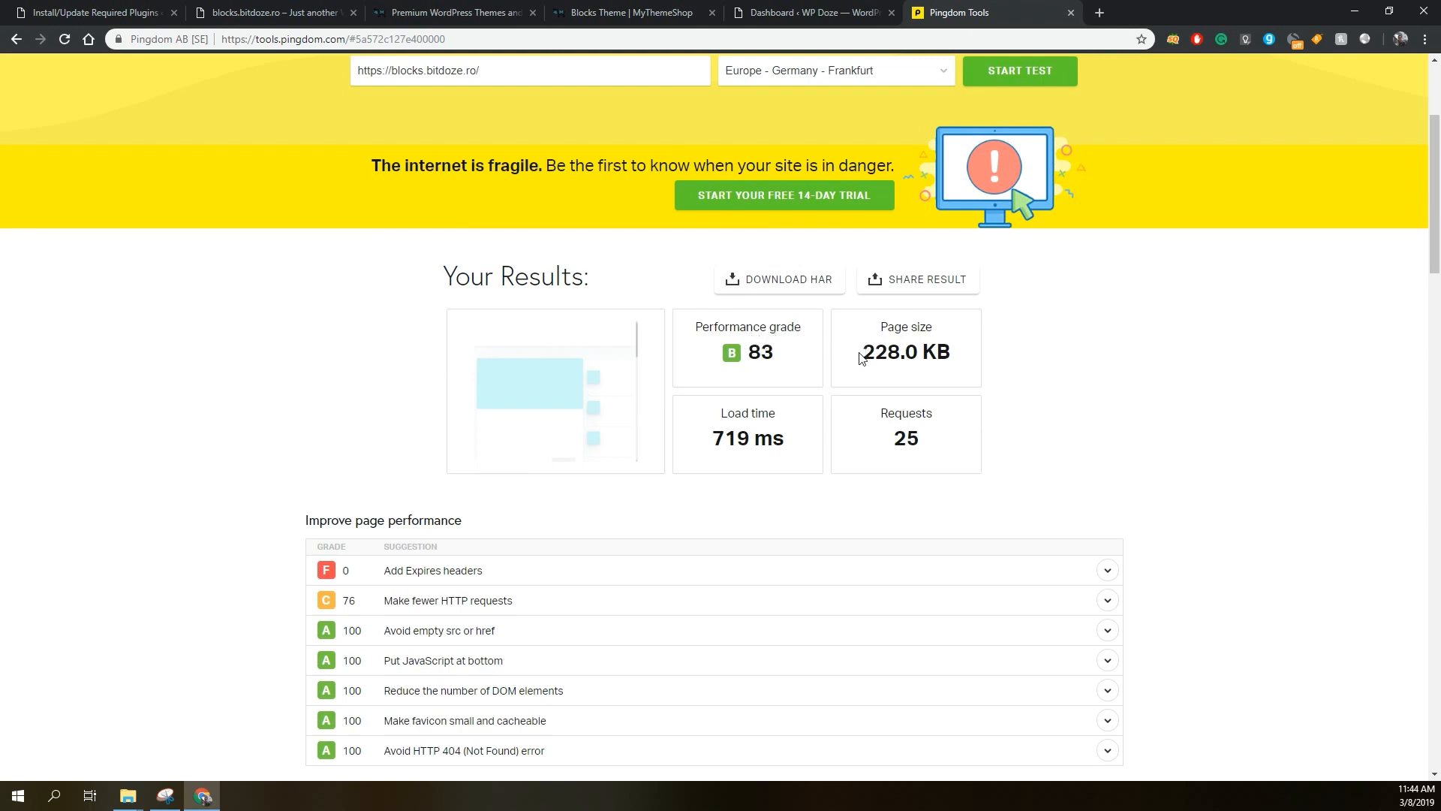
{"action": "left_click_drag", "start_coordinate": [862, 353], "coordinate": [934, 359]}
{"action": "left_click", "coordinate": [893, 437]}
{"action": "left_click_drag", "start_coordinate": [892, 437], "coordinate": [928, 443]}
{"action": "left_click_drag", "start_coordinate": [715, 438], "coordinate": [758, 447]}
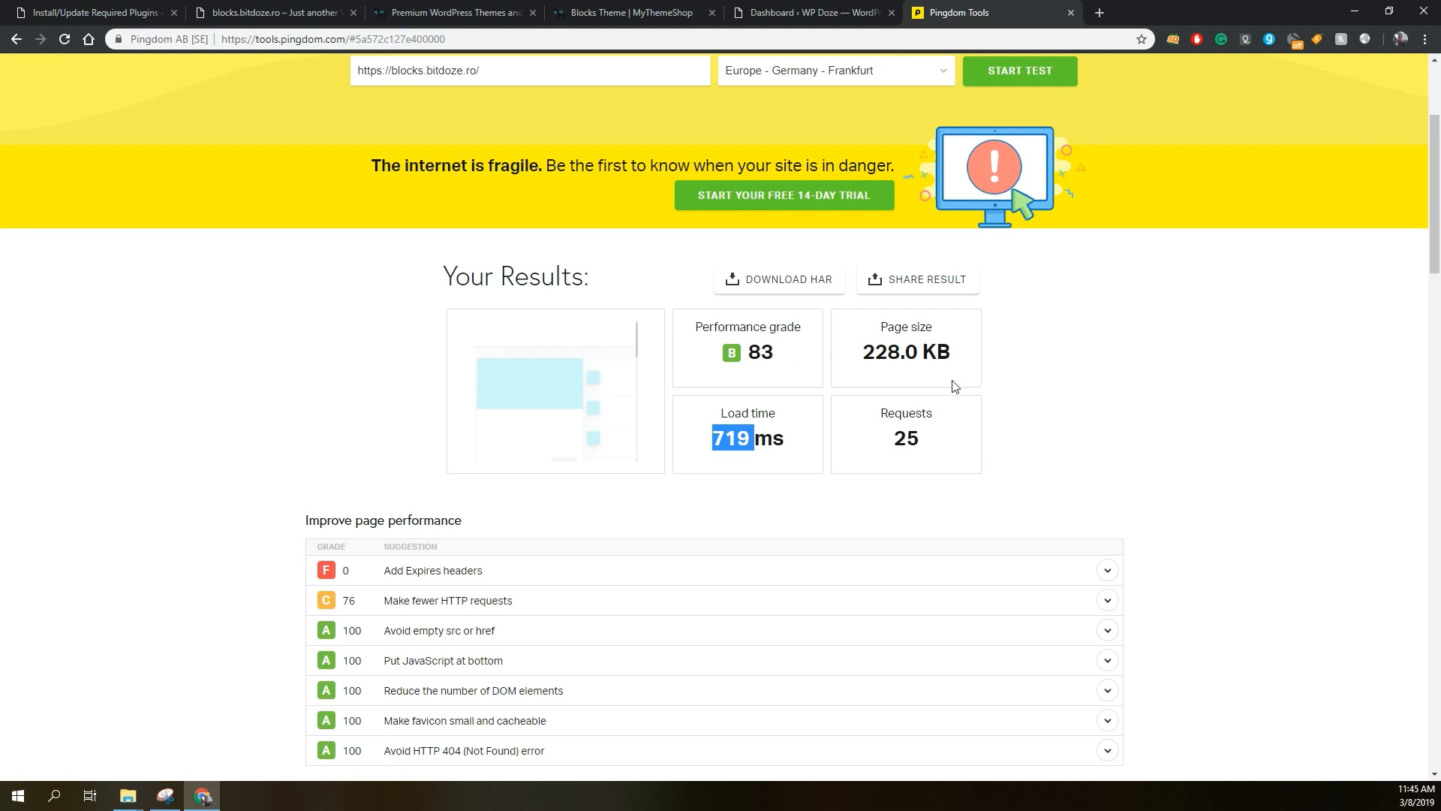
Look over the blocks.bitdoze.ro homepage down to its footer widgets and return to the top of the page.
{"action": "left_click", "coordinate": [253, 11]}
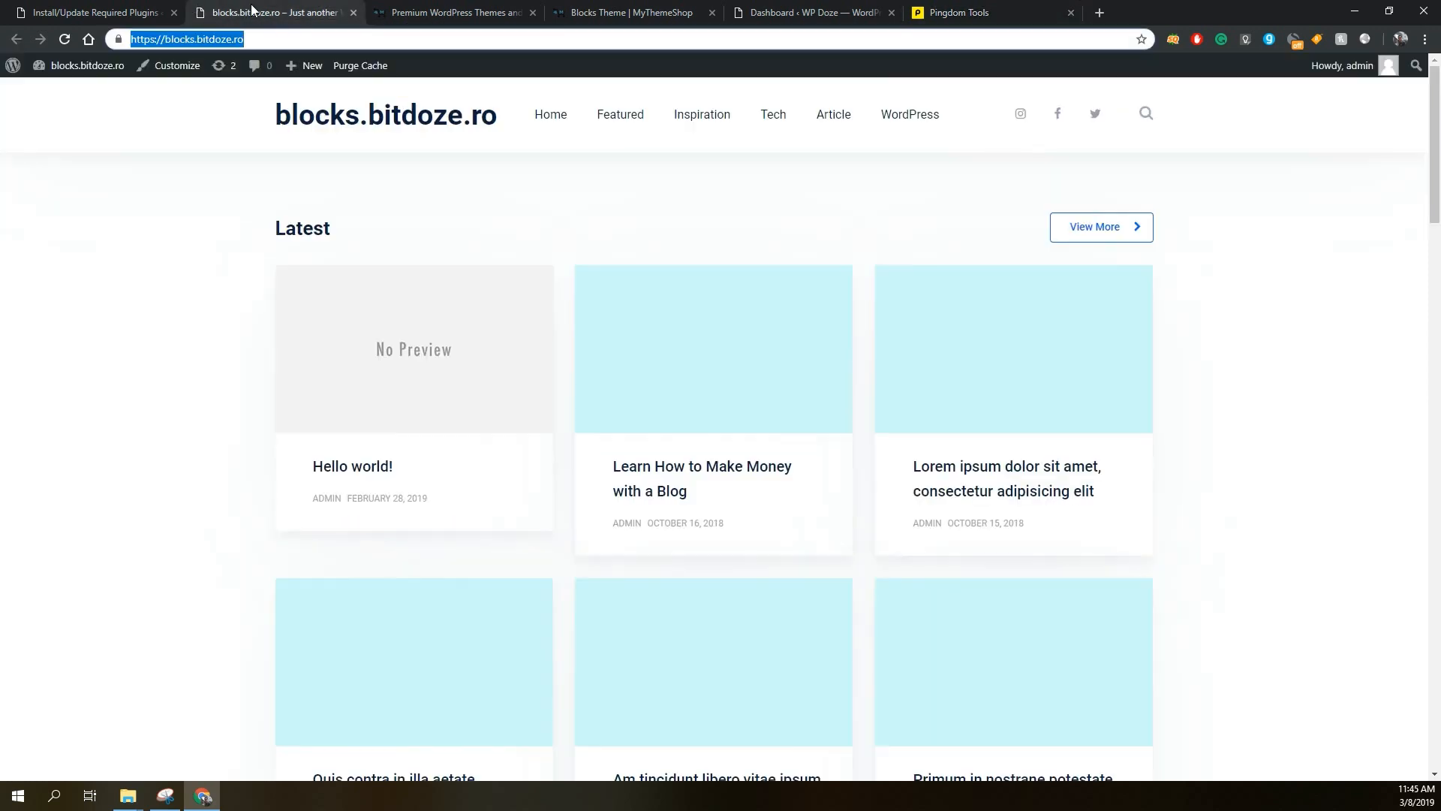
{"action": "scroll", "coordinate": [608, 325], "scroll_direction": "down", "scroll_amount": 7}
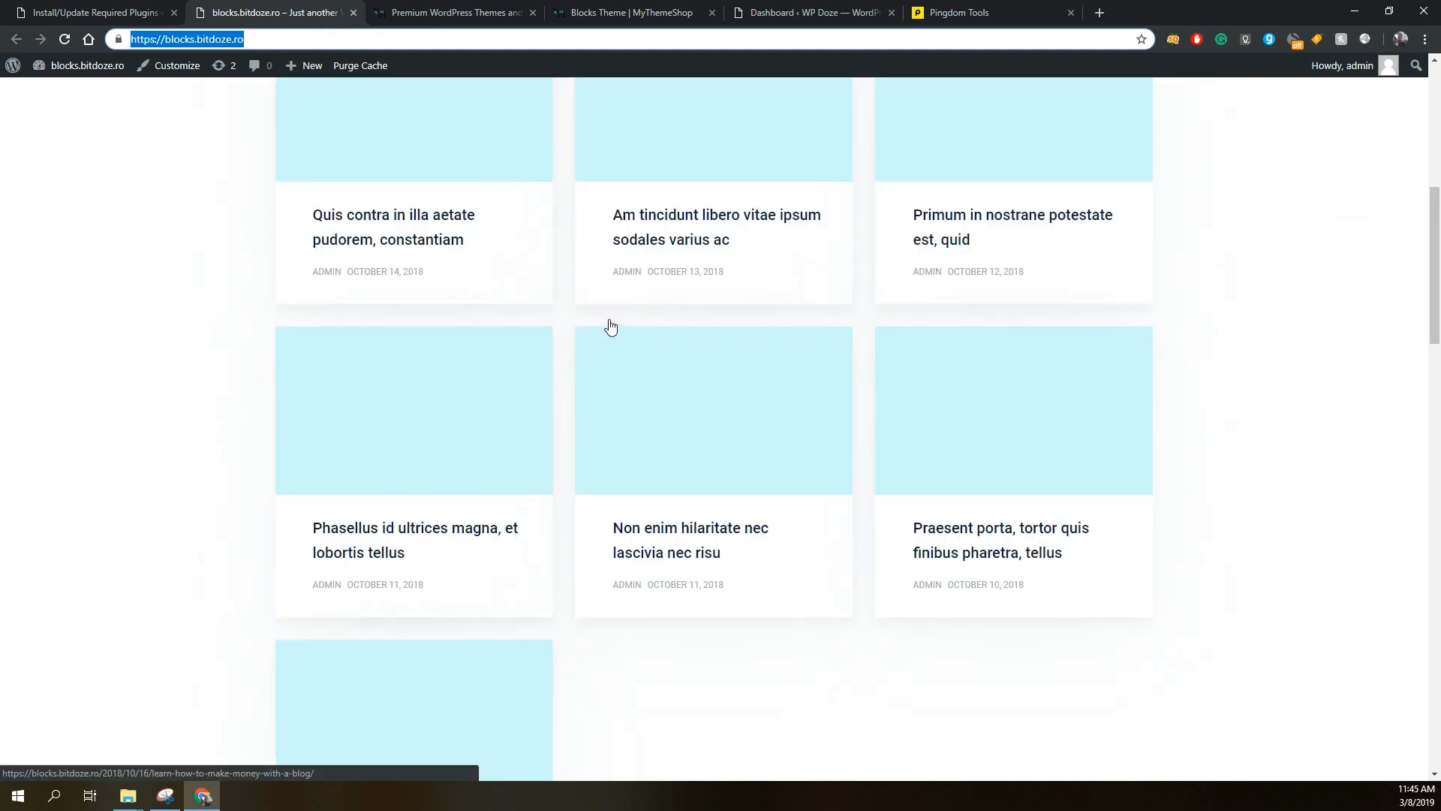
{"action": "scroll", "coordinate": [610, 326], "scroll_direction": "down", "scroll_amount": 20}
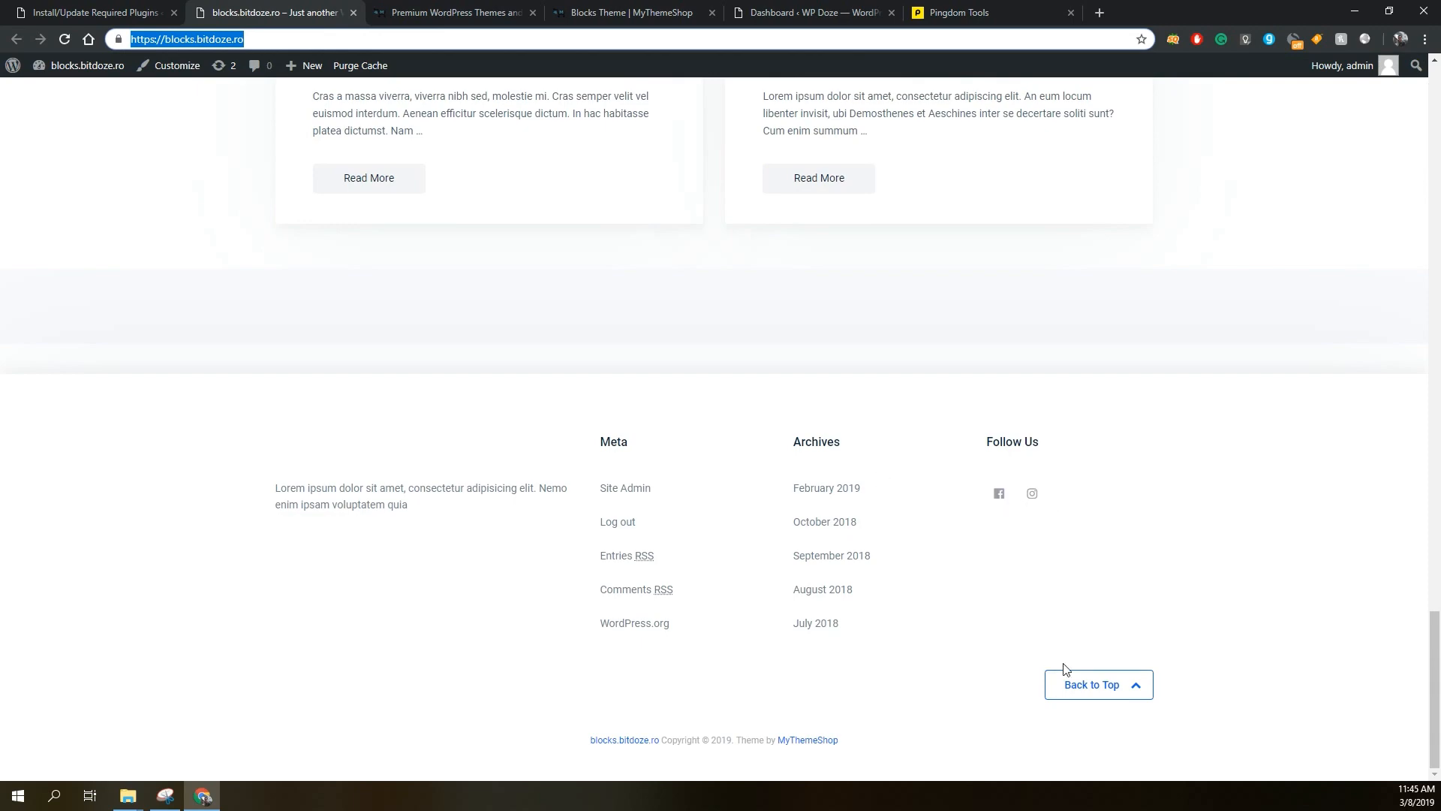
{"action": "left_click", "coordinate": [1081, 685]}
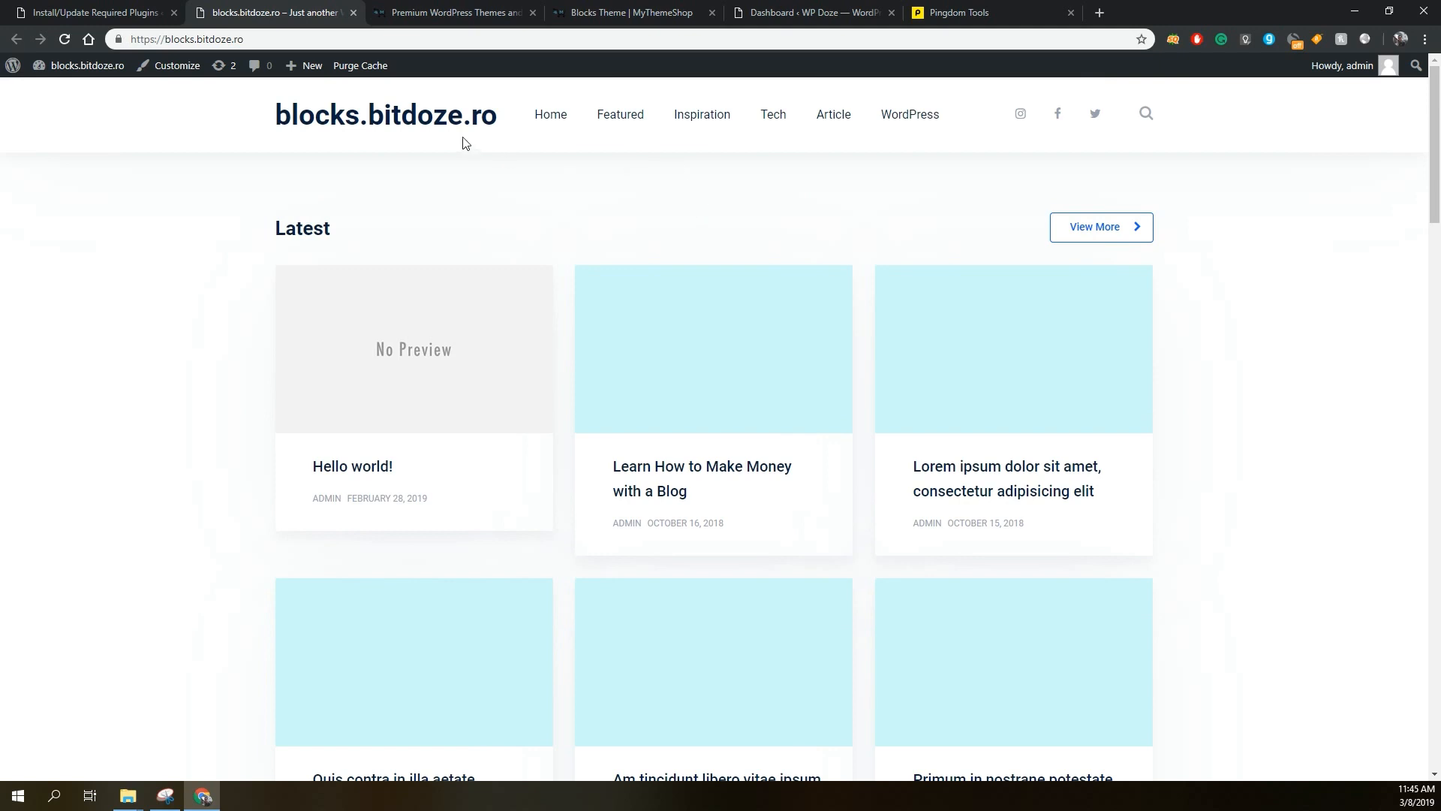
Open MyThemeShop's WordPress themes catalogue and browse the latest themes and their prices, including Blocks, Risen and Reactor.
{"action": "left_click", "coordinate": [461, 20]}
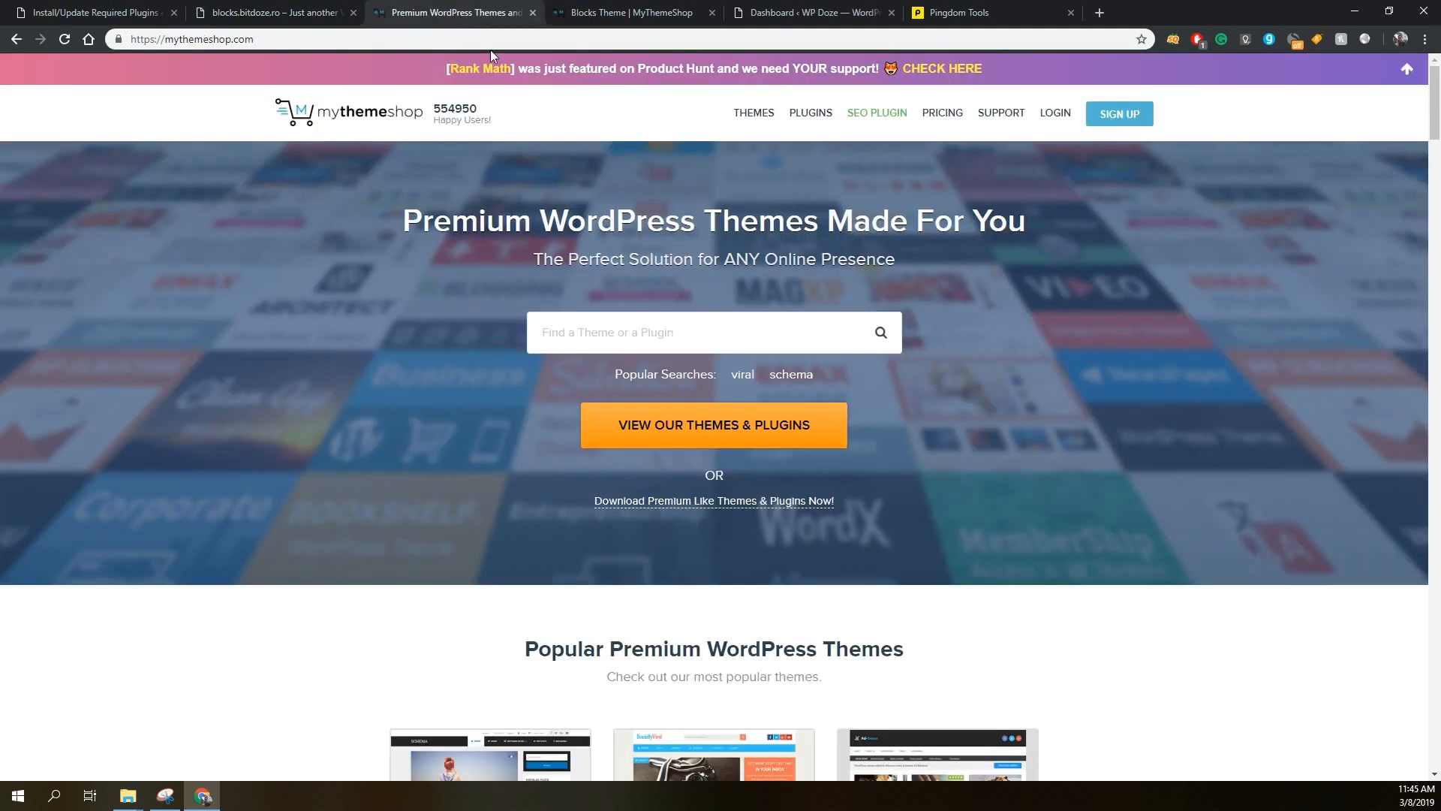
{"action": "left_click", "coordinate": [752, 115]}
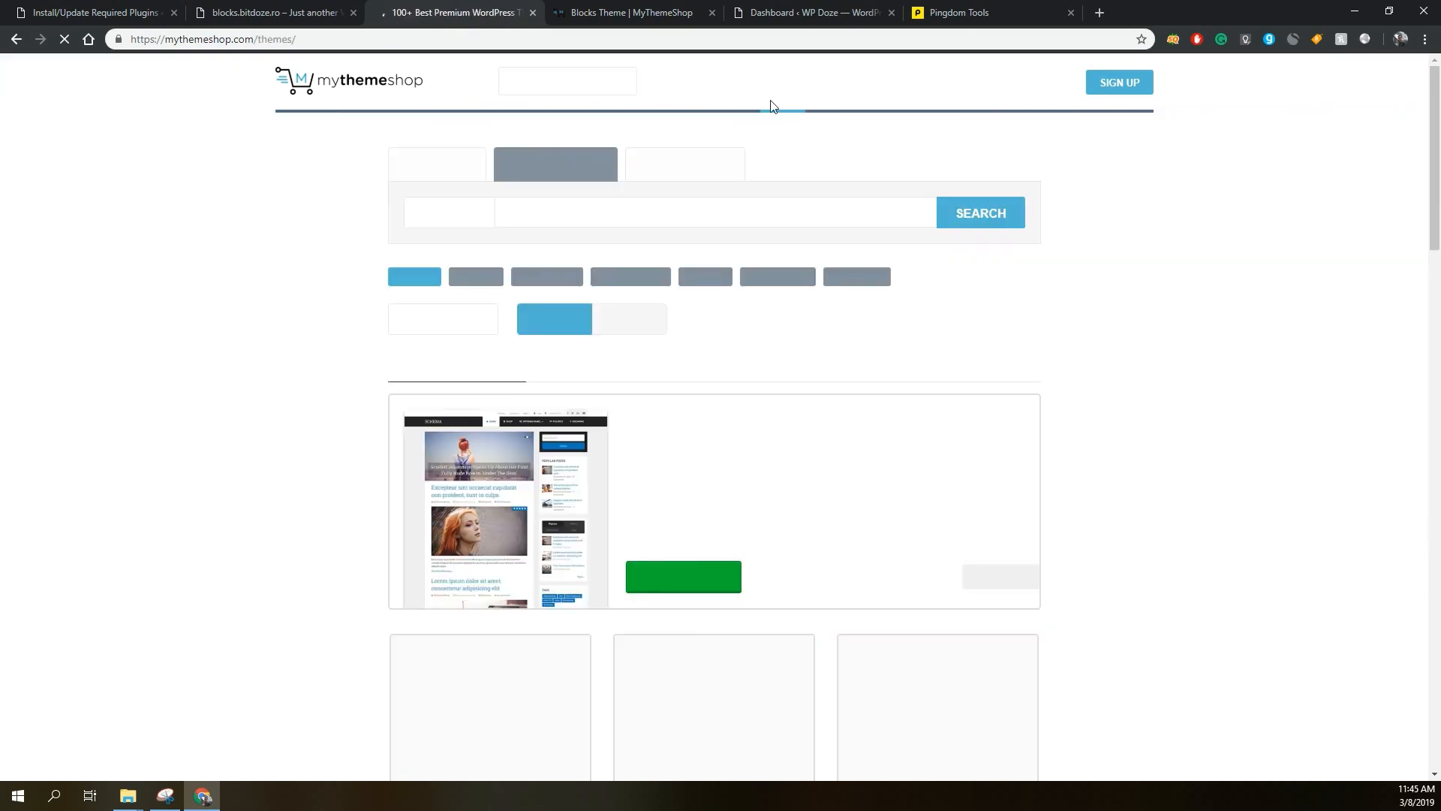
{"action": "scroll", "coordinate": [790, 156], "scroll_direction": "down", "scroll_amount": 2}
{"action": "scroll", "coordinate": [790, 156], "scroll_direction": "down", "scroll_amount": 1}
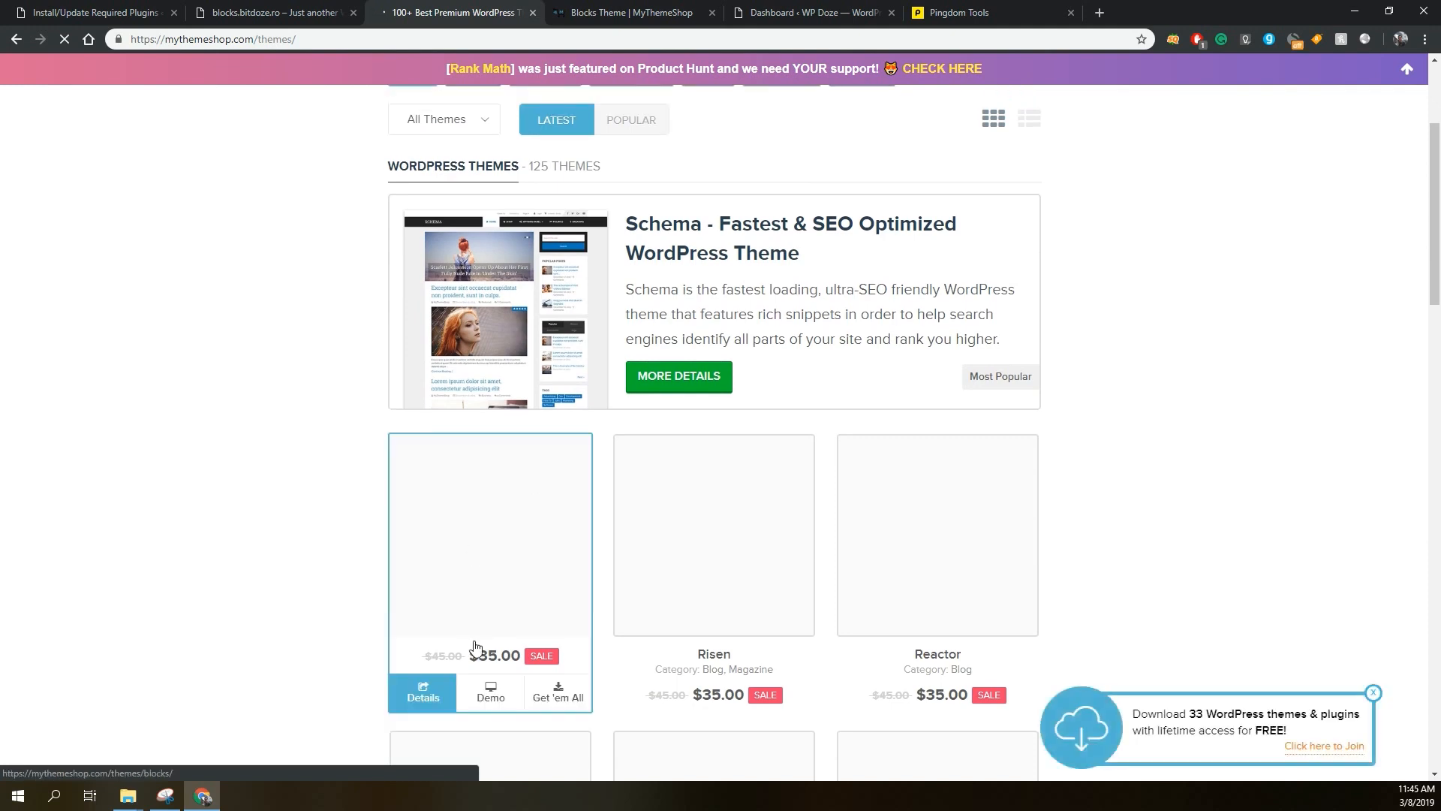
{"action": "scroll", "coordinate": [477, 638], "scroll_direction": "down", "scroll_amount": 1}
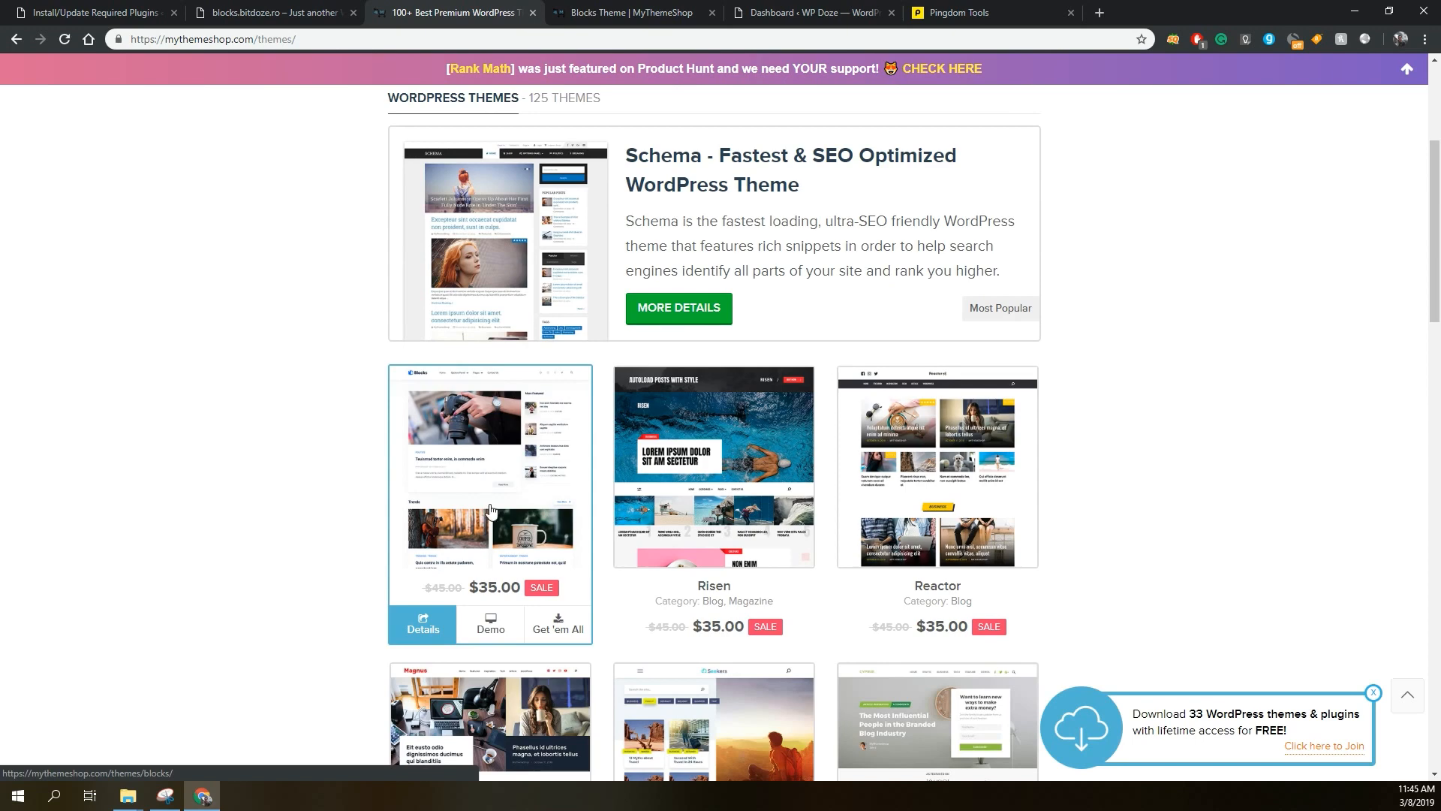
{"action": "scroll", "coordinate": [484, 465], "scroll_direction": "down", "scroll_amount": 3}
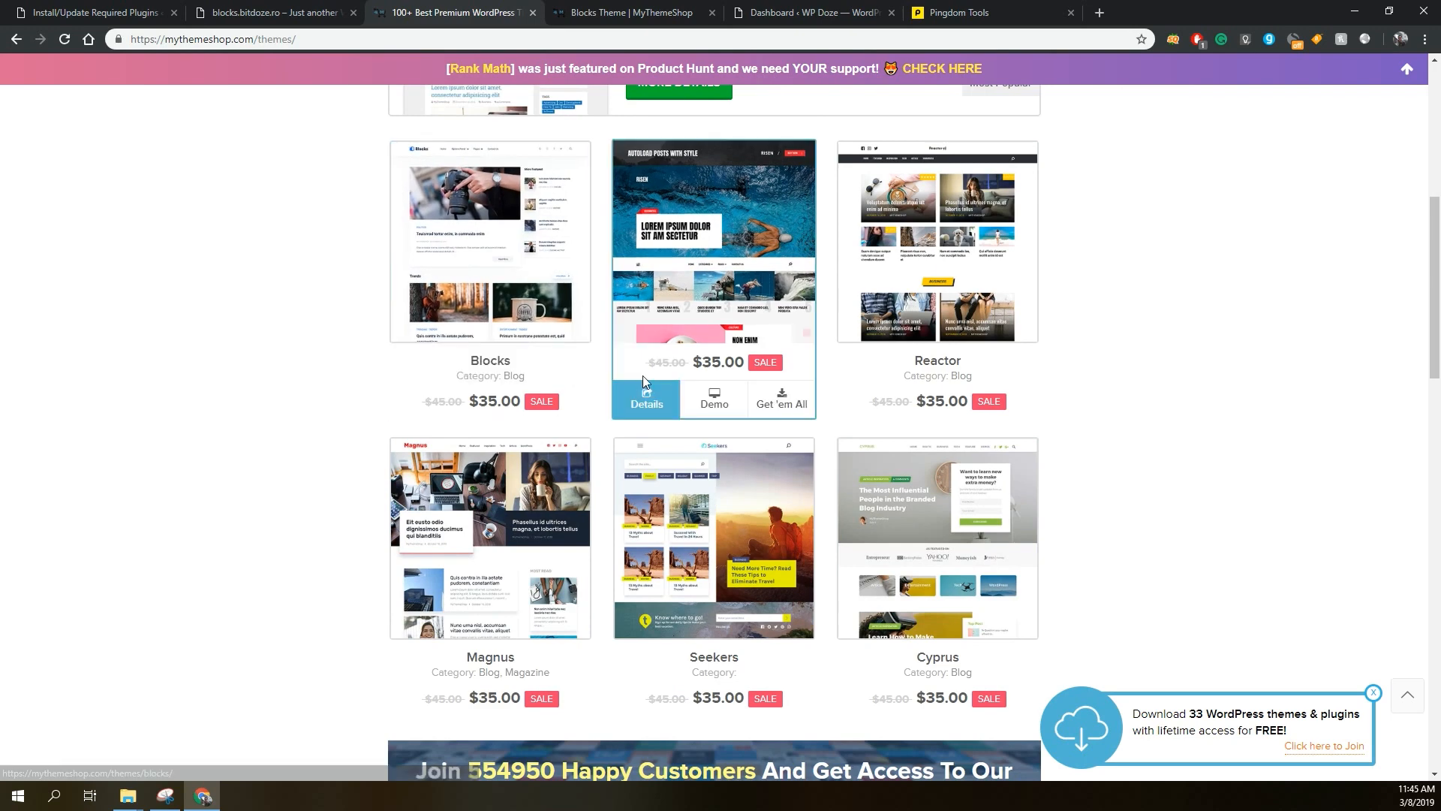
{"action": "scroll", "coordinate": [642, 375], "scroll_direction": "down", "scroll_amount": 2}
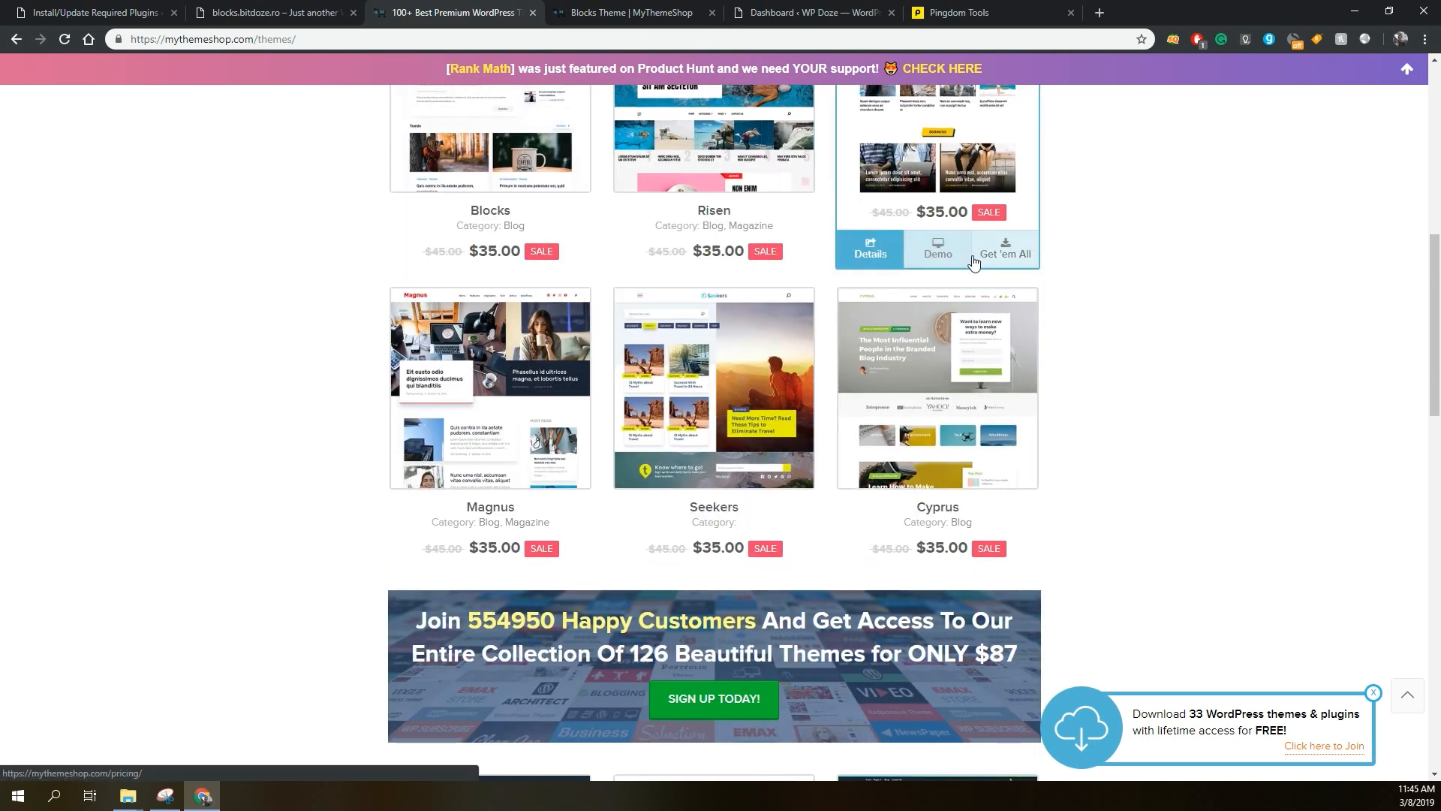
{"action": "scroll", "coordinate": [969, 349], "scroll_direction": "up", "scroll_amount": 1}
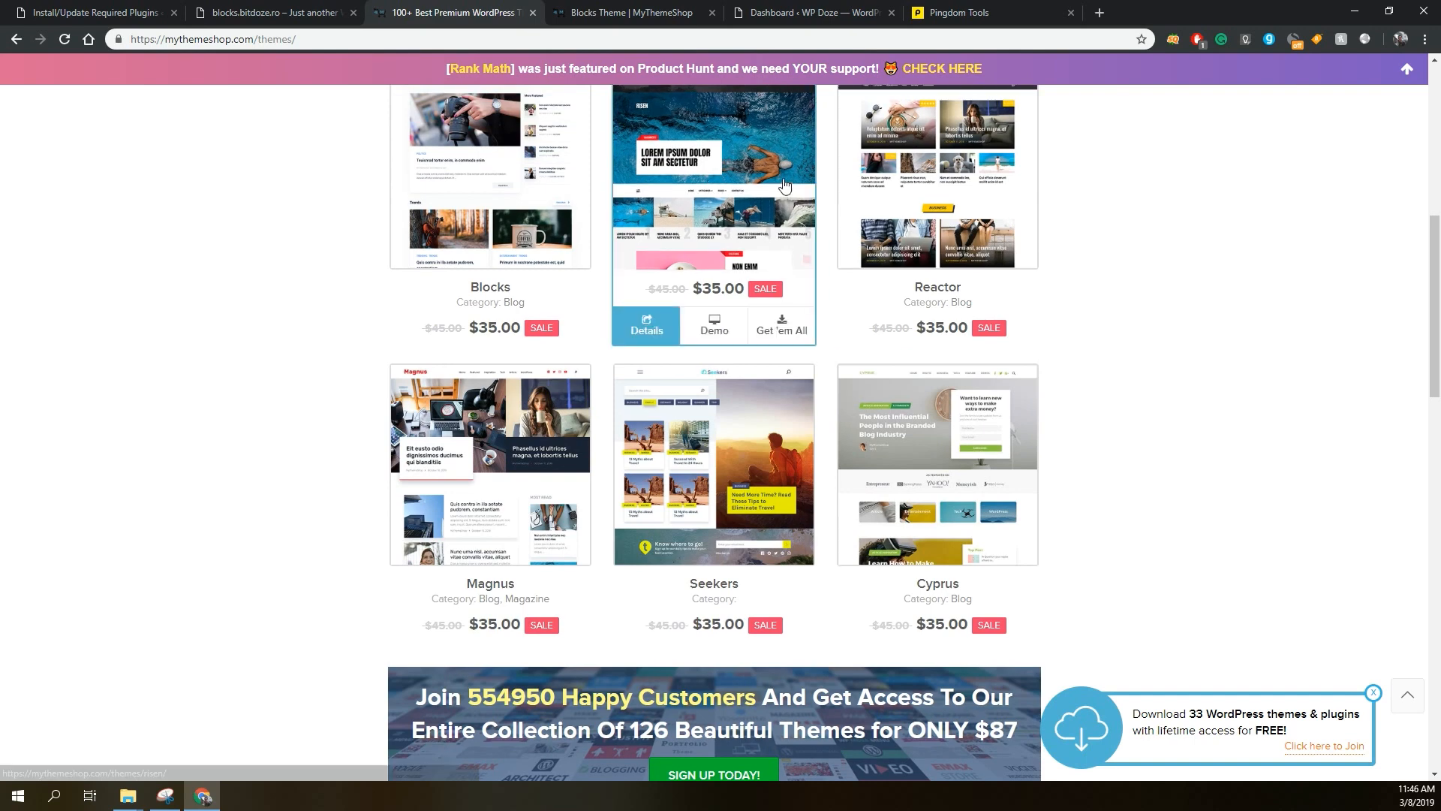
{"action": "scroll", "coordinate": [878, 233], "scroll_direction": "up", "scroll_amount": 1}
{"action": "scroll", "coordinate": [879, 233], "scroll_direction": "up", "scroll_amount": 3}
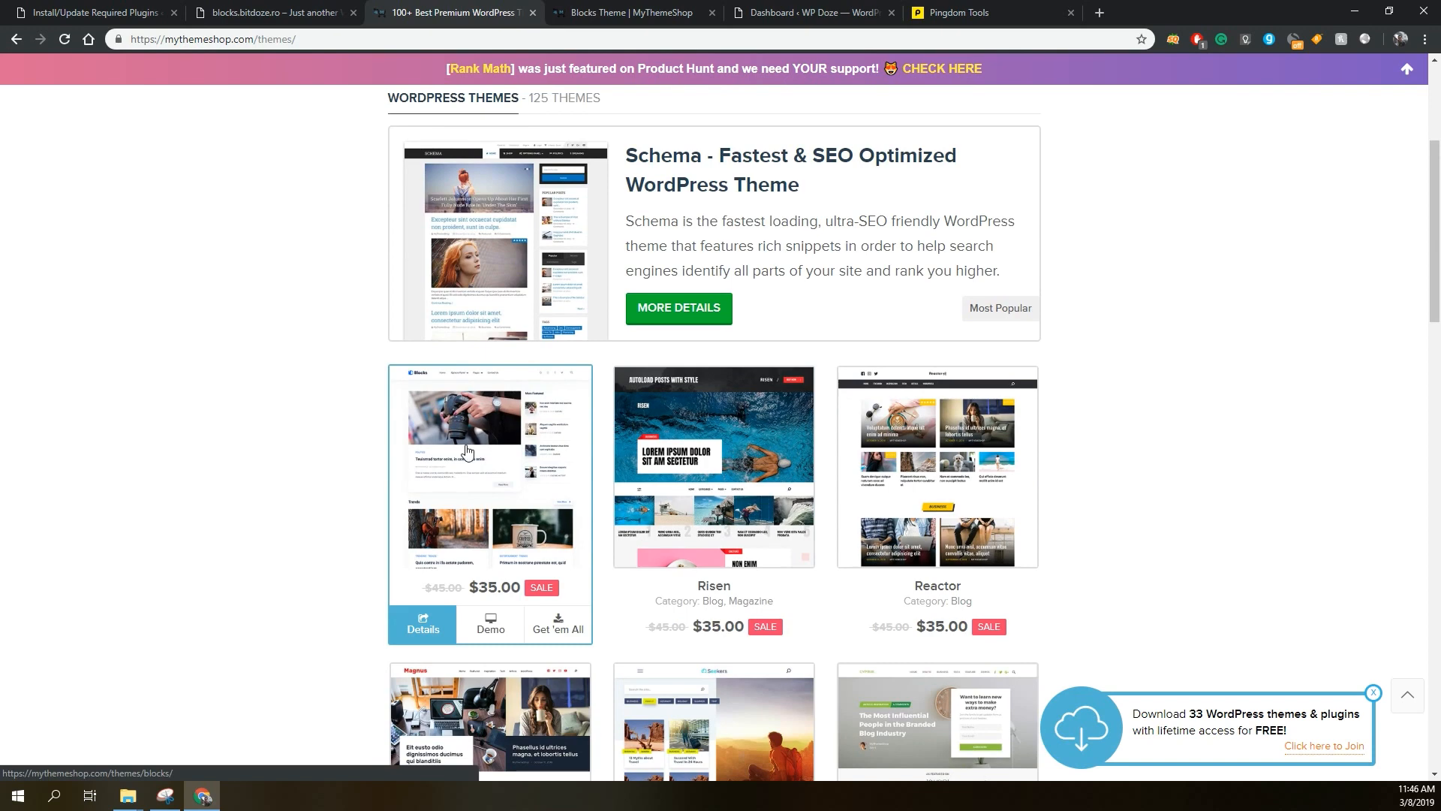
{"action": "scroll", "coordinate": [1084, 418], "scroll_direction": "up", "scroll_amount": 4}
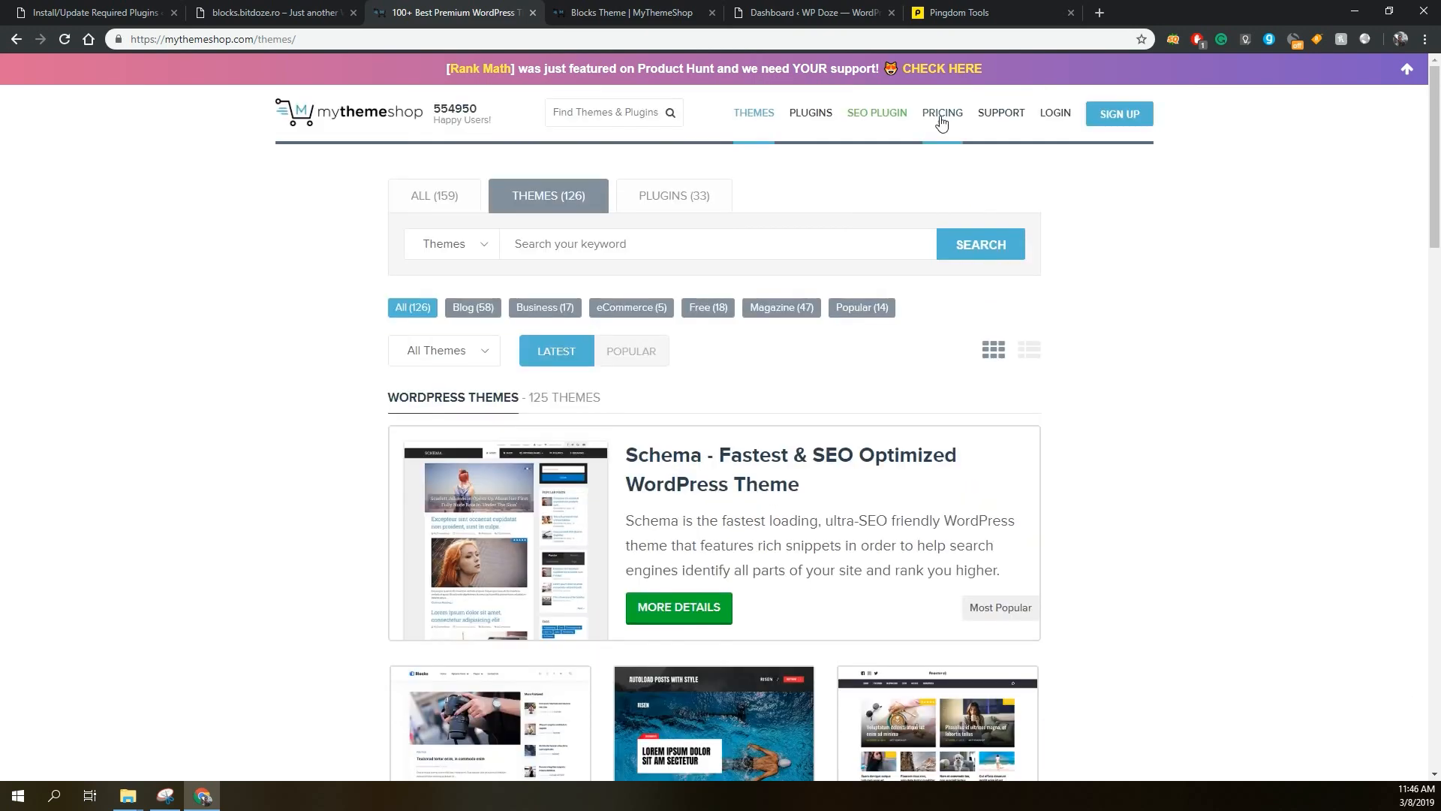
Open MyThemeShop's pricing page and compare the features of the Extended Membership, Single Product and Free Theme plans.
{"action": "left_click", "coordinate": [945, 116]}
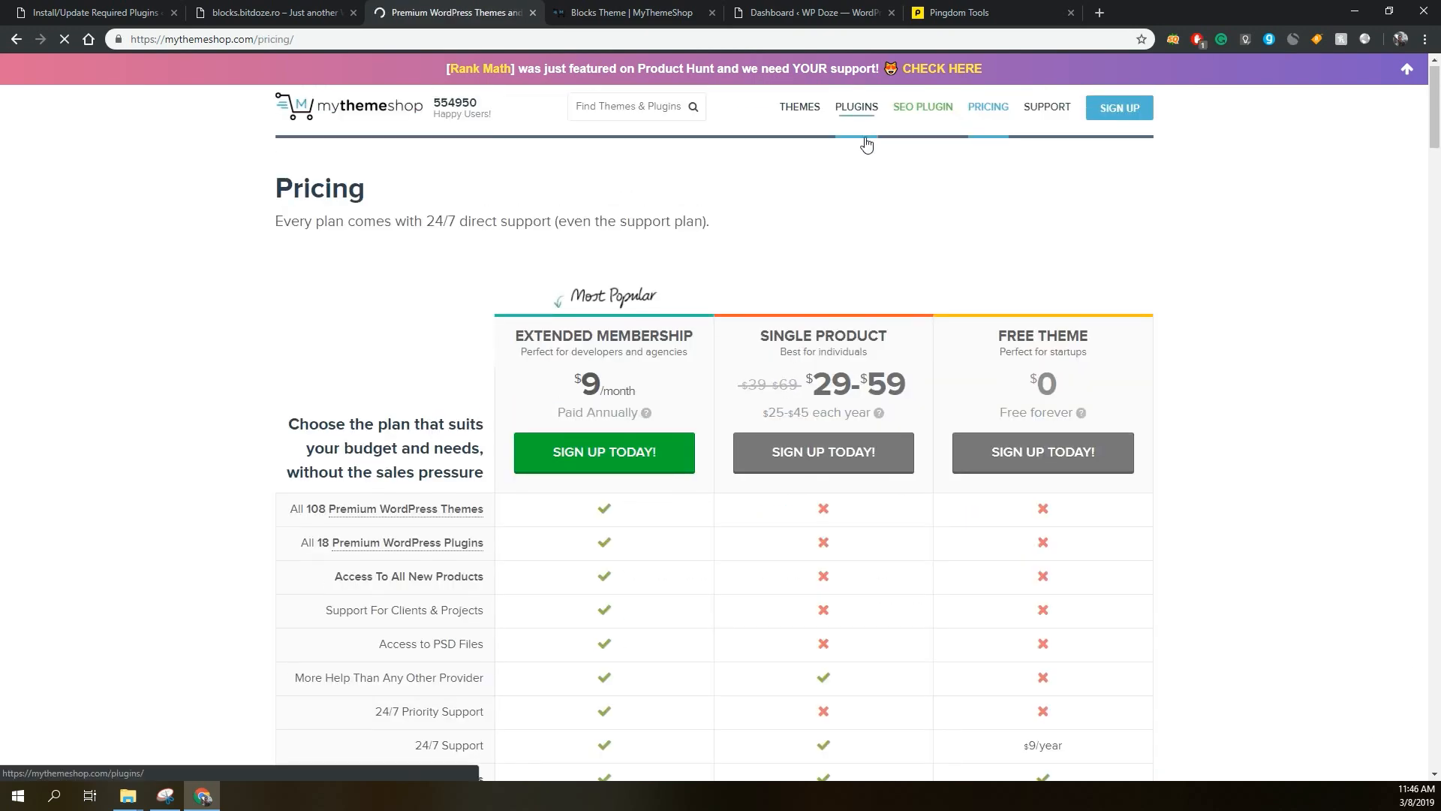
{"action": "scroll", "coordinate": [574, 241], "scroll_direction": "down", "scroll_amount": 2}
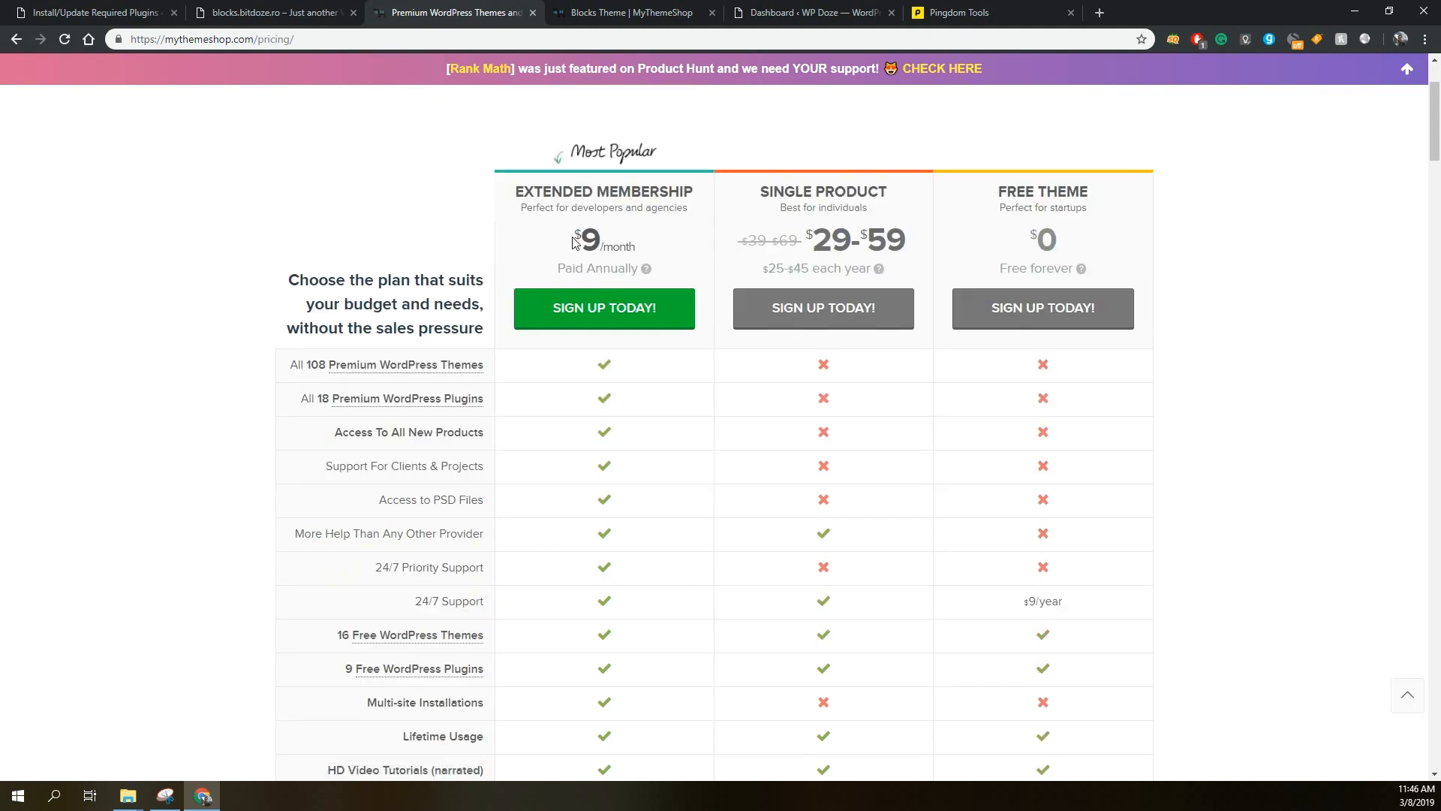
{"action": "left_click_drag", "start_coordinate": [577, 241], "coordinate": [635, 244]}
{"action": "scroll", "coordinate": [634, 243], "scroll_direction": "down", "scroll_amount": 5}
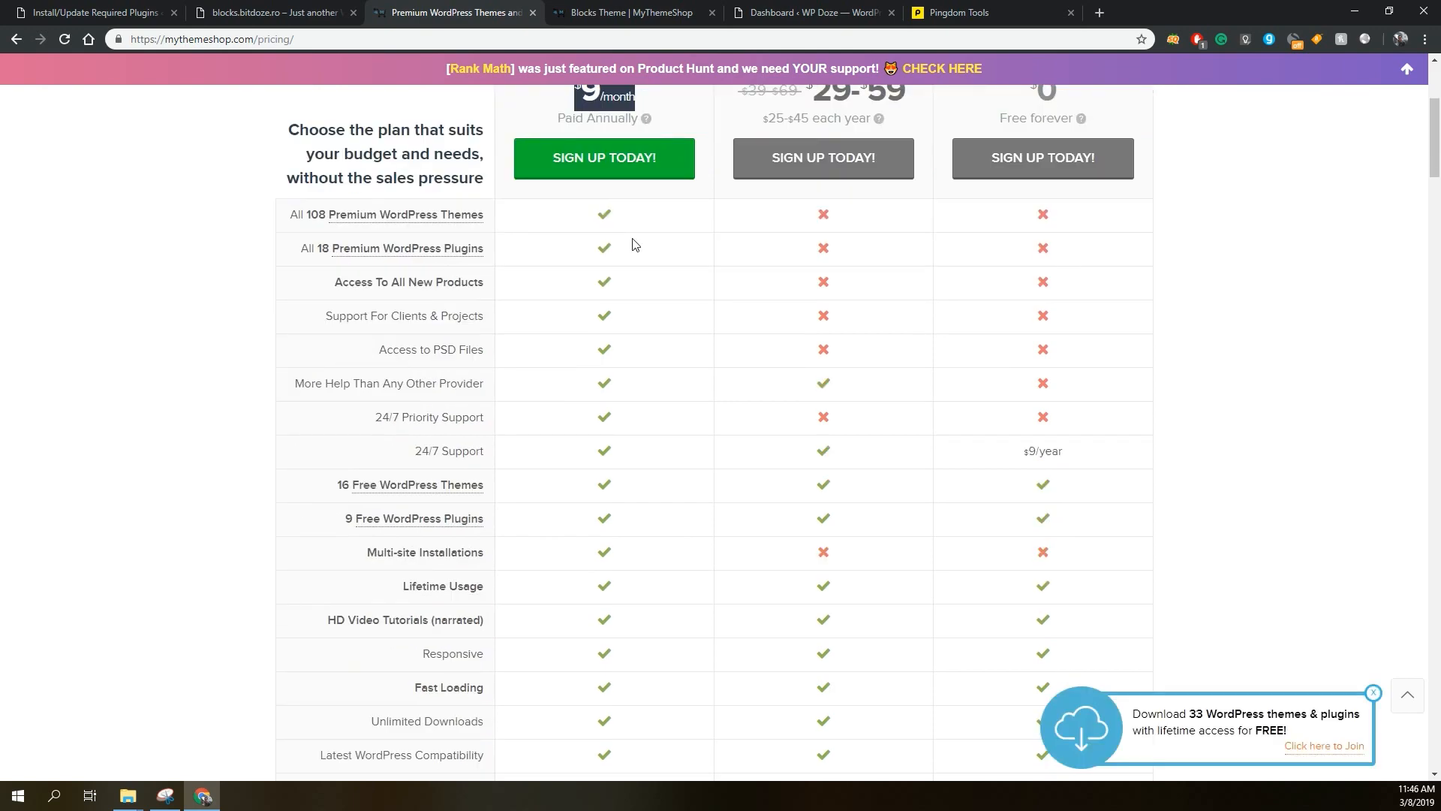
{"action": "scroll", "coordinate": [632, 244], "scroll_direction": "down", "scroll_amount": 2}
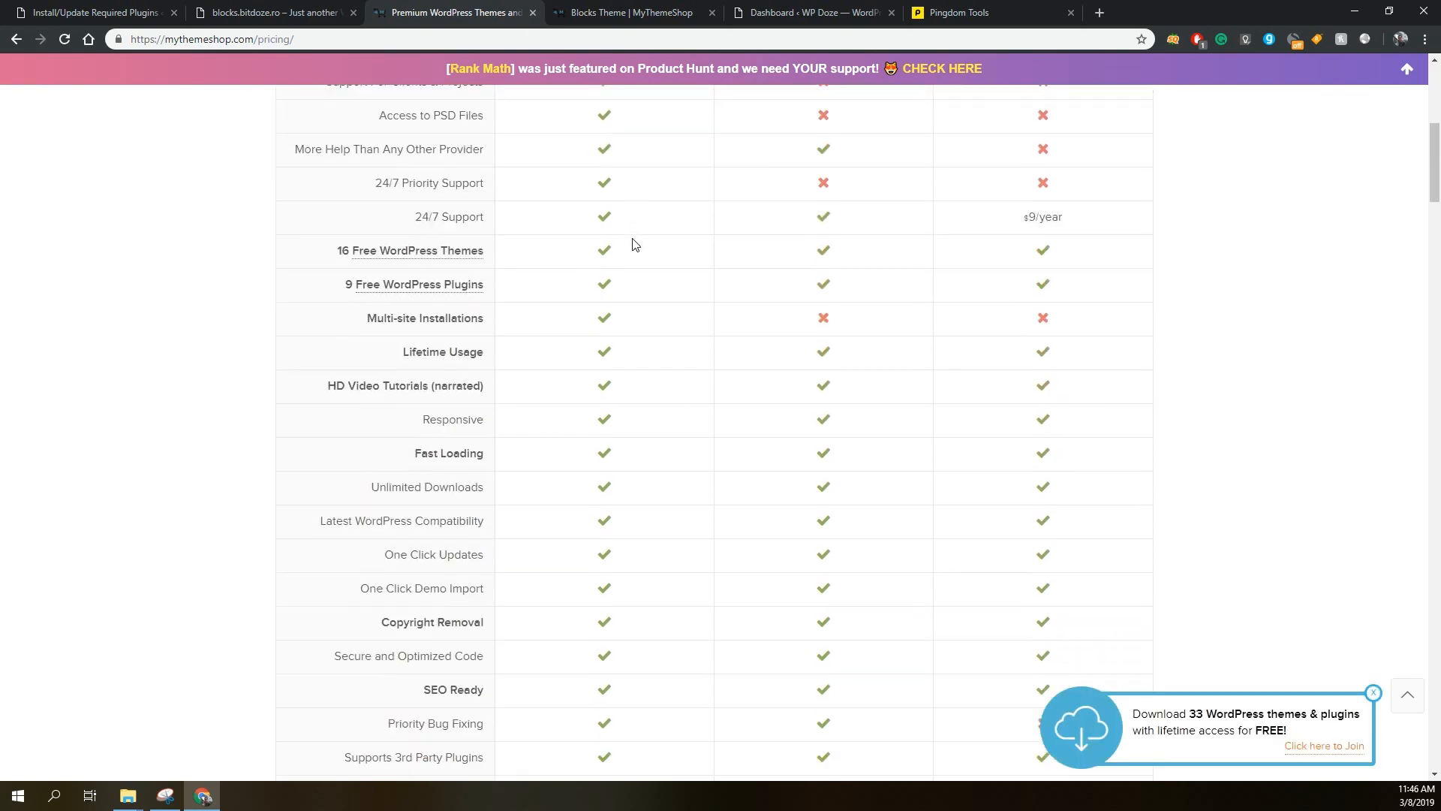
{"action": "mouse_move", "coordinate": [396, 190]}
{"action": "scroll", "coordinate": [632, 204], "scroll_direction": "down", "scroll_amount": 2}
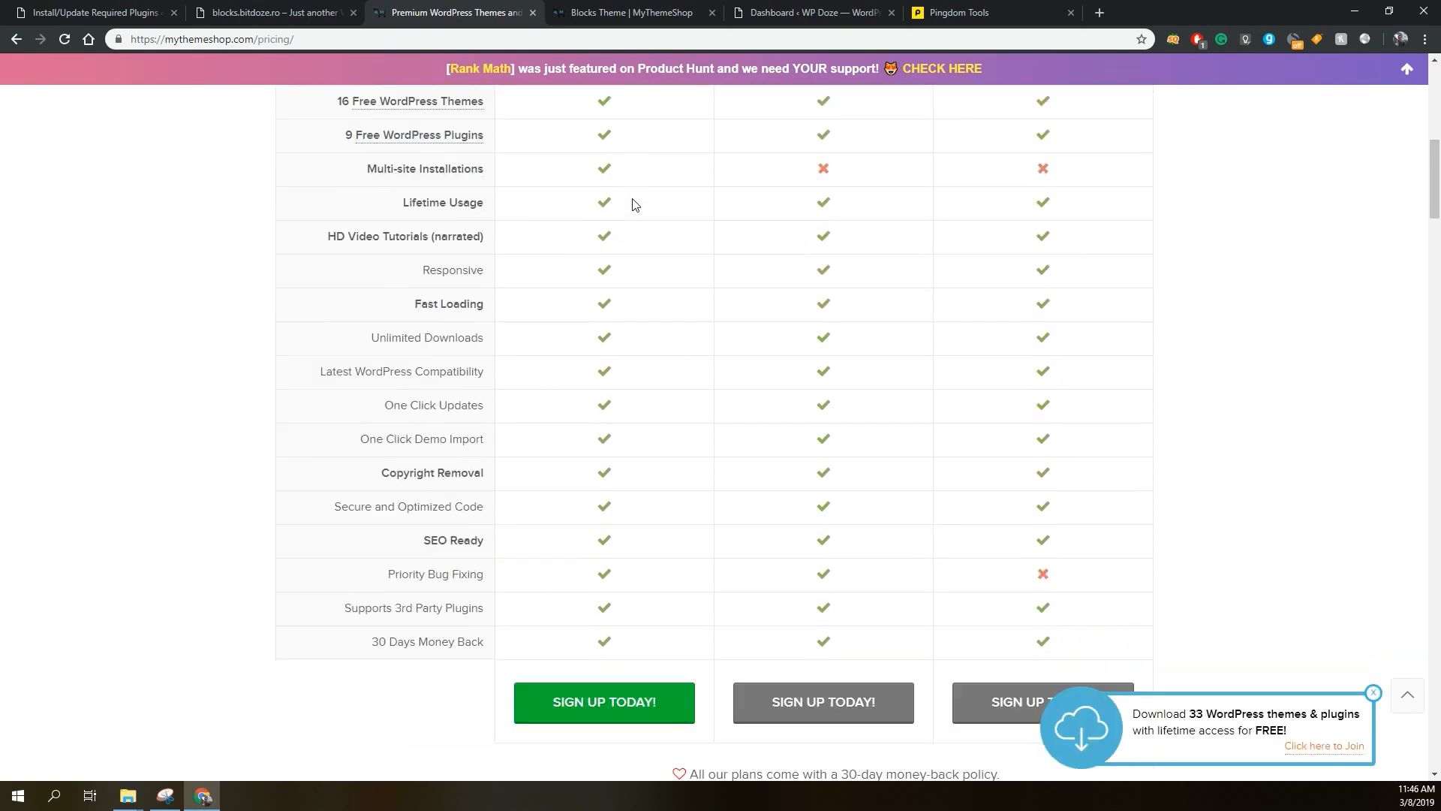
{"action": "scroll", "coordinate": [632, 204], "scroll_direction": "up", "scroll_amount": 3}
{"action": "scroll", "coordinate": [634, 204], "scroll_direction": "up", "scroll_amount": 4}
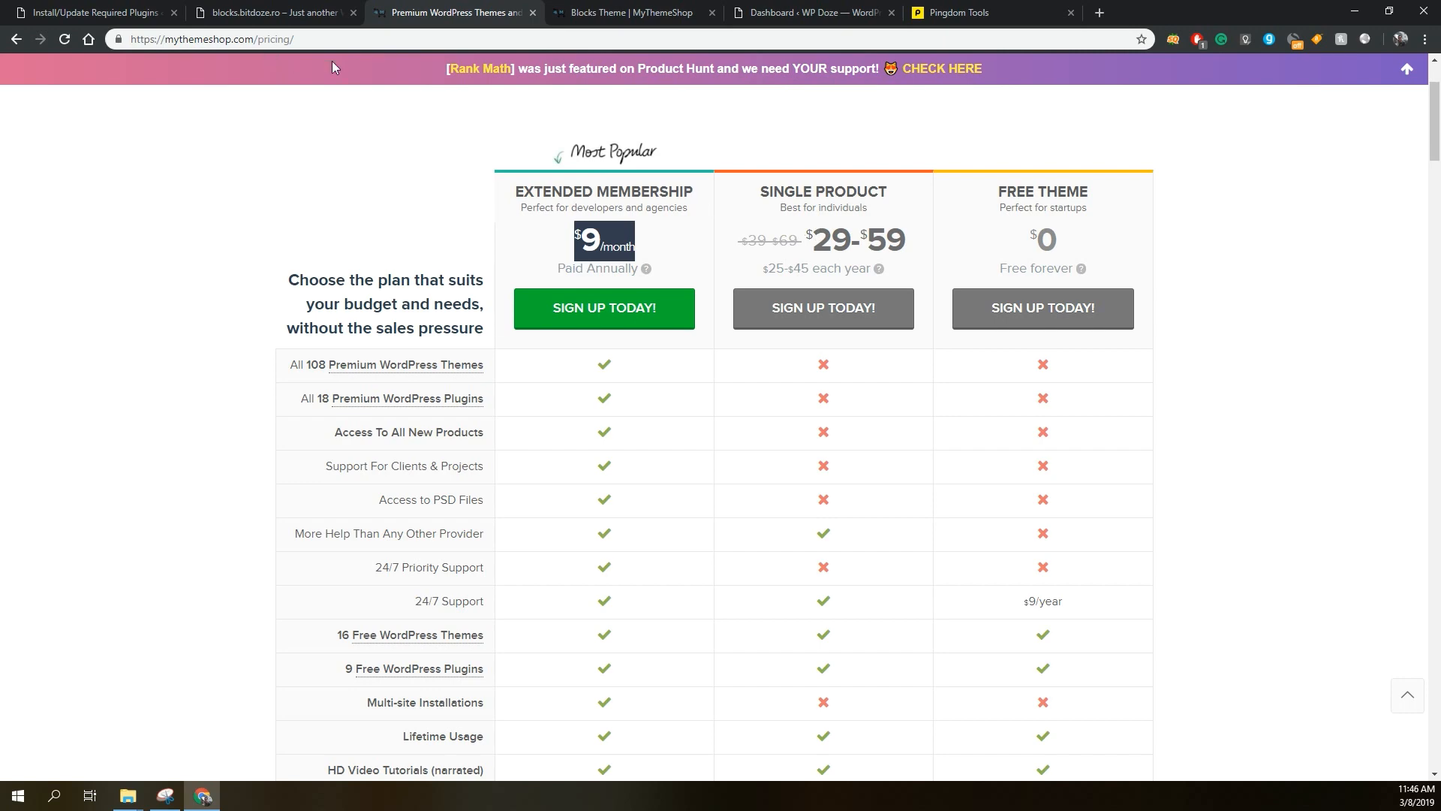
Switch to the Blocks theme demo and look over the single post "Non enim hilaritate nec lascivia nec risu".
{"action": "left_click", "coordinate": [585, 12]}
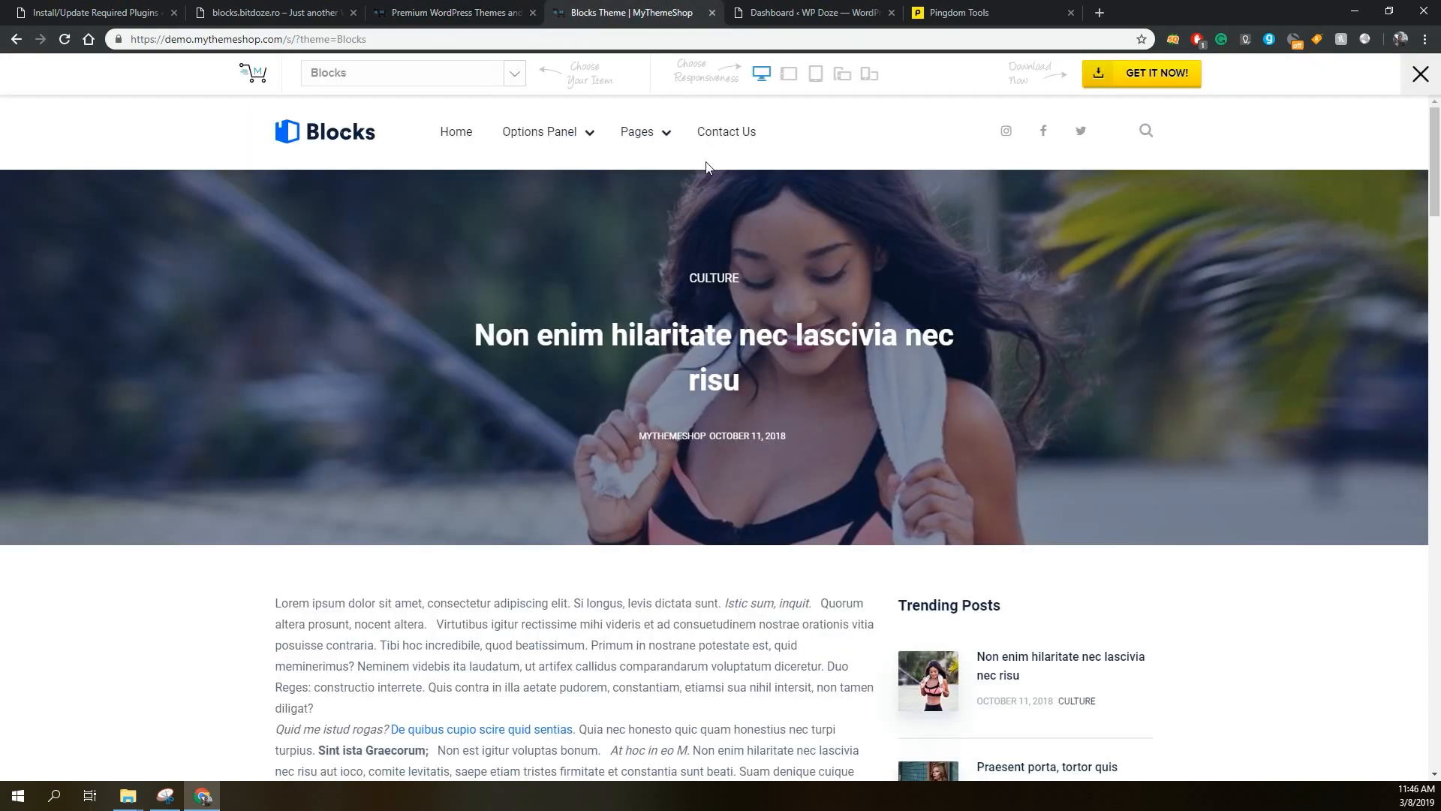
{"action": "scroll", "coordinate": [718, 216], "scroll_direction": "down", "scroll_amount": 5}
{"action": "scroll", "coordinate": [720, 223], "scroll_direction": "up", "scroll_amount": 5}
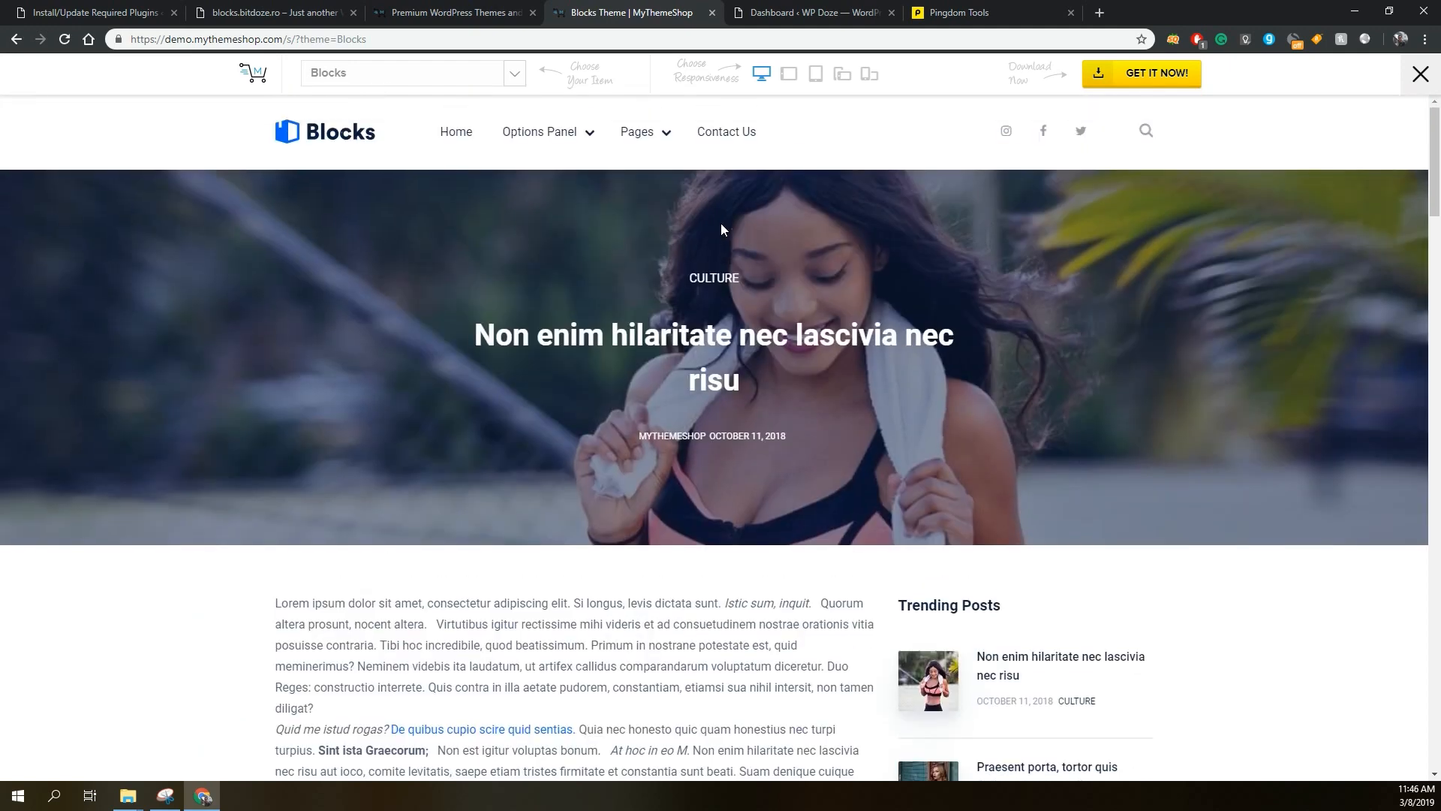